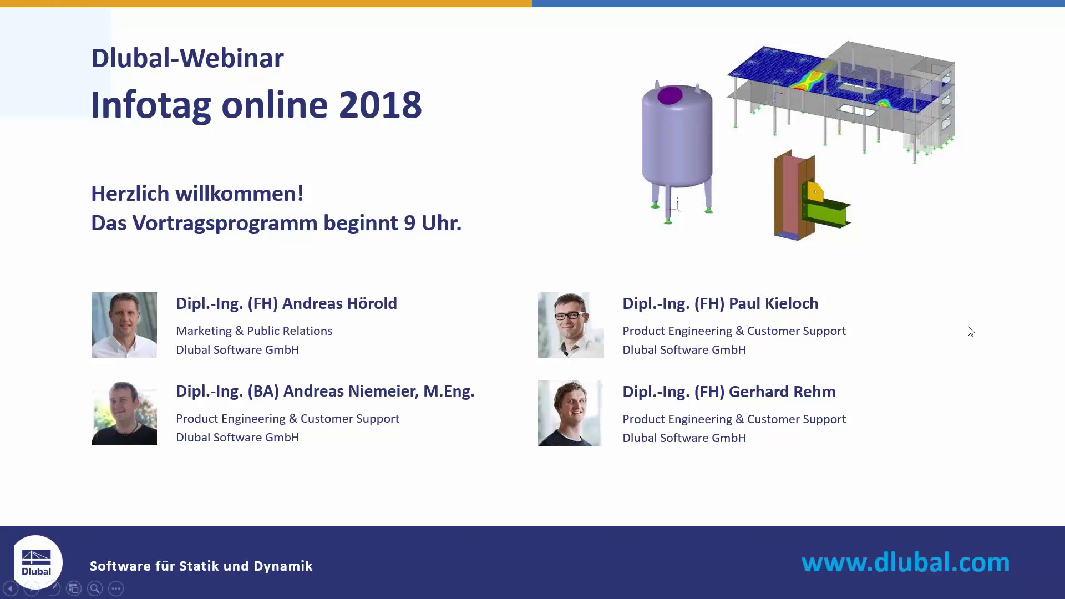
Show the 'Fragen stellen' slide on audio settings and the question box.
{"action": "left_click", "coordinate": [945, 342]}
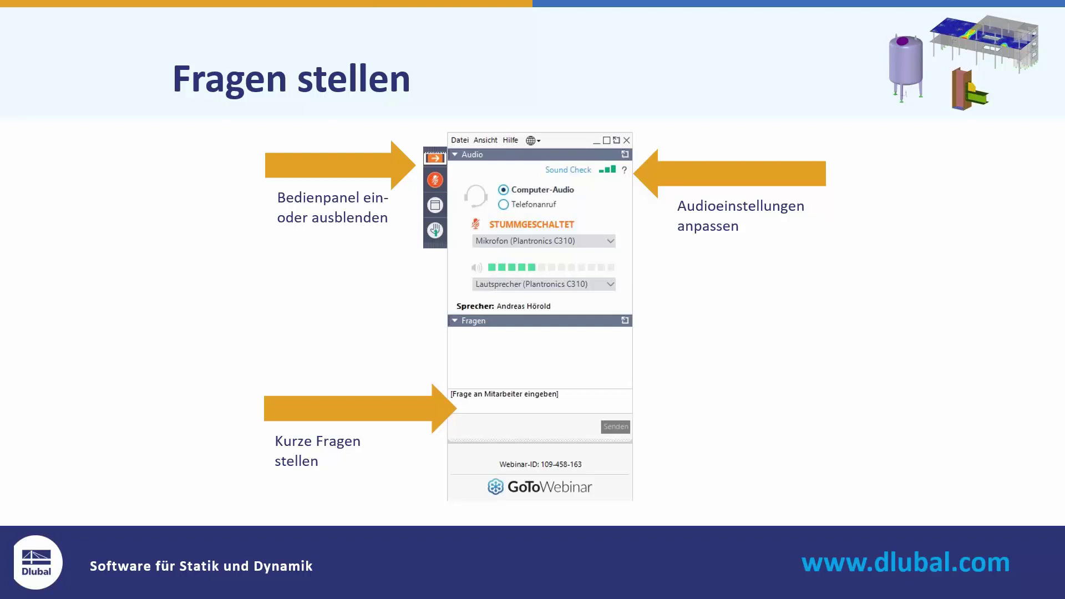
Show the 'Dlubal-Infotag online' agenda with four sessions from 9.00 to 14.30 Uhr.
{"action": "left_click", "coordinate": [1013, 360]}
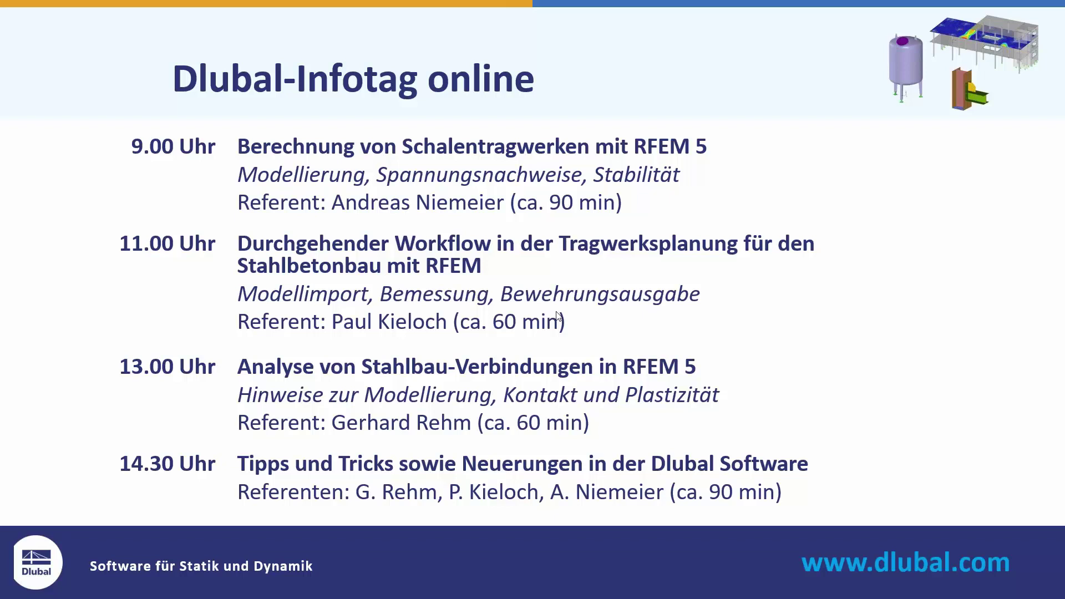
Show the 'Schalenmodell in RFEM' slide with its six topics, then exit the slideshow.
{"action": "key", "text": "Right"}
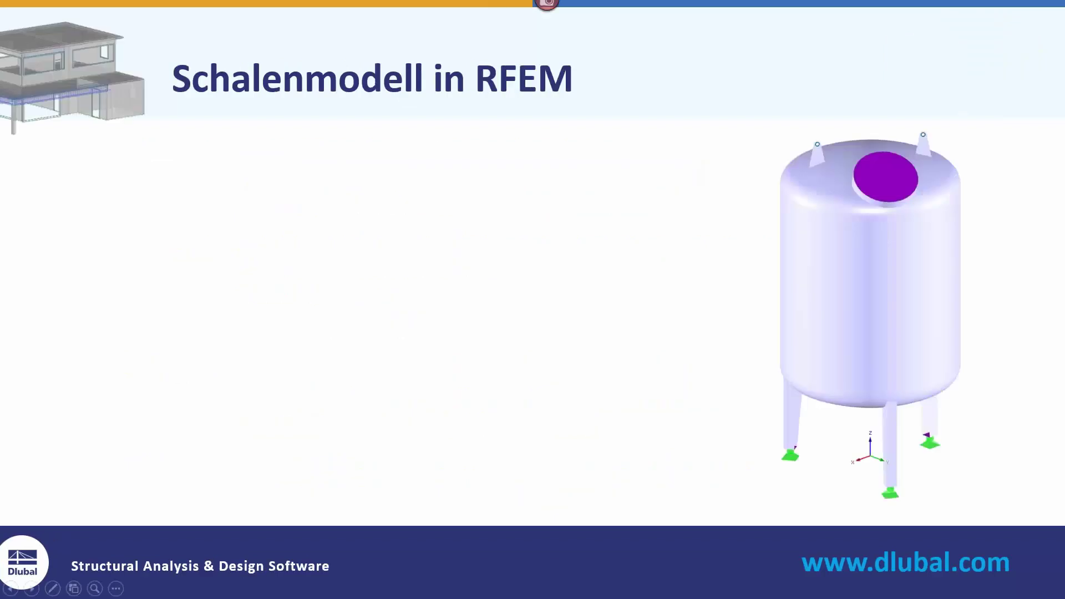
{"action": "key", "text": "Right"}
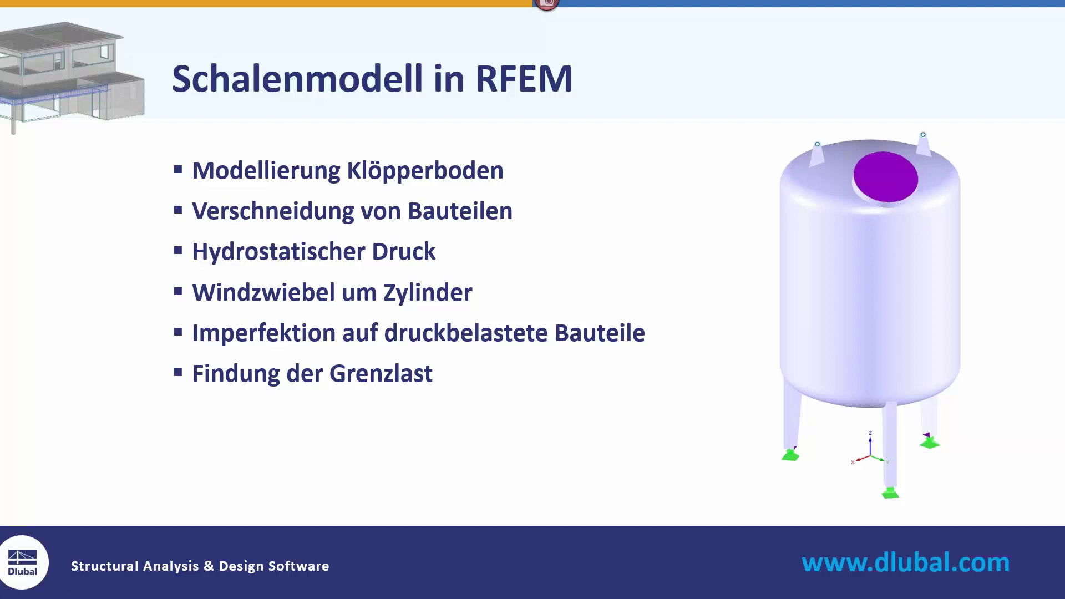
{"action": "key", "text": "Escape"}
Switch to RFEM and create an empty 3D model 'IT O B' in project 'IT O'.
{"action": "left_click", "coordinate": [482, 588]}
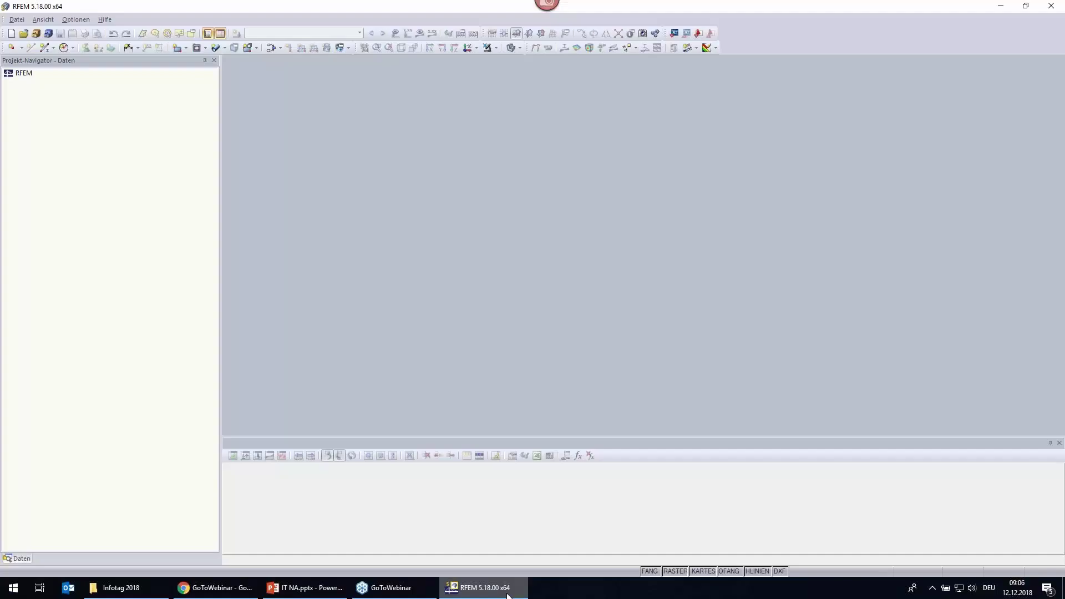
{"action": "left_click", "coordinate": [14, 21]}
{"action": "left_click", "coordinate": [26, 35]}
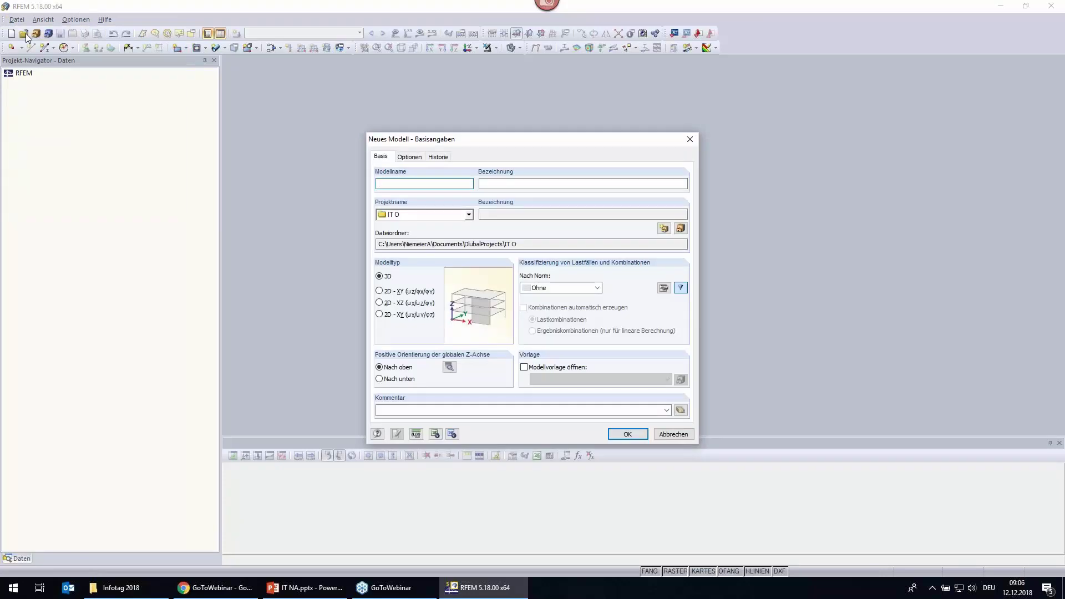
{"action": "type", "text": "IT O B"}
{"action": "left_click", "coordinate": [630, 438]}
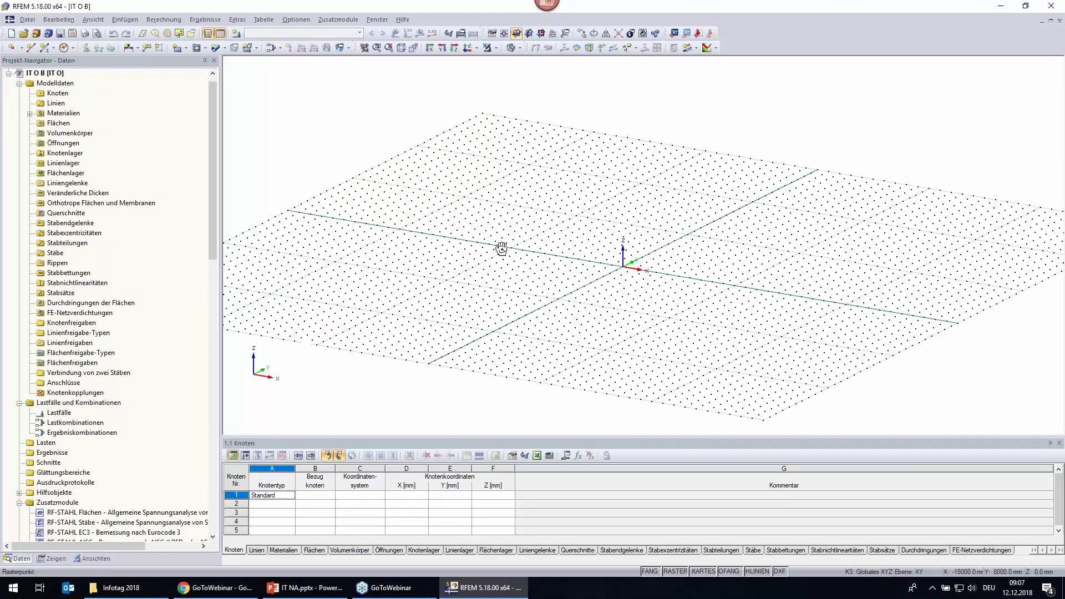
{"action": "middle_click_drag", "start_coordinate": [509, 221], "coordinate": [491, 235]}
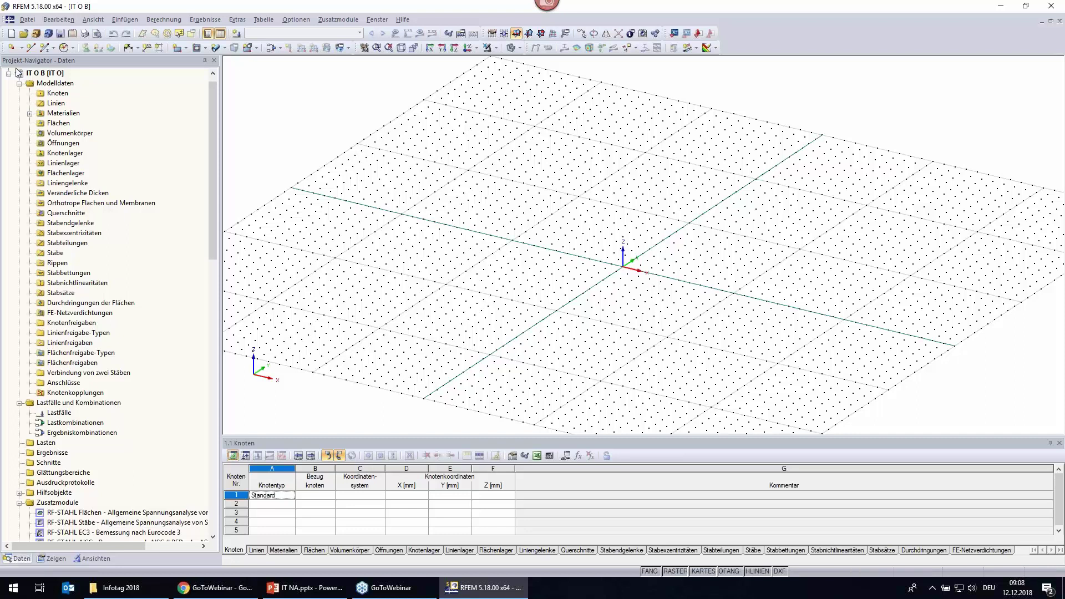
Place node 1 at the origin 0, 0, 0.
{"action": "left_click", "coordinate": [12, 48]}
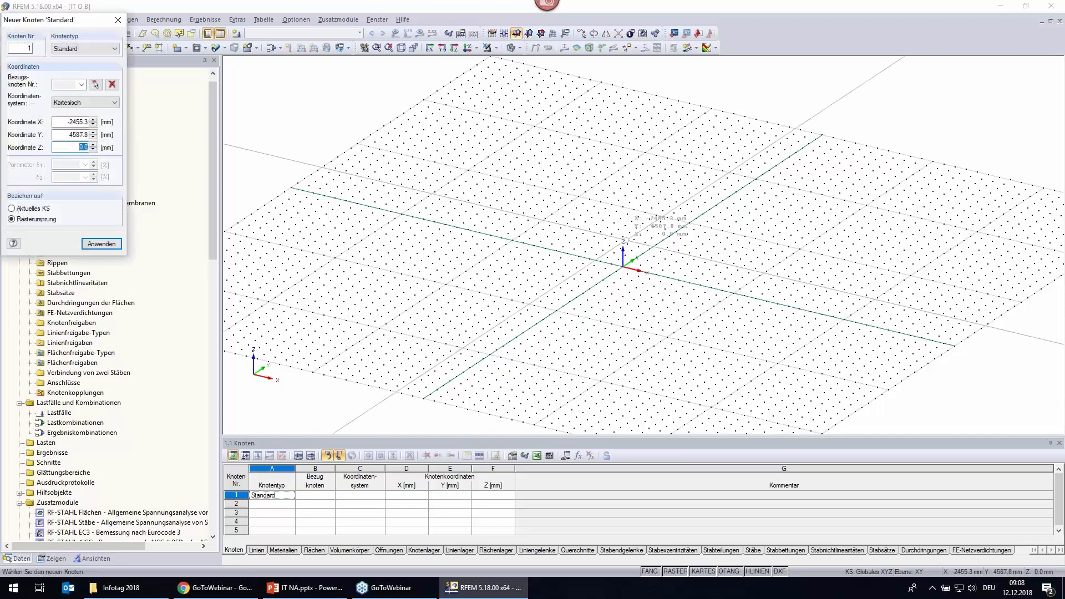
{"action": "left_click", "coordinate": [616, 256]}
{"action": "key", "text": "Escape"}
{"action": "scroll", "coordinate": [616, 255], "scroll_direction": "up", "scroll_amount": 5}
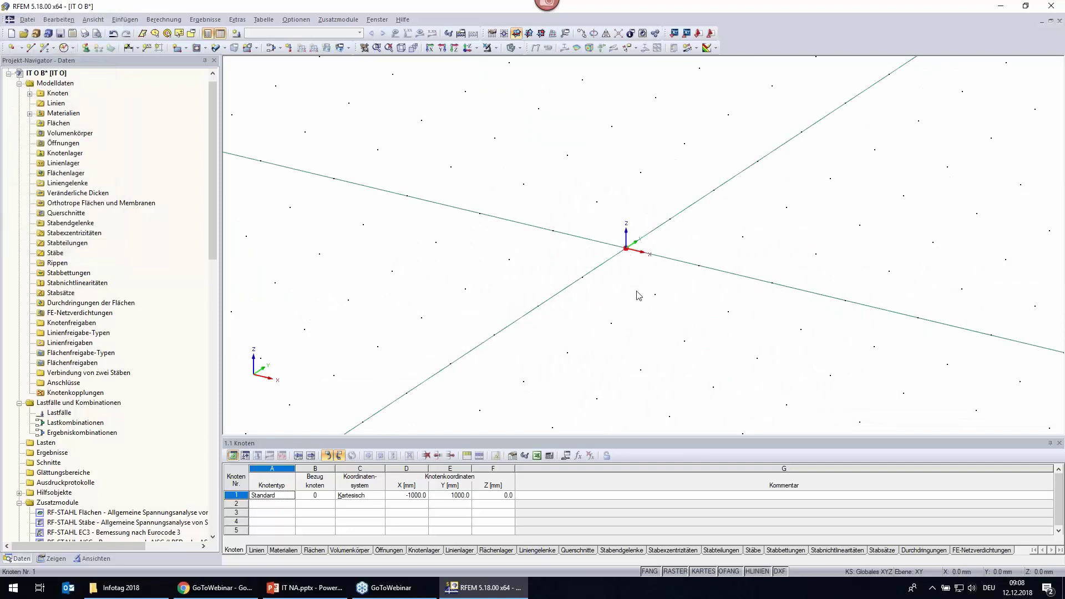
{"action": "left_click", "coordinate": [569, 336]}
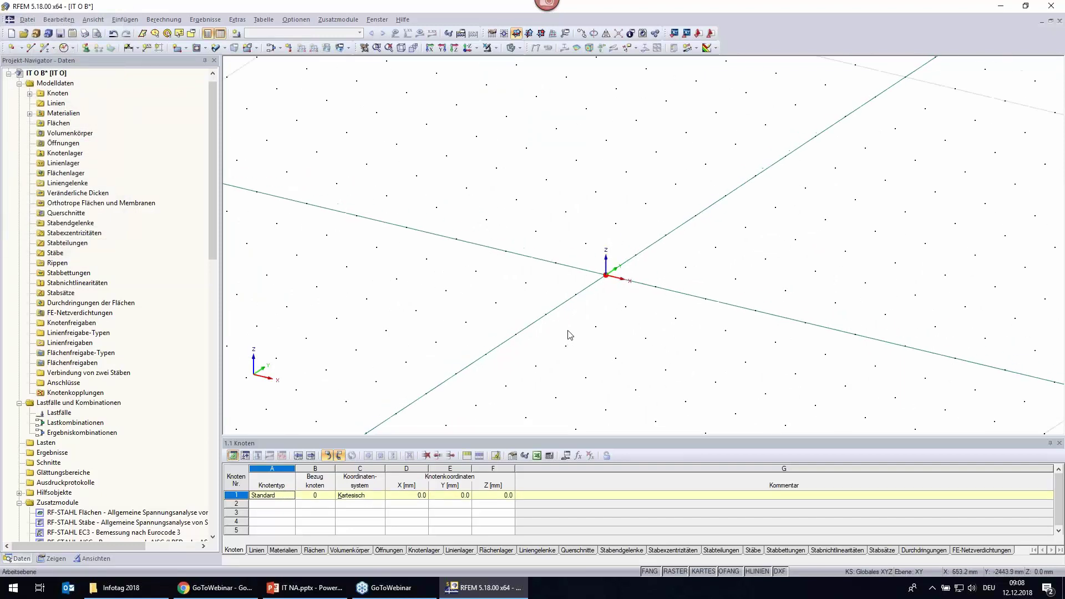
Copy node 1 upward by 1075 mm to create node 2 at Z=1075.
{"action": "right_click", "coordinate": [605, 275]}
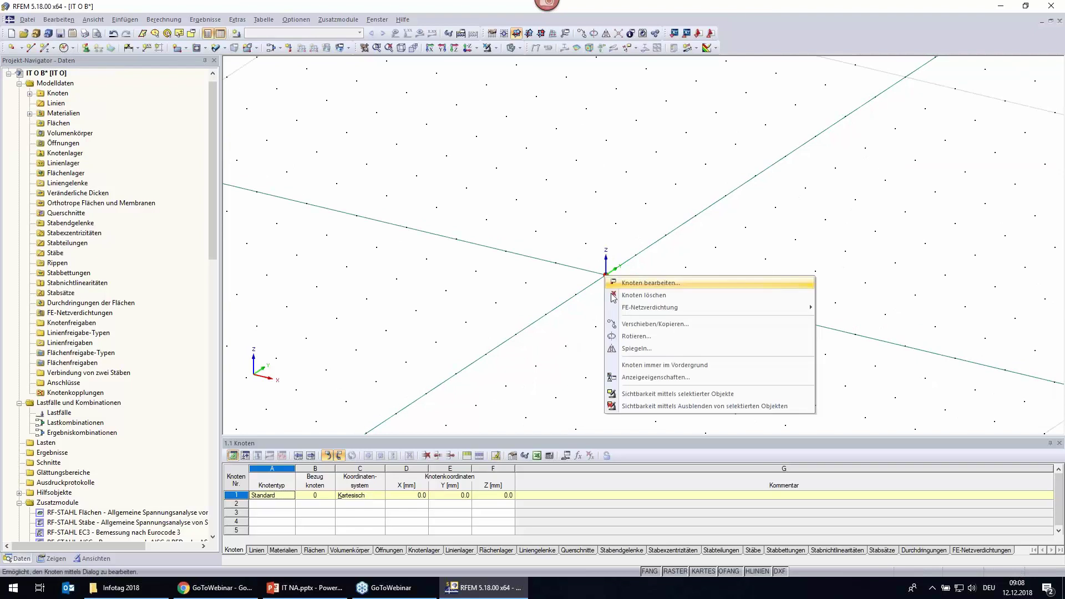
{"action": "left_click", "coordinate": [623, 328]}
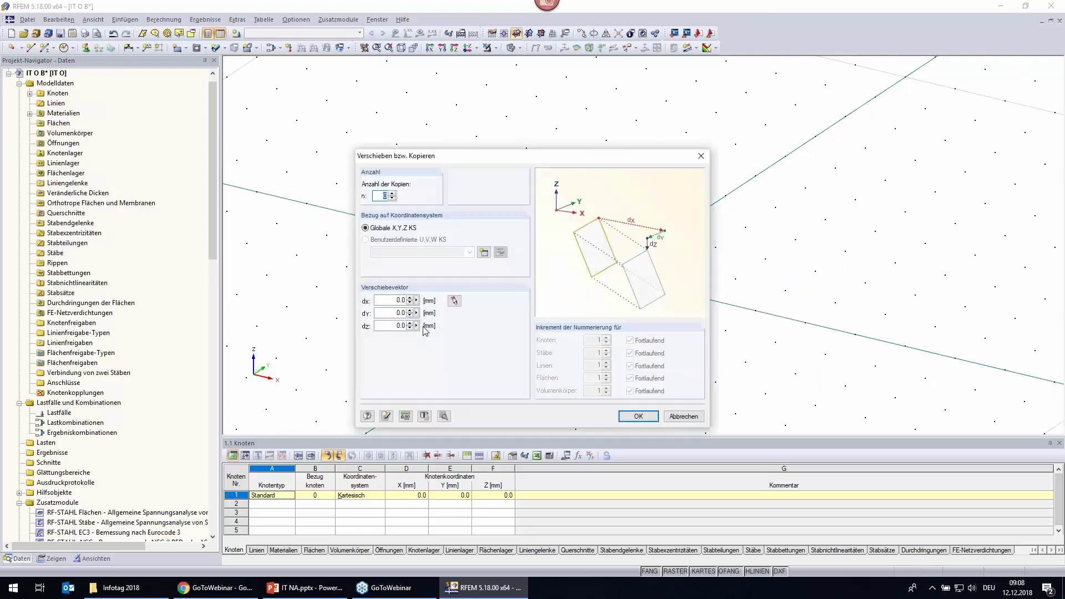
{"action": "left_click", "coordinate": [393, 194]}
{"action": "left_click", "coordinate": [407, 326]}
{"action": "double_click", "coordinate": [406, 325]}
{"action": "type", "text": "1075"}
{"action": "left_click", "coordinate": [443, 416]}
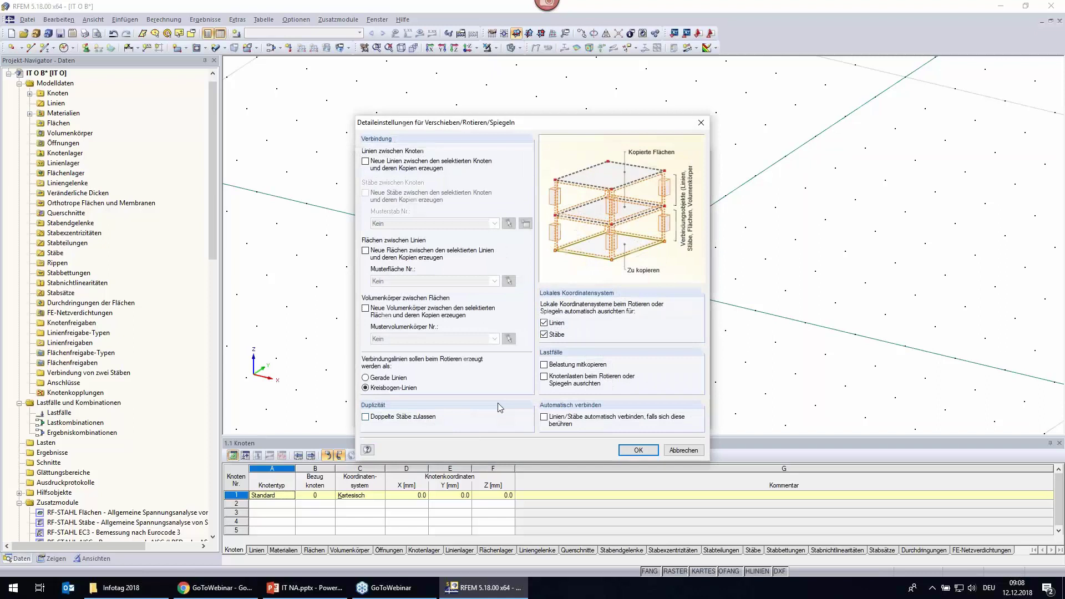
{"action": "left_click", "coordinate": [638, 450]}
{"action": "left_click", "coordinate": [647, 420]}
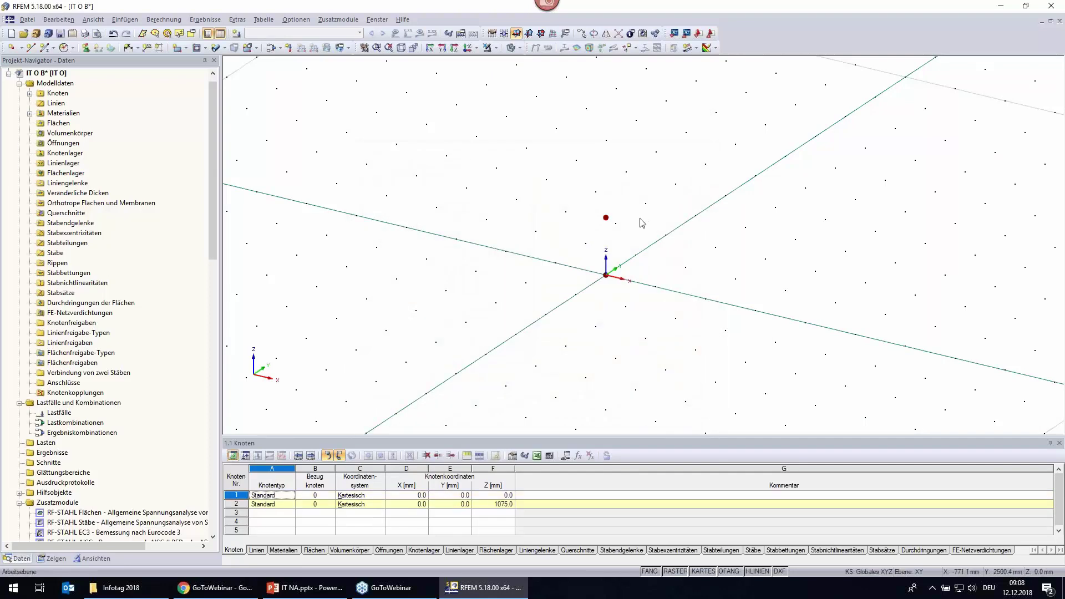
{"action": "scroll", "coordinate": [640, 221], "scroll_direction": "up", "scroll_amount": 2}
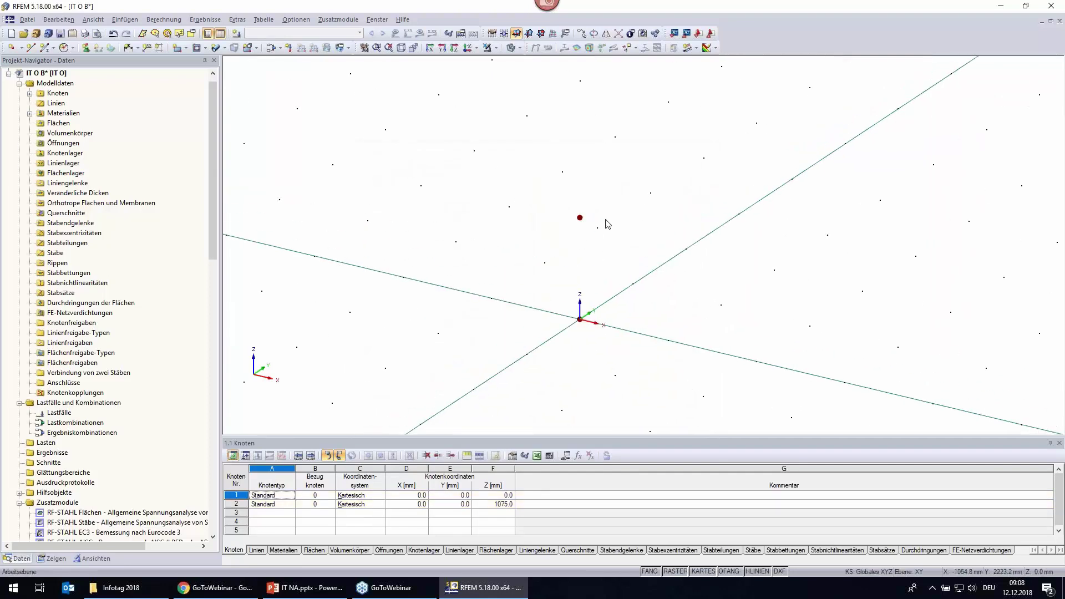
{"action": "mouse_move", "coordinate": [636, 229]}
{"action": "middle_mouse_down"}
{"action": "mouse_move", "coordinate": [646, 213]}
{"action": "mouse_move", "coordinate": [601, 221]}
{"action": "mouse_move", "coordinate": [638, 211]}
{"action": "middle_mouse_up"}
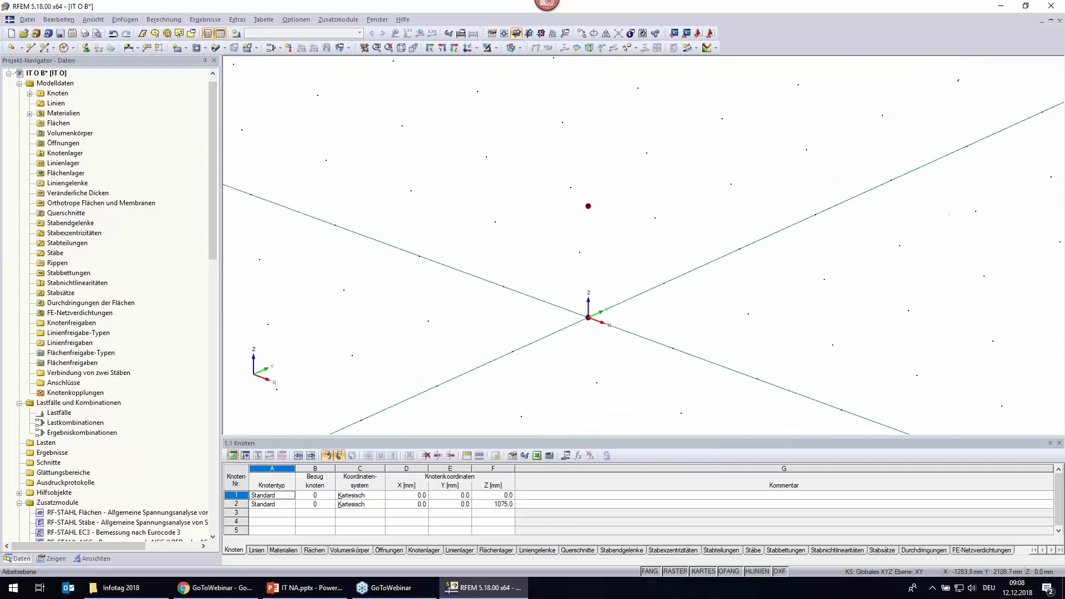
{"action": "middle_click_drag", "start_coordinate": [521, 196], "coordinate": [509, 233]}
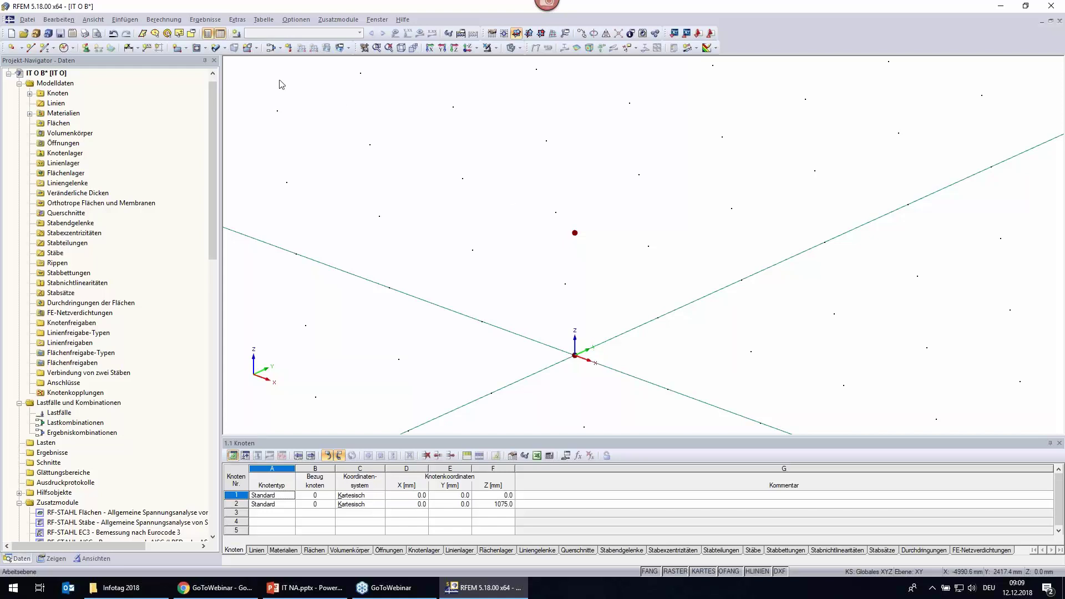
Open the DIN 28011 dished-head generator under Modell generieren - Flächen.
{"action": "left_click", "coordinate": [239, 20]}
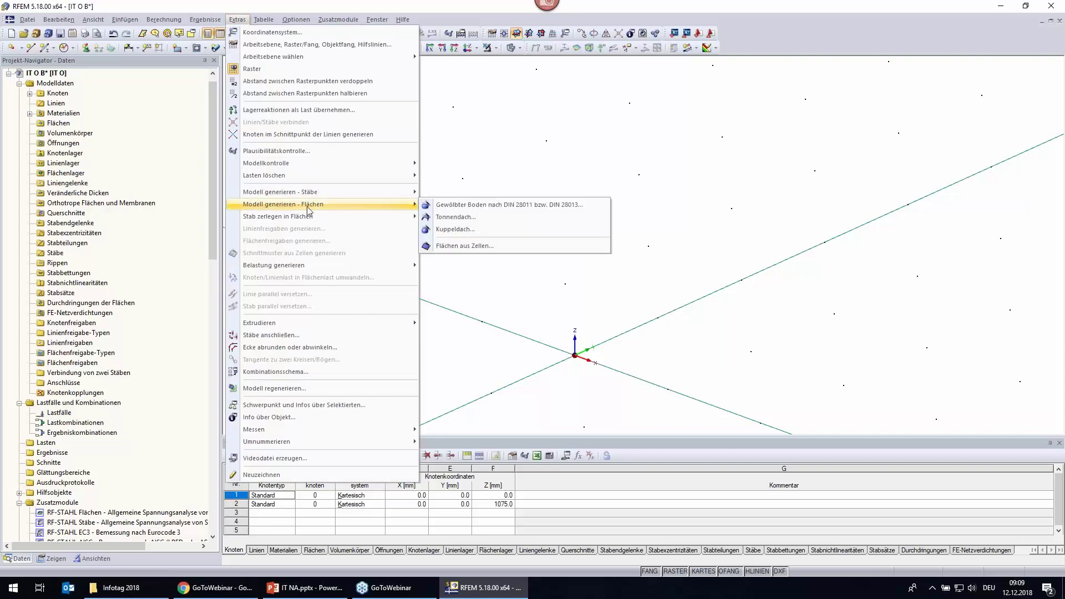
{"action": "mouse_move", "coordinate": [283, 204]}
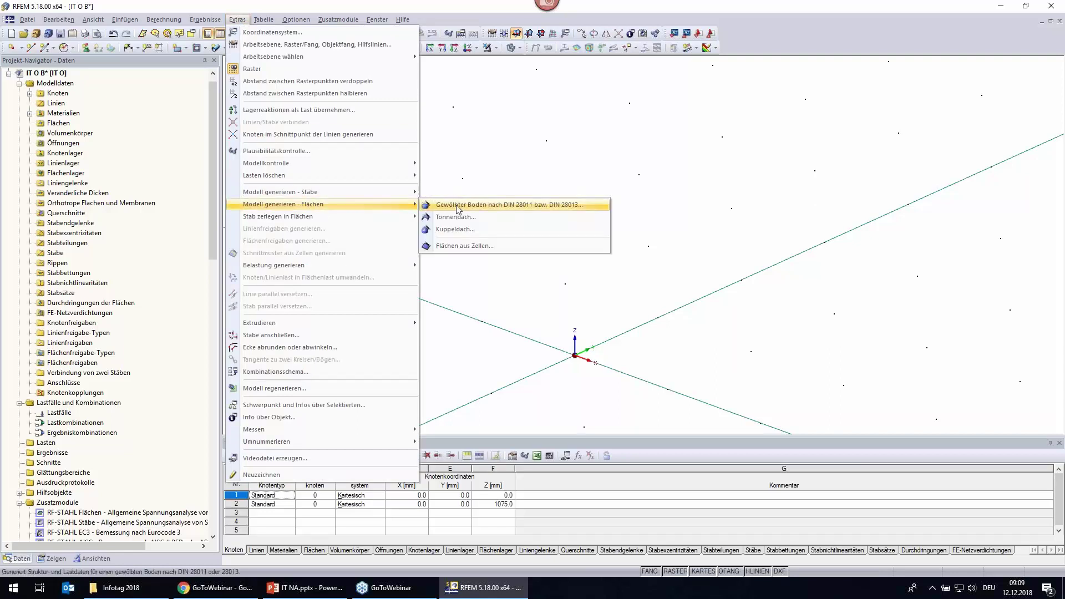
{"action": "left_click", "coordinate": [458, 206]}
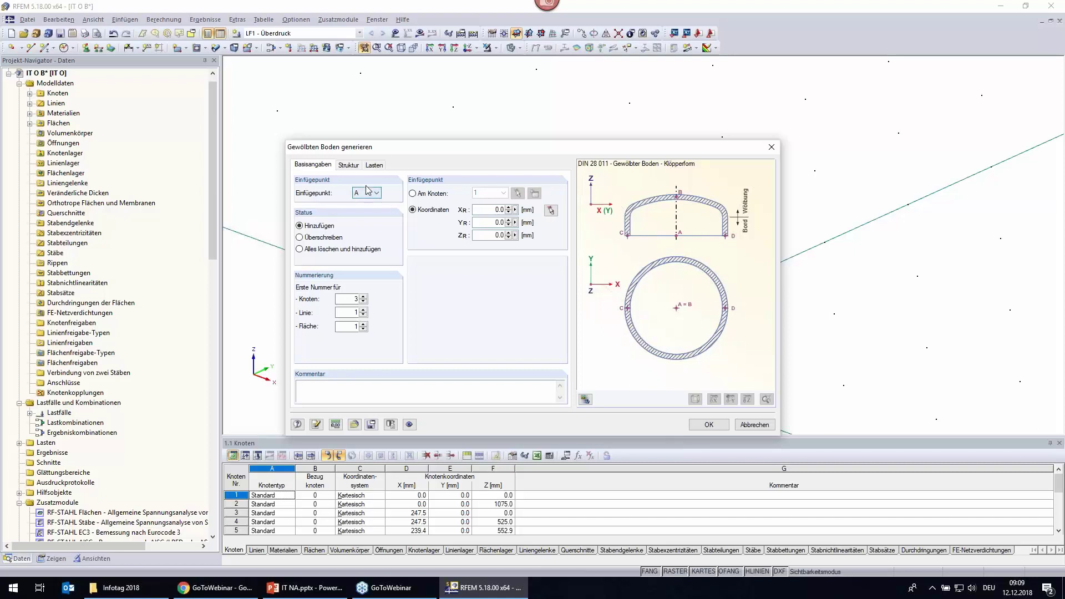
Pick node 2 at Z=1075 as the dished head's insertion point and view its structure settings.
{"action": "left_click", "coordinate": [550, 211]}
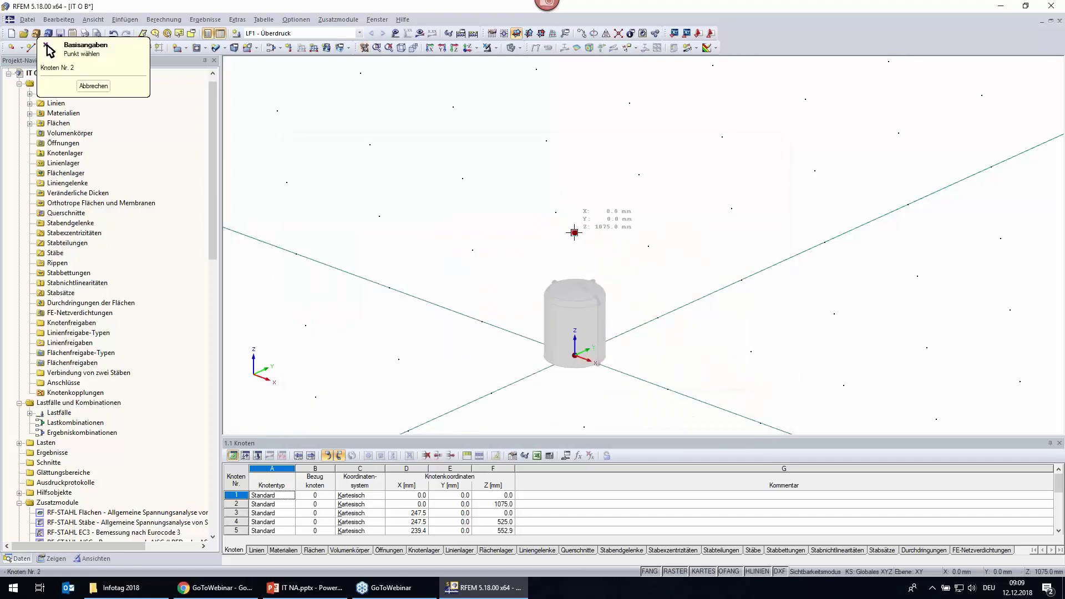
{"action": "left_click", "coordinate": [571, 229]}
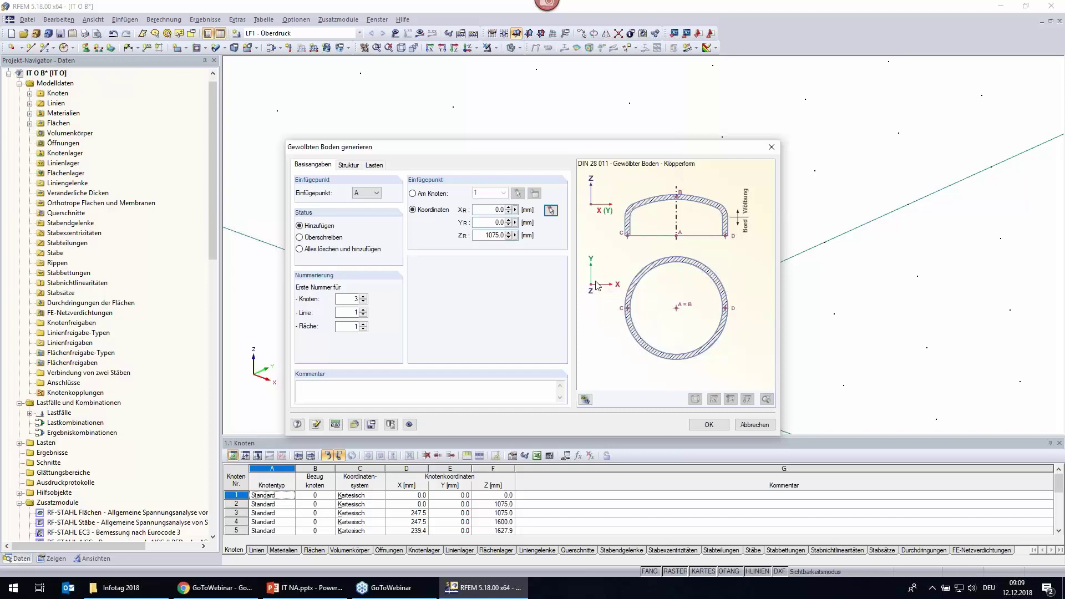
{"action": "left_click", "coordinate": [347, 165]}
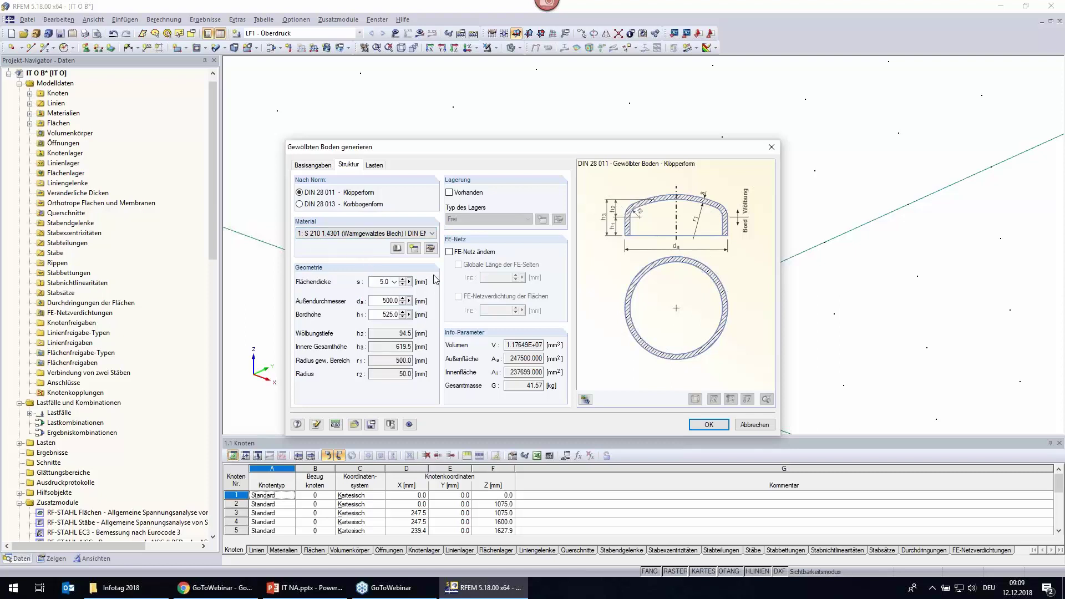
Generate the 5 mm dished head with the outer diameter changed to 1000 mm.
{"action": "double_click", "coordinate": [374, 282]}
{"action": "double_click", "coordinate": [369, 301]}
{"action": "type", "text": "100"}
{"action": "type", "text": "0"}
{"action": "double_click", "coordinate": [376, 314]}
{"action": "left_click", "coordinate": [375, 165]}
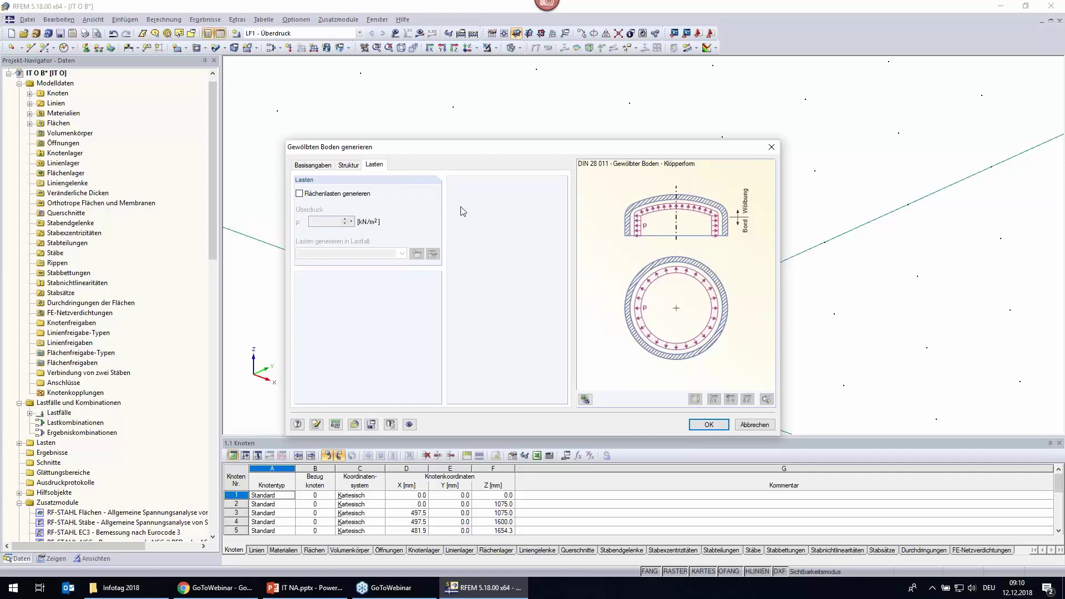
{"action": "left_click", "coordinate": [349, 167]}
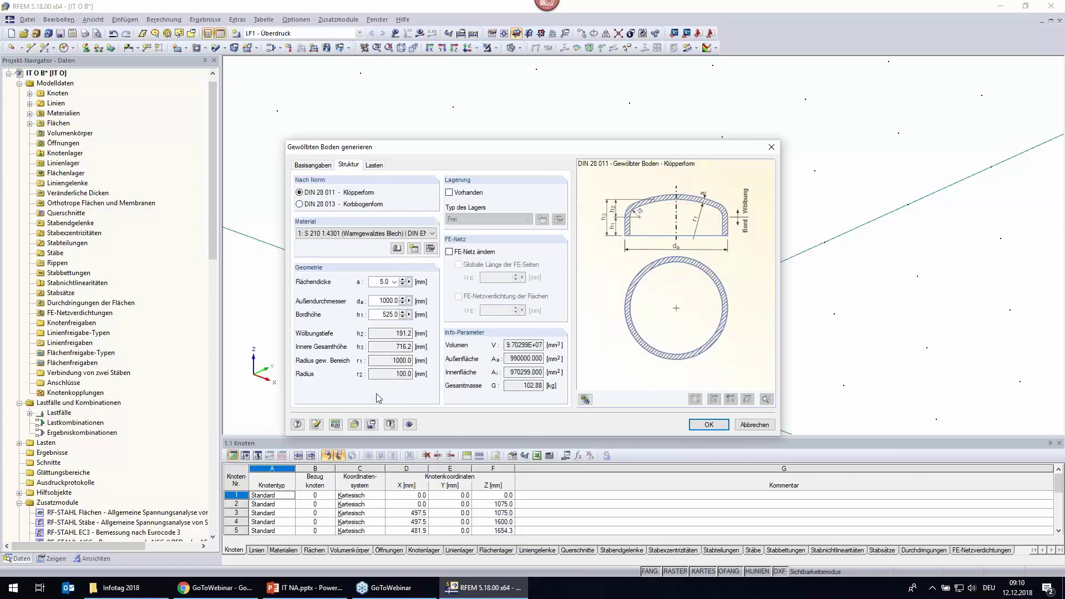
{"action": "left_click", "coordinate": [708, 425]}
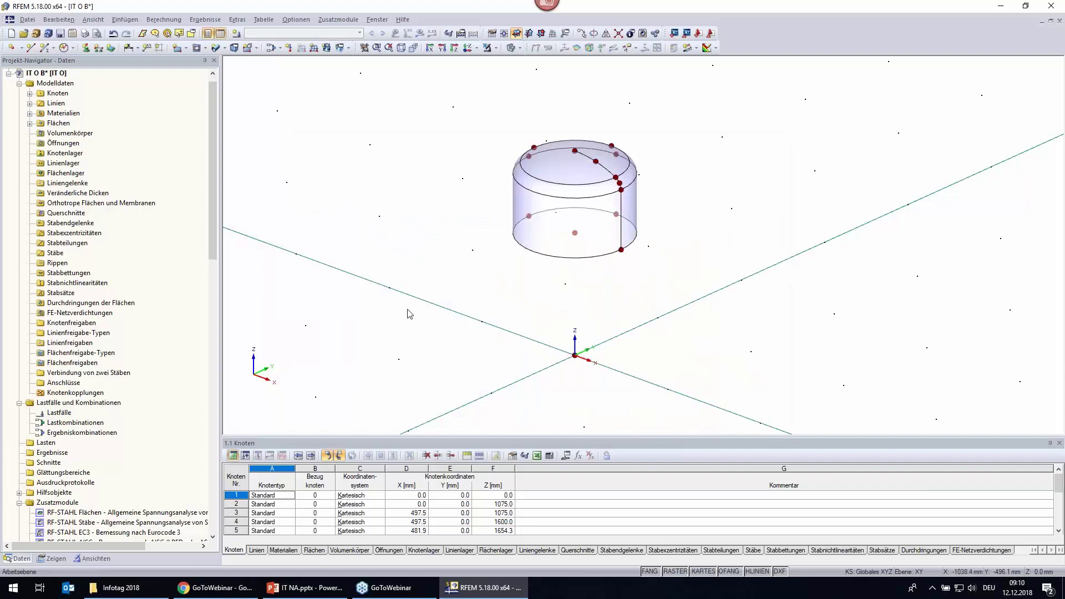
{"action": "mouse_move", "coordinate": [409, 311]}
{"action": "middle_mouse_down", "text": "ctrl"}
{"action": "mouse_move", "coordinate": [529, 255]}
{"action": "mouse_move", "coordinate": [763, 281]}
{"action": "mouse_move", "coordinate": [501, 311]}
{"action": "mouse_move", "coordinate": [498, 290]}
{"action": "mouse_move", "coordinate": [421, 383]}
{"action": "mouse_move", "coordinate": [314, 397]}
{"action": "mouse_move", "coordinate": [461, 358]}
{"action": "middle_mouse_up", "text": "ctrl"}
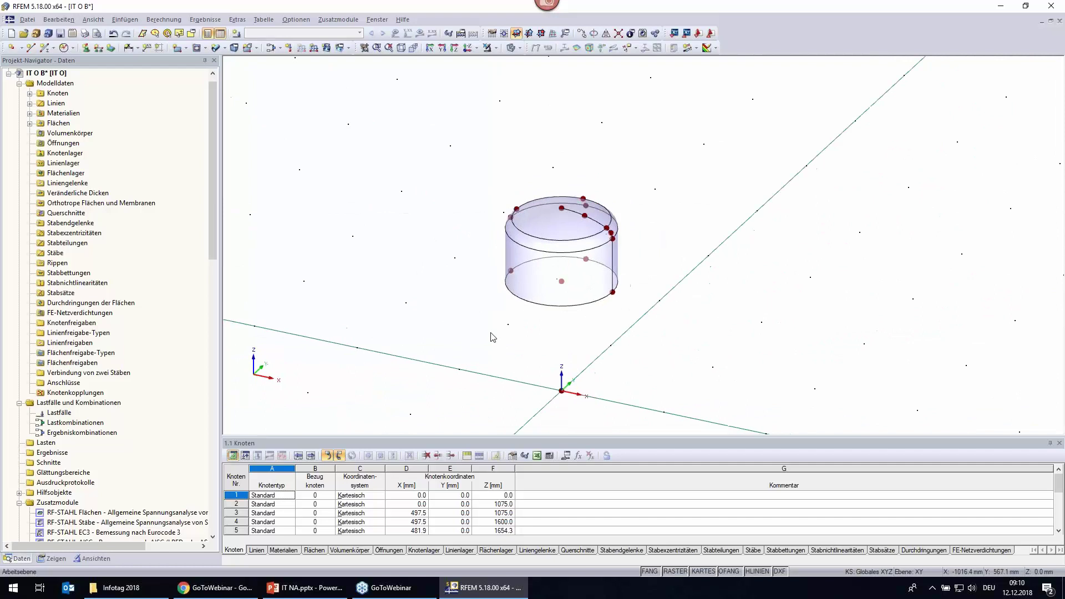
{"action": "scroll", "coordinate": [583, 183], "scroll_direction": "up", "scroll_amount": 3}
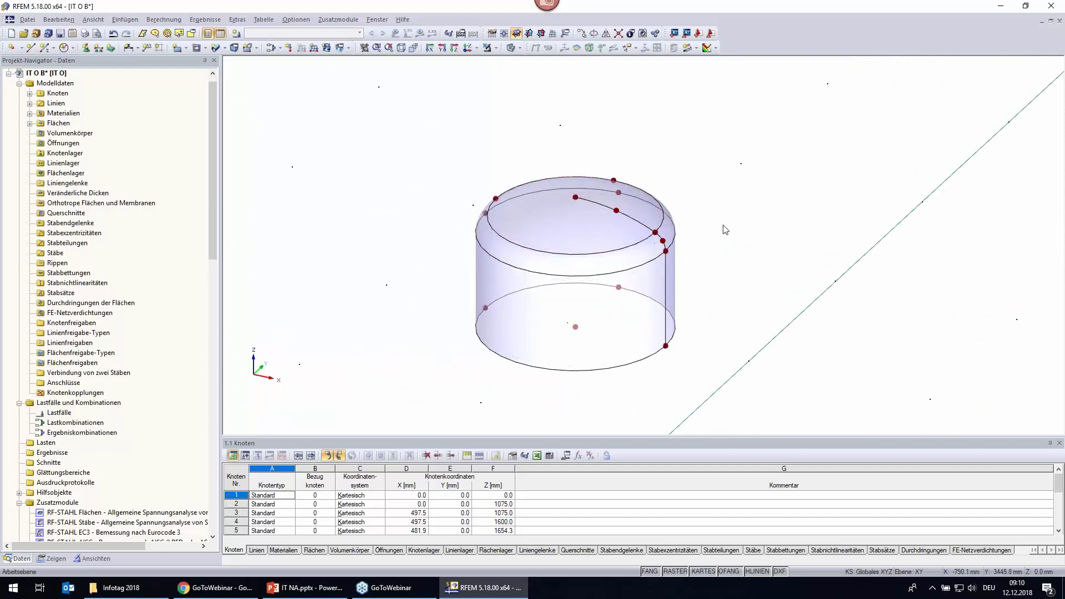
{"action": "left_click", "coordinate": [607, 309]}
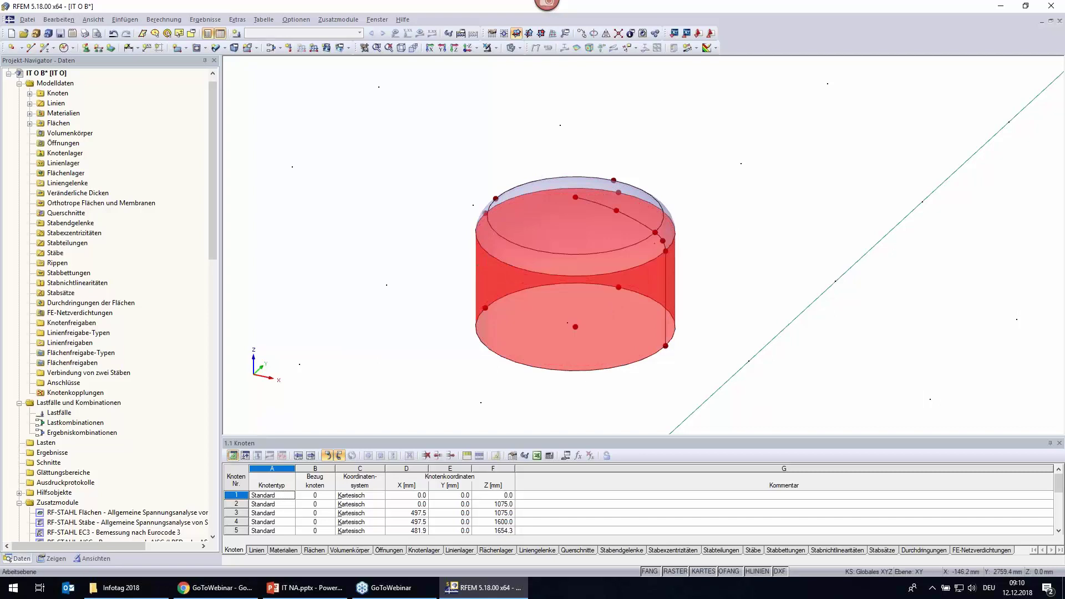
{"action": "mouse_move", "coordinate": [607, 309]}
{"action": "middle_mouse_down", "text": "ctrl"}
{"action": "mouse_move", "coordinate": [605, 244]}
{"action": "mouse_move", "coordinate": [590, 384]}
{"action": "middle_mouse_up", "text": "ctrl"}
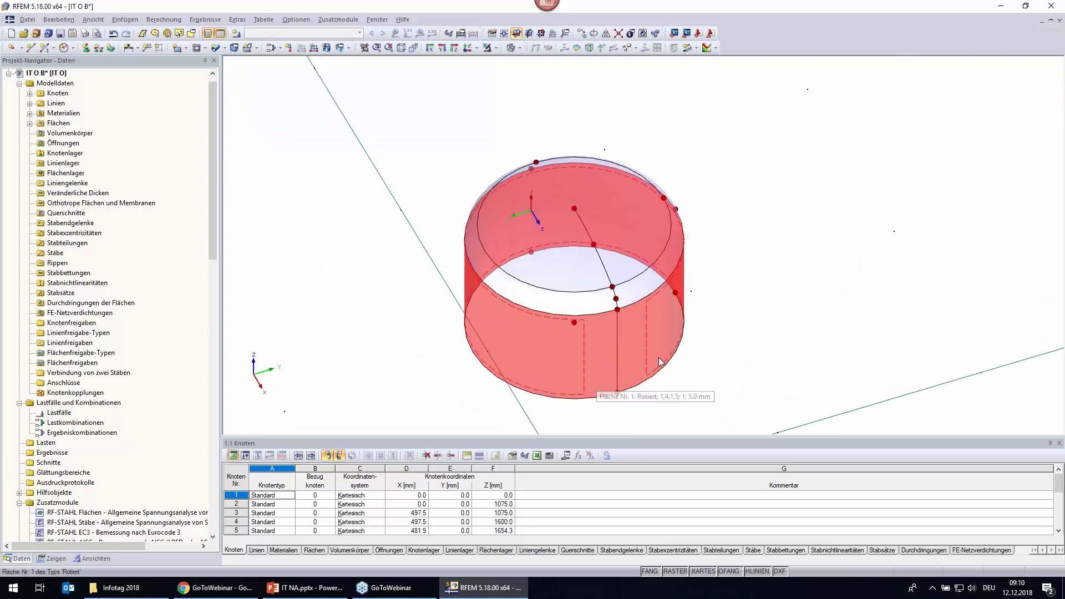
{"action": "key", "text": "Escape"}
{"action": "mouse_move", "coordinate": [721, 361]}
{"action": "middle_mouse_down", "text": "ctrl"}
{"action": "mouse_move", "coordinate": [797, 211]}
{"action": "mouse_move", "coordinate": [849, 198]}
{"action": "middle_mouse_up", "text": "ctrl"}
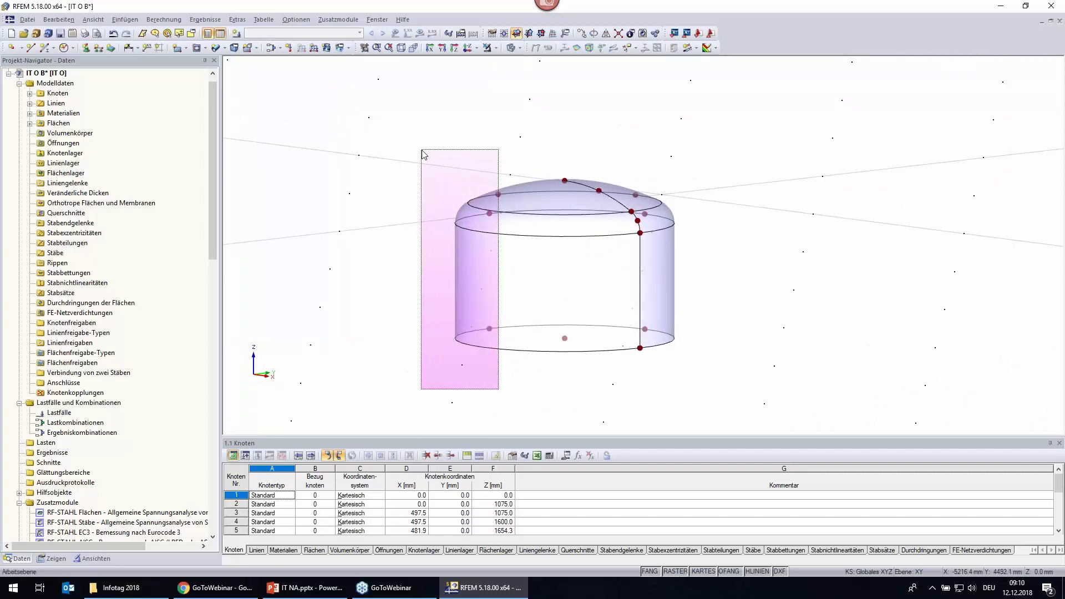
Delete all tank surfaces and circle lines plus the three leftover nodes.
{"action": "key", "text": "ctrl+a"}
{"action": "key", "text": "Delete"}
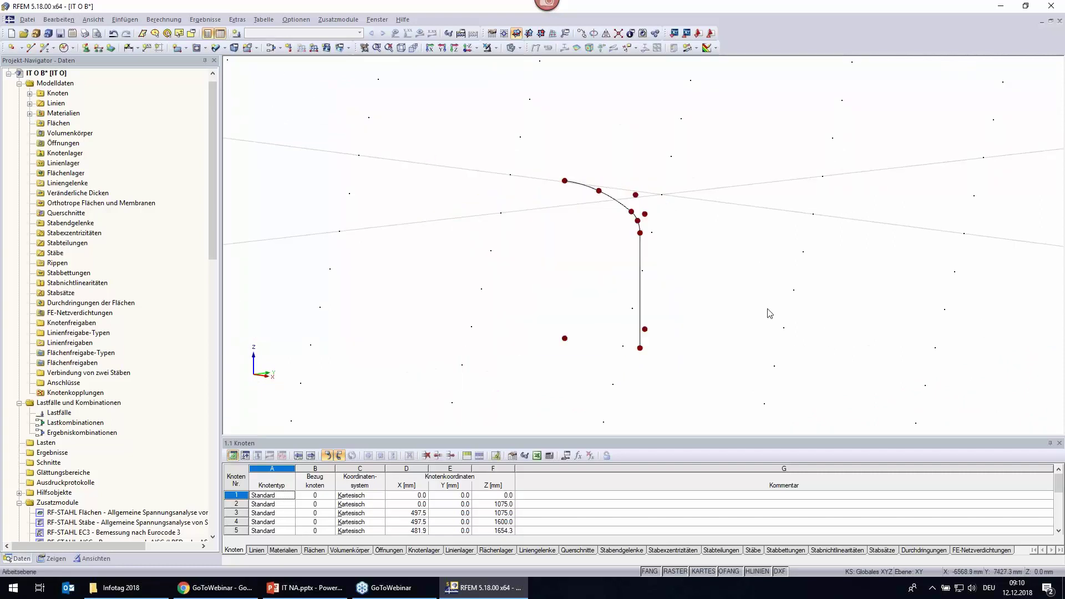
{"action": "mouse_move", "coordinate": [765, 309]}
{"action": "middle_mouse_down", "text": "ctrl"}
{"action": "mouse_move", "coordinate": [692, 321]}
{"action": "mouse_move", "coordinate": [687, 347]}
{"action": "middle_mouse_up", "text": "ctrl"}
{"action": "left_click_drag", "start_coordinate": [682, 377], "coordinate": [625, 141]}
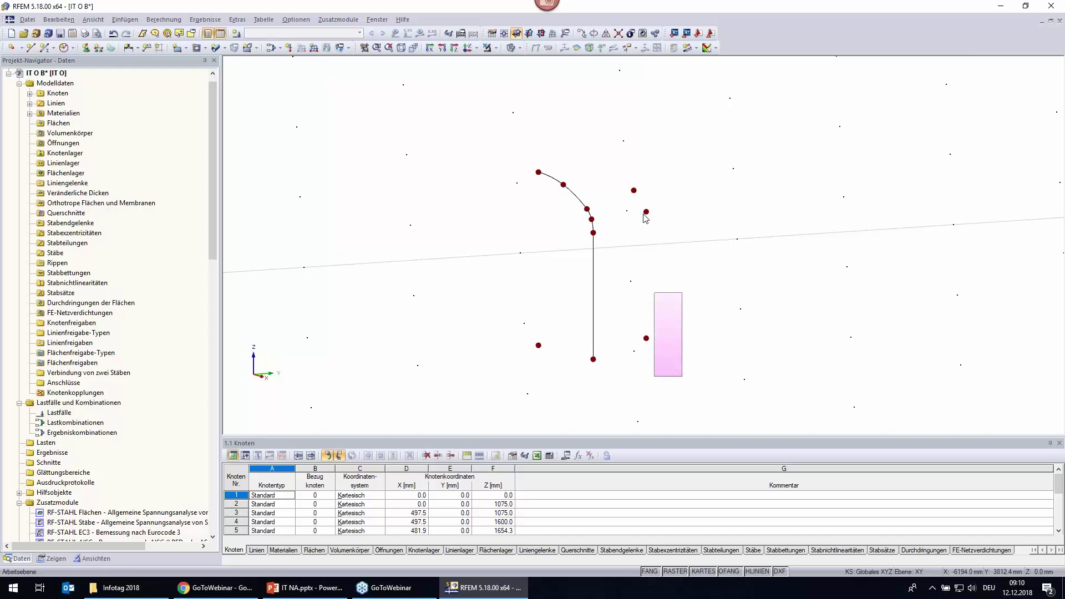
{"action": "key", "text": "Delete"}
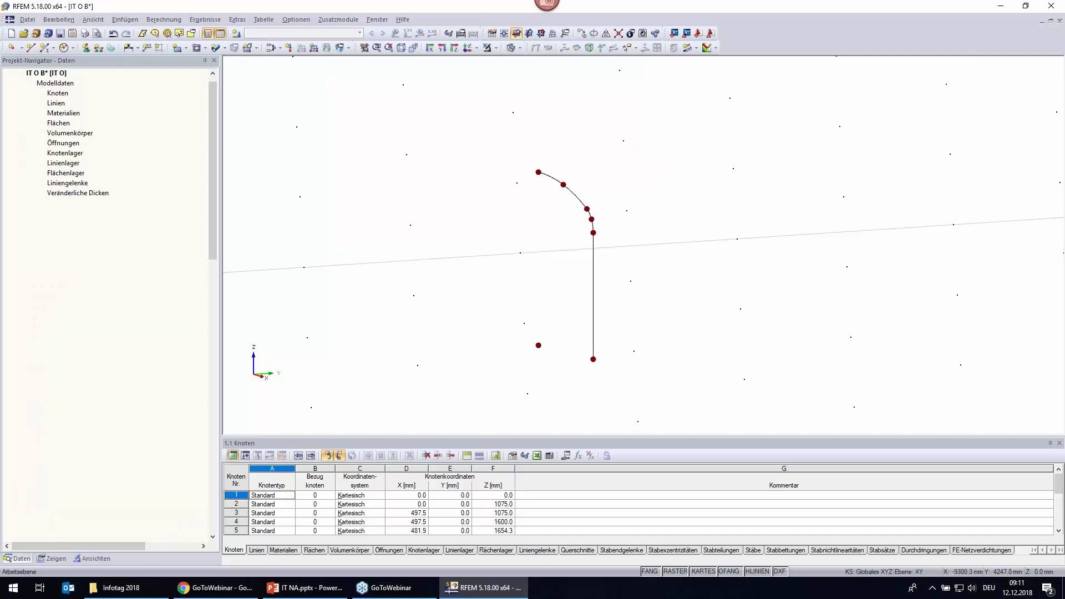
Select the head arc, wall line and crown node of the remaining profile.
{"action": "mouse_move", "coordinate": [475, 282]}
{"action": "middle_mouse_down", "text": "ctrl"}
{"action": "mouse_move", "coordinate": [568, 287]}
{"action": "mouse_move", "coordinate": [571, 263]}
{"action": "middle_mouse_up", "text": "ctrl"}
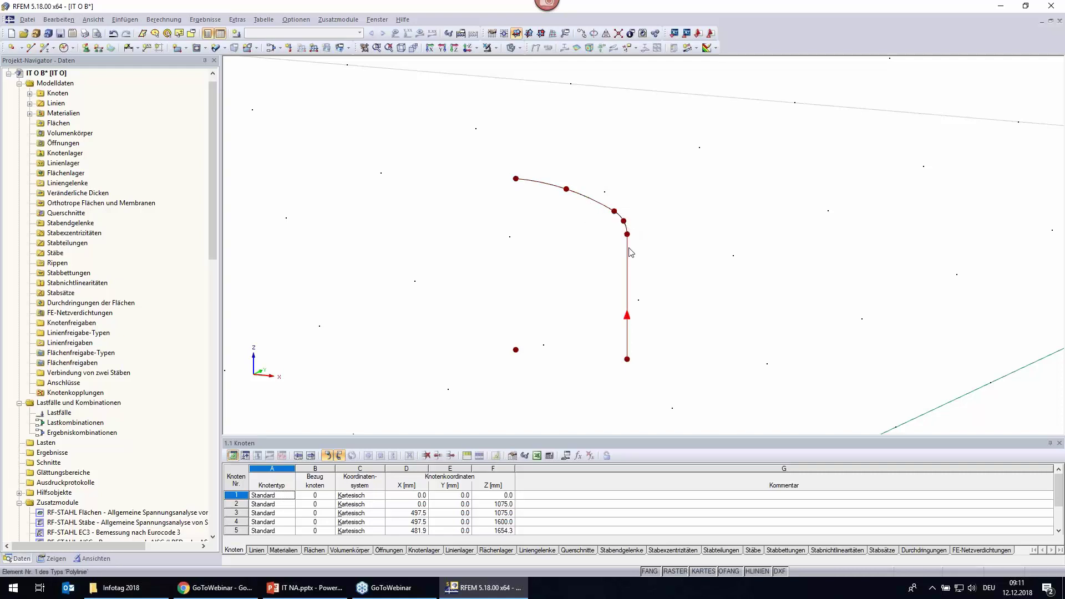
{"action": "scroll", "coordinate": [711, 339], "scroll_direction": "down", "scroll_amount": 1}
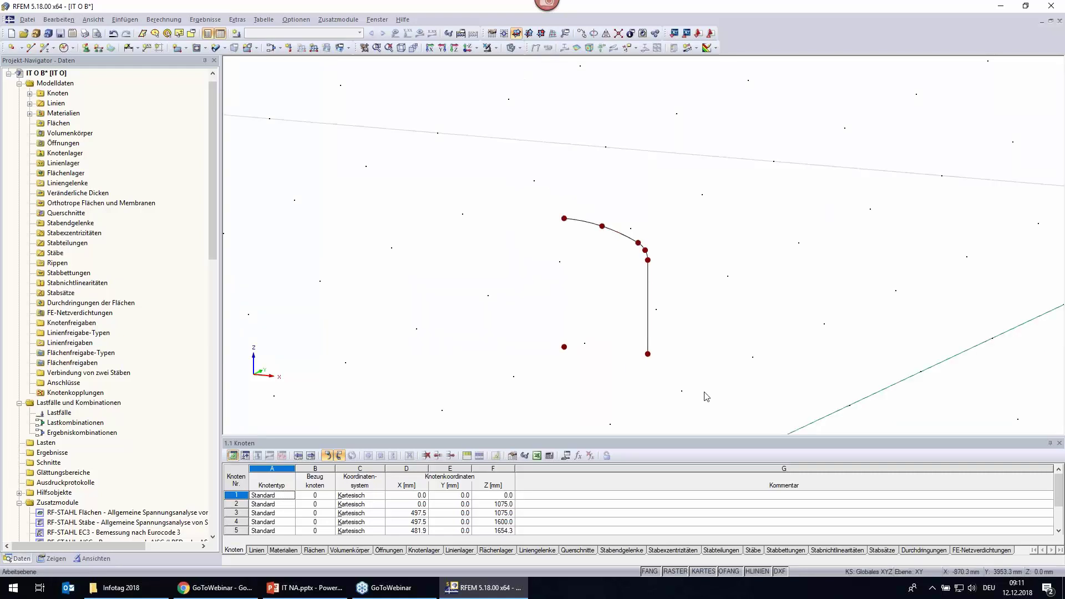
{"action": "left_click_drag", "start_coordinate": [705, 392], "coordinate": [591, 195]}
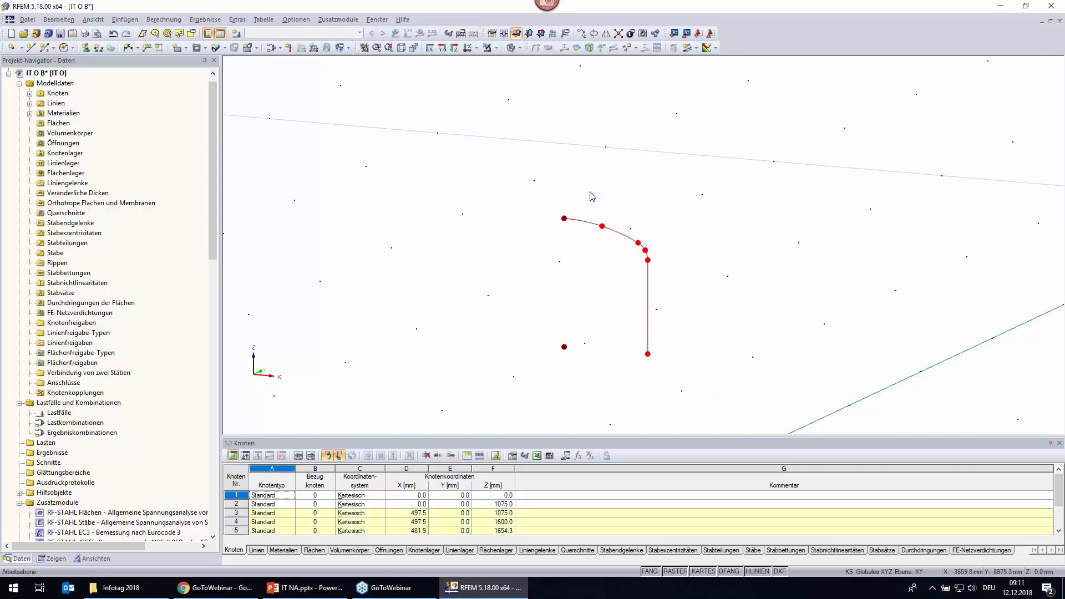
{"action": "left_click", "coordinate": [564, 219]}
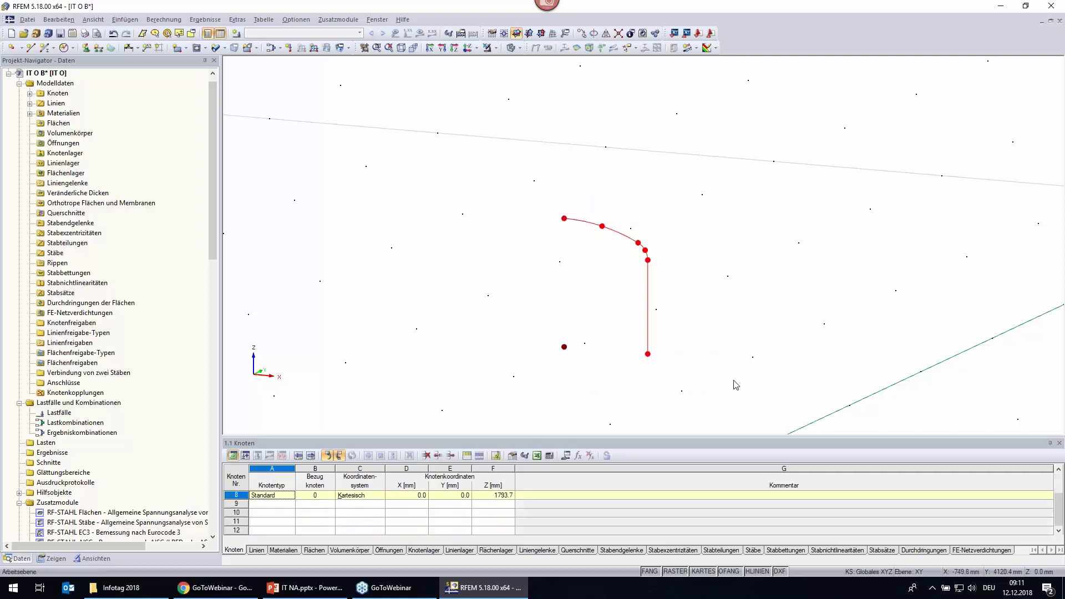
{"action": "middle_click_drag", "start_coordinate": [735, 385], "coordinate": [670, 247]}
{"action": "scroll", "coordinate": [670, 247], "scroll_direction": "down", "scroll_amount": 1}
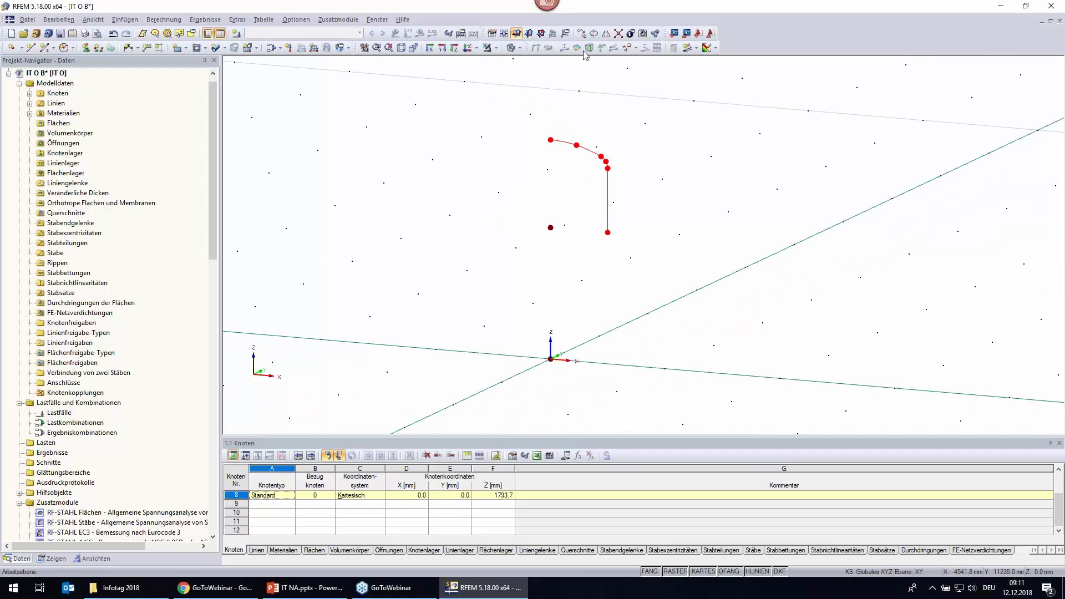
Mirror a copy of the profile about the X-Y plane through node 2 at Z=1075 mm.
{"action": "left_click", "coordinate": [606, 33]}
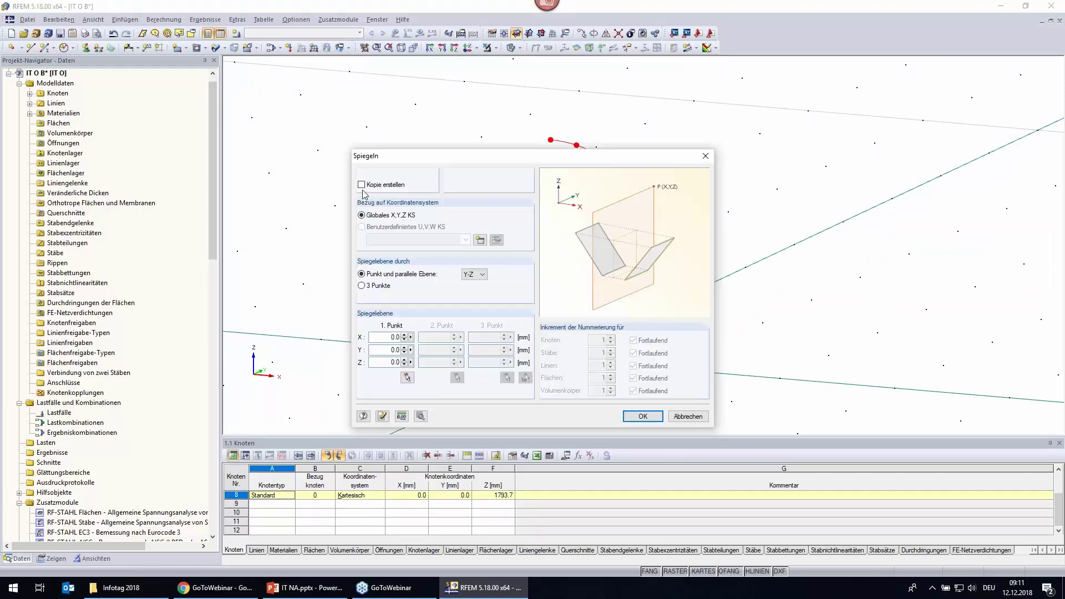
{"action": "left_click", "coordinate": [362, 185]}
{"action": "left_click_drag", "start_coordinate": [460, 163], "coordinate": [748, 139]}
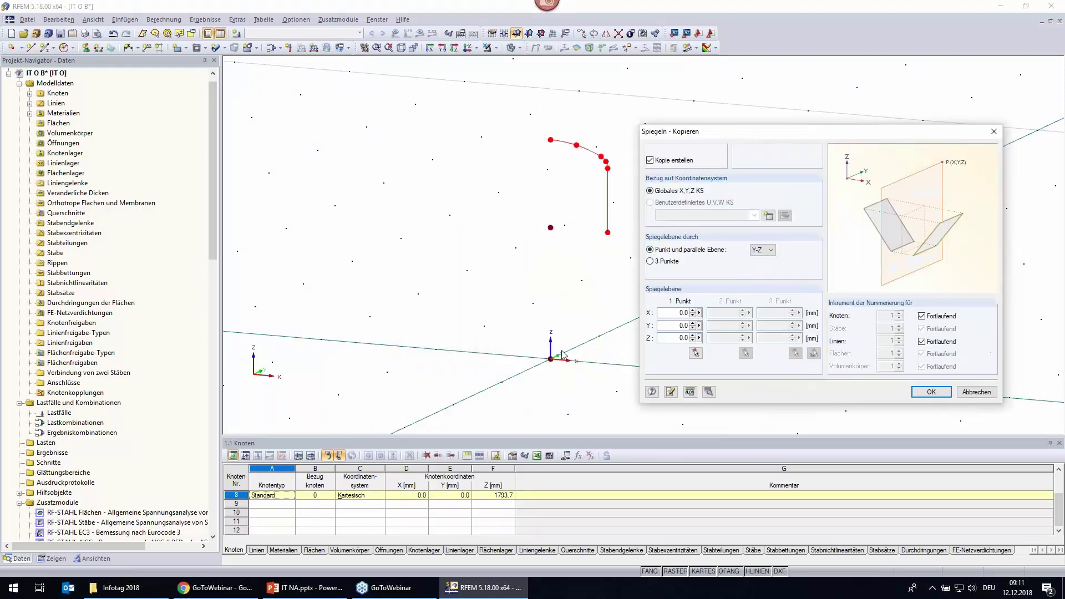
{"action": "left_click", "coordinate": [762, 250]}
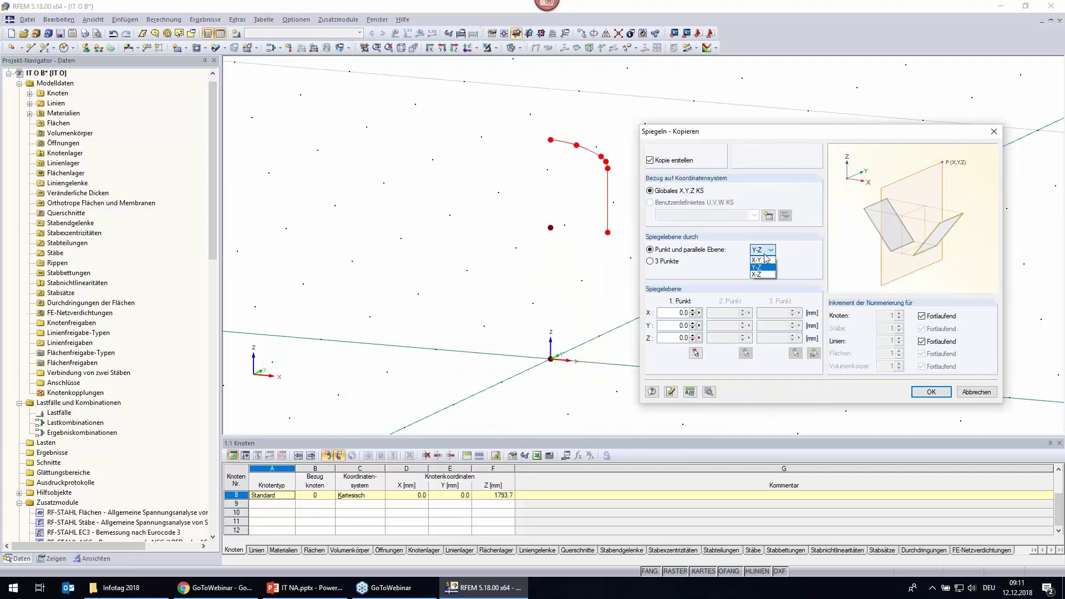
{"action": "left_click", "coordinate": [759, 257]}
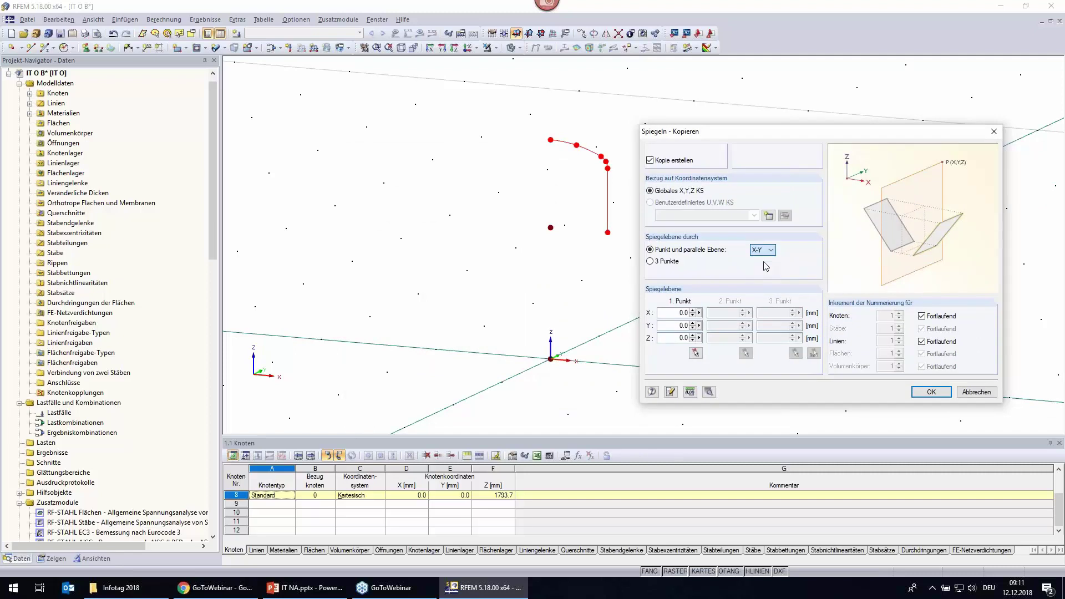
{"action": "left_click", "coordinate": [695, 352]}
{"action": "left_click", "coordinate": [550, 225]}
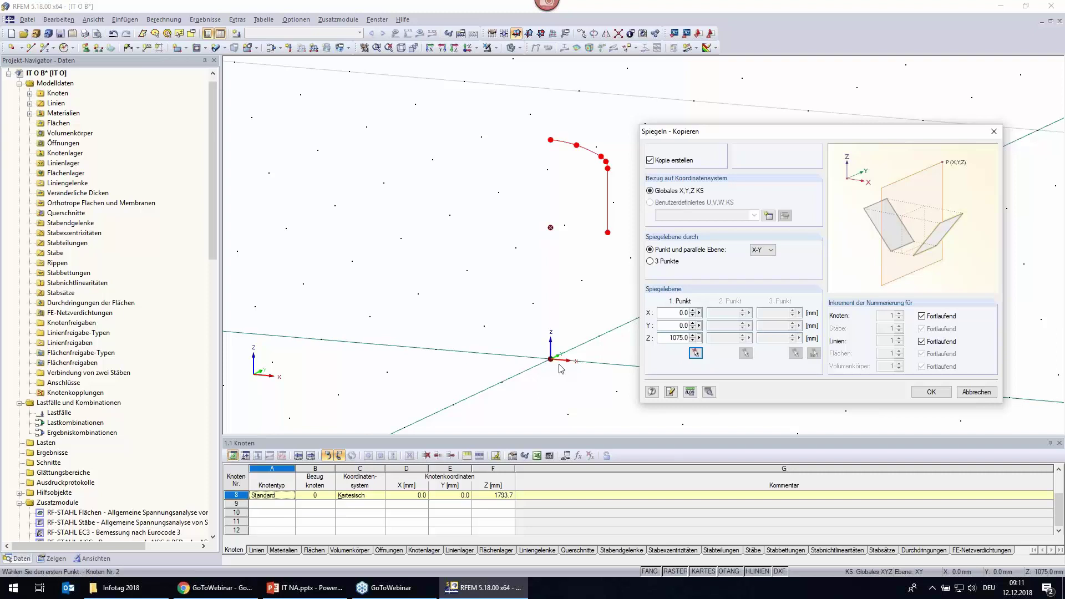
{"action": "left_click", "coordinate": [931, 392]}
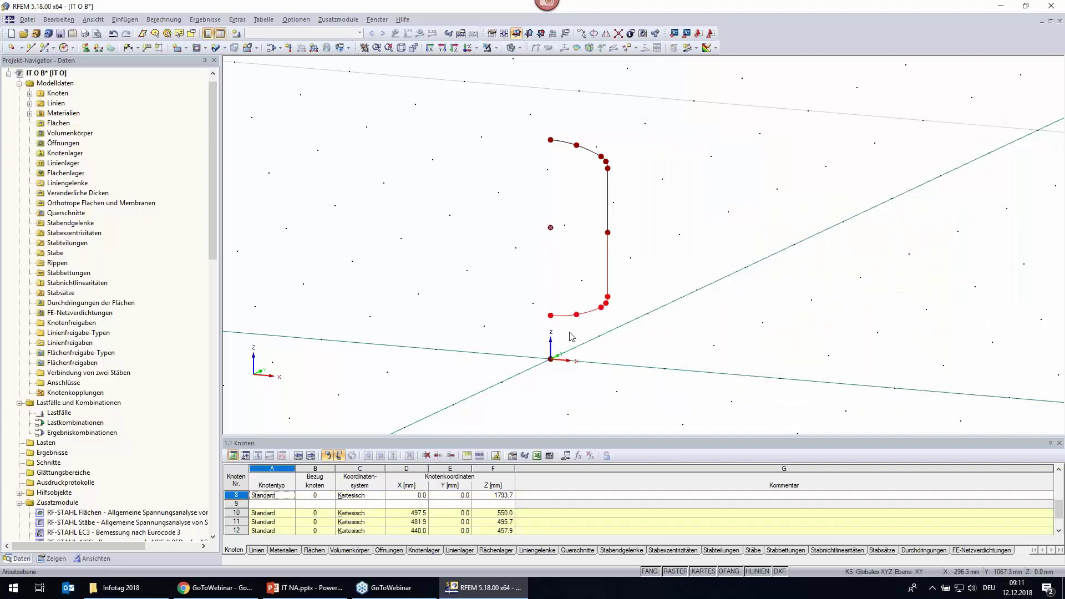
{"action": "left_click", "coordinate": [571, 336]}
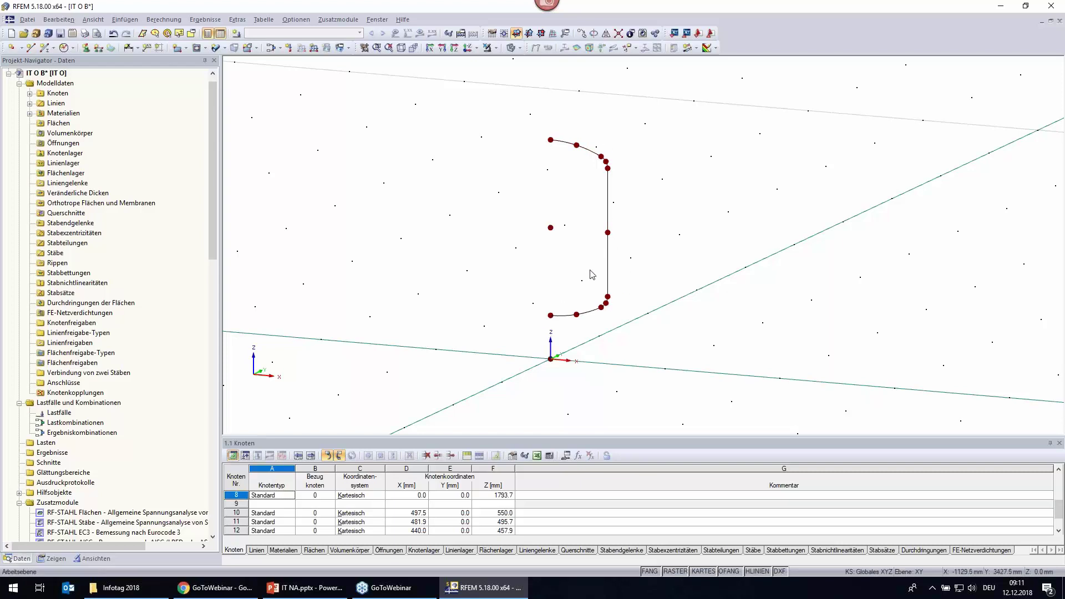
Delete the mid-wall node, merging its connected lines into one continuous wall line.
{"action": "right_click", "coordinate": [608, 236]}
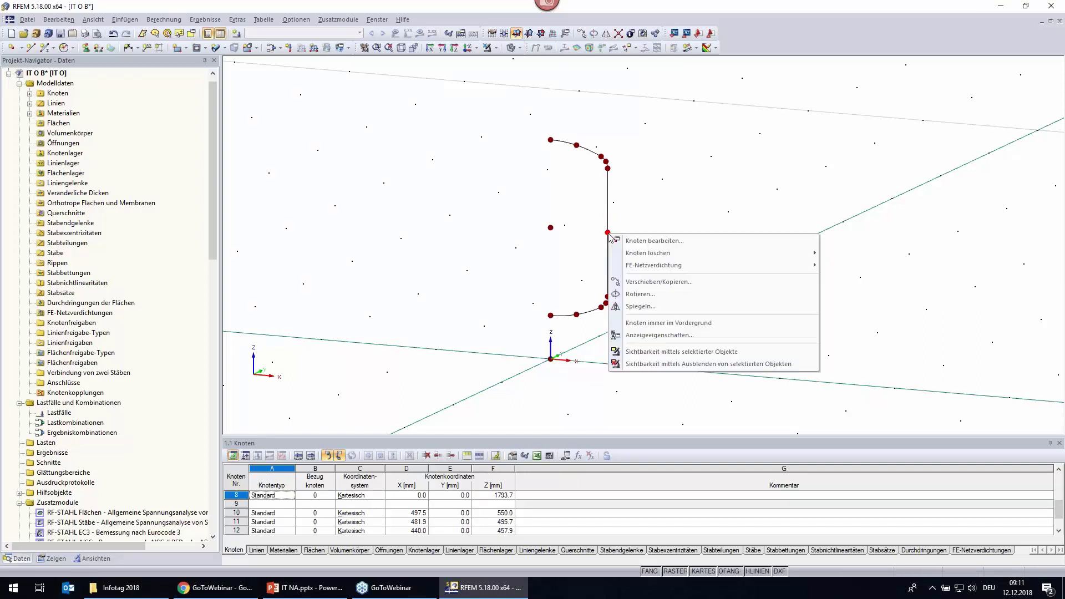
{"action": "mouse_move", "coordinate": [648, 253]}
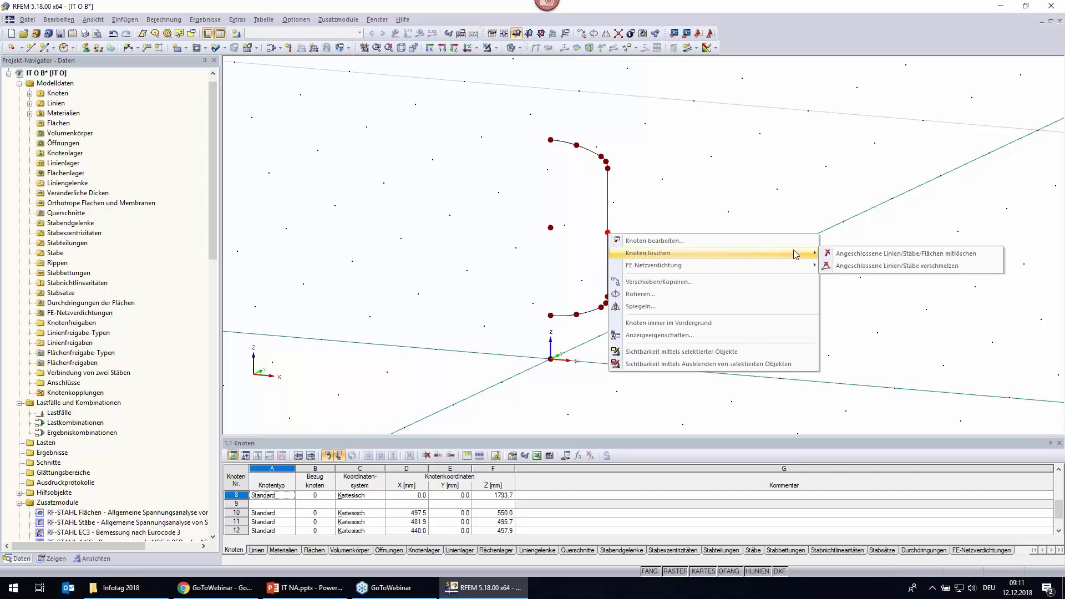
{"action": "left_click", "coordinate": [885, 265]}
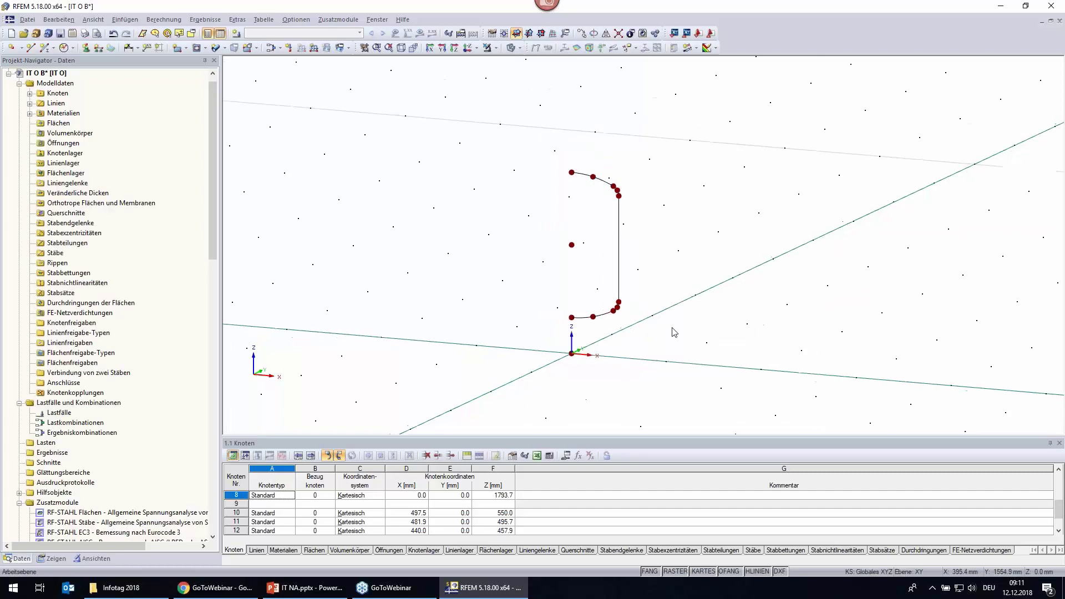
{"action": "scroll", "coordinate": [673, 335], "scroll_direction": "down", "scroll_amount": 1}
Select the whole head-and-wall profile, excluding the lone centre node.
{"action": "middle_click_drag", "start_coordinate": [673, 335], "coordinate": [688, 352], "text": "ctrl"}
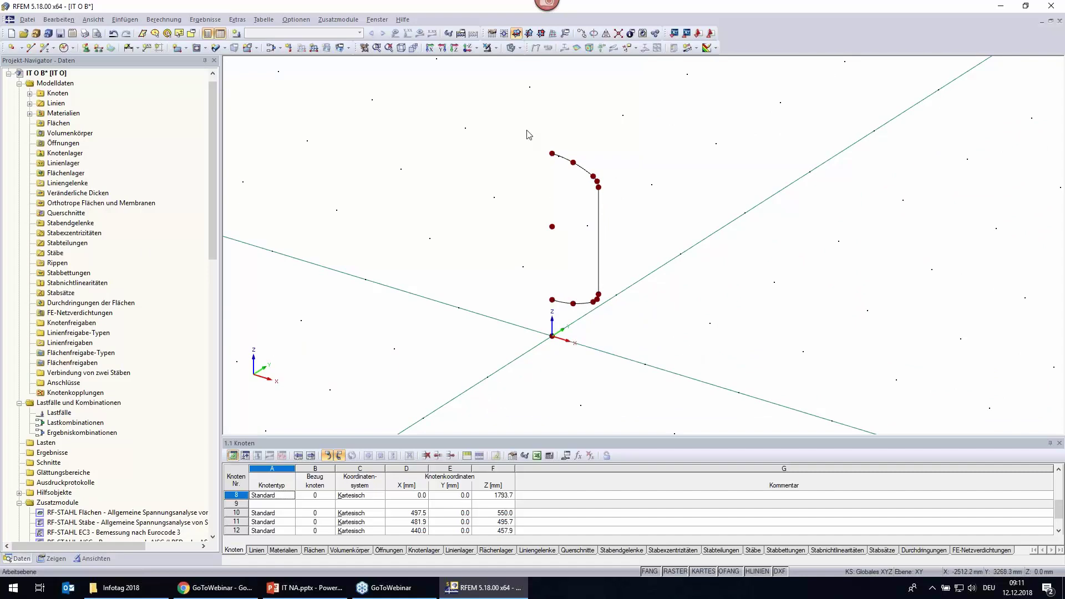
{"action": "mouse_move", "coordinate": [525, 129]}
{"action": "left_mouse_down"}
{"action": "mouse_move", "coordinate": [609, 358]}
{"action": "mouse_move", "coordinate": [621, 359]}
{"action": "left_mouse_up"}
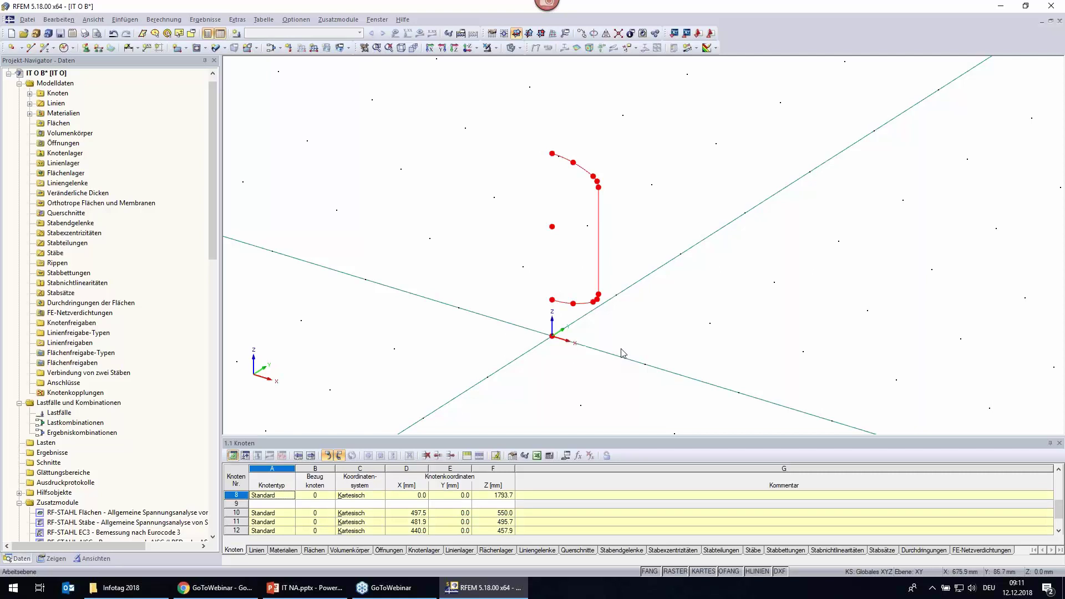
{"action": "left_click_drag", "start_coordinate": [537, 213], "coordinate": [572, 253]}
Rotate the profile as 3 copies at 120° about Z through 0,0,0, generating connecting surfaces.
{"action": "left_click", "coordinate": [593, 33]}
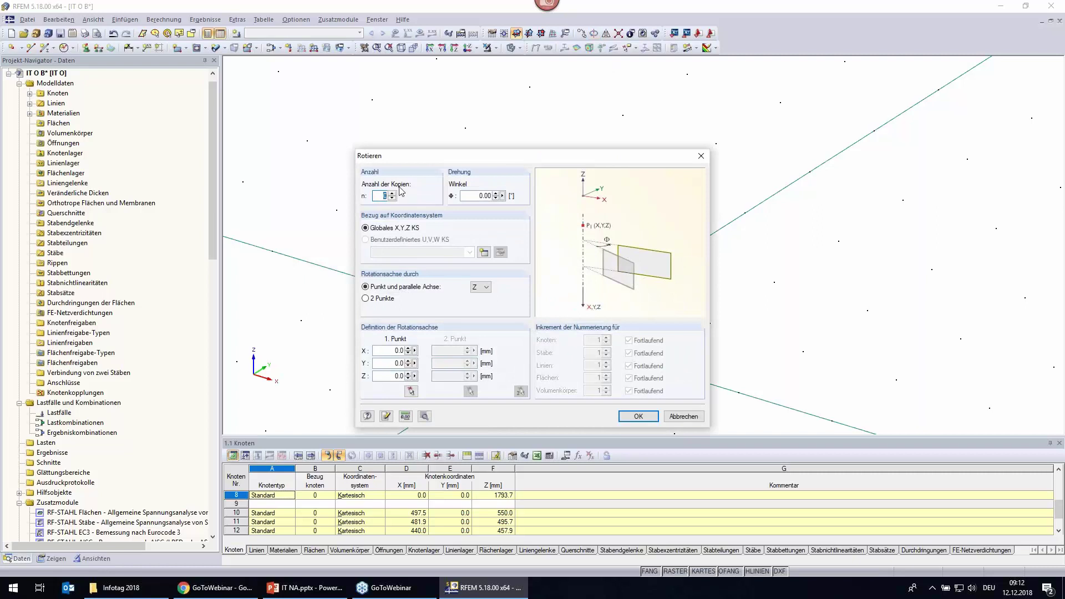
{"action": "type", "text": "3"}
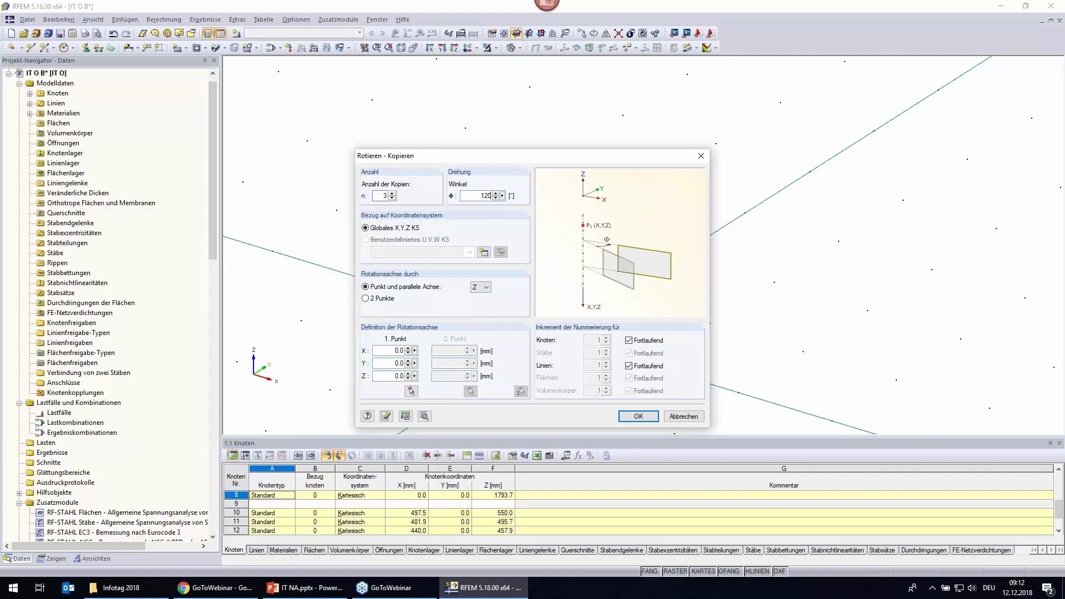
{"action": "left_click", "coordinate": [425, 416]}
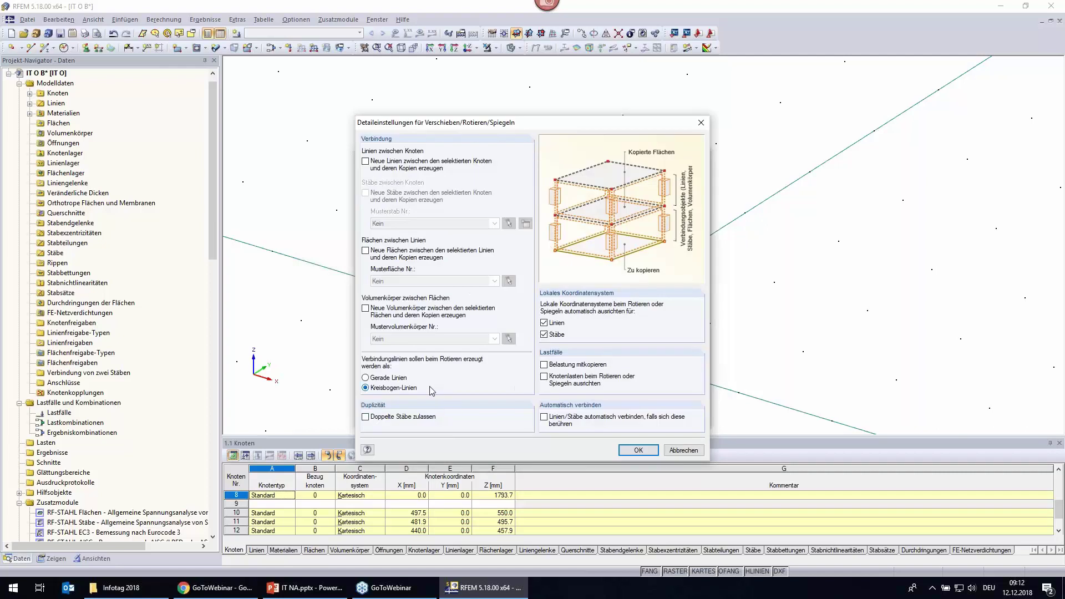
{"action": "left_click", "coordinate": [383, 255]}
{"action": "left_click", "coordinate": [638, 449]}
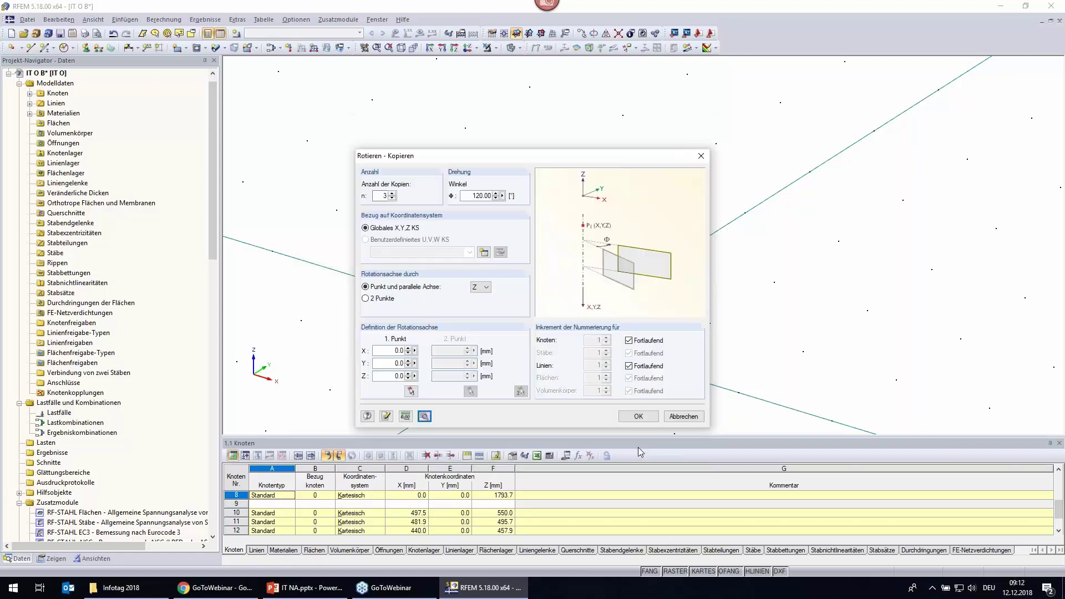
{"action": "left_click", "coordinate": [637, 417]}
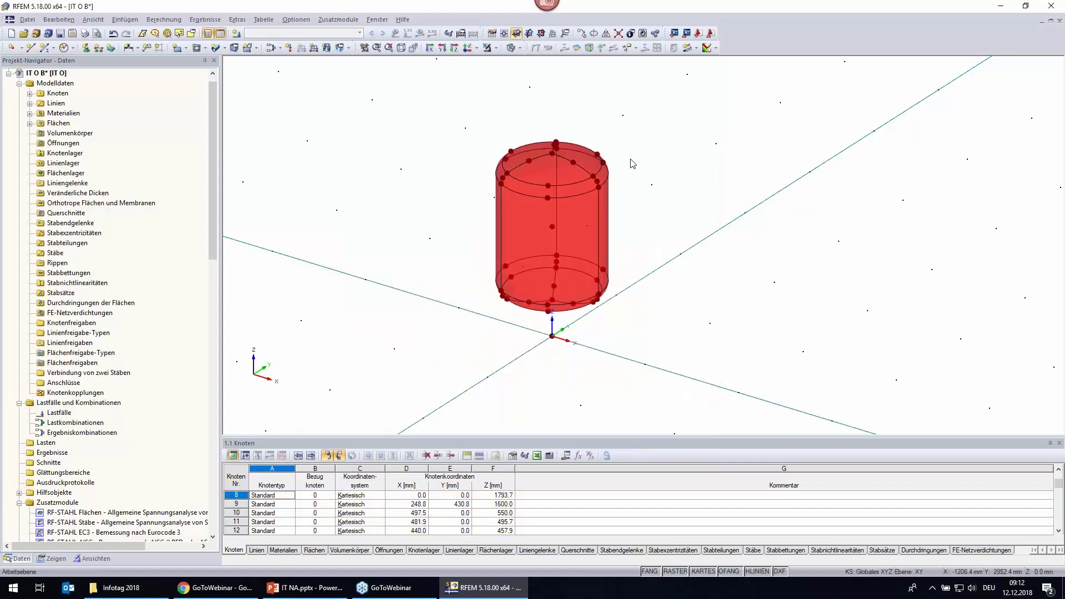
Orbit to a side view of the tank and window-select the whole cylinder.
{"action": "mouse_move", "coordinate": [638, 134]}
{"action": "middle_mouse_down", "text": "ctrl"}
{"action": "mouse_move", "coordinate": [637, 308]}
{"action": "mouse_move", "coordinate": [632, 292]}
{"action": "middle_mouse_up", "text": "ctrl"}
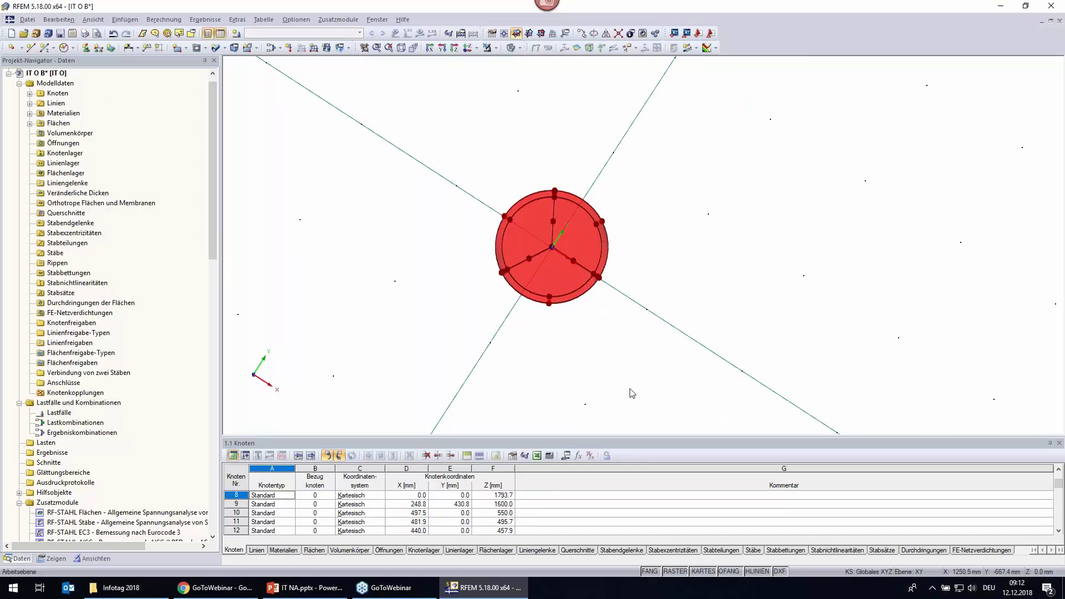
{"action": "mouse_move", "coordinate": [624, 375]}
{"action": "middle_mouse_down", "text": "ctrl"}
{"action": "mouse_move", "coordinate": [477, 160]}
{"action": "mouse_move", "coordinate": [623, 197]}
{"action": "middle_mouse_up", "text": "ctrl"}
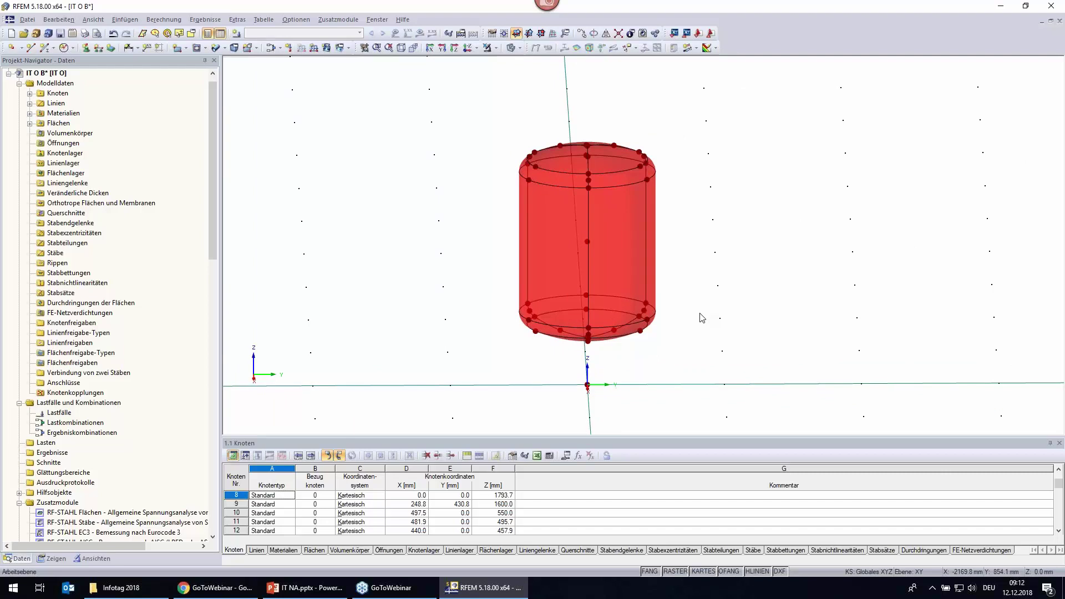
{"action": "left_click_drag", "start_coordinate": [719, 351], "coordinate": [529, 216]}
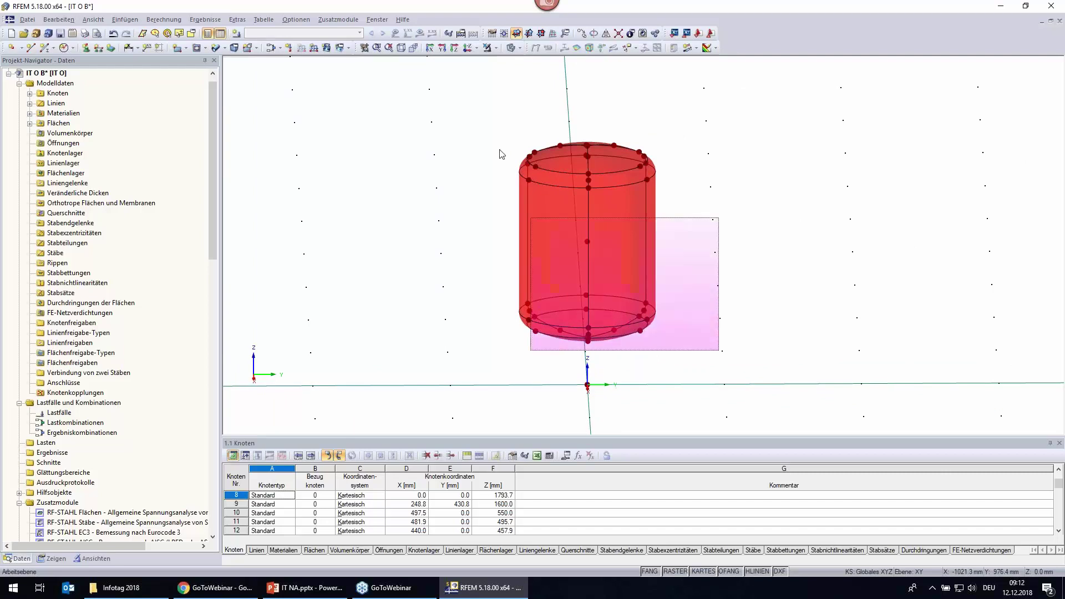
Set the 15 selected surfaces to Standard stiffness with a constant 5 mm thickness.
{"action": "right_click", "coordinate": [564, 191]}
{"action": "mouse_move", "coordinate": [674, 199]}
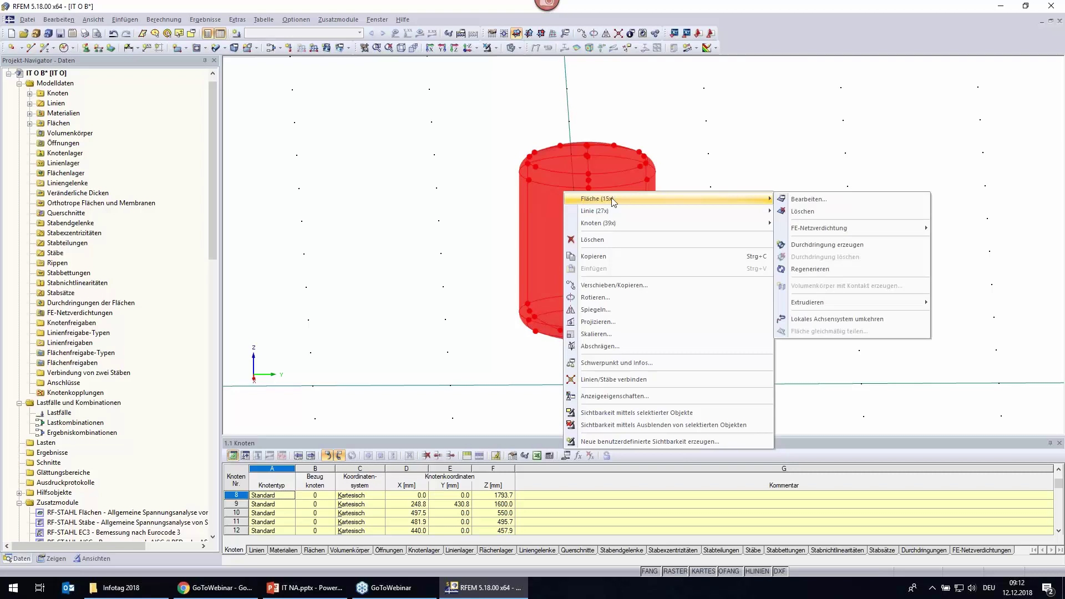
{"action": "left_click", "coordinate": [799, 200]}
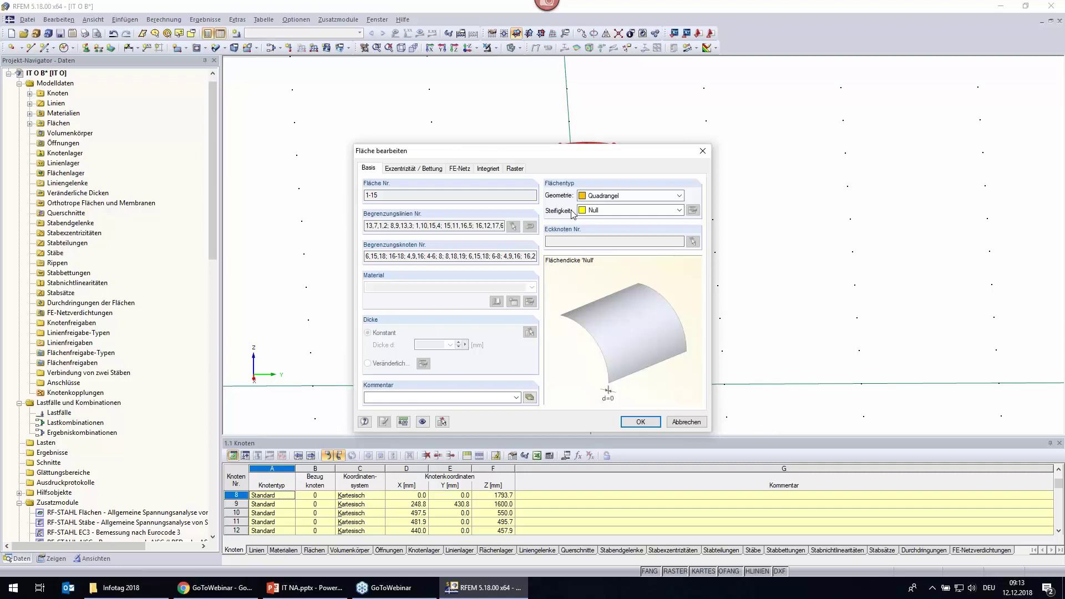
{"action": "left_click", "coordinate": [655, 214]}
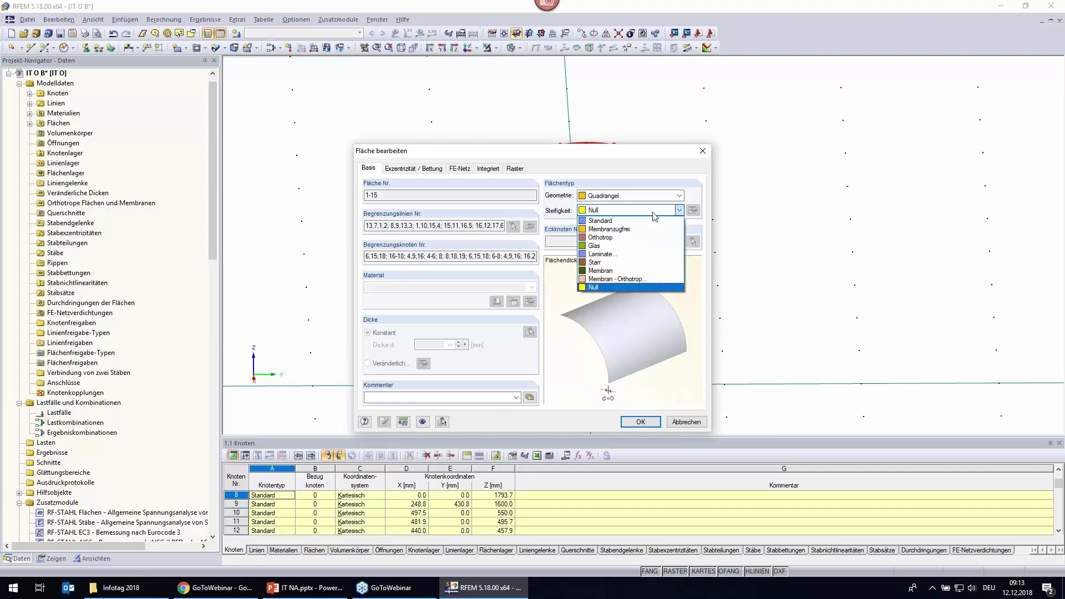
{"action": "left_click", "coordinate": [655, 221]}
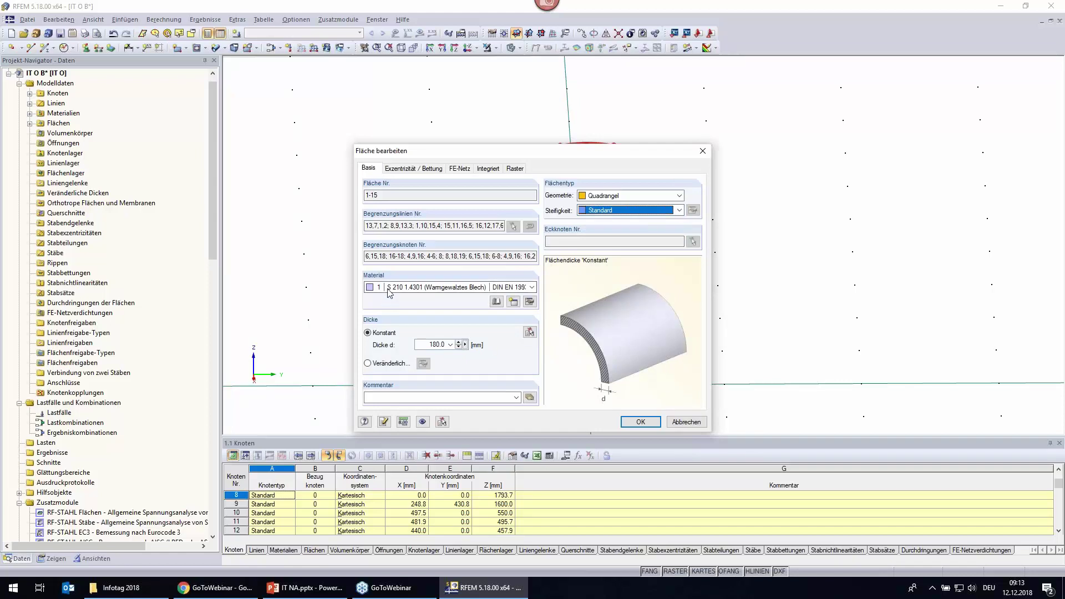
{"action": "left_click", "coordinate": [431, 345]}
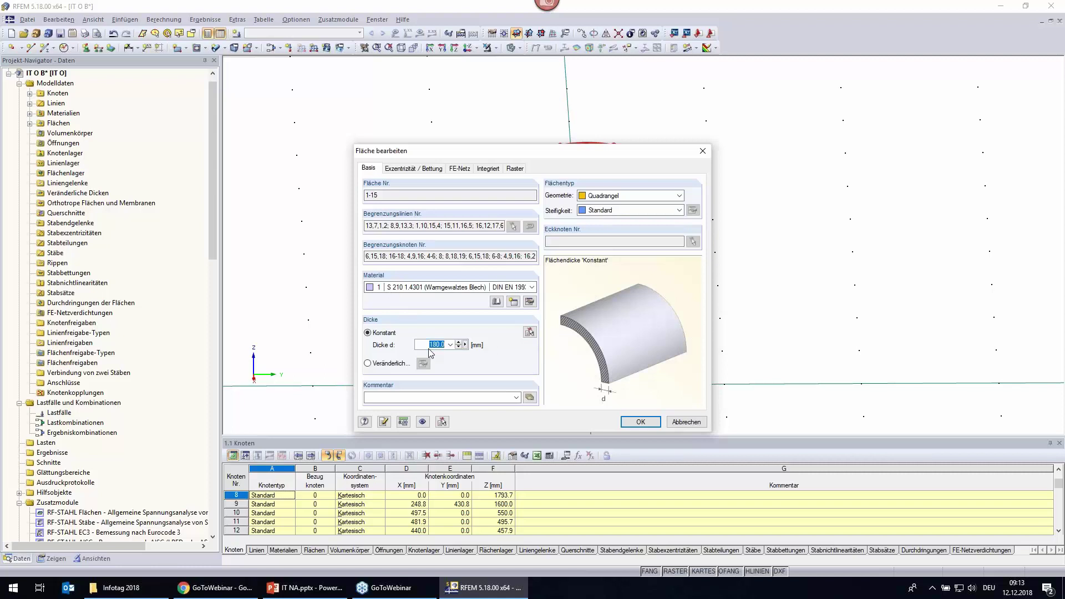
{"action": "type", "text": "5"}
{"action": "left_click", "coordinate": [630, 422]}
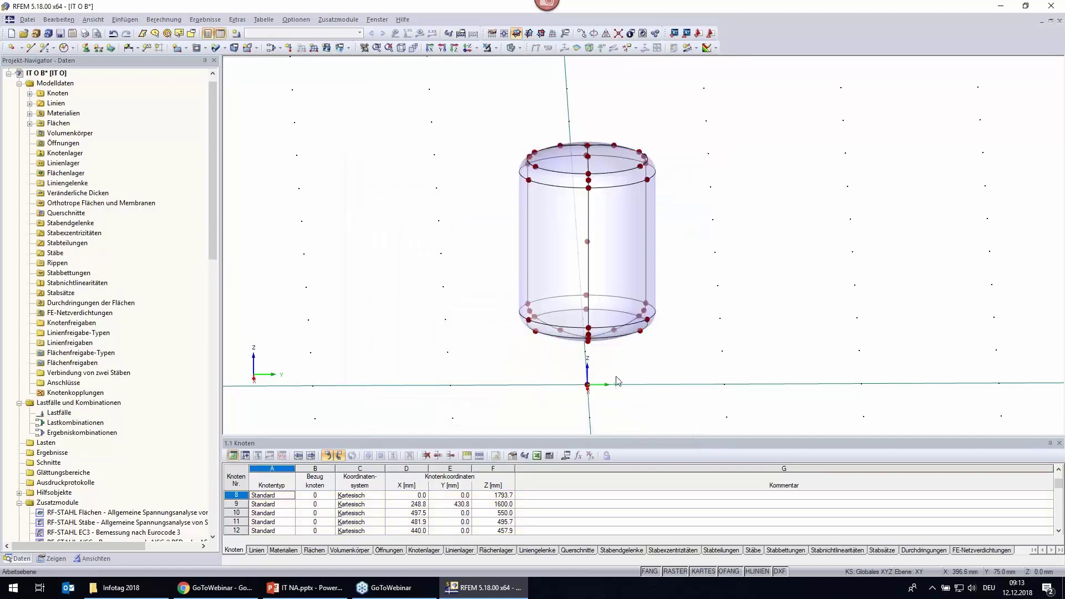
Switch to a top view along Z and window-select the upper-right 120° segment.
{"action": "mouse_move", "coordinate": [686, 242]}
{"action": "middle_mouse_down", "text": "ctrl"}
{"action": "mouse_move", "coordinate": [620, 231]}
{"action": "mouse_move", "coordinate": [647, 259]}
{"action": "middle_mouse_up", "text": "ctrl"}
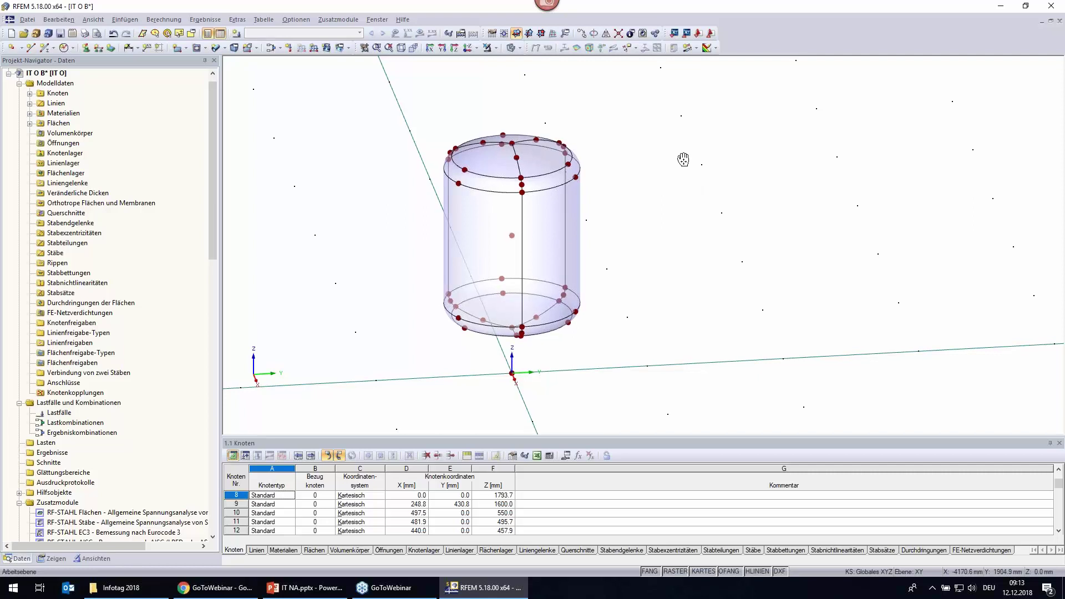
{"action": "scroll", "coordinate": [677, 173], "scroll_direction": "up", "scroll_amount": 2}
{"action": "scroll", "coordinate": [677, 173], "scroll_direction": "down", "scroll_amount": 1}
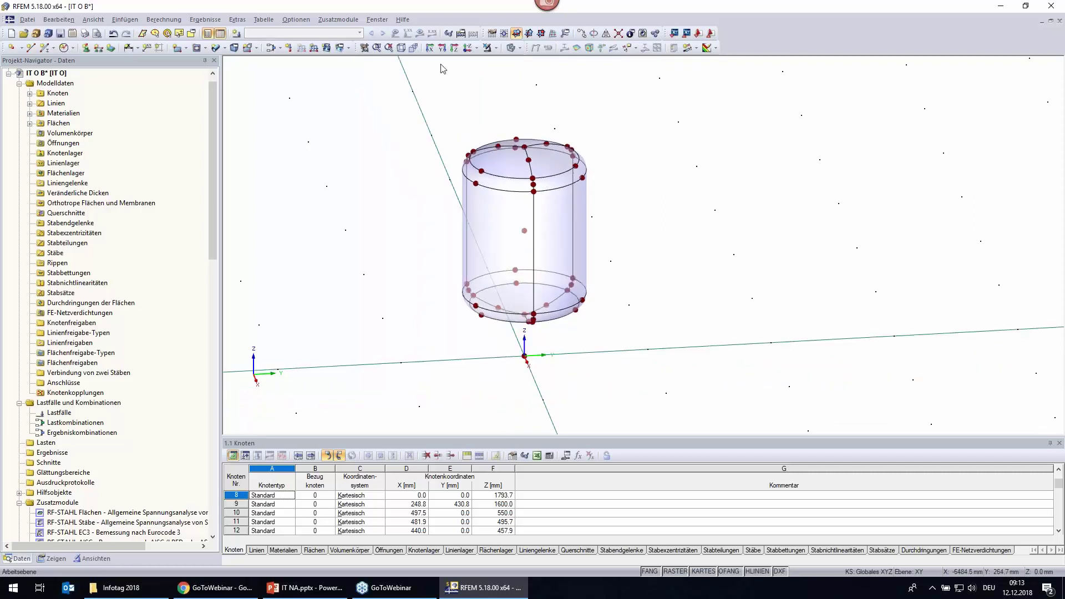
{"action": "left_click", "coordinate": [457, 49]}
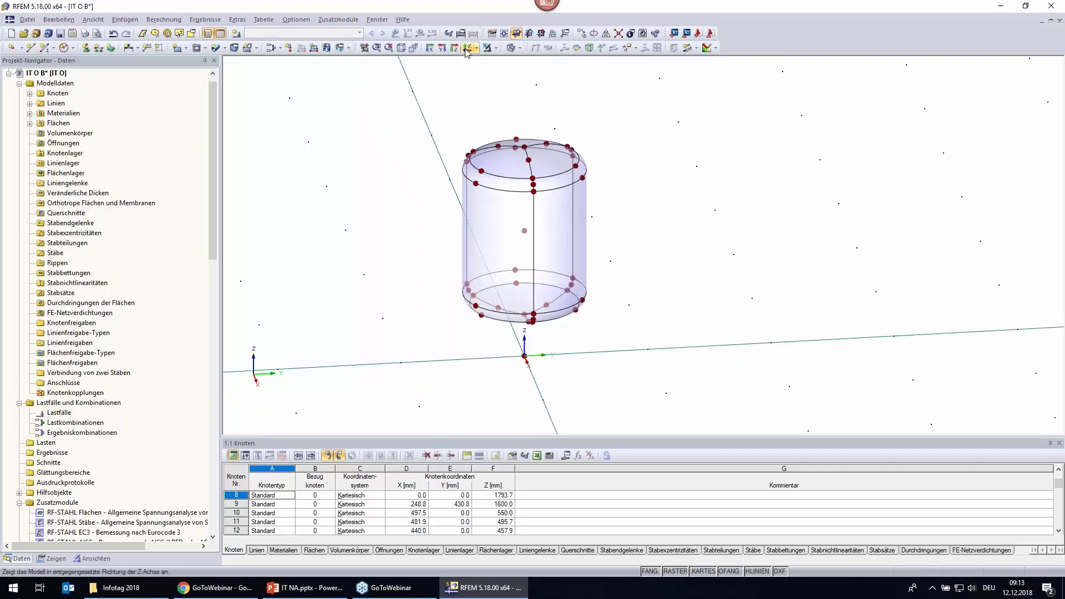
{"action": "scroll", "coordinate": [375, 270], "scroll_direction": "down", "scroll_amount": 1}
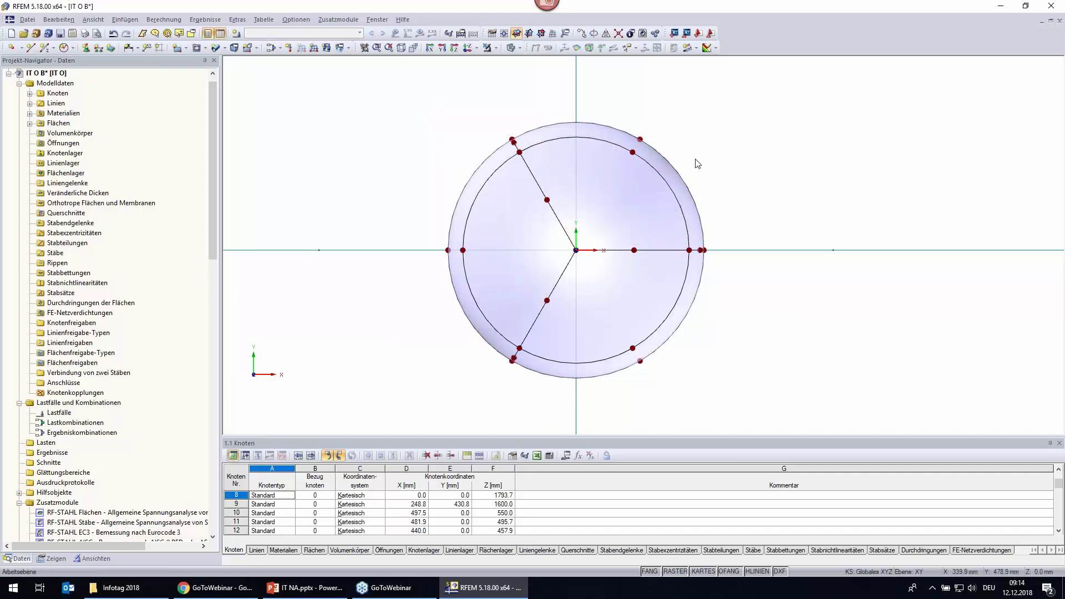
{"action": "left_click_drag", "start_coordinate": [777, 217], "coordinate": [610, 111]}
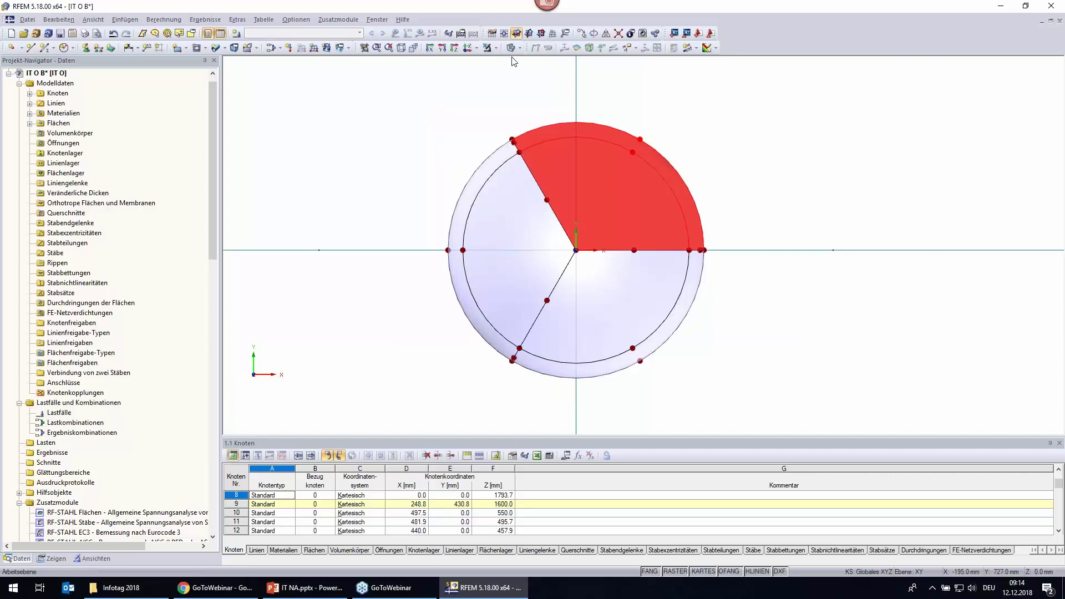
Turn on visibility by the selected segment, greying the rest, and clear the selection.
{"action": "left_click", "coordinate": [495, 48]}
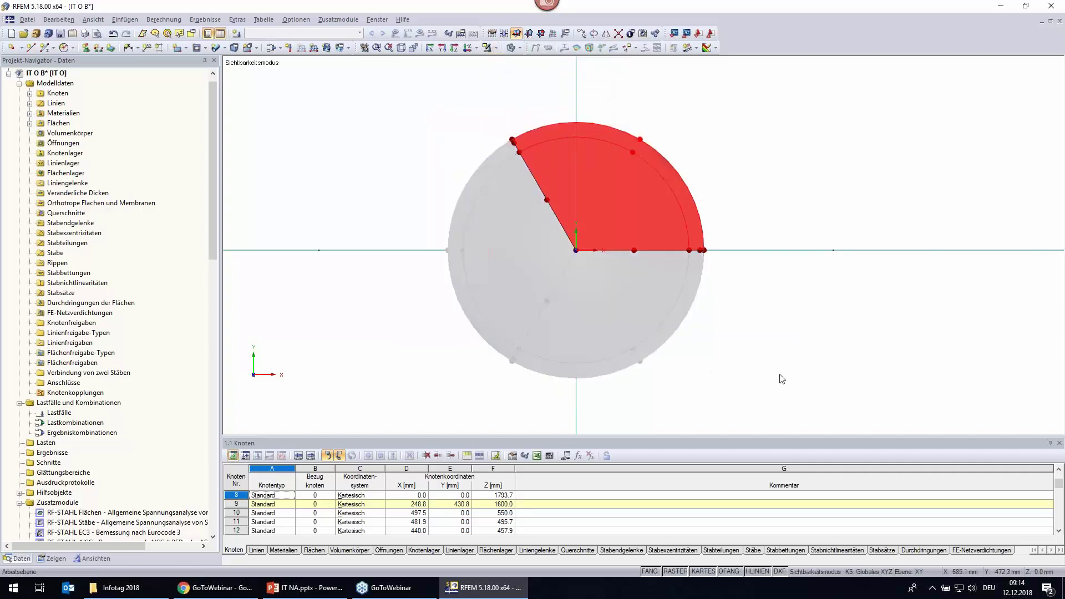
{"action": "middle_click_drag", "start_coordinate": [751, 361], "coordinate": [721, 310], "text": "ctrl"}
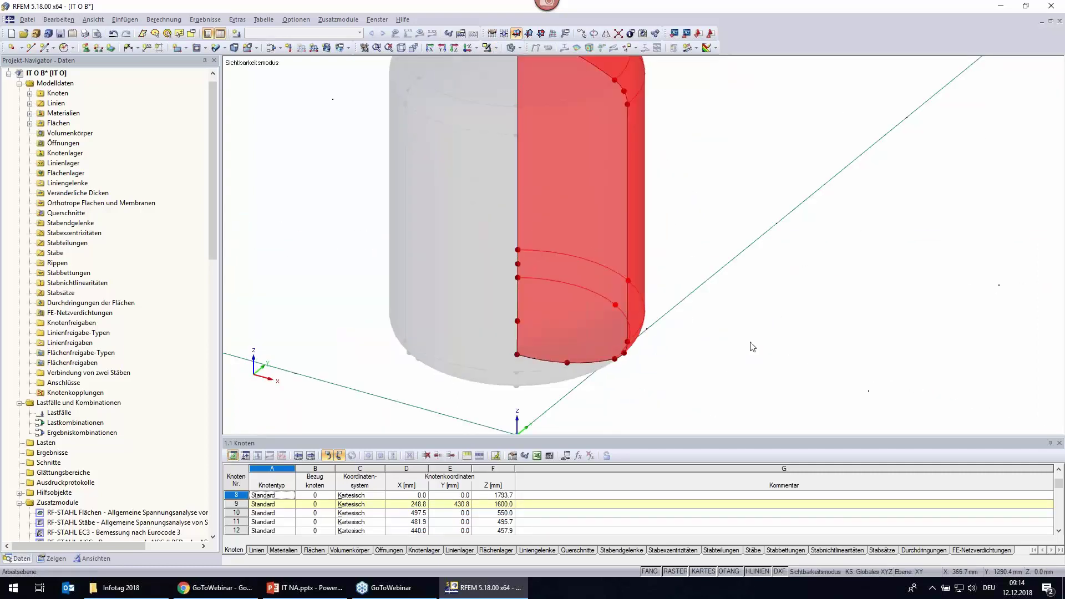
{"action": "scroll", "coordinate": [752, 346], "scroll_direction": "down", "scroll_amount": 3}
{"action": "middle_click_drag", "start_coordinate": [752, 347], "coordinate": [789, 277], "text": "ctrl"}
{"action": "left_click", "coordinate": [501, 132]}
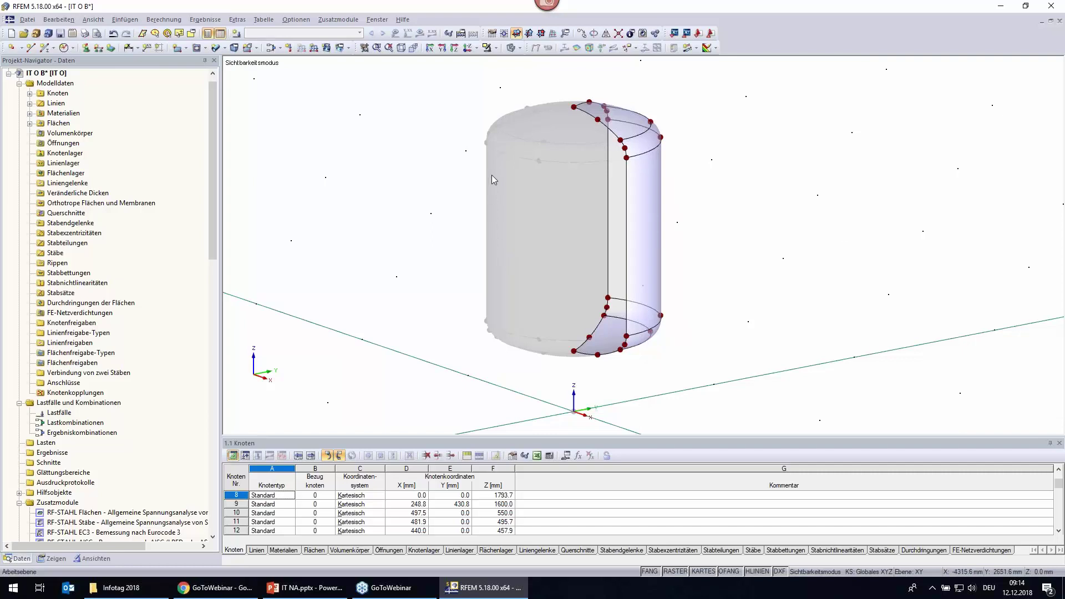
Turn off 'Verborgene Objekte im Hintergrund anzeigen' so only the segment remains visible.
{"action": "right_click", "coordinate": [796, 179]}
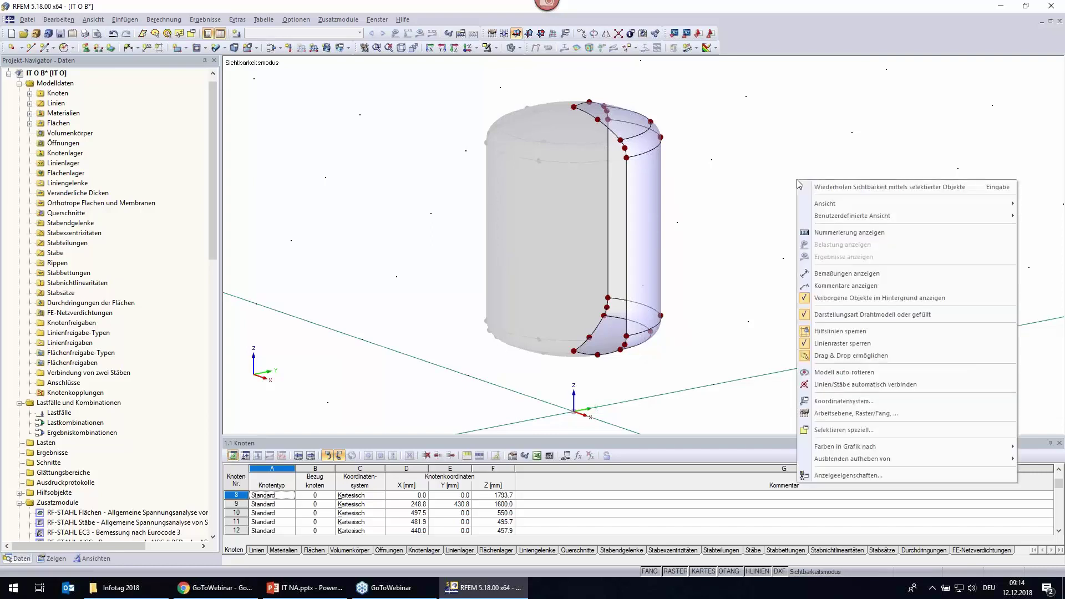
{"action": "left_click", "coordinate": [831, 300]}
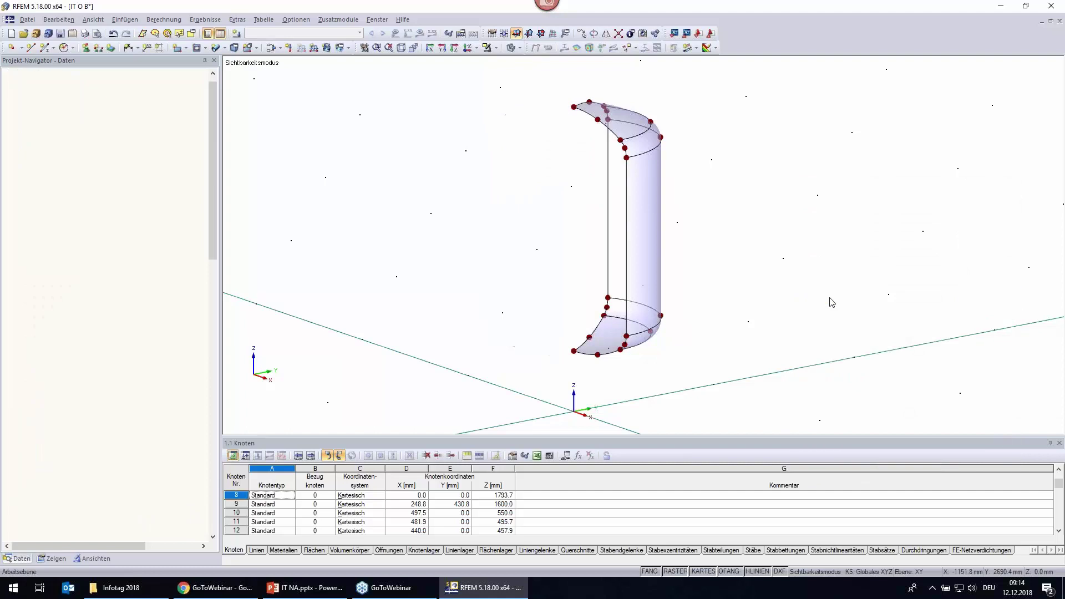
{"action": "mouse_move", "coordinate": [621, 219]}
{"action": "middle_mouse_down", "text": "ctrl"}
{"action": "mouse_move", "coordinate": [444, 207]}
{"action": "mouse_move", "coordinate": [682, 194]}
{"action": "mouse_move", "coordinate": [471, 199]}
{"action": "mouse_move", "coordinate": [580, 200]}
{"action": "mouse_move", "coordinate": [514, 205]}
{"action": "mouse_move", "coordinate": [471, 172]}
{"action": "mouse_move", "coordinate": [397, 207]}
{"action": "middle_mouse_up", "text": "ctrl"}
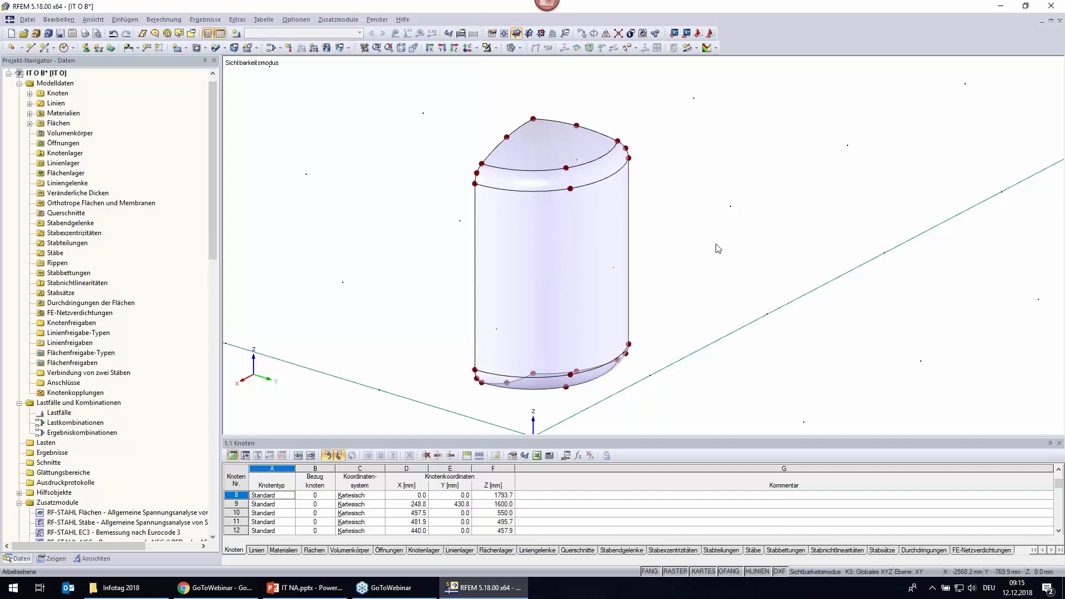
Switch to top view, back to perspective, and orbit the segment to a side view.
{"action": "left_click", "coordinate": [468, 50]}
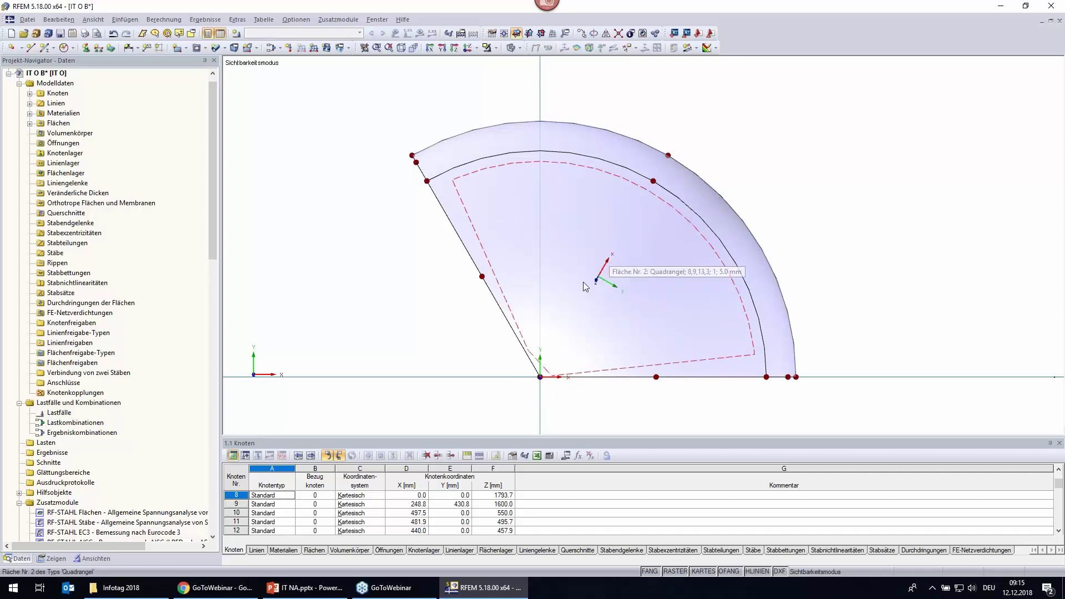
{"action": "left_click", "coordinate": [408, 49]}
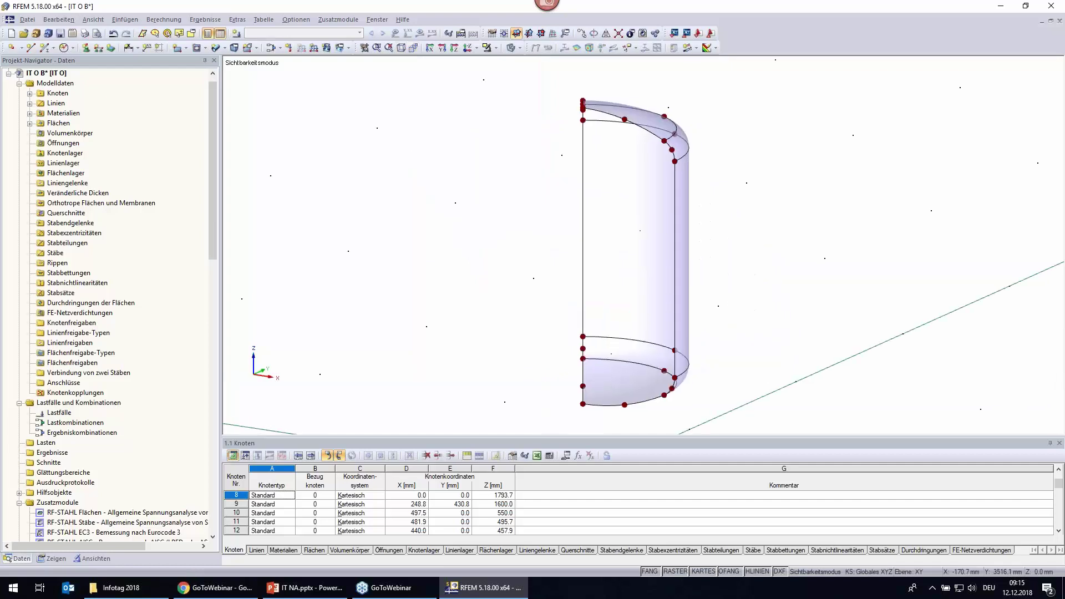
{"action": "mouse_move", "coordinate": [923, 307]}
{"action": "middle_mouse_down", "text": "ctrl"}
{"action": "mouse_move", "coordinate": [607, 339]}
{"action": "mouse_move", "coordinate": [438, 178]}
{"action": "middle_mouse_up", "text": "ctrl"}
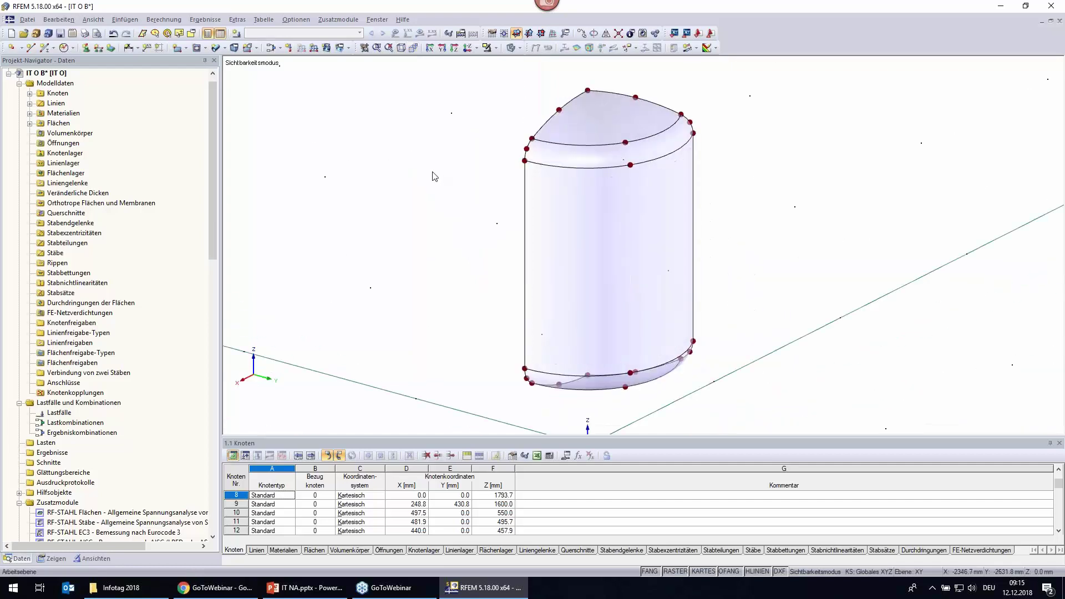
Define a 3-point user work plane at the head top, then select crown node 8.
{"action": "left_click", "coordinate": [555, 36]}
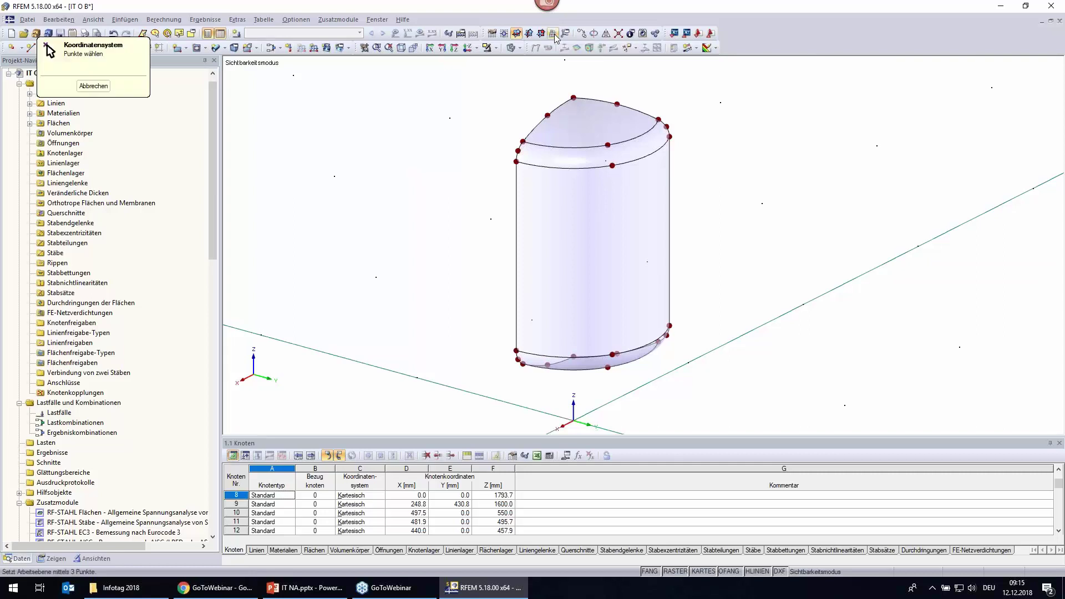
{"action": "left_click", "coordinate": [574, 97]}
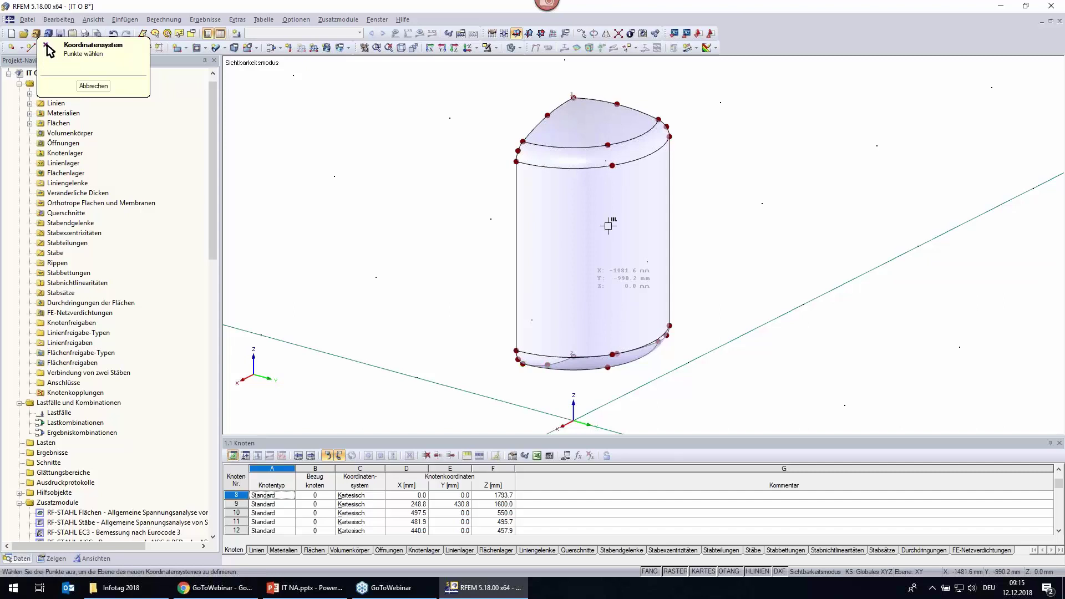
{"action": "left_click", "coordinate": [608, 145]}
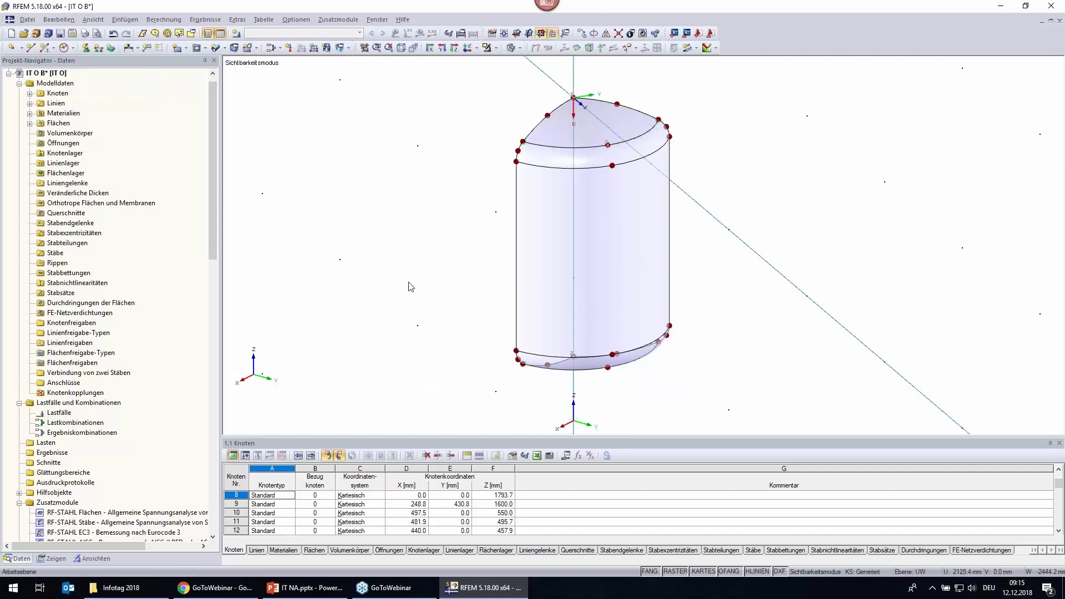
{"action": "mouse_move", "coordinate": [427, 211]}
{"action": "middle_mouse_down", "text": "ctrl"}
{"action": "mouse_move", "coordinate": [205, 270]}
{"action": "mouse_move", "coordinate": [432, 292]}
{"action": "middle_mouse_up", "text": "ctrl"}
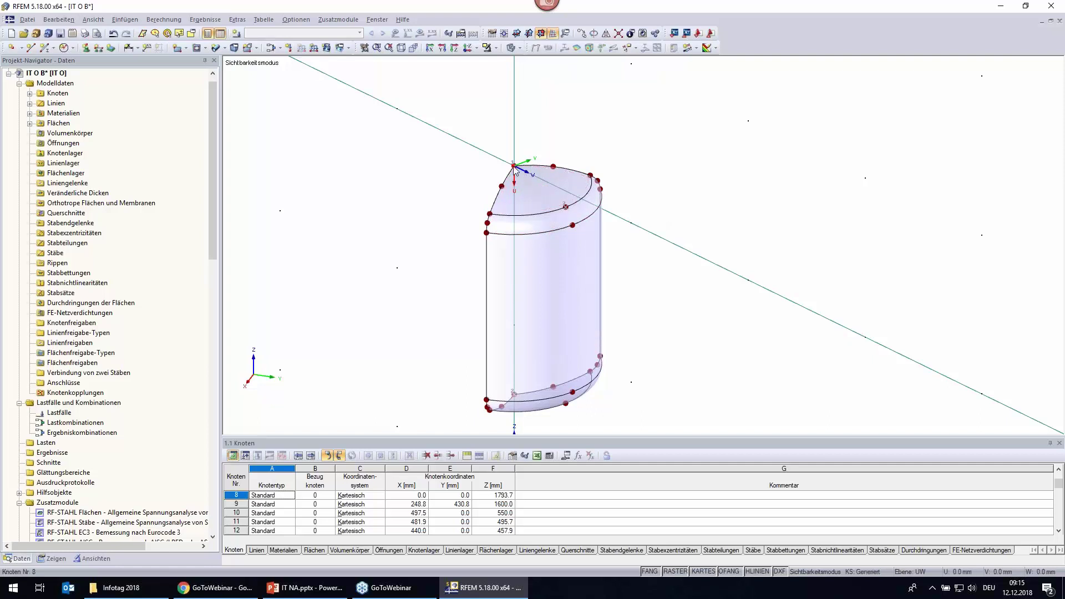
{"action": "left_click", "coordinate": [514, 165]}
Copy node 8 by dw = 330 mm in the user-defined U,V,W coordinate system.
{"action": "right_click", "coordinate": [516, 170]}
{"action": "left_click", "coordinate": [546, 219]}
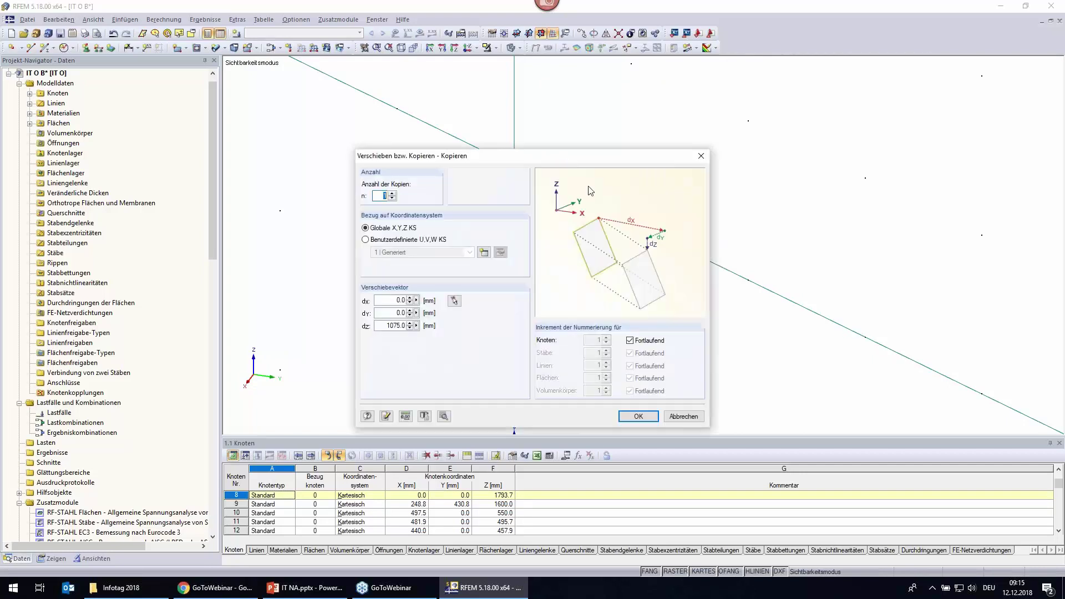
{"action": "mouse_move", "coordinate": [563, 161]}
{"action": "left_mouse_down"}
{"action": "mouse_move", "coordinate": [829, 159]}
{"action": "mouse_move", "coordinate": [850, 143]}
{"action": "left_mouse_up"}
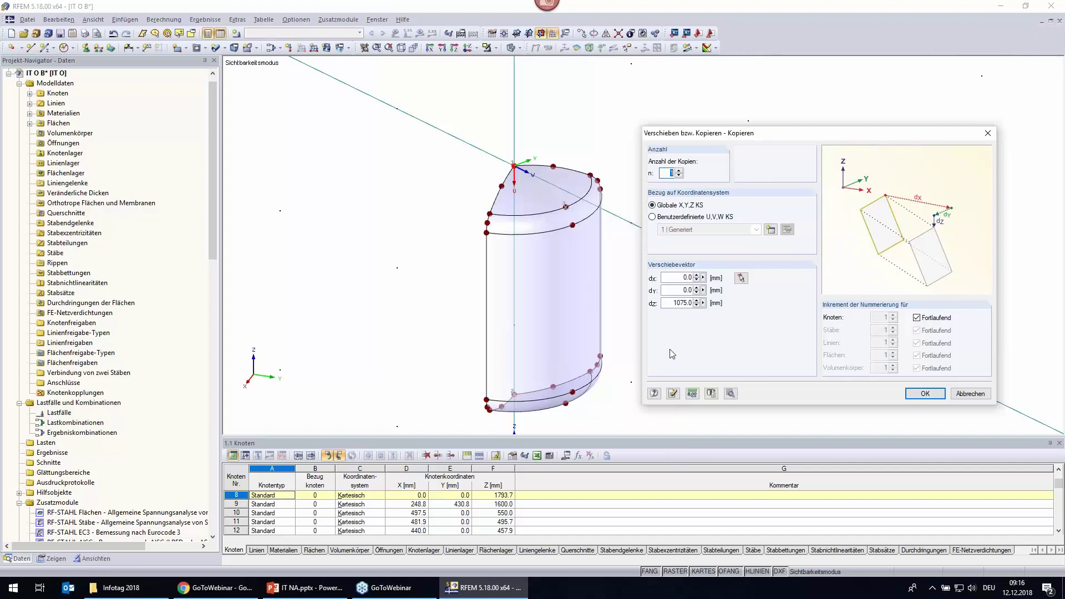
{"action": "left_click", "coordinate": [691, 217]}
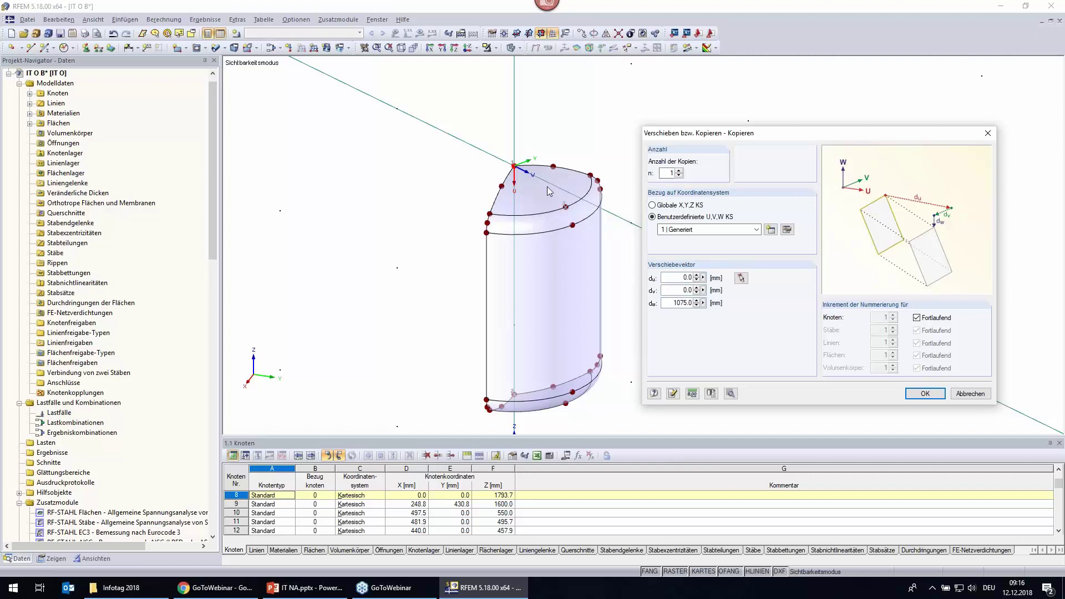
{"action": "double_click", "coordinate": [675, 303]}
{"action": "type", "text": "330"}
{"action": "left_click", "coordinate": [731, 394]}
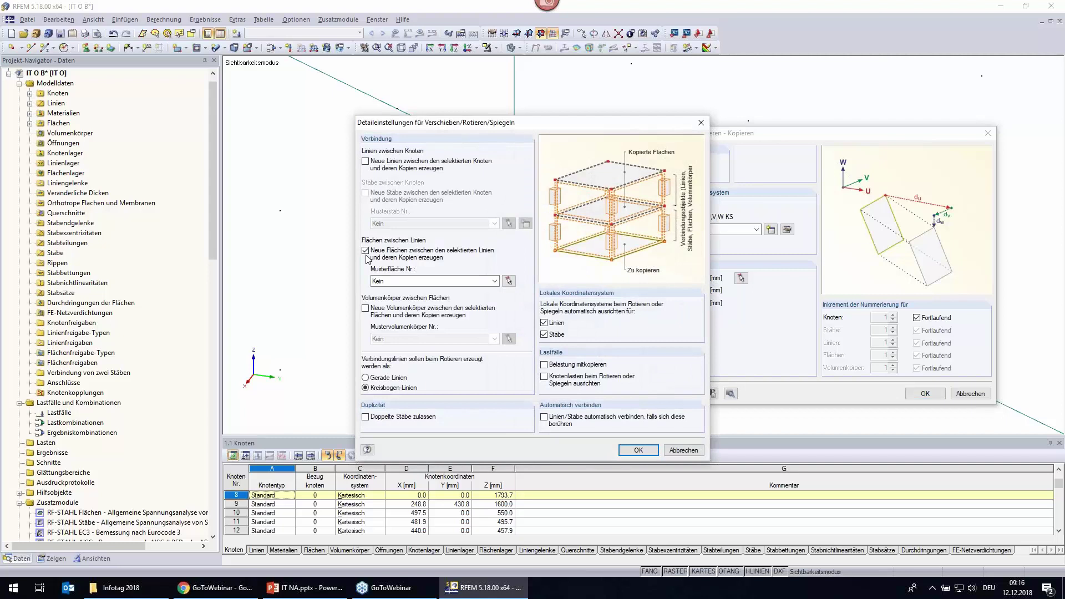
{"action": "left_click", "coordinate": [637, 450]}
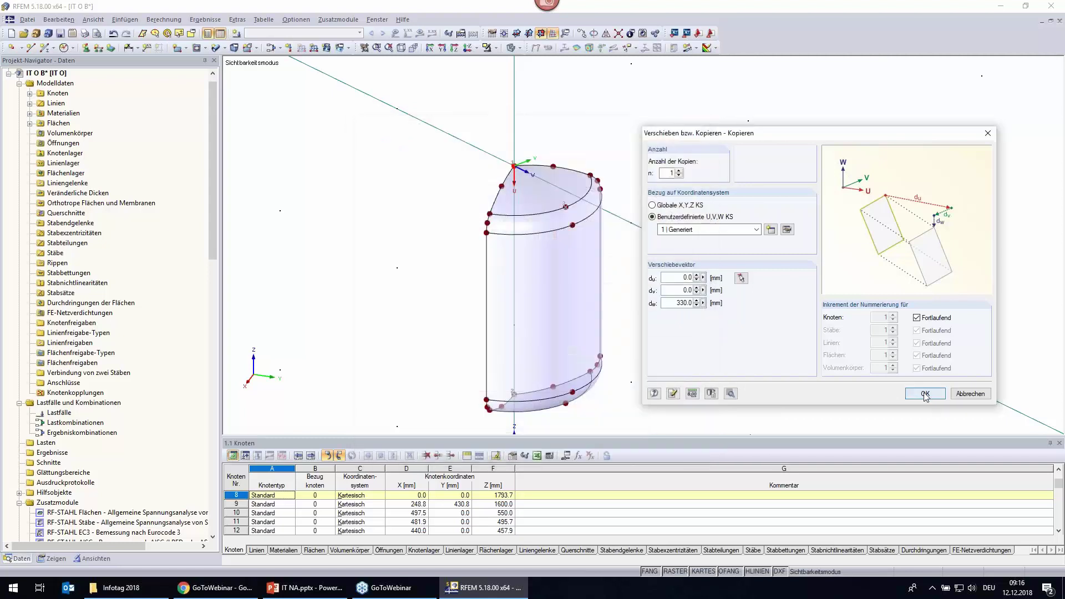
{"action": "left_click", "coordinate": [925, 394]}
Copy a vertical line to the position of new node 20.
{"action": "left_click", "coordinate": [552, 186]}
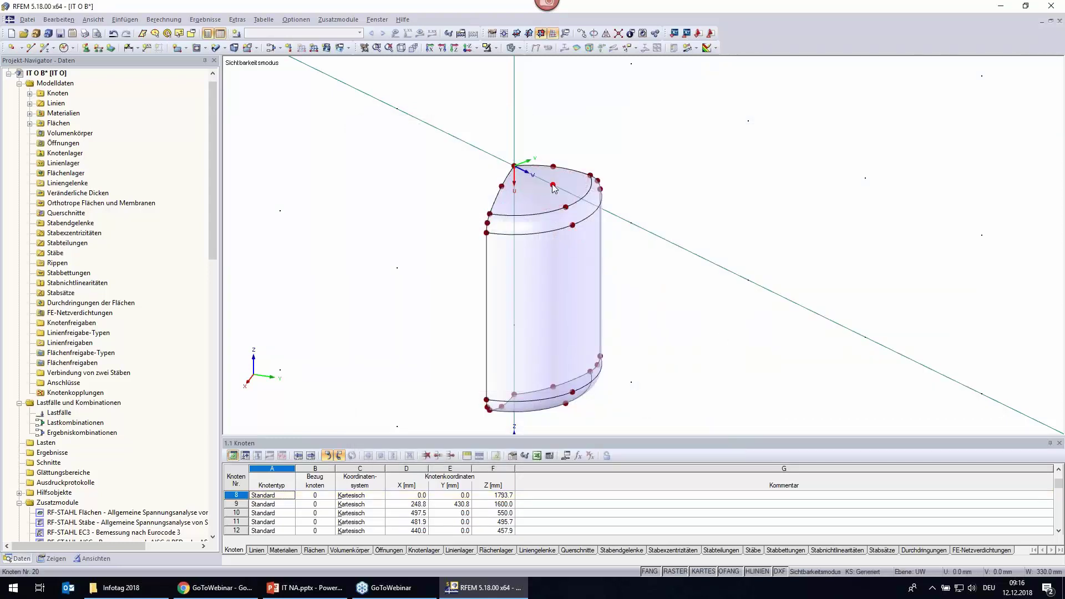
{"action": "middle_click_drag", "start_coordinate": [360, 322], "coordinate": [438, 245], "text": "ctrl"}
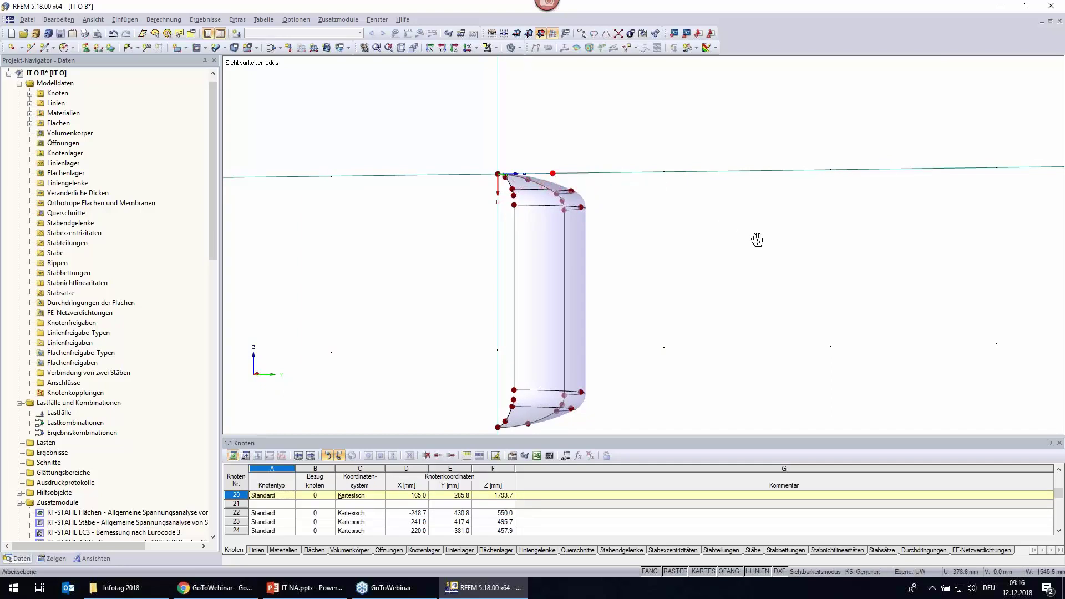
{"action": "mouse_move", "coordinate": [757, 240]}
{"action": "middle_mouse_down", "text": "ctrl"}
{"action": "mouse_move", "coordinate": [693, 264]}
{"action": "mouse_move", "coordinate": [549, 280]}
{"action": "mouse_move", "coordinate": [652, 340]}
{"action": "middle_mouse_up", "text": "ctrl"}
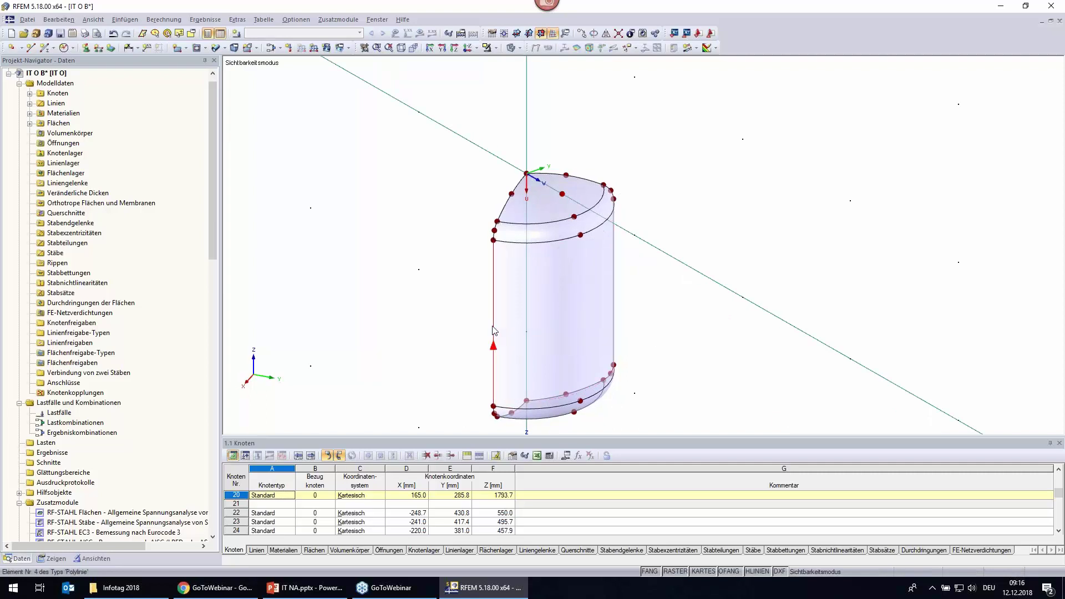
{"action": "mouse_move", "coordinate": [494, 247]}
{"action": "left_mouse_down", "text": "ctrl"}
{"action": "mouse_move", "coordinate": [522, 258]}
{"action": "mouse_move", "coordinate": [571, 222]}
{"action": "left_mouse_up", "text": "ctrl"}
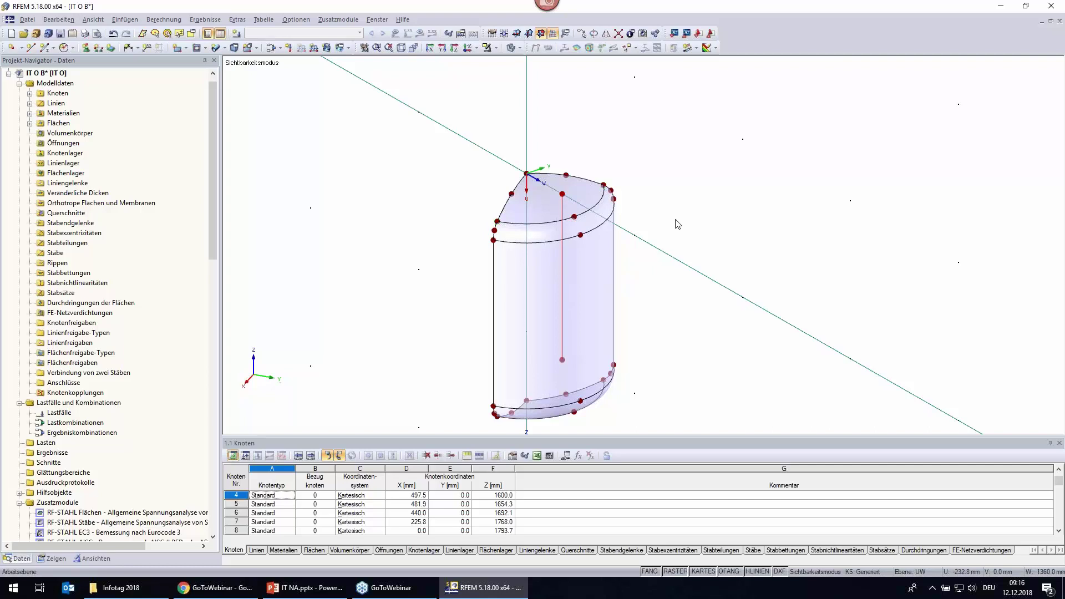
{"action": "key", "text": "Escape"}
Zoom in on the top head and delete helper node 20.
{"action": "middle_click_drag", "start_coordinate": [340, 340], "coordinate": [431, 271], "text": "ctrl"}
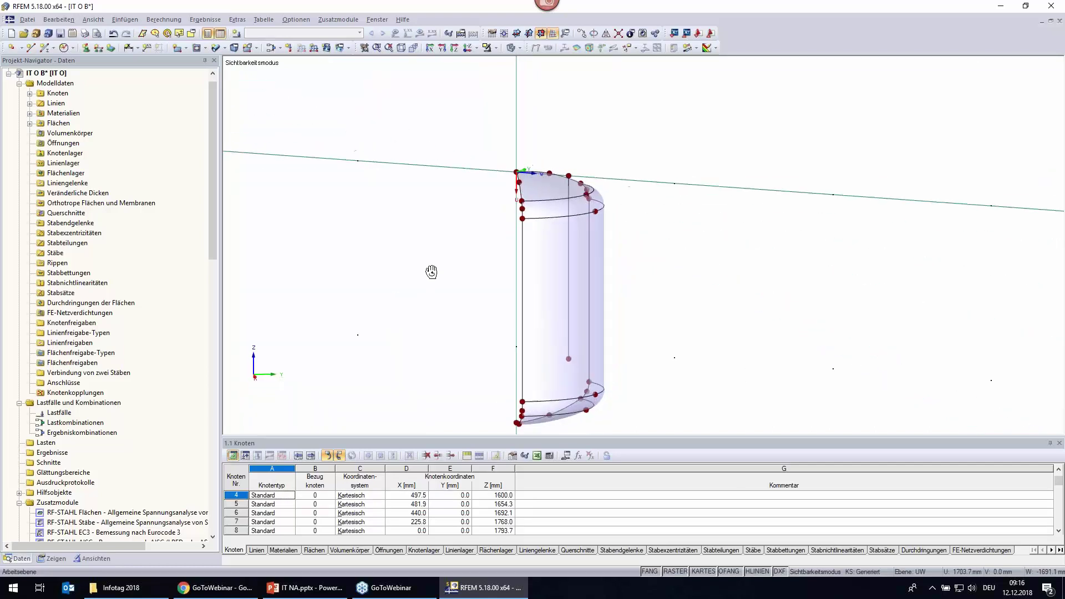
{"action": "scroll", "coordinate": [632, 86], "scroll_direction": "up", "scroll_amount": 1}
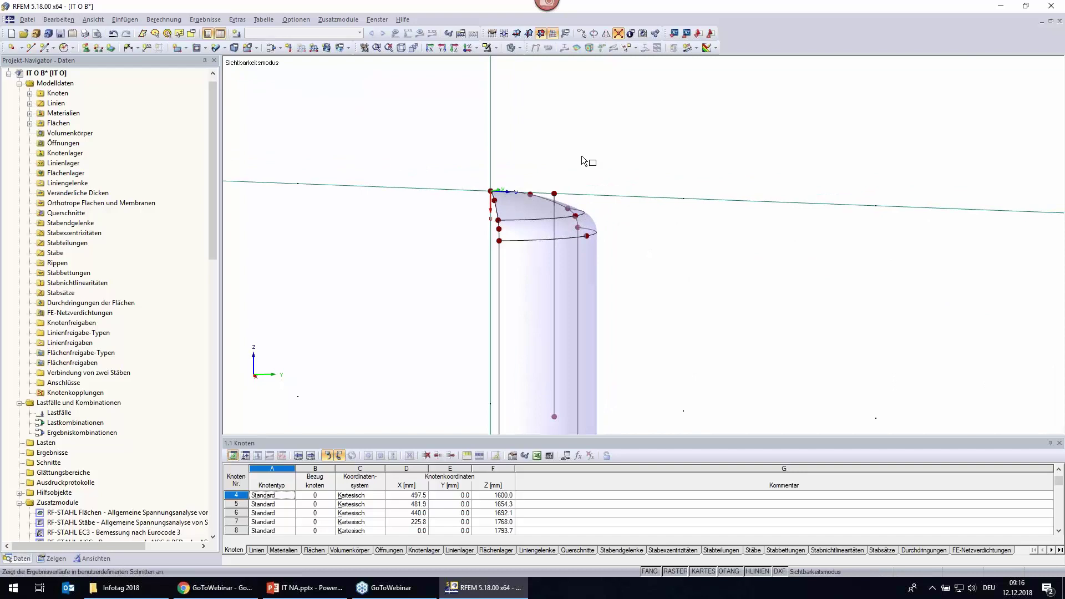
{"action": "scroll", "coordinate": [579, 166], "scroll_direction": "up", "scroll_amount": 1}
{"action": "left_click_drag", "start_coordinate": [556, 161], "coordinate": [536, 225]}
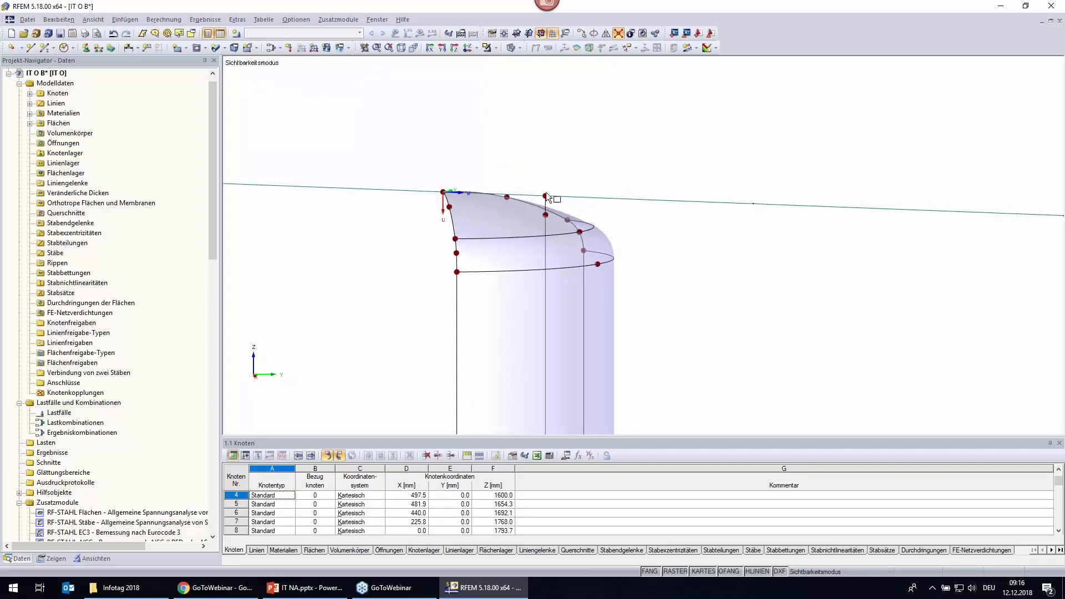
{"action": "mouse_move", "coordinate": [739, 254]}
{"action": "middle_mouse_down"}
{"action": "mouse_move", "coordinate": [734, 229]}
{"action": "mouse_move", "coordinate": [575, 288]}
{"action": "mouse_move", "coordinate": [525, 290]}
{"action": "middle_mouse_up"}
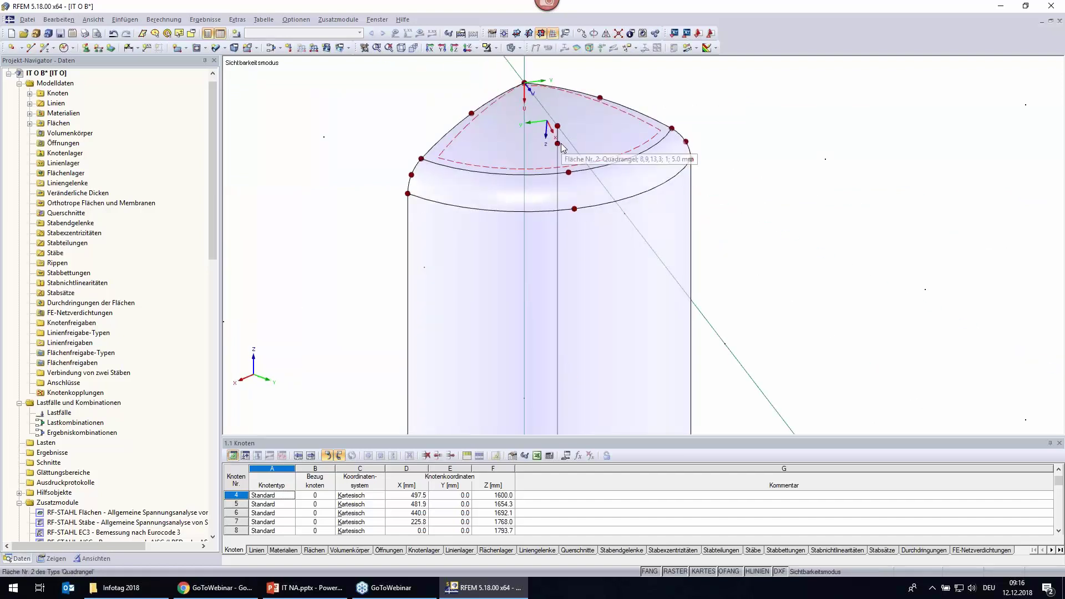
{"action": "left_click", "coordinate": [558, 126]}
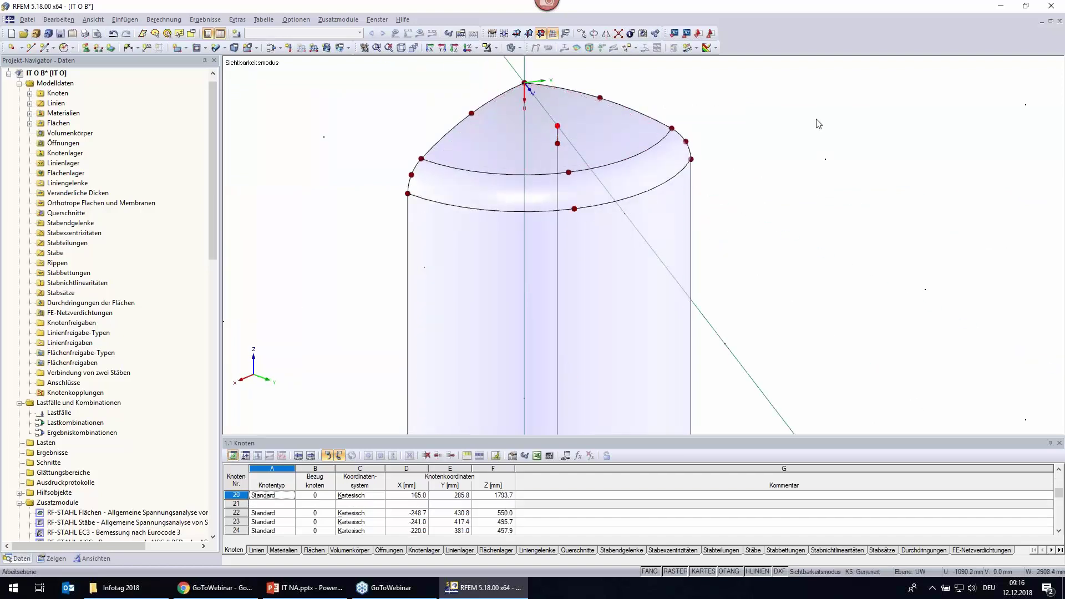
{"action": "key", "text": "Delete"}
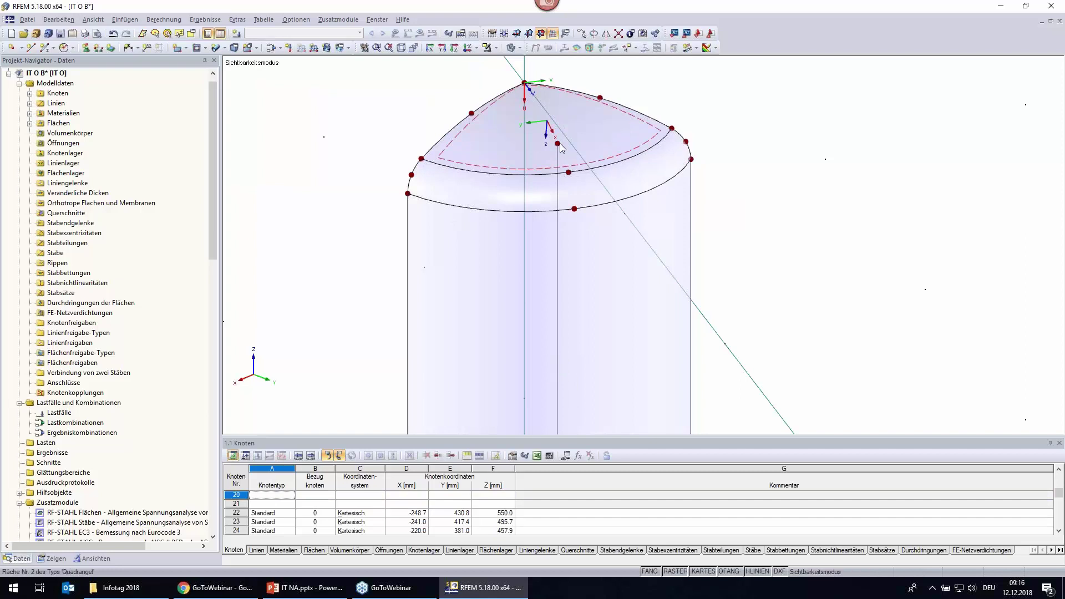
Select node 3 on the head and bottom node 26 of the vertical line.
{"action": "left_click", "coordinate": [558, 143]}
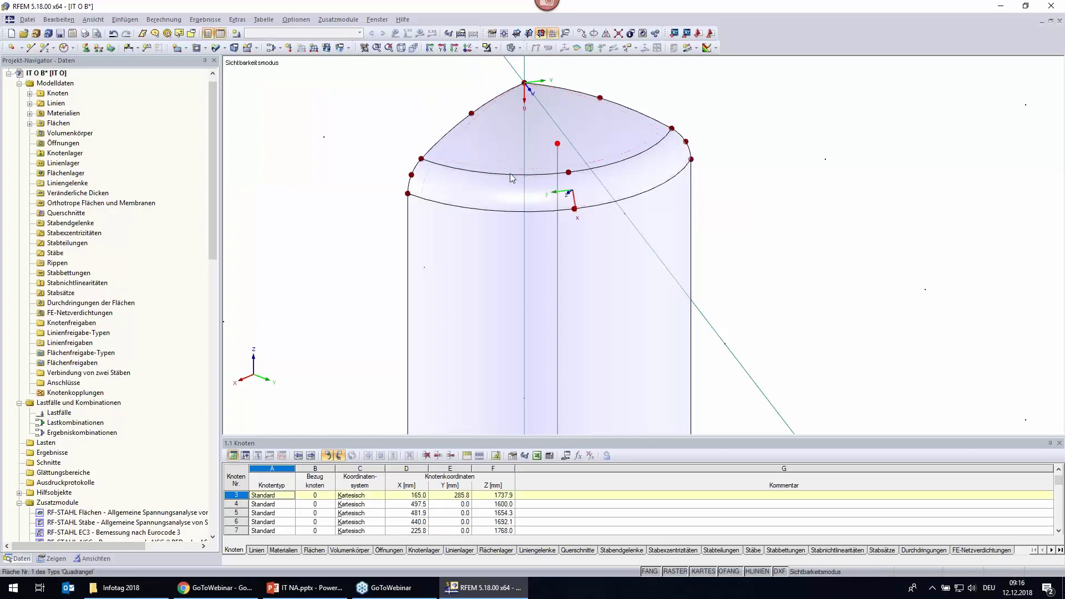
{"action": "middle_click_drag", "start_coordinate": [304, 266], "coordinate": [438, 253], "text": "ctrl"}
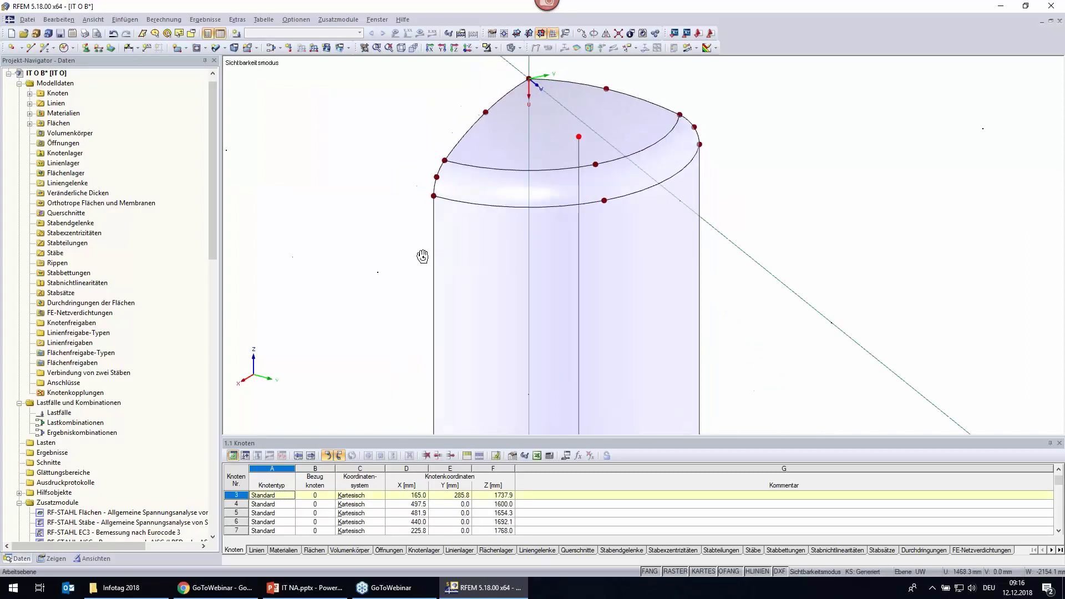
{"action": "scroll", "coordinate": [402, 185], "scroll_direction": "down", "scroll_amount": 2}
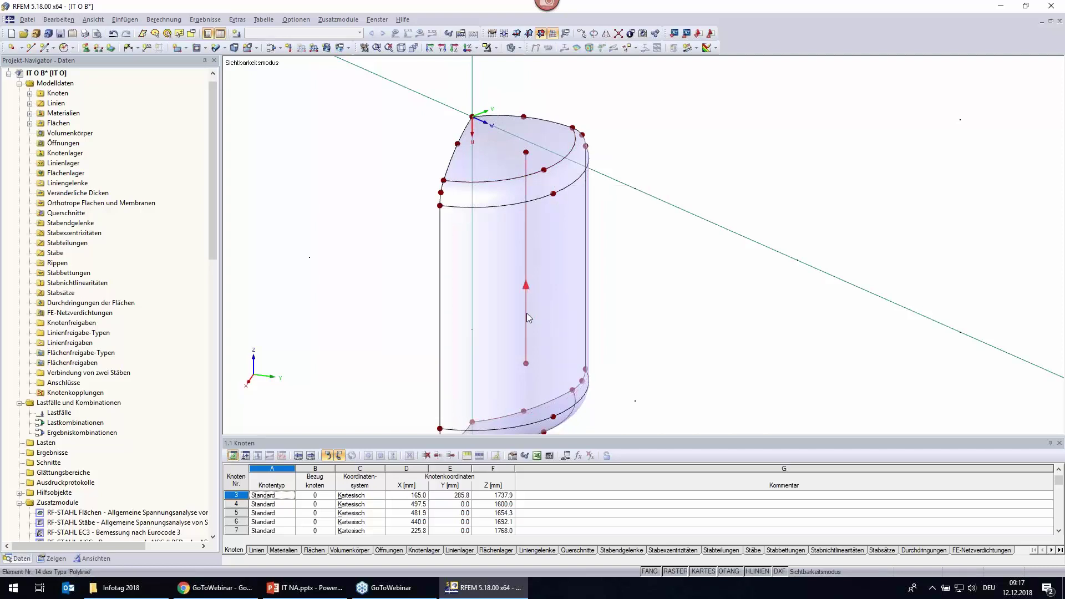
{"action": "left_click", "coordinate": [526, 362]}
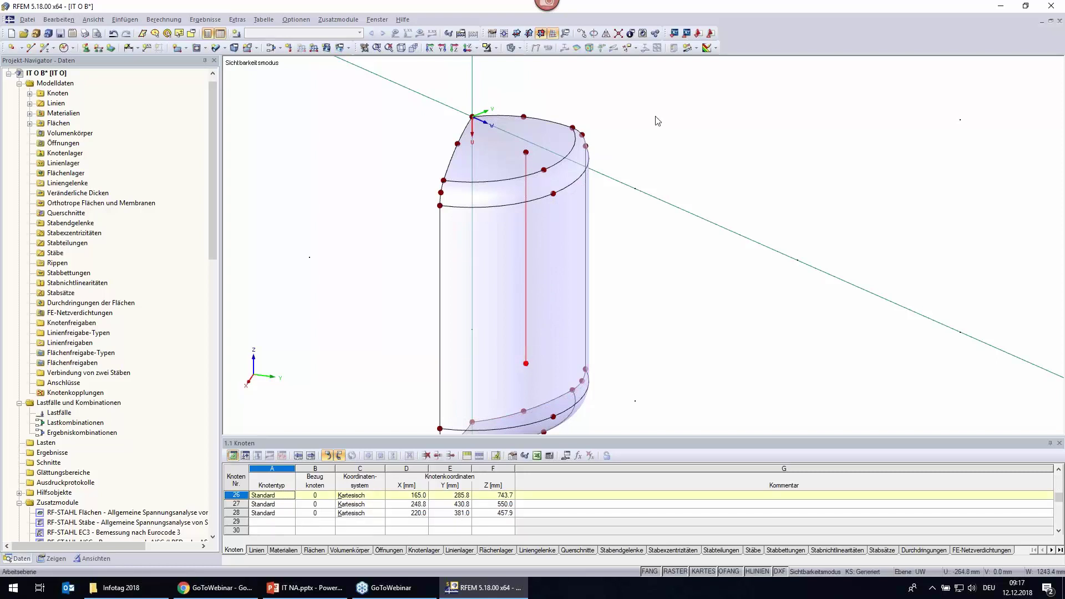
Rotate node 26 by 30° about a V-parallel axis through node 3, with 0 copies.
{"action": "left_click", "coordinate": [595, 34]}
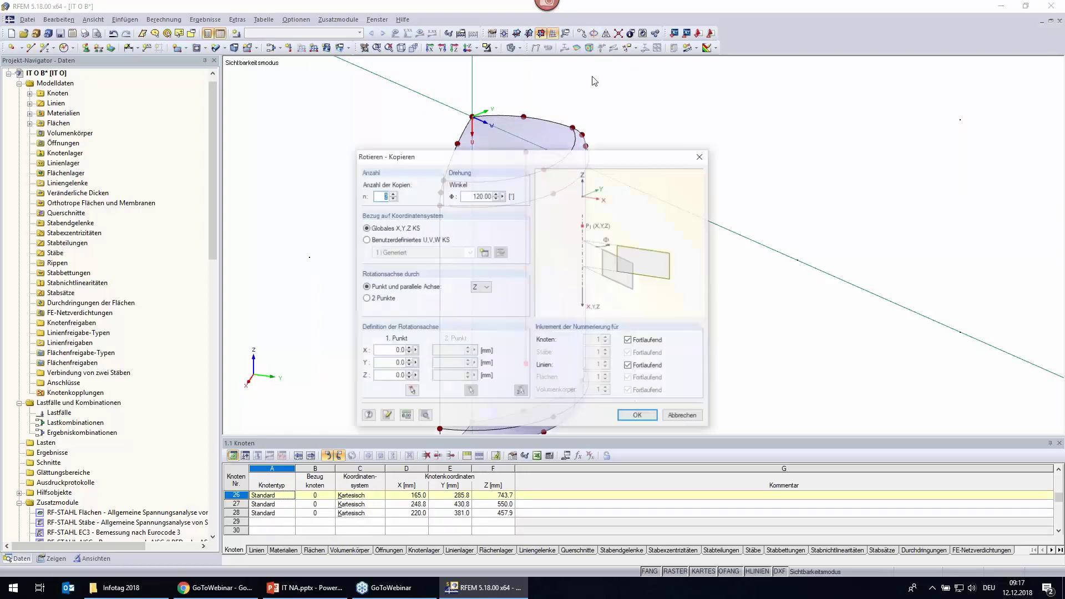
{"action": "left_click", "coordinate": [660, 156]}
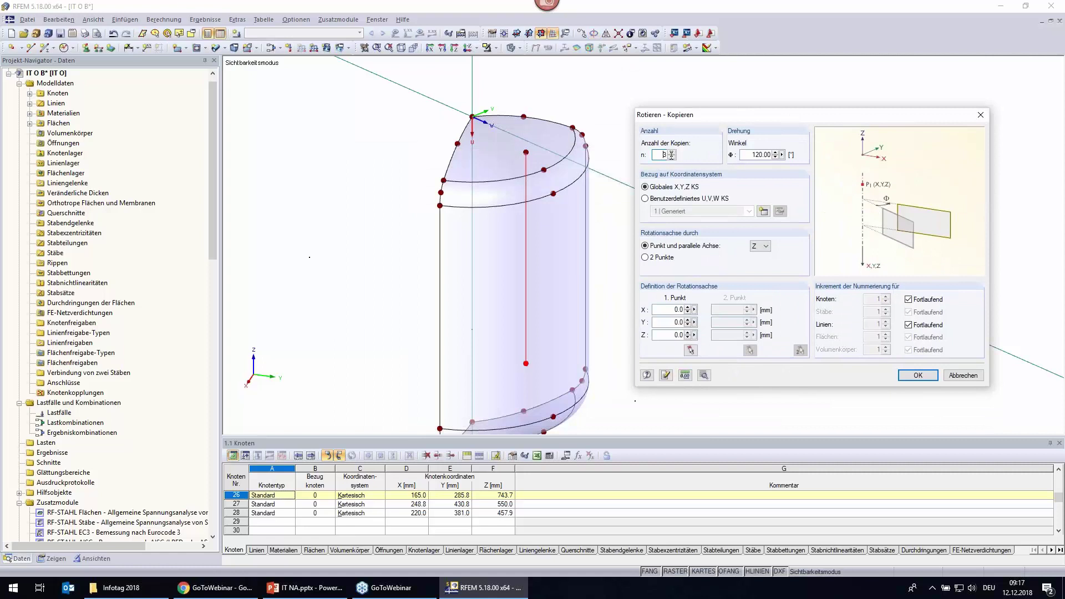
{"action": "type", "text": "0"}
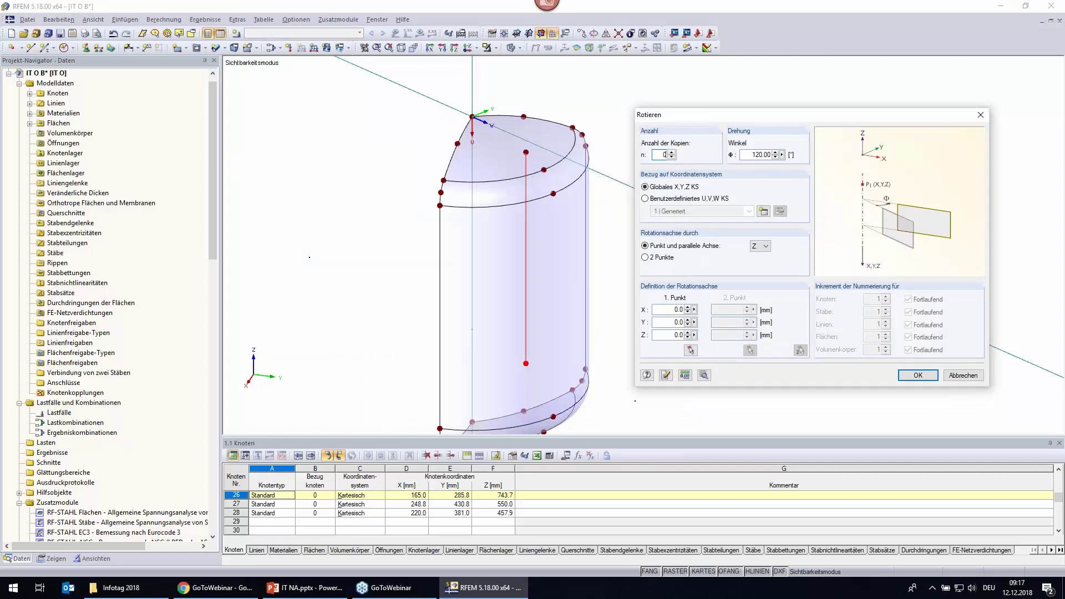
{"action": "double_click", "coordinate": [756, 154]}
{"action": "type", "text": "3"}
{"action": "left_click", "coordinate": [681, 201]}
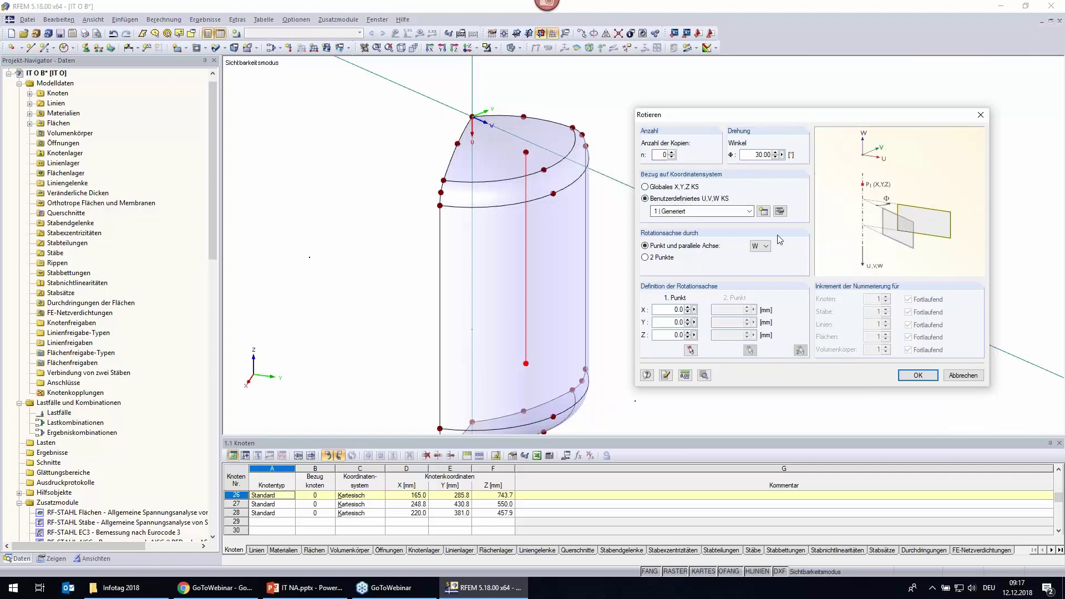
{"action": "left_click", "coordinate": [760, 246]}
{"action": "left_click", "coordinate": [758, 262]}
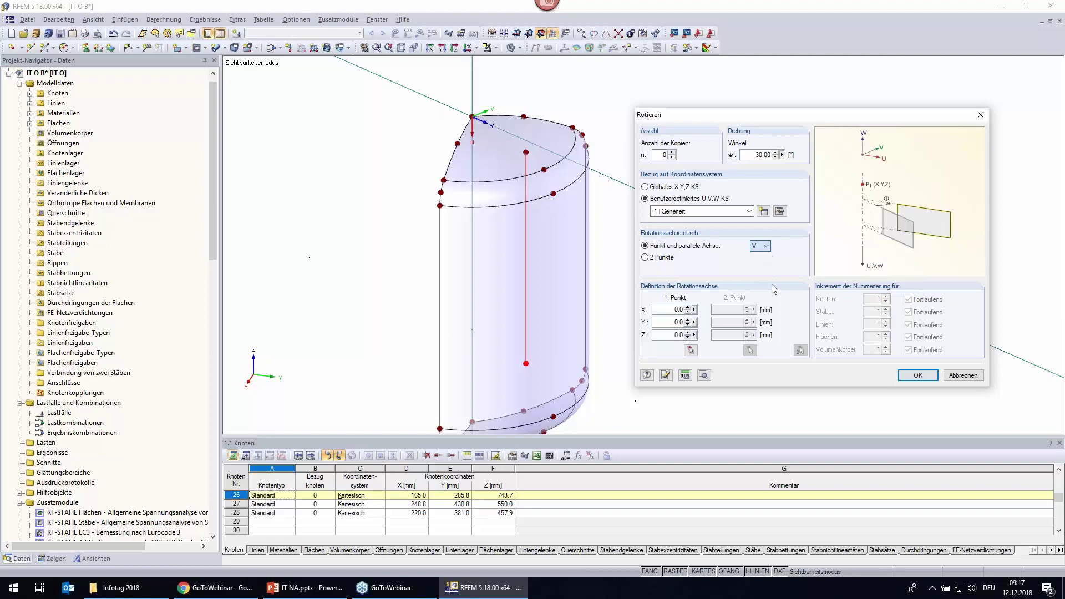
{"action": "left_click", "coordinate": [691, 350]}
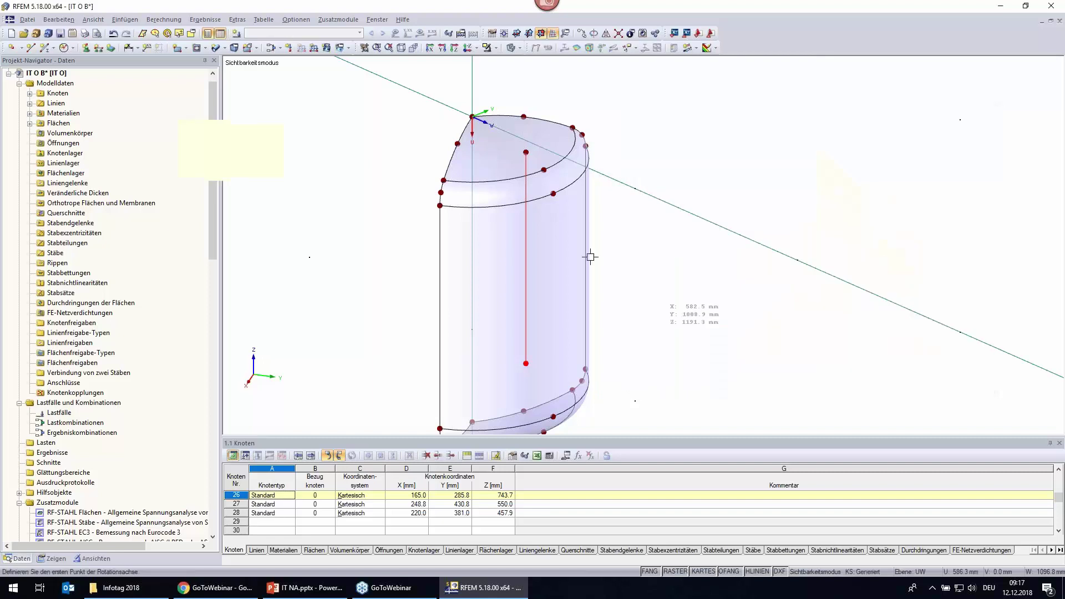
{"action": "left_click", "coordinate": [526, 152]}
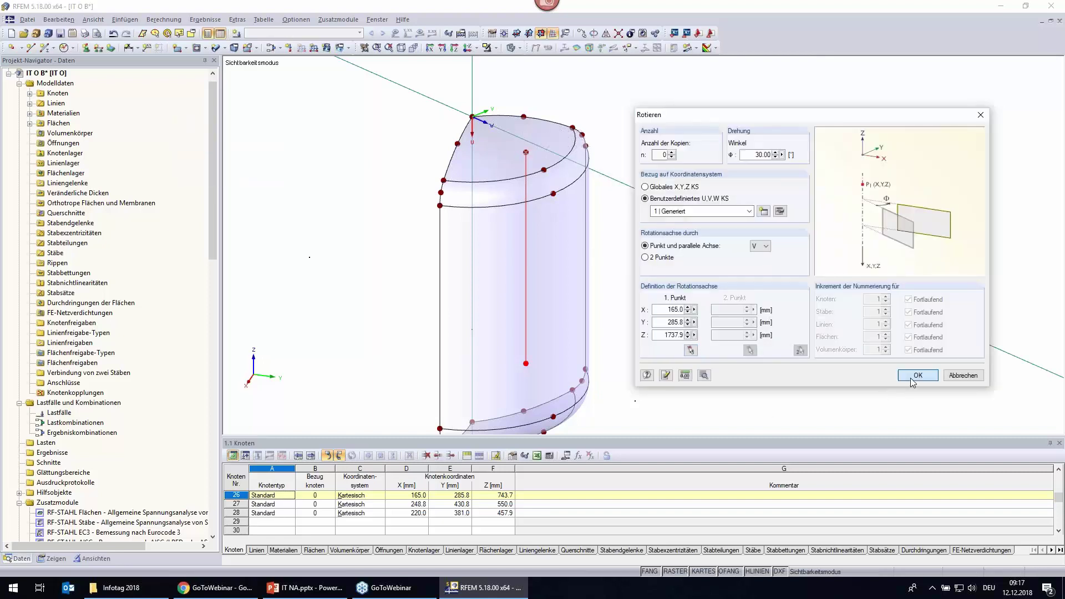
{"action": "left_click", "coordinate": [917, 375]}
{"action": "mouse_move", "coordinate": [320, 404]}
{"action": "middle_mouse_down"}
{"action": "mouse_move", "coordinate": [337, 375]}
{"action": "mouse_move", "coordinate": [401, 326]}
{"action": "mouse_move", "coordinate": [670, 221]}
{"action": "mouse_move", "coordinate": [937, 222]}
{"action": "mouse_move", "coordinate": [714, 248]}
{"action": "mouse_move", "coordinate": [340, 368]}
{"action": "mouse_move", "coordinate": [447, 333]}
{"action": "mouse_move", "coordinate": [728, 279]}
{"action": "mouse_move", "coordinate": [616, 334]}
{"action": "mouse_move", "coordinate": [487, 363]}
{"action": "mouse_move", "coordinate": [385, 350]}
{"action": "mouse_move", "coordinate": [386, 367]}
{"action": "mouse_move", "coordinate": [401, 360]}
{"action": "middle_mouse_up"}
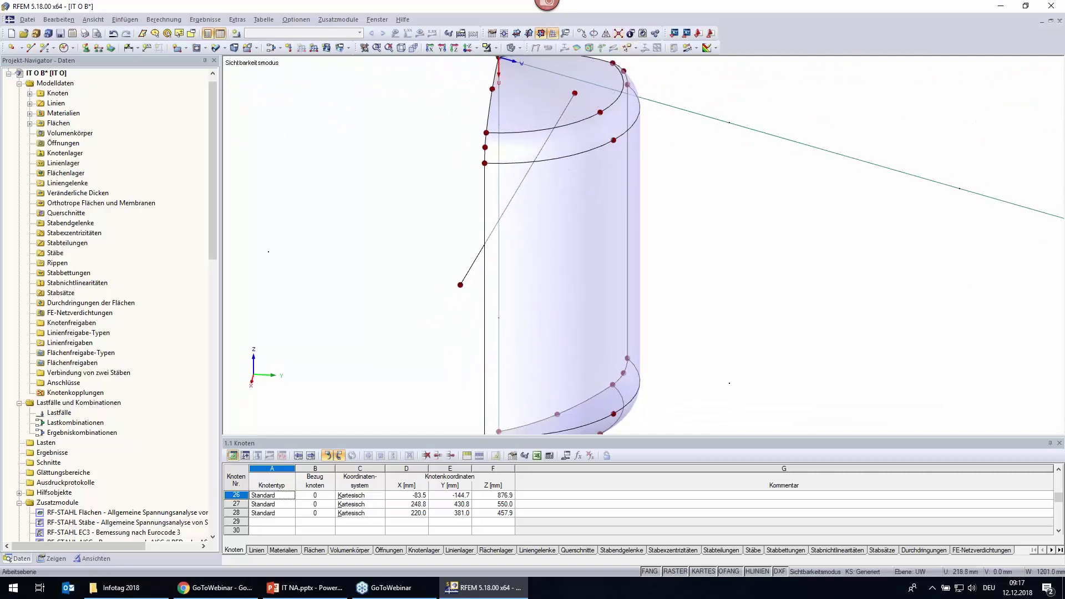
Pan and zoom in on the tank's top head and the inclined nozzle line.
{"action": "middle_click_drag", "start_coordinate": [602, 283], "coordinate": [560, 371]}
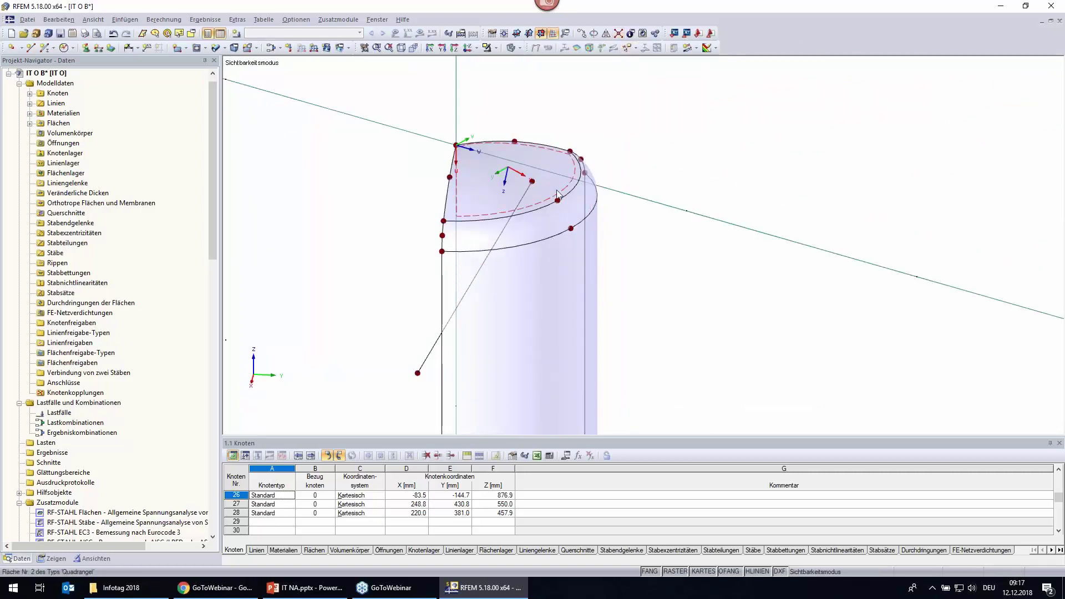
{"action": "mouse_move", "coordinate": [544, 166]}
{"action": "scroll", "coordinate": [470, 236], "scroll_direction": "up", "scroll_amount": 2}
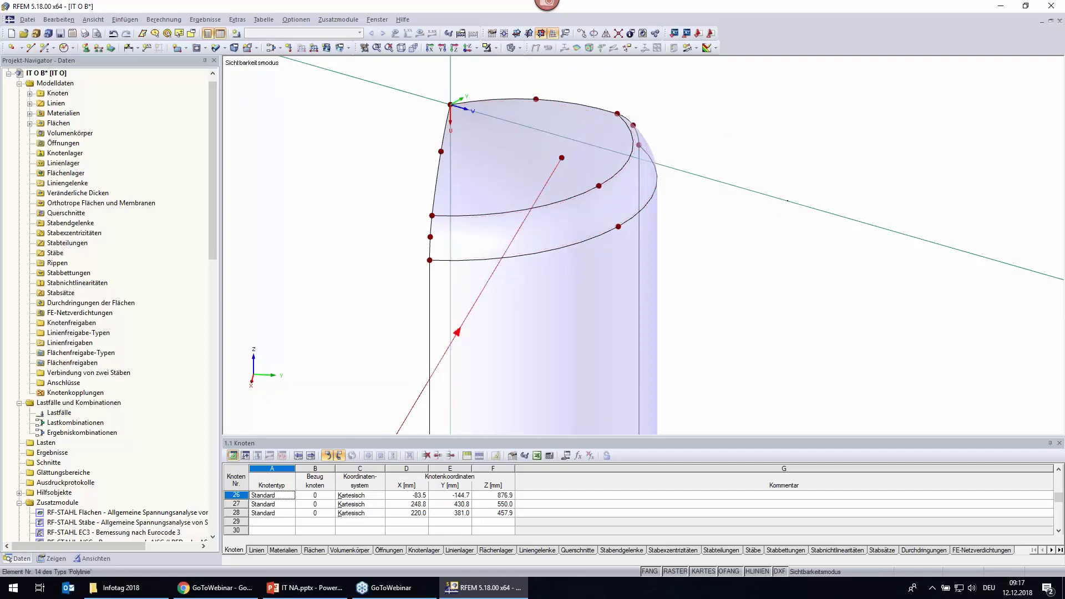
Extend the inclined nozzle line by Δ 50 mm at both ends.
{"action": "right_click", "coordinate": [521, 228]}
{"action": "left_click", "coordinate": [545, 322]}
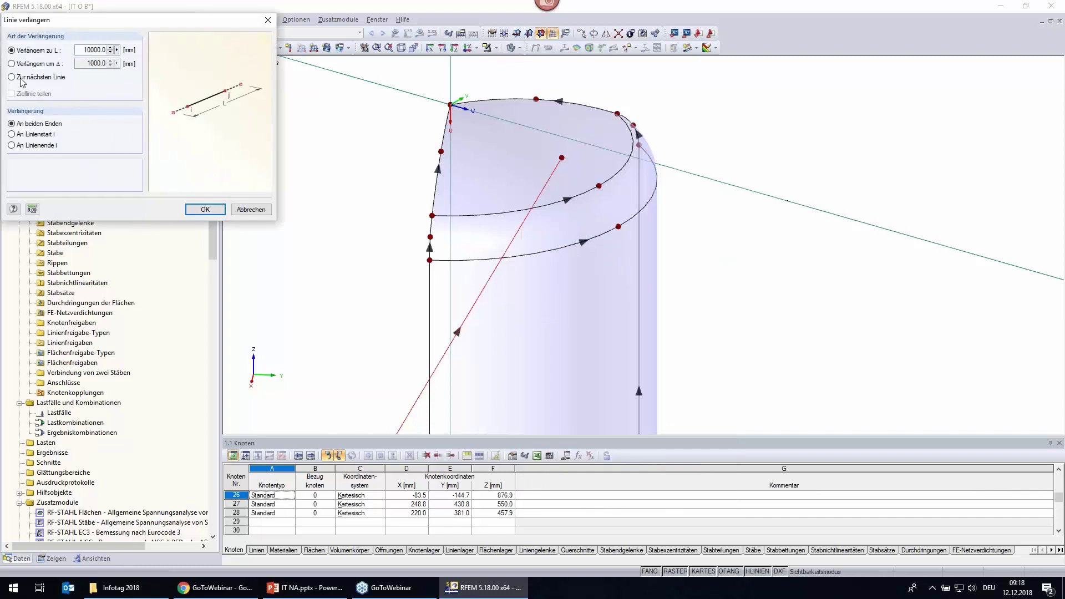
{"action": "left_click", "coordinate": [11, 64]}
{"action": "double_click", "coordinate": [100, 63]}
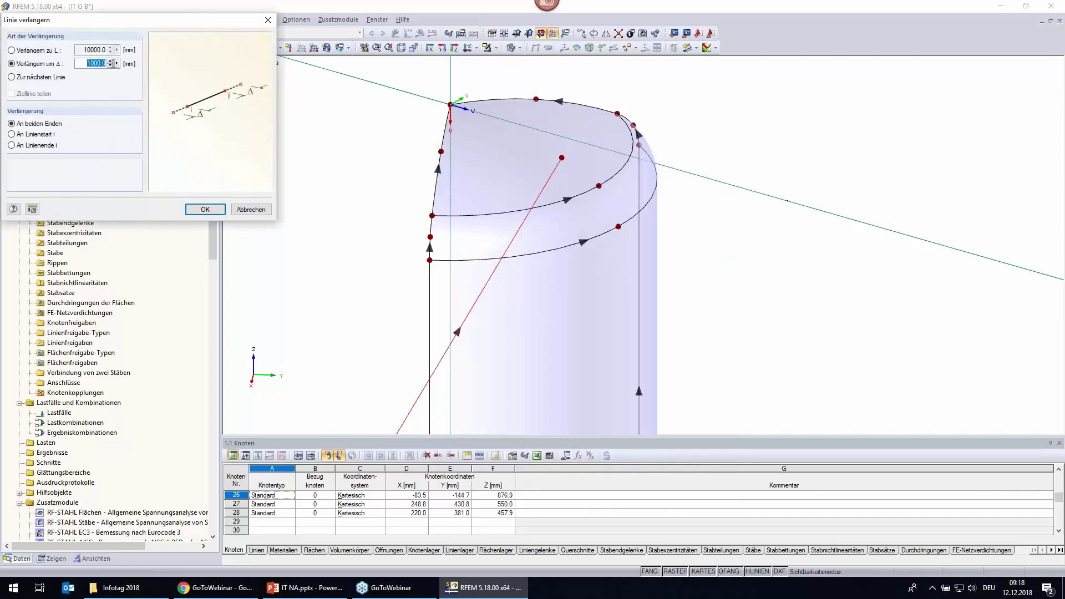
{"action": "type", "text": "50"}
{"action": "left_click", "coordinate": [192, 209]}
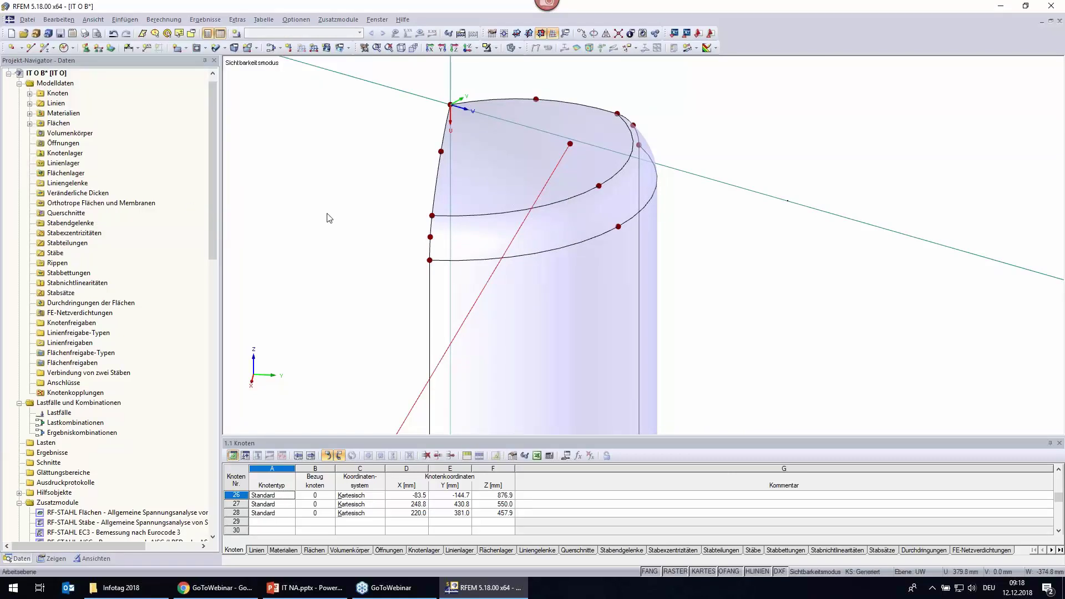
{"action": "left_click", "coordinate": [240, 342]}
{"action": "mouse_move", "coordinate": [291, 324]}
{"action": "middle_mouse_down", "text": "ctrl"}
{"action": "mouse_move", "coordinate": [375, 200]}
{"action": "mouse_move", "coordinate": [399, 197]}
{"action": "mouse_move", "coordinate": [283, 287]}
{"action": "middle_mouse_up", "text": "ctrl"}
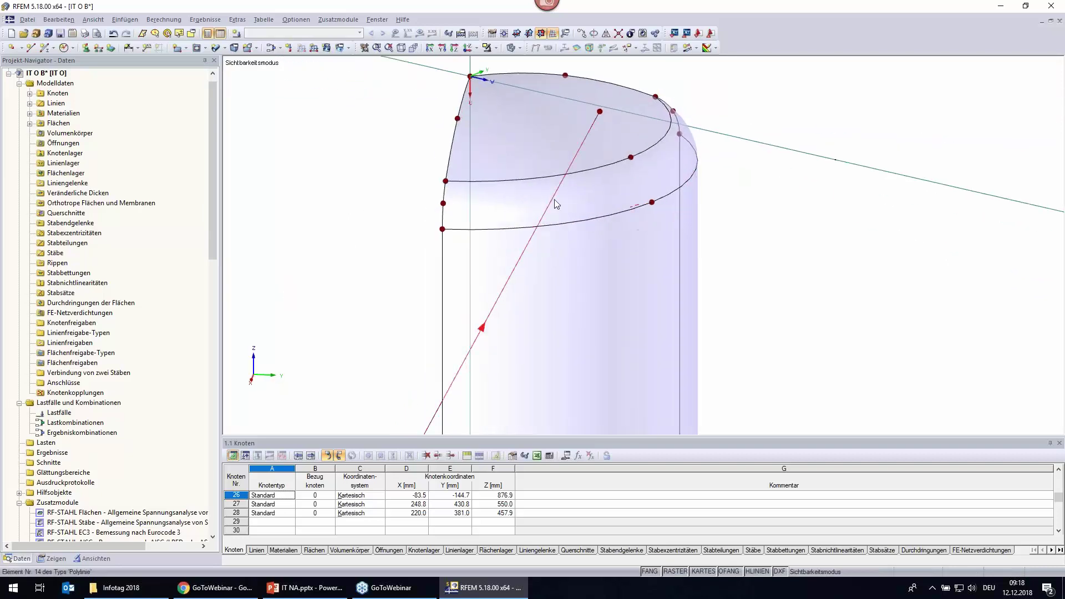
Divide the inclined line with a new node at distance 2 from its line end.
{"action": "right_click", "coordinate": [581, 151]}
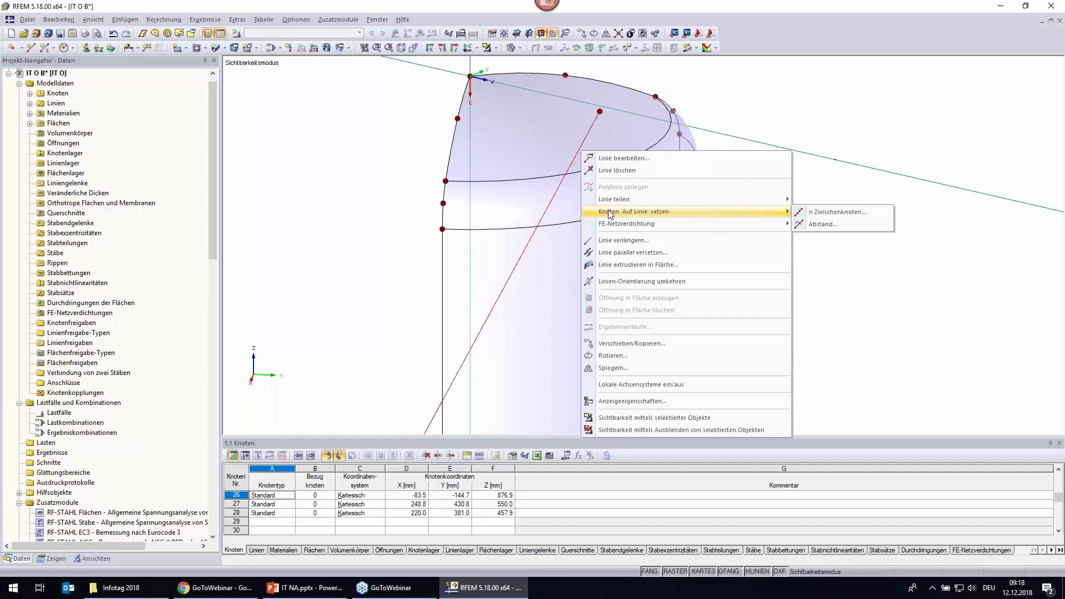
{"action": "mouse_move", "coordinate": [614, 199]}
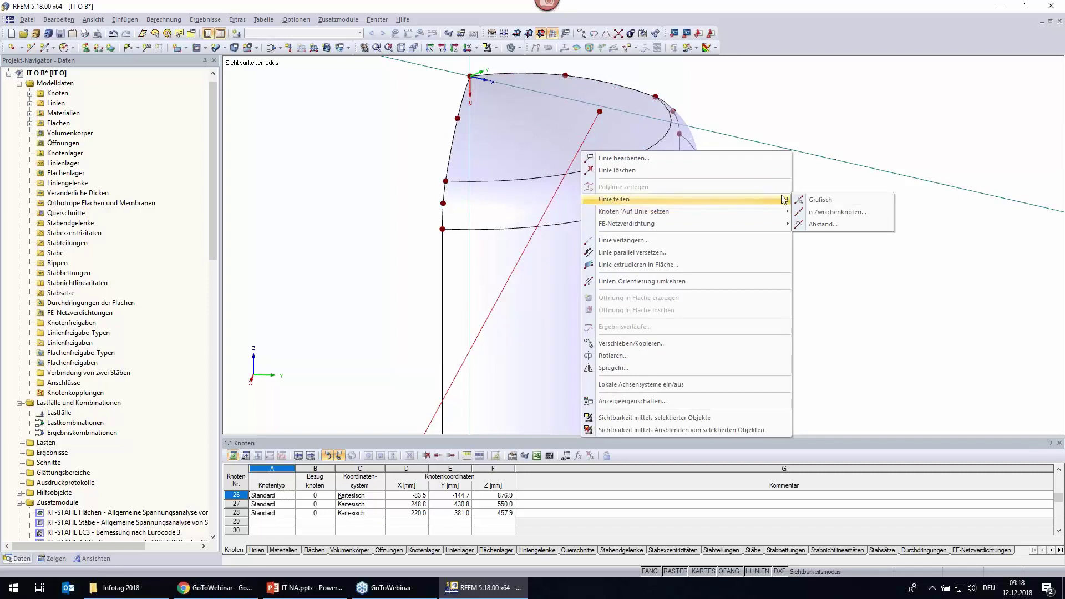
{"action": "left_click", "coordinate": [830, 231]}
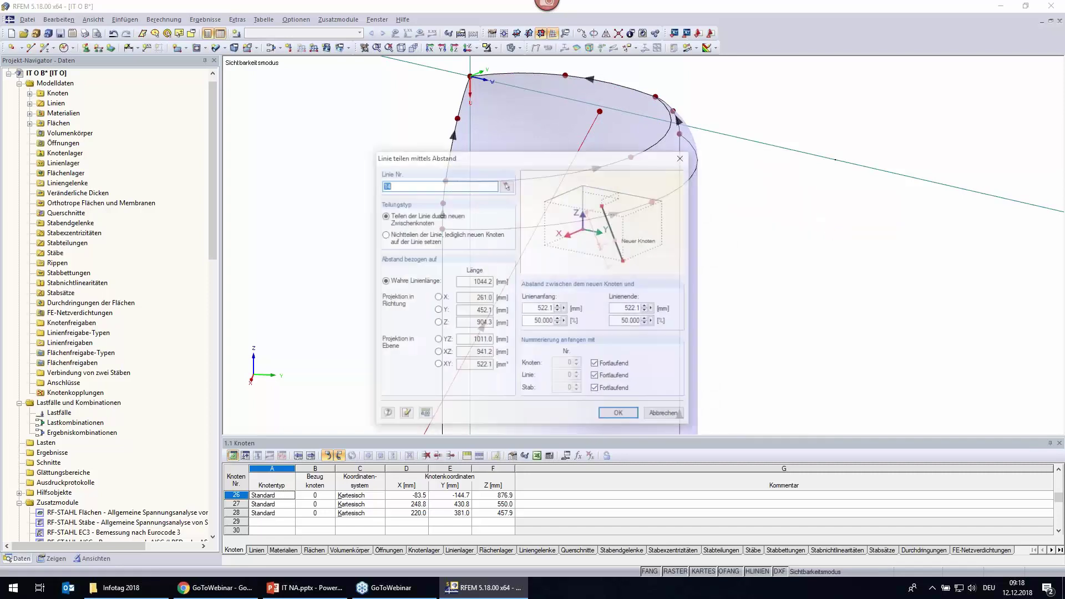
{"action": "left_click", "coordinate": [624, 320]}
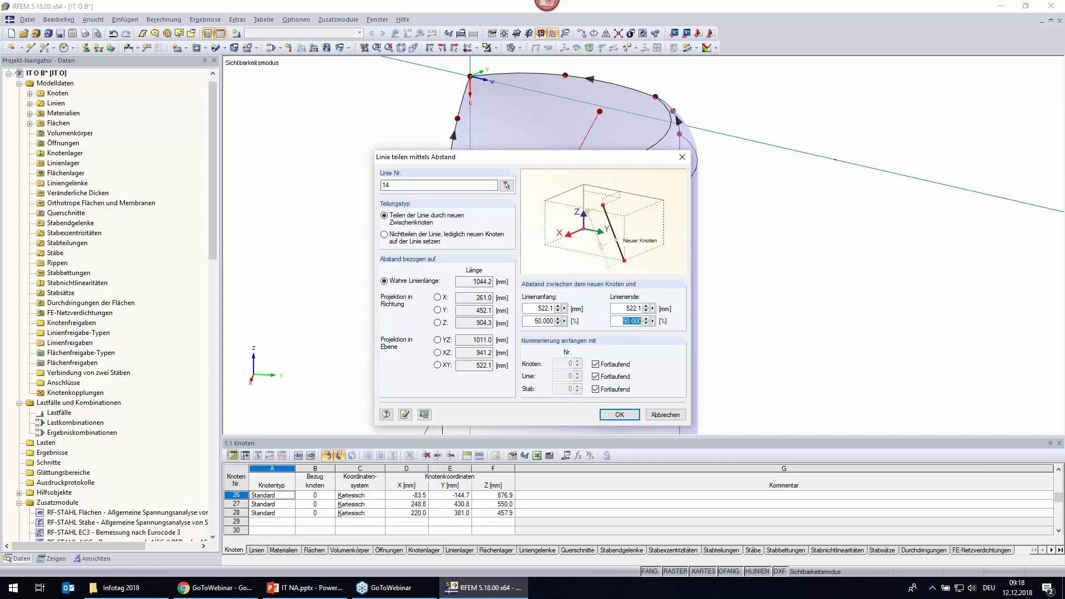
{"action": "left_click_drag", "start_coordinate": [625, 308], "coordinate": [664, 304]}
{"action": "type", "text": "200"}
{"action": "key", "text": "Return"}
Delete node 26 together with the long lower line segment.
{"action": "scroll", "coordinate": [778, 153], "scroll_direction": "down", "scroll_amount": 1}
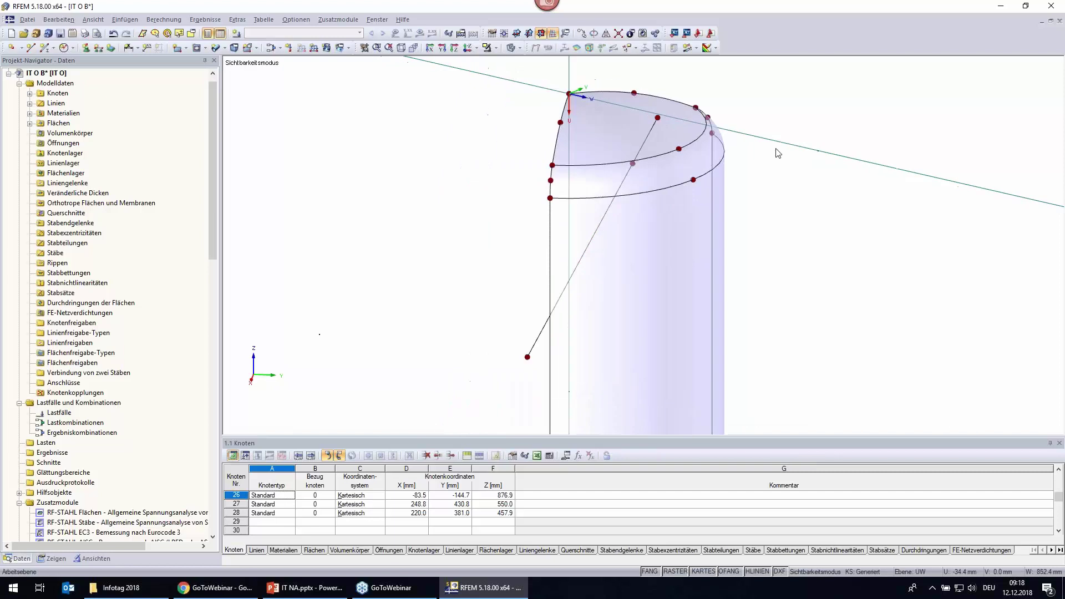
{"action": "left_click", "coordinate": [527, 357]}
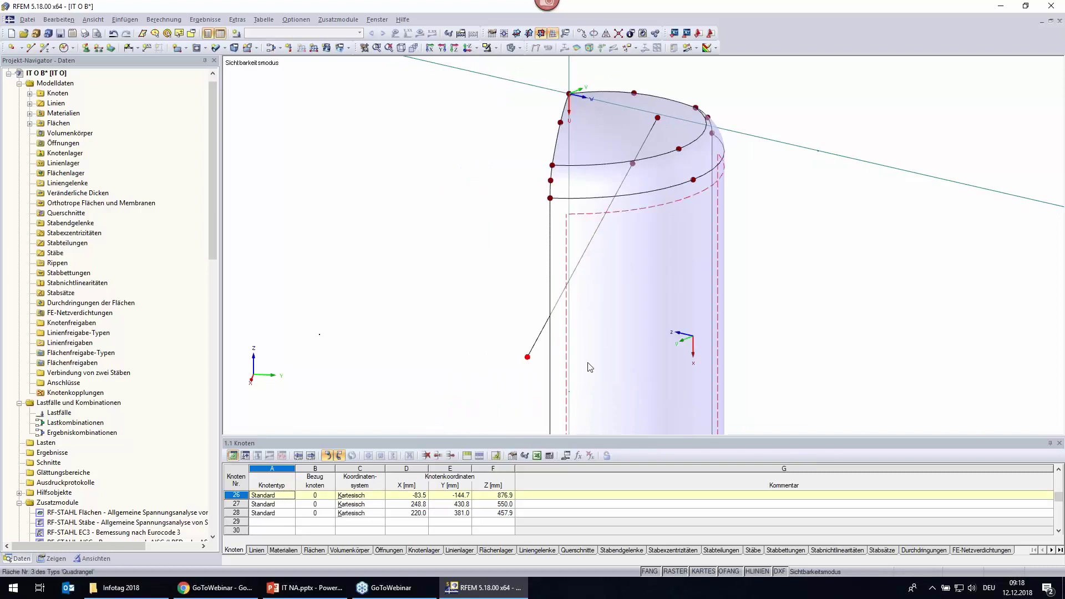
{"action": "key", "text": "Delete"}
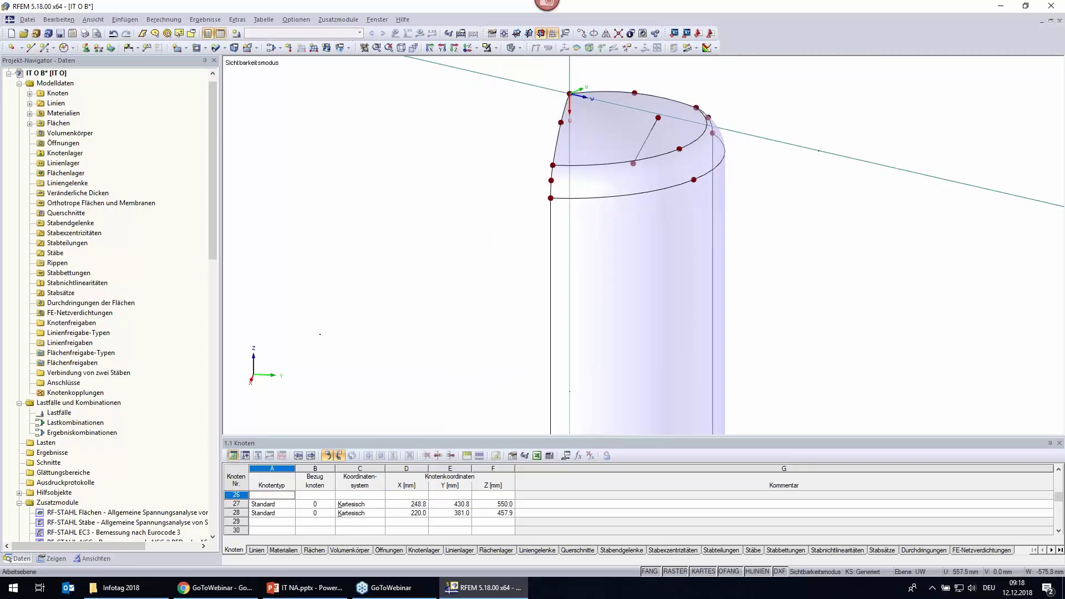
{"action": "middle_click_drag", "start_coordinate": [635, 195], "coordinate": [423, 251]}
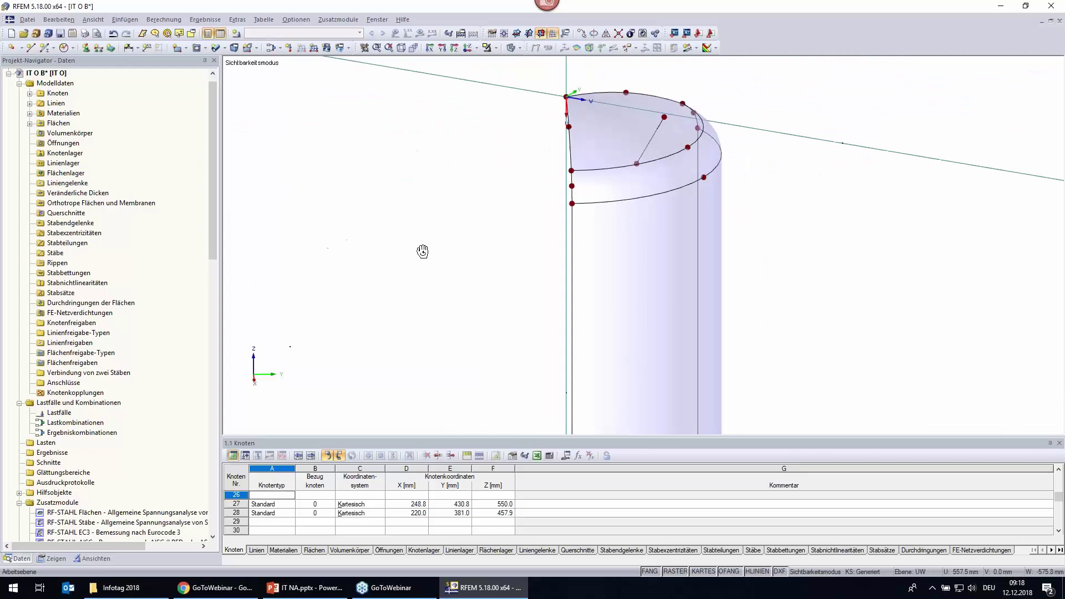
{"action": "scroll", "coordinate": [701, 159], "scroll_direction": "up", "scroll_amount": 3}
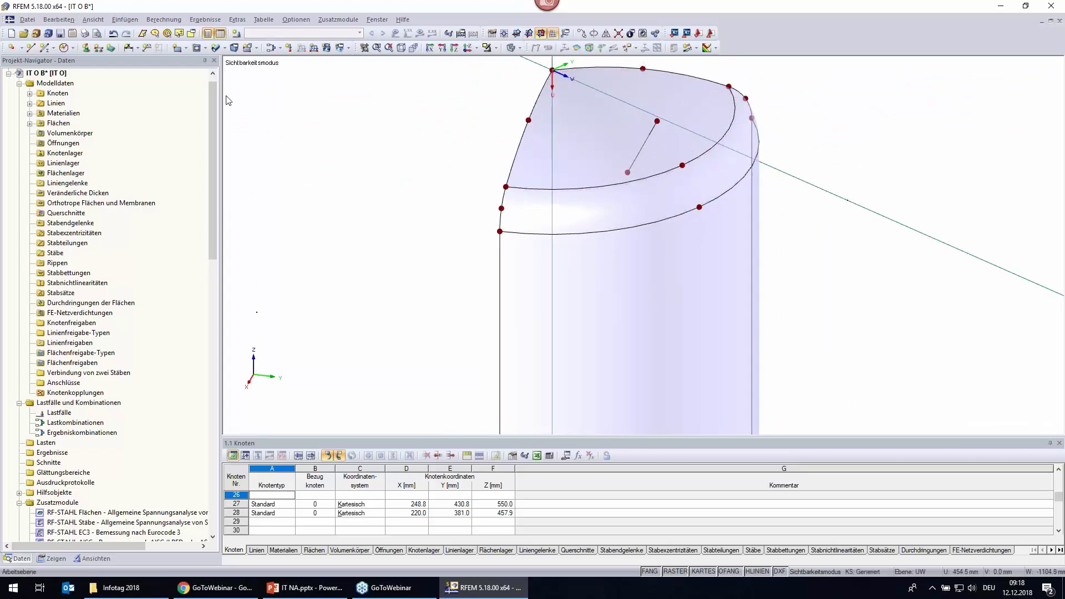
Define a new pipe surface with thickness 10 mm and radius 180 mm.
{"action": "left_click", "coordinate": [224, 48]}
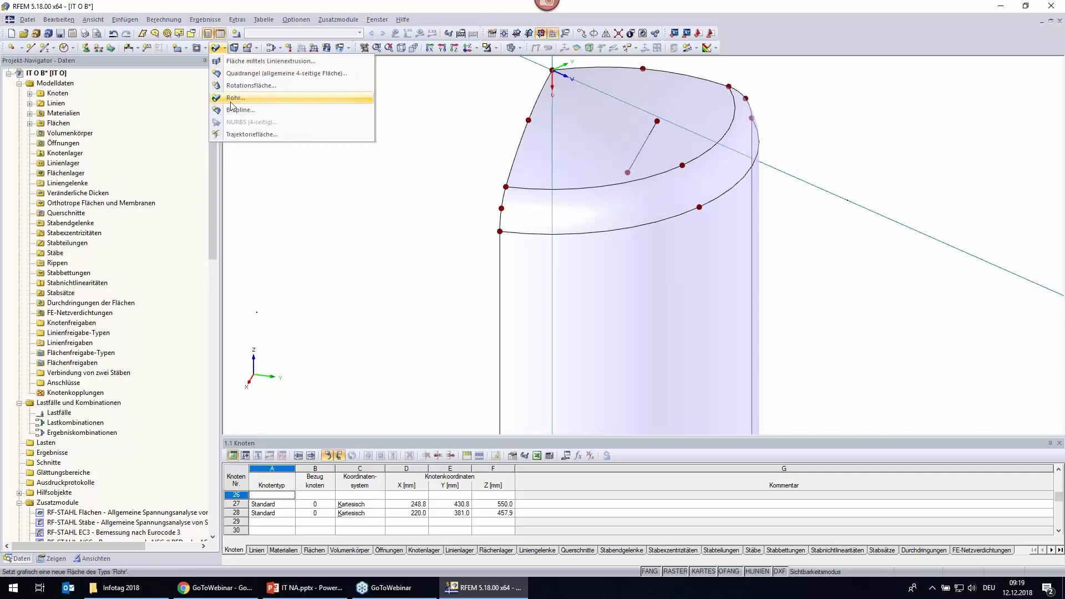
{"action": "left_click", "coordinate": [255, 98]}
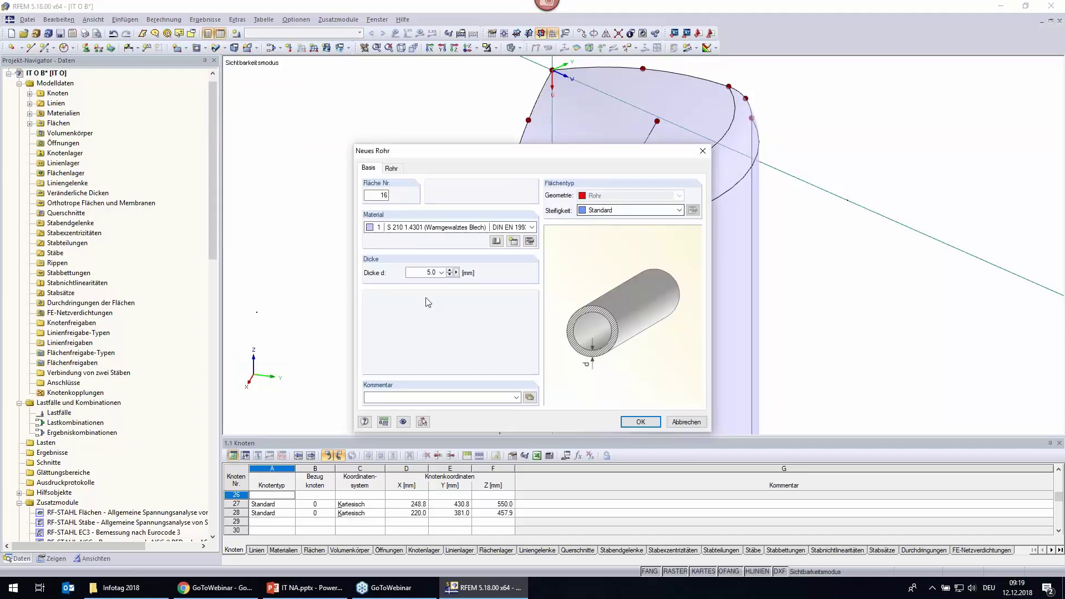
{"action": "double_click", "coordinate": [419, 277]}
{"action": "type", "text": "10"}
{"action": "left_click", "coordinate": [397, 169]}
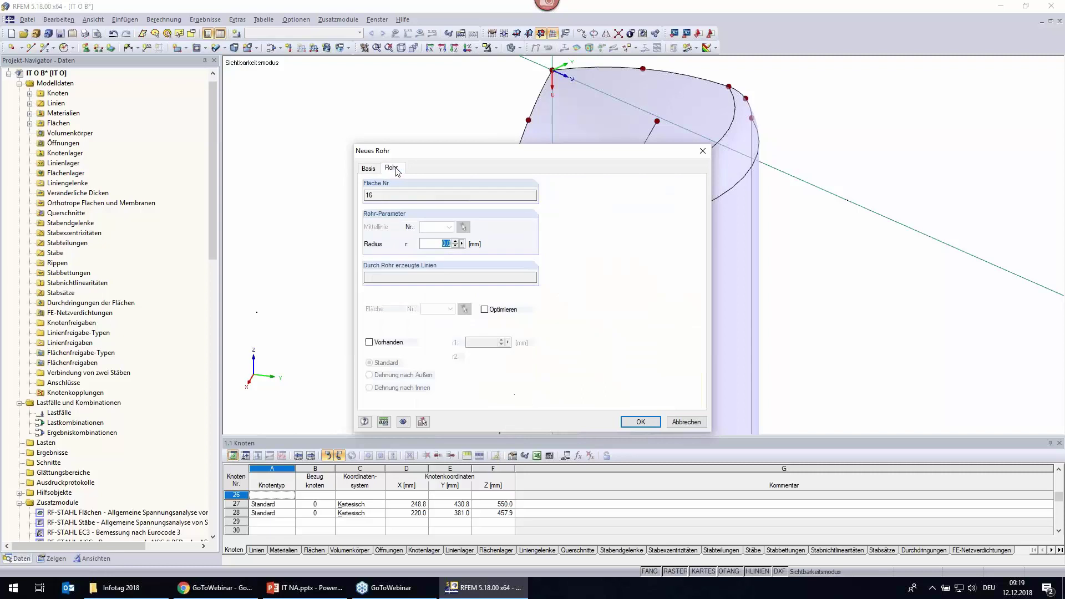
{"action": "double_click", "coordinate": [430, 244]}
{"action": "type", "text": "180"}
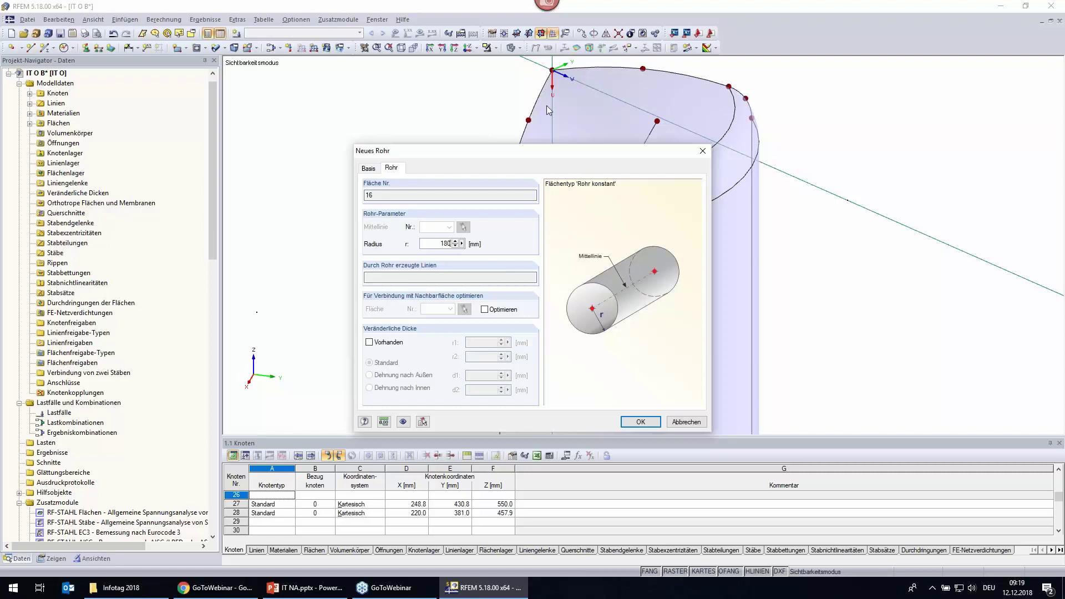
{"action": "left_click_drag", "start_coordinate": [547, 153], "coordinate": [330, 100]}
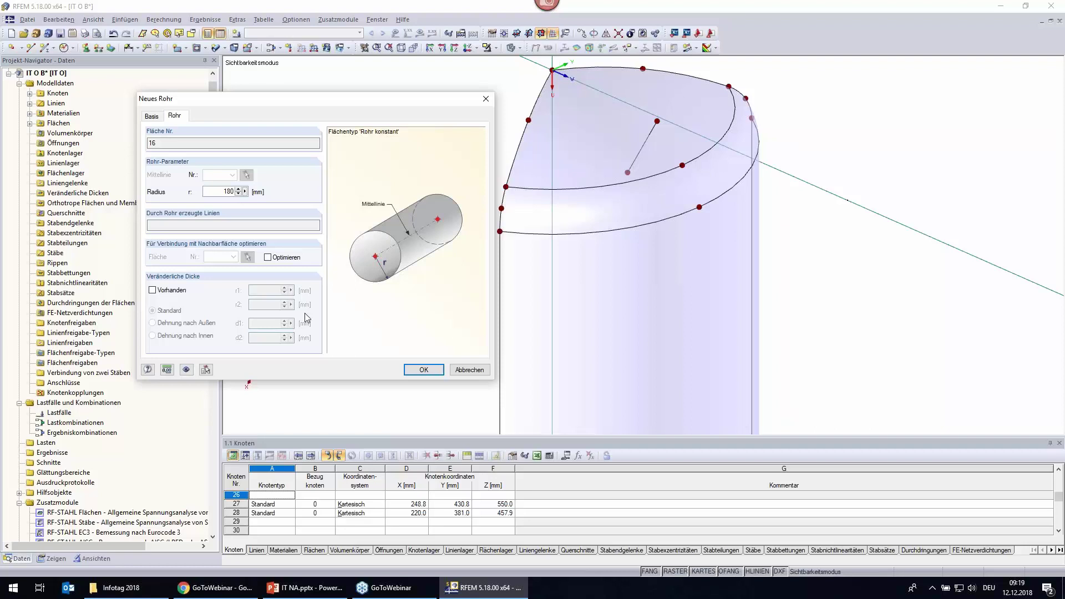
{"action": "left_click", "coordinate": [420, 371]}
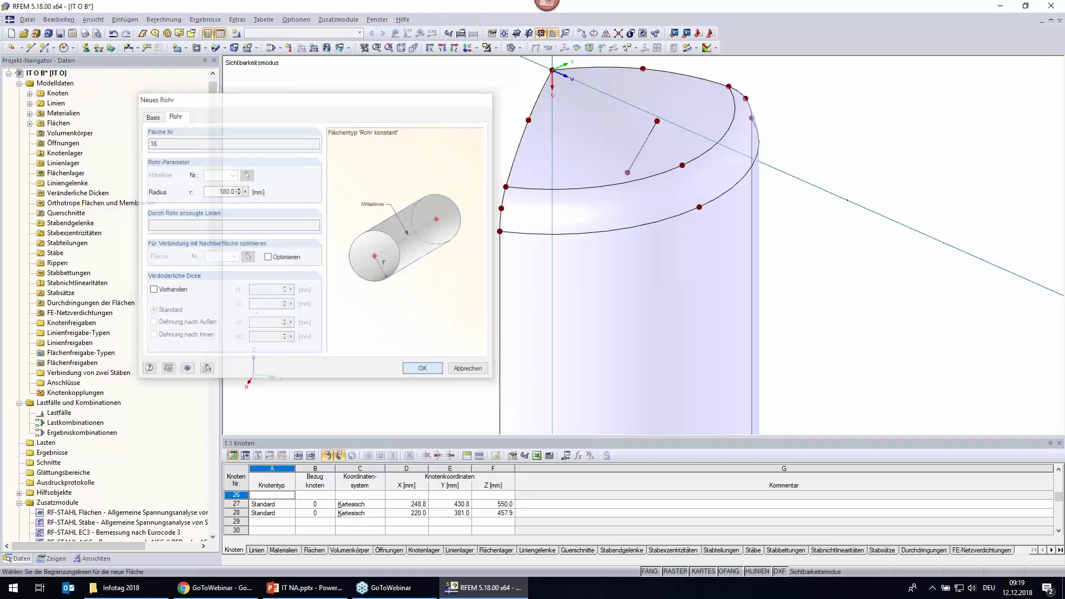
Place the pipe along the short inclined line, then window-select the nozzle and upper head surfaces.
{"action": "left_click", "coordinate": [653, 133]}
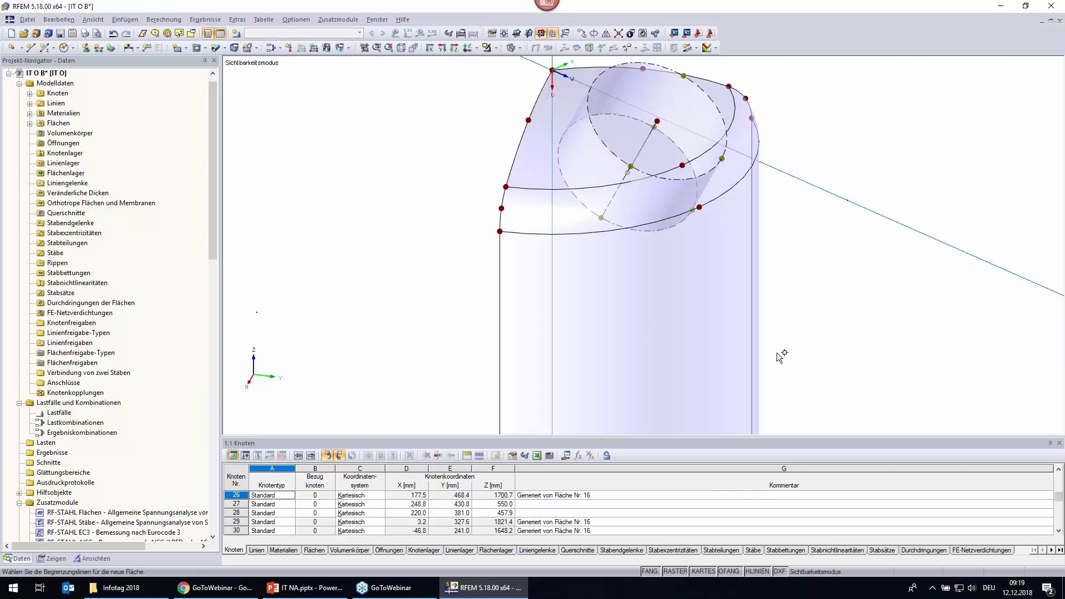
{"action": "mouse_move", "coordinate": [803, 273]}
{"action": "middle_mouse_down", "text": "ctrl"}
{"action": "mouse_move", "coordinate": [359, 220]}
{"action": "mouse_move", "coordinate": [381, 209]}
{"action": "mouse_move", "coordinate": [810, 191]}
{"action": "mouse_move", "coordinate": [756, 211]}
{"action": "mouse_move", "coordinate": [323, 245]}
{"action": "middle_mouse_up", "text": "ctrl"}
{"action": "mouse_move", "coordinate": [915, 297]}
{"action": "middle_mouse_down", "text": "ctrl"}
{"action": "mouse_move", "coordinate": [884, 301]}
{"action": "mouse_move", "coordinate": [754, 200]}
{"action": "middle_mouse_up", "text": "ctrl"}
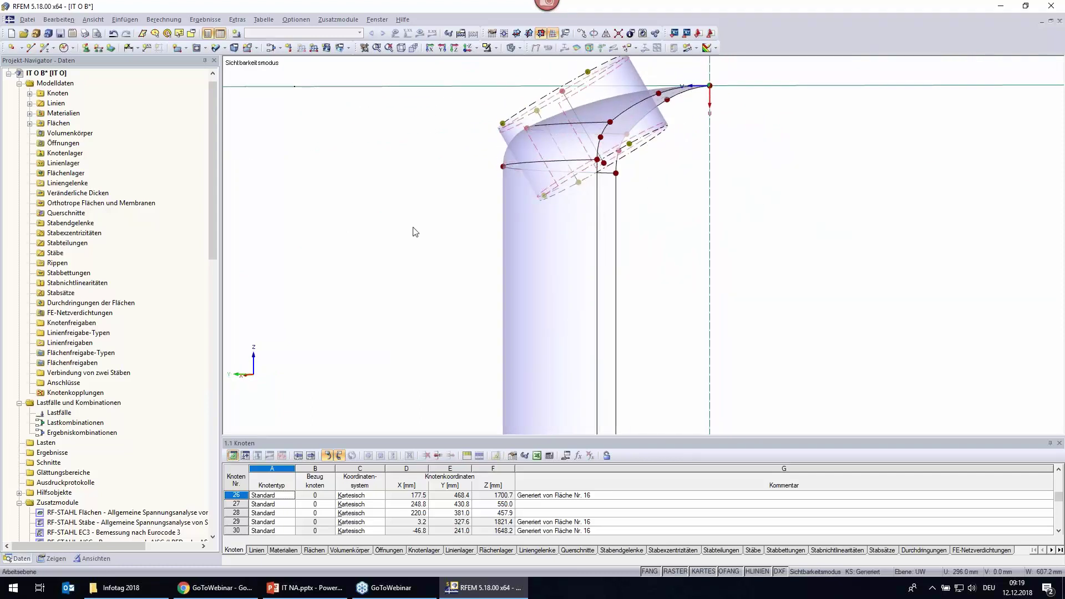
{"action": "mouse_move", "coordinate": [391, 234]}
{"action": "middle_mouse_down", "text": "ctrl"}
{"action": "mouse_move", "coordinate": [736, 326]}
{"action": "mouse_move", "coordinate": [903, 397]}
{"action": "middle_mouse_up", "text": "ctrl"}
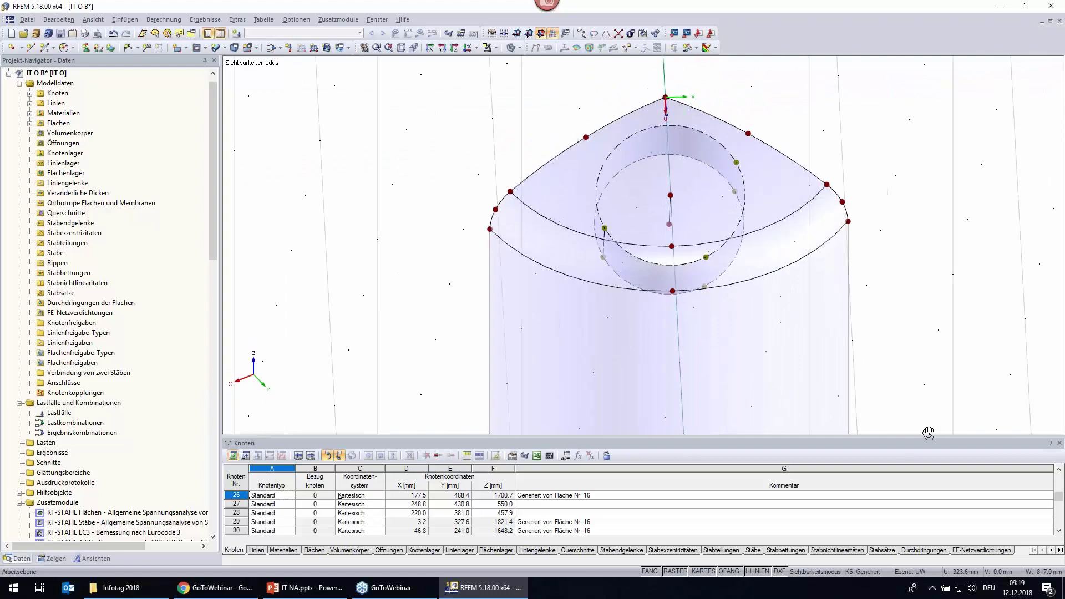
{"action": "middle_click_drag", "start_coordinate": [908, 318], "coordinate": [753, 314]}
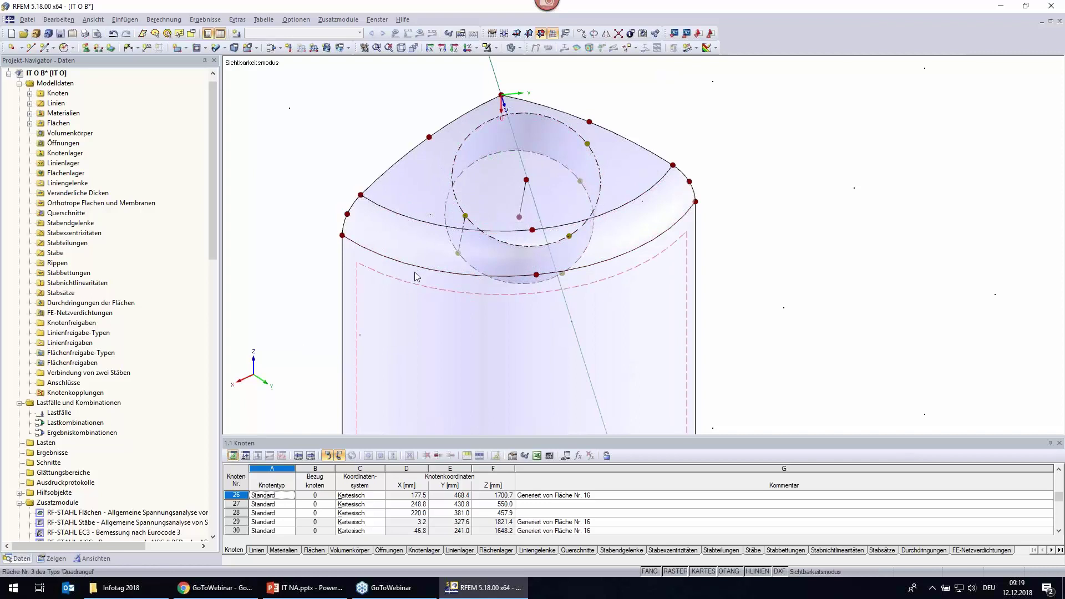
{"action": "mouse_move", "coordinate": [290, 299]}
{"action": "middle_mouse_down", "text": "ctrl"}
{"action": "mouse_move", "coordinate": [620, 88]}
{"action": "mouse_move", "coordinate": [651, 166]}
{"action": "middle_mouse_up", "text": "ctrl"}
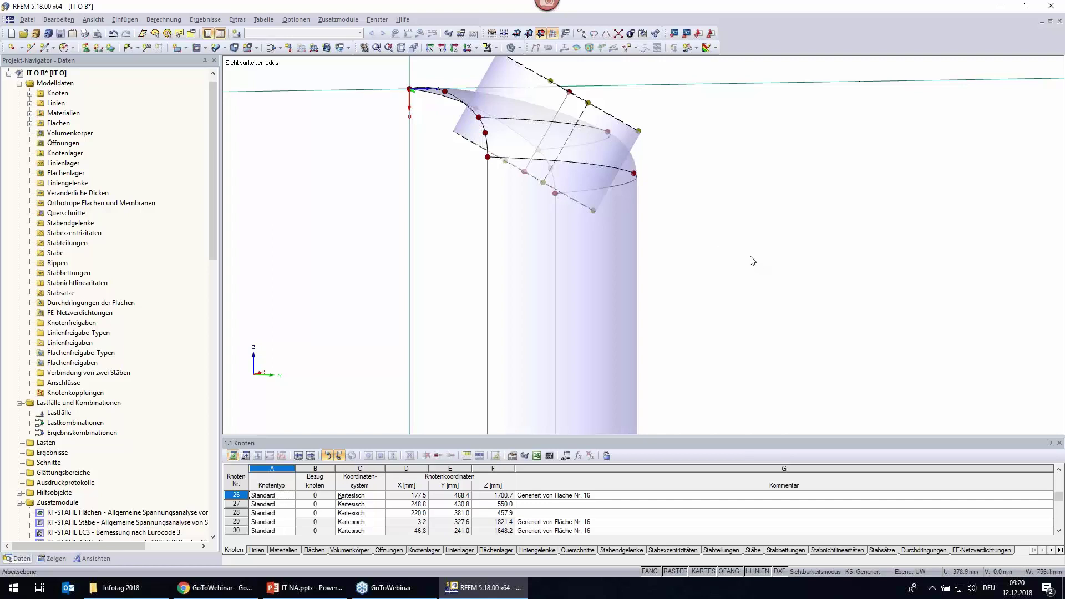
{"action": "left_click_drag", "start_coordinate": [750, 255], "coordinate": [472, 82]}
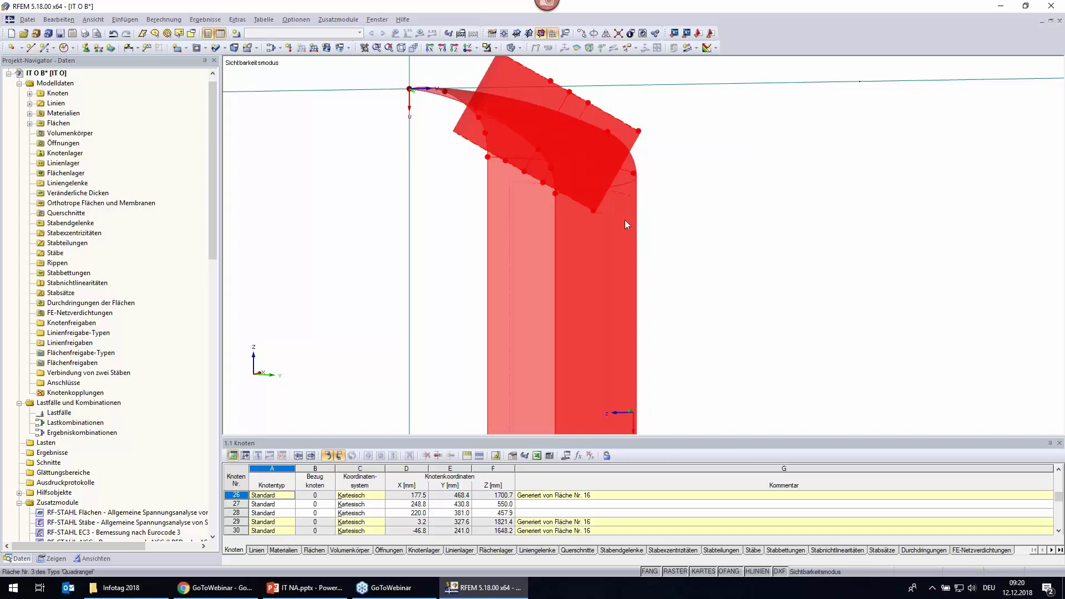
Generate the intersection (Durchdringung) of the selected nozzle pipe and dished head surfaces.
{"action": "right_click", "coordinate": [570, 142]}
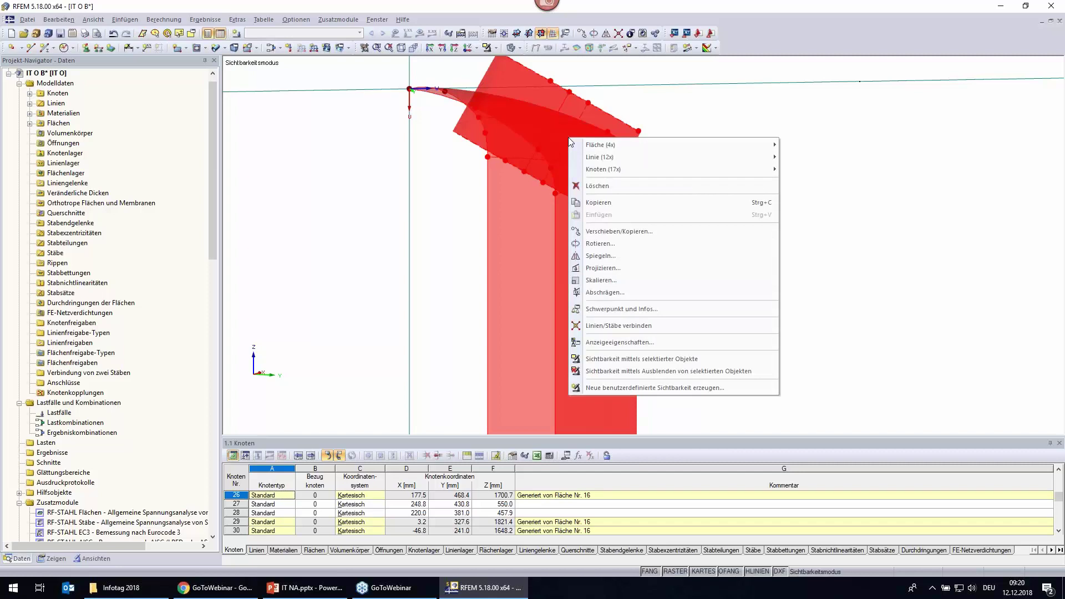
{"action": "mouse_move", "coordinate": [633, 145]}
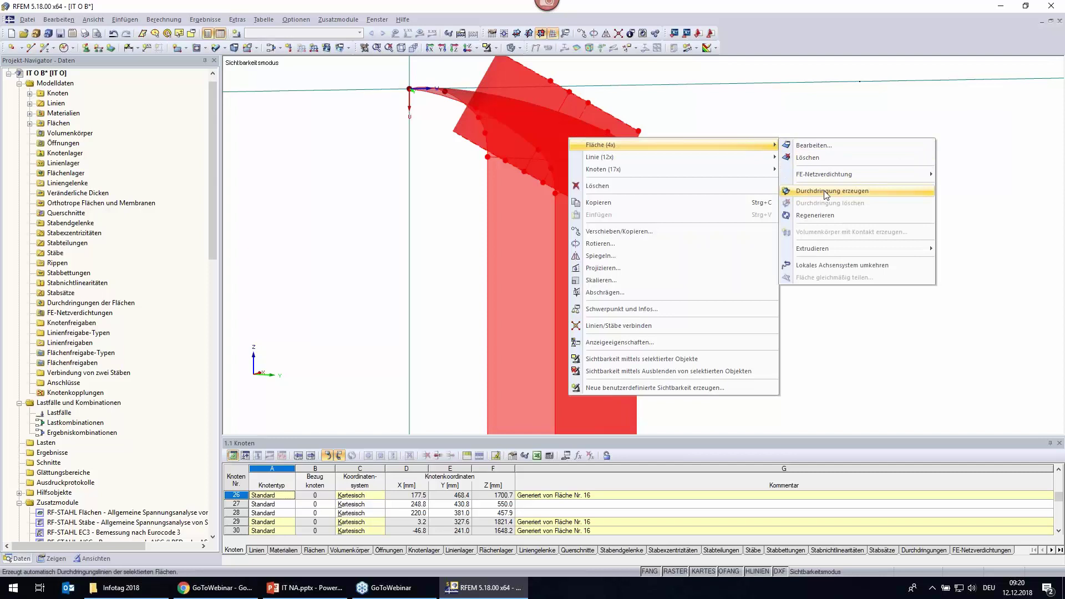
{"action": "left_click", "coordinate": [879, 192]}
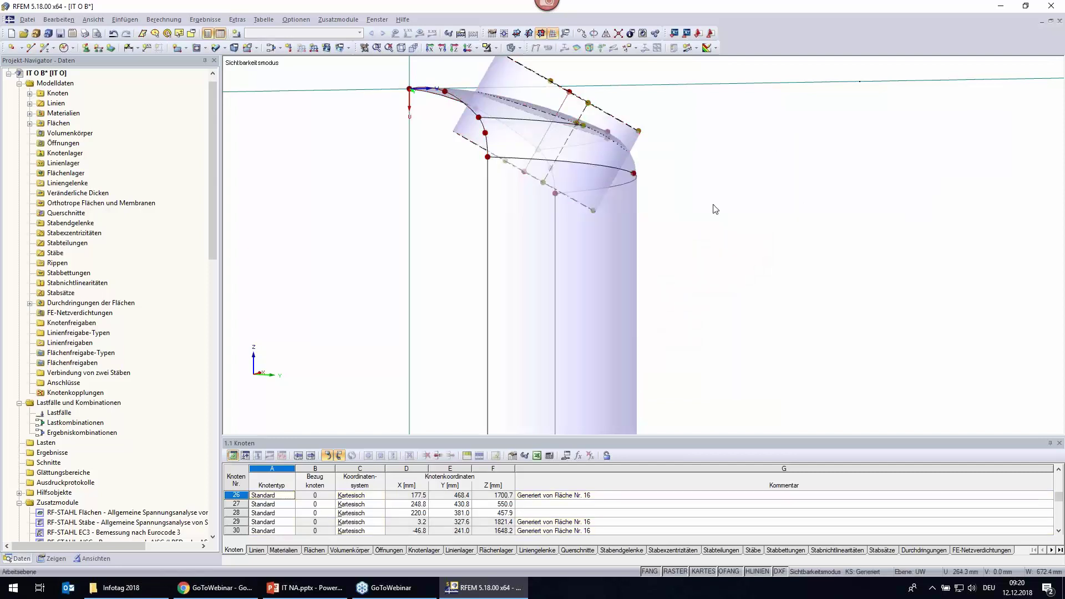
{"action": "middle_click_drag", "start_coordinate": [775, 142], "coordinate": [413, 220], "text": "ctrl"}
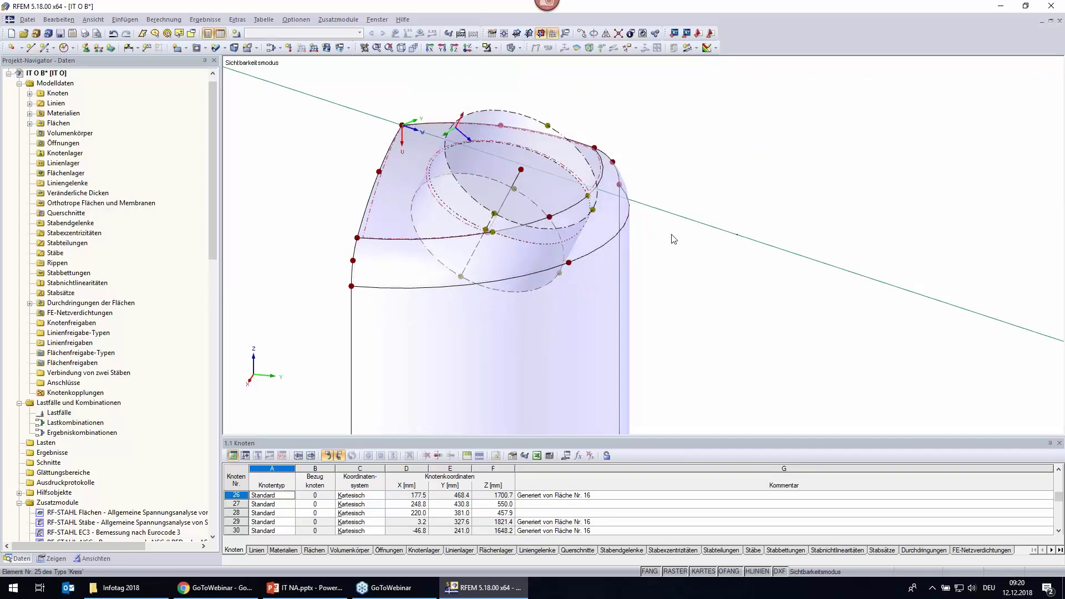
{"action": "middle_click_drag", "start_coordinate": [719, 224], "coordinate": [733, 211]}
{"action": "middle_click_drag", "start_coordinate": [703, 258], "coordinate": [705, 260]}
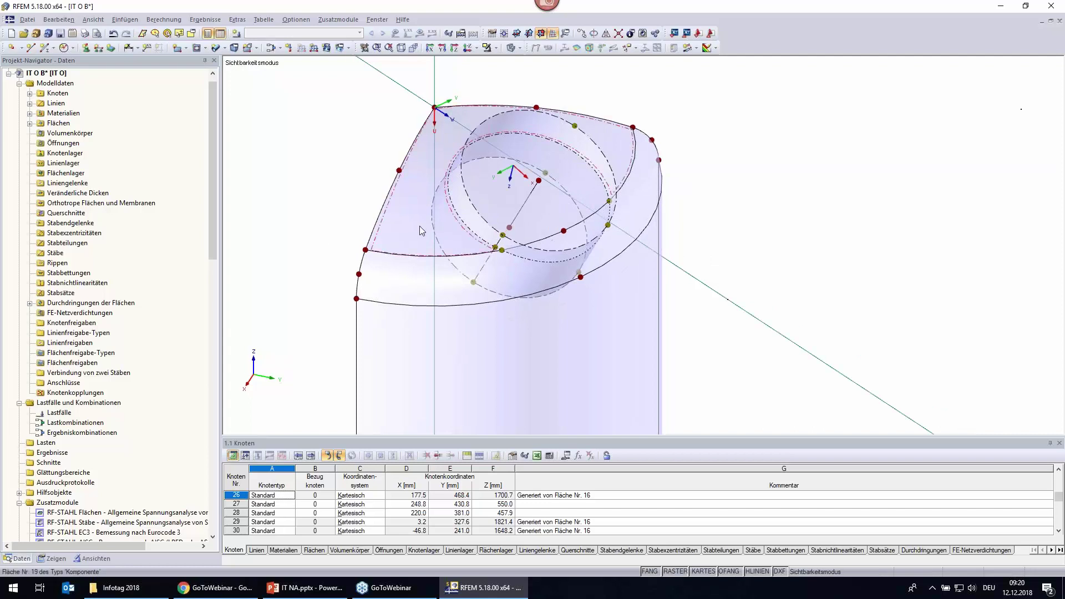
Expand the surface list and highlight surfaces 16, 1 and 2 in the model.
{"action": "left_click", "coordinate": [30, 123]}
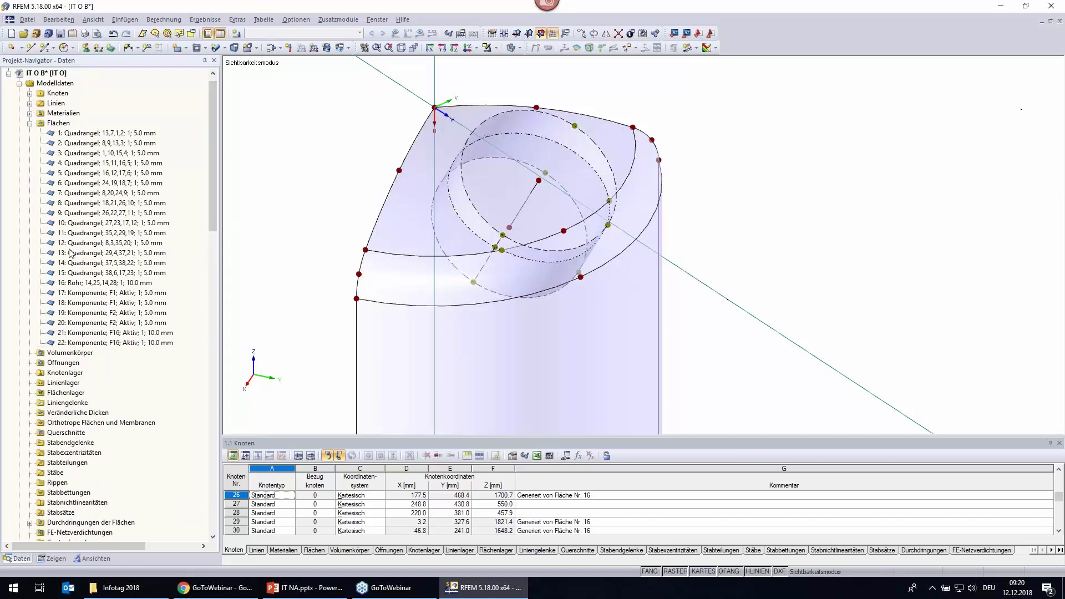
{"action": "left_click", "coordinate": [61, 284]}
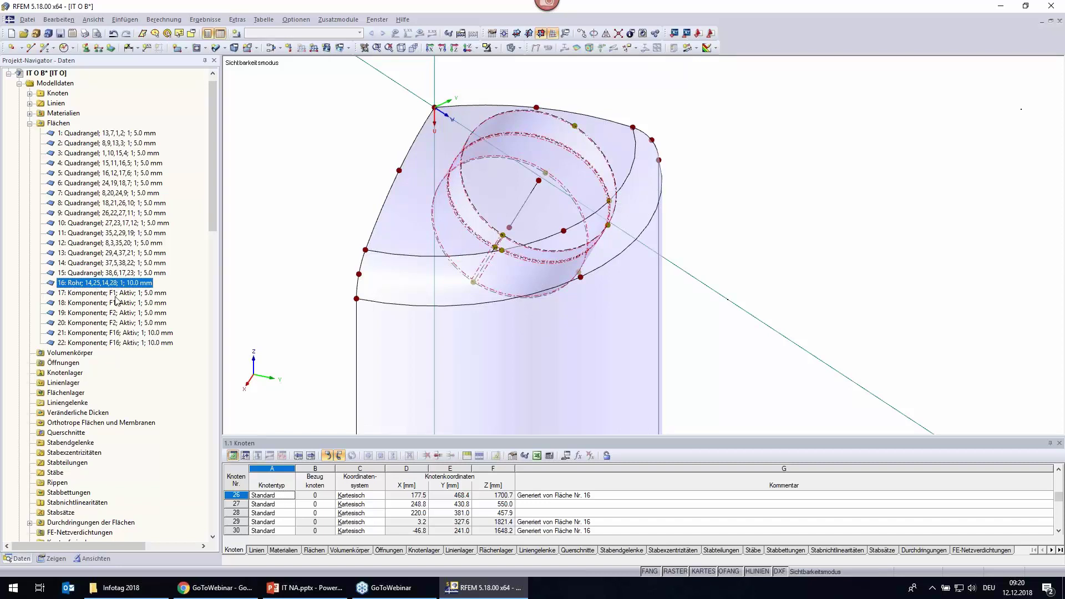
{"action": "left_click", "coordinate": [80, 134]}
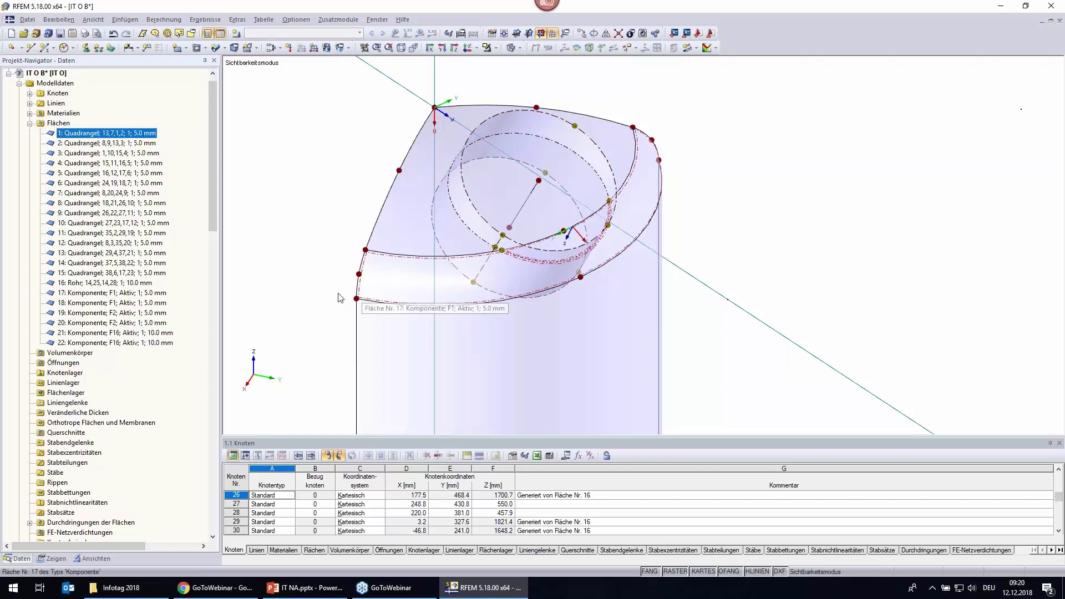
{"action": "left_click", "coordinate": [83, 284]}
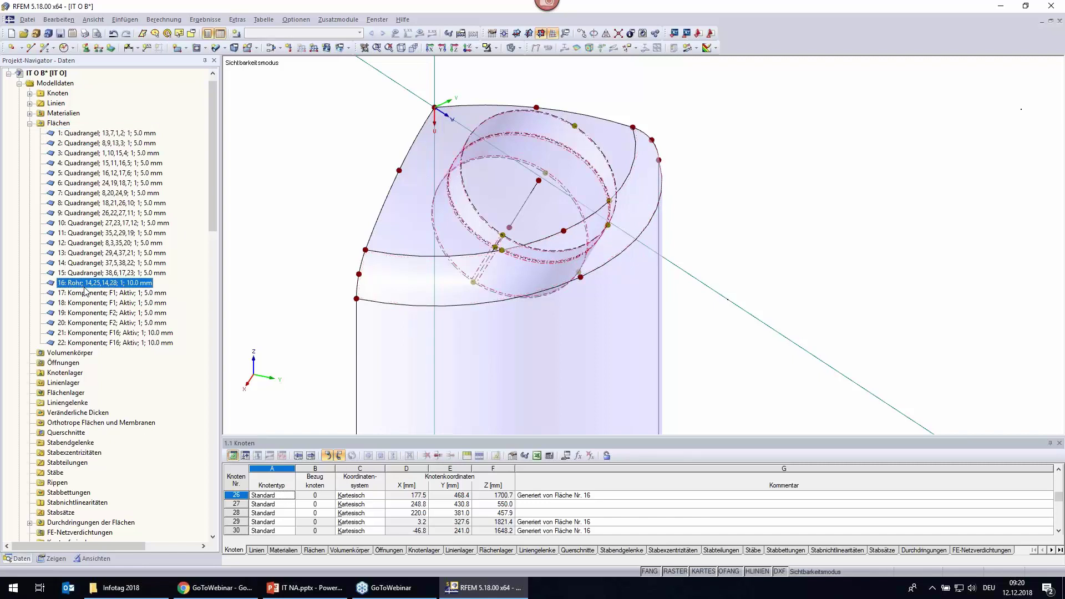
{"action": "left_click", "coordinate": [83, 143]}
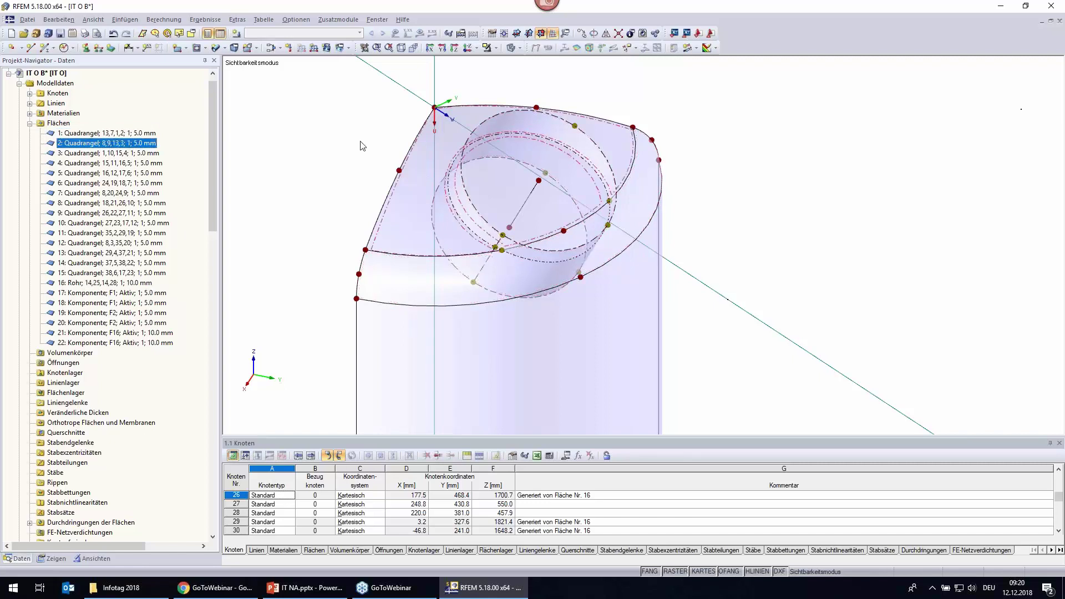
{"action": "left_click", "coordinate": [85, 293]}
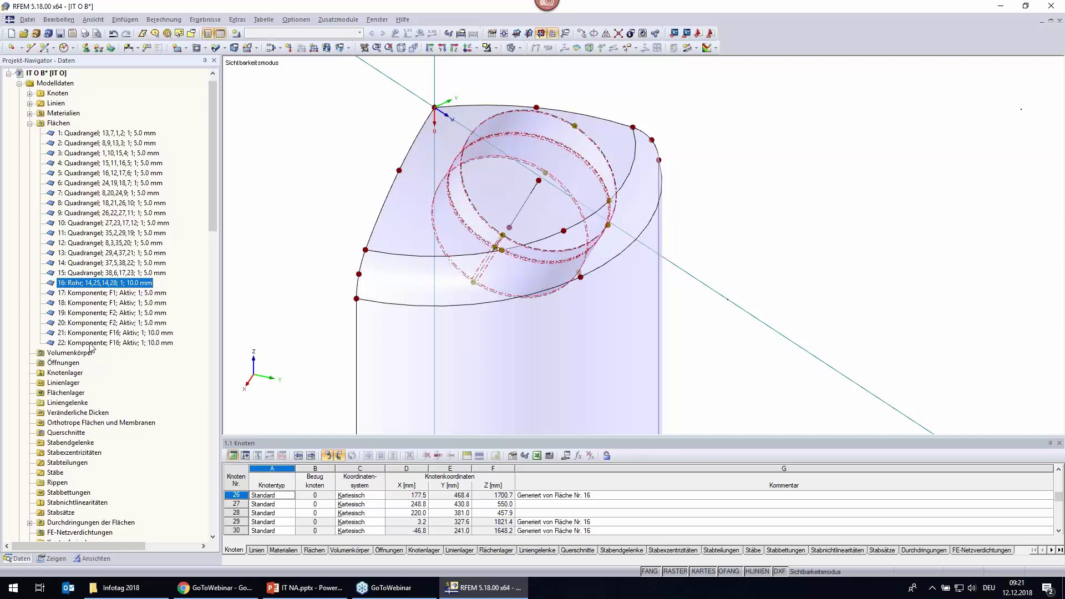
Highlight component surfaces 17 through 22 one by one to identify each part.
{"action": "left_click", "coordinate": [108, 293]}
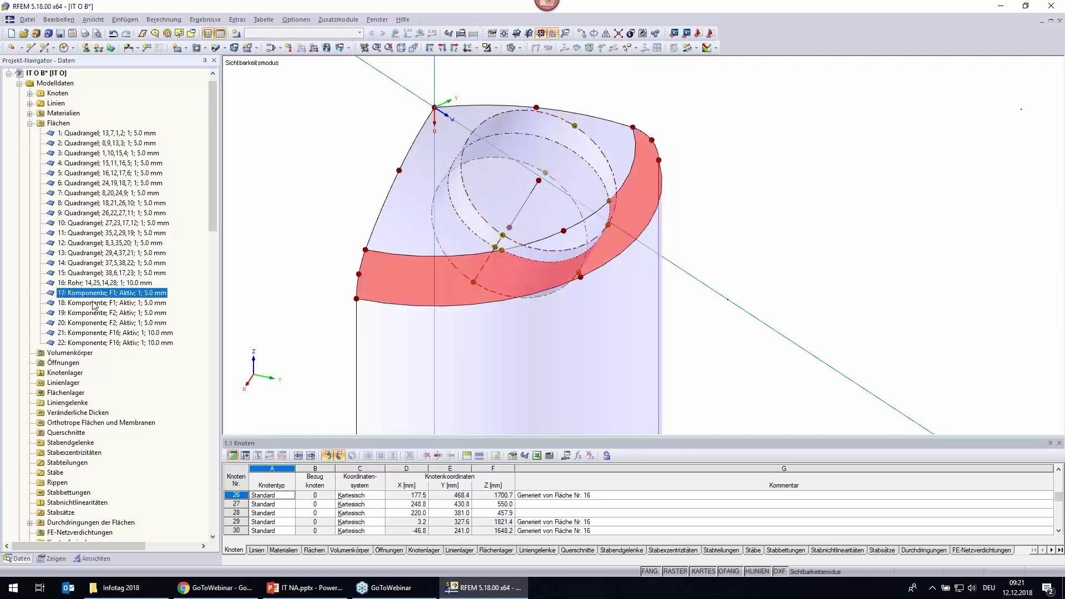
{"action": "left_click", "coordinate": [94, 304]}
{"action": "left_click", "coordinate": [106, 295]}
{"action": "left_click", "coordinate": [103, 304]}
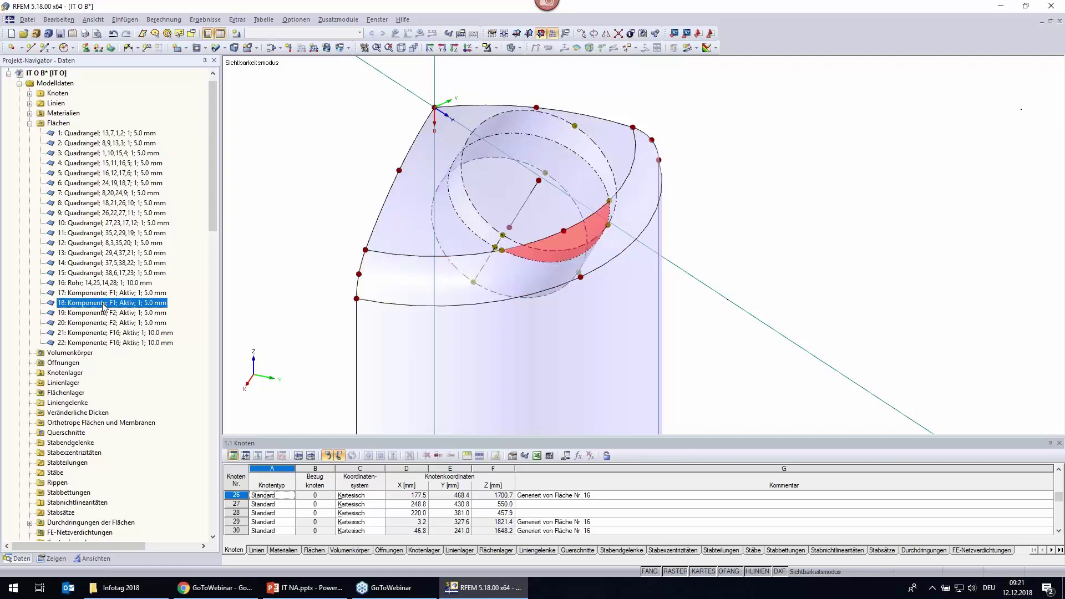
{"action": "left_click", "coordinate": [101, 315]}
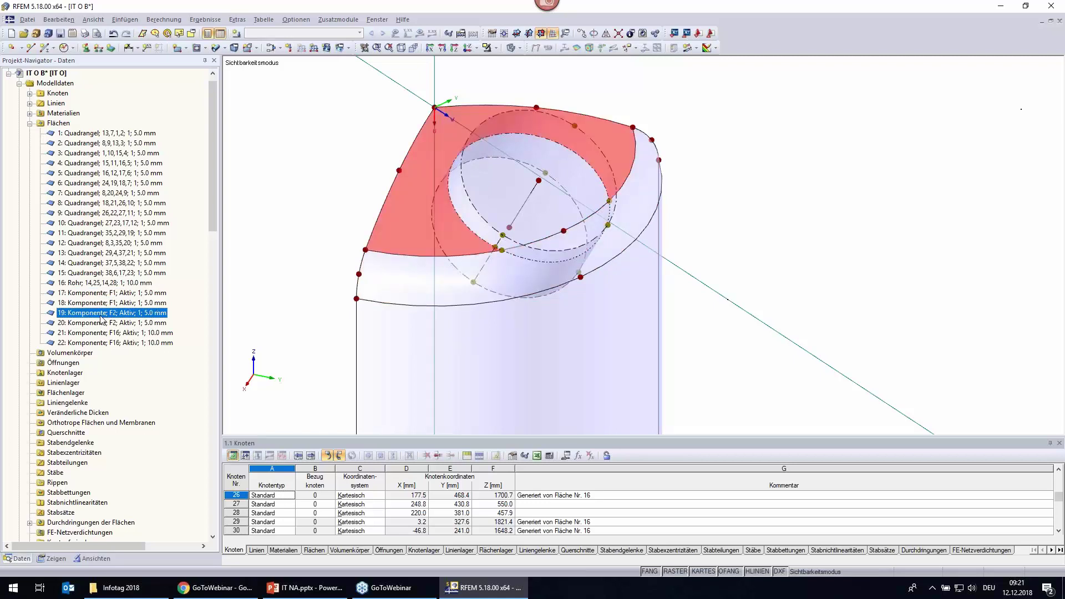
{"action": "left_click", "coordinate": [102, 324]}
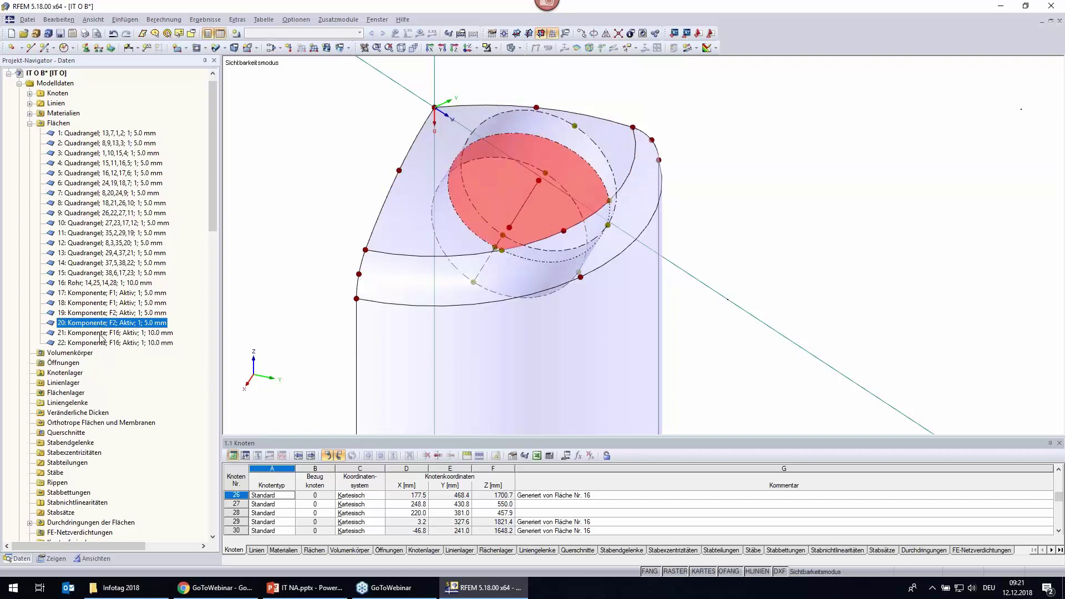
{"action": "left_click", "coordinate": [101, 333]}
{"action": "left_click", "coordinate": [99, 344]}
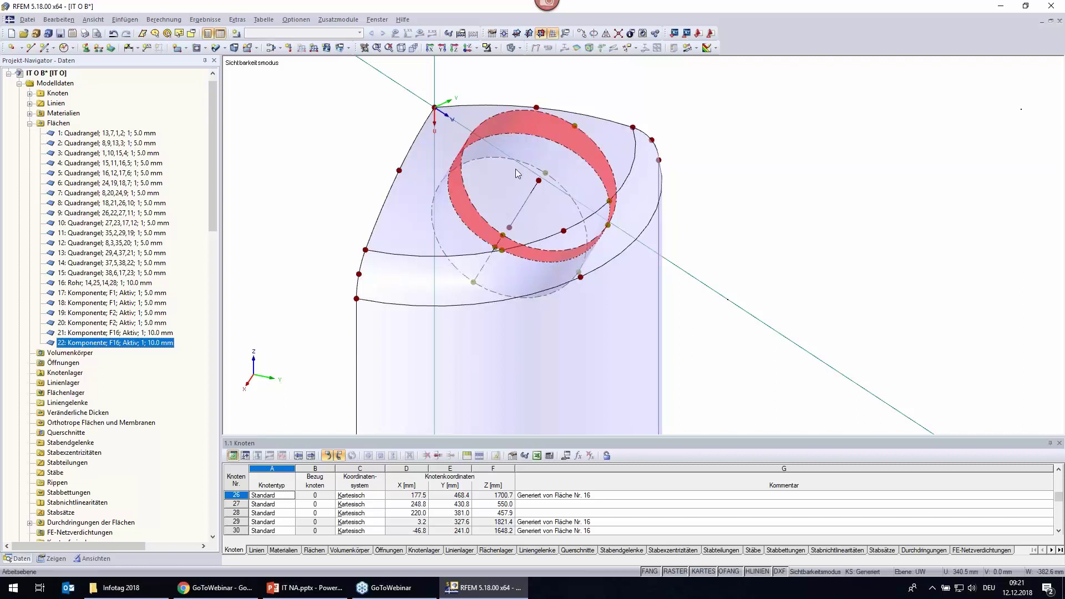
Clear the selection and select the disc filling the nozzle opening.
{"action": "left_click", "coordinate": [796, 269]}
{"action": "mouse_move", "coordinate": [789, 249]}
{"action": "middle_mouse_down"}
{"action": "mouse_move", "coordinate": [796, 230]}
{"action": "mouse_move", "coordinate": [610, 183]}
{"action": "middle_mouse_up"}
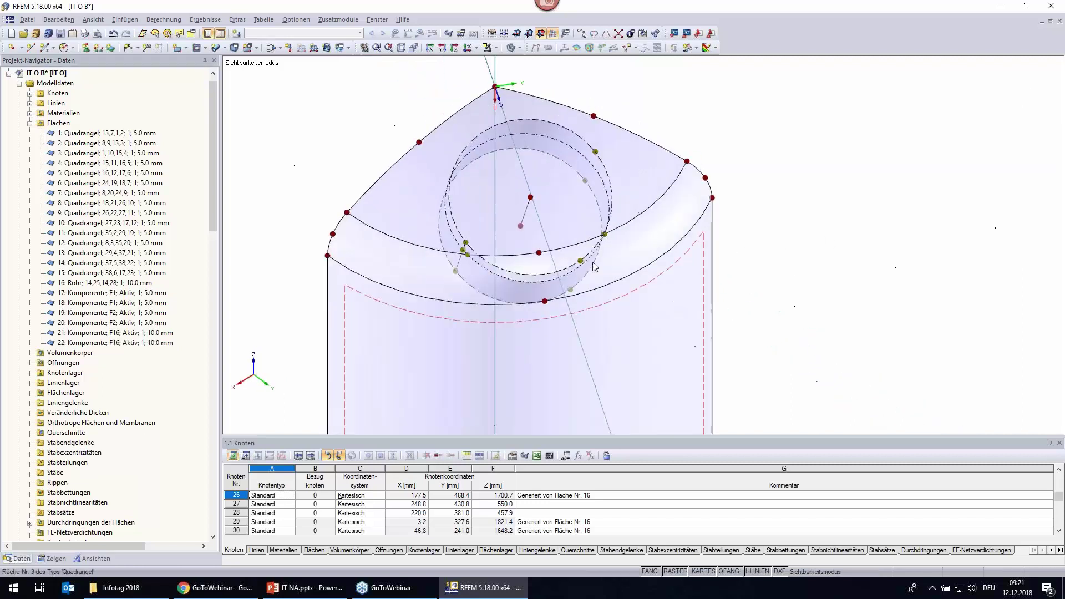
{"action": "left_click", "coordinate": [478, 182]}
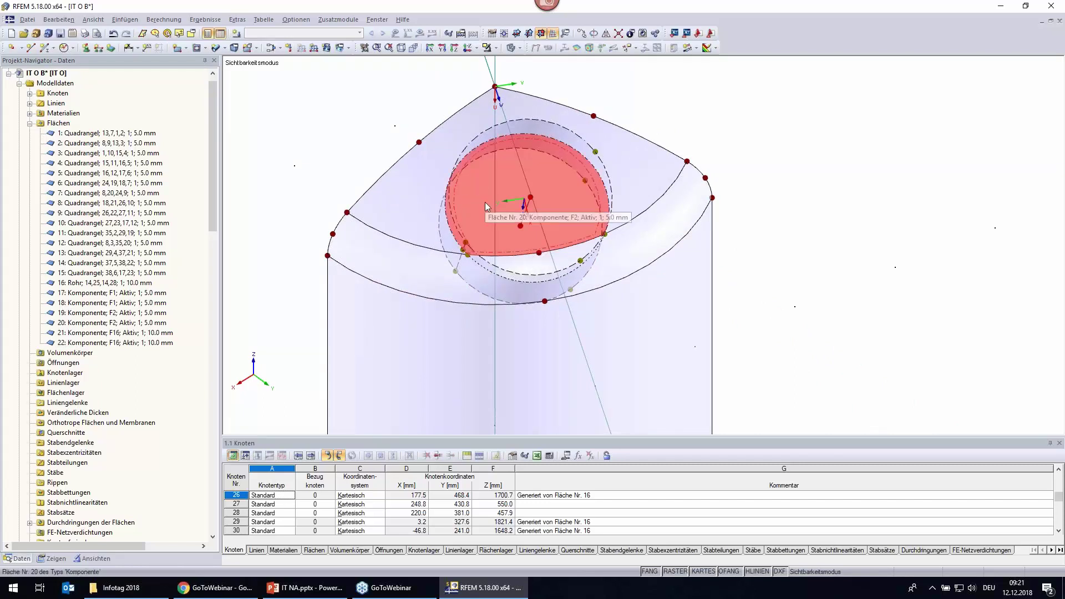
Deactivate component 20 (the opening disc) and component 18 (the small inner segment).
{"action": "right_click", "coordinate": [500, 188]}
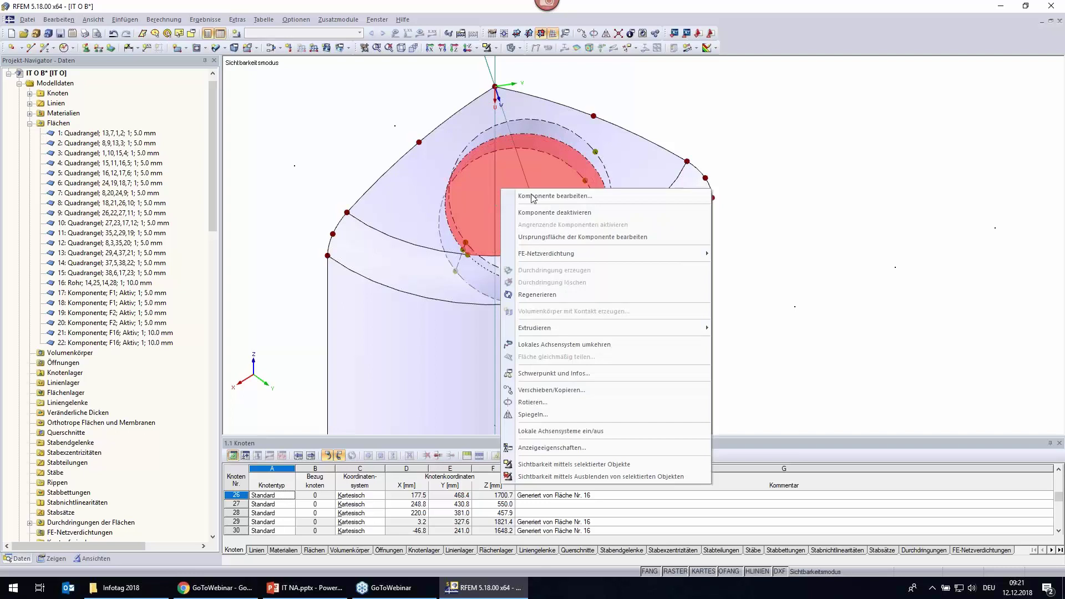
{"action": "left_click", "coordinate": [542, 211]}
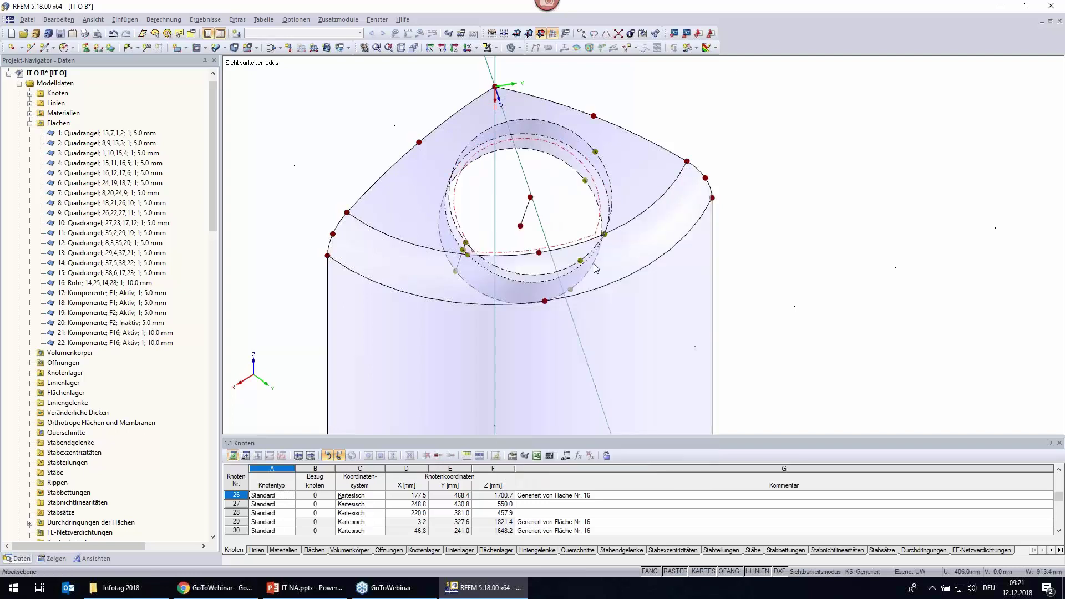
{"action": "right_click", "coordinate": [557, 258]}
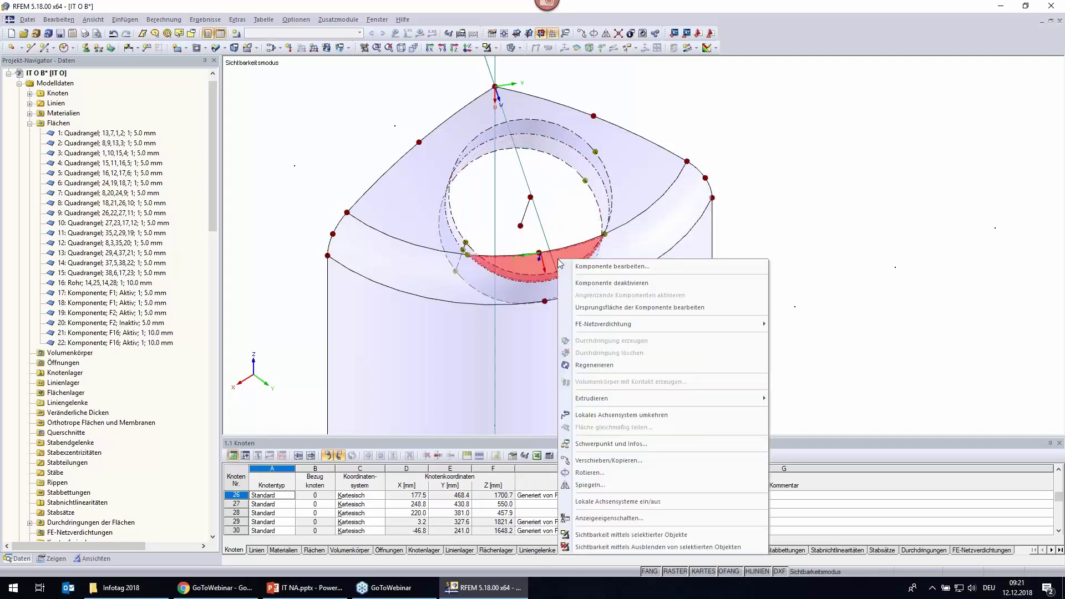
{"action": "left_click", "coordinate": [577, 284]}
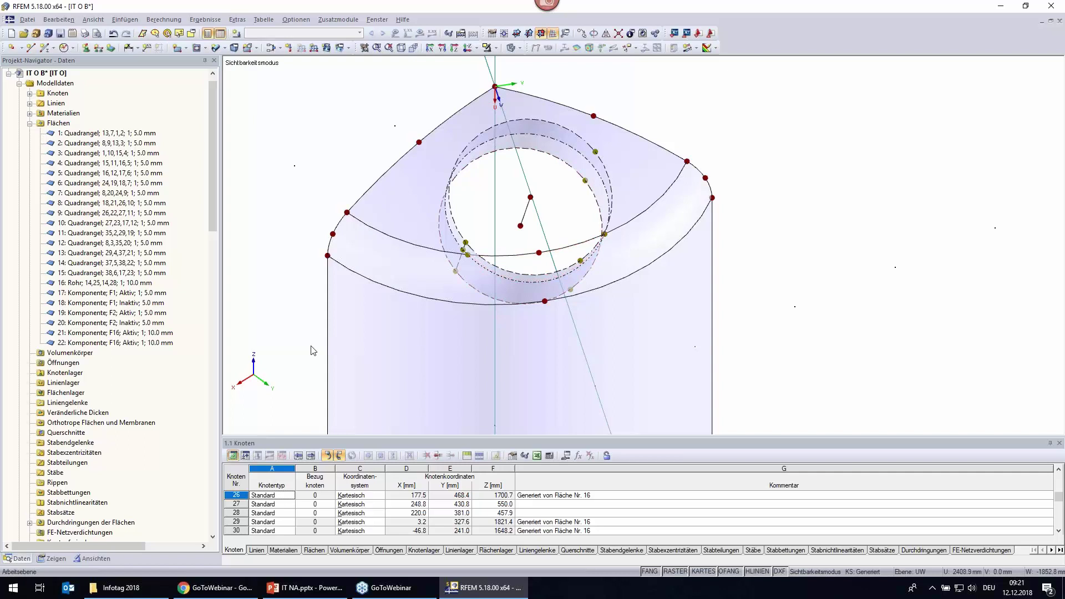
{"action": "middle_click_drag", "start_coordinate": [317, 335], "coordinate": [356, 278]}
{"action": "mouse_move", "coordinate": [568, 178]}
{"action": "middle_mouse_down", "text": "ctrl"}
{"action": "mouse_move", "coordinate": [684, 125]}
{"action": "mouse_move", "coordinate": [723, 95]}
{"action": "mouse_move", "coordinate": [696, 138]}
{"action": "mouse_move", "coordinate": [701, 226]}
{"action": "middle_mouse_up", "text": "ctrl"}
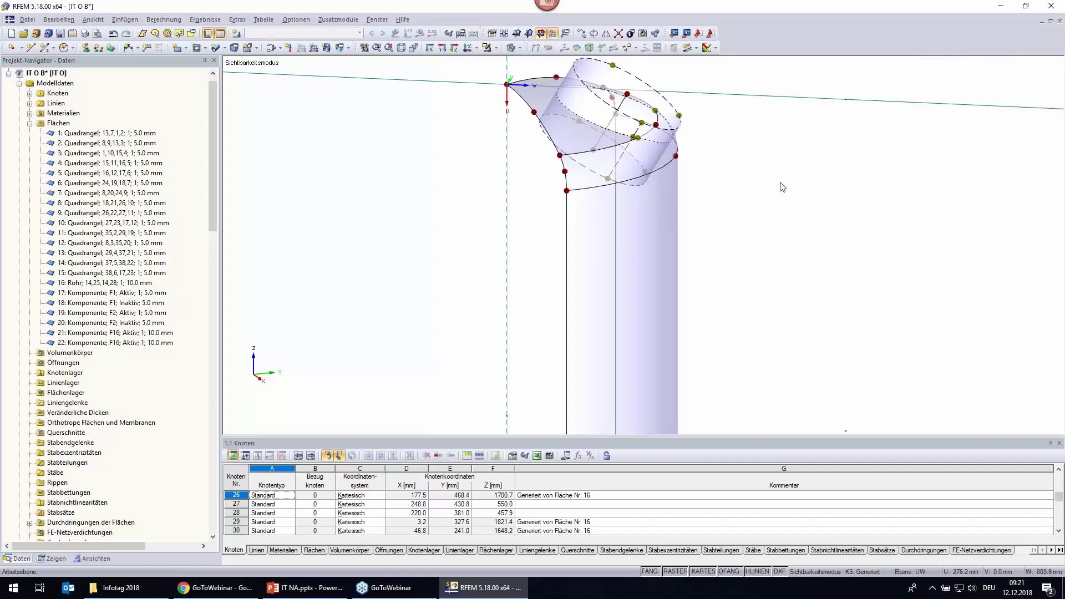
{"action": "middle_click_drag", "start_coordinate": [783, 187], "coordinate": [710, 311], "text": "ctrl"}
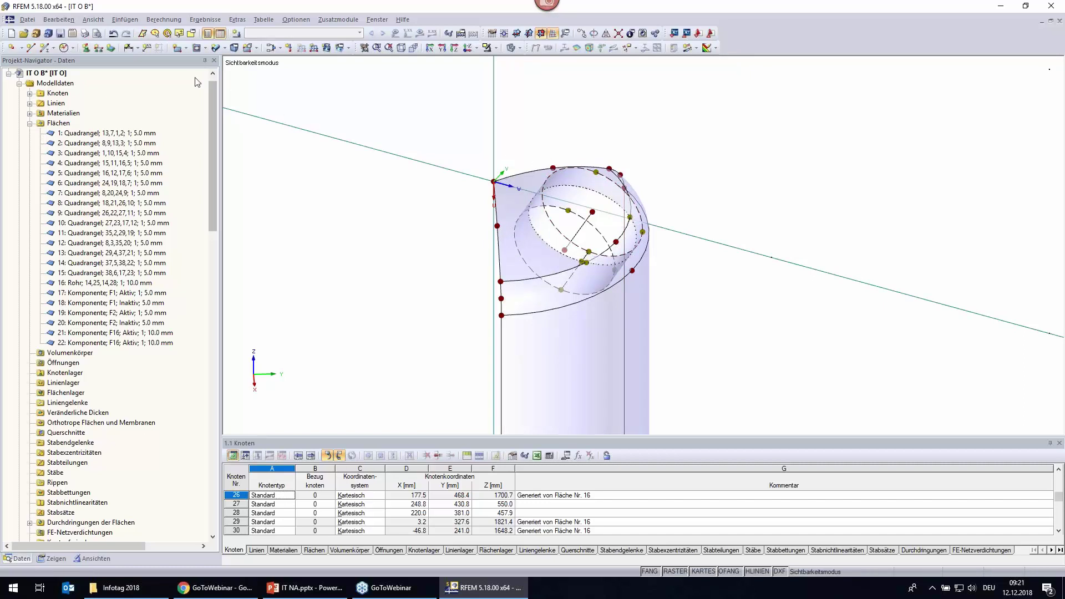
Cap the nozzle end with a rigid plane surface bounded by its circle line 25, and save.
{"action": "left_click", "coordinate": [185, 48]}
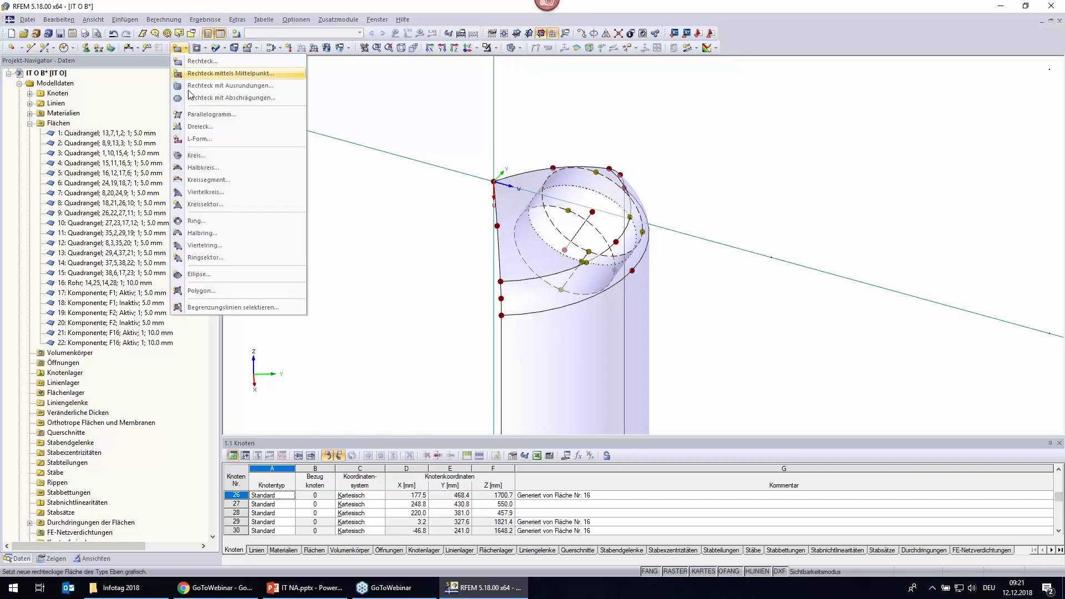
{"action": "left_click", "coordinate": [210, 308]}
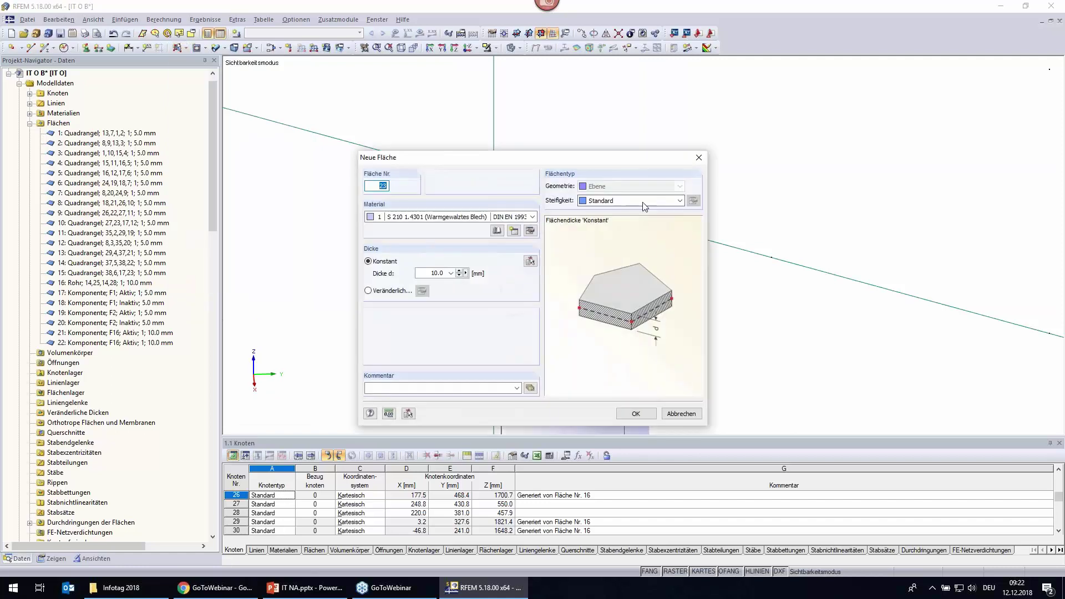
{"action": "left_click", "coordinate": [644, 202]}
{"action": "left_click", "coordinate": [596, 253]}
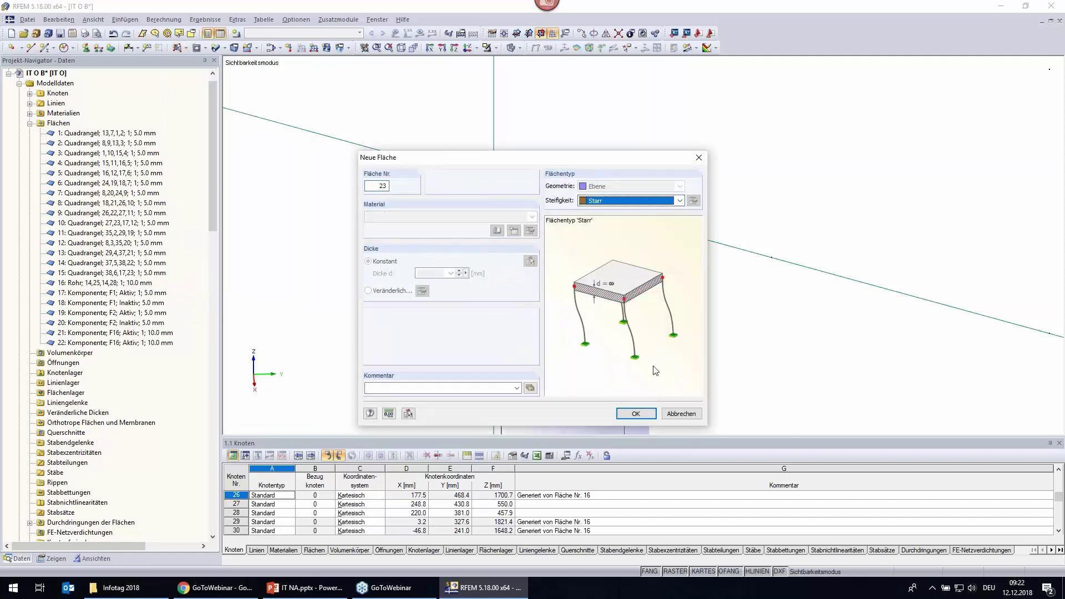
{"action": "left_click", "coordinate": [637, 414]}
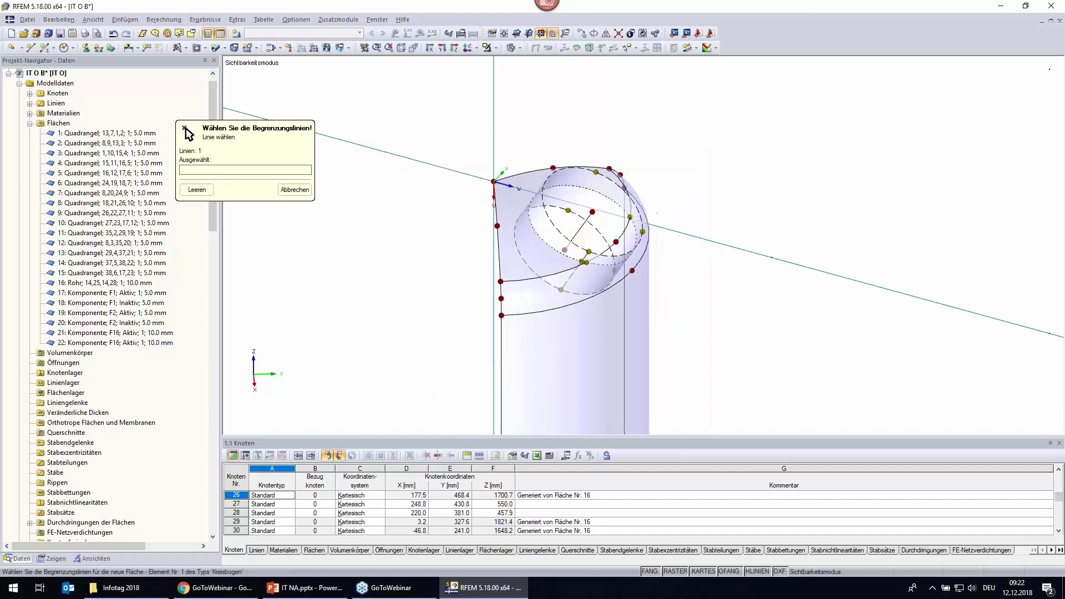
{"action": "left_click", "coordinate": [636, 211]}
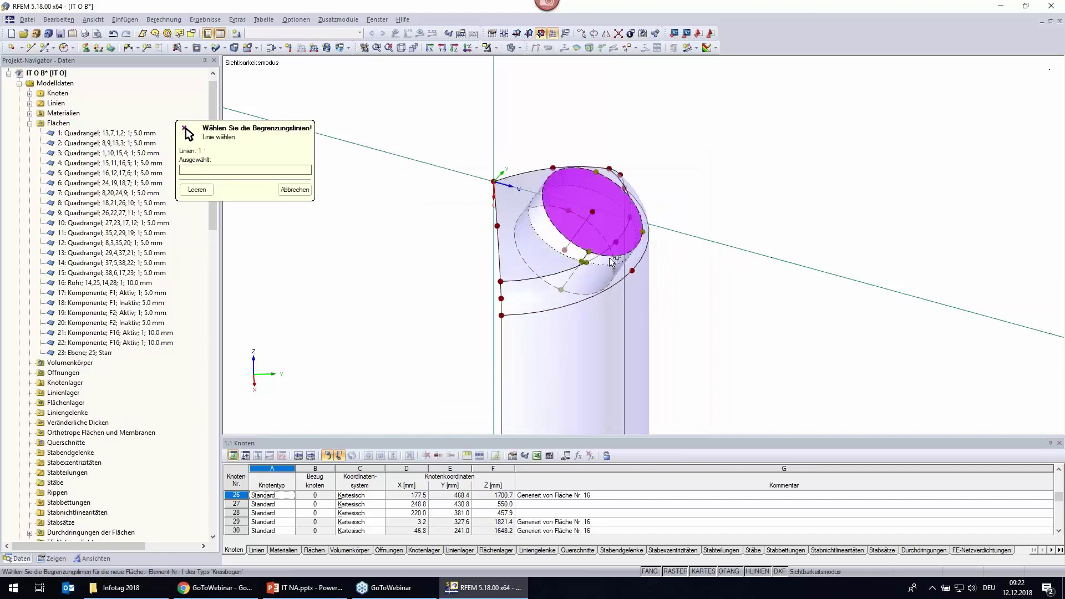
{"action": "key", "text": "Escape"}
{"action": "mouse_move", "coordinate": [720, 322]}
{"action": "middle_mouse_down", "text": "ctrl"}
{"action": "mouse_move", "coordinate": [733, 126]}
{"action": "mouse_move", "coordinate": [643, 270]}
{"action": "middle_mouse_up", "text": "ctrl"}
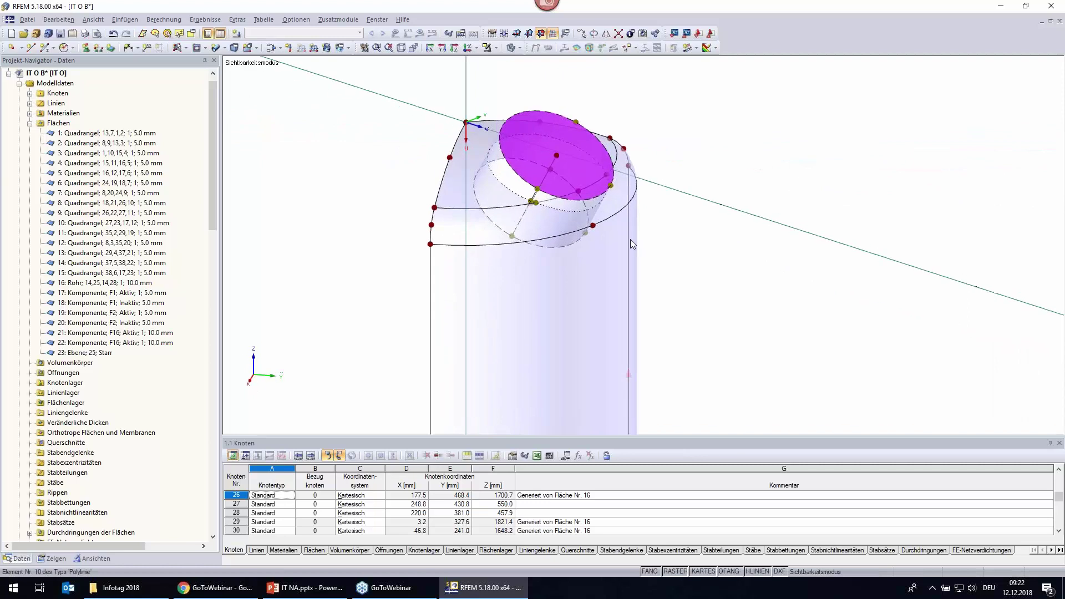
{"action": "key", "text": "ctrl+s"}
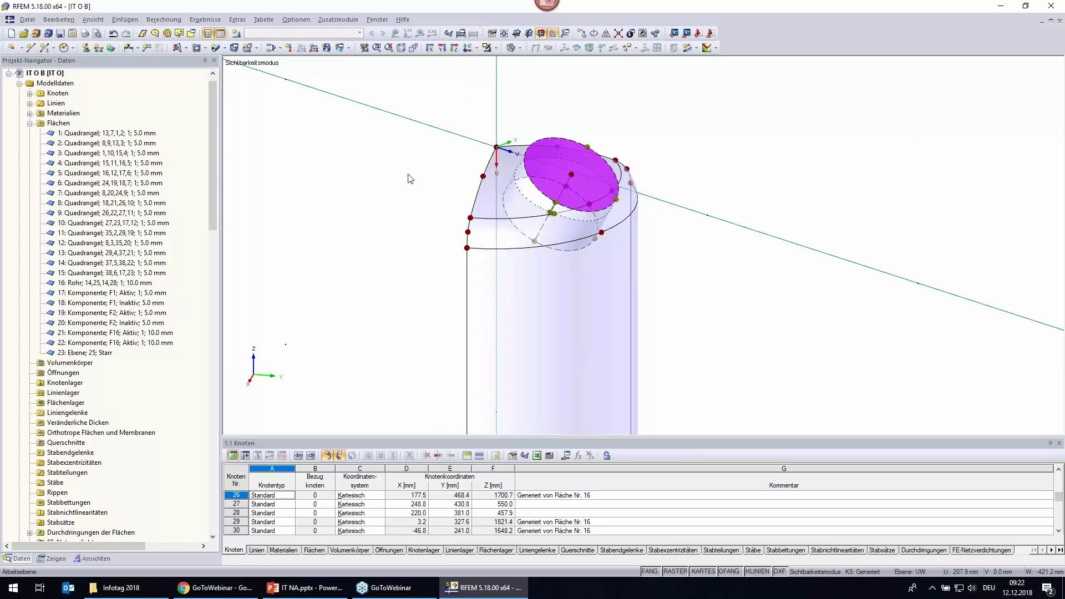
Reset visibility mode so the whole tank model is shown again.
{"action": "left_click", "coordinate": [495, 48]}
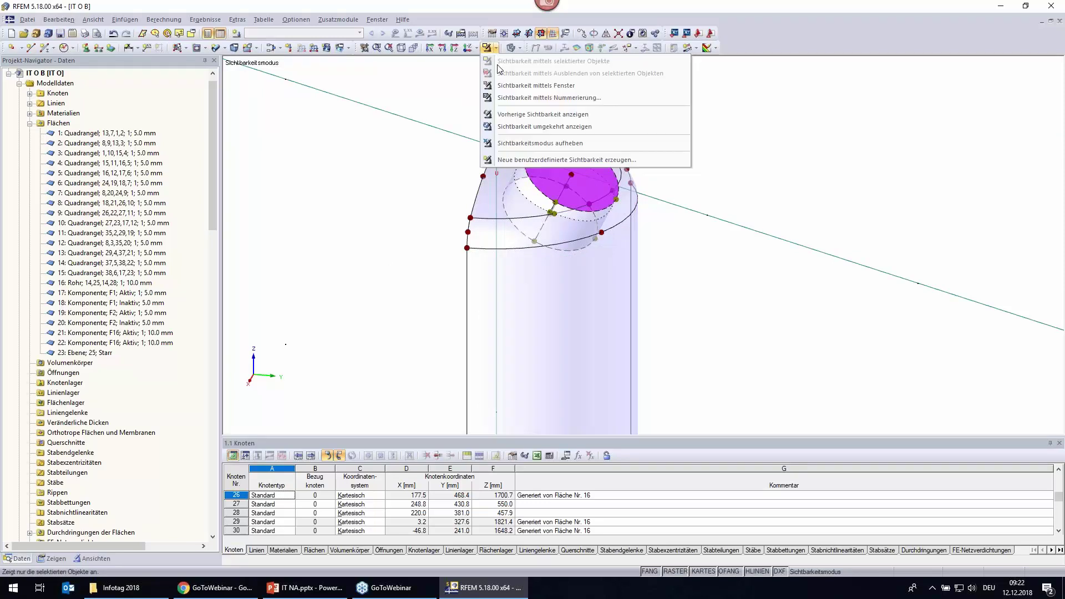
{"action": "left_click", "coordinate": [504, 142]}
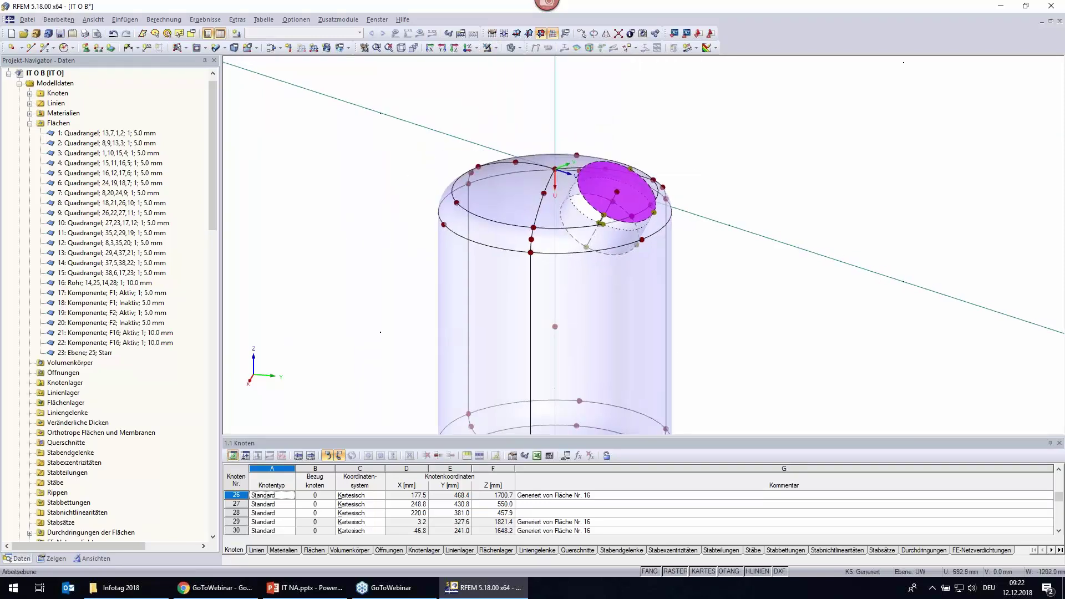
{"action": "middle_click_drag", "start_coordinate": [352, 253], "coordinate": [479, 190], "text": "ctrl"}
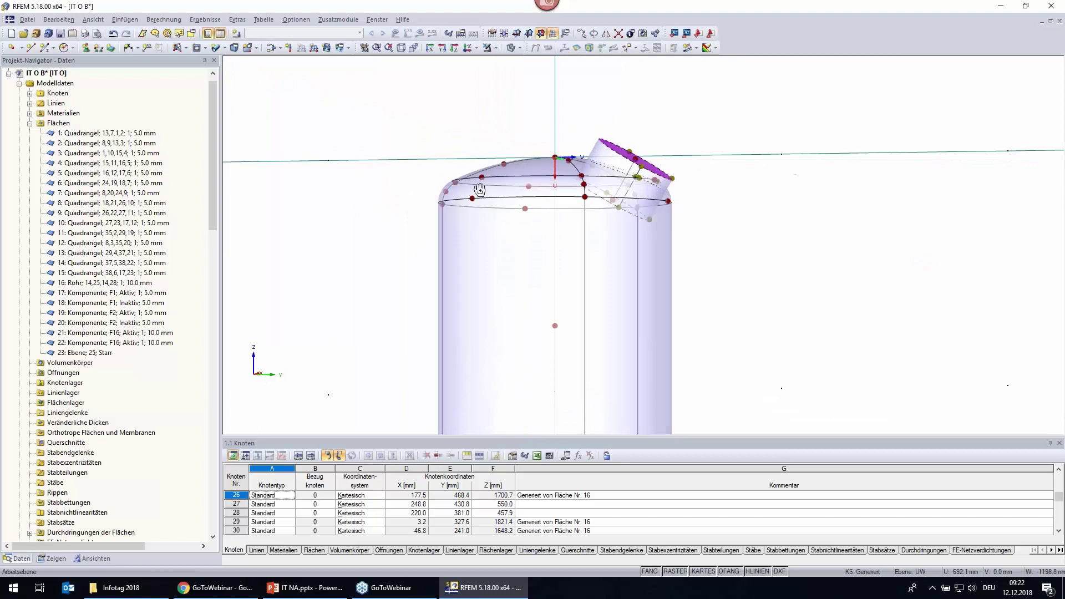
From top view, show only the surfaces away from the nozzle, then return to isometric.
{"action": "left_click", "coordinate": [454, 48]}
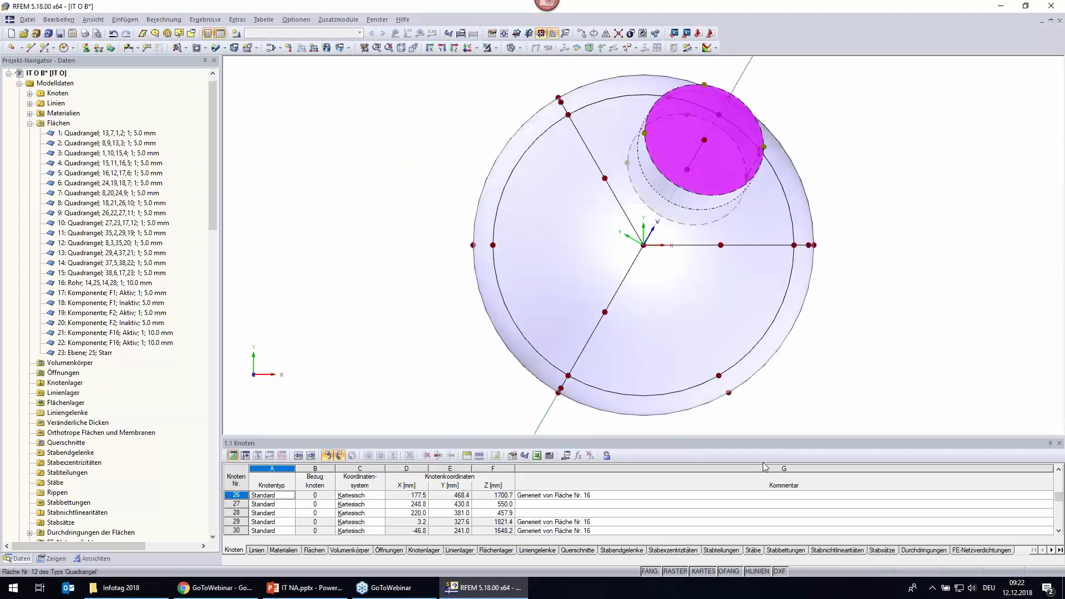
{"action": "left_click_drag", "start_coordinate": [789, 421], "coordinate": [406, 293]}
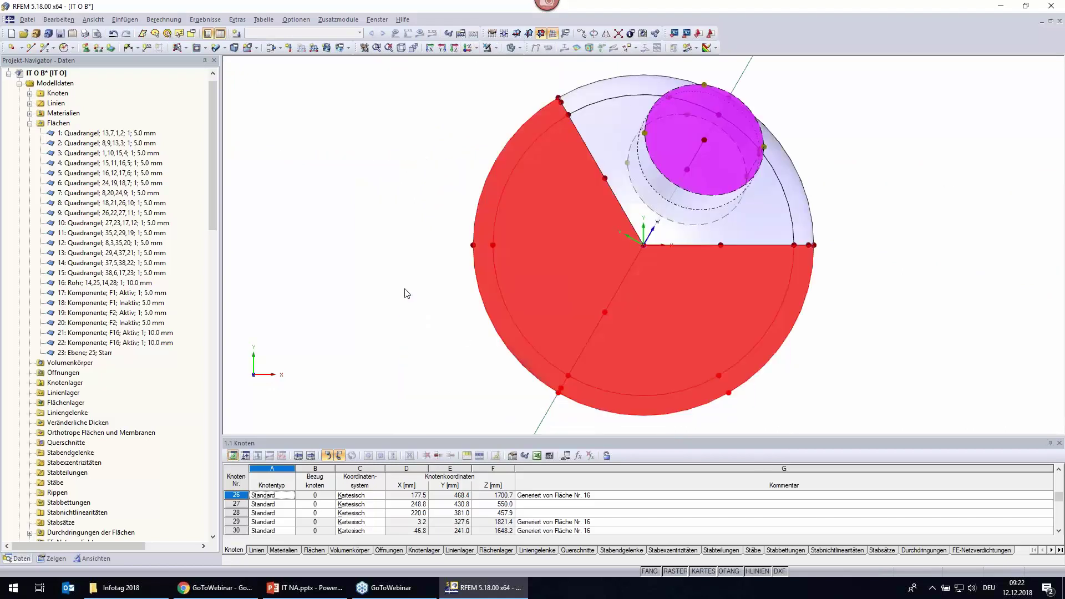
{"action": "left_click", "coordinate": [489, 51]}
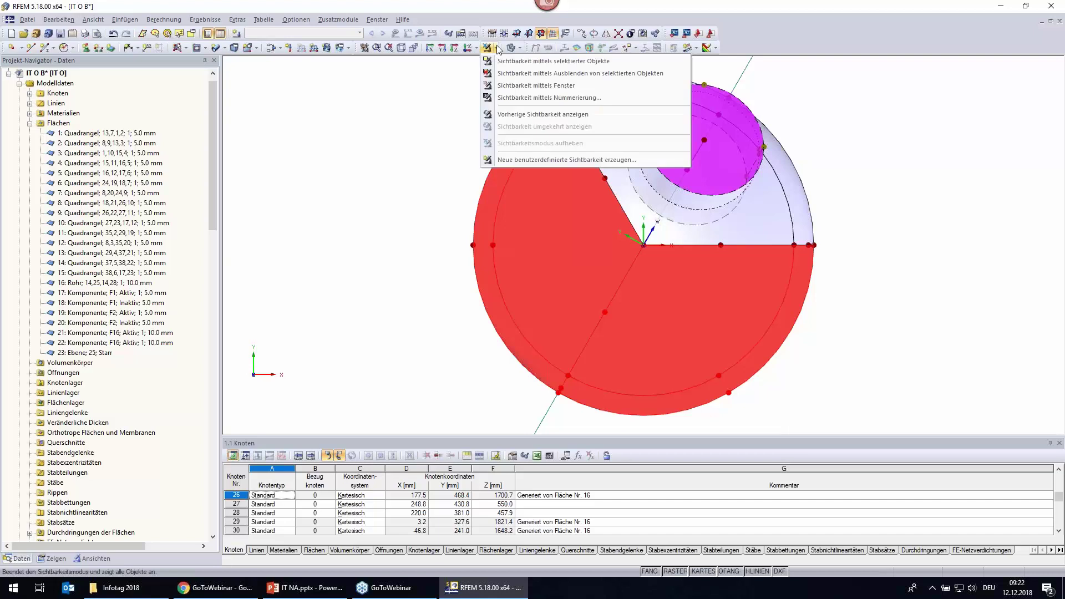
{"action": "left_click", "coordinate": [502, 60]}
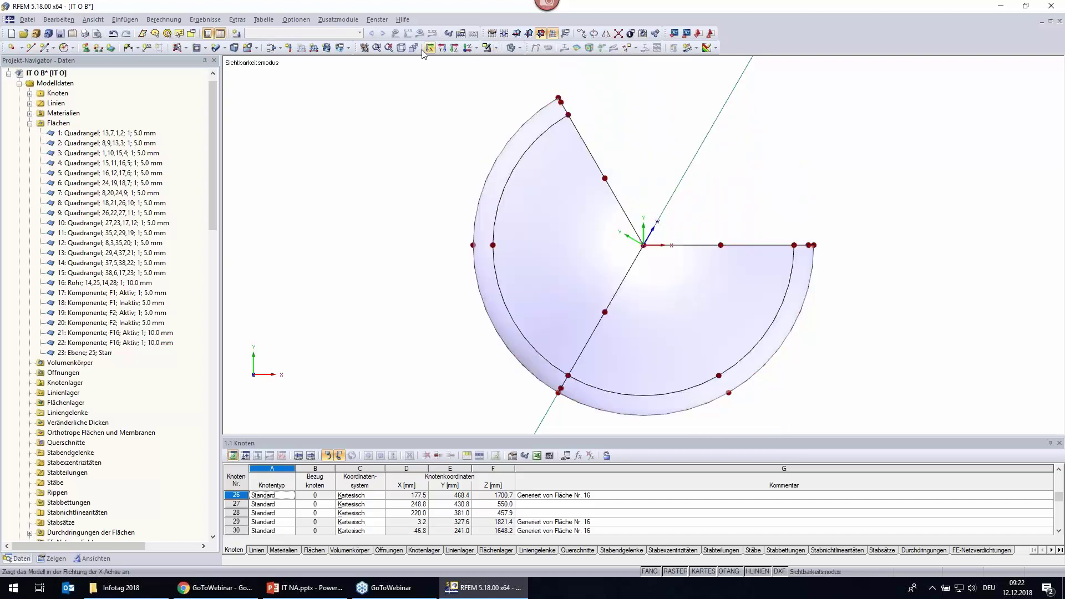
{"action": "left_click", "coordinate": [400, 48]}
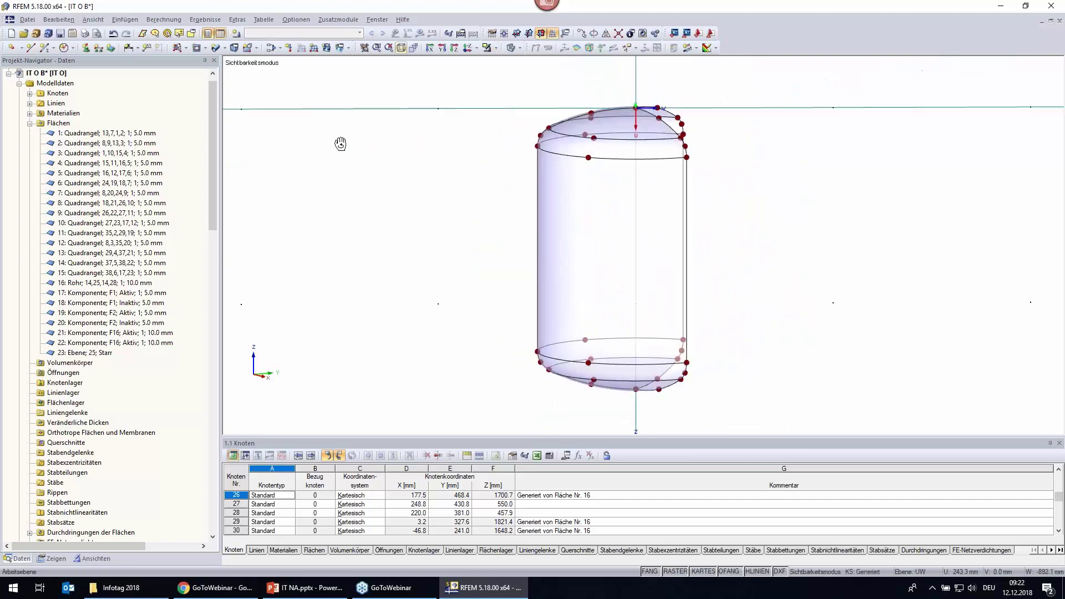
{"action": "middle_click_drag", "start_coordinate": [340, 143], "coordinate": [588, 300], "text": "ctrl"}
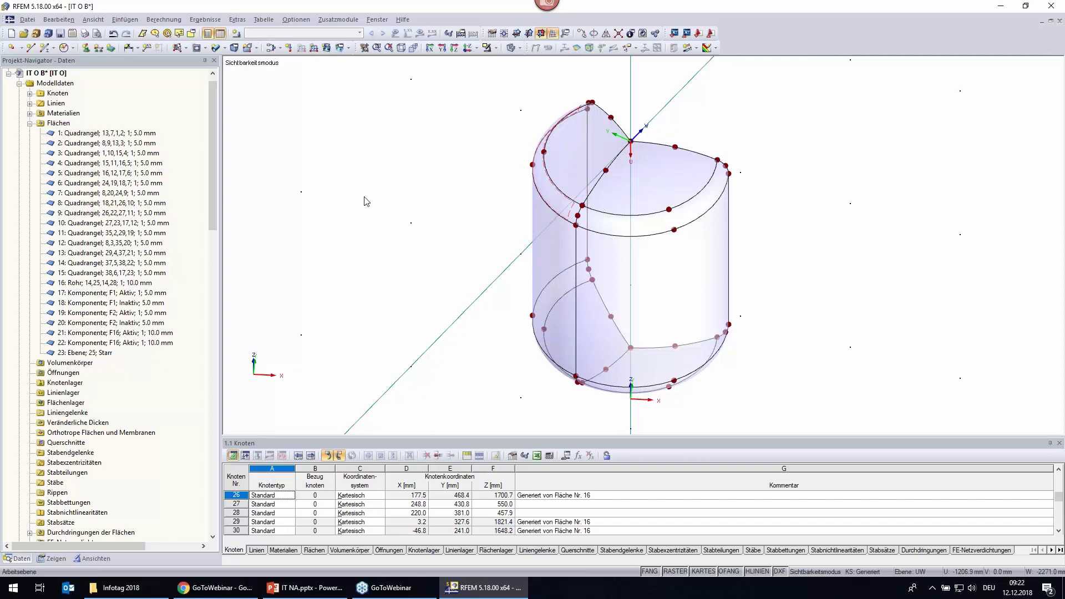
Select crown node 8 at the head's top centre and open its Move/Copy dialog.
{"action": "mouse_move", "coordinate": [365, 202]}
{"action": "middle_mouse_down", "text": "ctrl"}
{"action": "mouse_move", "coordinate": [352, 209]}
{"action": "mouse_move", "coordinate": [392, 237]}
{"action": "mouse_move", "coordinate": [492, 228]}
{"action": "mouse_move", "coordinate": [573, 192]}
{"action": "middle_mouse_up", "text": "ctrl"}
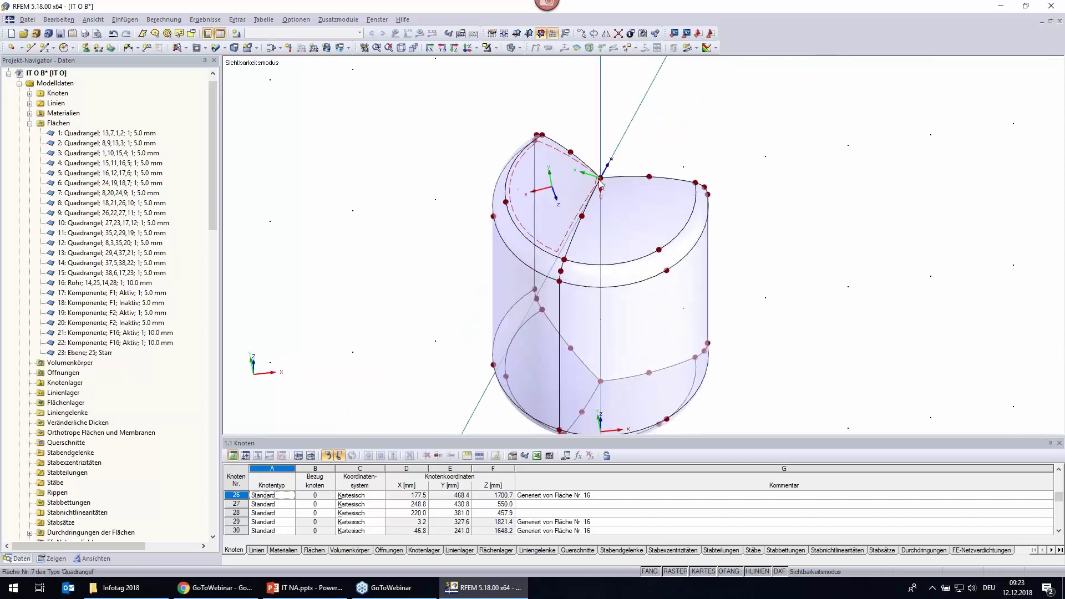
{"action": "scroll", "coordinate": [600, 180], "scroll_direction": "up", "scroll_amount": 2}
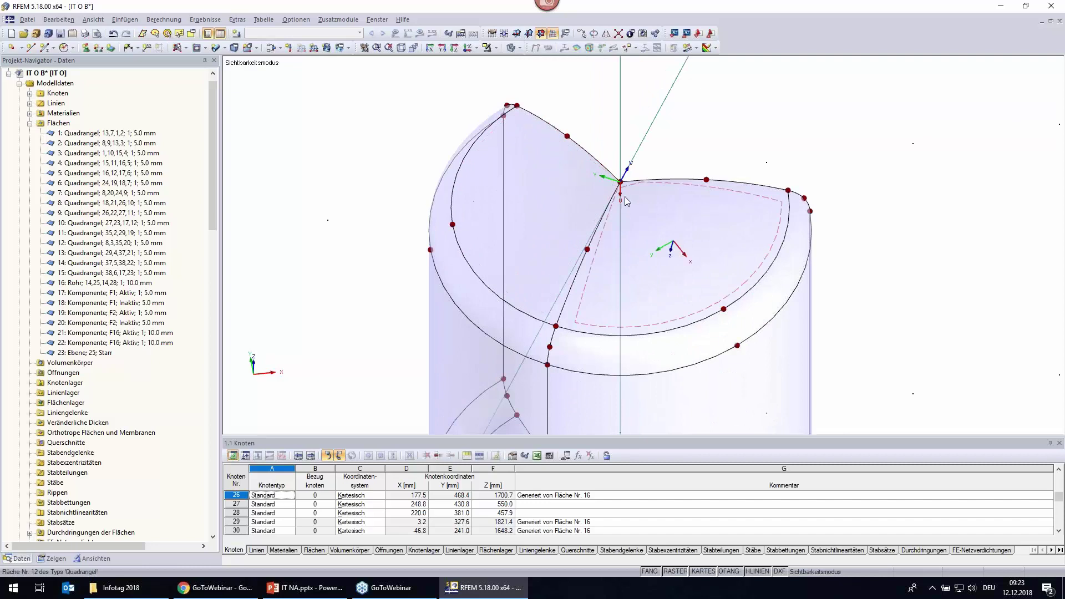
{"action": "left_click", "coordinate": [620, 182]}
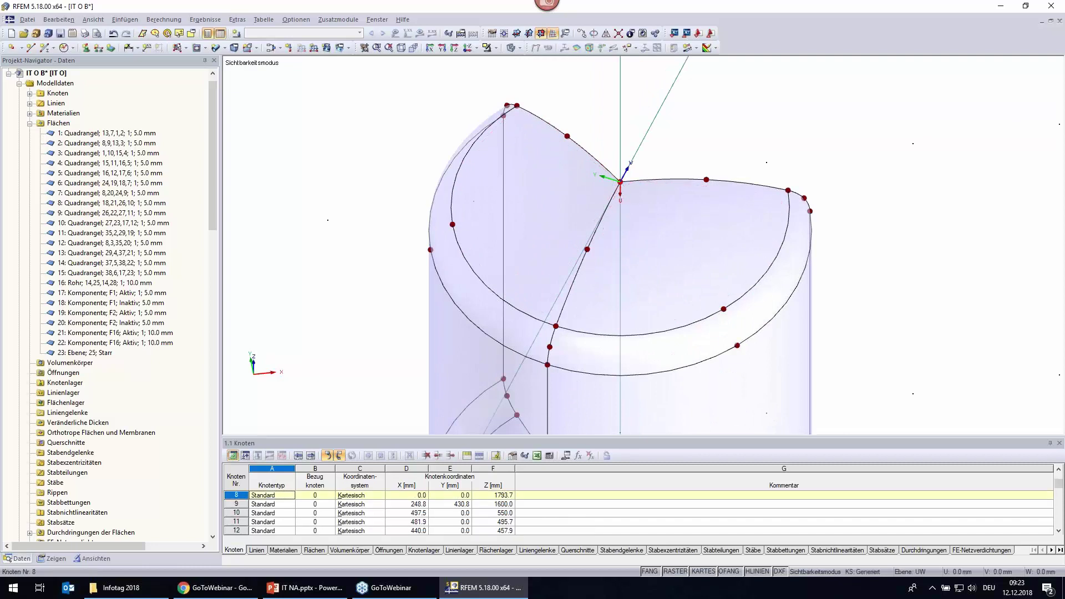
{"action": "right_click", "coordinate": [621, 184]}
{"action": "left_click", "coordinate": [695, 234]}
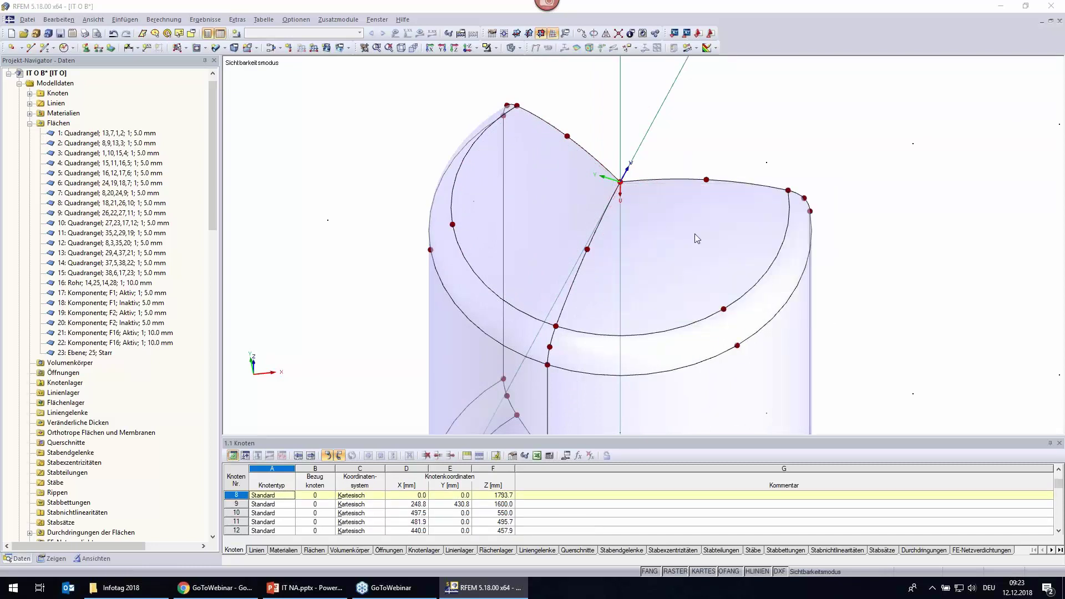
{"action": "left_click_drag", "start_coordinate": [530, 148], "coordinate": [878, 113]}
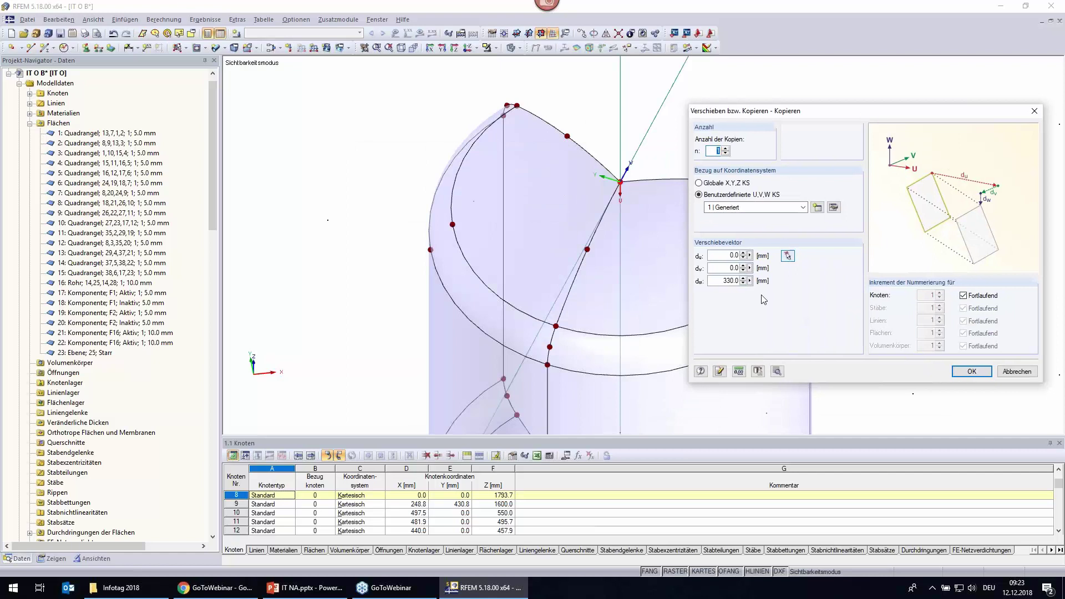
Copy node 8 once with dv = 300 mm and dw = 0 in user system 1.
{"action": "left_click", "coordinate": [718, 267]}
{"action": "type", "text": "3"}
{"action": "key", "text": "Tab"}
{"action": "type", "text": "0"}
{"action": "left_click", "coordinate": [977, 371]}
{"action": "mouse_move", "coordinate": [935, 356]}
{"action": "middle_mouse_down", "text": "ctrl"}
{"action": "mouse_move", "coordinate": [838, 152]}
{"action": "mouse_move", "coordinate": [1003, 230]}
{"action": "mouse_move", "coordinate": [804, 260]}
{"action": "middle_mouse_up", "text": "ctrl"}
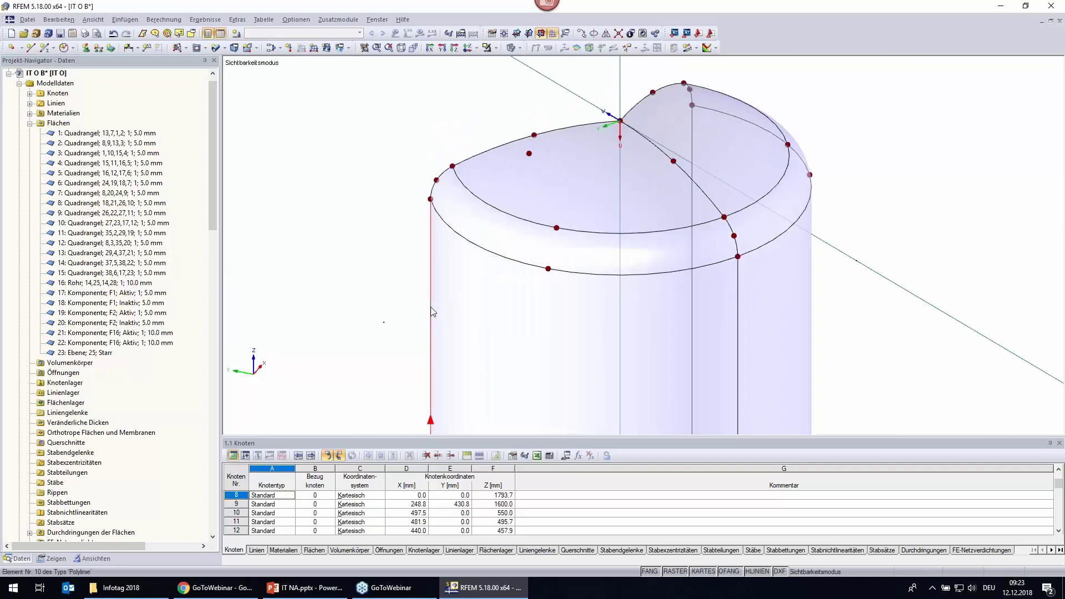
Run the connect-lines function and delete the stray node above the head.
{"action": "key", "text": "Insert"}
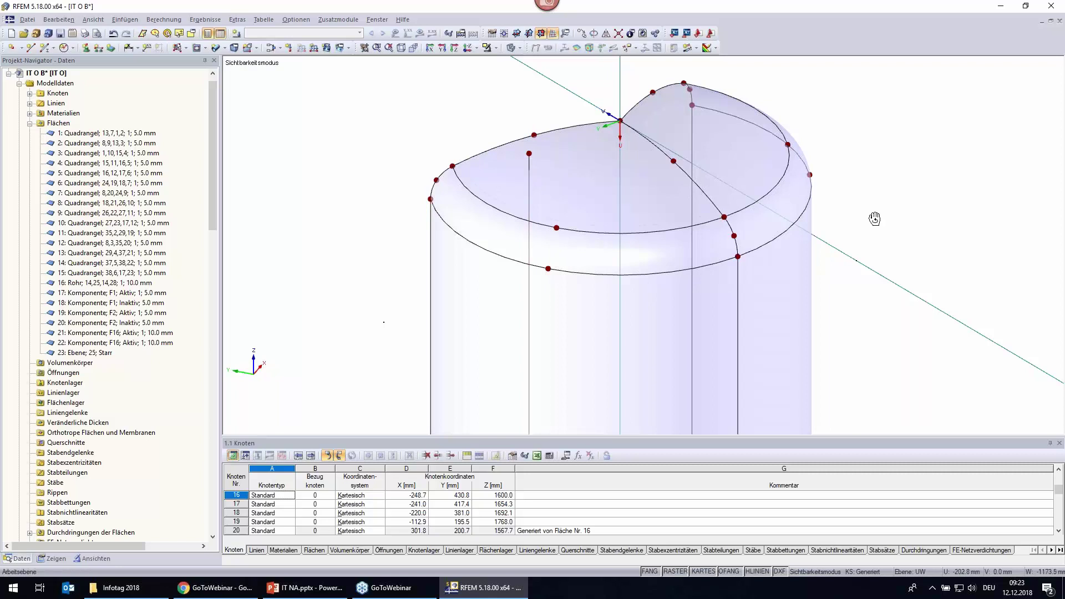
{"action": "middle_click_drag", "start_coordinate": [874, 218], "coordinate": [713, 126], "text": "ctrl"}
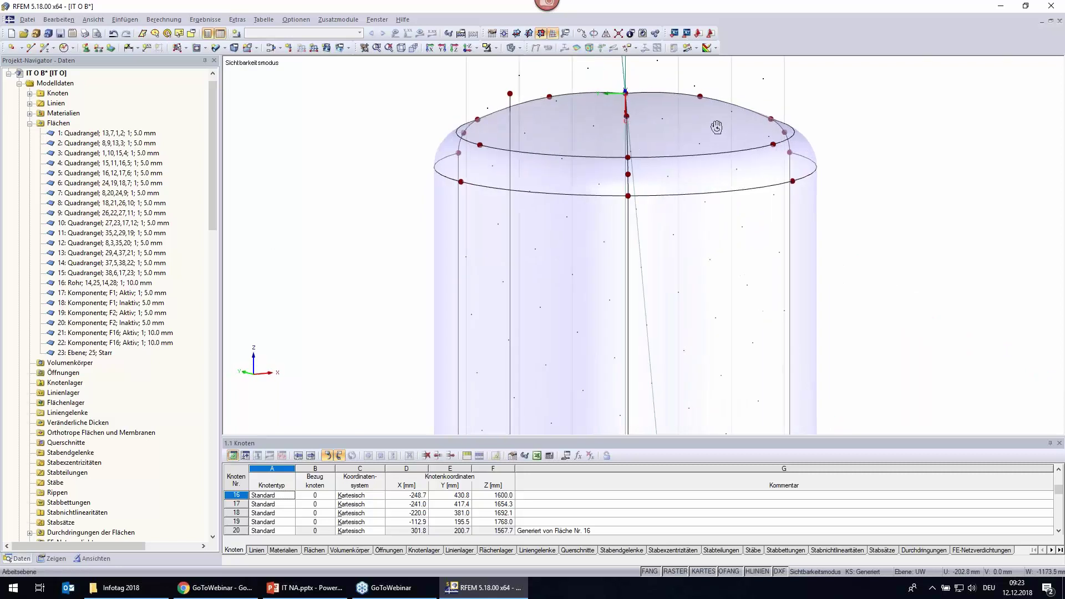
{"action": "left_click", "coordinate": [617, 35]}
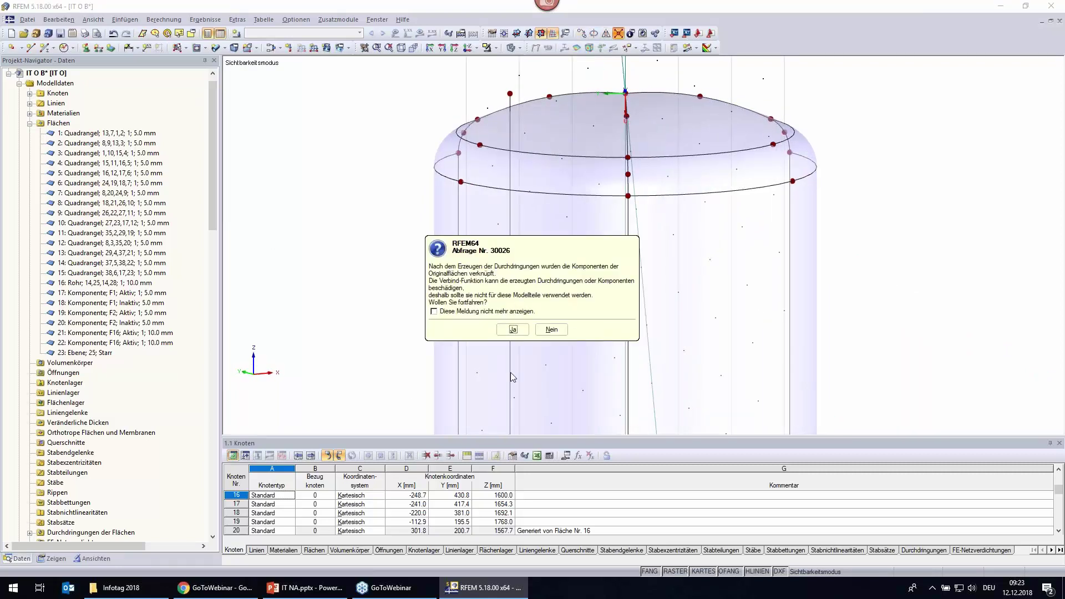
{"action": "left_click", "coordinate": [512, 329]}
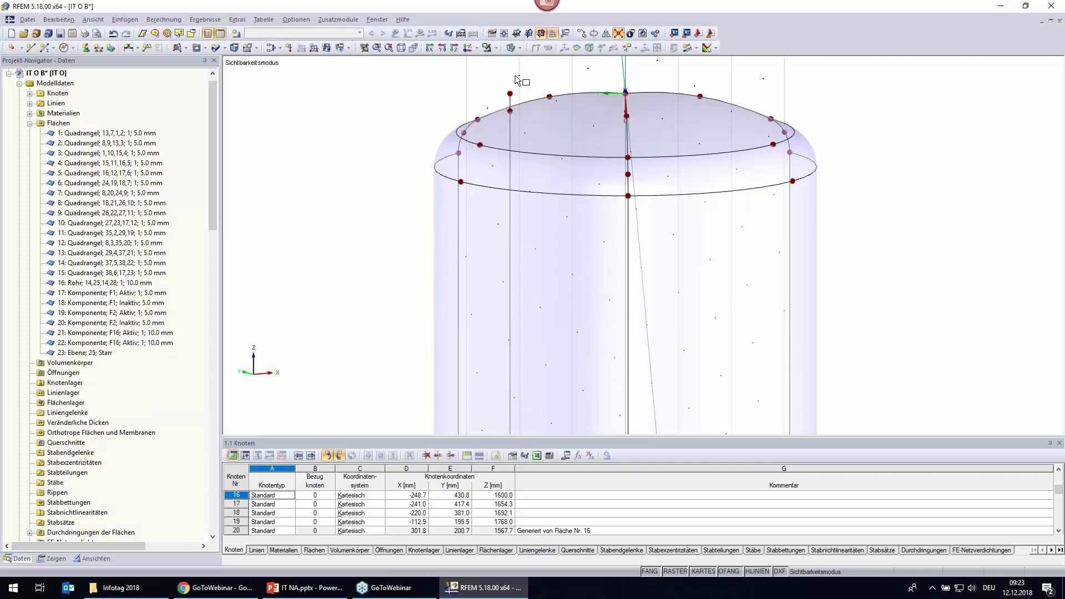
{"action": "left_click", "coordinate": [510, 93]}
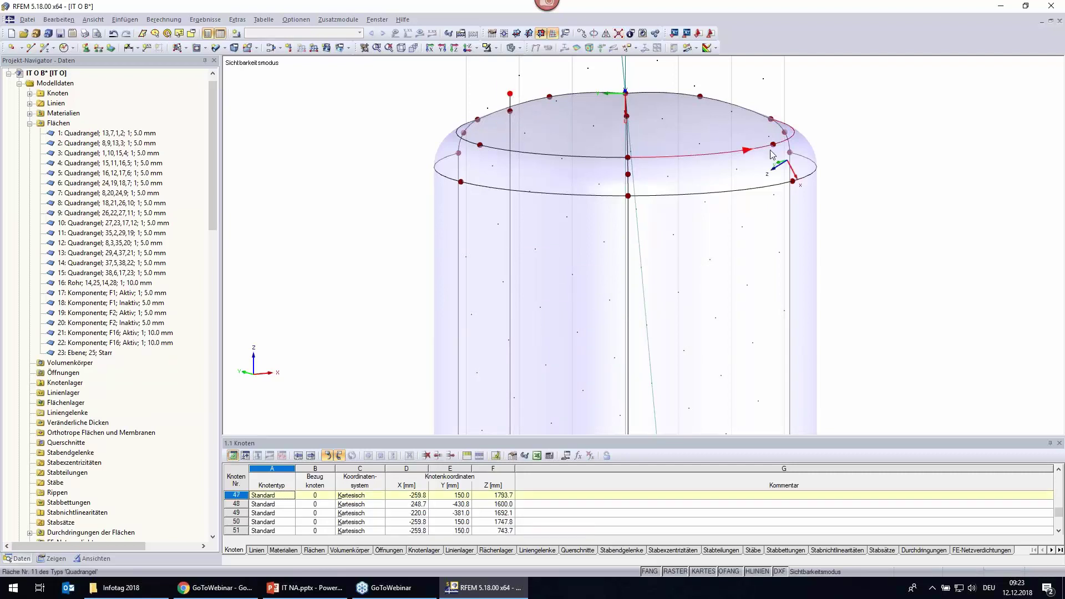
{"action": "key", "text": "Delete"}
Zoom in on the cylinder top and select node 50 near the top head.
{"action": "scroll", "coordinate": [533, 119], "scroll_direction": "down", "scroll_amount": 5}
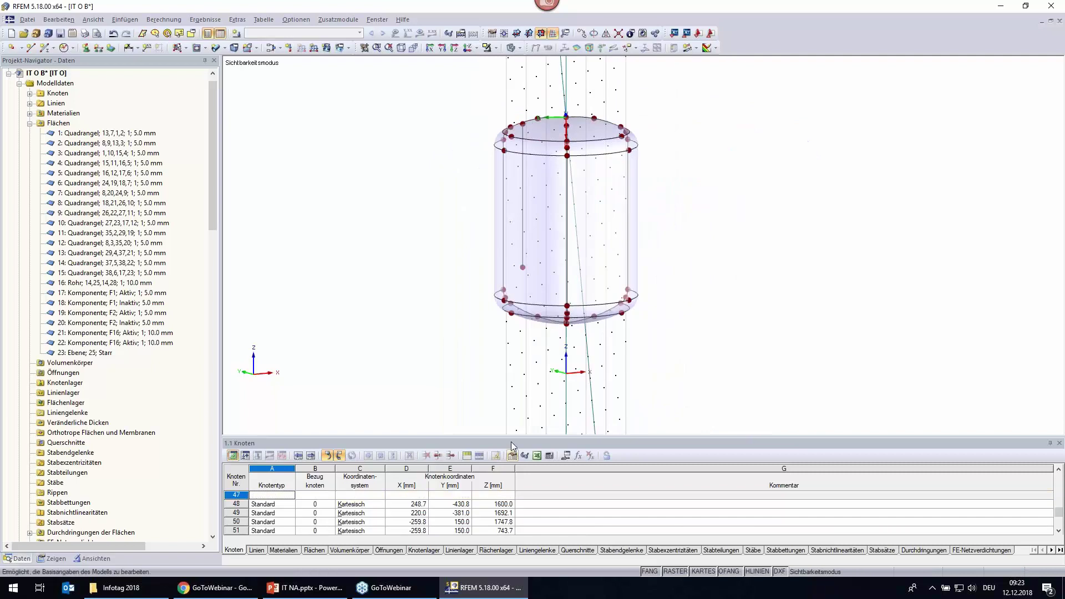
{"action": "left_click", "coordinate": [523, 268]}
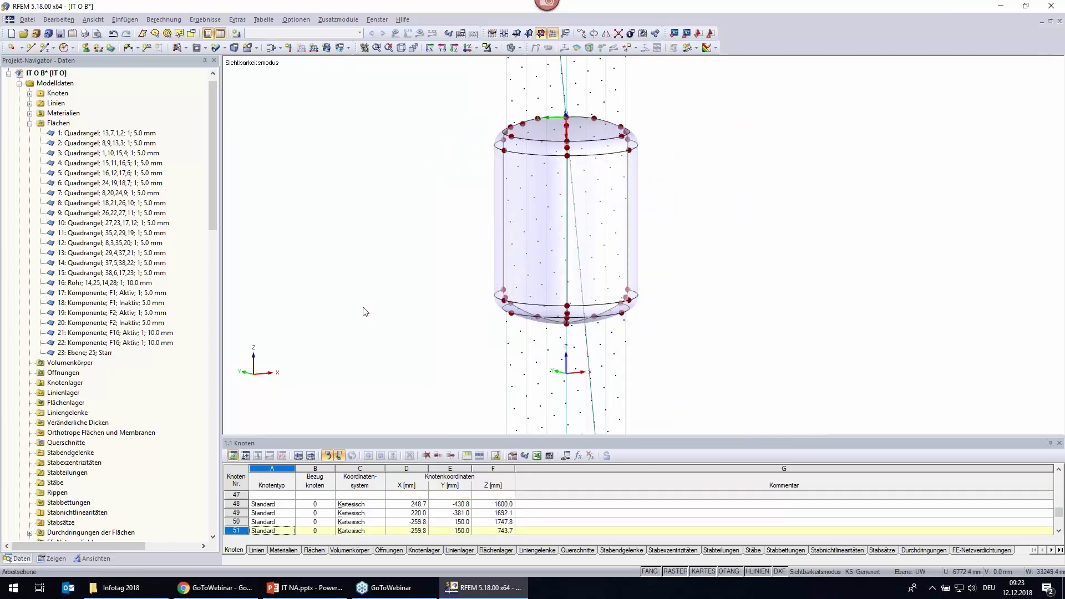
{"action": "mouse_move", "coordinate": [364, 239]}
{"action": "middle_mouse_down", "text": "ctrl"}
{"action": "mouse_move", "coordinate": [381, 321]}
{"action": "mouse_move", "coordinate": [403, 351]}
{"action": "middle_mouse_up", "text": "ctrl"}
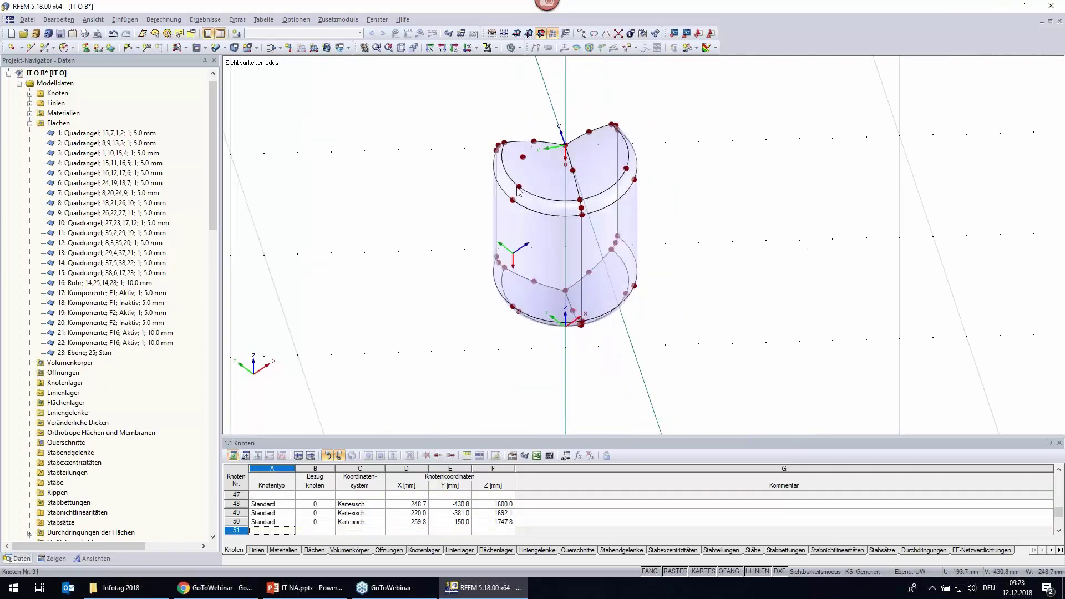
{"action": "scroll", "coordinate": [524, 167], "scroll_direction": "up", "scroll_amount": 2}
{"action": "scroll", "coordinate": [527, 144], "scroll_direction": "up", "scroll_amount": 1}
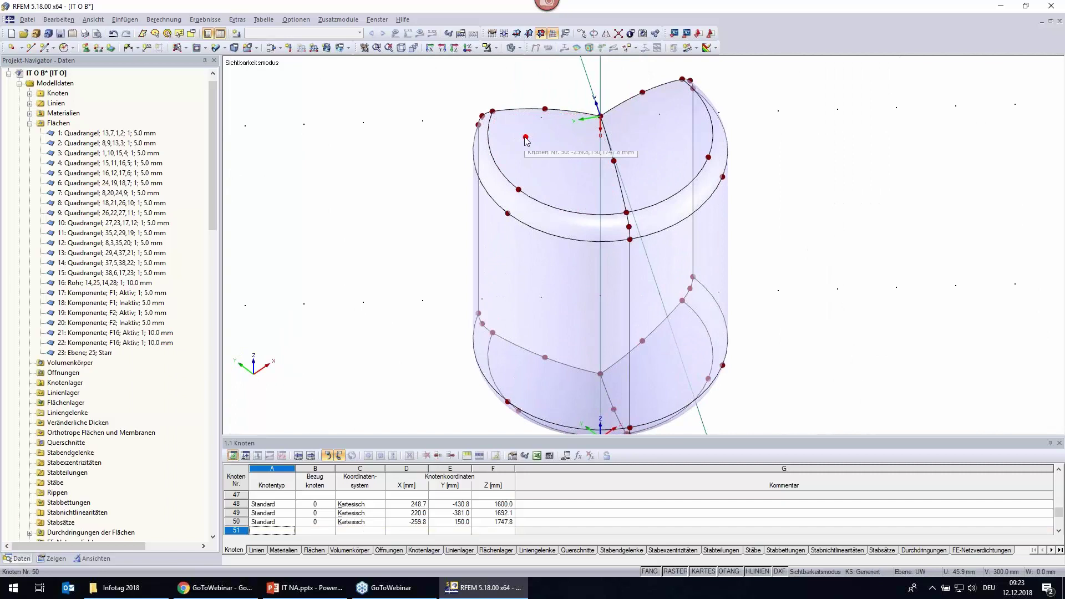
{"action": "left_click", "coordinate": [526, 138]}
Copy node 50 once, du = 120 mm in system '1 | Generiert', creating node 51.
{"action": "right_click", "coordinate": [526, 140]}
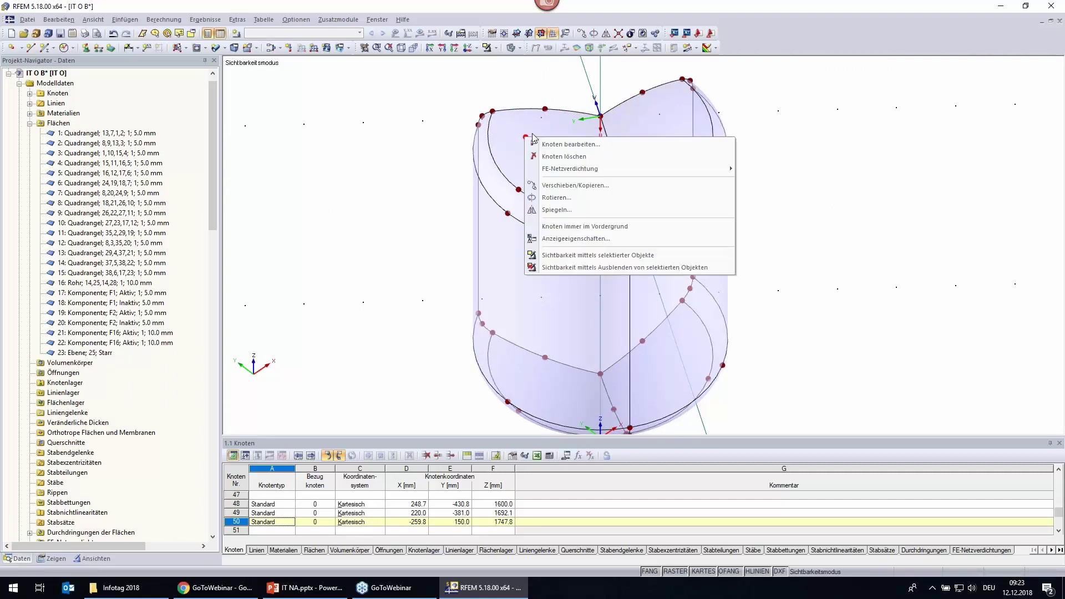
{"action": "left_click", "coordinate": [601, 186]}
{"action": "left_click_drag", "start_coordinate": [564, 156], "coordinate": [861, 105]}
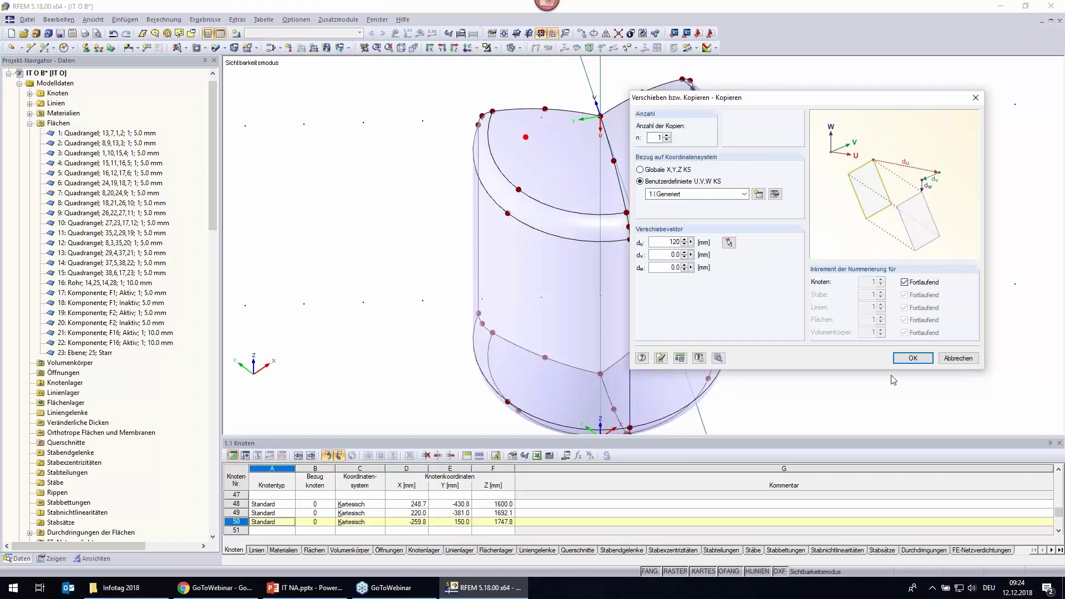
{"action": "left_click", "coordinate": [912, 357]}
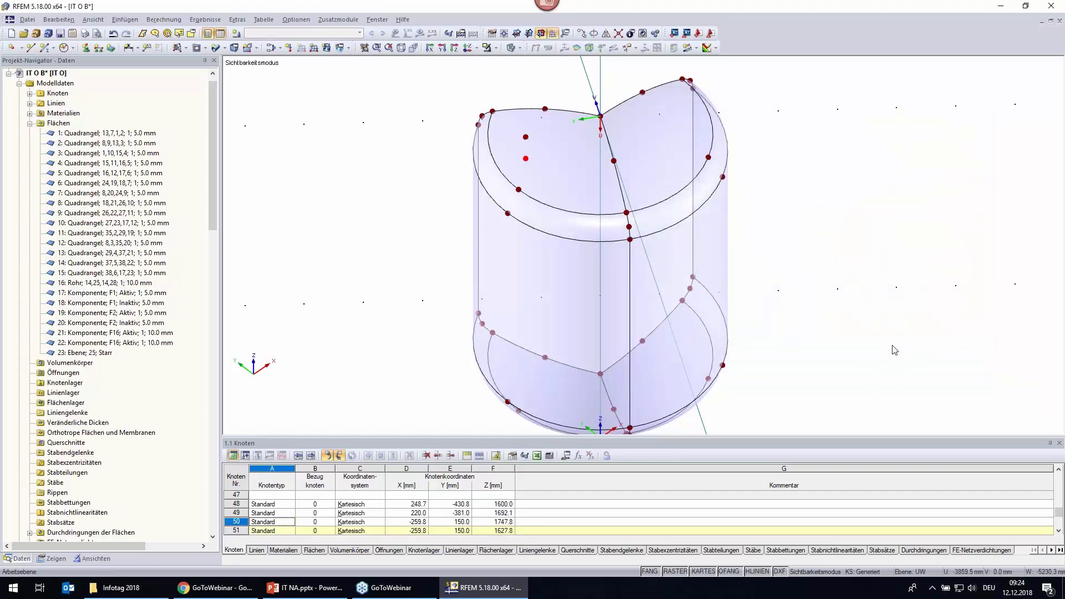
{"action": "middle_click_drag", "start_coordinate": [867, 316], "coordinate": [851, 198], "text": "ctrl"}
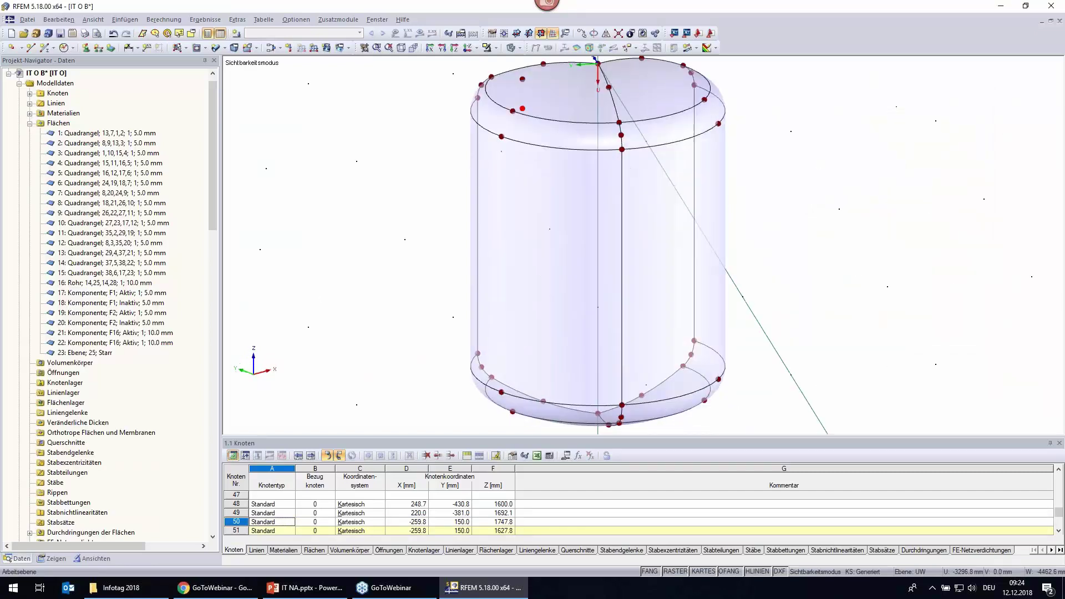
Zoom and orbit to a side-on view of the top head, checking copied node 51.
{"action": "scroll", "coordinate": [533, 187], "scroll_direction": "up", "scroll_amount": 2}
{"action": "middle_click_drag", "start_coordinate": [538, 216], "coordinate": [533, 188]}
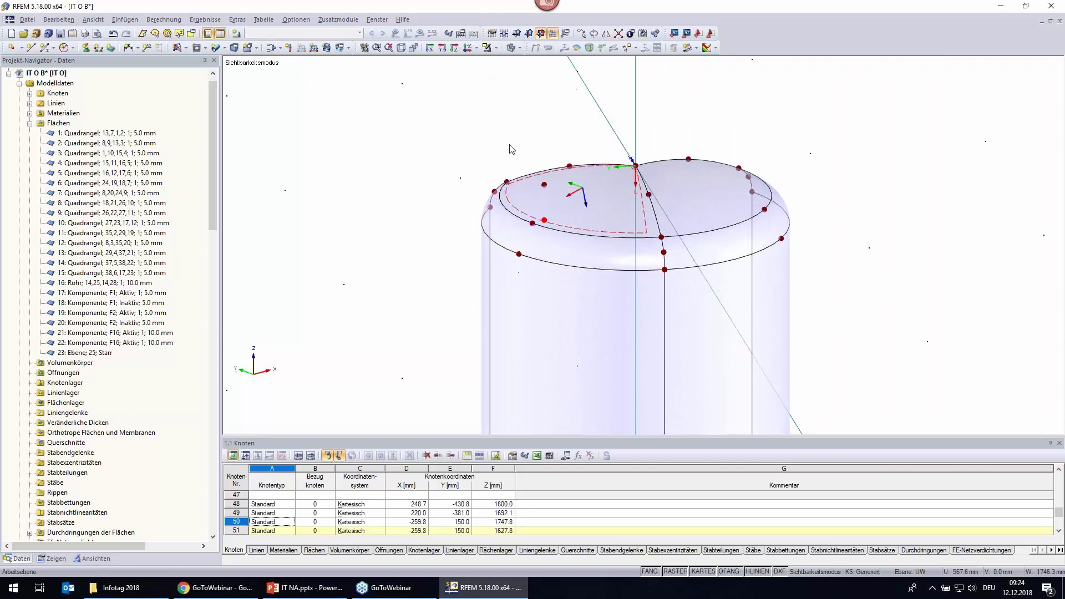
{"action": "left_click", "coordinate": [544, 184]}
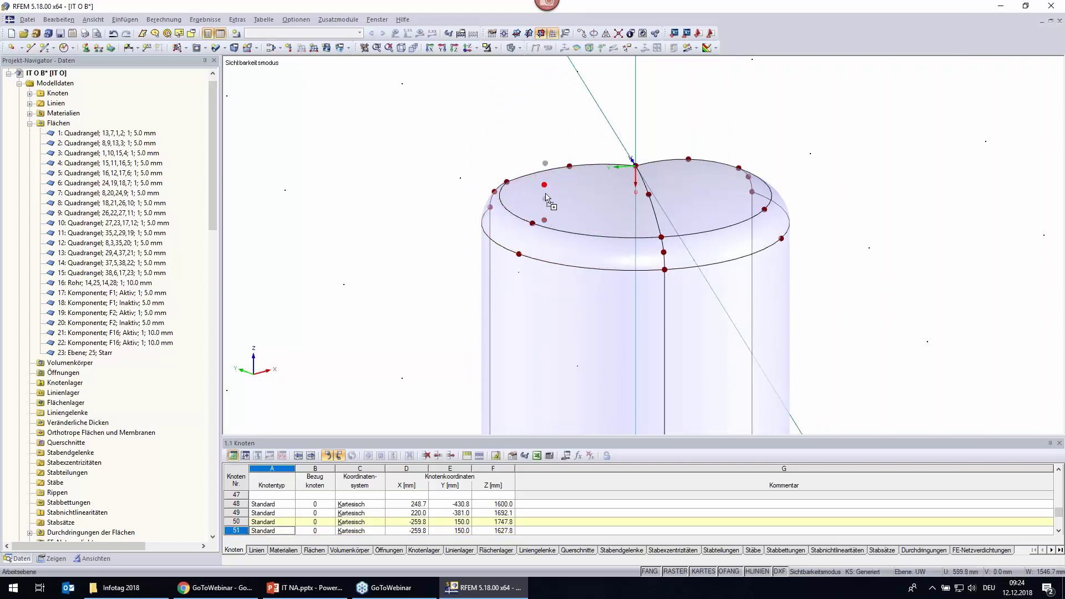
{"action": "left_click", "coordinate": [544, 221]}
{"action": "mouse_move", "coordinate": [865, 355]}
{"action": "middle_mouse_down", "text": "ctrl"}
{"action": "mouse_move", "coordinate": [781, 361]}
{"action": "mouse_move", "coordinate": [585, 194]}
{"action": "middle_mouse_up", "text": "ctrl"}
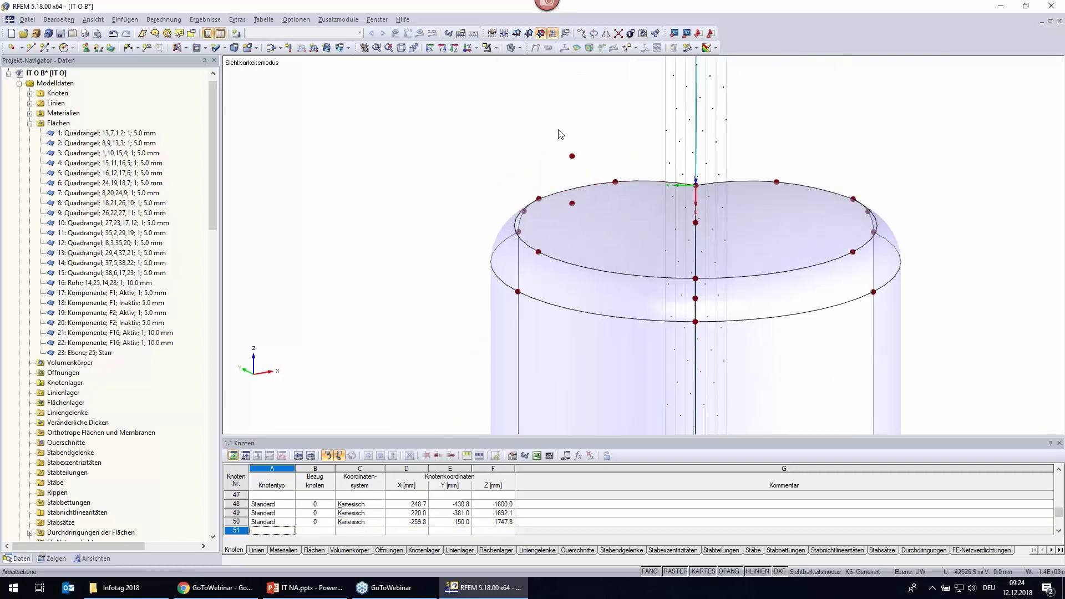
{"action": "middle_click_drag", "start_coordinate": [560, 134], "coordinate": [549, 143], "text": "ctrl"}
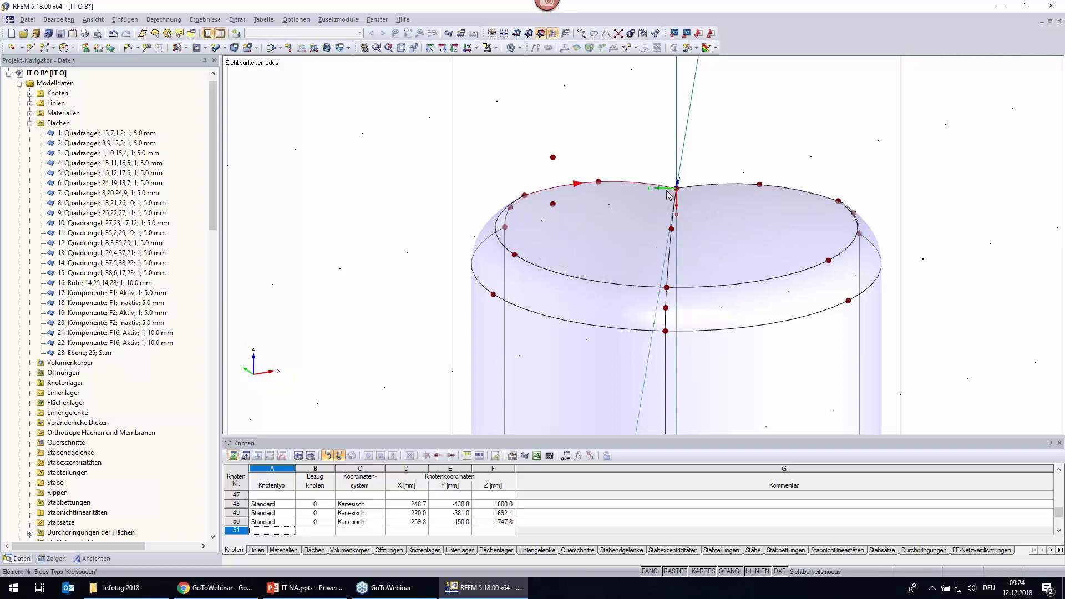
Move the work plane origin to the copied node above the head and use the UV plane.
{"action": "left_click", "coordinate": [504, 33]}
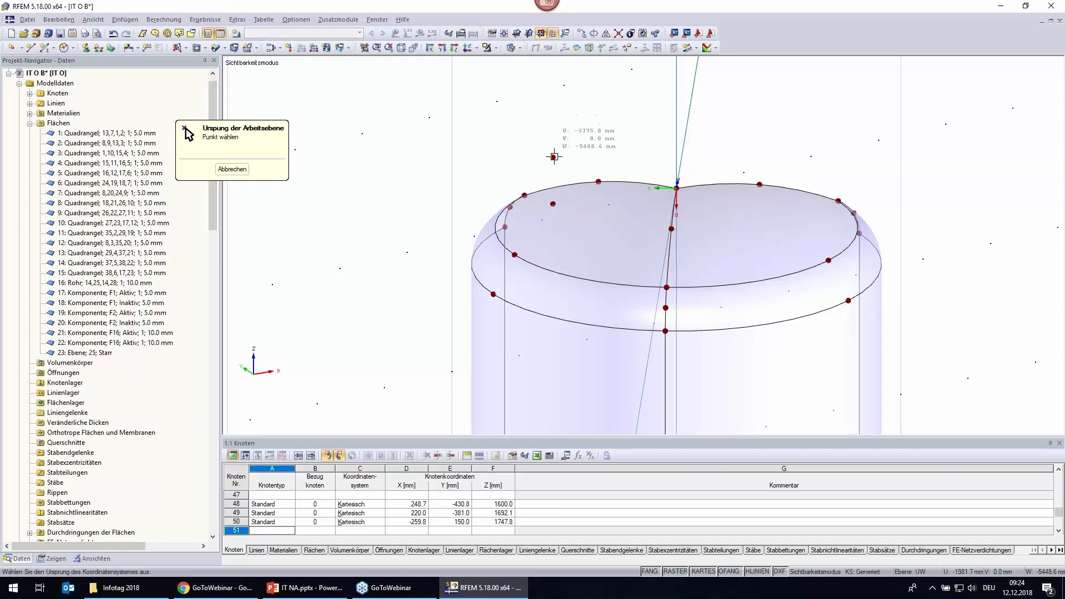
{"action": "left_click", "coordinate": [552, 157]}
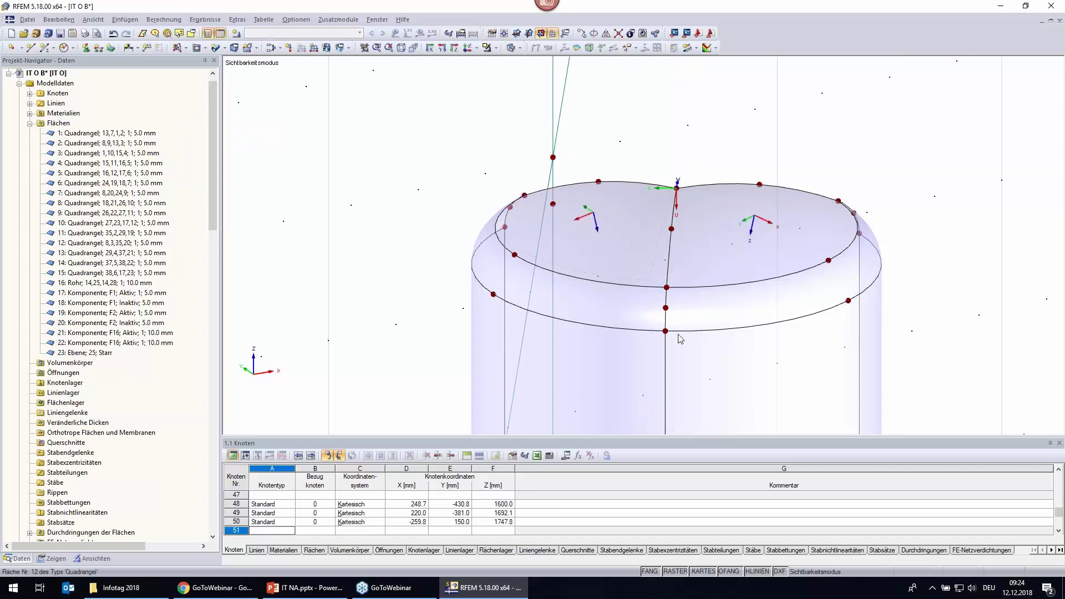
{"action": "left_click", "coordinate": [530, 34]}
{"action": "left_click", "coordinate": [517, 34]}
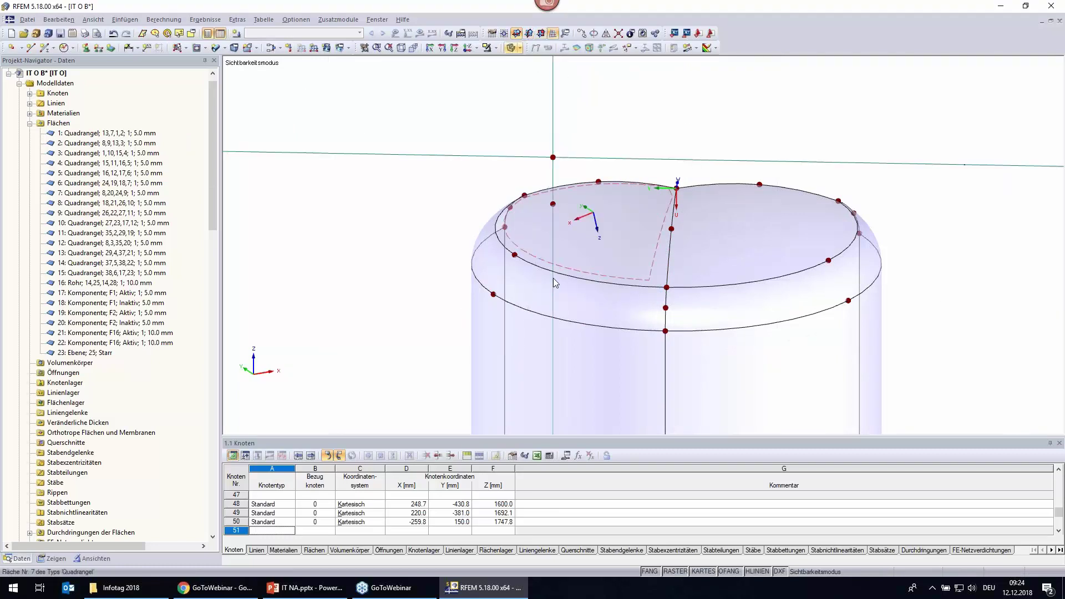
{"action": "mouse_move", "coordinate": [554, 278]}
{"action": "middle_mouse_down", "text": "ctrl"}
{"action": "mouse_move", "coordinate": [477, 238]}
{"action": "mouse_move", "coordinate": [852, 197]}
{"action": "mouse_move", "coordinate": [866, 179]}
{"action": "mouse_move", "coordinate": [494, 173]}
{"action": "mouse_move", "coordinate": [569, 169]}
{"action": "middle_mouse_up", "text": "ctrl"}
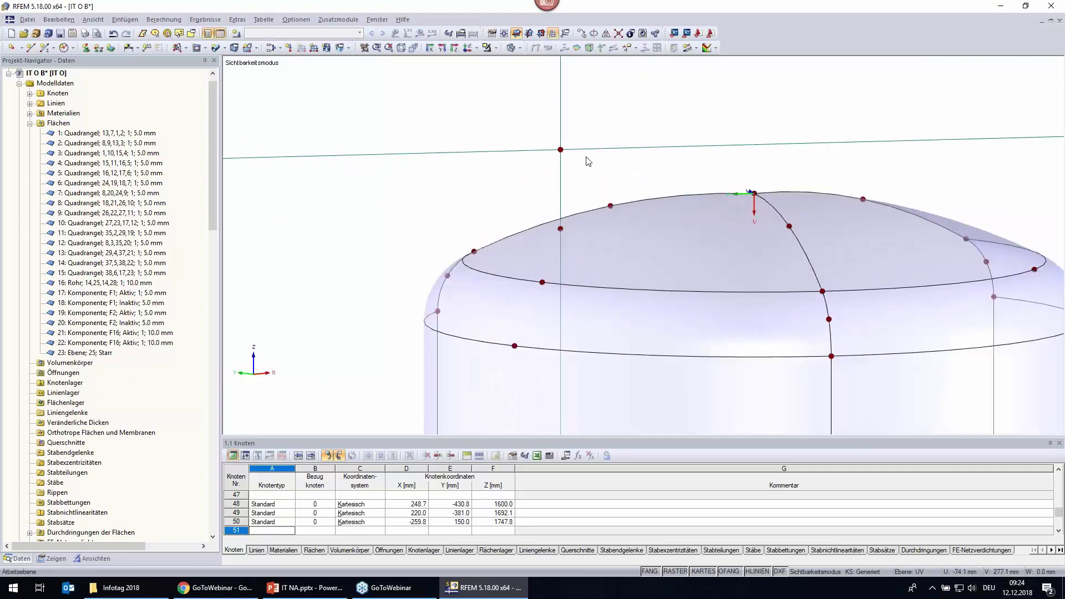
Draw a 10 mm radius circle centred on the node above the top head.
{"action": "left_click", "coordinate": [64, 47]}
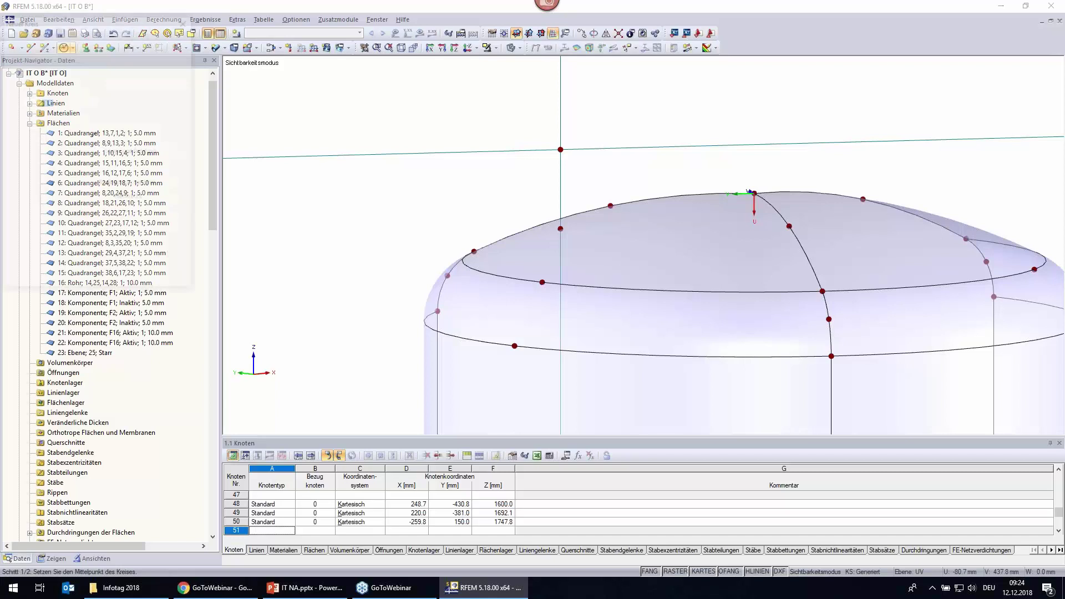
{"action": "left_click", "coordinate": [560, 150]}
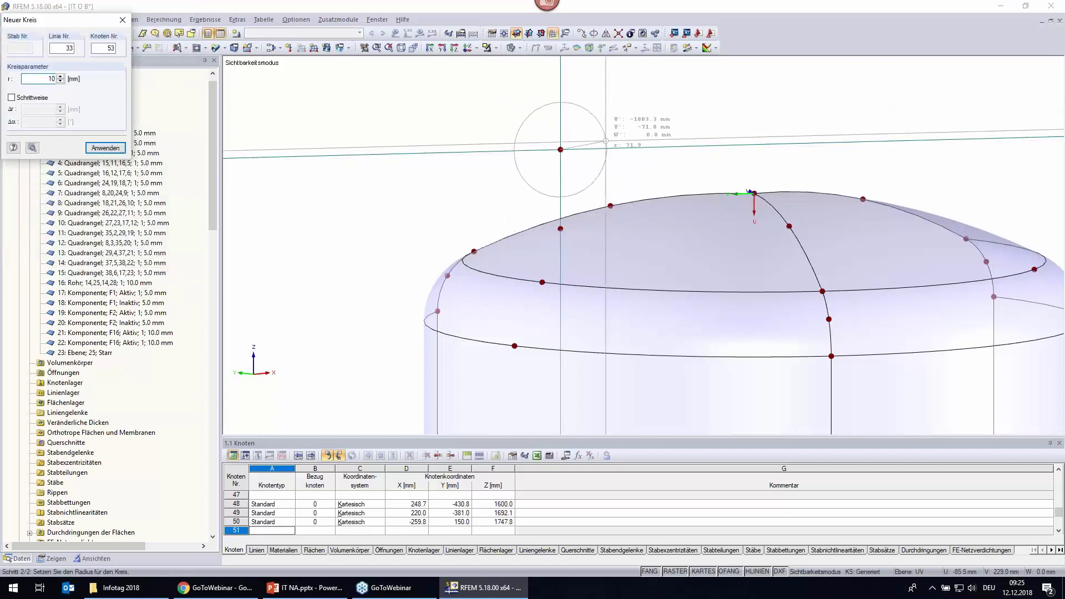
{"action": "key", "text": "Return"}
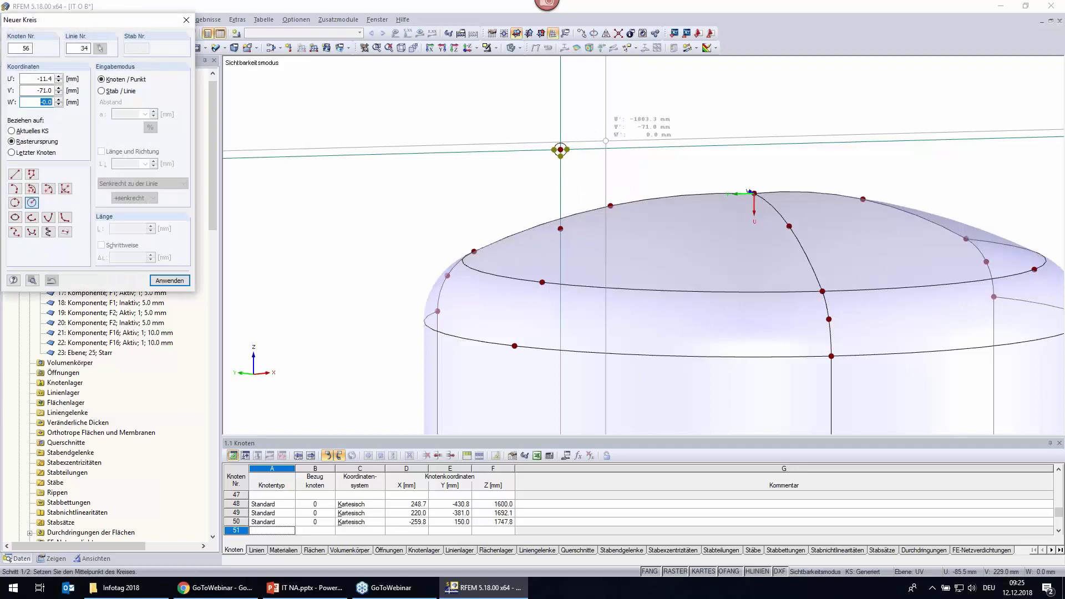
{"action": "scroll", "coordinate": [560, 147], "scroll_direction": "up", "scroll_amount": 1}
{"action": "scroll", "coordinate": [560, 147], "scroll_direction": "up", "scroll_amount": 1}
Draw a concentric 20 mm radius circle and select node 57 on it.
{"action": "left_click", "coordinate": [561, 145]}
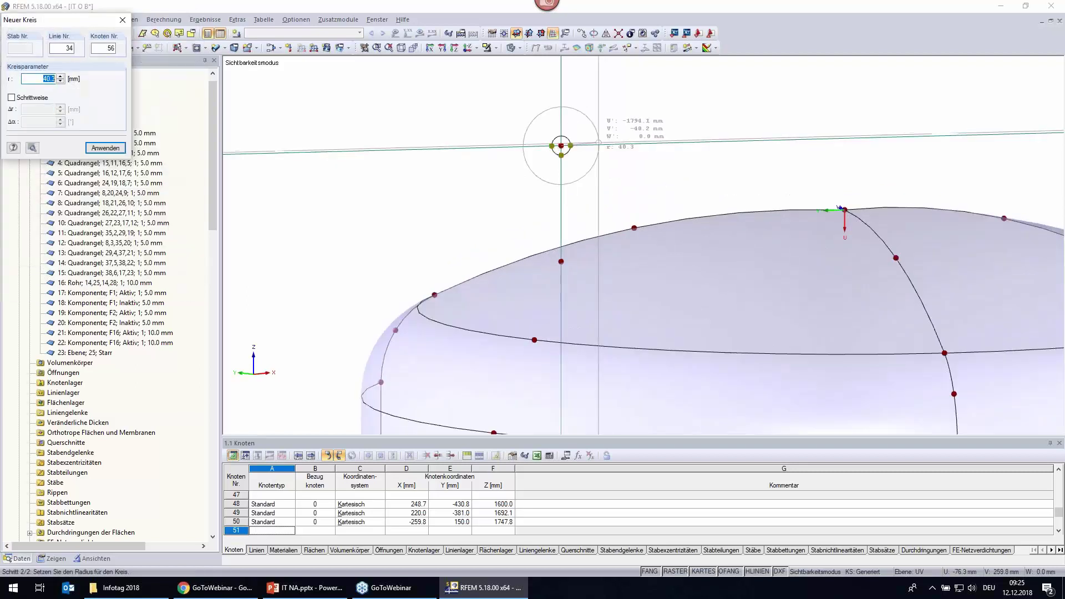
{"action": "key", "text": "Return"}
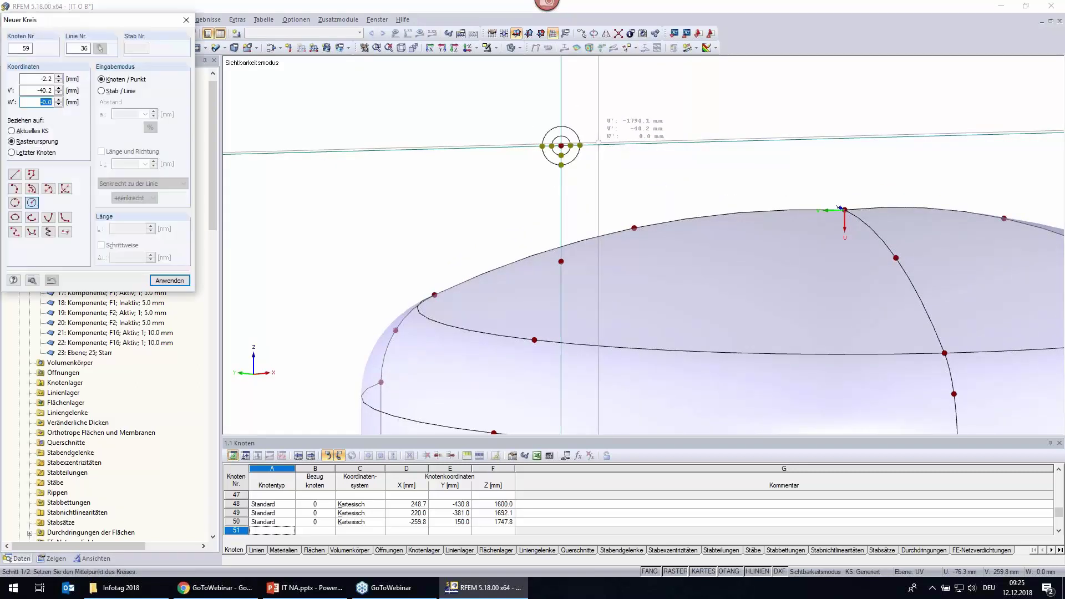
{"action": "key", "text": "Escape"}
{"action": "middle_click_drag", "start_coordinate": [595, 168], "coordinate": [474, 215], "text": "ctrl"}
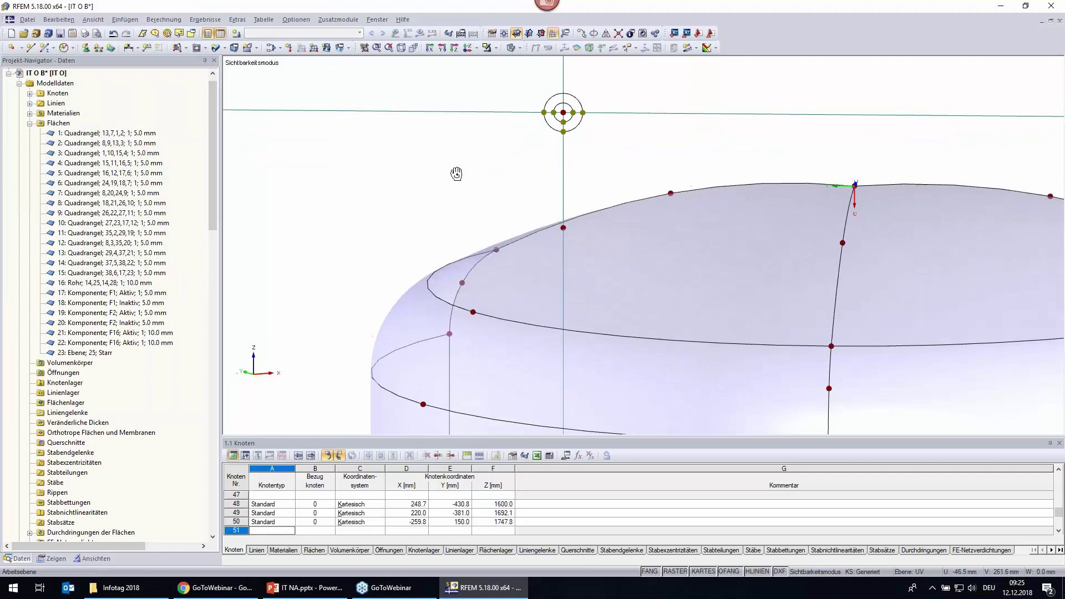
{"action": "scroll", "coordinate": [481, 201], "scroll_direction": "up", "scroll_amount": 1}
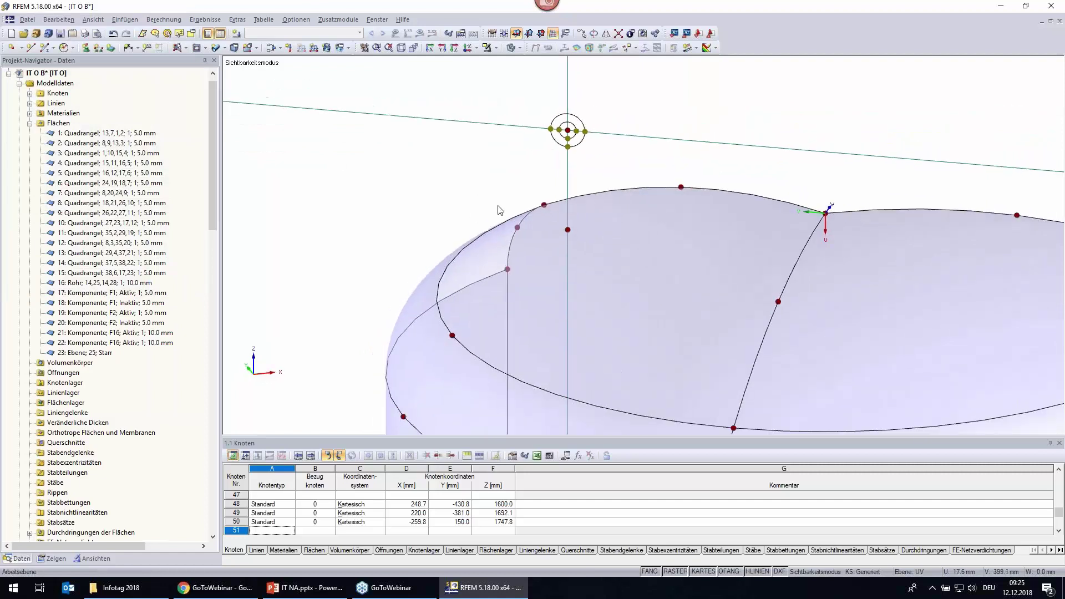
{"action": "scroll", "coordinate": [547, 190], "scroll_direction": "up", "scroll_amount": 1}
{"action": "scroll", "coordinate": [549, 166], "scroll_direction": "up", "scroll_amount": 1}
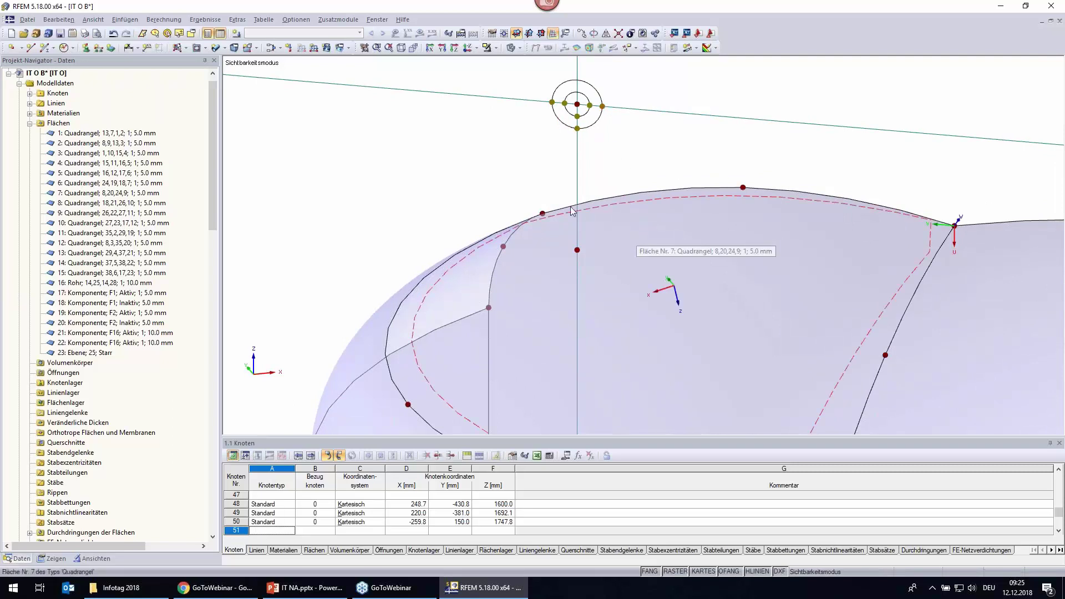
{"action": "left_click", "coordinate": [552, 103]}
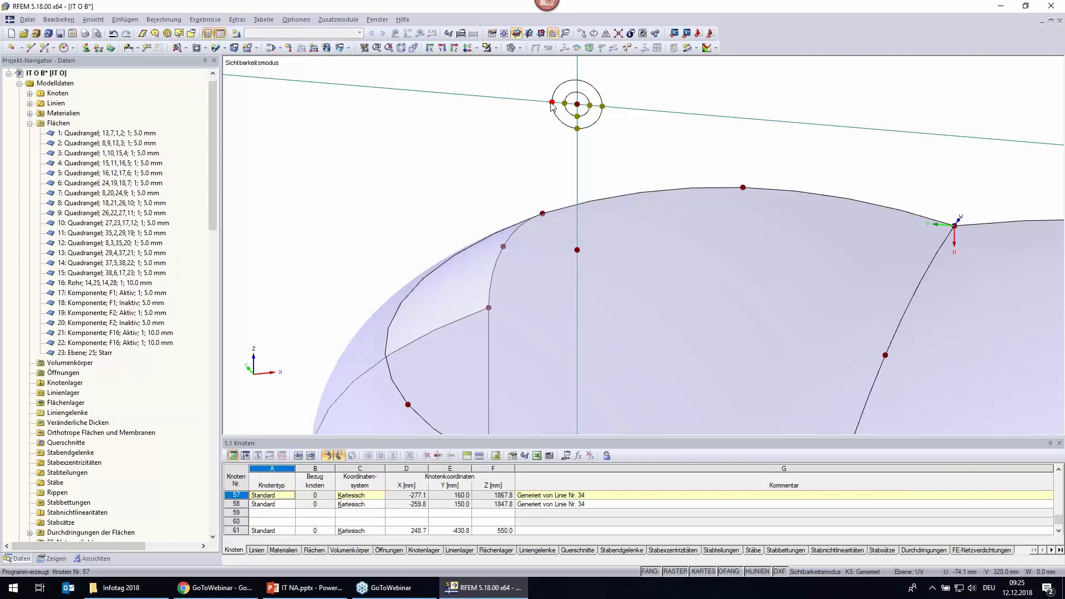
Open the Verschieben bzw. Kopieren dialog for node 57 and move it aside.
{"action": "right_click", "coordinate": [552, 105]}
{"action": "left_click", "coordinate": [587, 153]}
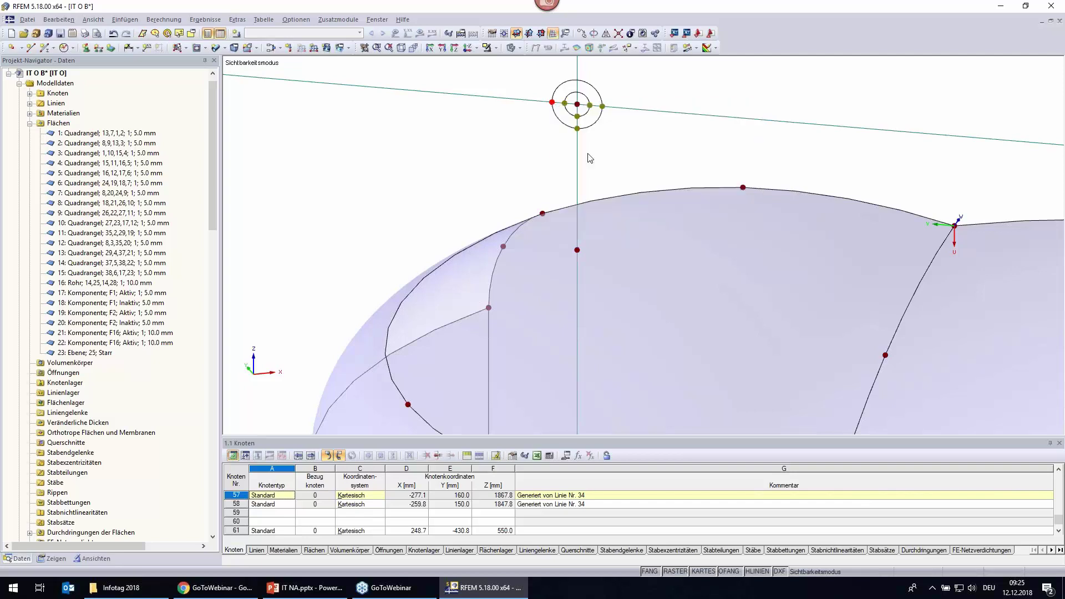
{"action": "left_click_drag", "start_coordinate": [503, 161], "coordinate": [724, 145]}
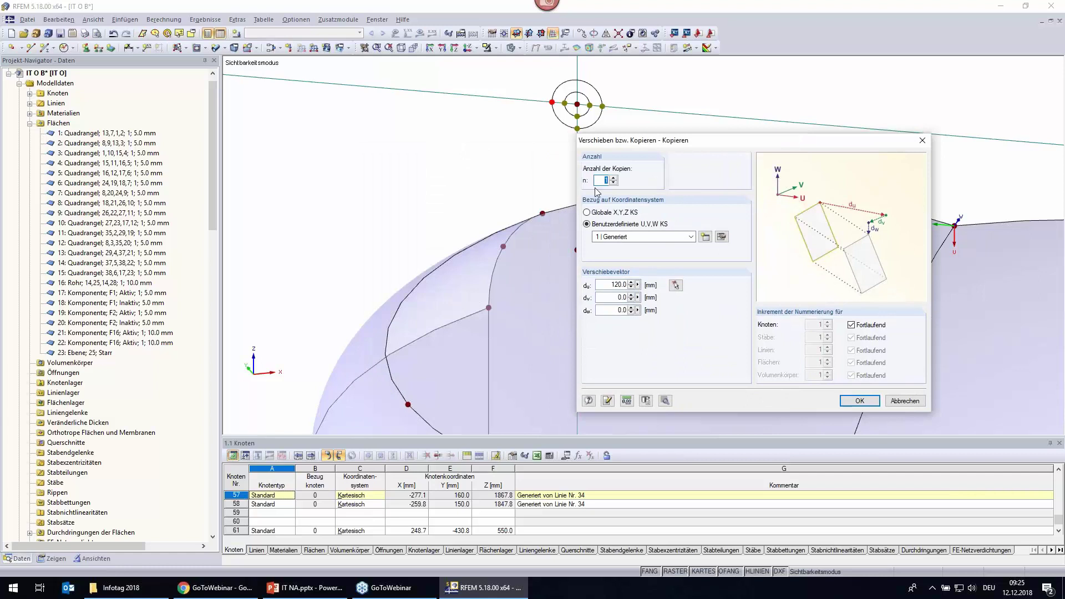
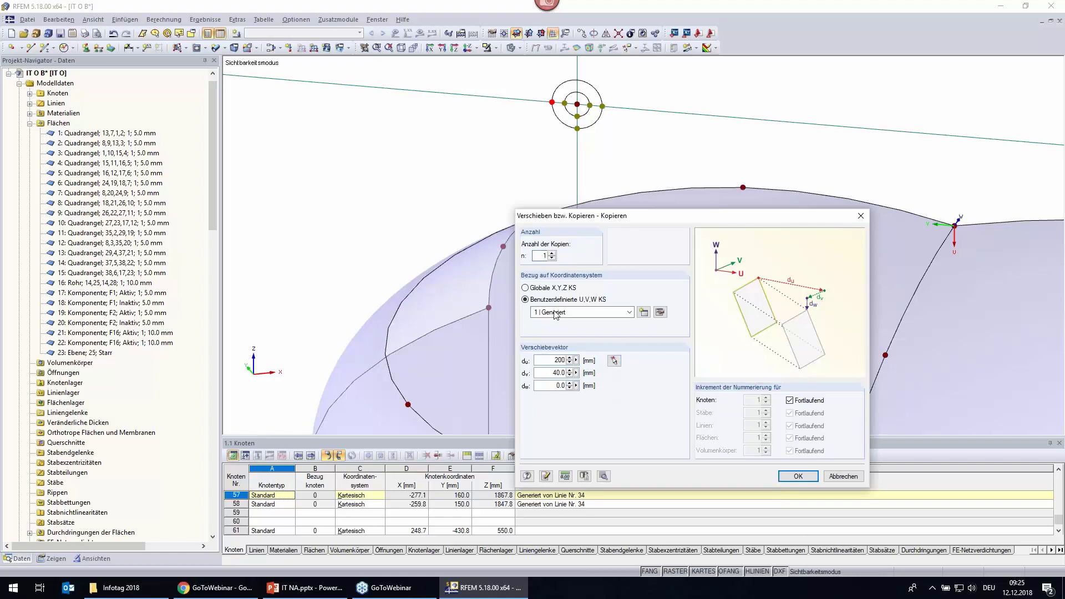
Create node 59 and draw a slanted leg line from it to the outer ring's tangent point.
{"action": "left_click", "coordinate": [797, 477]}
{"action": "mouse_move", "coordinate": [344, 218]}
{"action": "middle_mouse_down"}
{"action": "mouse_move", "coordinate": [514, 176]}
{"action": "mouse_move", "coordinate": [510, 218]}
{"action": "middle_mouse_up"}
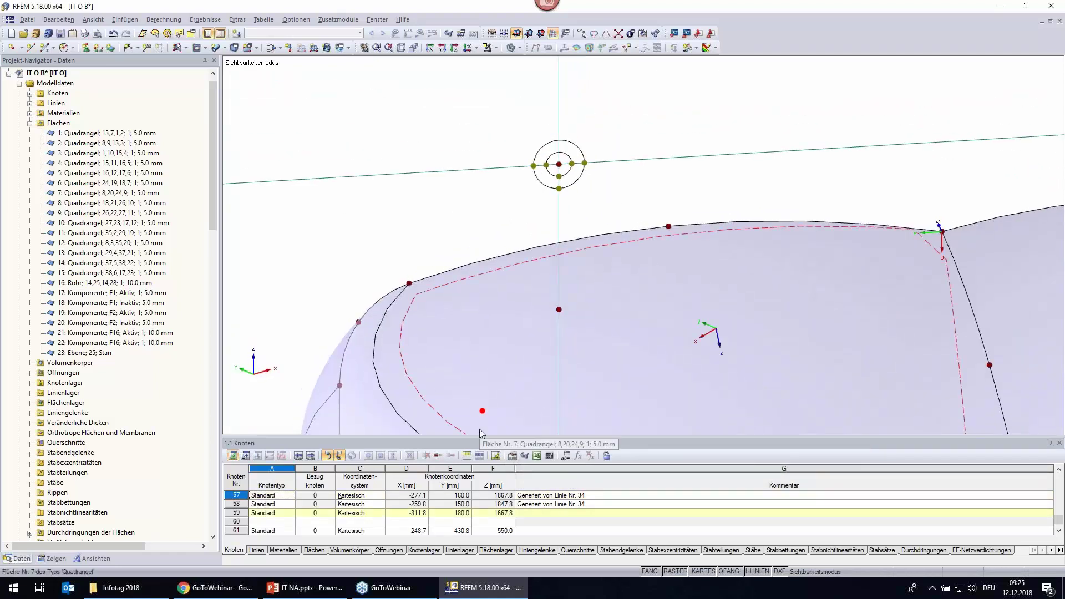
{"action": "left_click", "coordinate": [32, 49]}
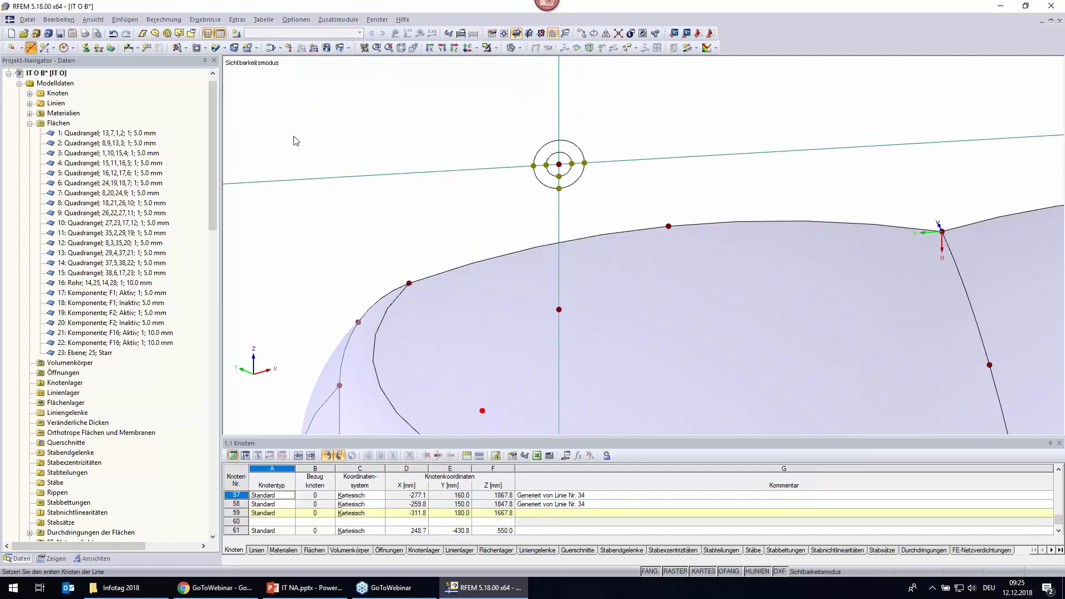
{"action": "left_click", "coordinate": [482, 411]}
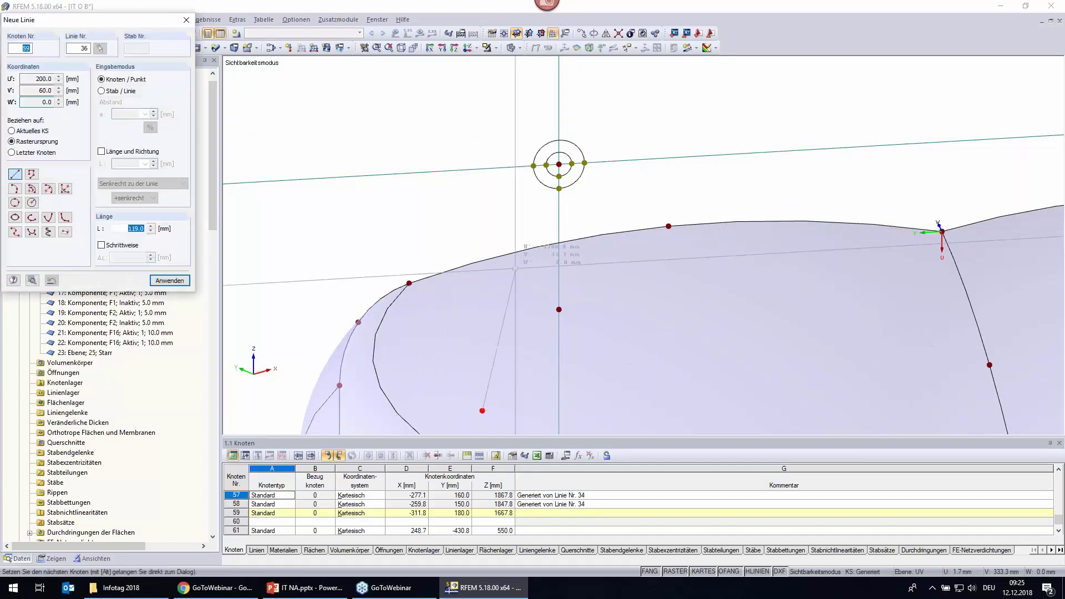
{"action": "scroll", "coordinate": [535, 151], "scroll_direction": "up", "scroll_amount": 5}
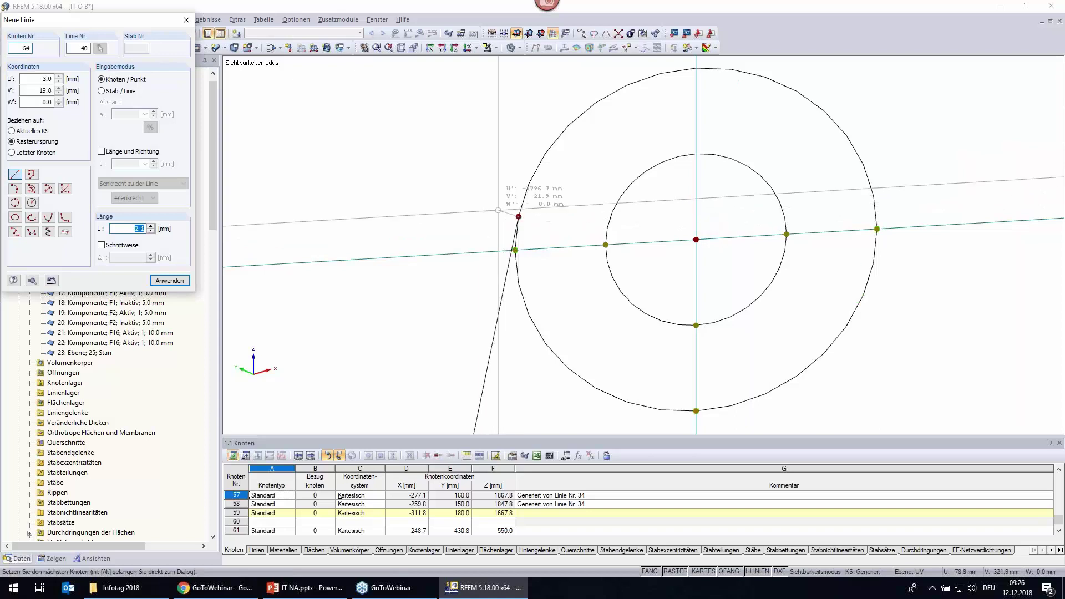
{"action": "left_click", "coordinate": [519, 216]}
{"action": "key", "text": "Escape"}
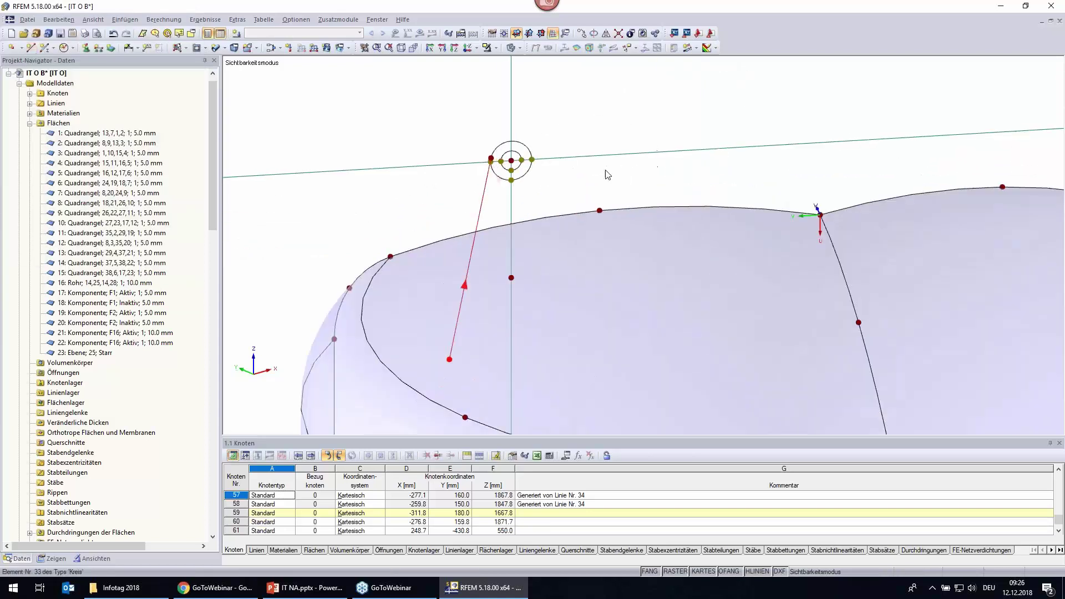
Select the new slanted leg line and bring up the mirror-copy settings.
{"action": "scroll", "coordinate": [492, 167], "scroll_direction": "up", "scroll_amount": 2}
{"action": "mouse_move", "coordinate": [493, 163]}
{"action": "middle_mouse_down", "text": "ctrl"}
{"action": "mouse_move", "coordinate": [493, 89]}
{"action": "mouse_move", "coordinate": [441, 198]}
{"action": "middle_mouse_up", "text": "ctrl"}
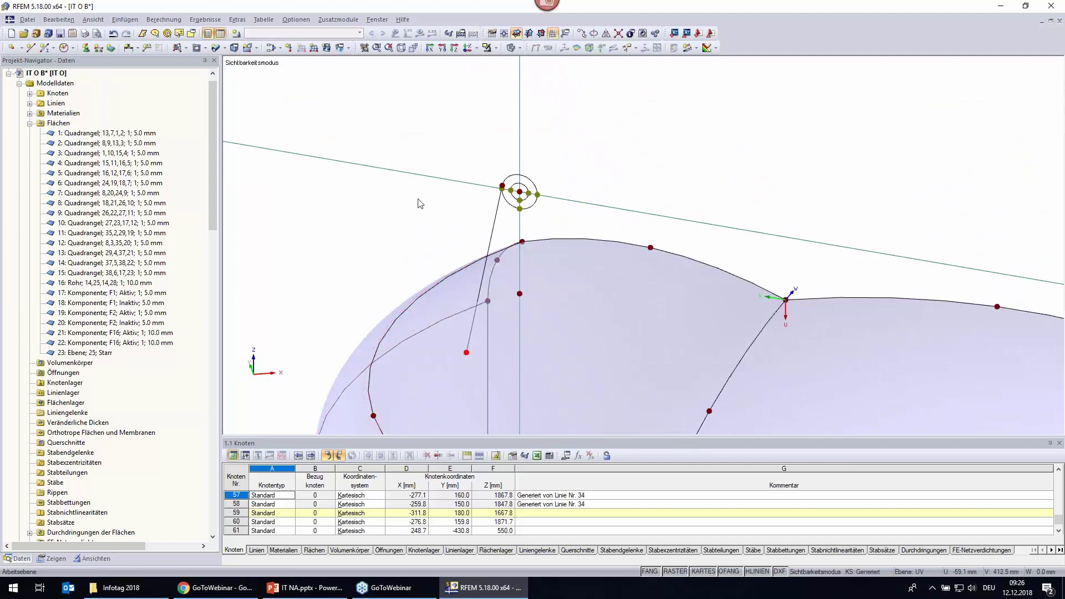
{"action": "left_click", "coordinate": [490, 232]}
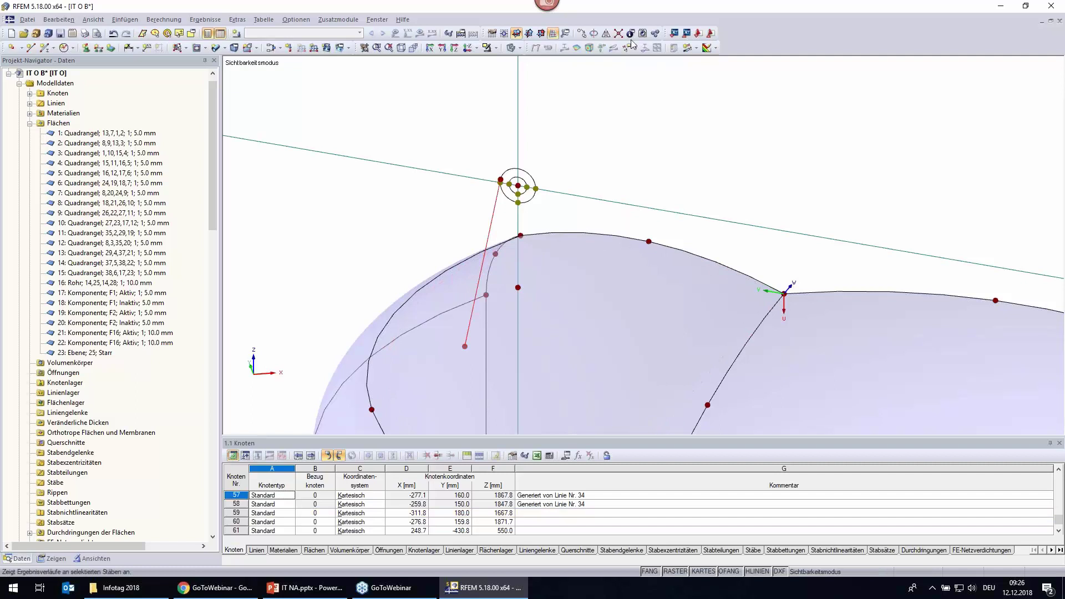
{"action": "left_click", "coordinate": [607, 33]}
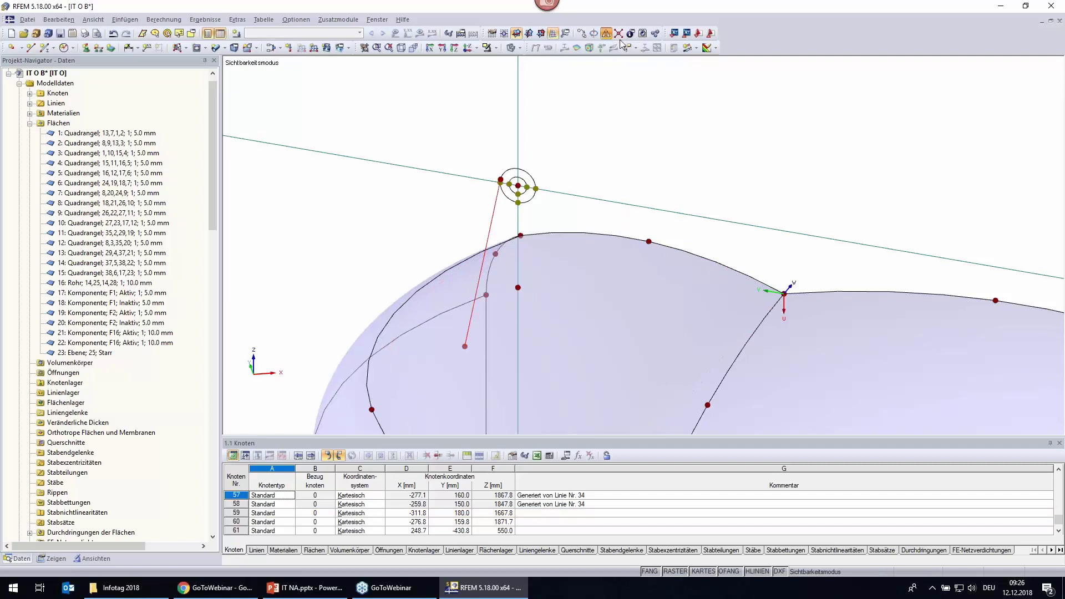
Mirror-copy the leg across the user-defined U-W plane through node 52.
{"action": "left_click_drag", "start_coordinate": [694, 67], "coordinate": [382, 291]}
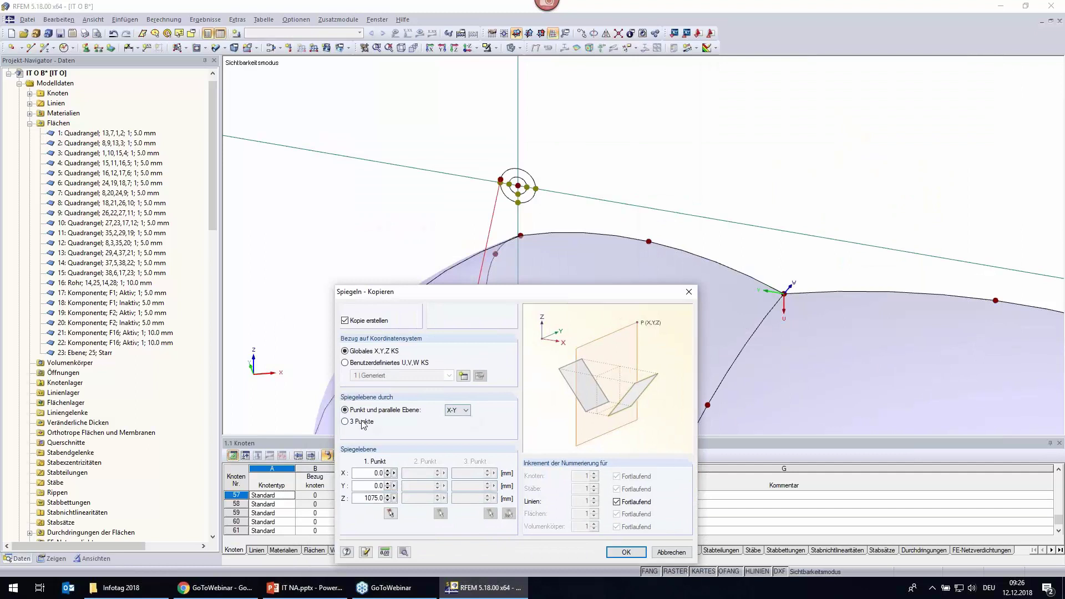
{"action": "left_click", "coordinate": [376, 363]}
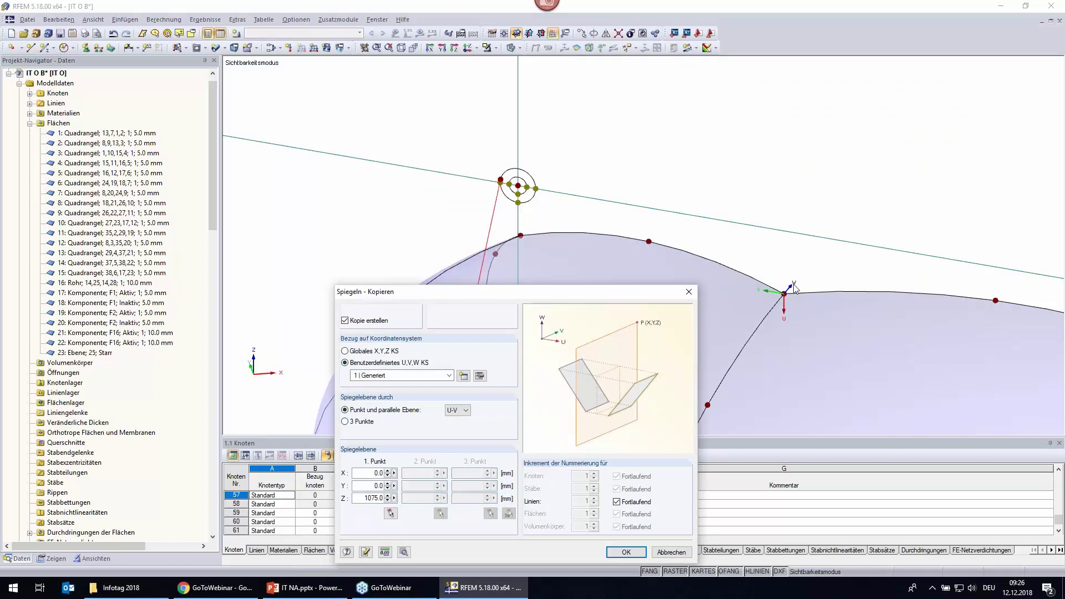
{"action": "left_click", "coordinate": [456, 410]}
{"action": "left_click", "coordinate": [456, 436]}
{"action": "left_click", "coordinate": [390, 512]}
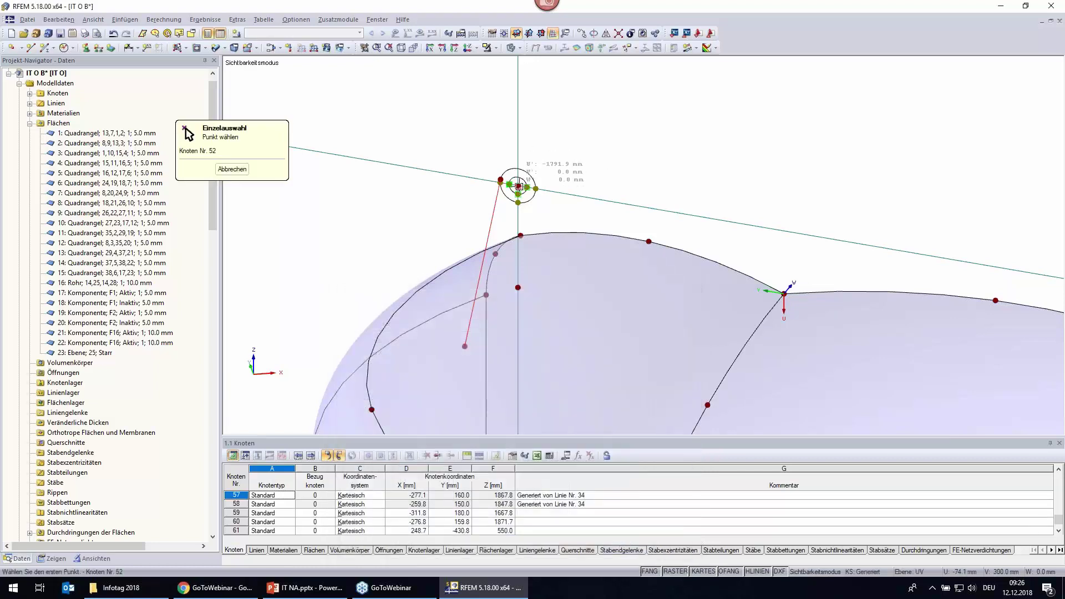
{"action": "left_click", "coordinate": [518, 185]}
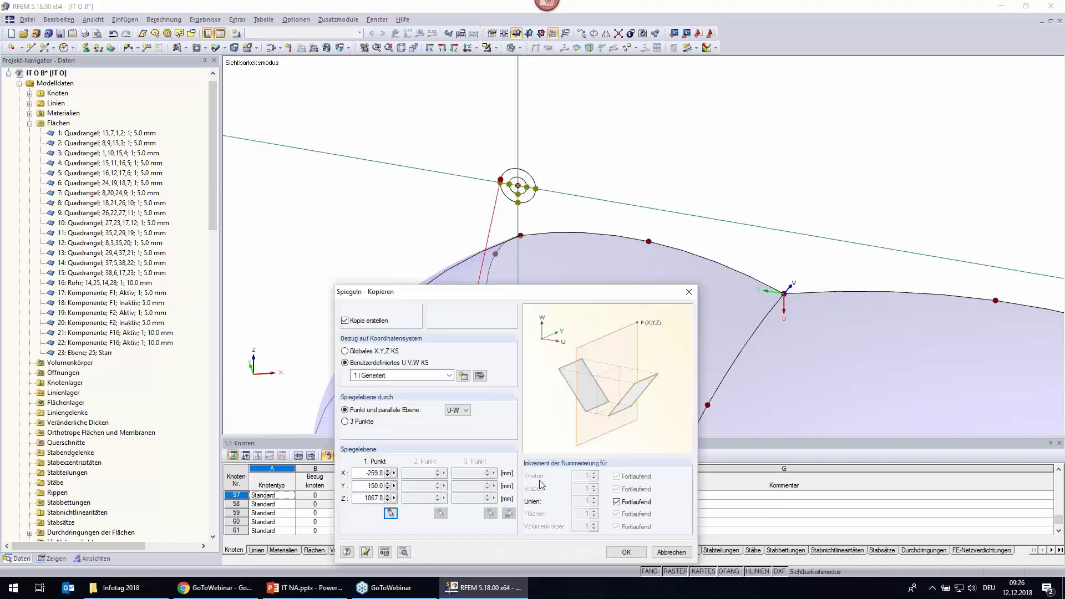
{"action": "left_click", "coordinate": [626, 552]}
{"action": "middle_click_drag", "start_coordinate": [318, 213], "coordinate": [385, 173]}
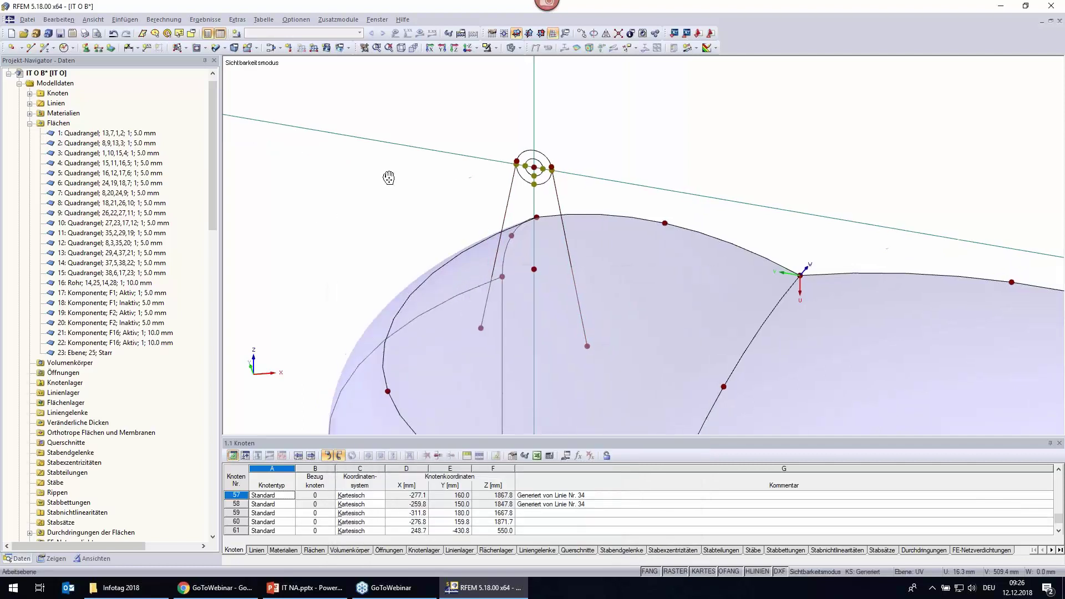
{"action": "scroll", "coordinate": [389, 172], "scroll_direction": "up", "scroll_amount": 1}
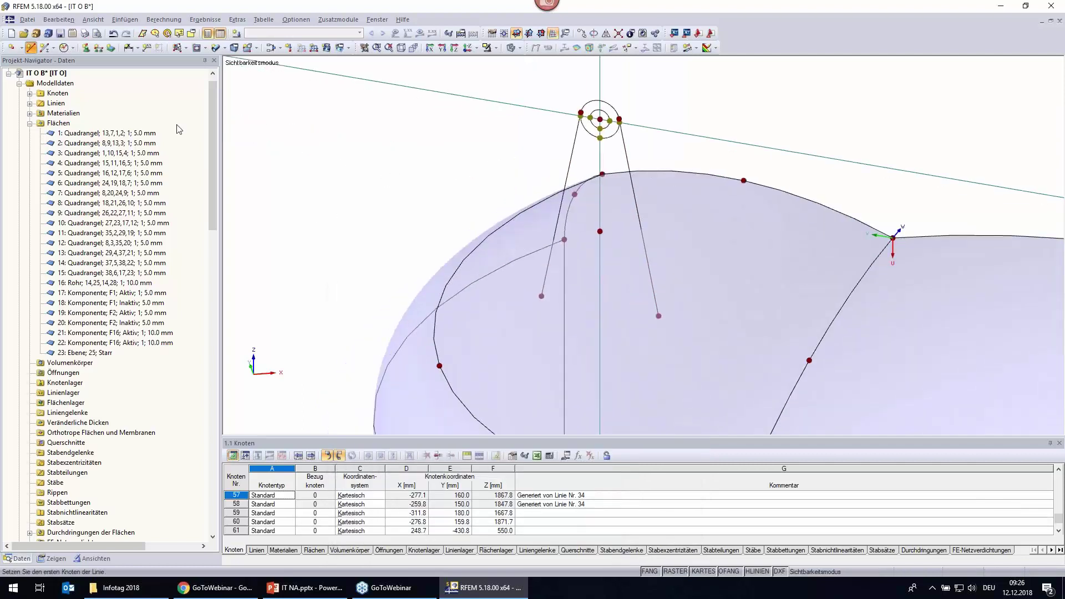
Draw a base line between the two leg feet and connect the intersecting lines.
{"action": "left_click", "coordinate": [30, 48]}
{"action": "left_click", "coordinate": [543, 299]}
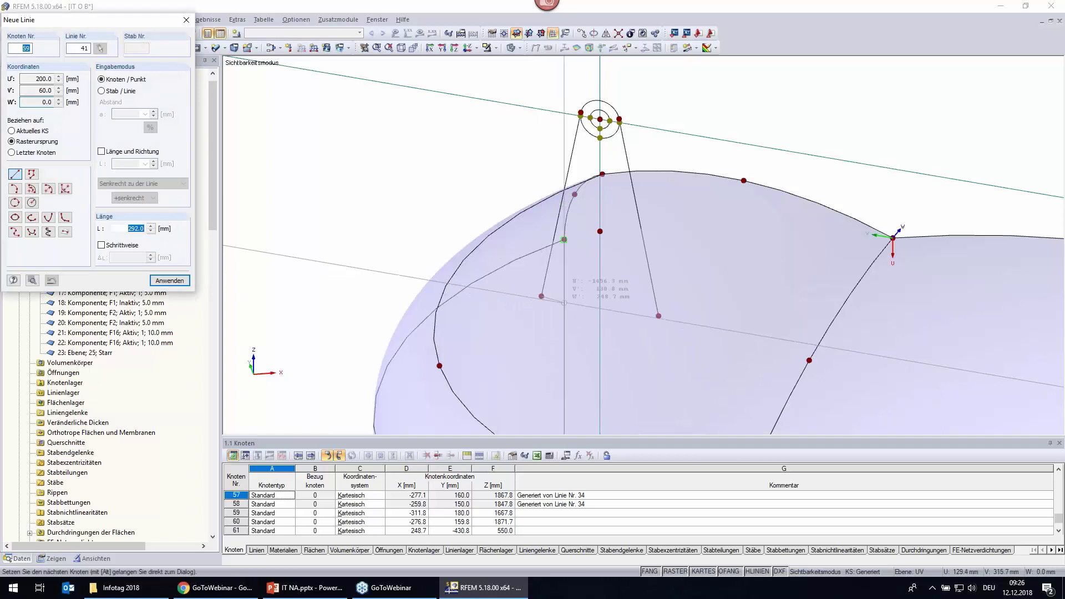
{"action": "left_click", "coordinate": [658, 316]}
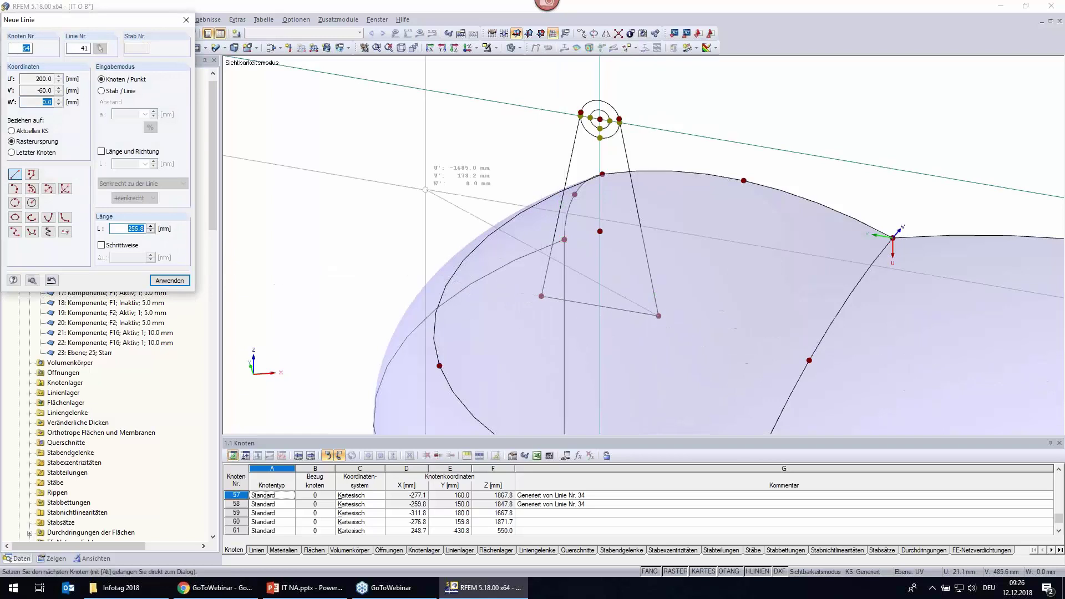
{"action": "key", "text": "Escape"}
{"action": "scroll", "coordinate": [594, 101], "scroll_direction": "up", "scroll_amount": 5}
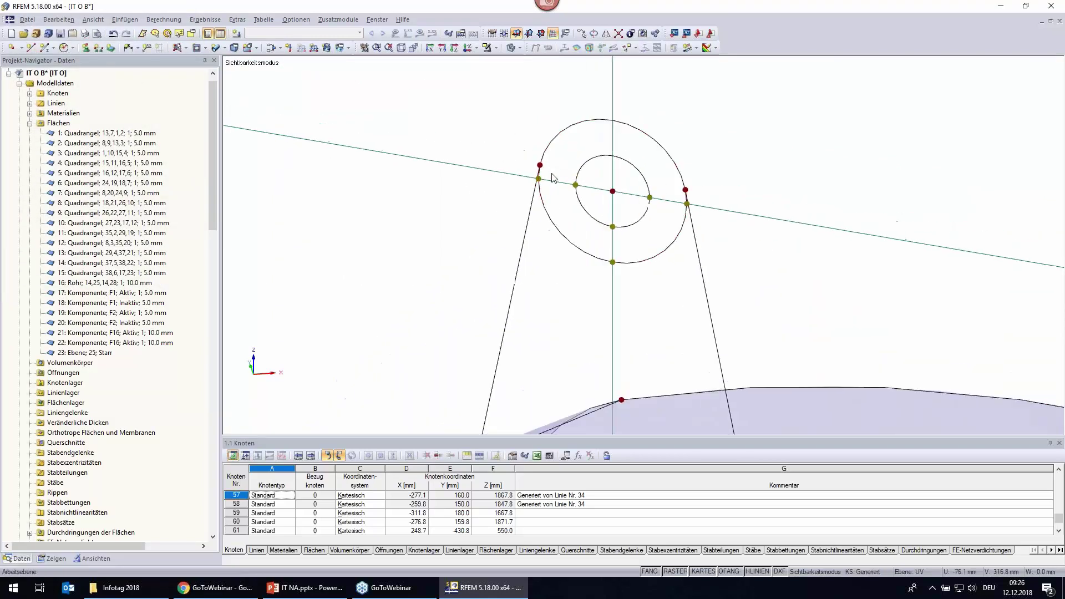
{"action": "left_click", "coordinate": [618, 34]}
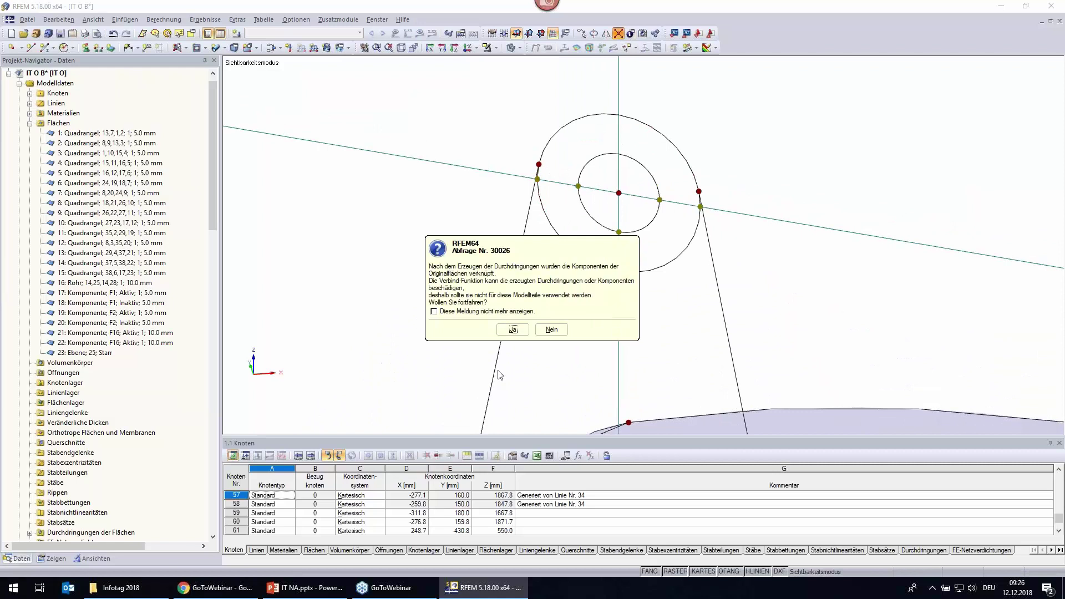
{"action": "left_click", "coordinate": [513, 329]}
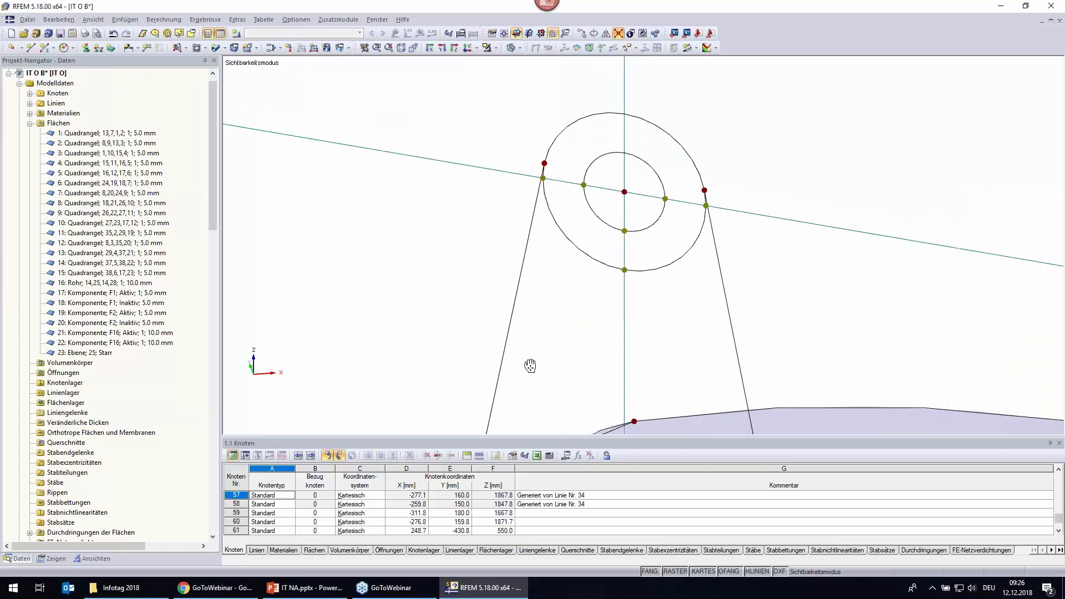
{"action": "middle_click_drag", "start_coordinate": [520, 365], "coordinate": [620, 169], "text": "ctrl"}
Delete the outer ring's lower arc and leftover nodes 57, 56 and 51.
{"action": "left_click_drag", "start_coordinate": [616, 165], "coordinate": [364, 127]}
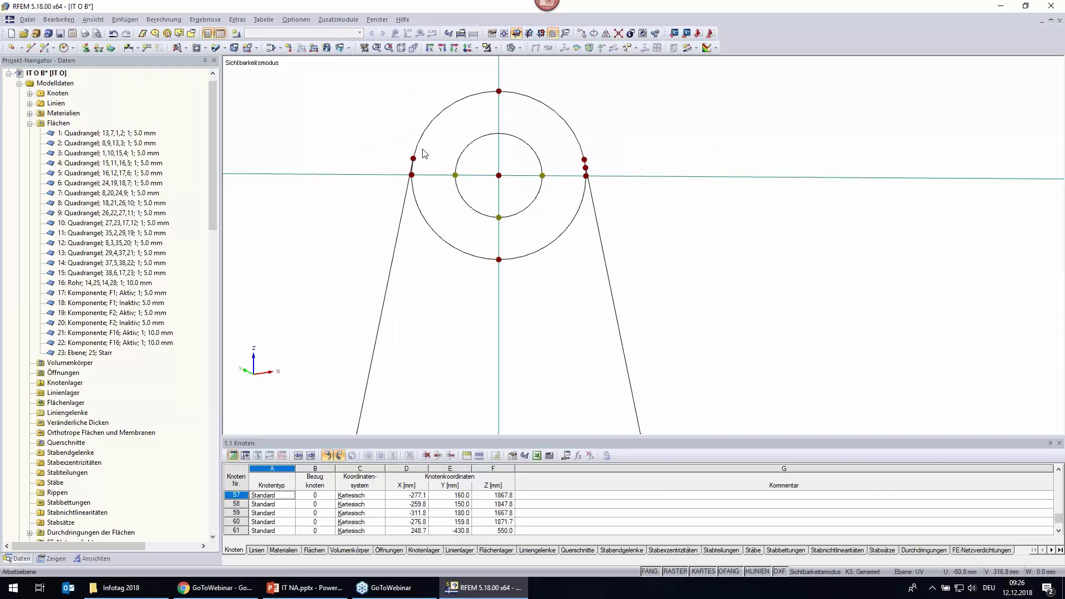
{"action": "left_click", "coordinate": [499, 262]}
{"action": "key", "text": "Delete"}
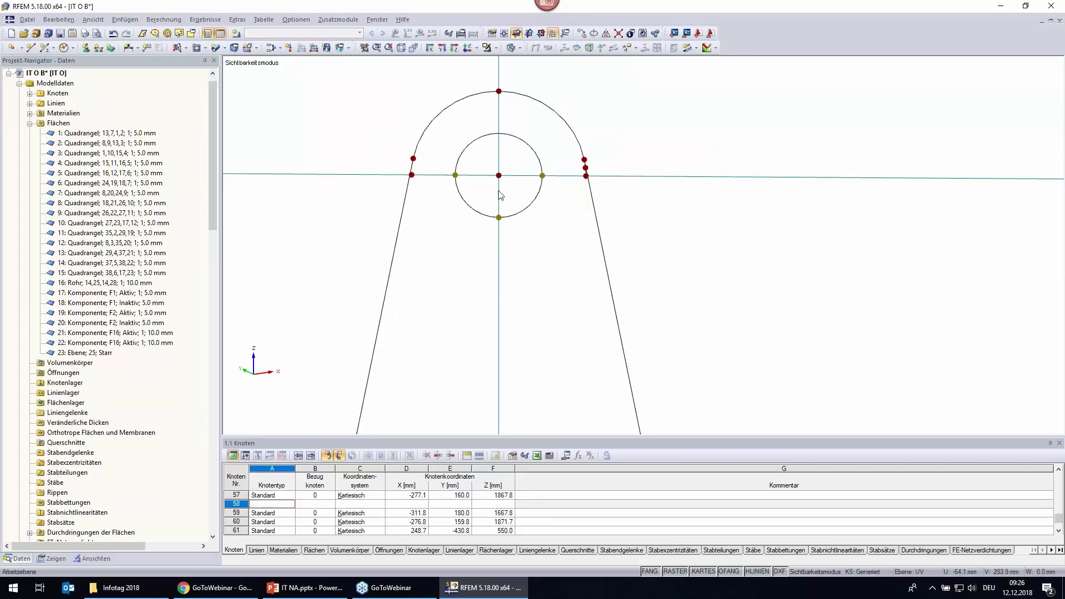
{"action": "scroll", "coordinate": [413, 173], "scroll_direction": "up", "scroll_amount": 2}
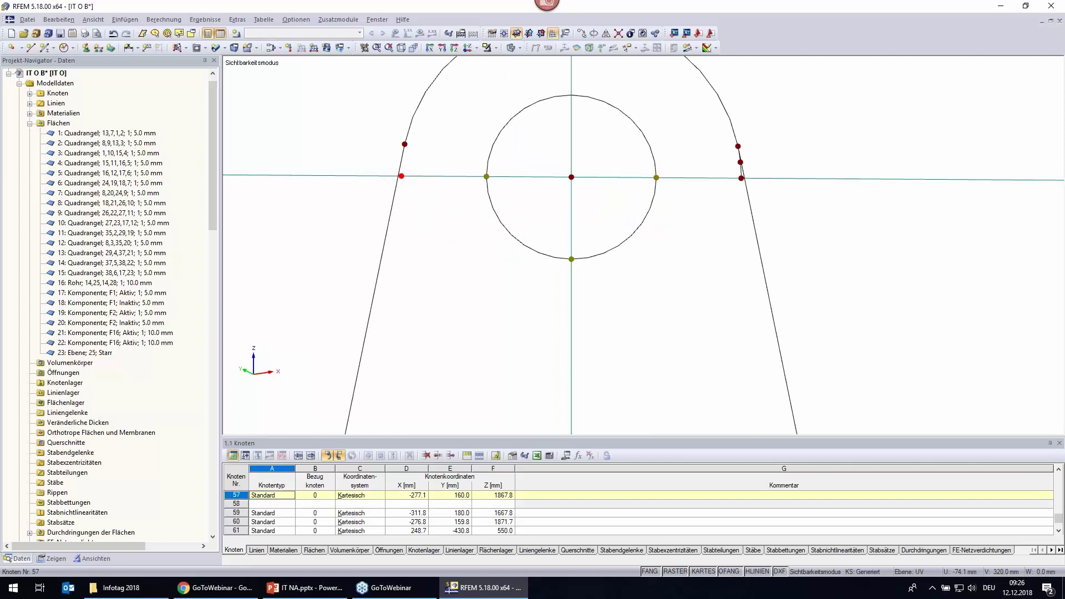
{"action": "left_click", "coordinate": [402, 176]}
{"action": "key", "text": "Delete"}
{"action": "scroll", "coordinate": [747, 181], "scroll_direction": "up", "scroll_amount": 2}
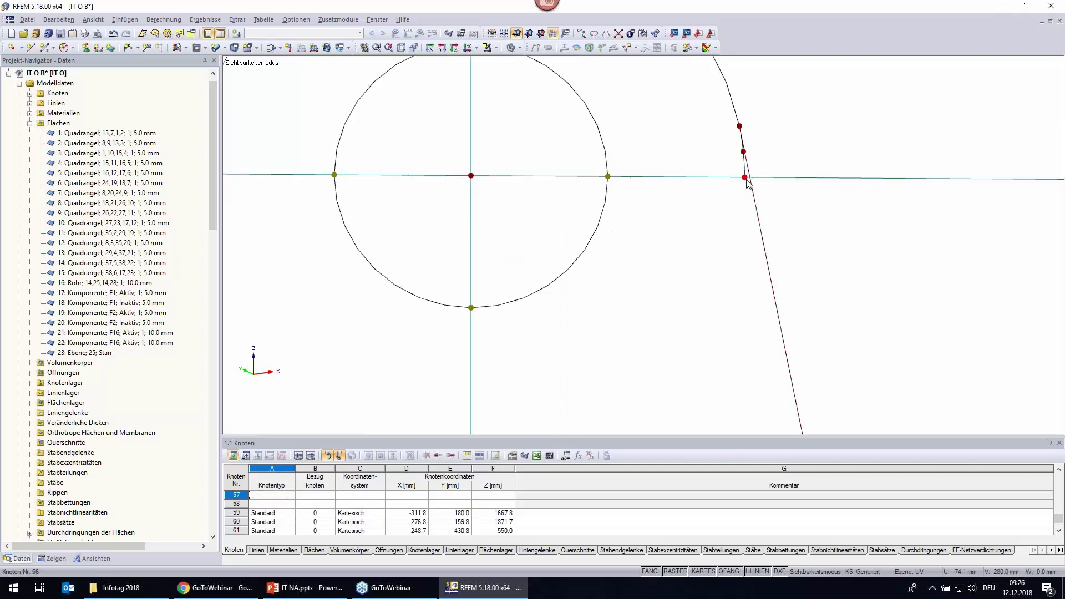
{"action": "left_click", "coordinate": [745, 179]}
{"action": "key", "text": "Delete"}
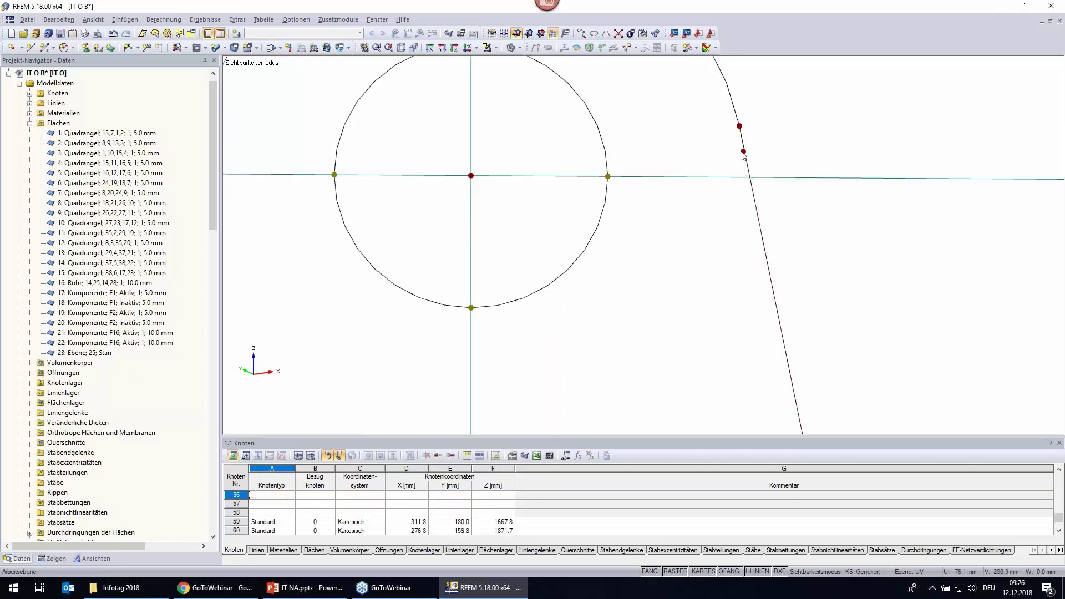
{"action": "key", "text": "Delete"}
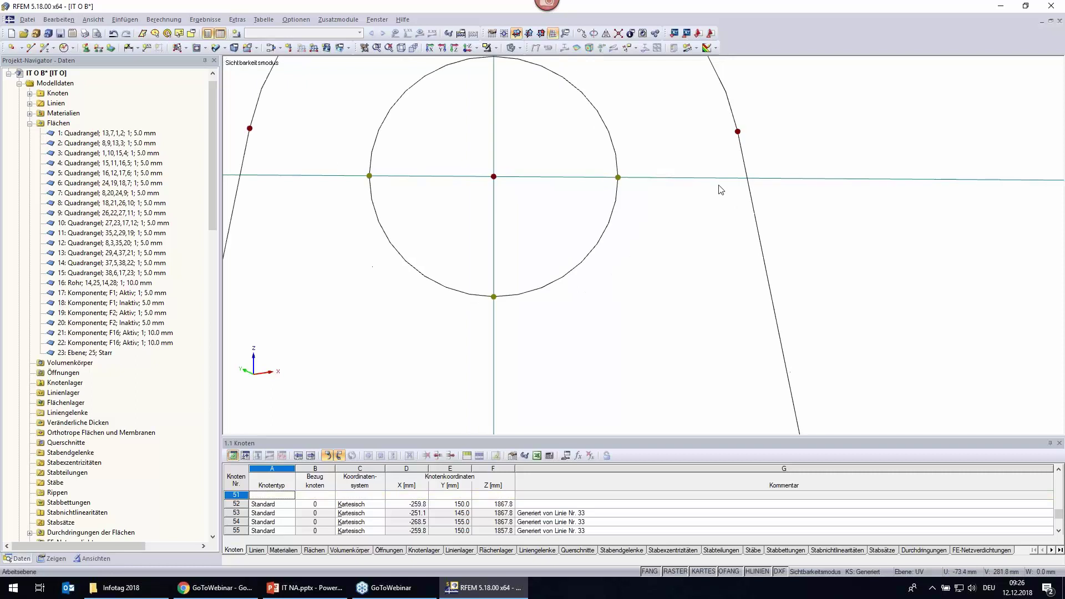
{"action": "scroll", "coordinate": [721, 188], "scroll_direction": "down", "scroll_amount": 4}
{"action": "middle_click_drag", "start_coordinate": [735, 232], "coordinate": [776, 222], "text": "ctrl"}
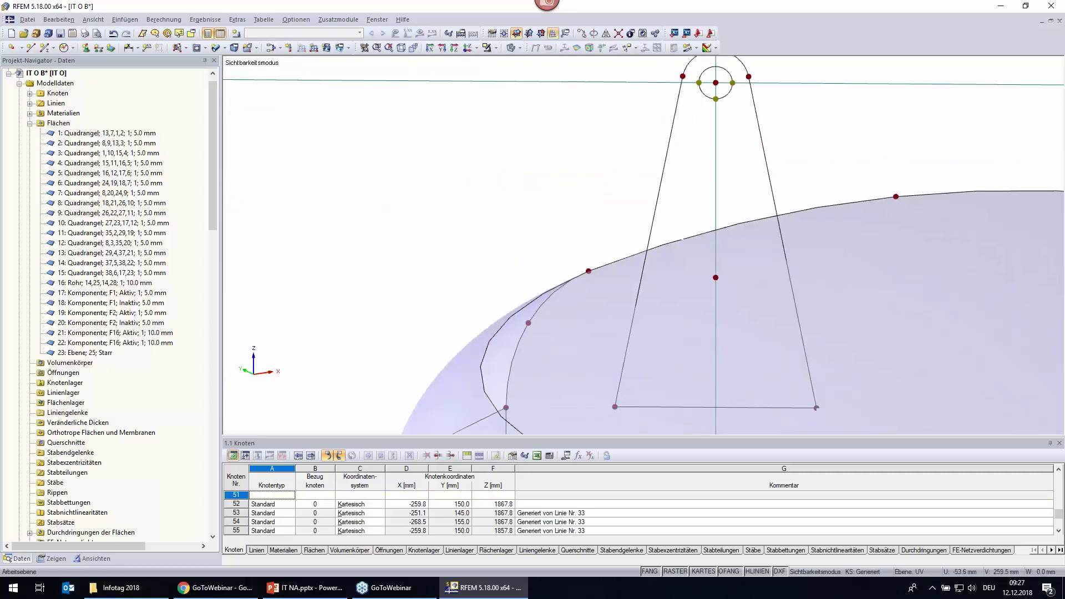
{"action": "middle_click_drag", "start_coordinate": [504, 200], "coordinate": [564, 100]}
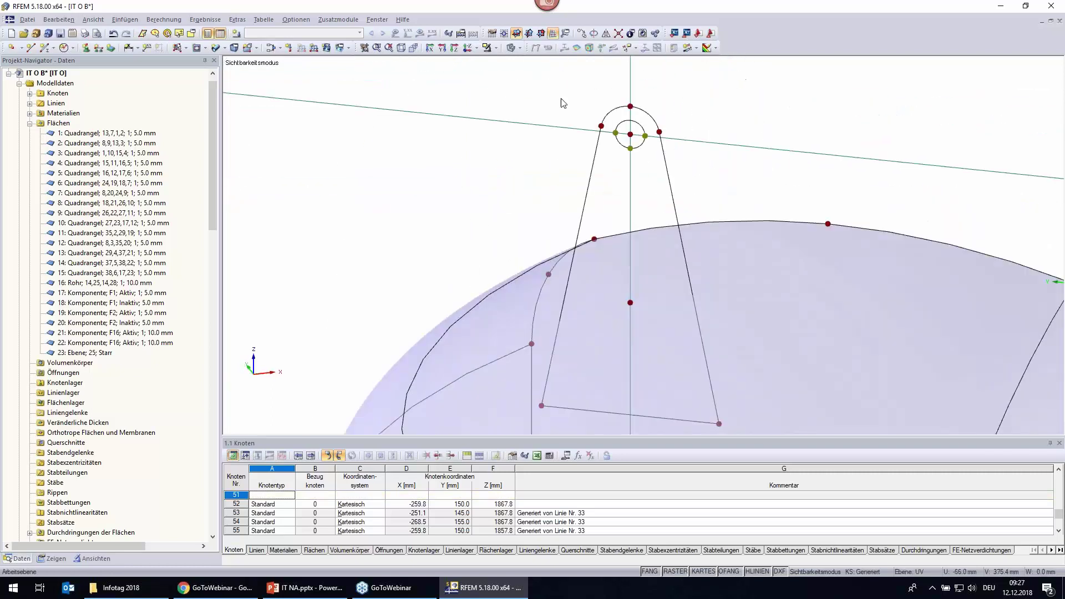
Create surface 24, a 20 mm standard-stiffness plane bounded by lug lines 40, 41, 36, 42.
{"action": "left_click", "coordinate": [186, 48]}
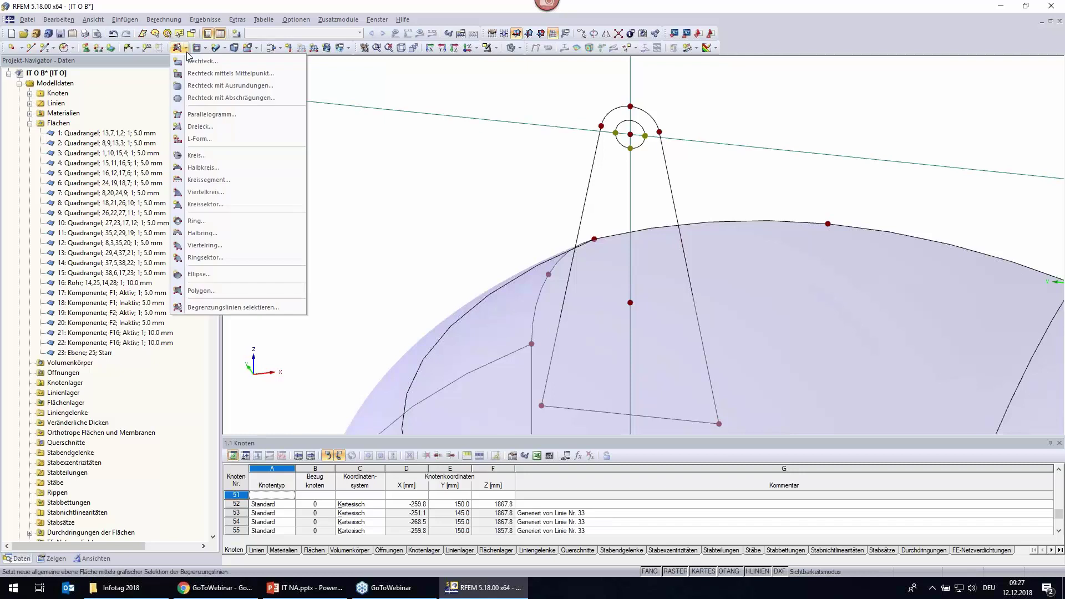
{"action": "left_click", "coordinate": [208, 306]}
{"action": "left_click", "coordinate": [619, 203]}
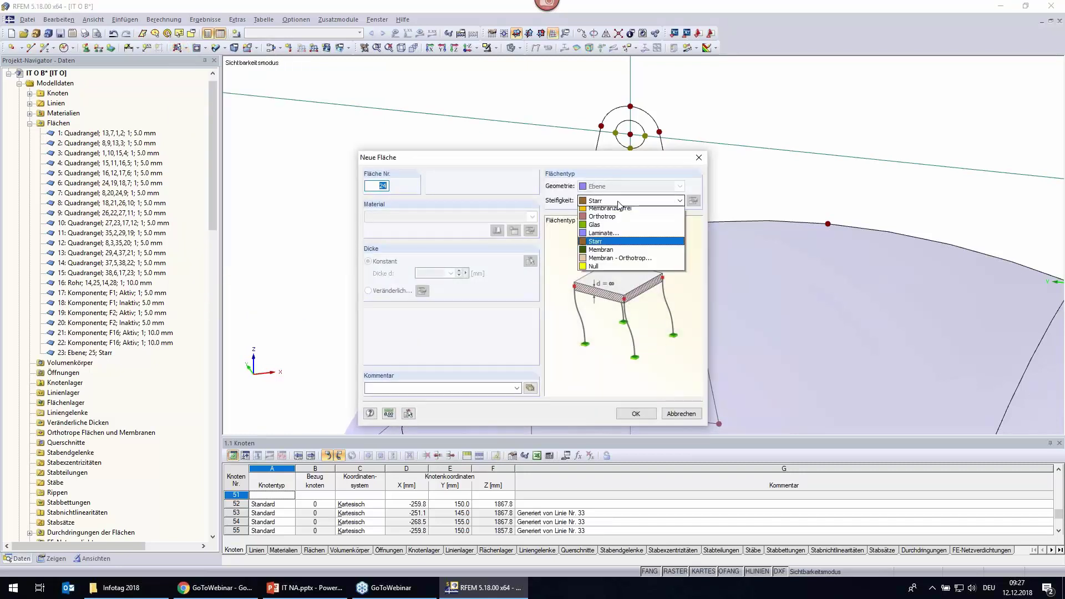
{"action": "left_click", "coordinate": [613, 210]}
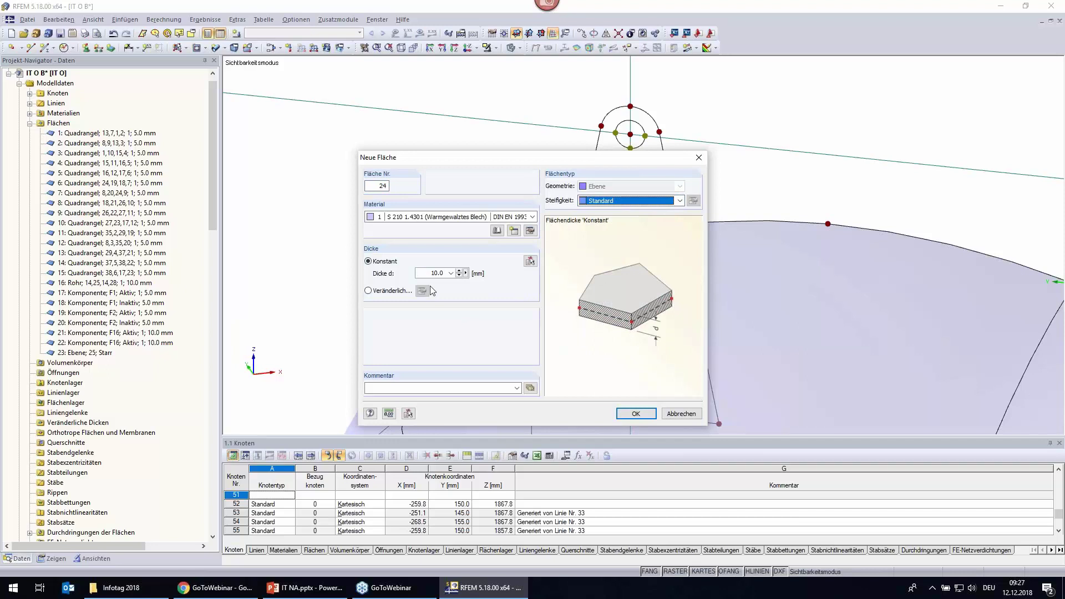
{"action": "double_click", "coordinate": [437, 273]}
{"action": "key", "text": "BackSpace"}
{"action": "type", "text": "20"}
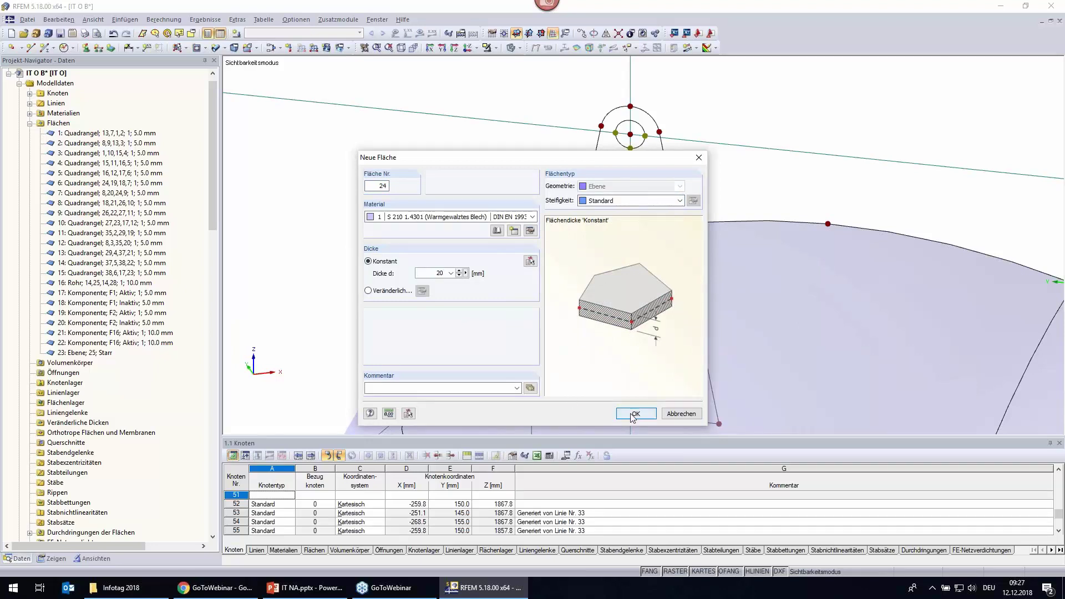
{"action": "left_click", "coordinate": [636, 413]}
{"action": "left_click", "coordinate": [569, 277]}
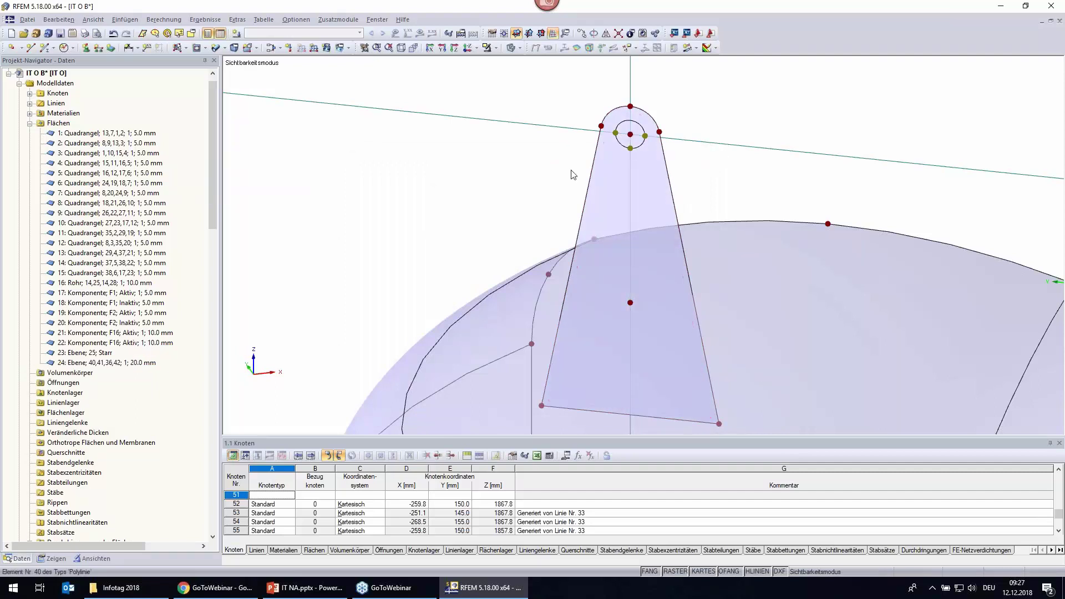
{"action": "scroll", "coordinate": [549, 148], "scroll_direction": "up", "scroll_amount": 3}
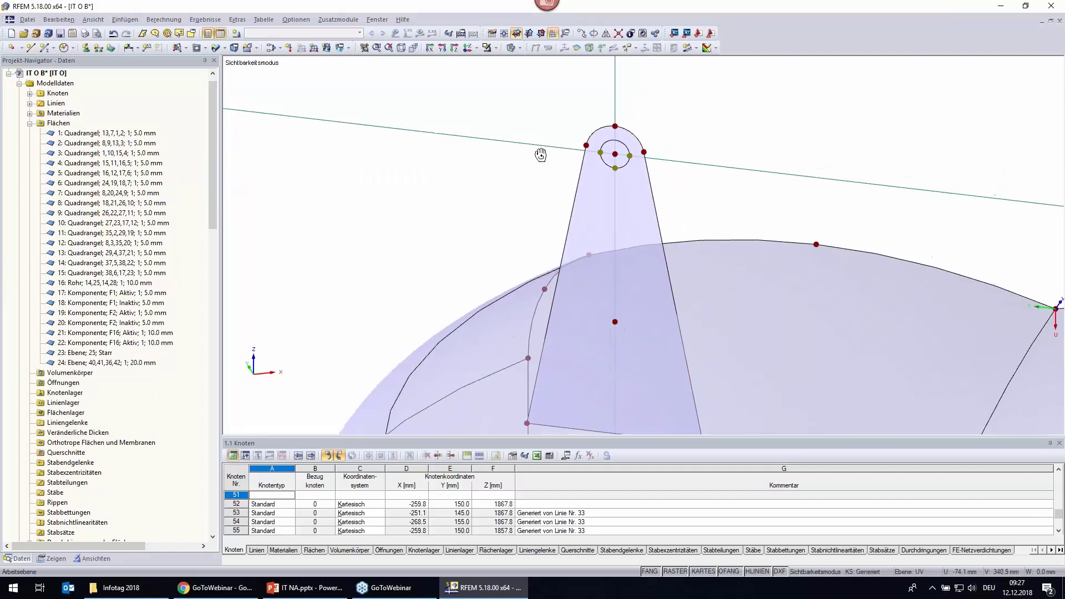
Cut an opening into the lug bounded by its small circle.
{"action": "left_click", "coordinate": [205, 48]}
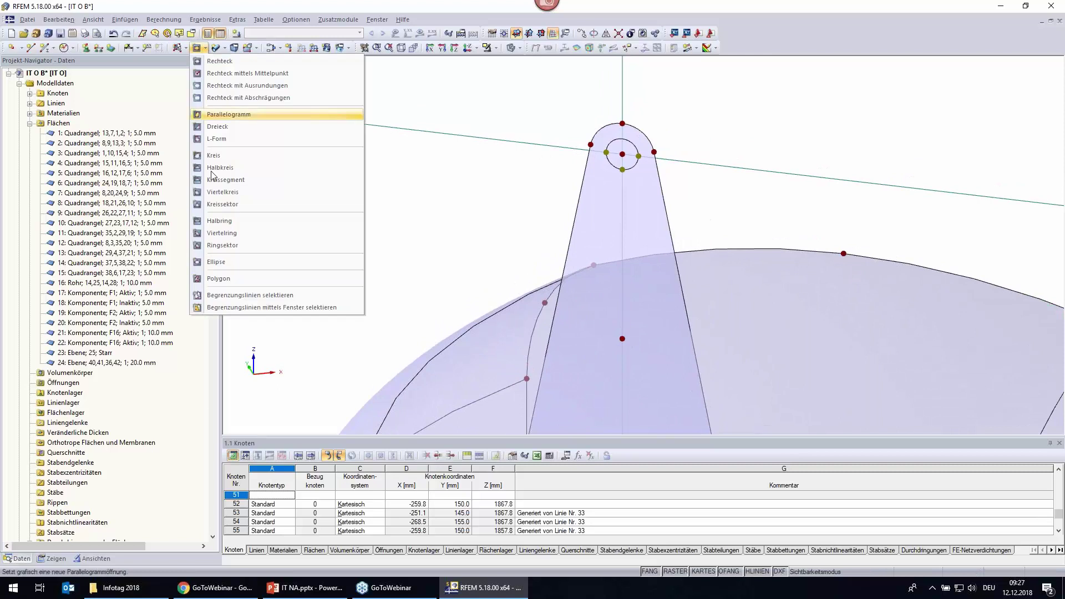
{"action": "left_click", "coordinate": [232, 307]}
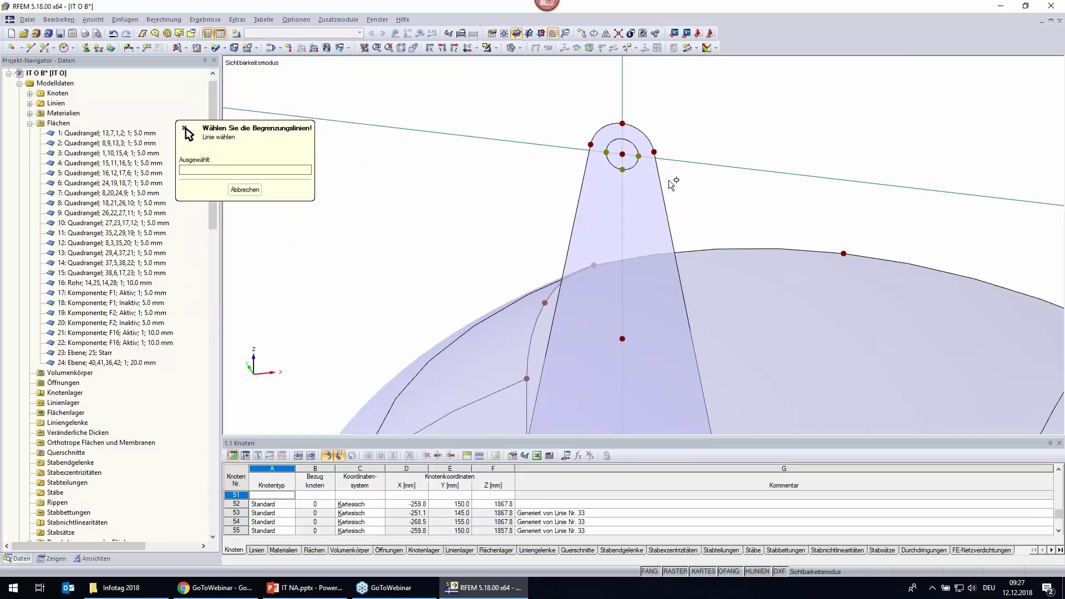
{"action": "left_click", "coordinate": [637, 165]}
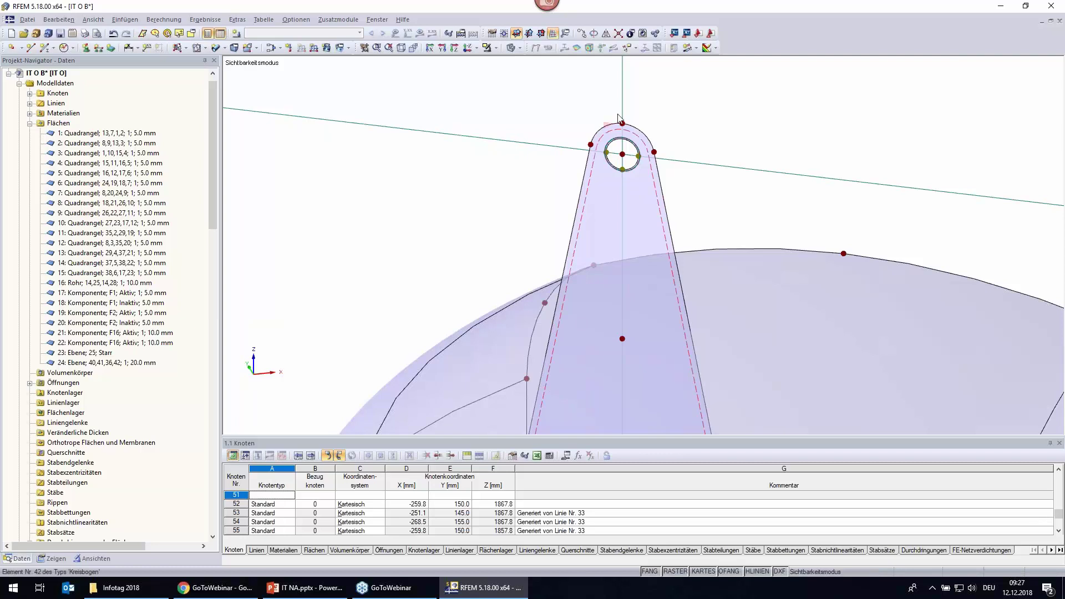
{"action": "middle_click_drag", "start_coordinate": [790, 174], "coordinate": [654, 143]}
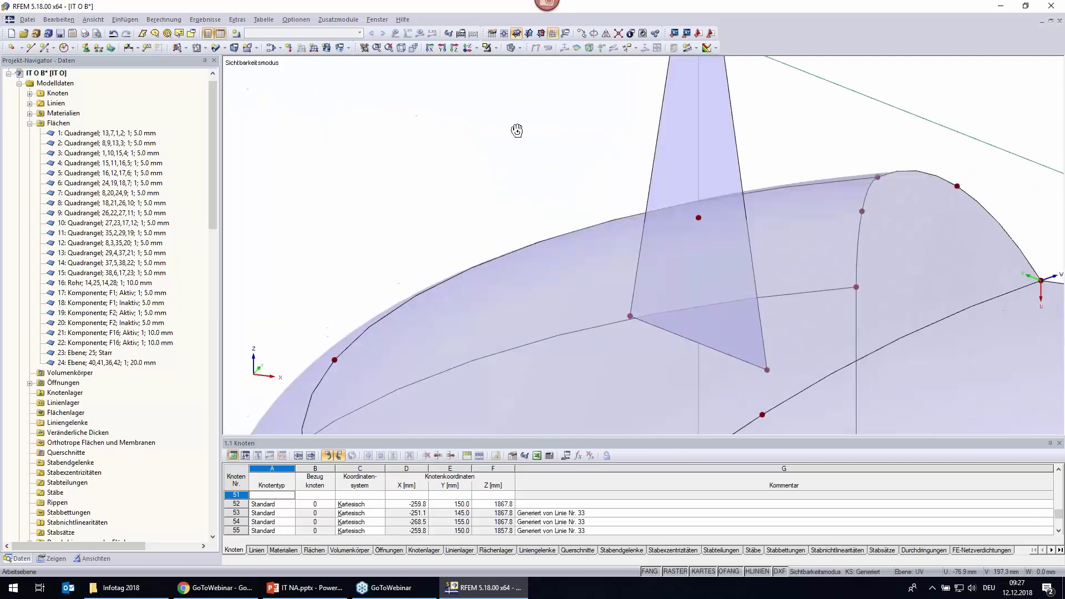
{"action": "scroll", "coordinate": [705, 121], "scroll_direction": "down", "scroll_amount": 3}
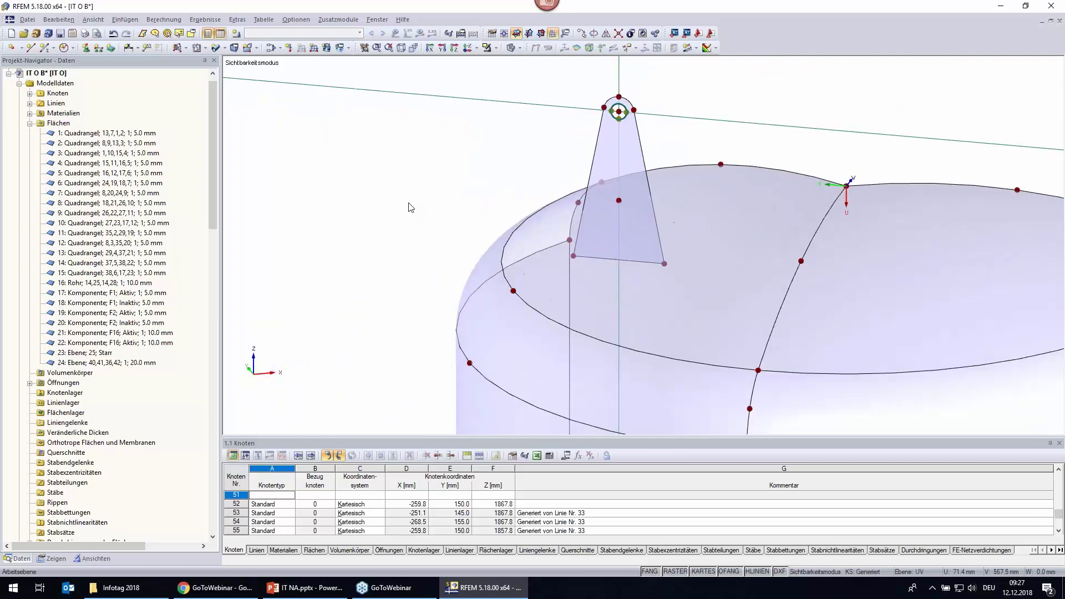
Delete the stray node 50 and select lug surface 24.
{"action": "mouse_move", "coordinate": [370, 197]}
{"action": "middle_mouse_down", "text": "ctrl"}
{"action": "mouse_move", "coordinate": [552, 195]}
{"action": "mouse_move", "coordinate": [903, 107]}
{"action": "mouse_move", "coordinate": [849, 112]}
{"action": "mouse_move", "coordinate": [823, 134]}
{"action": "middle_mouse_up", "text": "ctrl"}
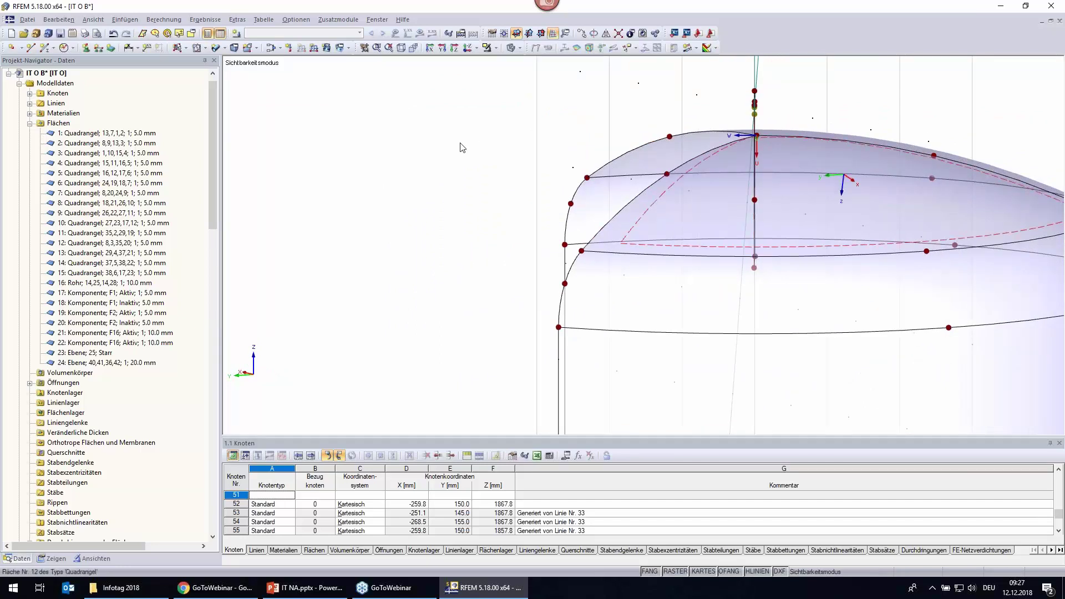
{"action": "middle_click_drag", "start_coordinate": [754, 233], "coordinate": [504, 215], "text": "ctrl"}
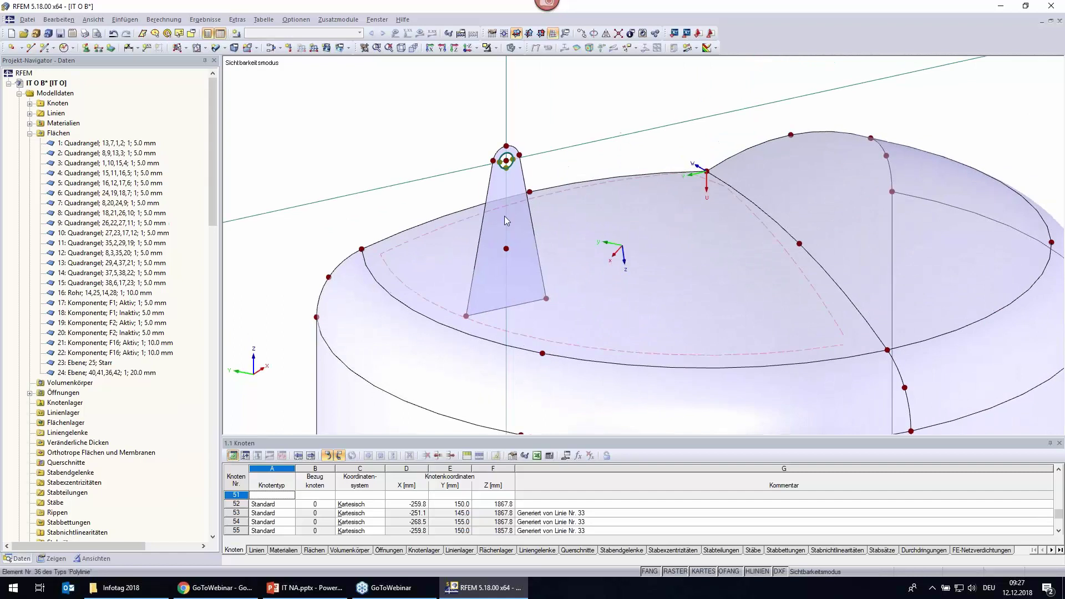
{"action": "scroll", "coordinate": [511, 218], "scroll_direction": "up", "scroll_amount": 2}
{"action": "mouse_move", "coordinate": [558, 155]}
{"action": "middle_mouse_down"}
{"action": "mouse_move", "coordinate": [510, 147]}
{"action": "mouse_move", "coordinate": [518, 97]}
{"action": "middle_mouse_up"}
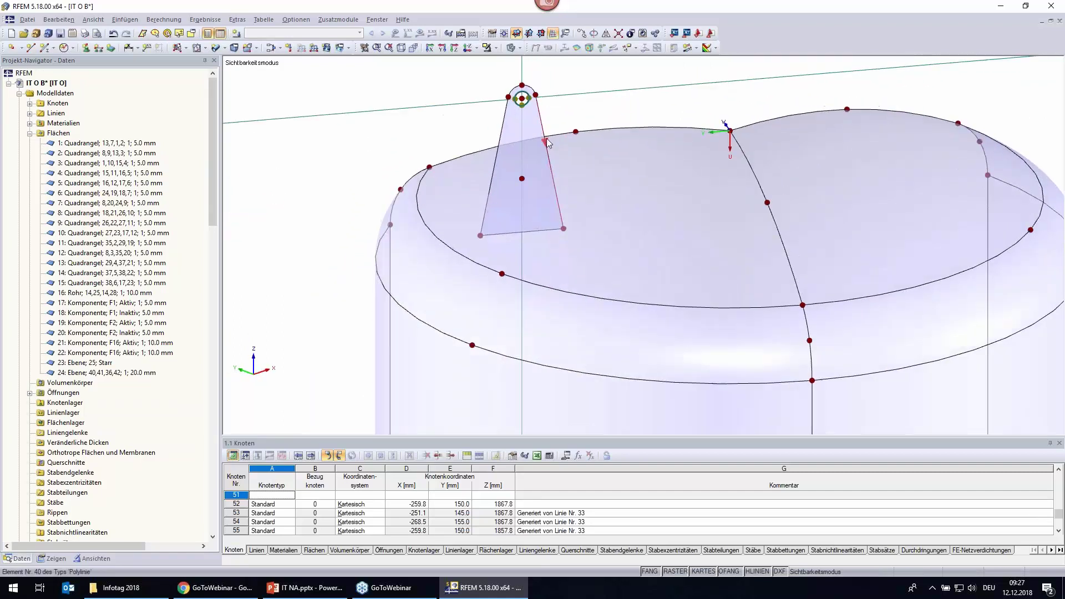
{"action": "left_click", "coordinate": [522, 179]}
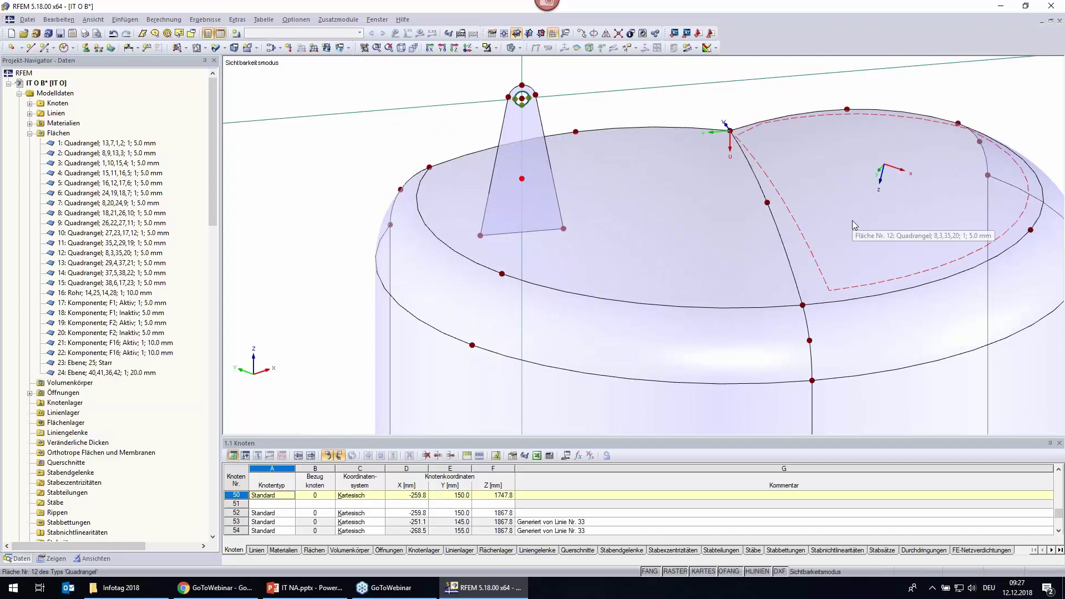
{"action": "key", "text": "Delete"}
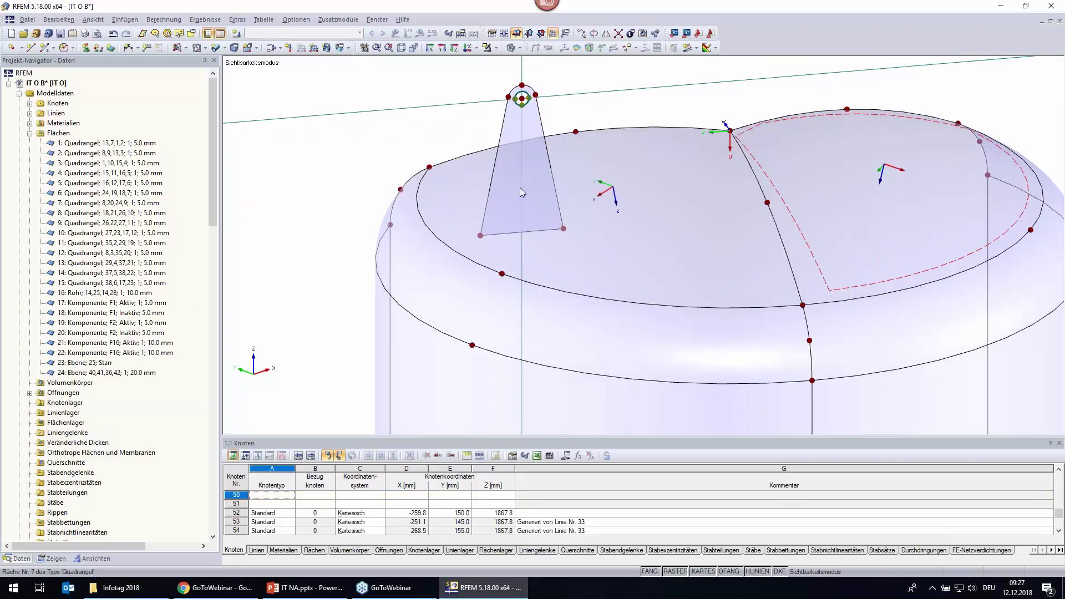
{"action": "left_click", "coordinate": [524, 124]}
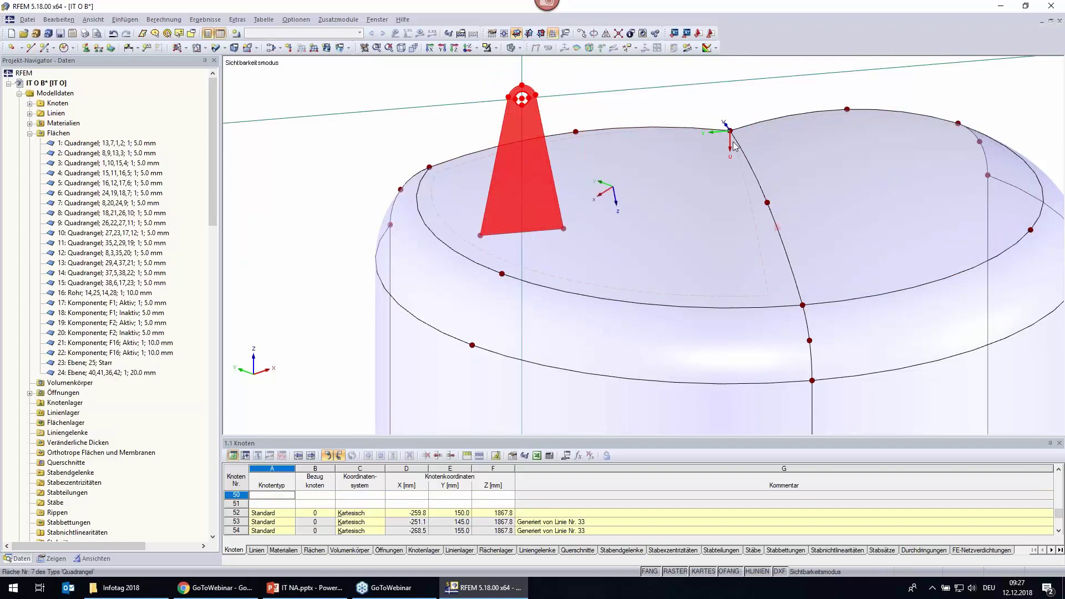
Mirror-copy lug surface 24 across the U-W plane through node 8, creating surface 25.
{"action": "left_click", "coordinate": [606, 33]}
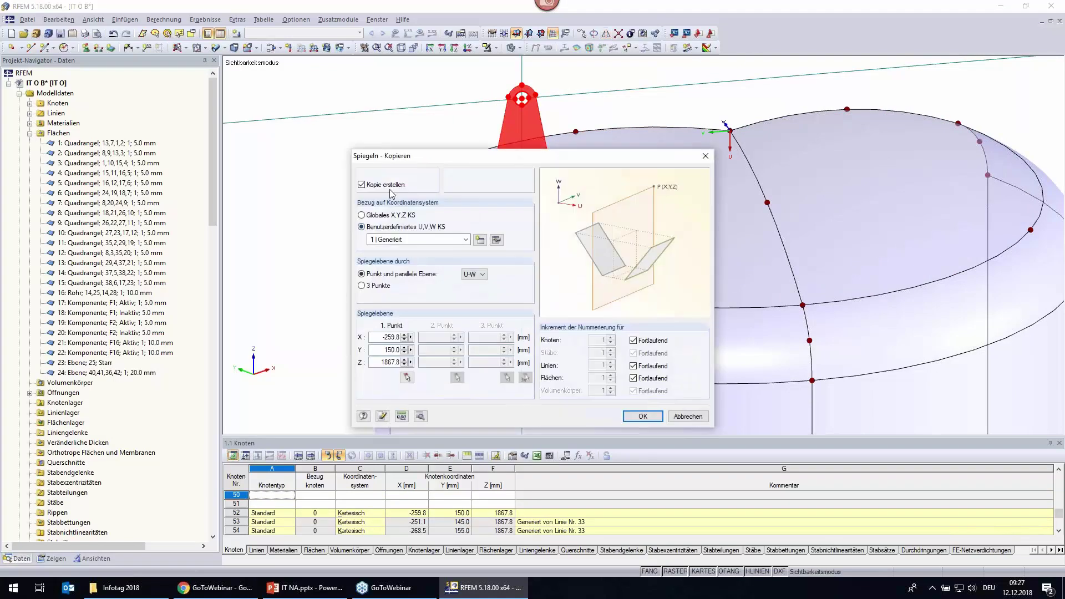
{"action": "left_click", "coordinate": [407, 378]}
{"action": "left_click", "coordinate": [730, 131]}
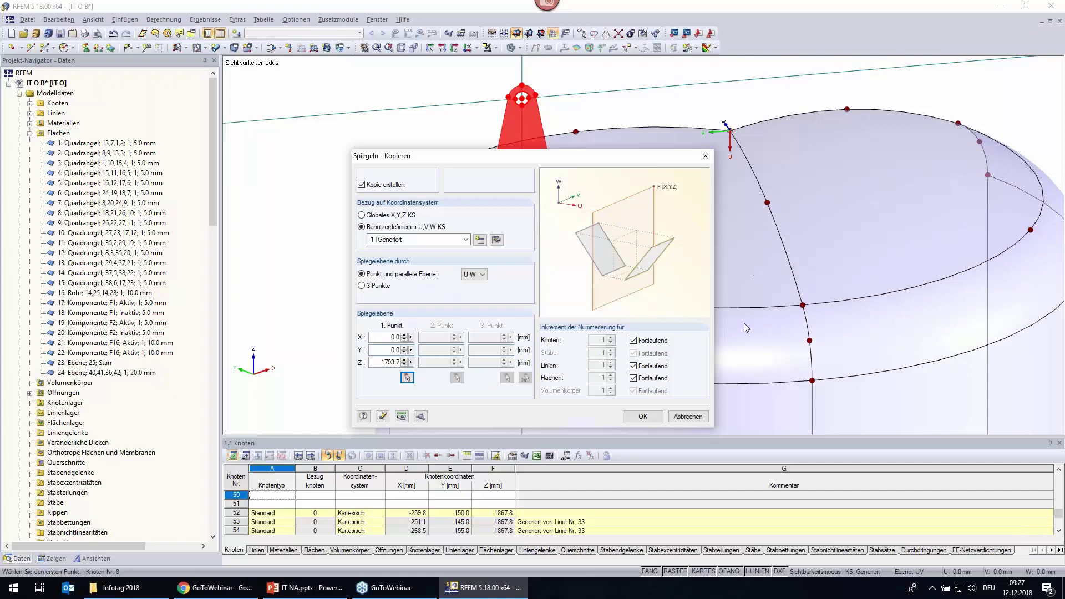
{"action": "left_click", "coordinate": [642, 416]}
Select the tank and both lugs and generate their surface intersections.
{"action": "scroll", "coordinate": [524, 262], "scroll_direction": "down", "scroll_amount": 1}
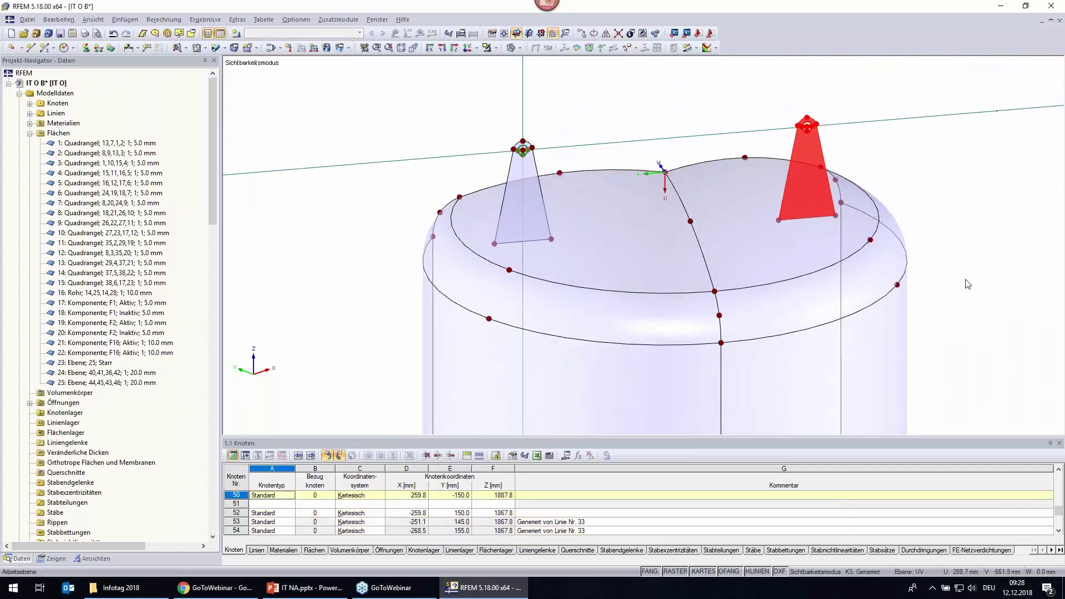
{"action": "middle_click_drag", "start_coordinate": [972, 293], "coordinate": [489, 163], "text": "ctrl"}
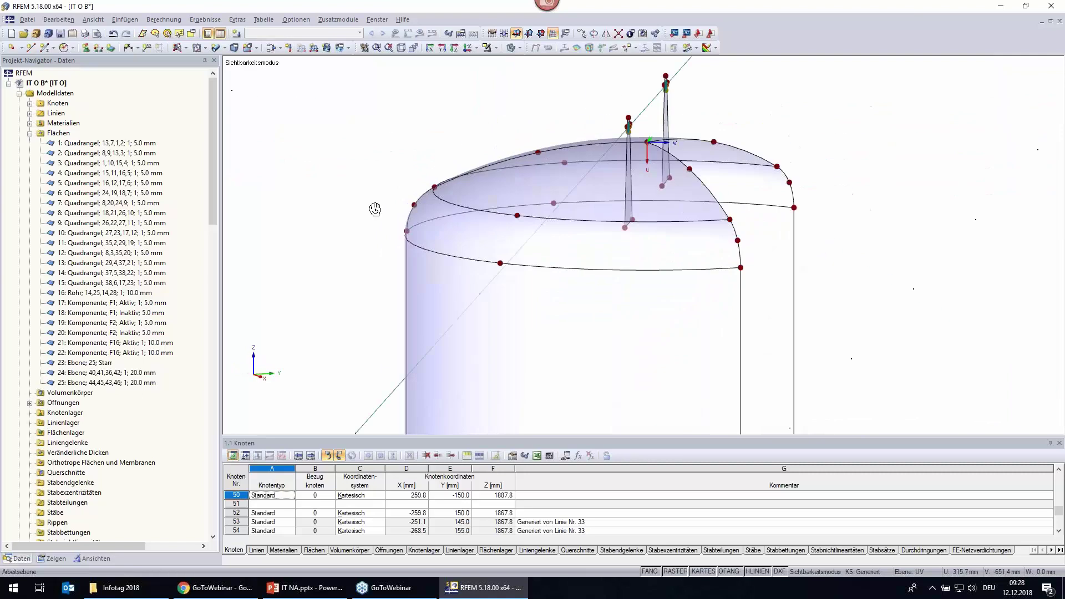
{"action": "mouse_move", "coordinate": [717, 75]}
{"action": "left_mouse_down"}
{"action": "mouse_move", "coordinate": [597, 259]}
{"action": "mouse_move", "coordinate": [672, 107]}
{"action": "left_mouse_up"}
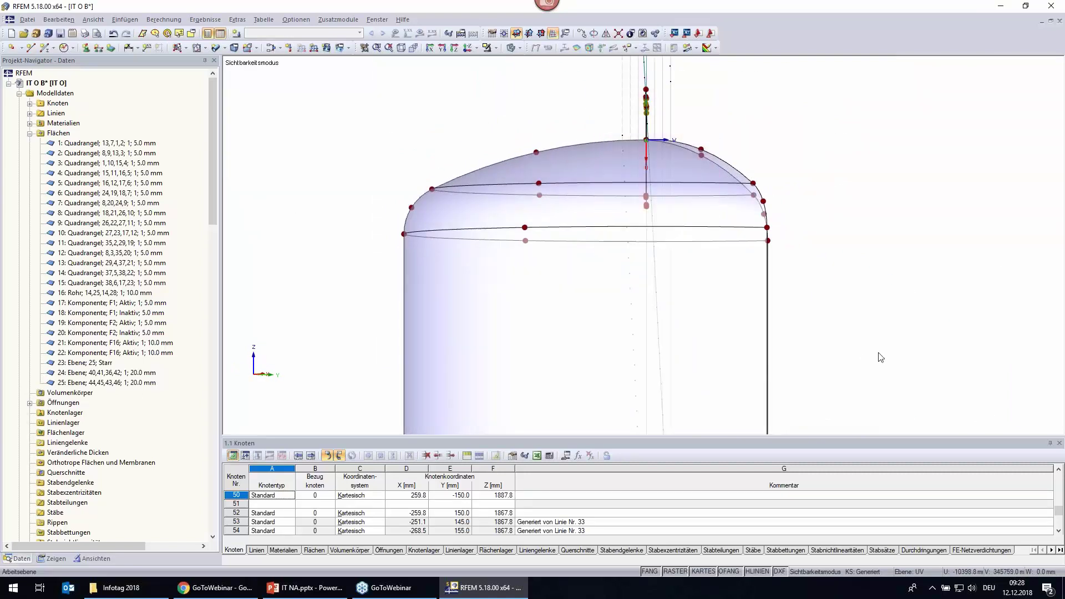
{"action": "left_click_drag", "start_coordinate": [922, 373], "coordinate": [580, 85]}
{"action": "middle_click_drag", "start_coordinate": [437, 107], "coordinate": [793, 219], "text": "ctrl"}
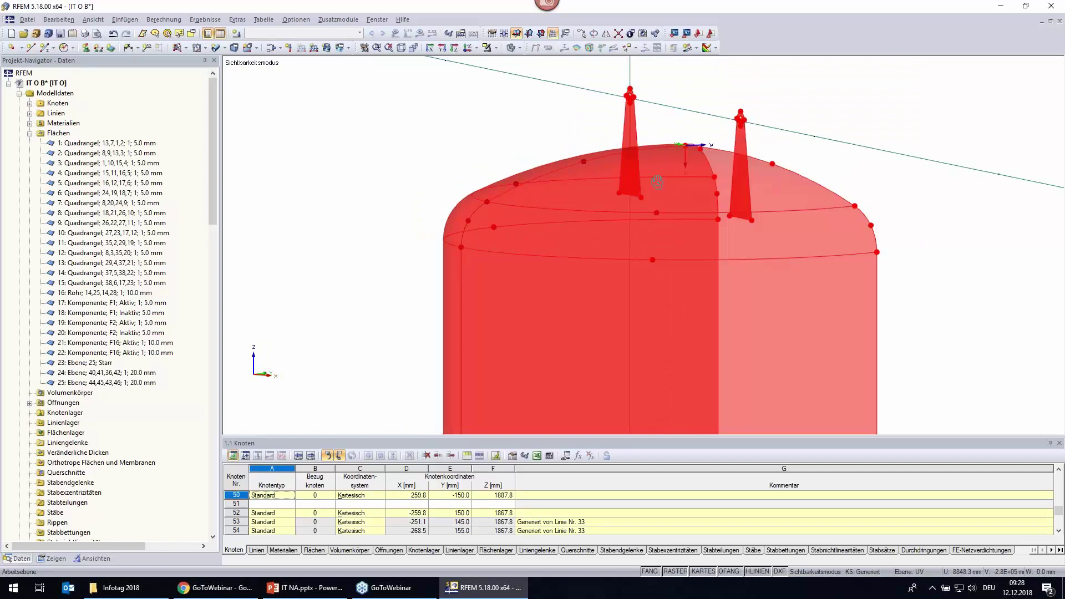
{"action": "right_click", "coordinate": [793, 219]}
{"action": "mouse_move", "coordinate": [899, 221]}
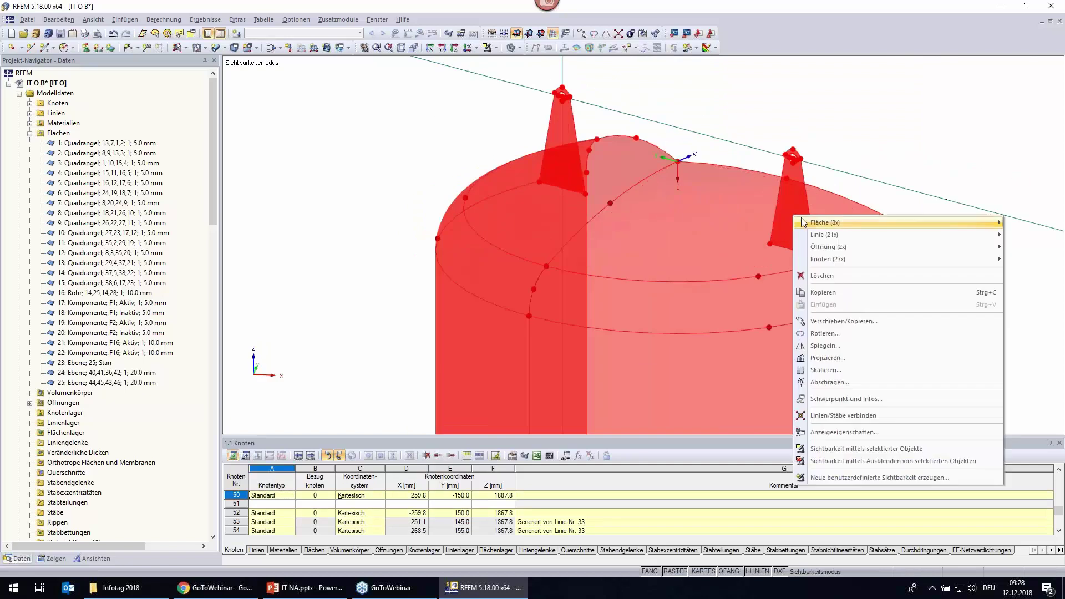
{"action": "left_click", "coordinate": [730, 271]}
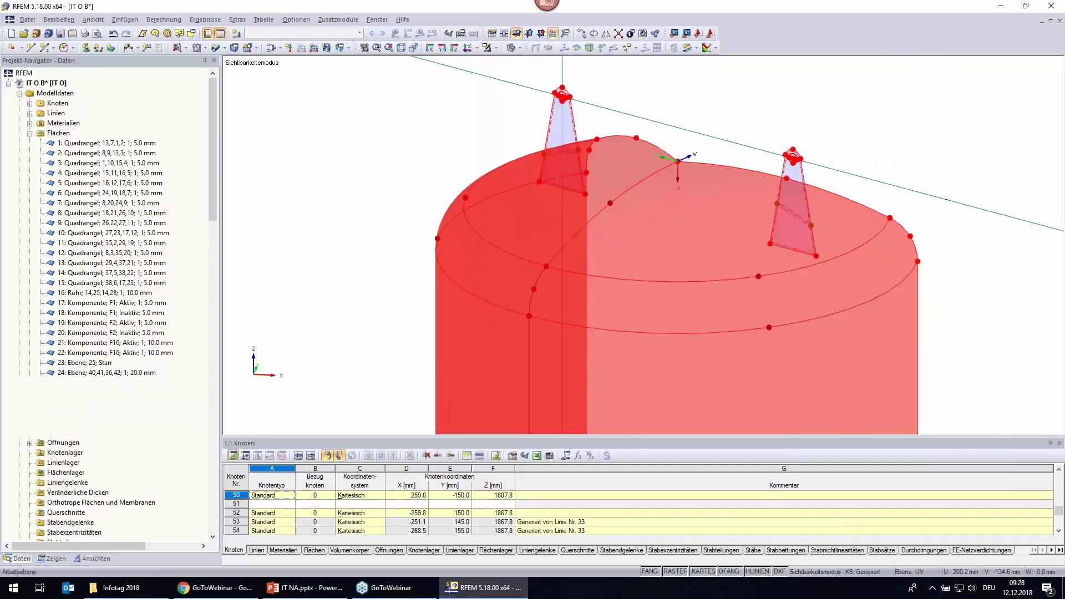
{"action": "scroll", "coordinate": [494, 150], "scroll_direction": "up", "scroll_amount": 3}
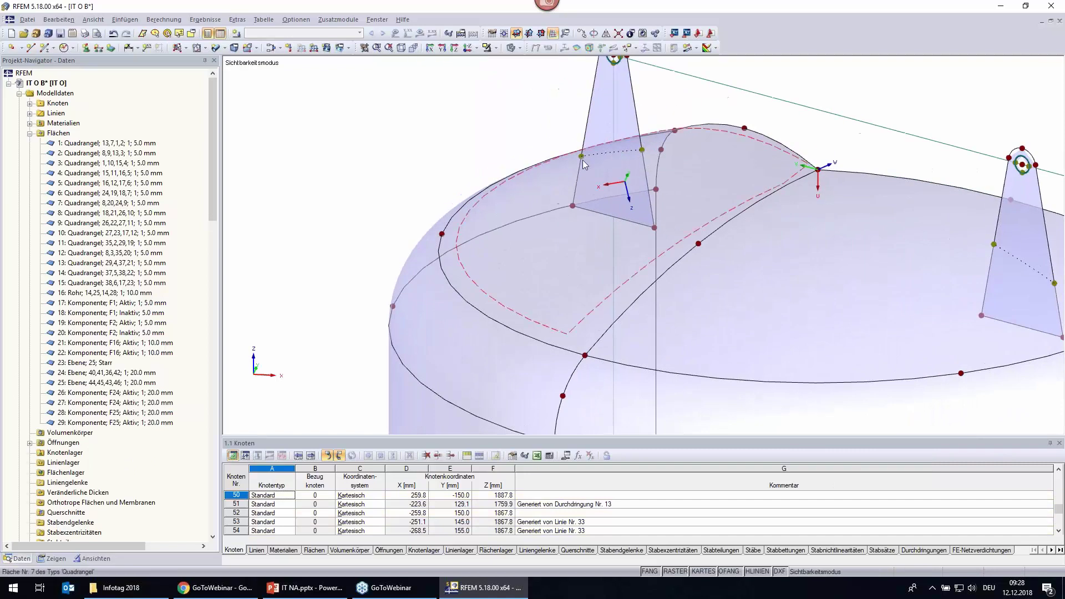
{"action": "mouse_move", "coordinate": [630, 152]}
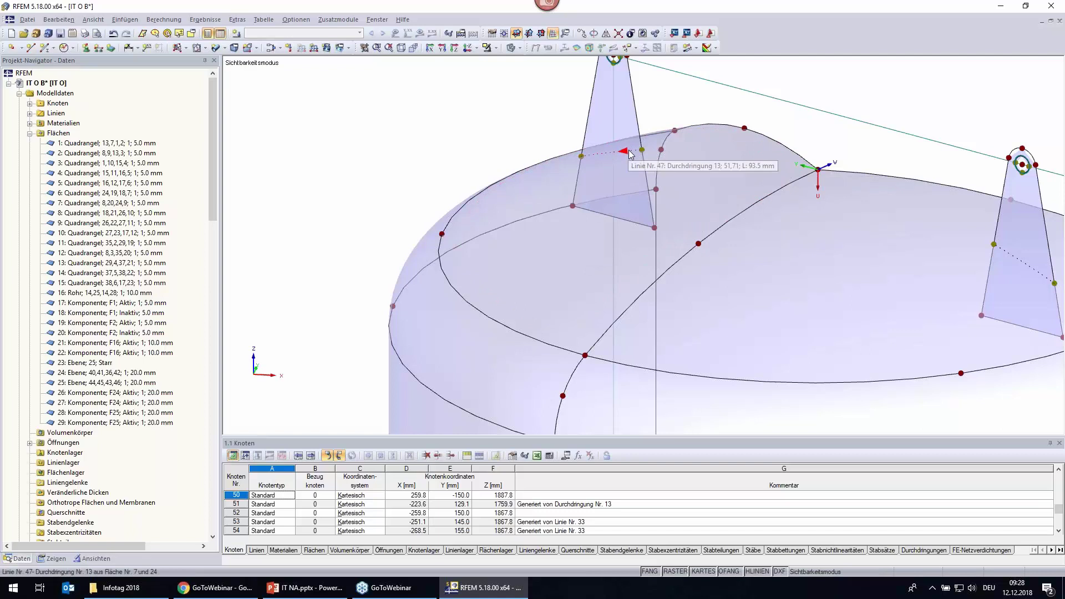
Deactivate intersection components 27 and 29 and render the model as solids.
{"action": "middle_click_drag", "start_coordinate": [577, 211], "coordinate": [550, 279], "text": "ctrl"}
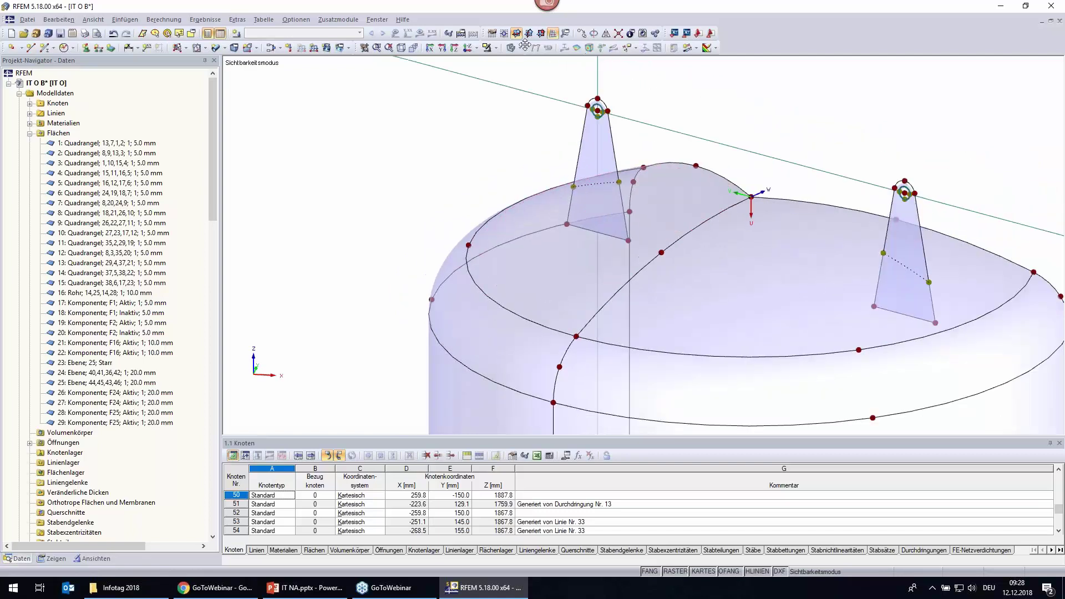
{"action": "left_click", "coordinate": [515, 49]}
{"action": "scroll", "coordinate": [615, 194], "scroll_direction": "up", "scroll_amount": 2}
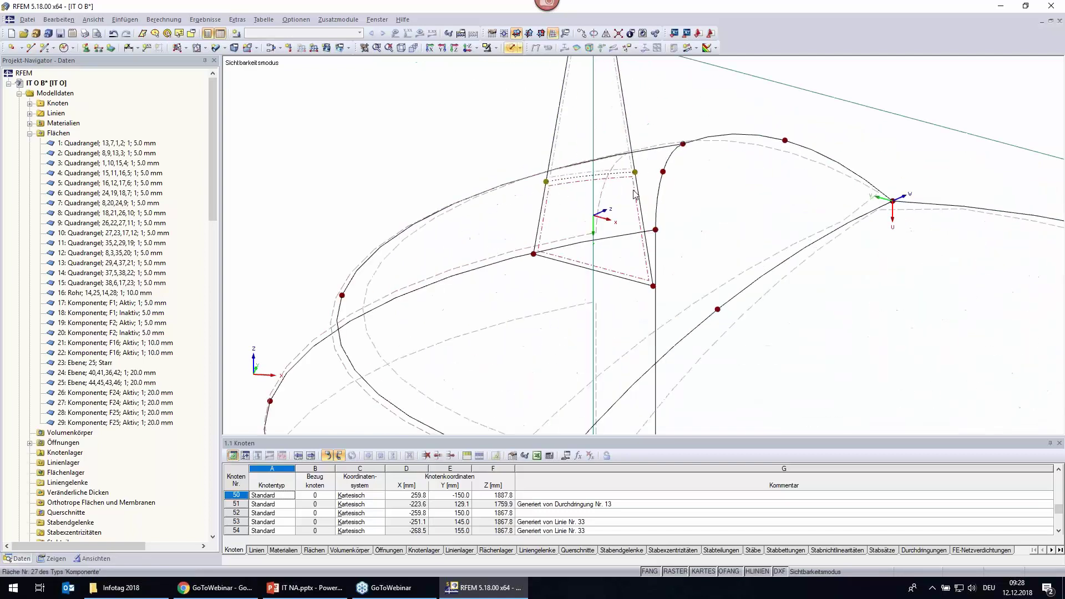
{"action": "scroll", "coordinate": [549, 225], "scroll_direction": "down", "scroll_amount": 2}
{"action": "scroll", "coordinate": [549, 224], "scroll_direction": "down", "scroll_amount": 1}
{"action": "scroll", "coordinate": [838, 297], "scroll_direction": "up", "scroll_amount": 4}
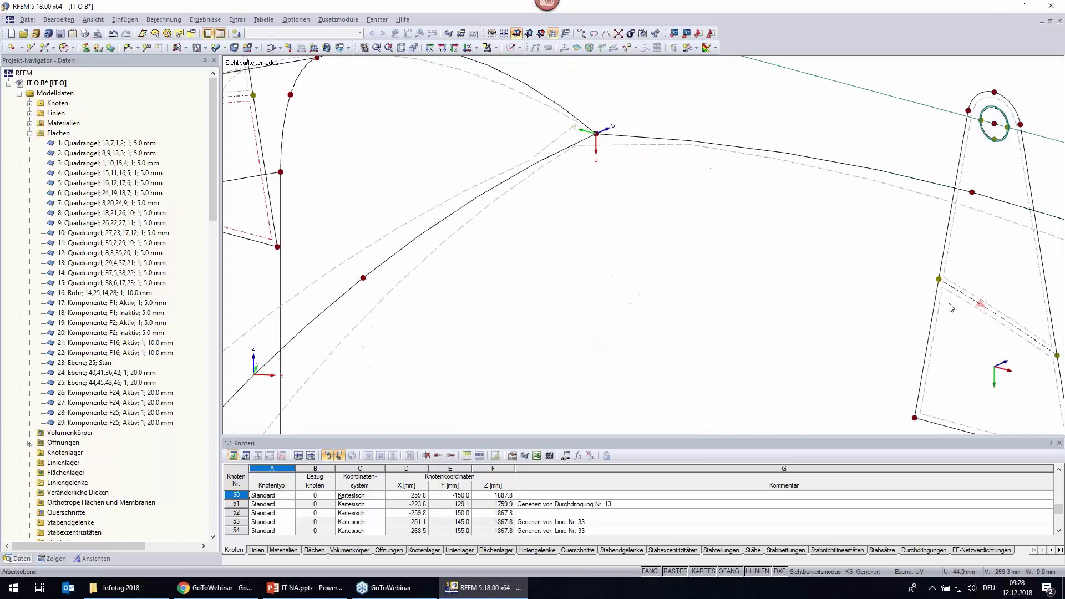
{"action": "right_click", "coordinate": [945, 301]}
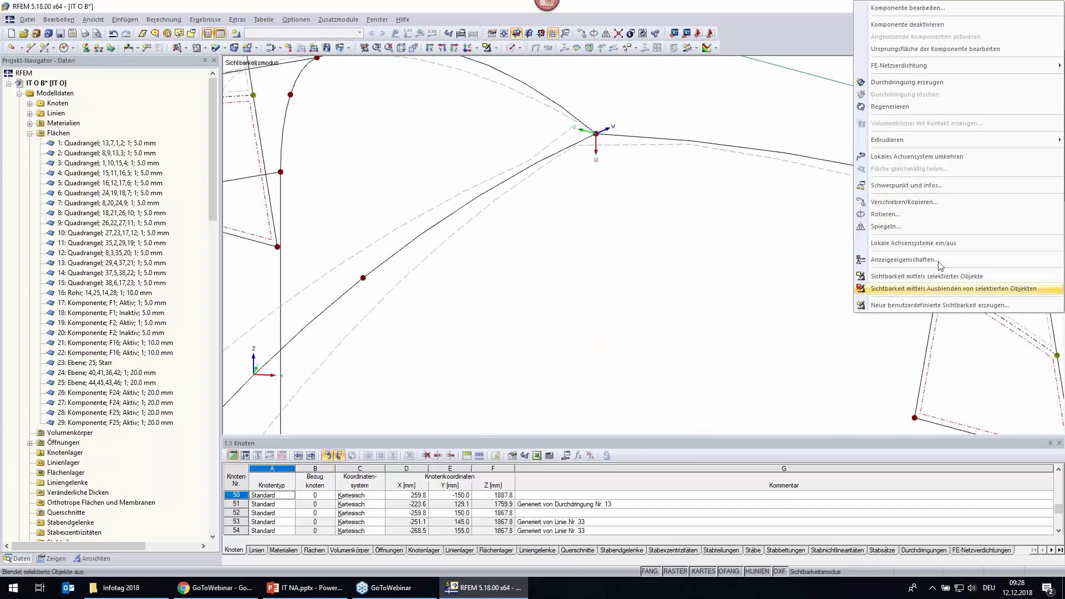
{"action": "left_click", "coordinate": [927, 24]}
{"action": "scroll", "coordinate": [819, 238], "scroll_direction": "down", "scroll_amount": 3}
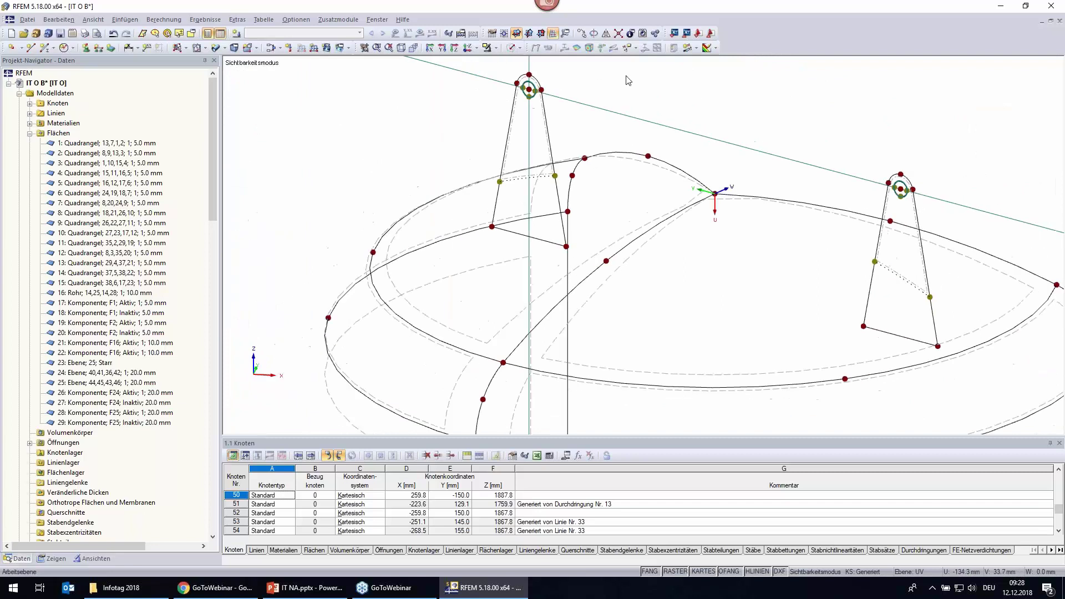
{"action": "left_click", "coordinate": [510, 48]}
Turn off visibility mode so the whole vessel is shown.
{"action": "scroll", "coordinate": [774, 234], "scroll_direction": "down", "scroll_amount": 3}
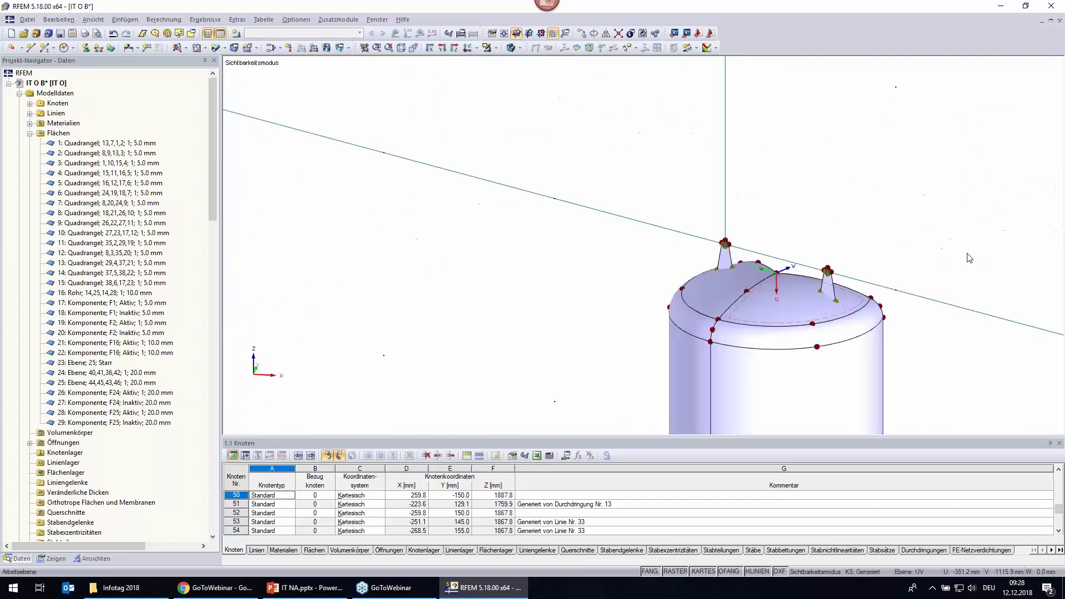
{"action": "mouse_move", "coordinate": [967, 257]}
{"action": "middle_mouse_down"}
{"action": "mouse_move", "coordinate": [876, 194]}
{"action": "mouse_move", "coordinate": [231, 111]}
{"action": "middle_mouse_up"}
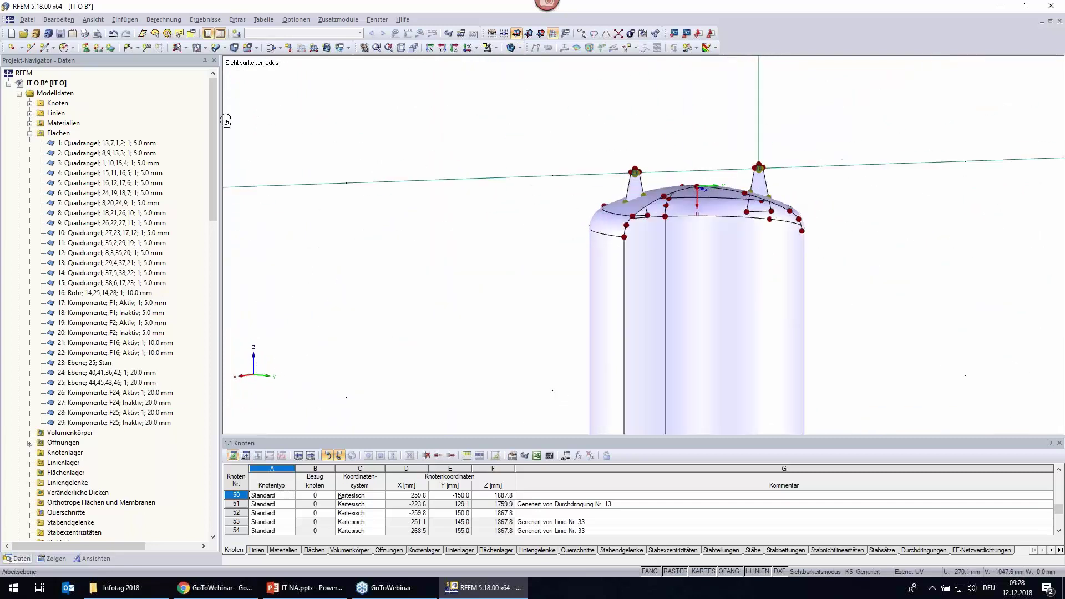
{"action": "scroll", "coordinate": [769, 192], "scroll_direction": "up", "scroll_amount": 2}
{"action": "scroll", "coordinate": [769, 191], "scroll_direction": "up", "scroll_amount": 2}
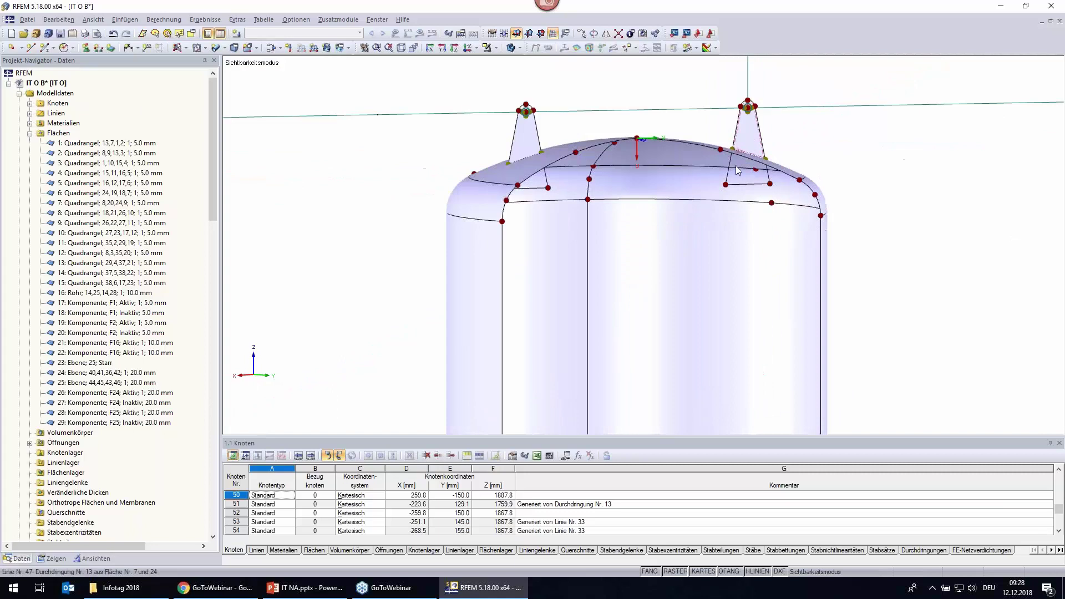
{"action": "scroll", "coordinate": [587, 229], "scroll_direction": "down", "scroll_amount": 1}
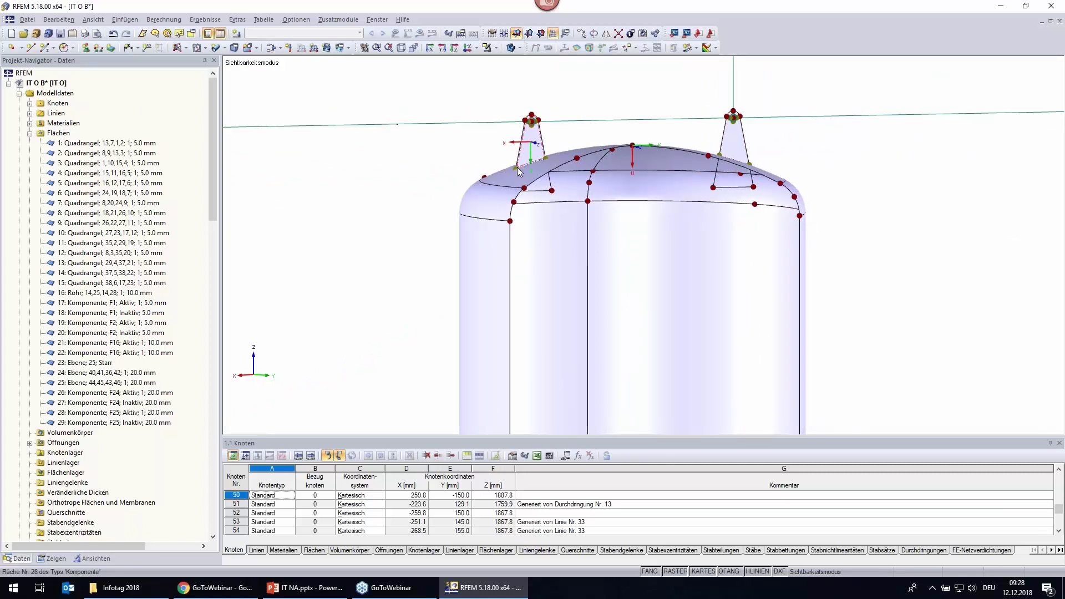
{"action": "scroll", "coordinate": [353, 231], "scroll_direction": "down", "scroll_amount": 1}
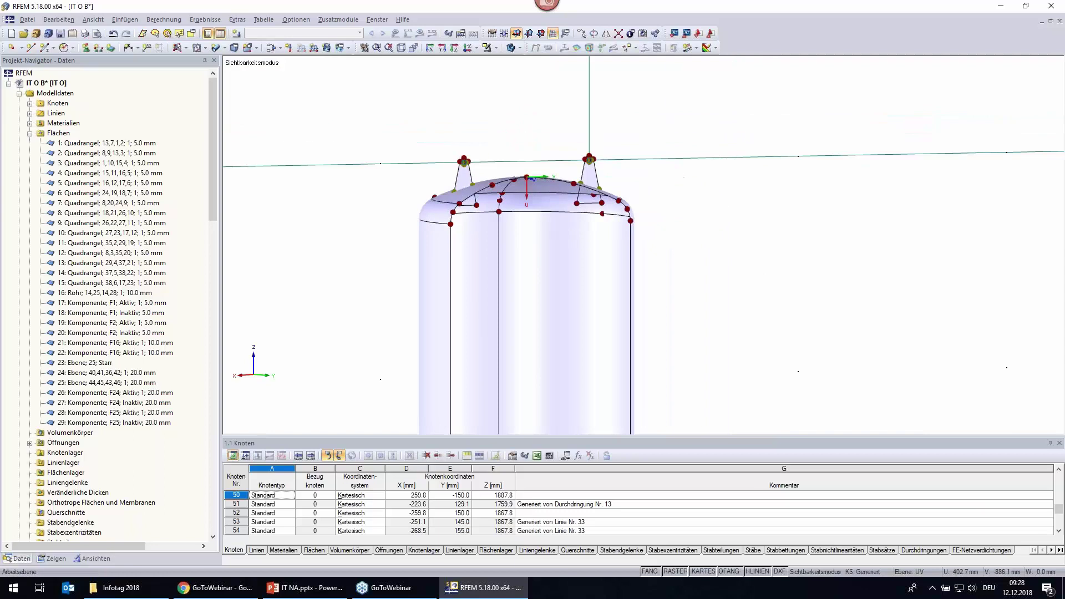
{"action": "scroll", "coordinate": [355, 183], "scroll_direction": "down", "scroll_amount": 1}
{"action": "mouse_move", "coordinate": [357, 183]}
{"action": "middle_mouse_down", "text": "ctrl"}
{"action": "mouse_move", "coordinate": [351, 131]}
{"action": "mouse_move", "coordinate": [357, 149]}
{"action": "middle_mouse_up", "text": "ctrl"}
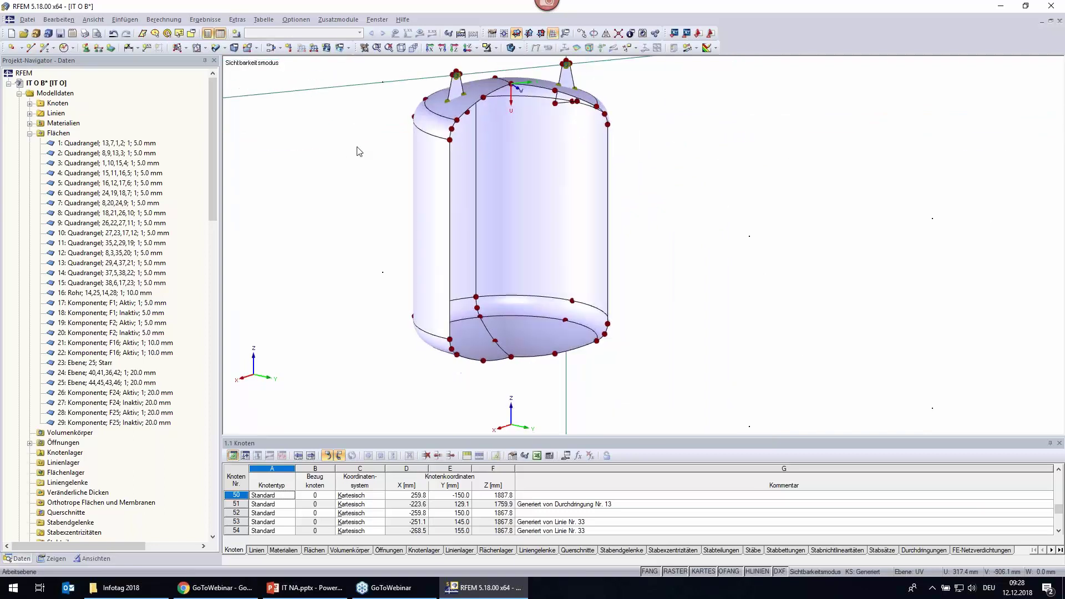
{"action": "left_click", "coordinate": [497, 48]}
{"action": "left_click", "coordinate": [520, 146]}
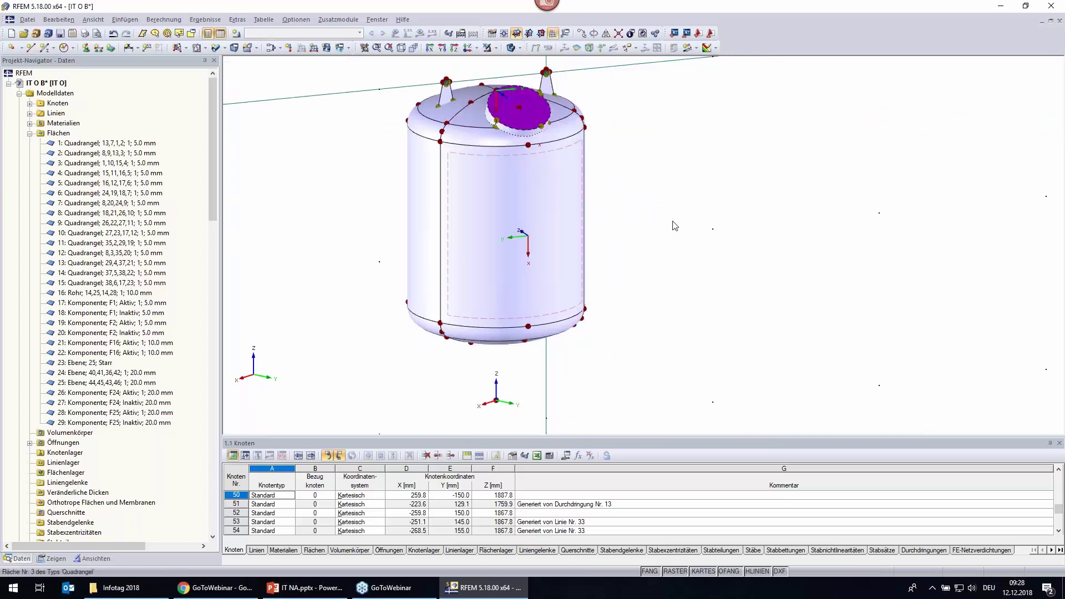
Save the model and recentre the vessel in the view.
{"action": "mouse_move", "coordinate": [704, 350]}
{"action": "middle_mouse_down", "text": "ctrl"}
{"action": "mouse_move", "coordinate": [938, 387]}
{"action": "mouse_move", "coordinate": [853, 404]}
{"action": "middle_mouse_up", "text": "ctrl"}
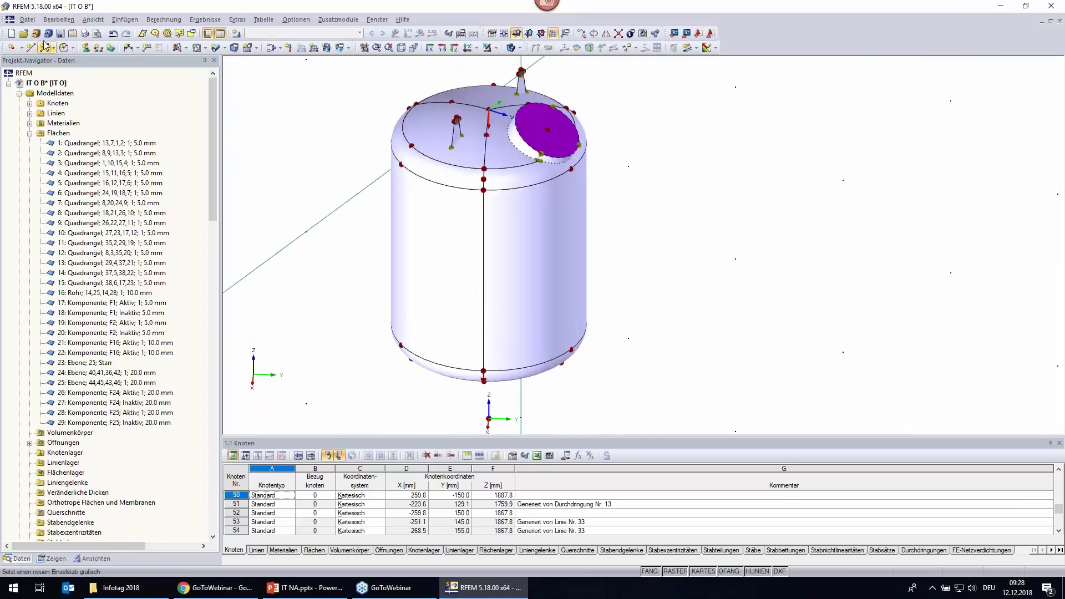
{"action": "left_click", "coordinate": [61, 35]}
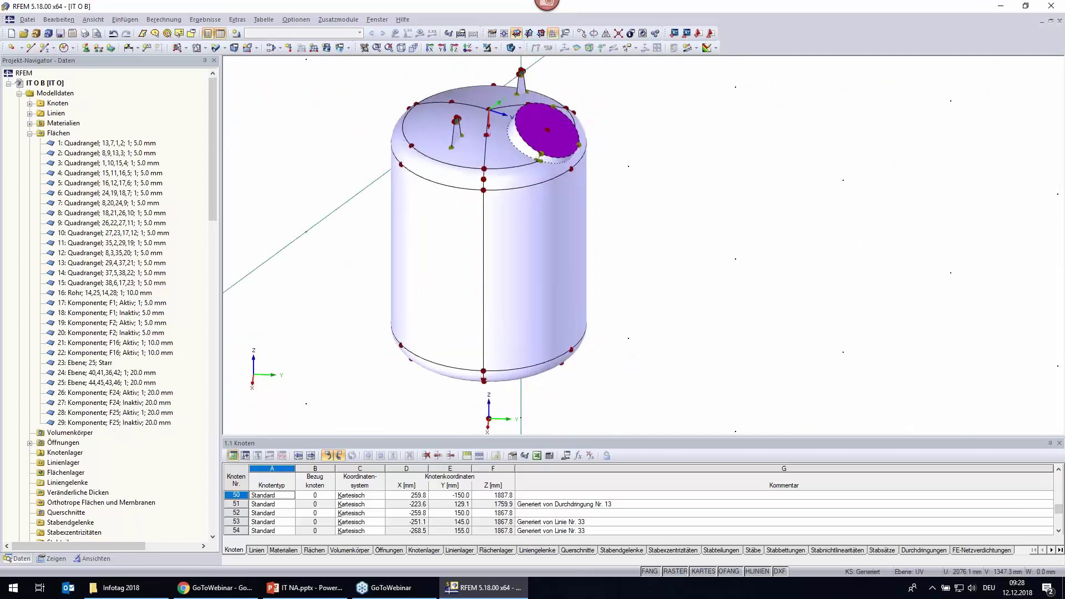
{"action": "mouse_move", "coordinate": [601, 350]}
{"action": "middle_mouse_down"}
{"action": "mouse_move", "coordinate": [601, 249]}
{"action": "mouse_move", "coordinate": [602, 280]}
{"action": "mouse_move", "coordinate": [627, 324]}
{"action": "mouse_move", "coordinate": [583, 326]}
{"action": "mouse_move", "coordinate": [615, 410]}
{"action": "mouse_move", "coordinate": [655, 321]}
{"action": "mouse_move", "coordinate": [637, 379]}
{"action": "middle_mouse_up"}
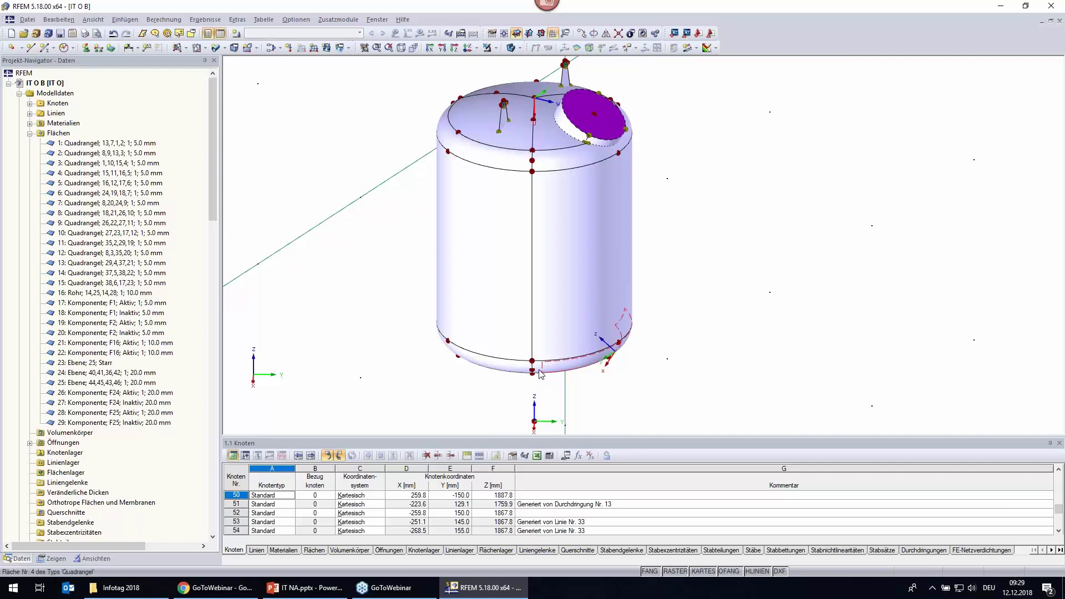
{"action": "scroll", "coordinate": [540, 375], "scroll_direction": "up", "scroll_amount": 1}
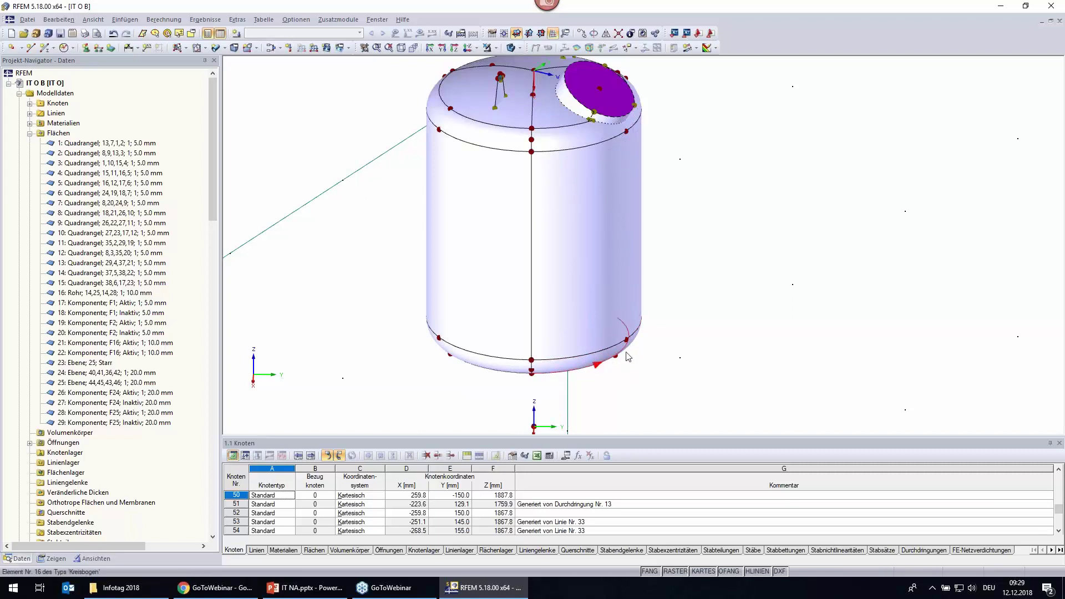
{"action": "middle_click_drag", "start_coordinate": [791, 386], "coordinate": [792, 347]}
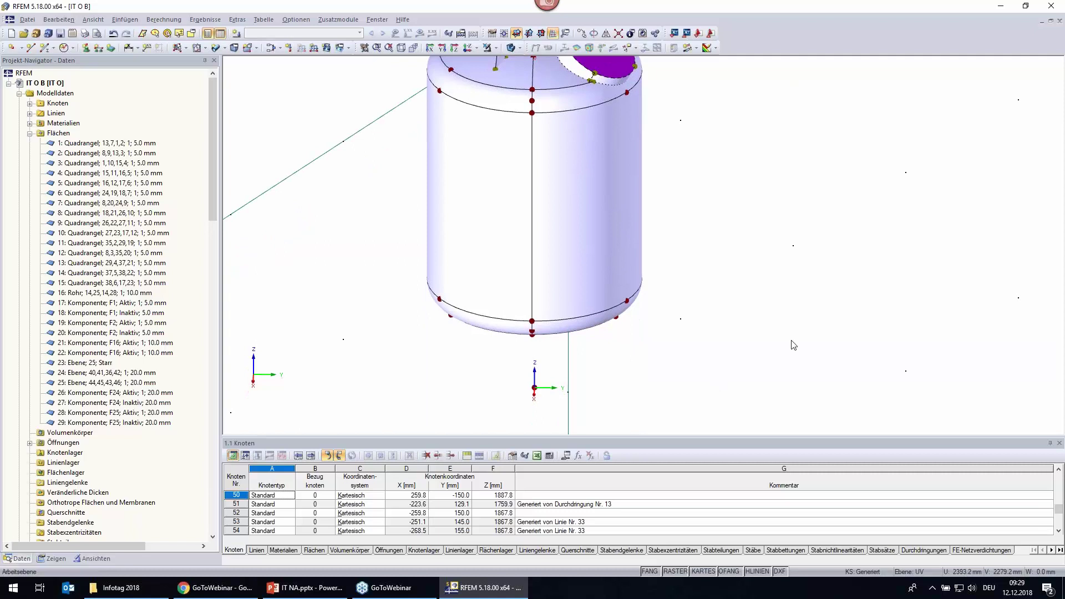
{"action": "scroll", "coordinate": [719, 381], "scroll_direction": "down", "scroll_amount": 2}
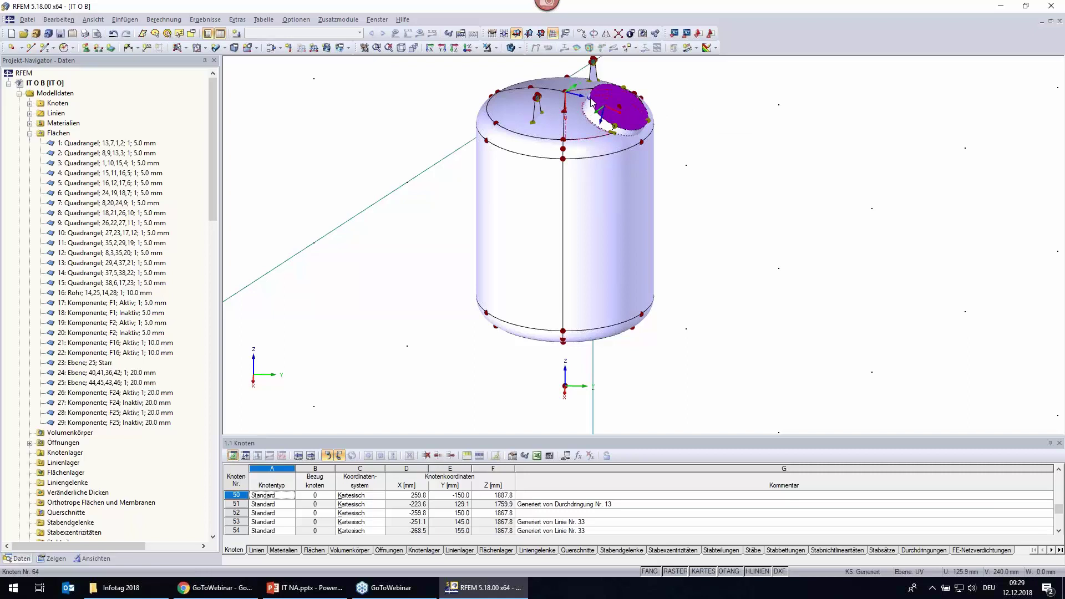
Copy the origin node 490 mm along W, with a new line joining it to its copy.
{"action": "left_click", "coordinate": [565, 386]}
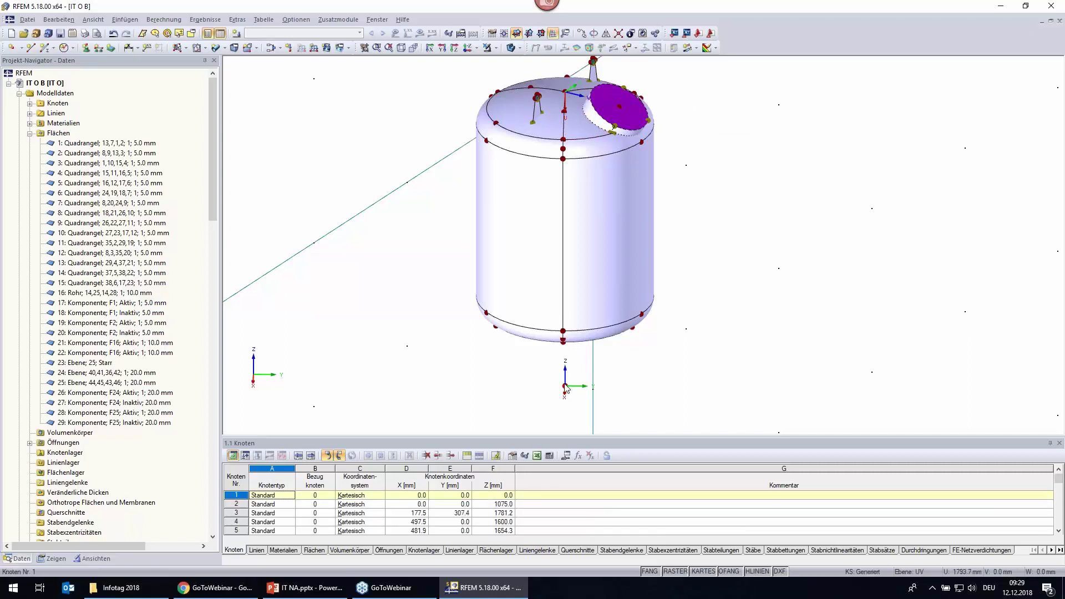
{"action": "right_click", "coordinate": [565, 387]}
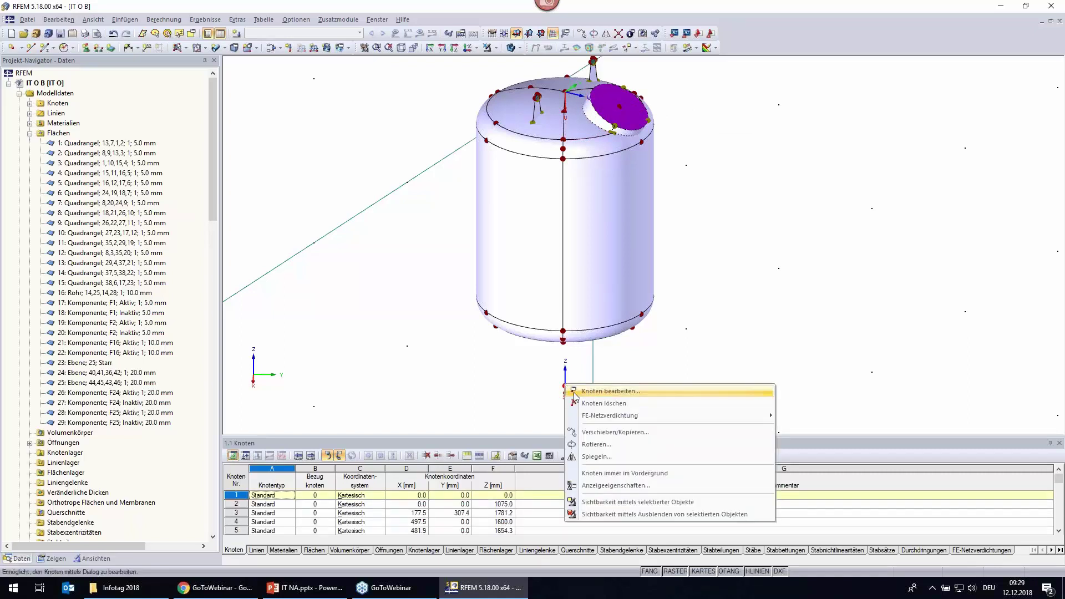
{"action": "left_click", "coordinate": [605, 433]}
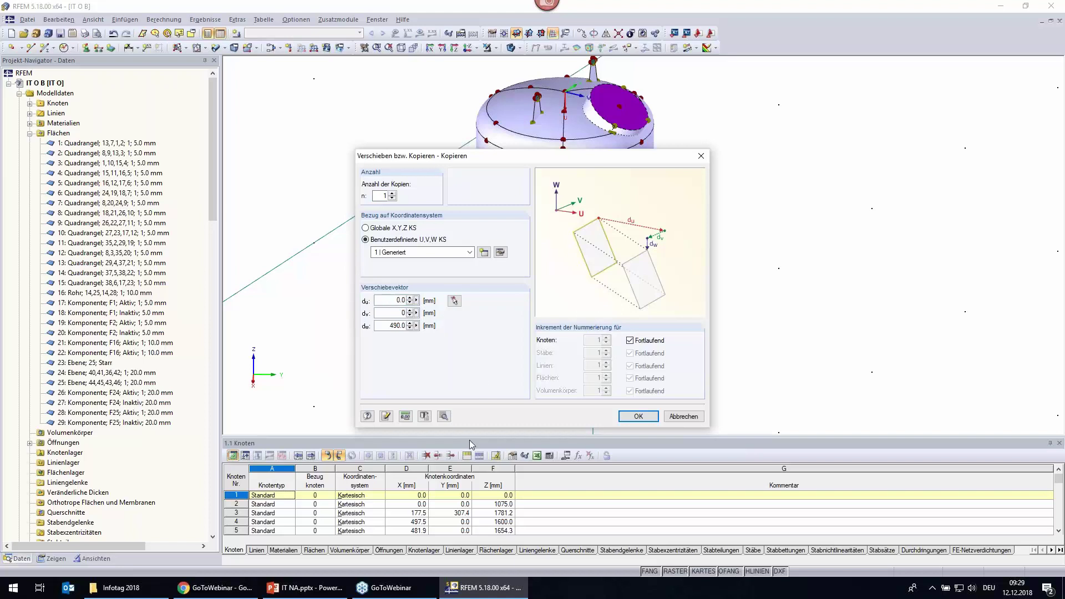
{"action": "left_click", "coordinate": [444, 416]}
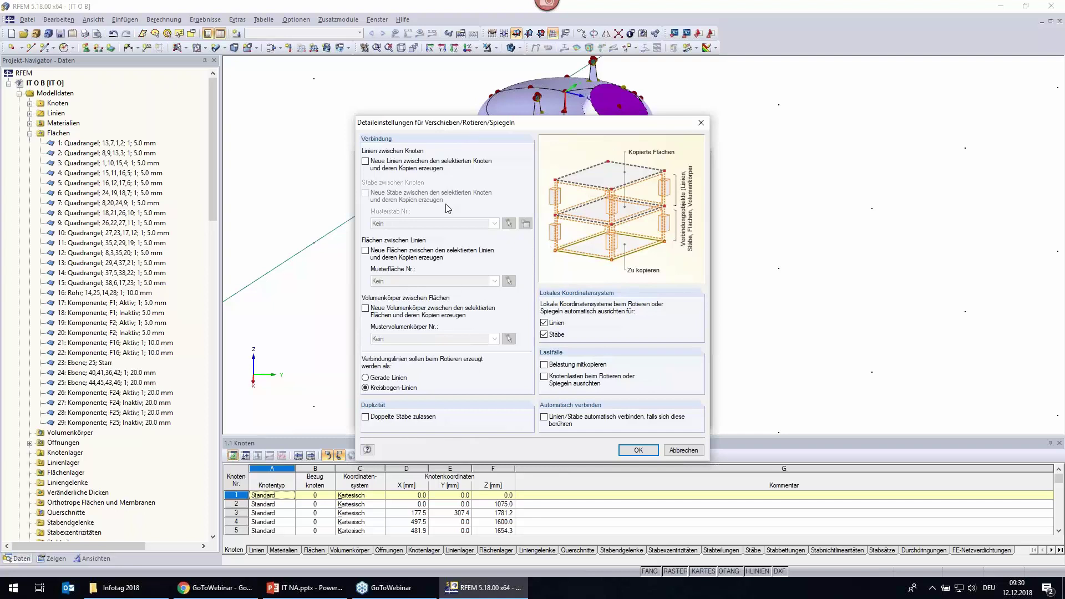
{"action": "left_click", "coordinate": [437, 166]}
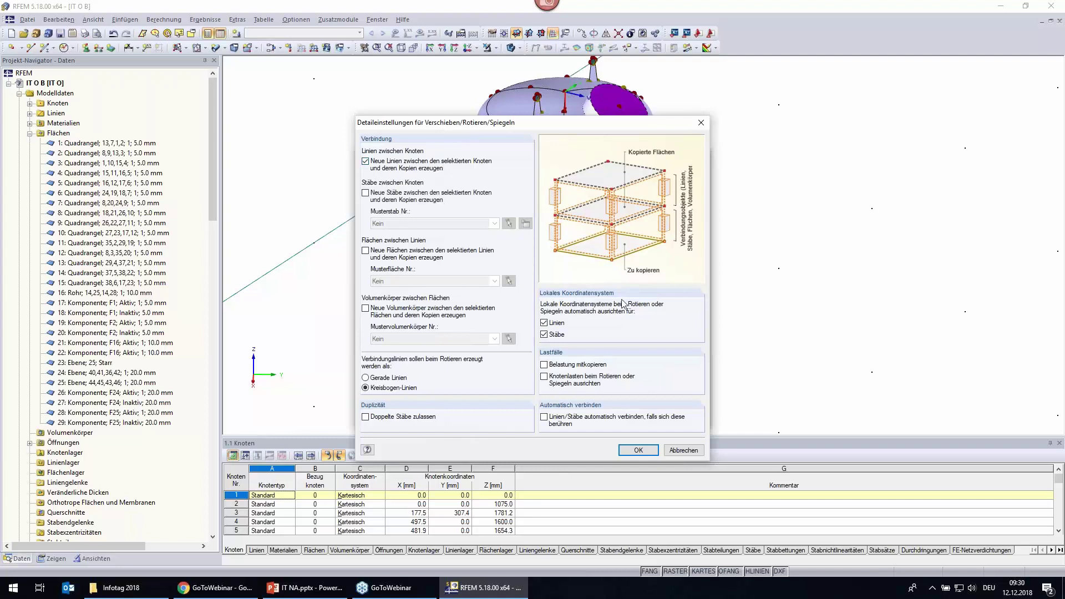
{"action": "left_click", "coordinate": [636, 453]}
{"action": "left_click", "coordinate": [634, 421]}
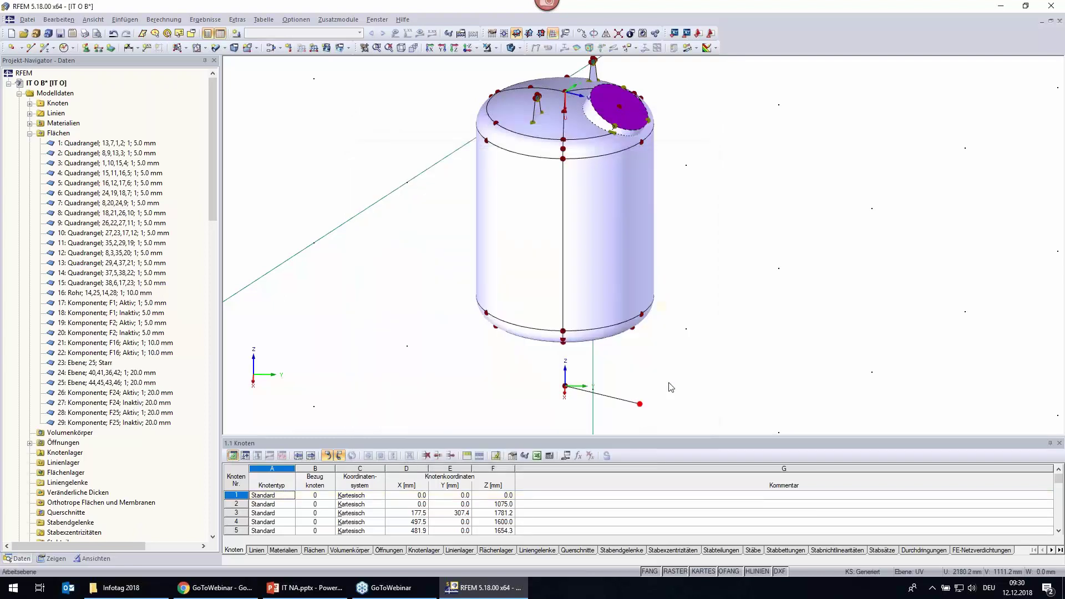
Make the tank display transparent and return to a perspective view.
{"action": "middle_click_drag", "start_coordinate": [716, 327], "coordinate": [690, 321]}
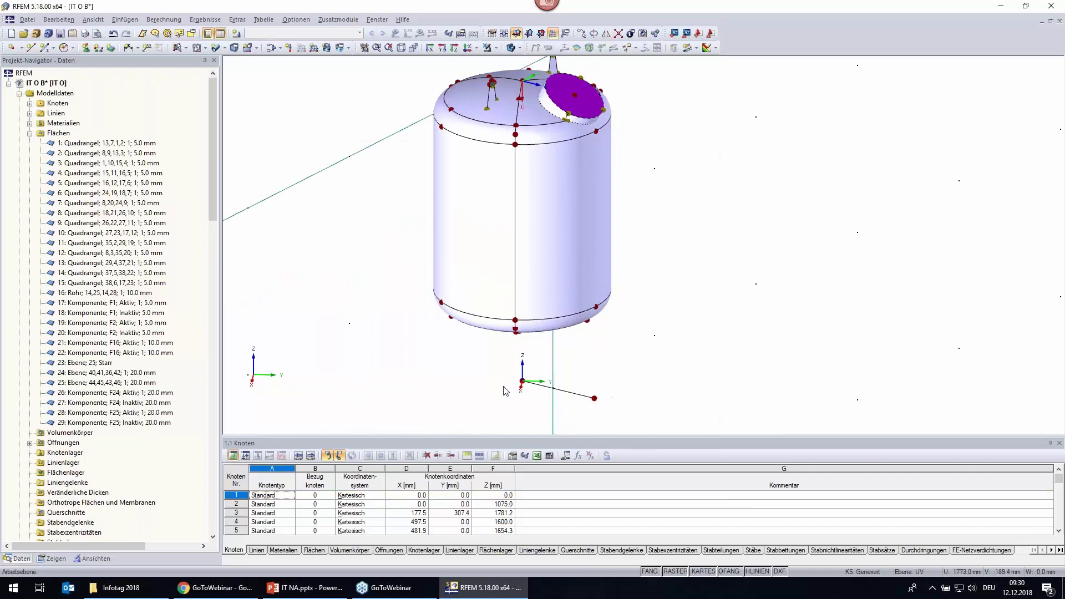
{"action": "right_click", "coordinate": [795, 334]}
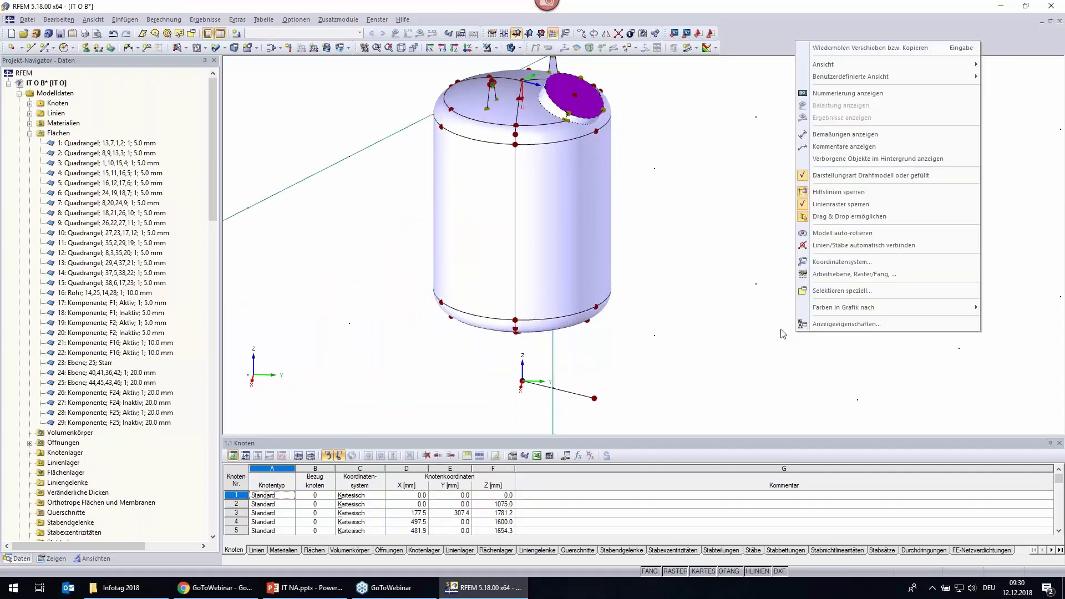
{"action": "left_click", "coordinate": [782, 333]}
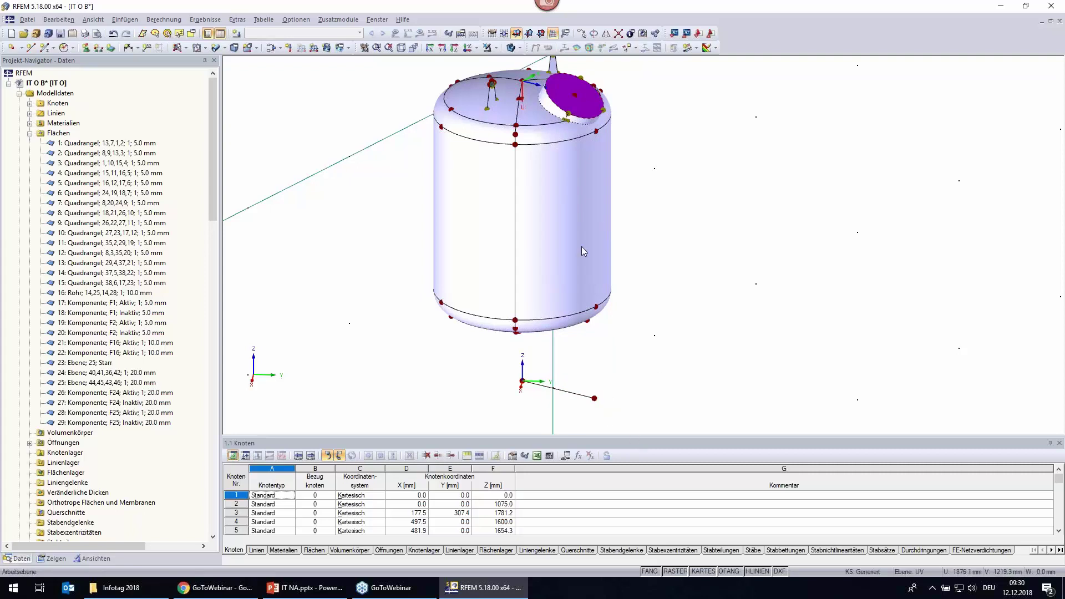
{"action": "left_click", "coordinate": [467, 48]}
{"action": "scroll", "coordinate": [506, 320], "scroll_direction": "down", "scroll_amount": 1}
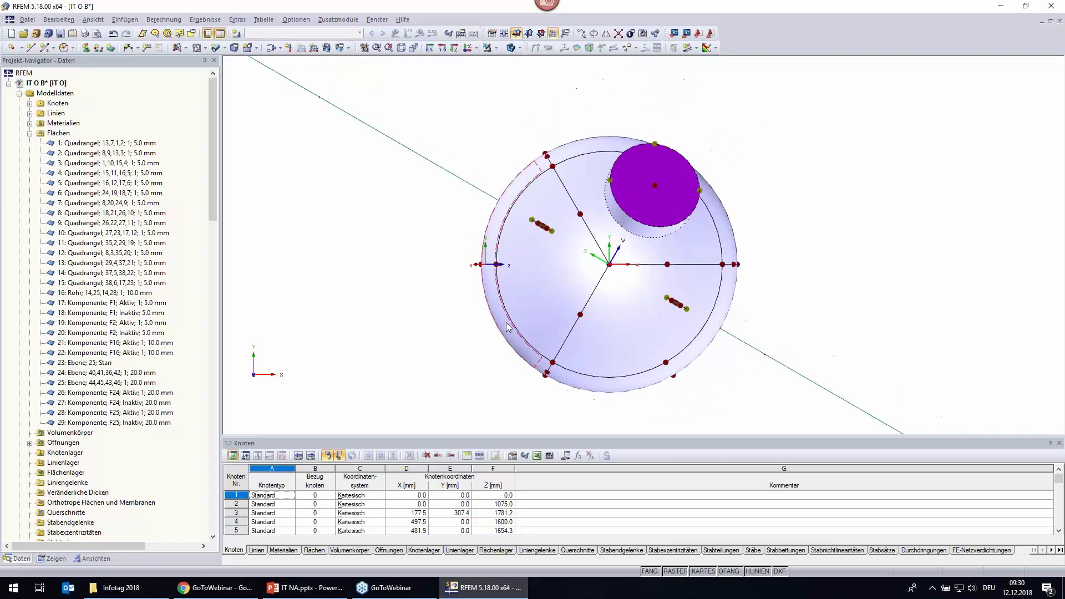
{"action": "left_click", "coordinate": [508, 49]}
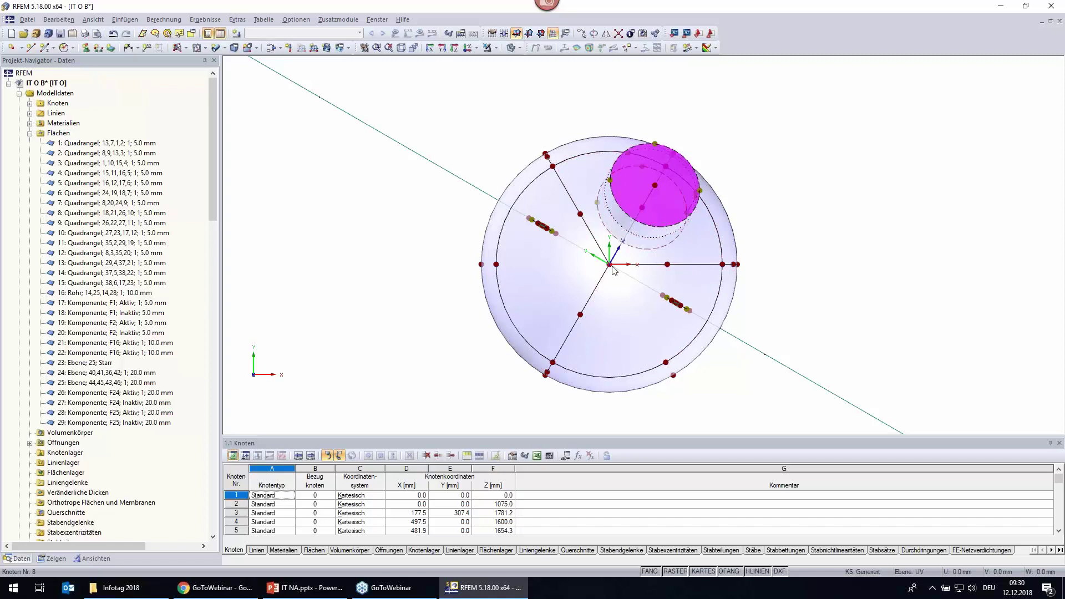
{"action": "left_click", "coordinate": [408, 49]}
{"action": "mouse_move", "coordinate": [639, 405]}
{"action": "middle_mouse_down"}
{"action": "mouse_move", "coordinate": [664, 404]}
{"action": "mouse_move", "coordinate": [594, 404]}
{"action": "mouse_move", "coordinate": [580, 371]}
{"action": "middle_mouse_up"}
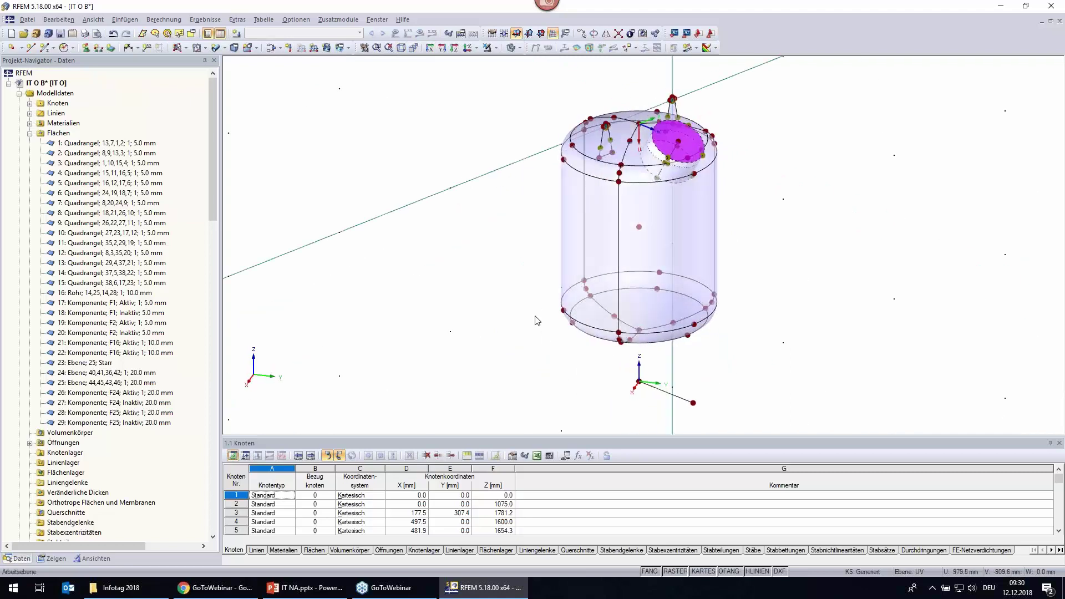
Place the work plane origin on copied node 74 and align it to the YZ plane.
{"action": "left_click", "coordinate": [500, 35]}
{"action": "left_click", "coordinate": [695, 402]}
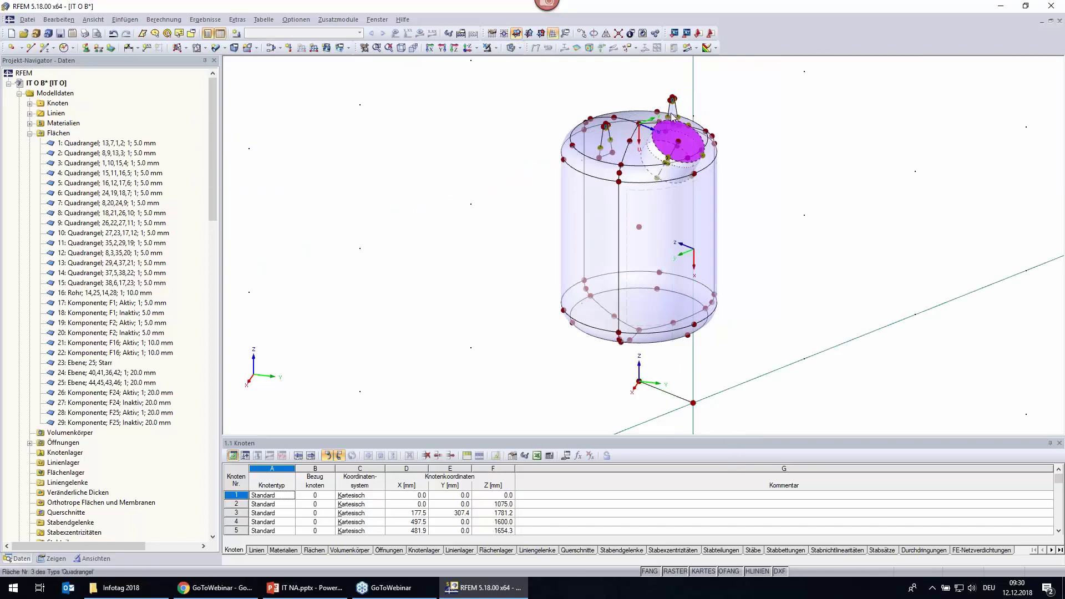
{"action": "left_click", "coordinate": [530, 34]}
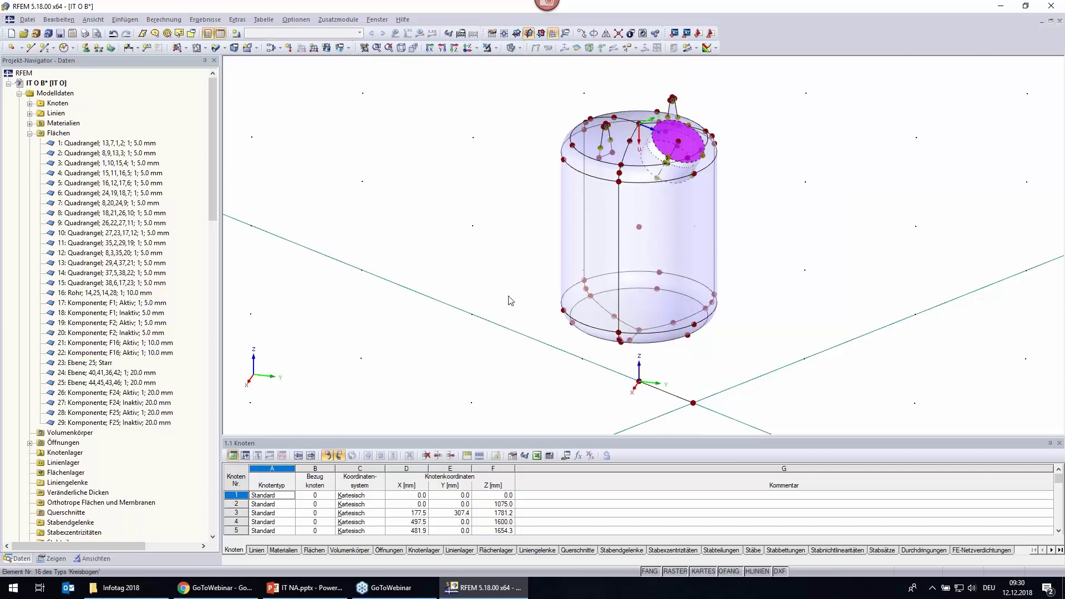
{"action": "scroll", "coordinate": [463, 278], "scroll_direction": "down", "scroll_amount": 3}
{"action": "scroll", "coordinate": [464, 278], "scroll_direction": "down", "scroll_amount": 2}
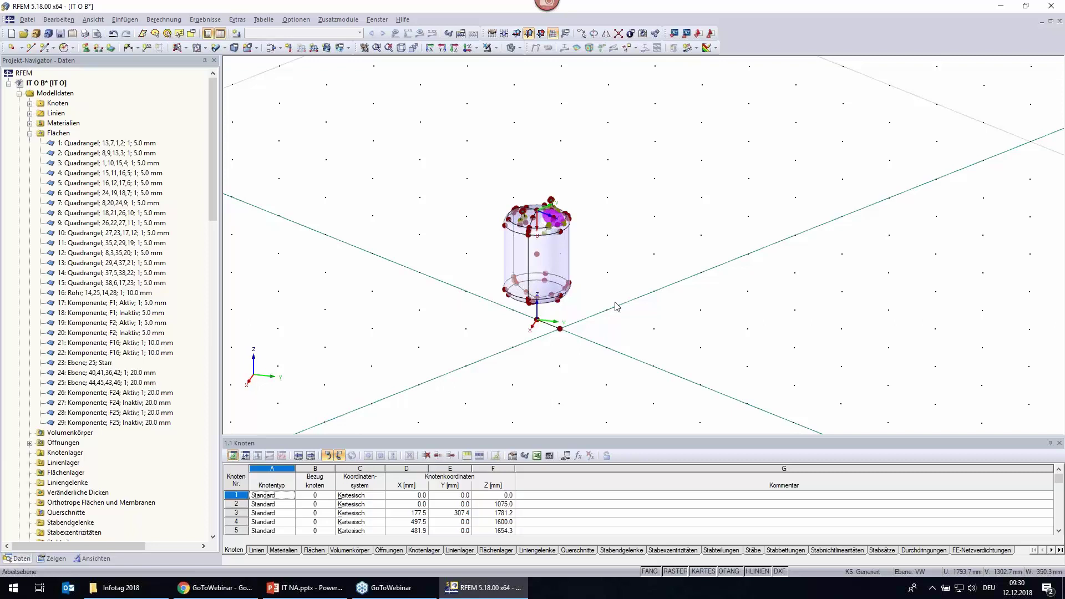
Set the work-plane grid point spacing b to 30 mm and zoom in on the node.
{"action": "left_click", "coordinate": [493, 34]}
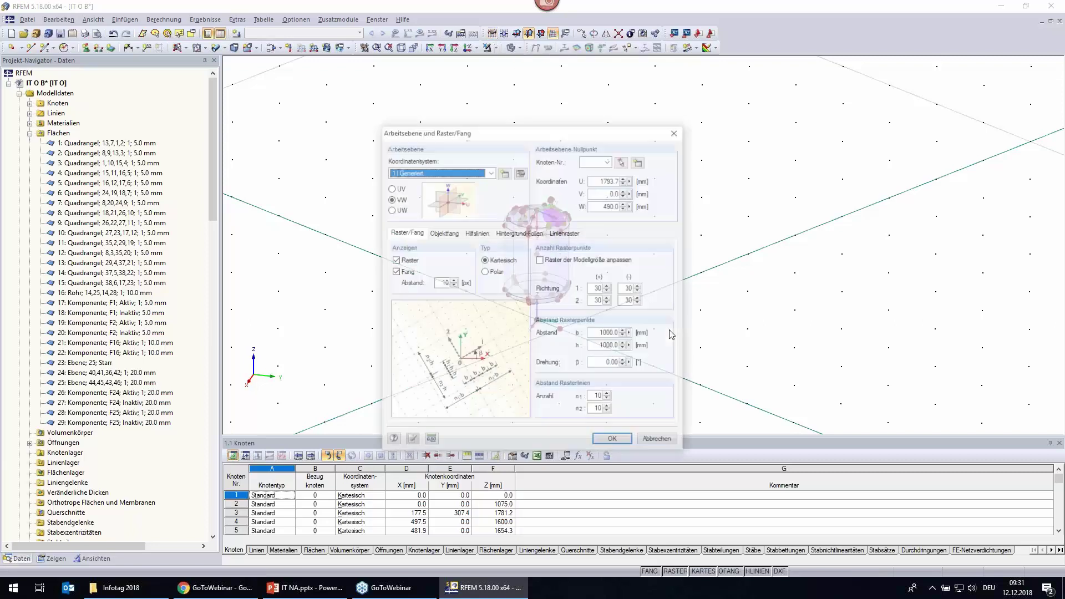
{"action": "left_click_drag", "start_coordinate": [591, 332], "coordinate": [670, 332]}
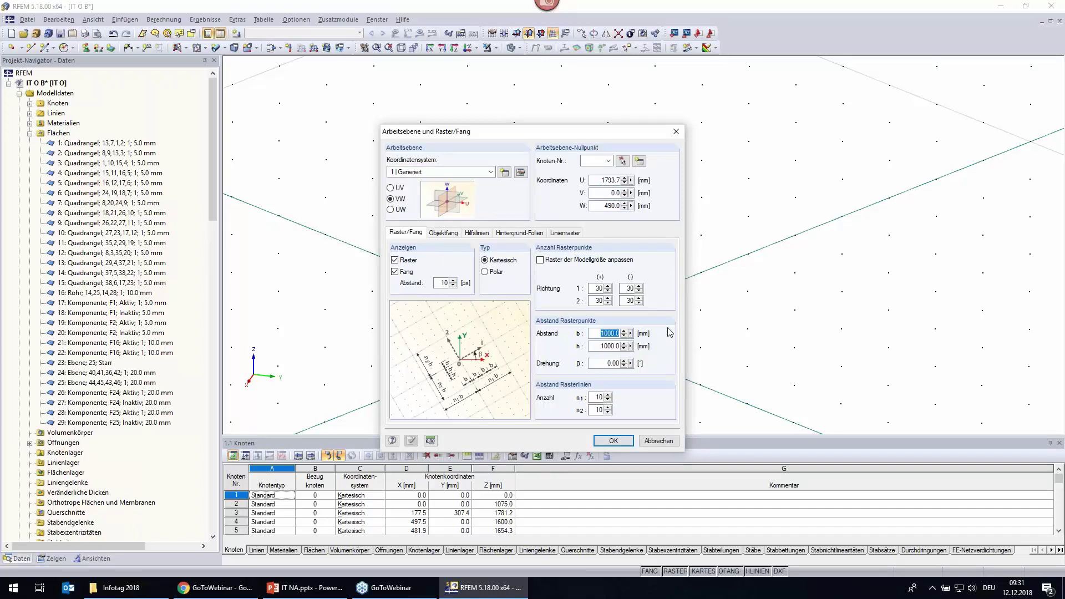
{"action": "type", "text": "30"}
{"action": "left_click", "coordinate": [628, 440]}
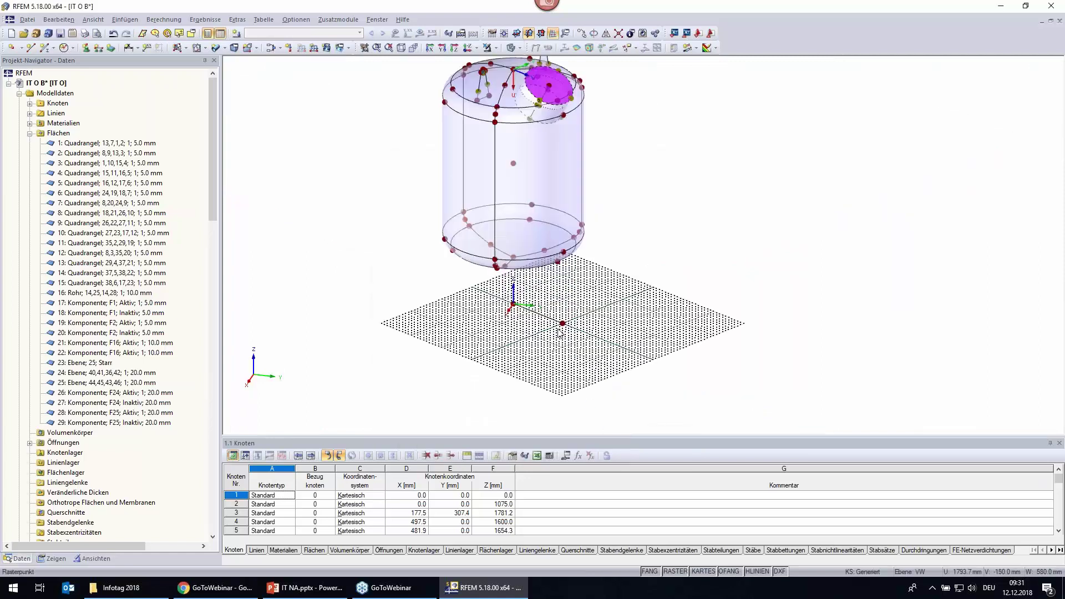
{"action": "scroll", "coordinate": [559, 331], "scroll_direction": "up", "scroll_amount": 2}
{"action": "scroll", "coordinate": [562, 323], "scroll_direction": "up", "scroll_amount": 3}
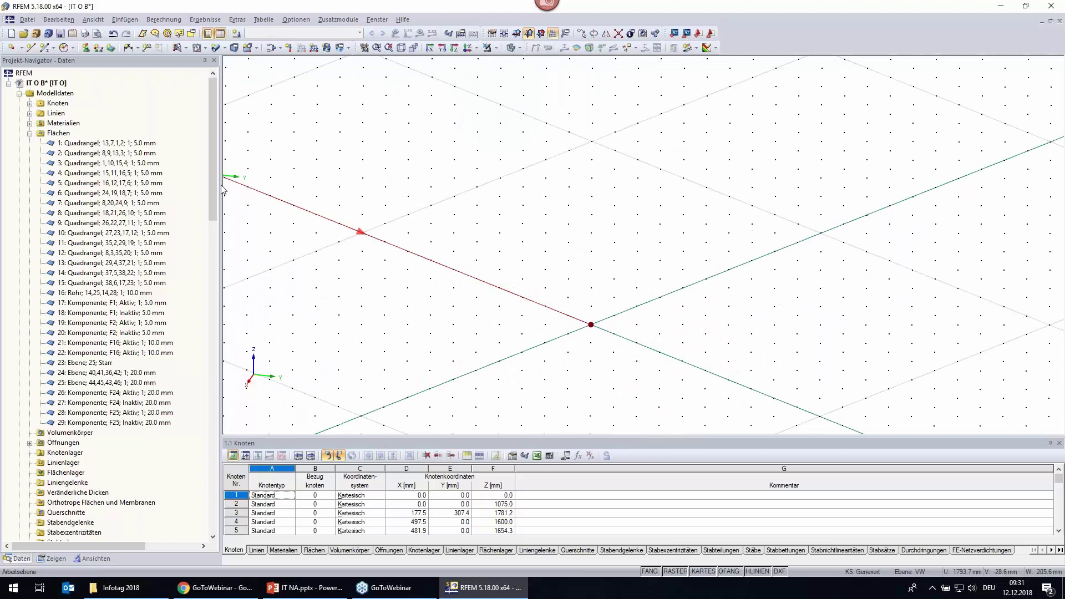
Draw a closed four-line diamond outline on the grid where the axes cross.
{"action": "left_click", "coordinate": [30, 47]}
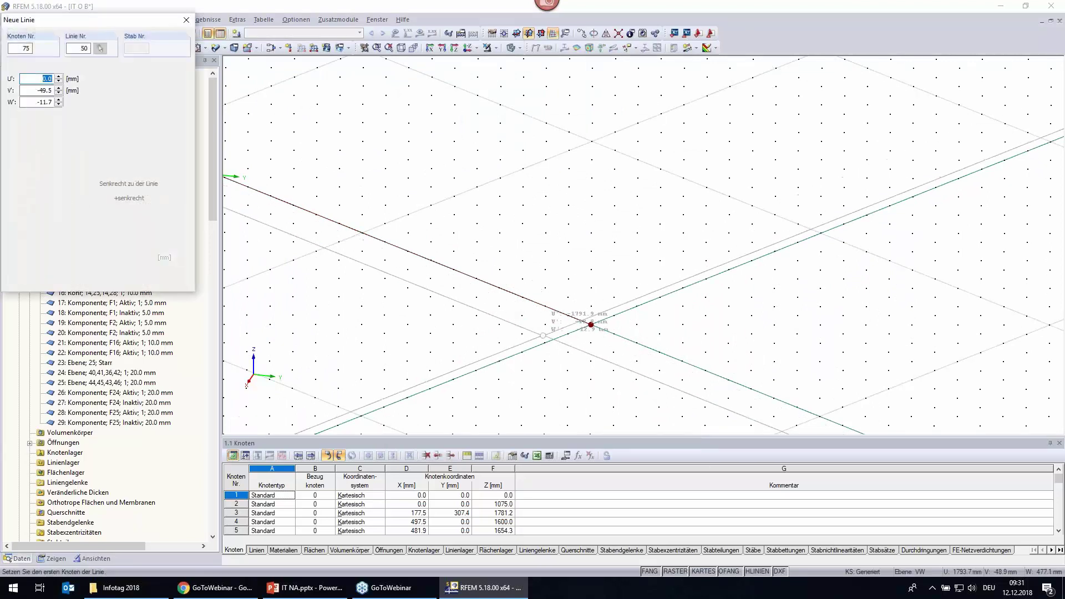
{"action": "left_click", "coordinate": [591, 324]}
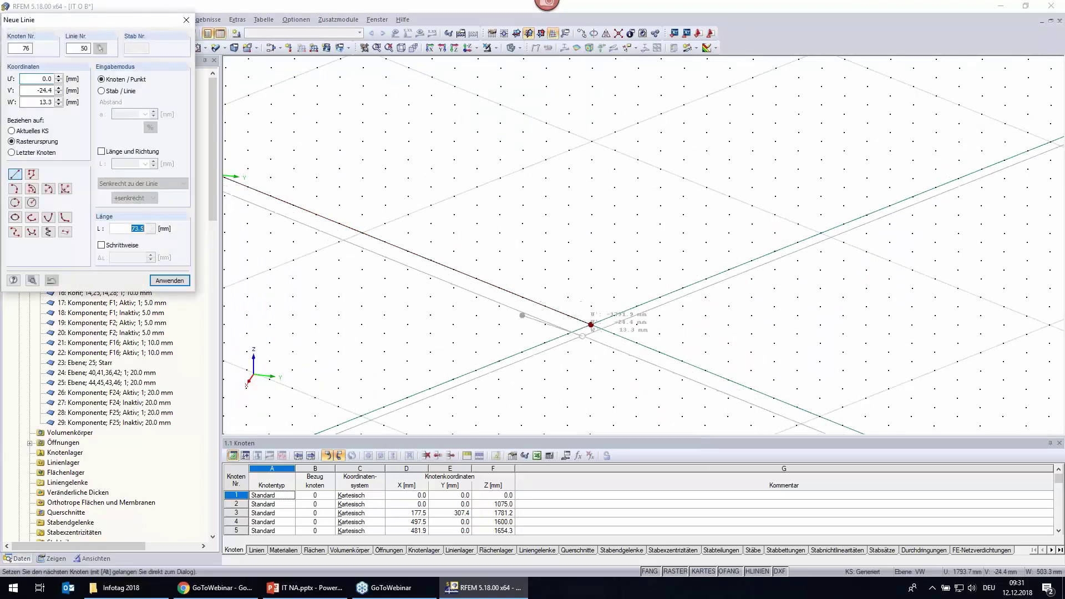
{"action": "left_click", "coordinate": [568, 333]}
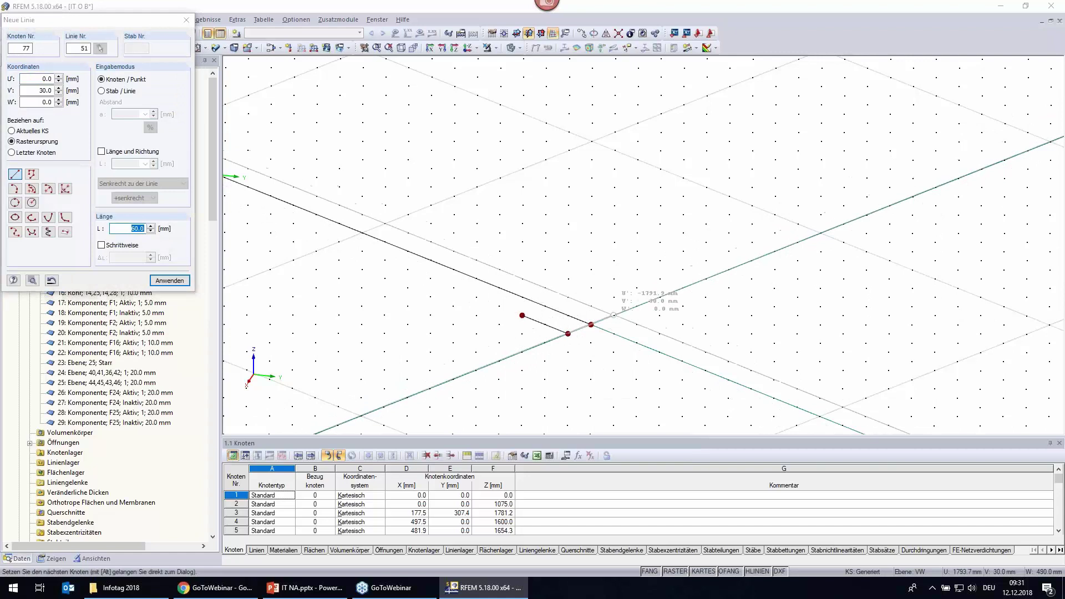
{"action": "left_click", "coordinate": [614, 315]}
{"action": "left_click", "coordinate": [568, 297]}
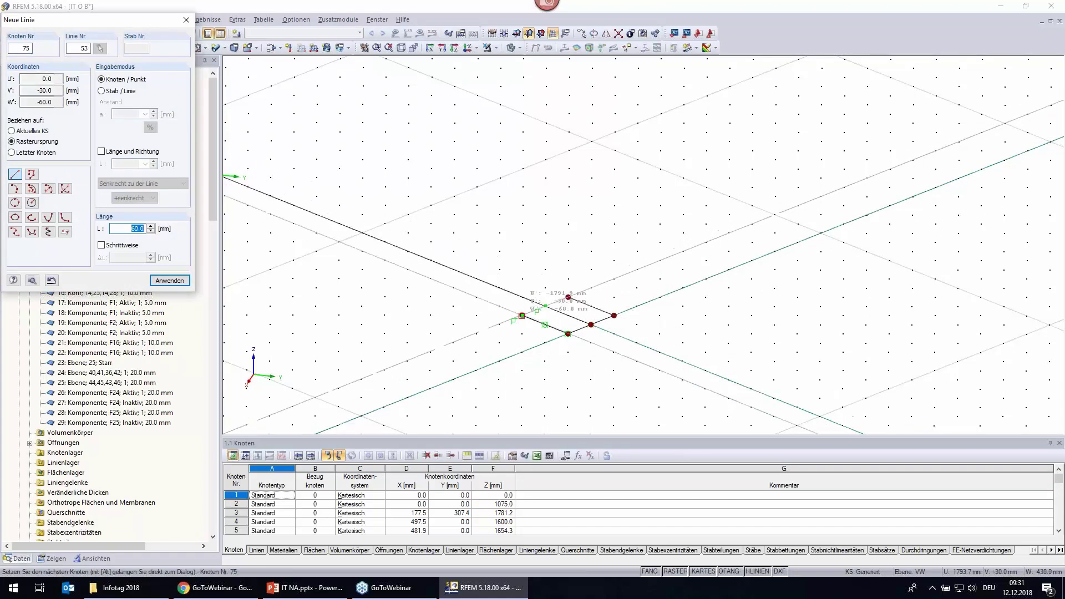
{"action": "left_click", "coordinate": [522, 315]}
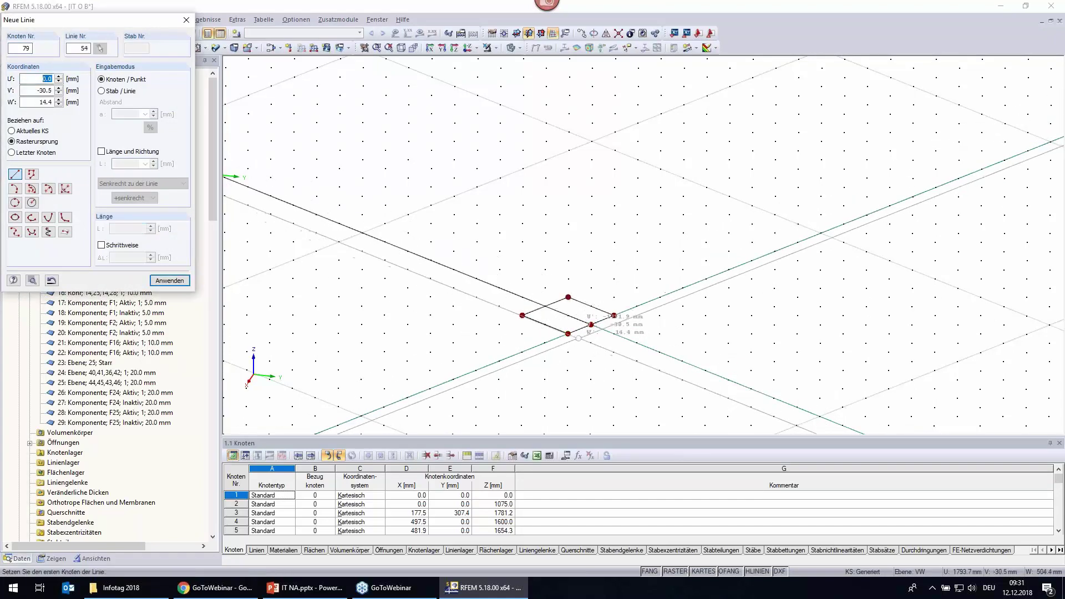
{"action": "key", "text": "Escape"}
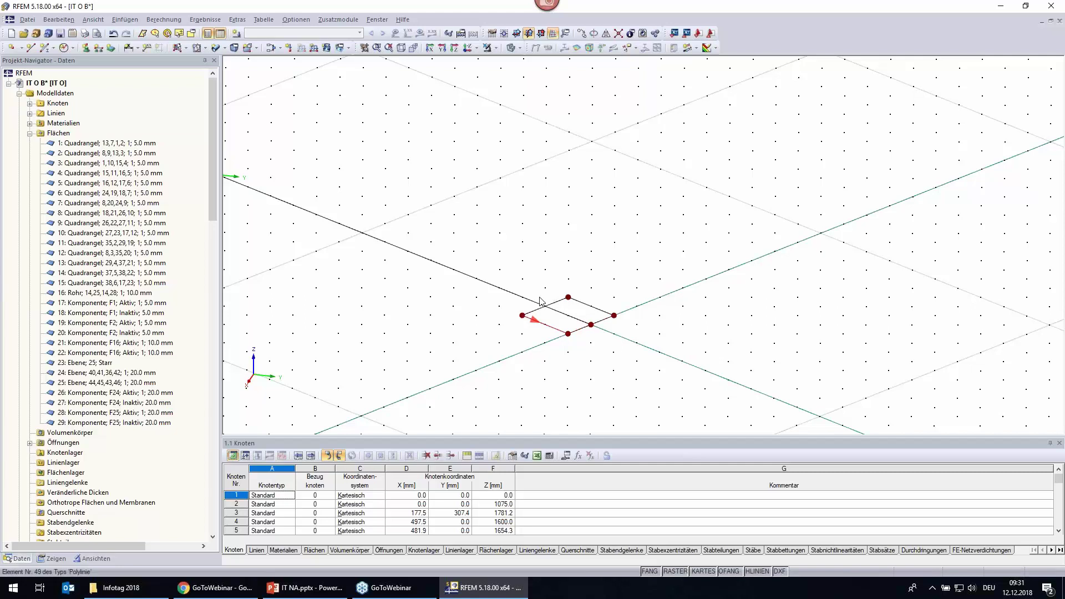
{"action": "scroll", "coordinate": [557, 349], "scroll_direction": "down", "scroll_amount": 1}
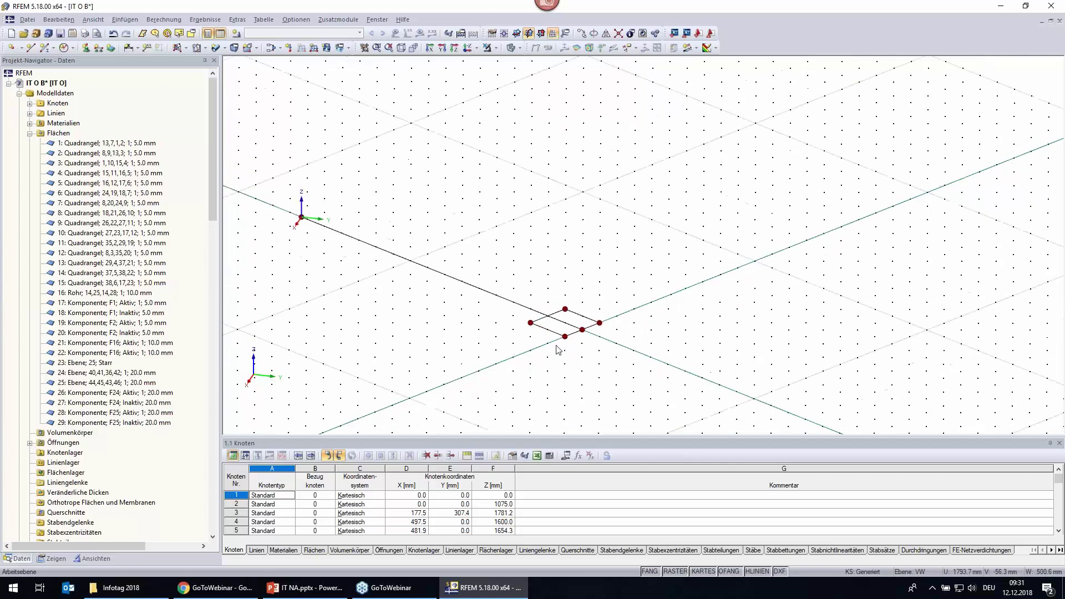
{"action": "scroll", "coordinate": [571, 346], "scroll_direction": "up", "scroll_amount": 1}
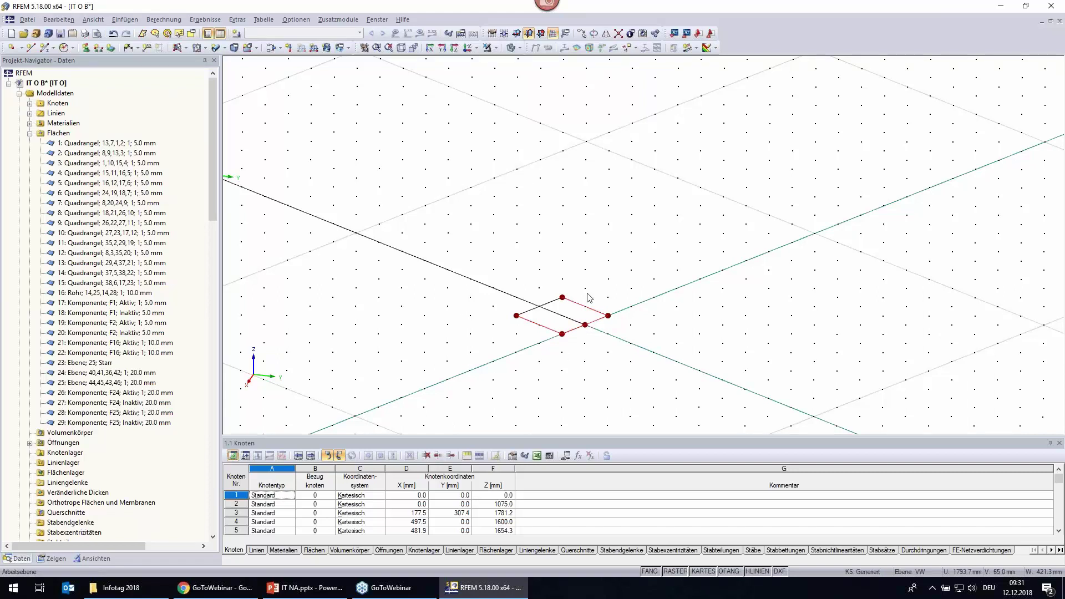
{"action": "scroll", "coordinate": [589, 299], "scroll_direction": "down", "scroll_amount": 1}
{"action": "scroll", "coordinate": [603, 305], "scroll_direction": "down", "scroll_amount": 1}
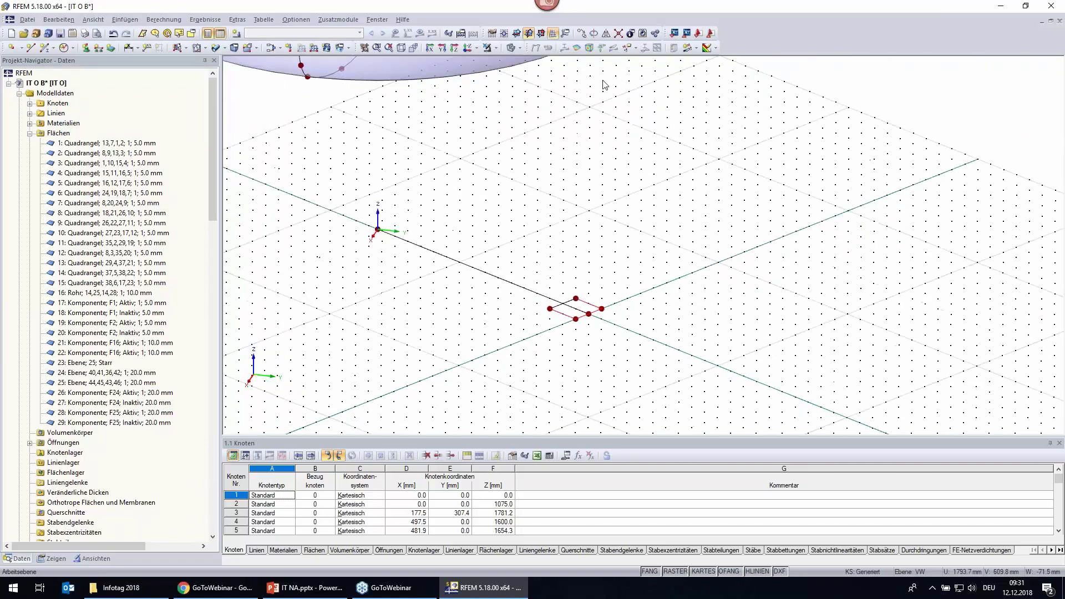
Copy the diamond outline 600 mm up in global Z, generating surfaces between outlines from template surface 1.
{"action": "left_click", "coordinate": [582, 34]}
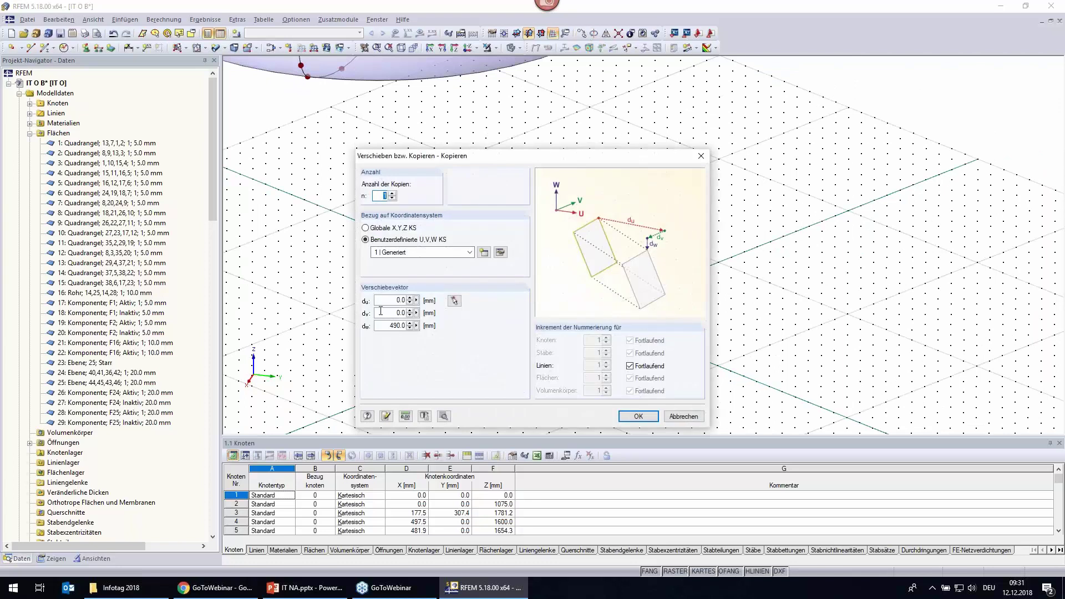
{"action": "left_click", "coordinate": [366, 228]}
{"action": "type", "text": "600"}
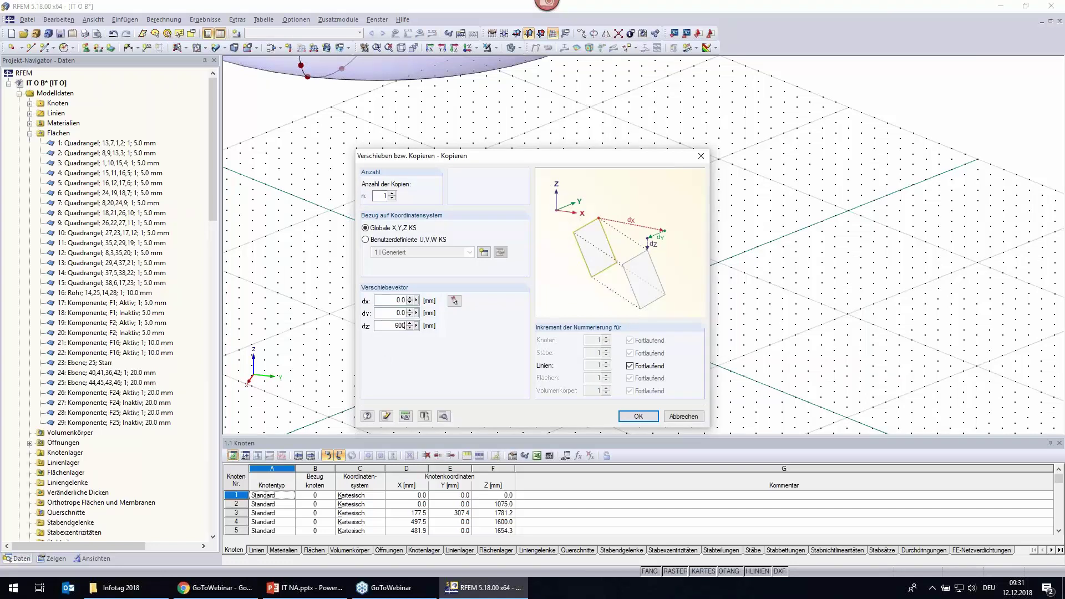
{"action": "left_click", "coordinate": [444, 417]}
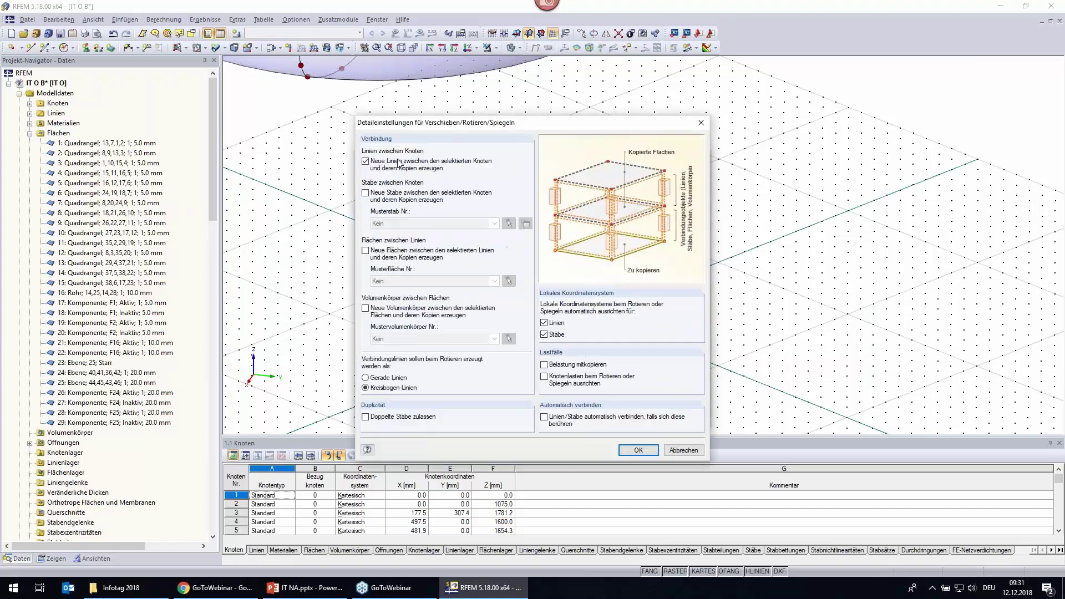
{"action": "left_click", "coordinate": [389, 254]}
{"action": "left_click", "coordinate": [494, 281]}
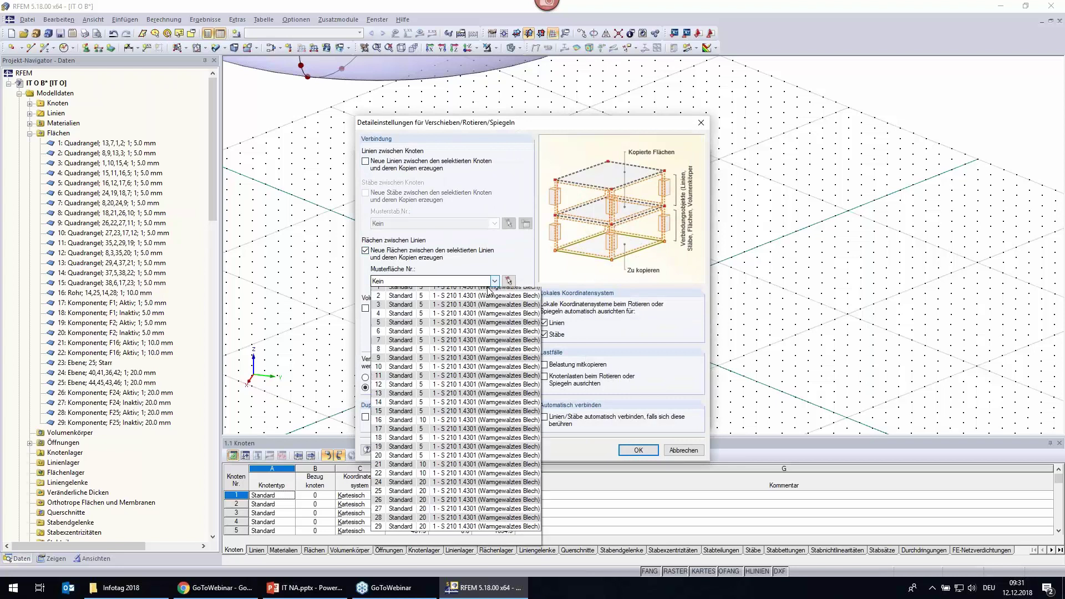
{"action": "left_click", "coordinate": [473, 301]}
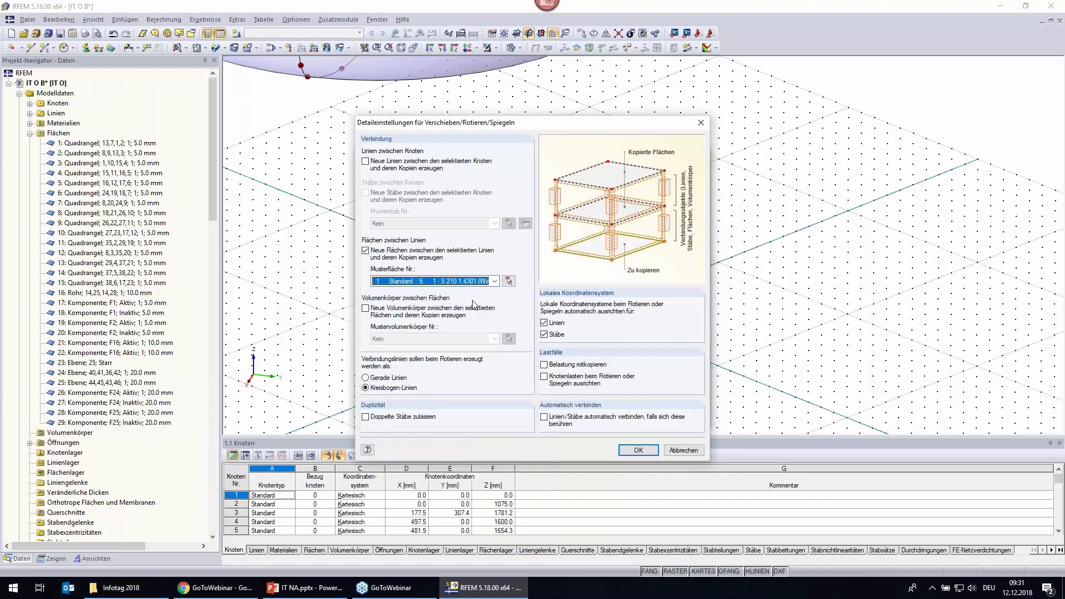
{"action": "left_click", "coordinate": [637, 450]}
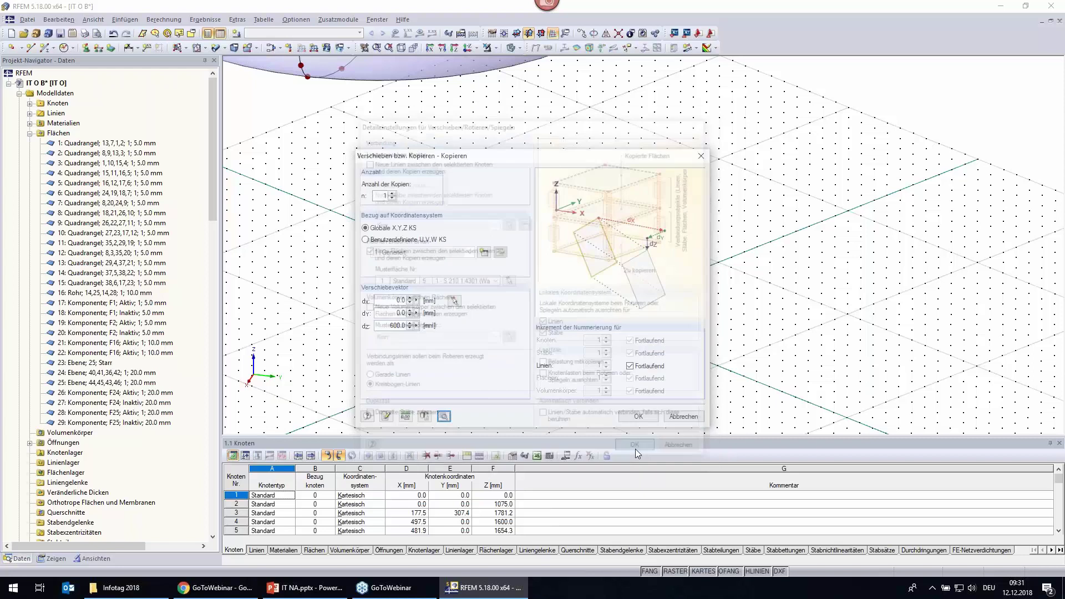
{"action": "left_click", "coordinate": [637, 417]}
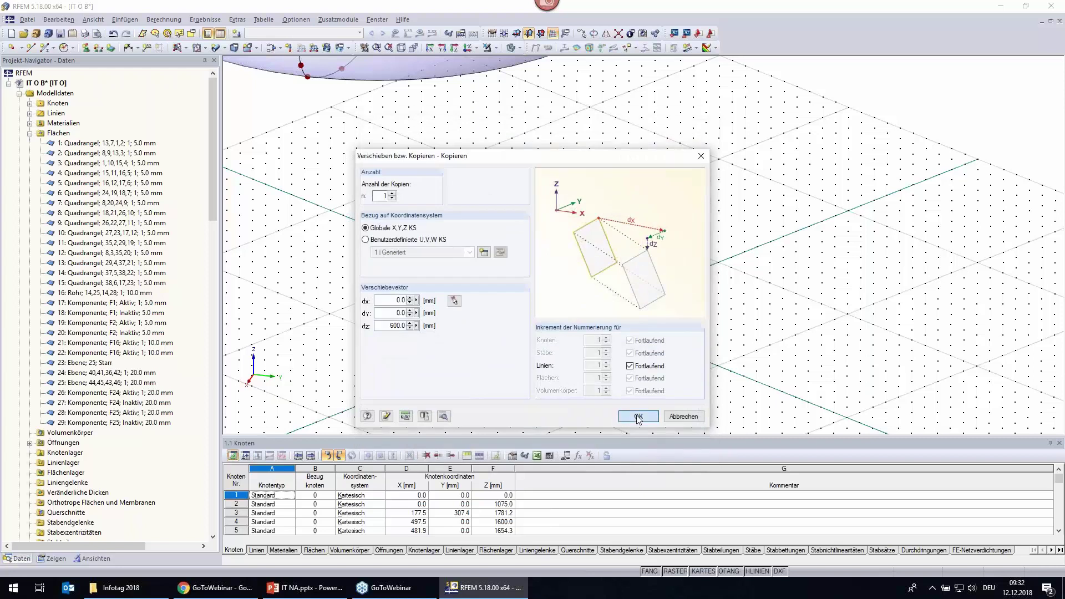
{"action": "scroll", "coordinate": [484, 385], "scroll_direction": "down", "scroll_amount": 2}
{"action": "scroll", "coordinate": [483, 389], "scroll_direction": "down", "scroll_amount": 2}
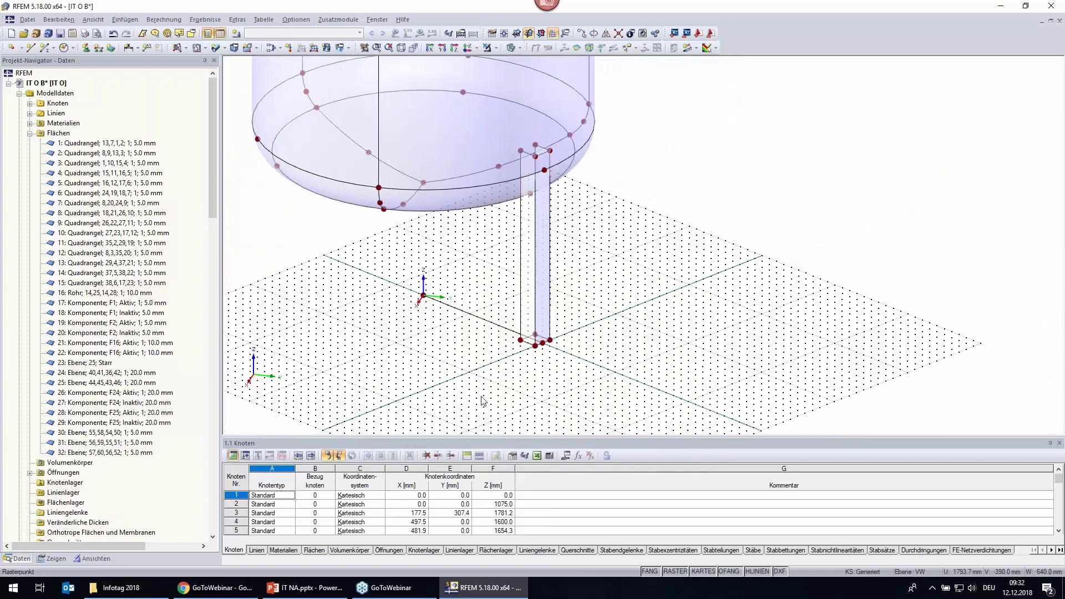
Change the column surfaces 30–32 from 5.0 mm to 3.0 mm thickness.
{"action": "mouse_move", "coordinate": [481, 401]}
{"action": "middle_mouse_down", "text": "ctrl"}
{"action": "mouse_move", "coordinate": [682, 293]}
{"action": "mouse_move", "coordinate": [607, 292]}
{"action": "mouse_move", "coordinate": [631, 354]}
{"action": "middle_mouse_up", "text": "ctrl"}
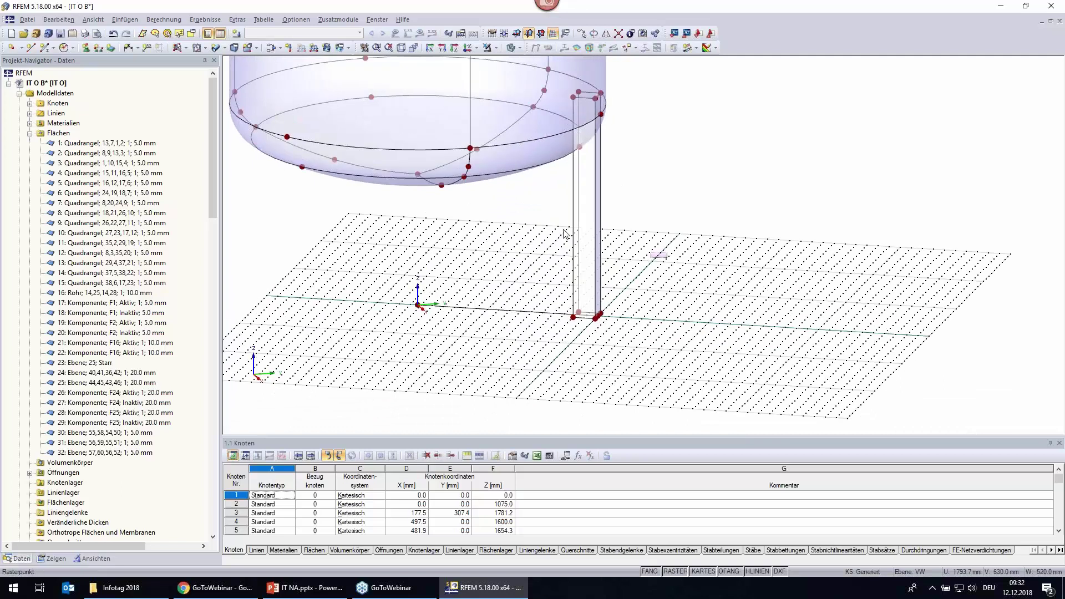
{"action": "left_click_drag", "start_coordinate": [665, 259], "coordinate": [550, 222]}
{"action": "right_click", "coordinate": [595, 231]}
{"action": "mouse_move", "coordinate": [613, 230]}
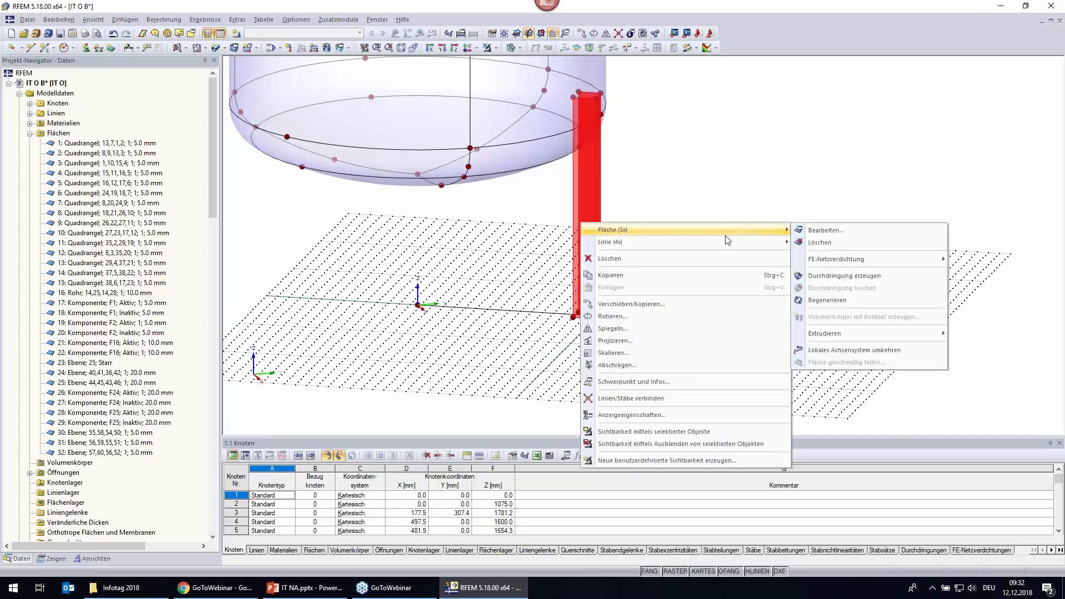
{"action": "left_click", "coordinate": [826, 230]}
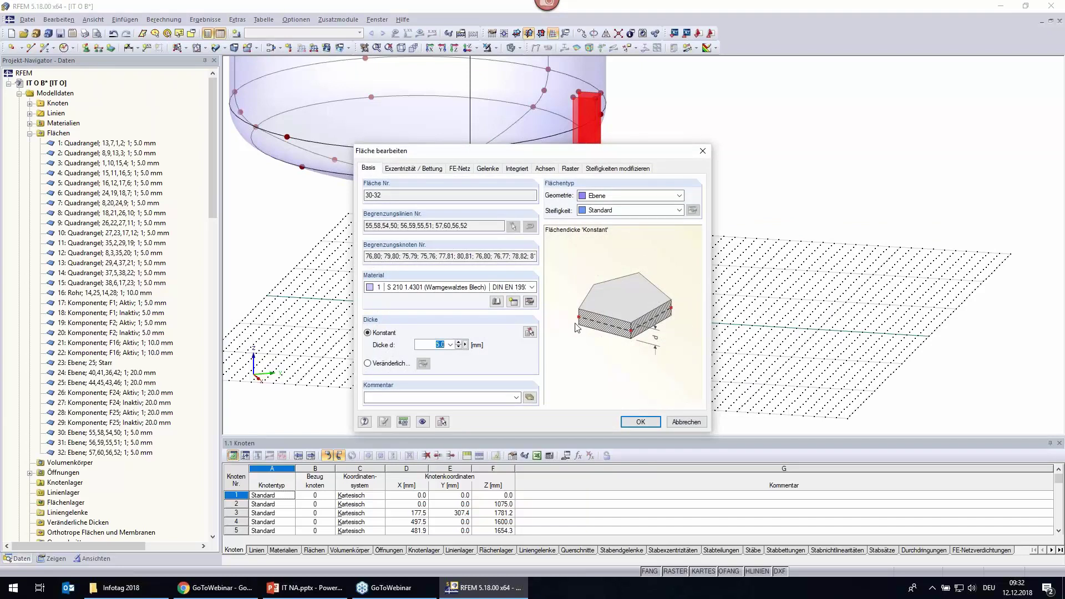
{"action": "type", "text": "3"}
{"action": "left_click", "coordinate": [641, 422]}
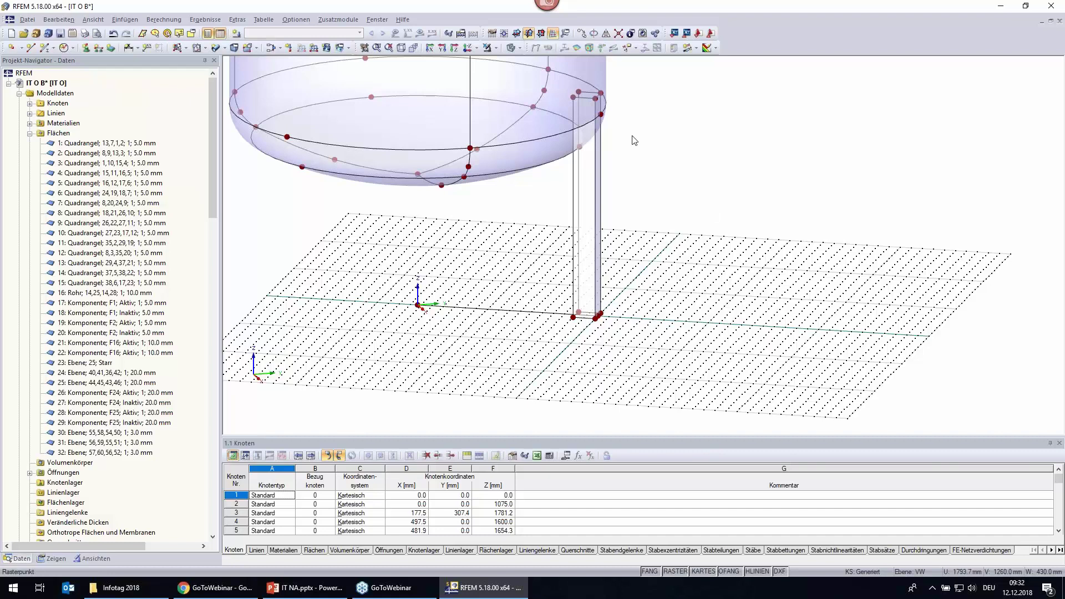
Select the column's two top nodes, 79 and 82.
{"action": "left_click", "coordinate": [579, 96]}
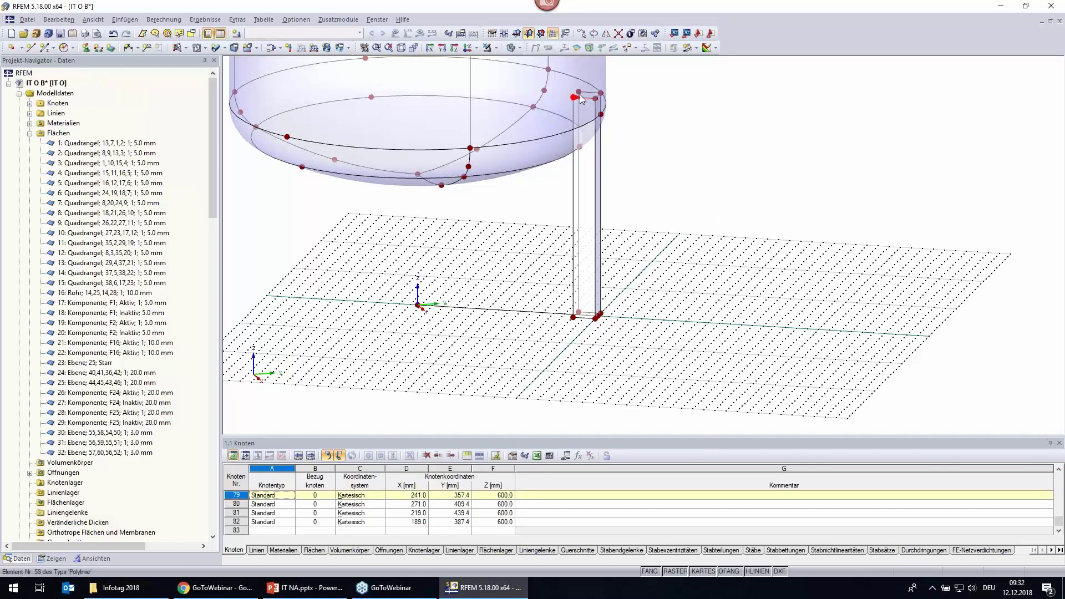
{"action": "left_click", "coordinate": [578, 92], "text": "ctrl"}
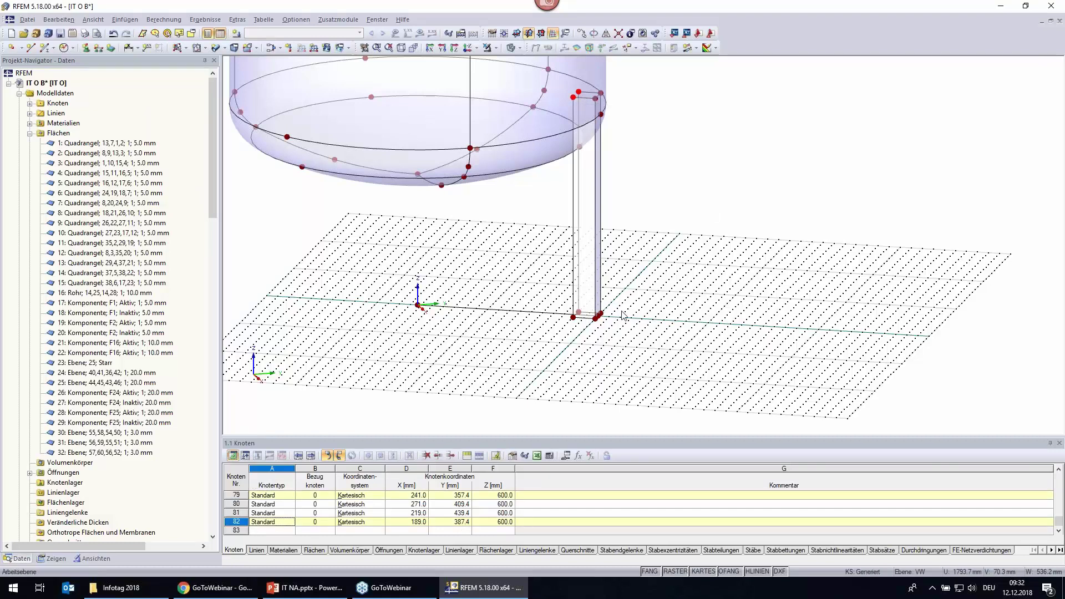
{"action": "scroll", "coordinate": [623, 315], "scroll_direction": "down", "scroll_amount": 2}
{"action": "scroll", "coordinate": [624, 315], "scroll_direction": "down", "scroll_amount": 3}
{"action": "mouse_move", "coordinate": [779, 218]}
{"action": "middle_mouse_down"}
{"action": "mouse_move", "coordinate": [710, 314]}
{"action": "mouse_move", "coordinate": [483, 96]}
{"action": "middle_mouse_up"}
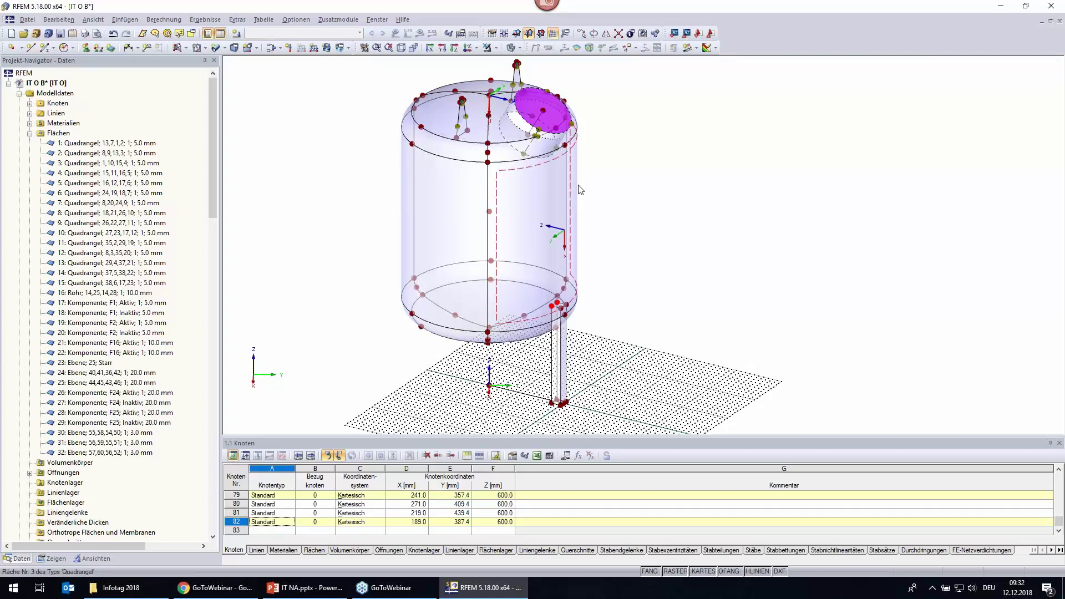
Rotate the top nodes −5° about a vertical axis through the leg's foot node.
{"action": "left_click", "coordinate": [593, 33]}
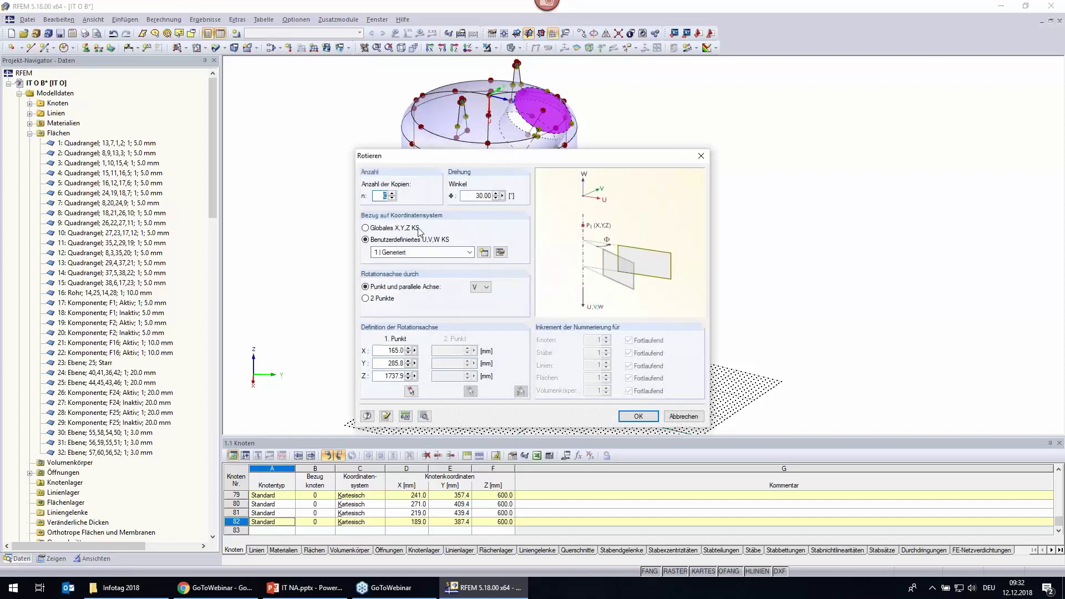
{"action": "type", "text": "-5"}
{"action": "left_click", "coordinate": [470, 391]}
{"action": "scroll", "coordinate": [549, 397], "scroll_direction": "up", "scroll_amount": 3}
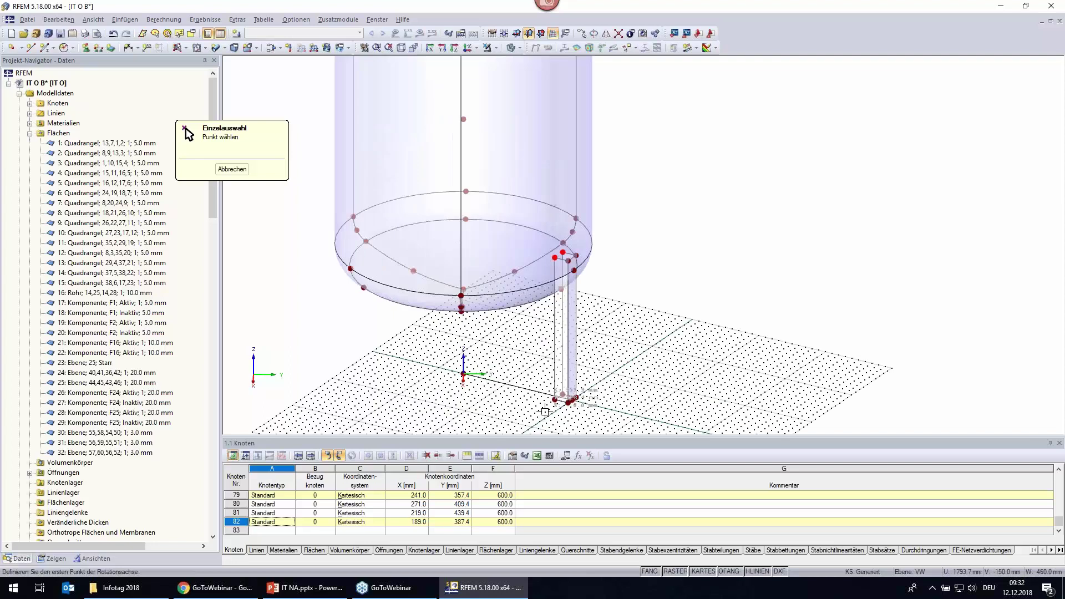
{"action": "scroll", "coordinate": [554, 395], "scroll_direction": "up", "scroll_amount": 2}
{"action": "left_click", "coordinate": [555, 394]}
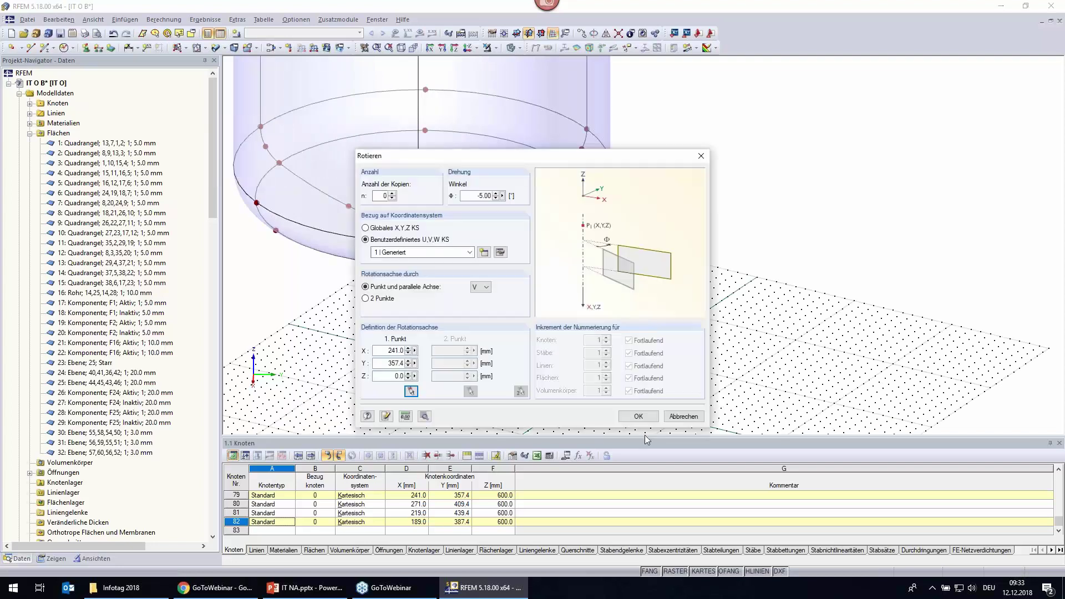
{"action": "left_click", "coordinate": [424, 416]}
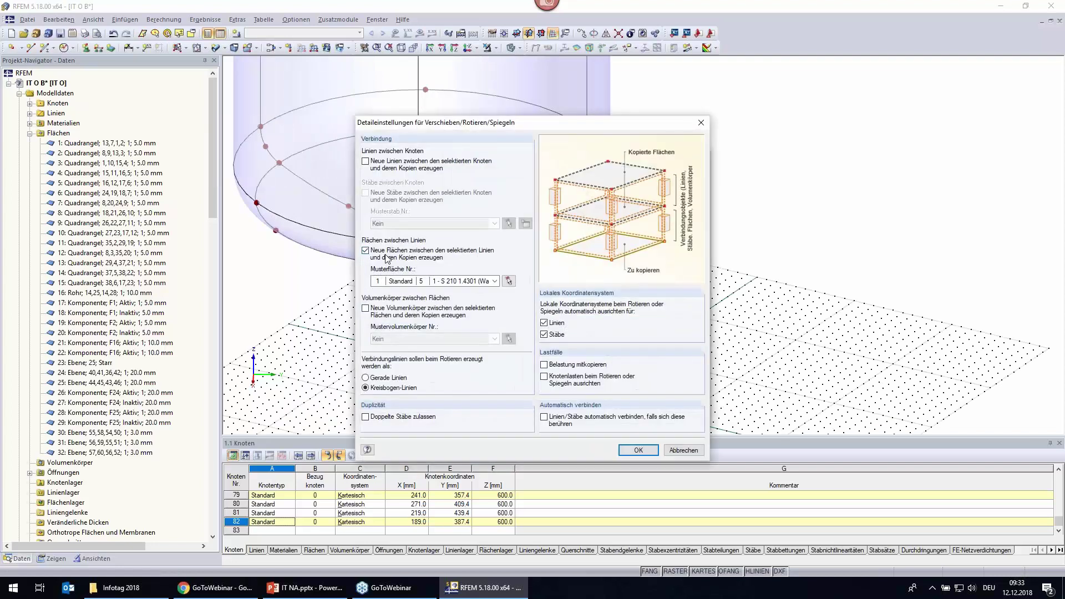
{"action": "left_click", "coordinate": [638, 450]}
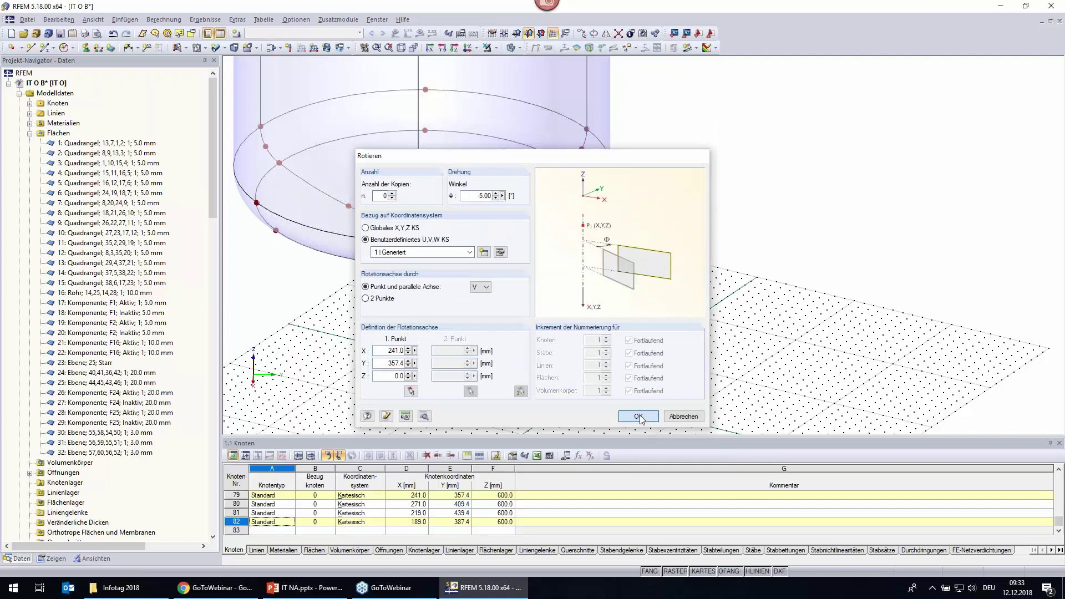
{"action": "left_click", "coordinate": [638, 417]}
{"action": "middle_click_drag", "start_coordinate": [465, 430], "coordinate": [577, 328], "text": "ctrl"}
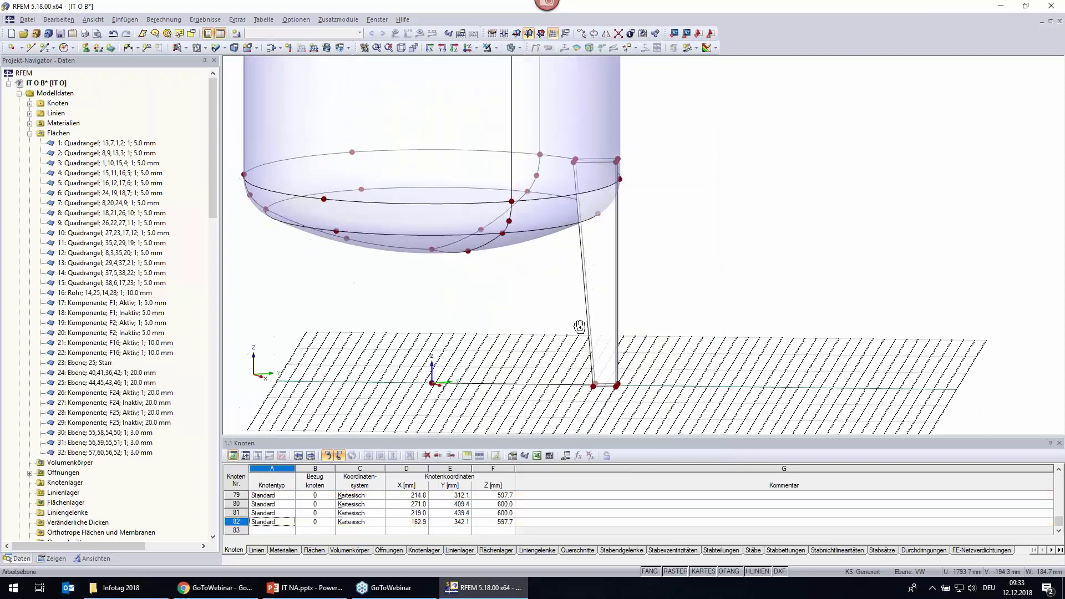
{"action": "scroll", "coordinate": [526, 367], "scroll_direction": "up", "scroll_amount": 1}
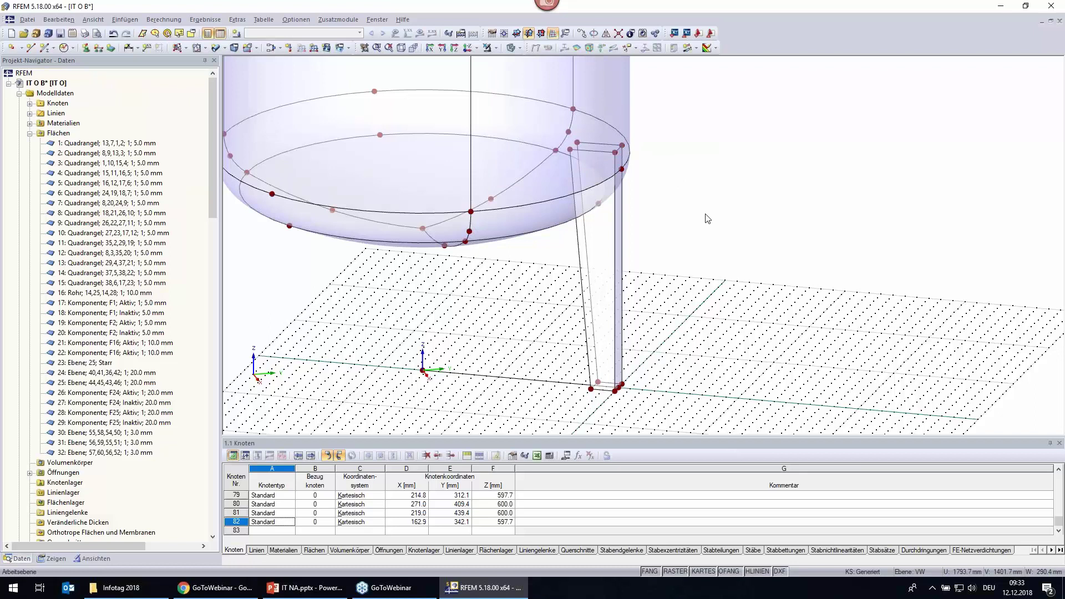
{"action": "key", "text": "F2"}
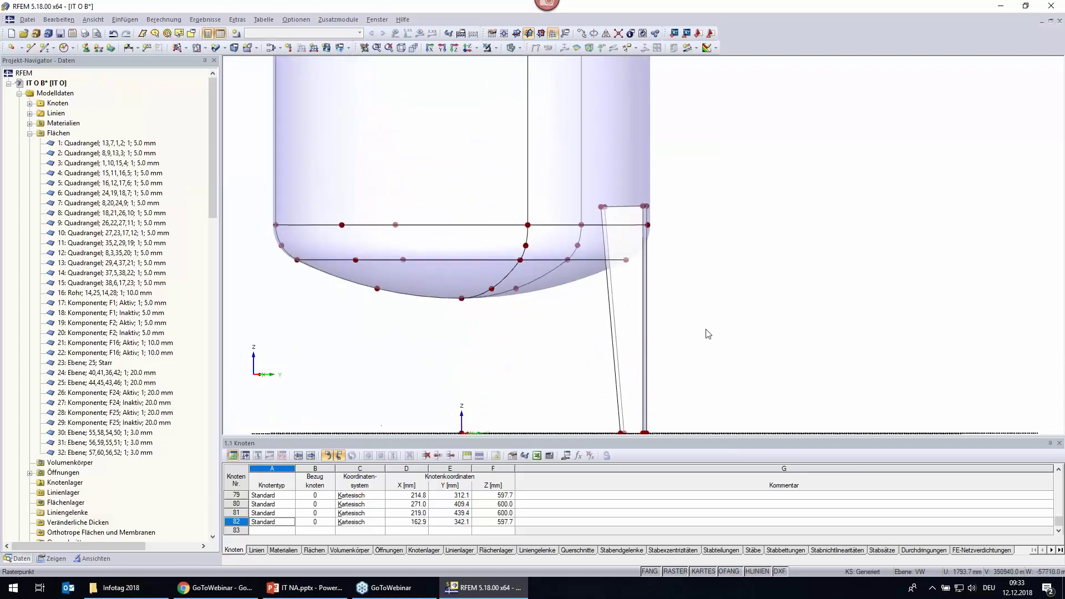
Generate intersections between the tank bottom surfaces and the slanted leg.
{"action": "left_click_drag", "start_coordinate": [736, 329], "coordinate": [584, 169]}
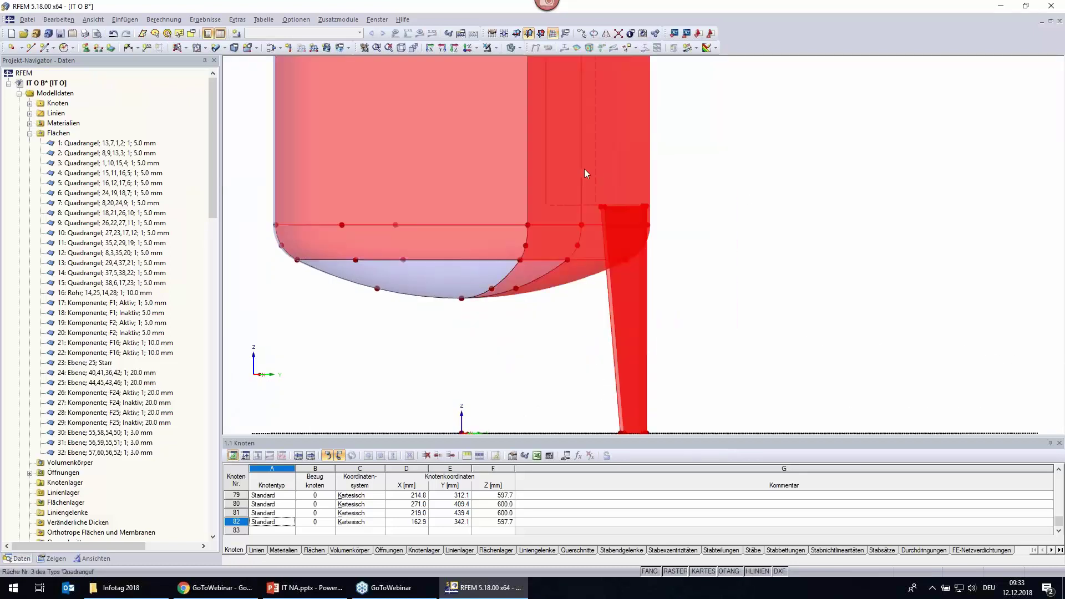
{"action": "right_click", "coordinate": [611, 172]}
{"action": "mouse_move", "coordinate": [715, 180]}
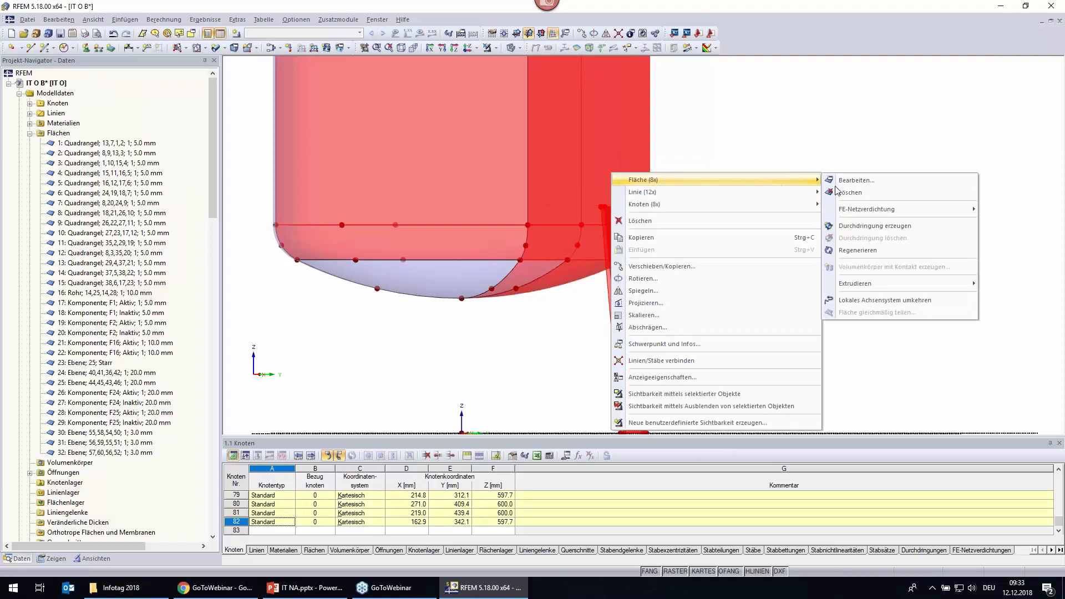
{"action": "left_click", "coordinate": [862, 225]}
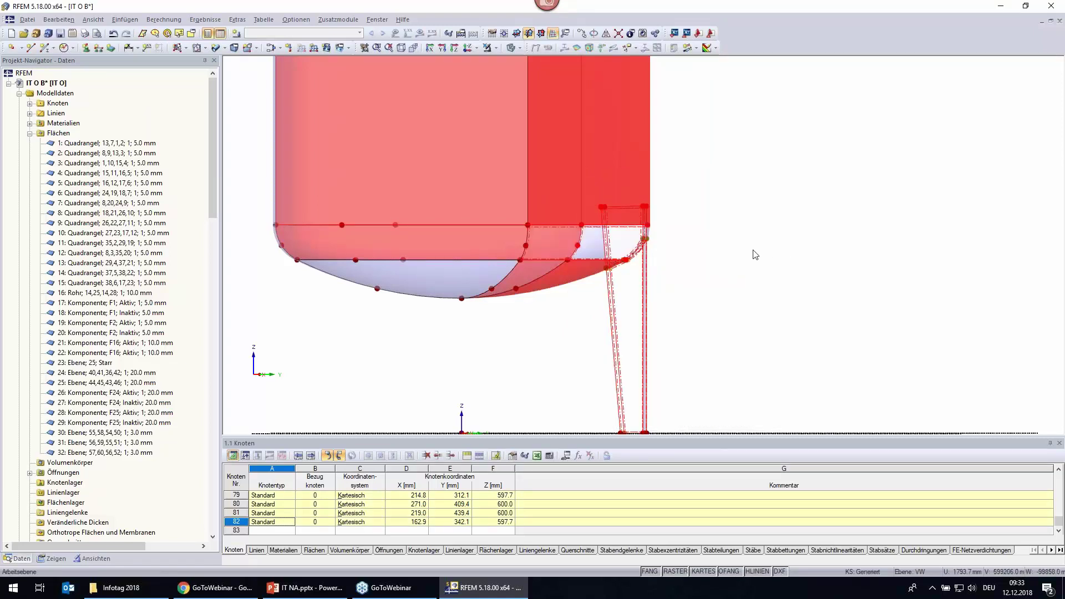
{"action": "middle_click_drag", "start_coordinate": [555, 244], "coordinate": [575, 233], "text": "ctrl"}
{"action": "scroll", "coordinate": [615, 222], "scroll_direction": "up", "scroll_amount": 3}
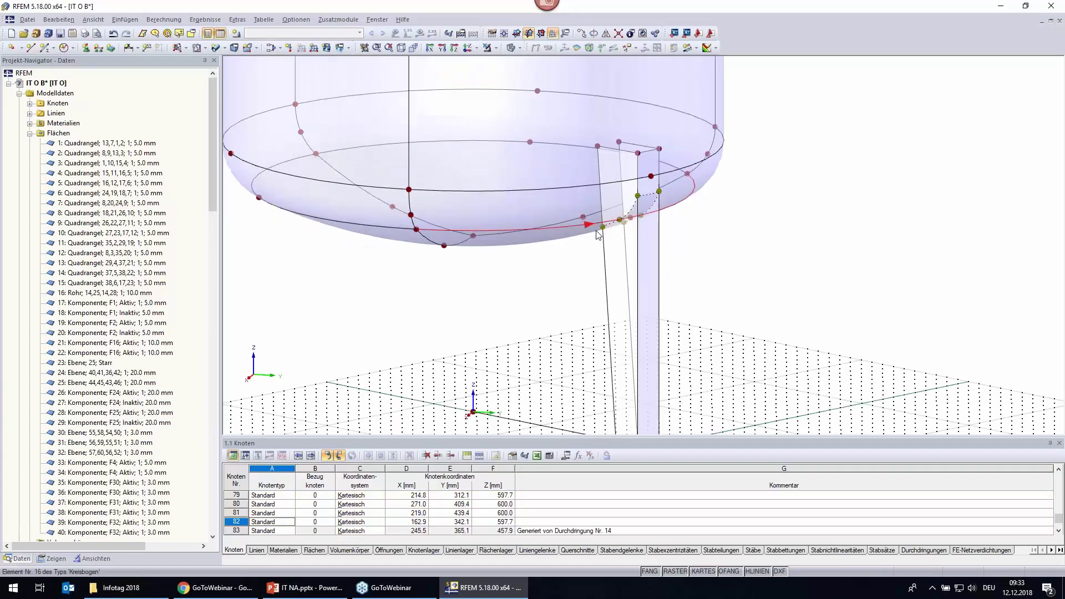
{"action": "scroll", "coordinate": [615, 222], "scroll_direction": "up", "scroll_amount": 3}
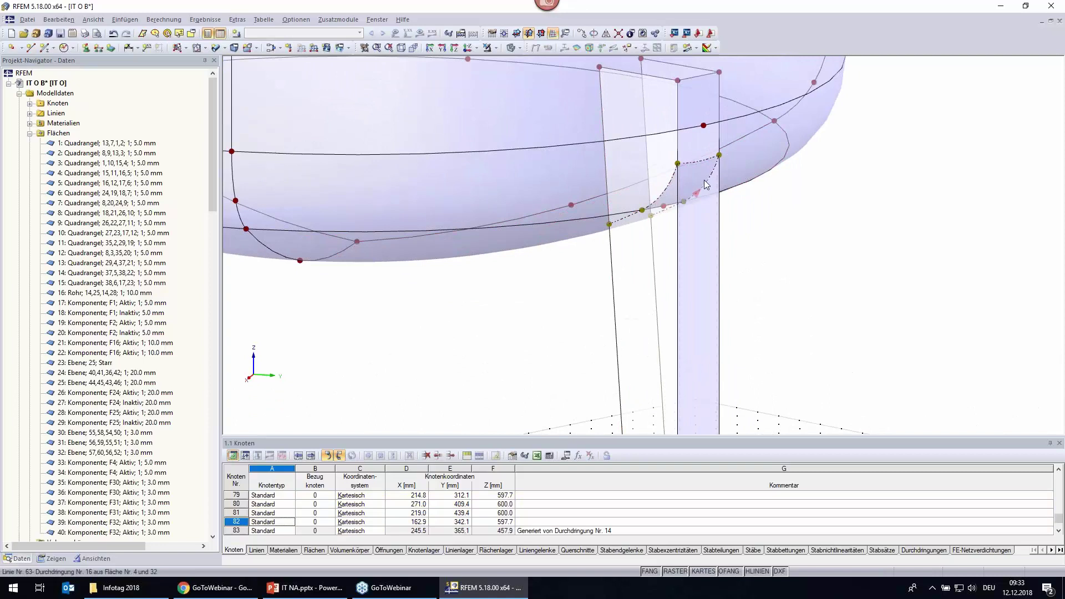
{"action": "scroll", "coordinate": [736, 248], "scroll_direction": "down", "scroll_amount": 2}
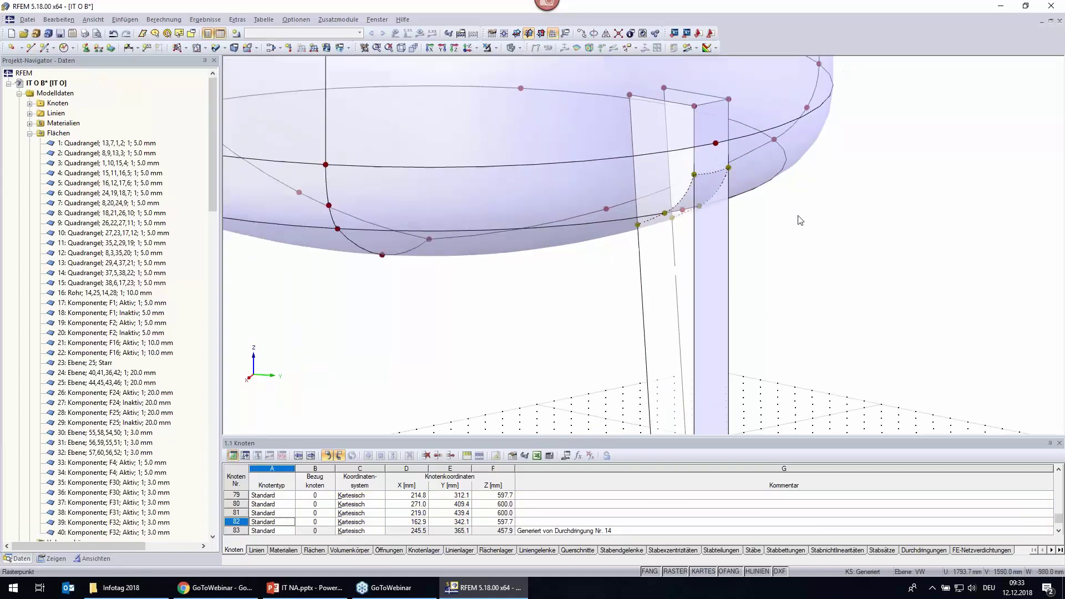
{"action": "scroll", "coordinate": [736, 247], "scroll_direction": "down", "scroll_amount": 2}
In wireframe view, deactivate component 38 of surface 31.
{"action": "left_click", "coordinate": [511, 49]}
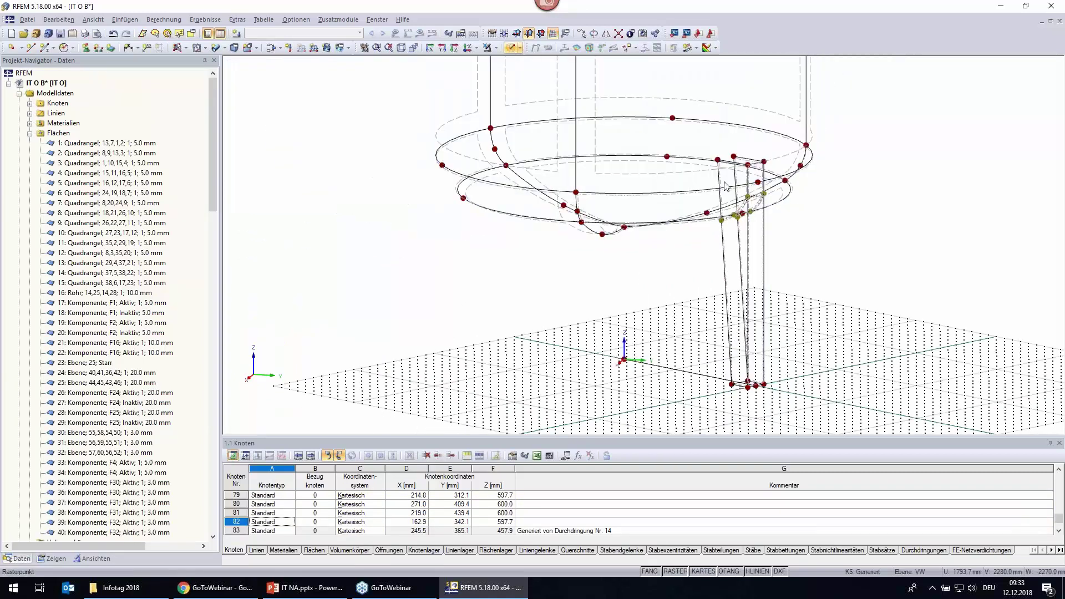
{"action": "scroll", "coordinate": [666, 154], "scroll_direction": "up", "scroll_amount": 5}
{"action": "scroll", "coordinate": [666, 154], "scroll_direction": "up", "scroll_amount": 2}
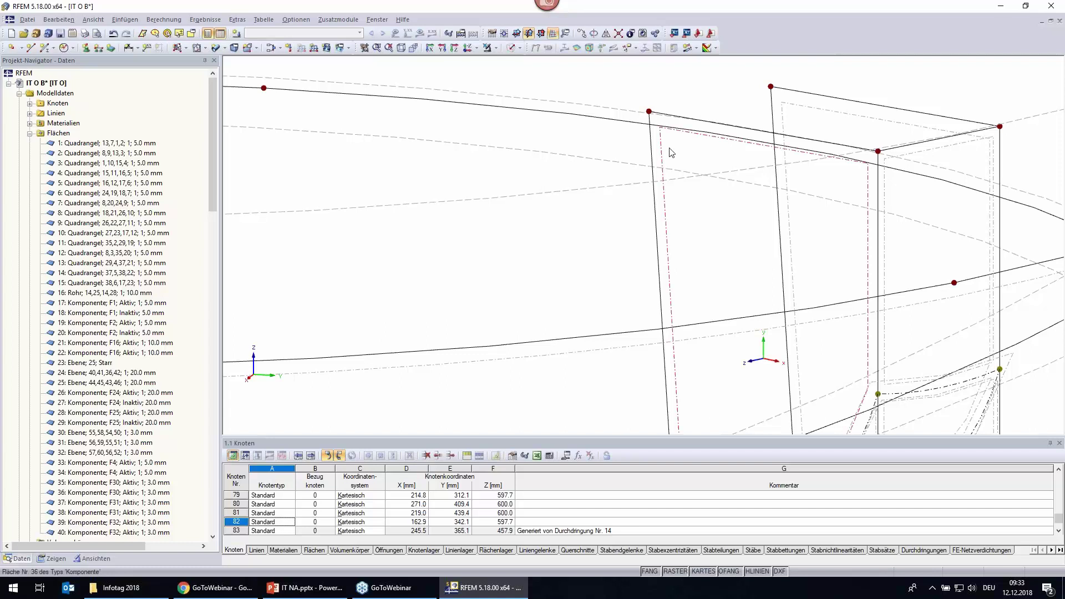
{"action": "right_click", "coordinate": [959, 147]}
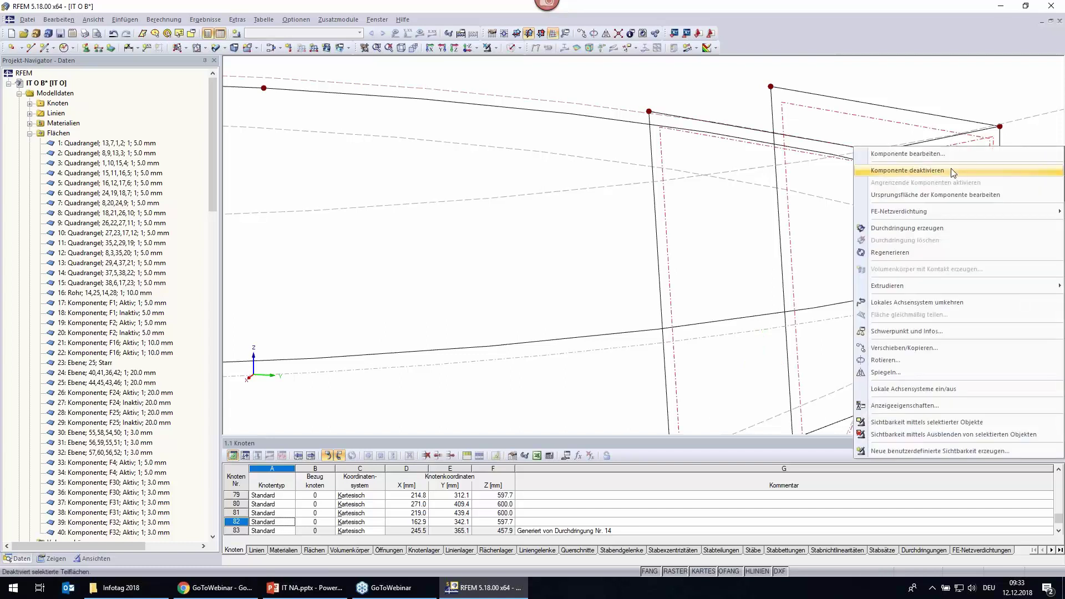
{"action": "left_click", "coordinate": [955, 171]}
{"action": "scroll", "coordinate": [621, 224], "scroll_direction": "down", "scroll_amount": 3}
Switch the display from wireframe to solid, then transparent, and zoom to the leg's foot.
{"action": "scroll", "coordinate": [620, 224], "scroll_direction": "down", "scroll_amount": 3}
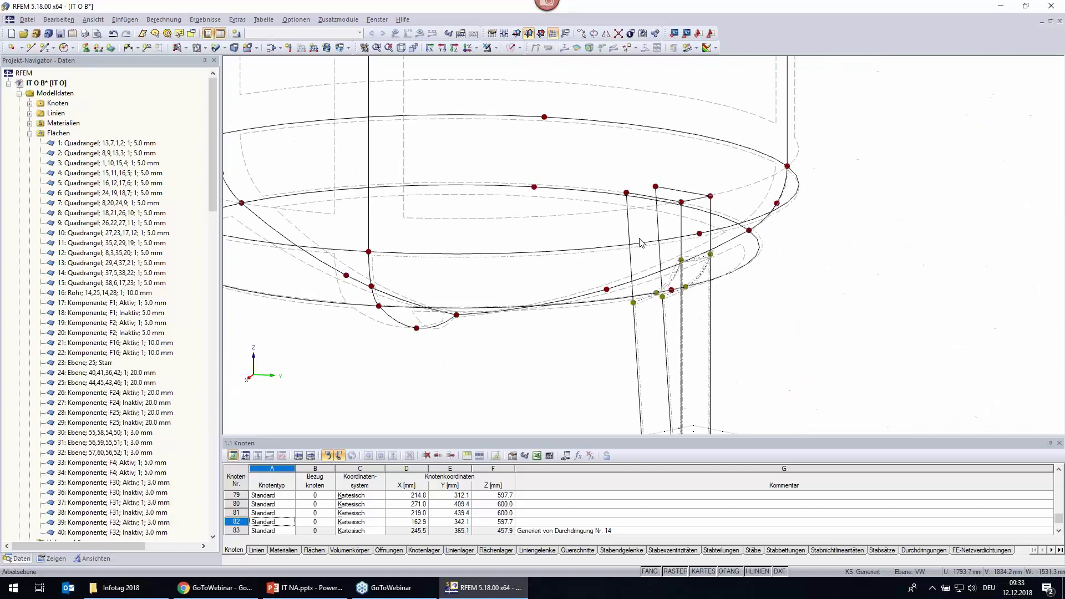
{"action": "scroll", "coordinate": [825, 283], "scroll_direction": "down", "scroll_amount": 3}
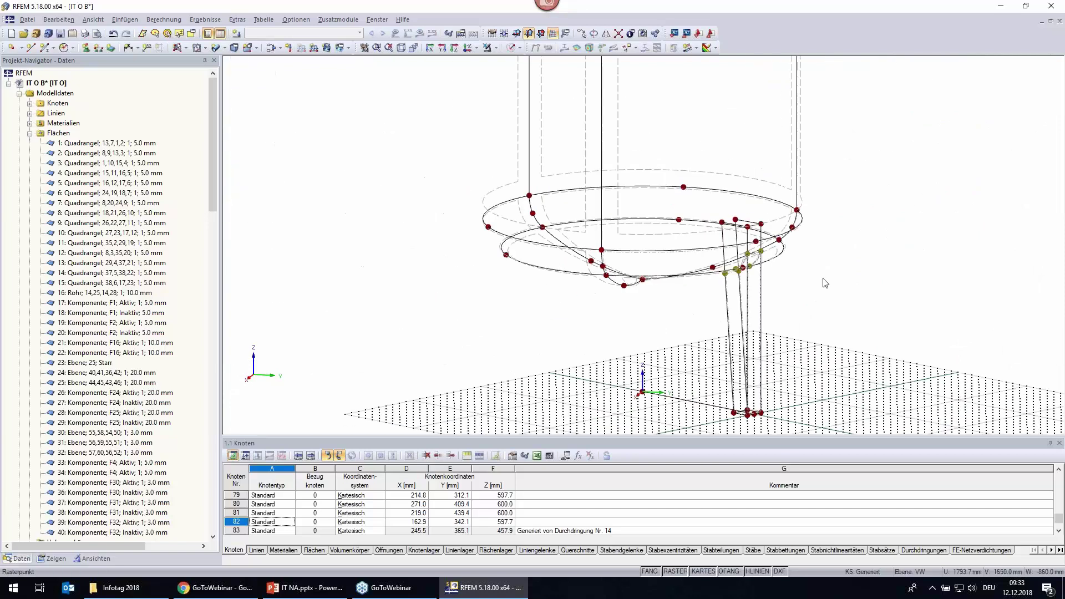
{"action": "middle_click_drag", "start_coordinate": [825, 283], "coordinate": [730, 271], "text": "ctrl"}
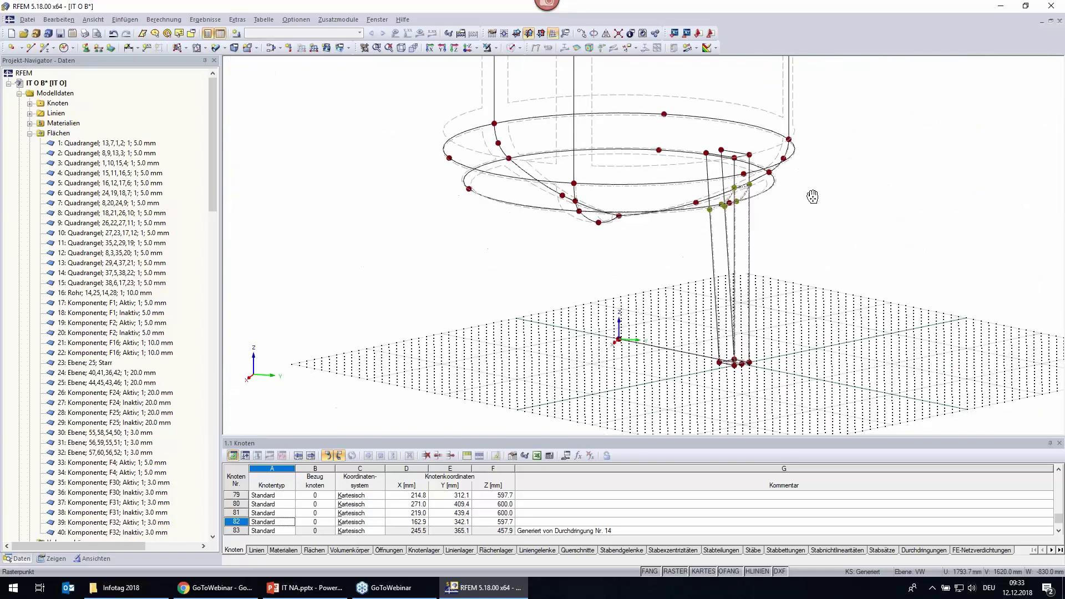
{"action": "left_click", "coordinate": [511, 47]}
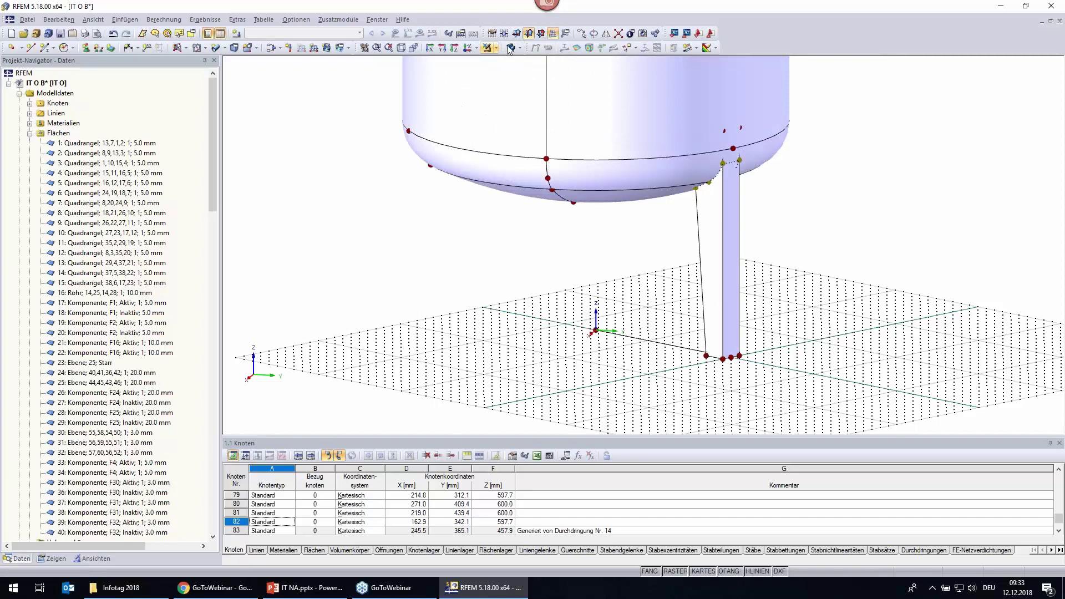
{"action": "left_click", "coordinate": [511, 48]}
{"action": "scroll", "coordinate": [599, 364], "scroll_direction": "down", "scroll_amount": 2}
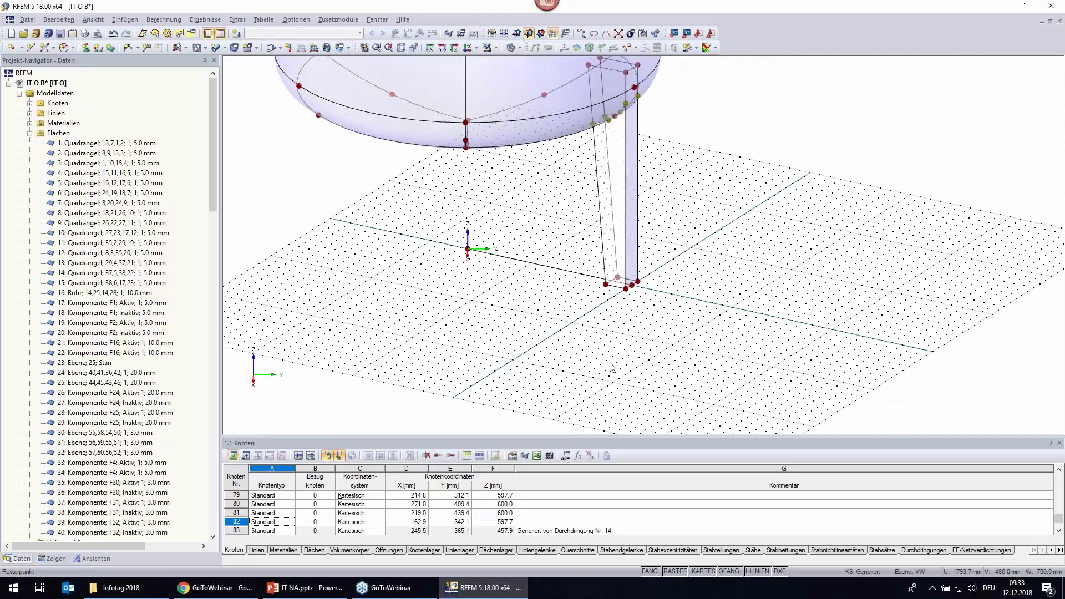
{"action": "middle_click_drag", "start_coordinate": [608, 361], "coordinate": [505, 295], "text": "ctrl"}
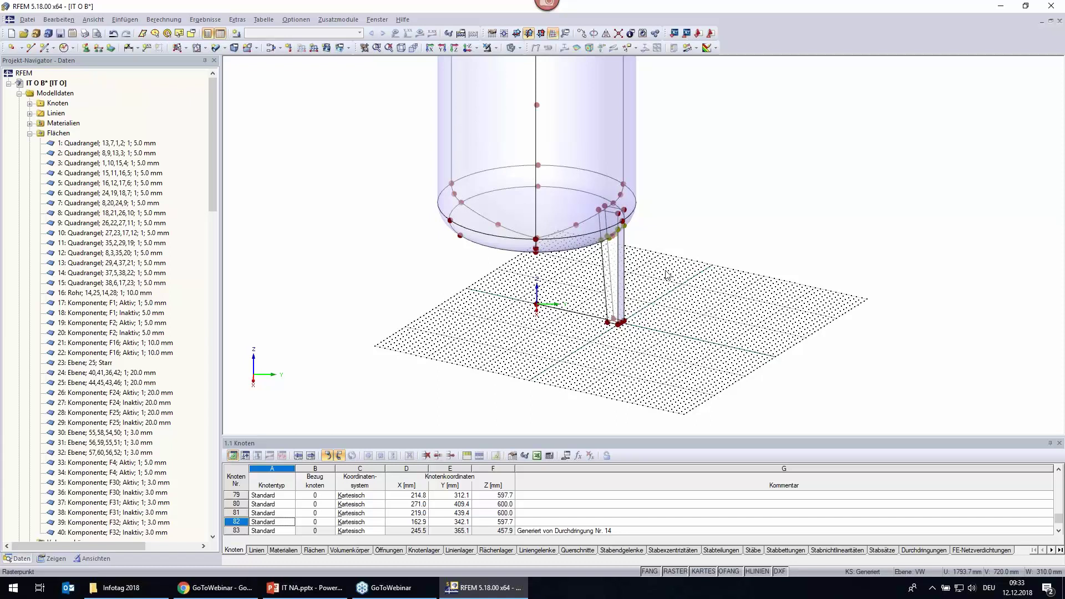
{"action": "scroll", "coordinate": [610, 337], "scroll_direction": "up", "scroll_amount": 3}
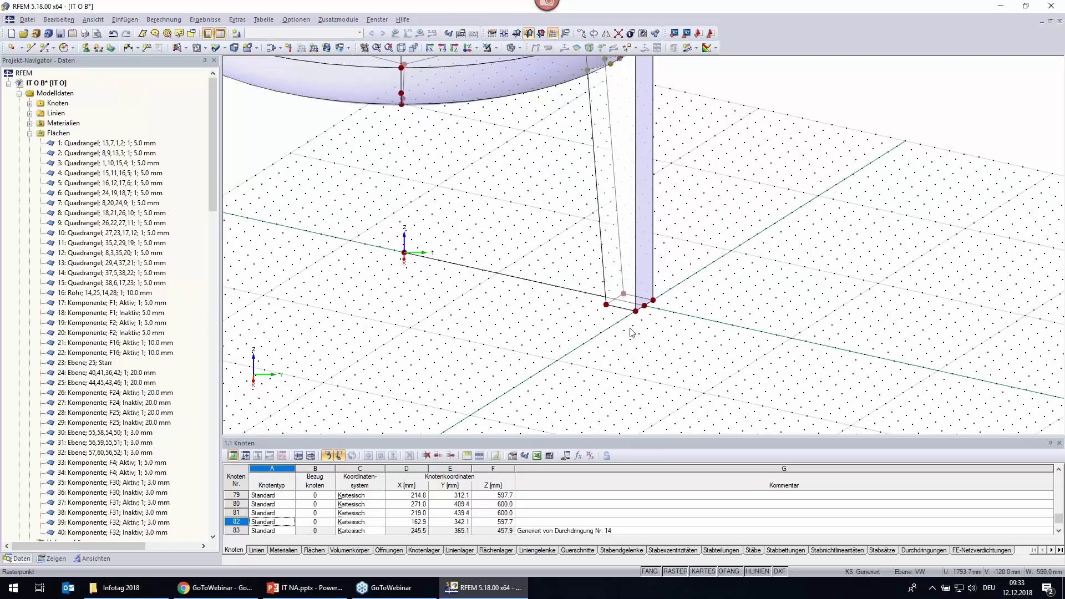
{"action": "scroll", "coordinate": [627, 322], "scroll_direction": "up", "scroll_amount": 2}
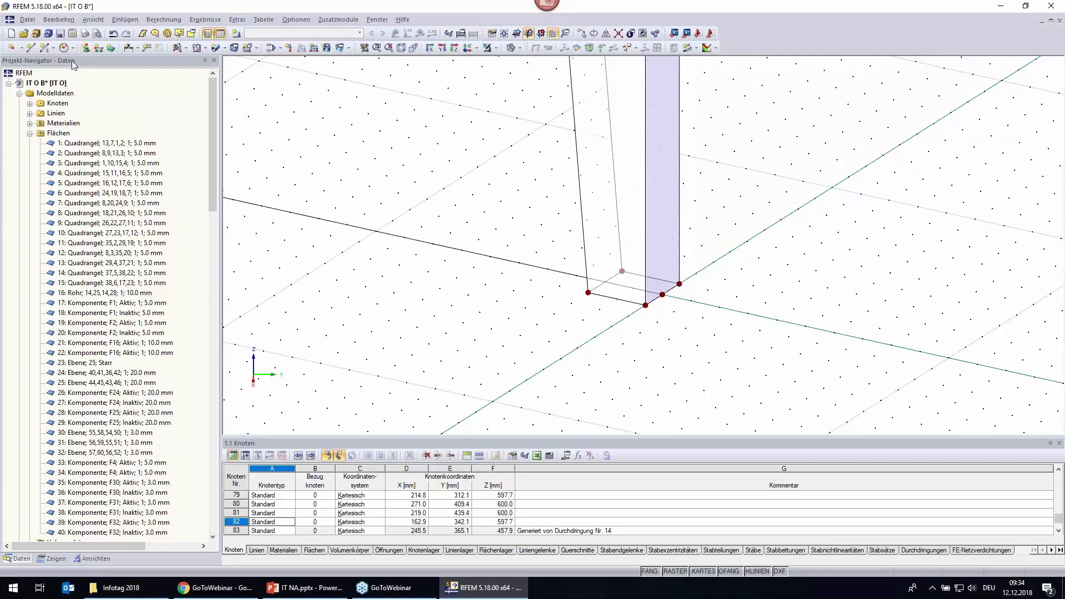
Create rigid surface 41 bounded by the four foot edges of the leg.
{"action": "left_click", "coordinate": [186, 49]}
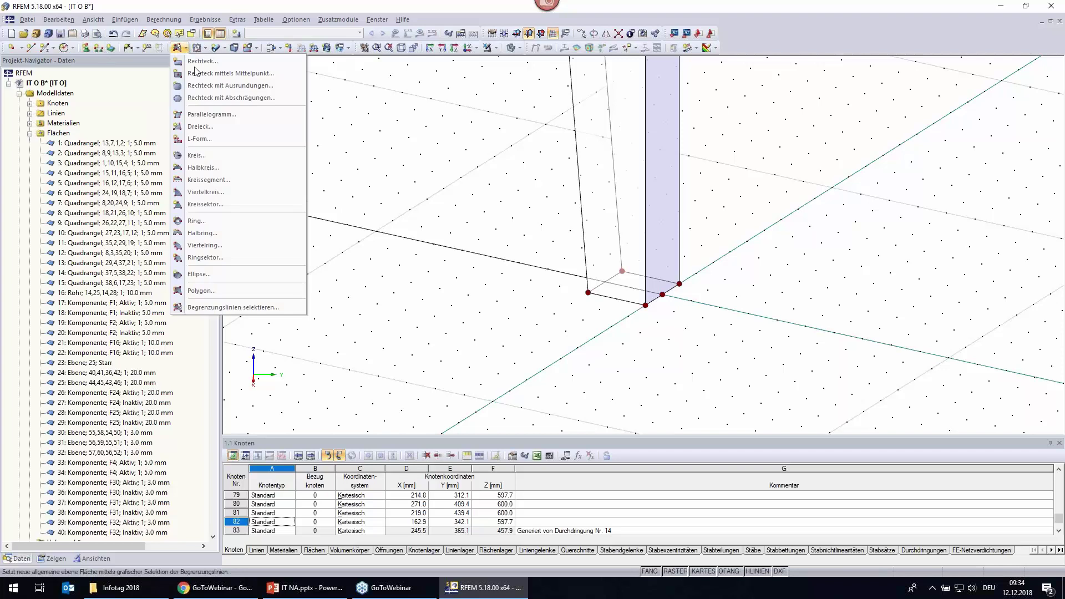
{"action": "left_click", "coordinate": [222, 308]}
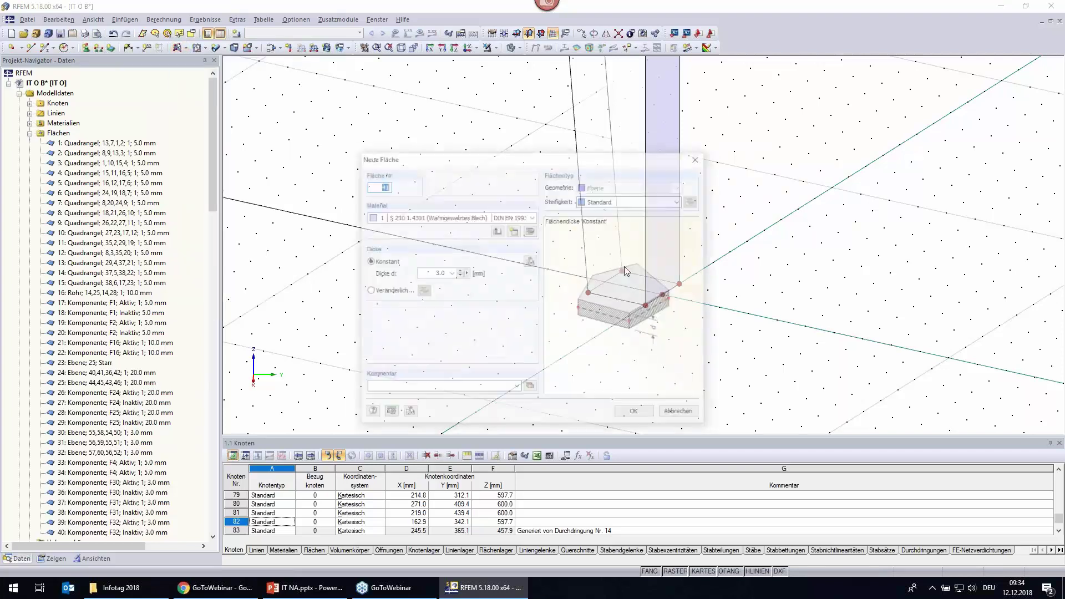
{"action": "left_click", "coordinate": [627, 200]}
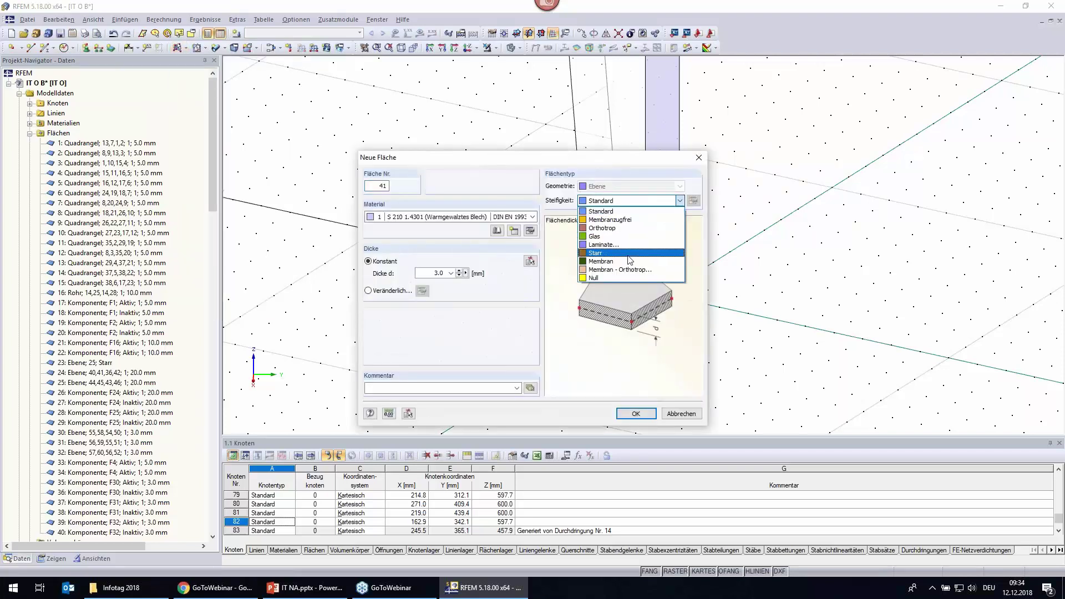
{"action": "left_click", "coordinate": [628, 253]}
{"action": "left_click", "coordinate": [636, 414]}
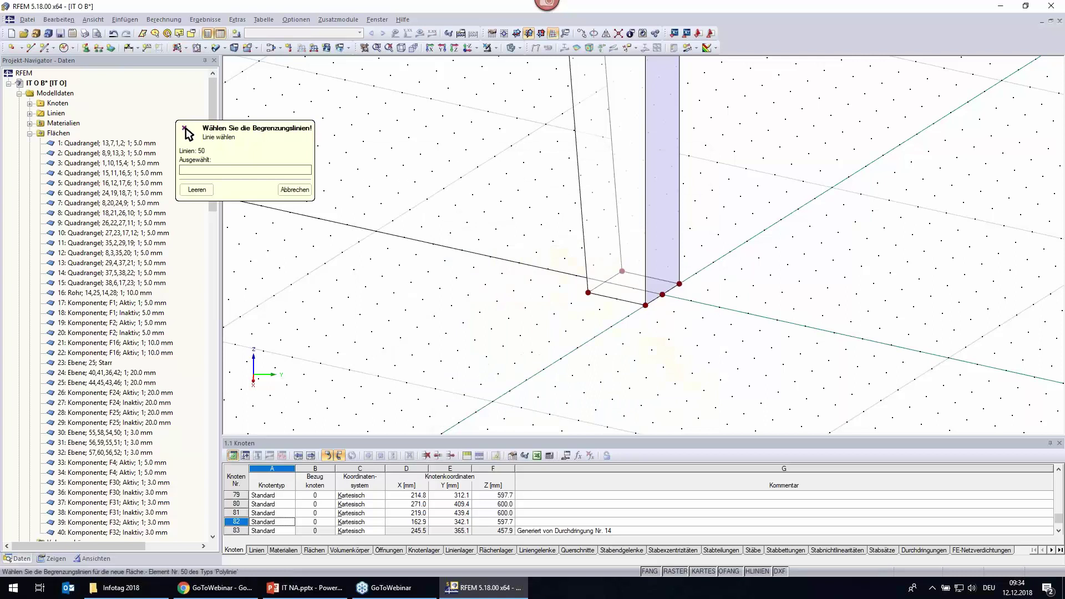
{"action": "left_click", "coordinate": [610, 294]}
{"action": "left_click", "coordinate": [638, 275]}
{"action": "left_click", "coordinate": [665, 292]}
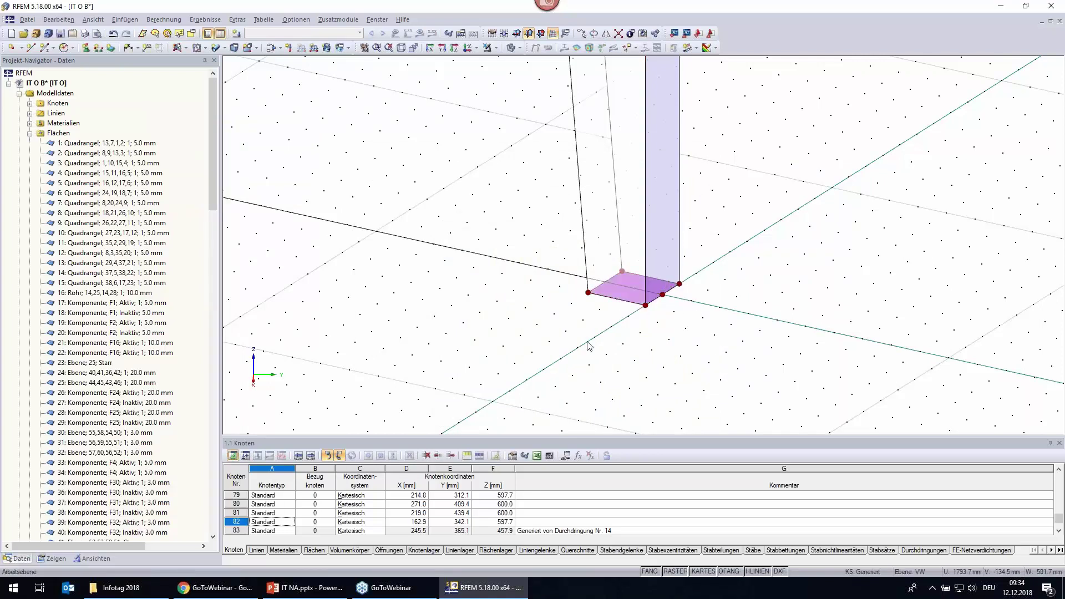
{"action": "scroll", "coordinate": [584, 335], "scroll_direction": "up", "scroll_amount": 1}
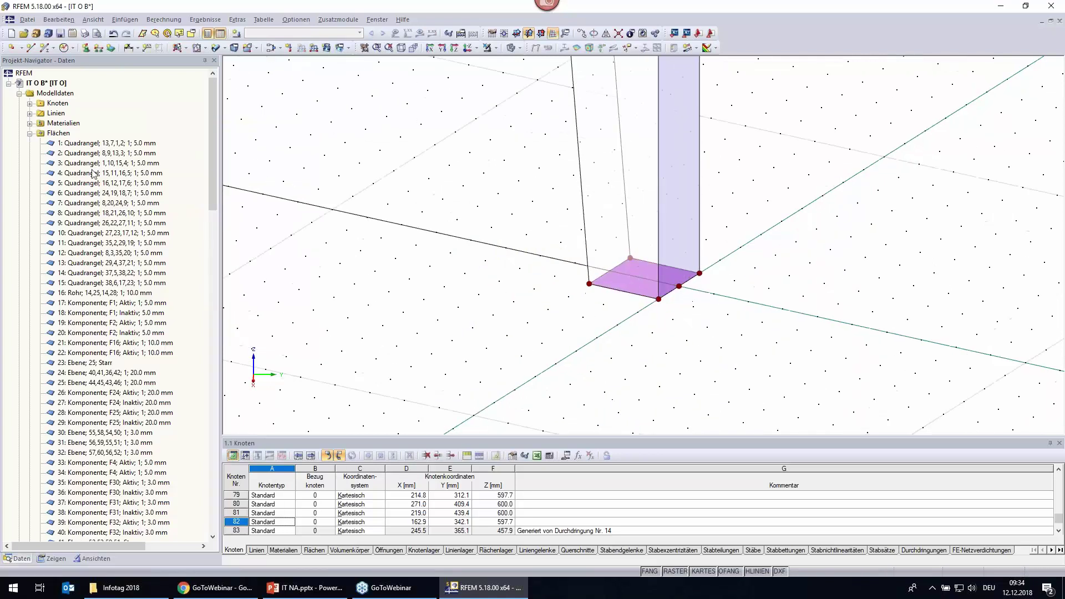
Add a node midway between two opposite corners of the foot plate.
{"action": "left_click", "coordinate": [21, 48]}
{"action": "left_click", "coordinate": [33, 78]}
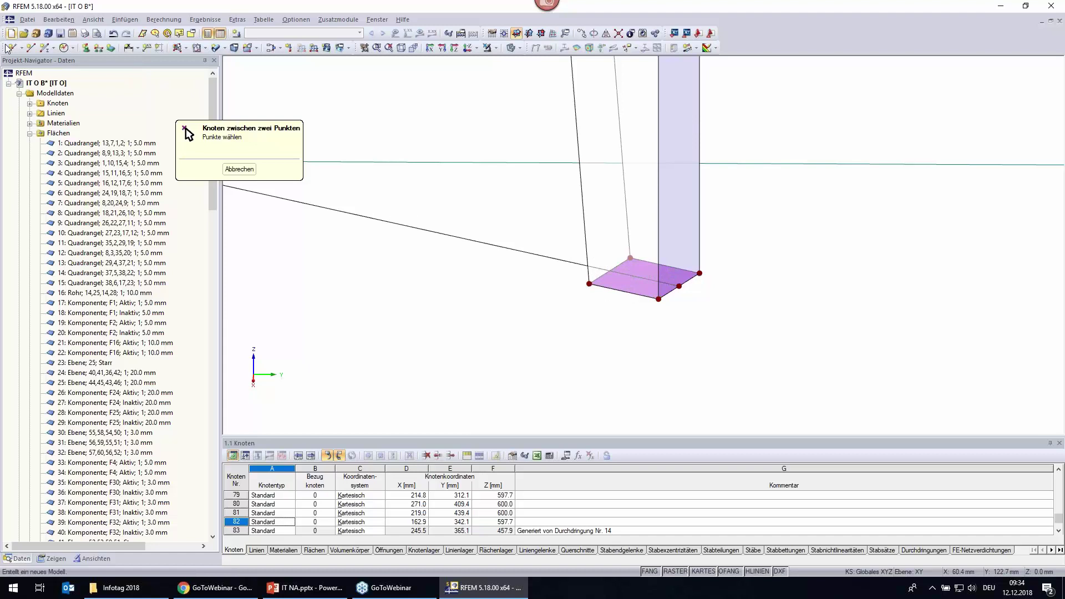
{"action": "left_click", "coordinate": [589, 284]}
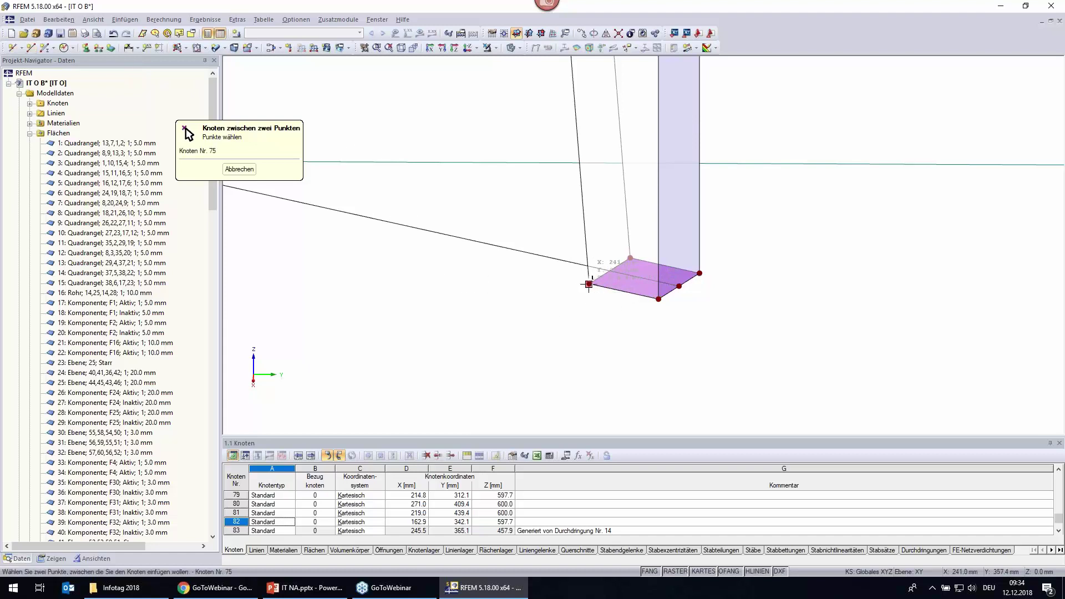
{"action": "left_click", "coordinate": [698, 274]}
{"action": "left_click", "coordinate": [612, 362]}
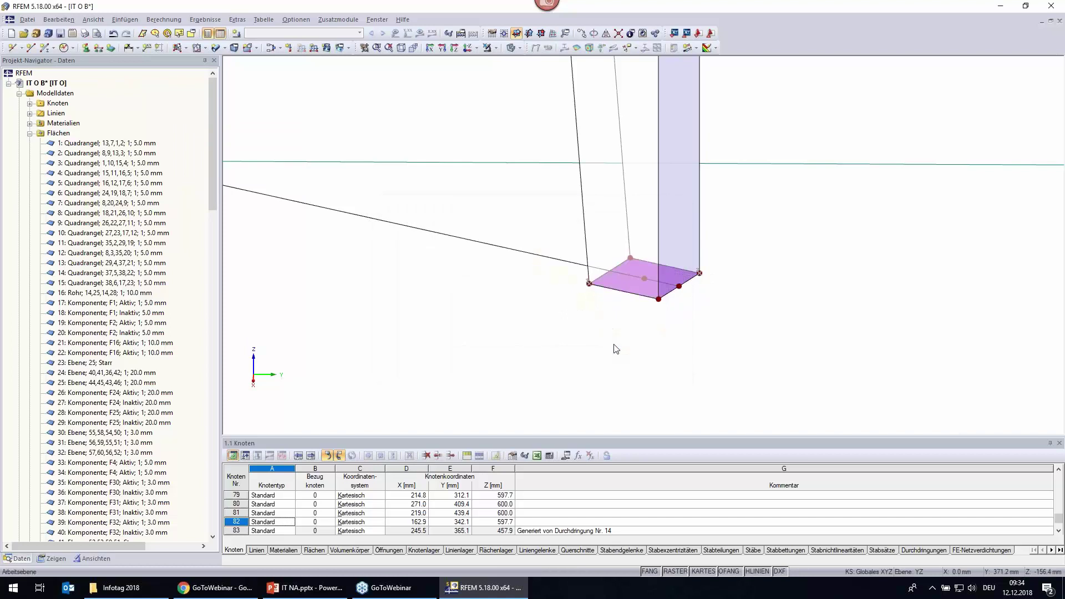
{"action": "key", "text": "Escape"}
Place a hinged nodal support on the new centre node.
{"action": "left_click", "coordinate": [86, 47]}
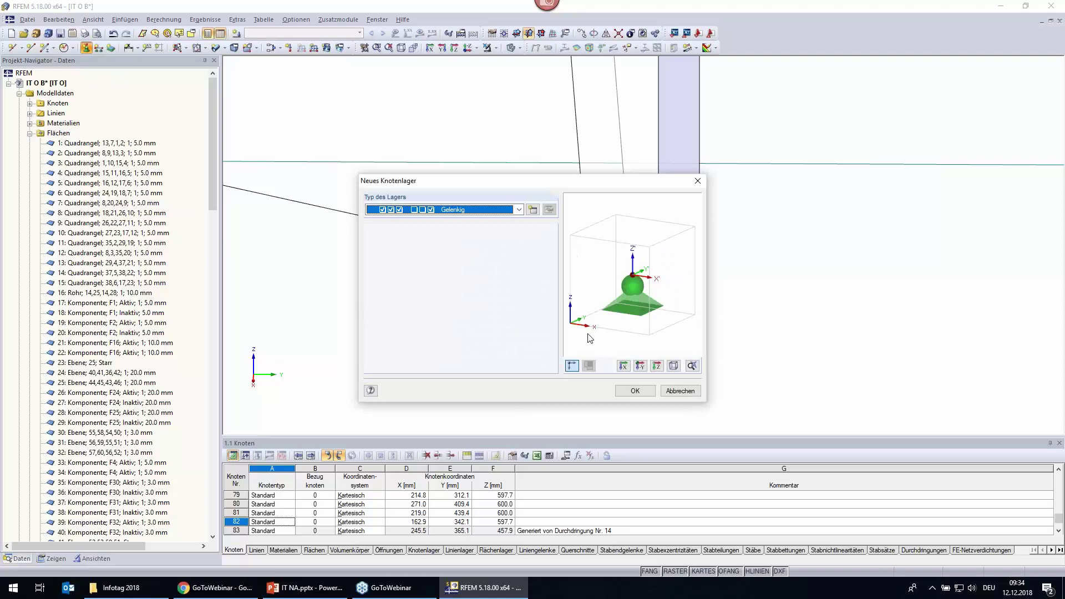
{"action": "left_click", "coordinate": [634, 391]}
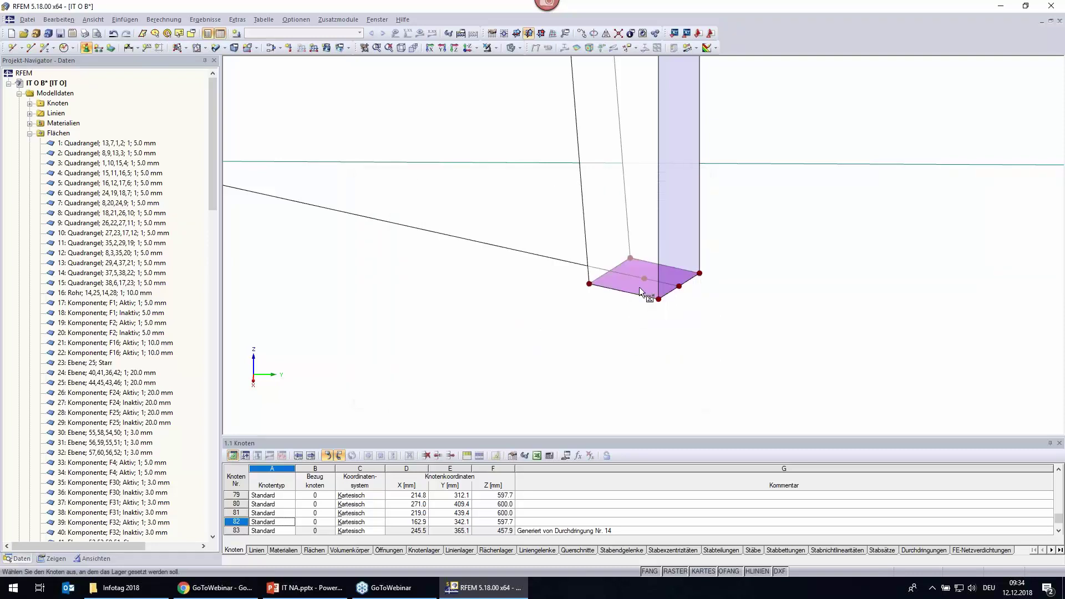
{"action": "key", "text": "Escape"}
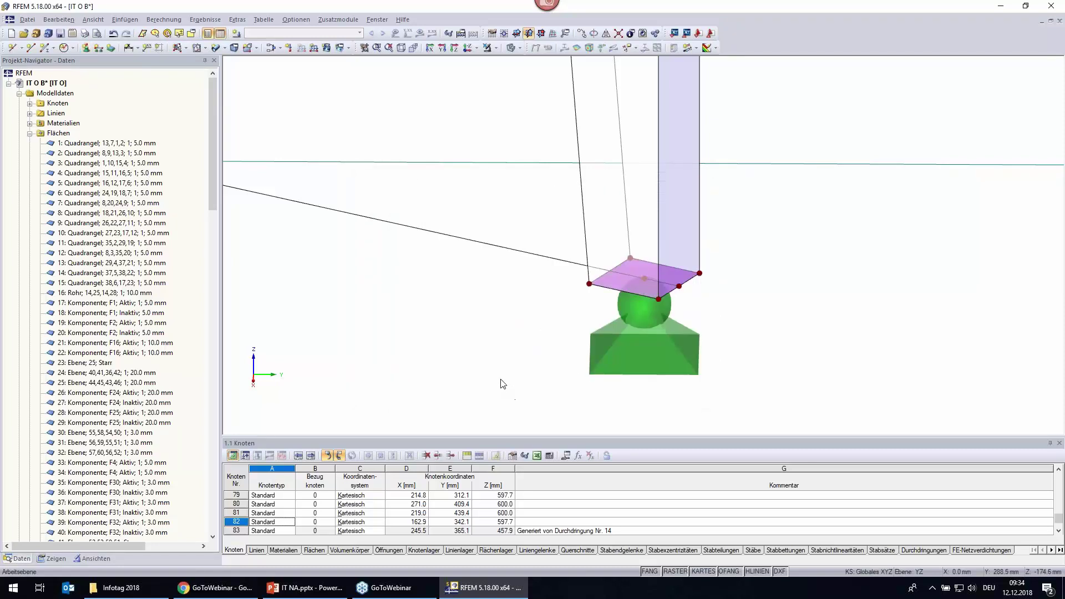
{"action": "scroll", "coordinate": [506, 368], "scroll_direction": "down", "scroll_amount": 2}
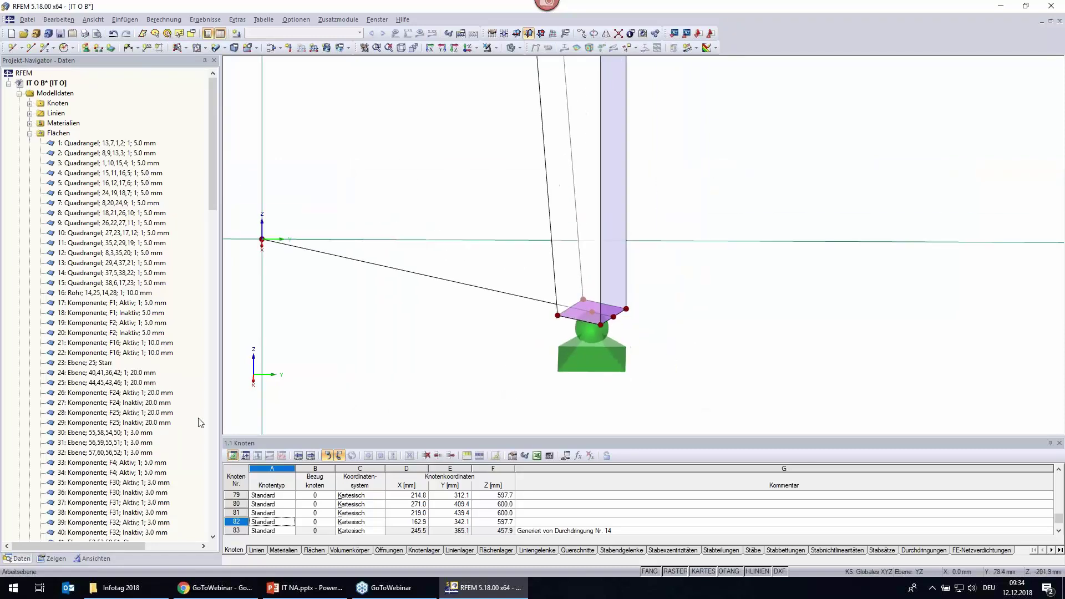
Show the nodal supports' X', Y', Z' axis systems, checking in top and isometric views.
{"action": "left_click", "coordinate": [51, 558]}
{"action": "left_click", "coordinate": [19, 144]}
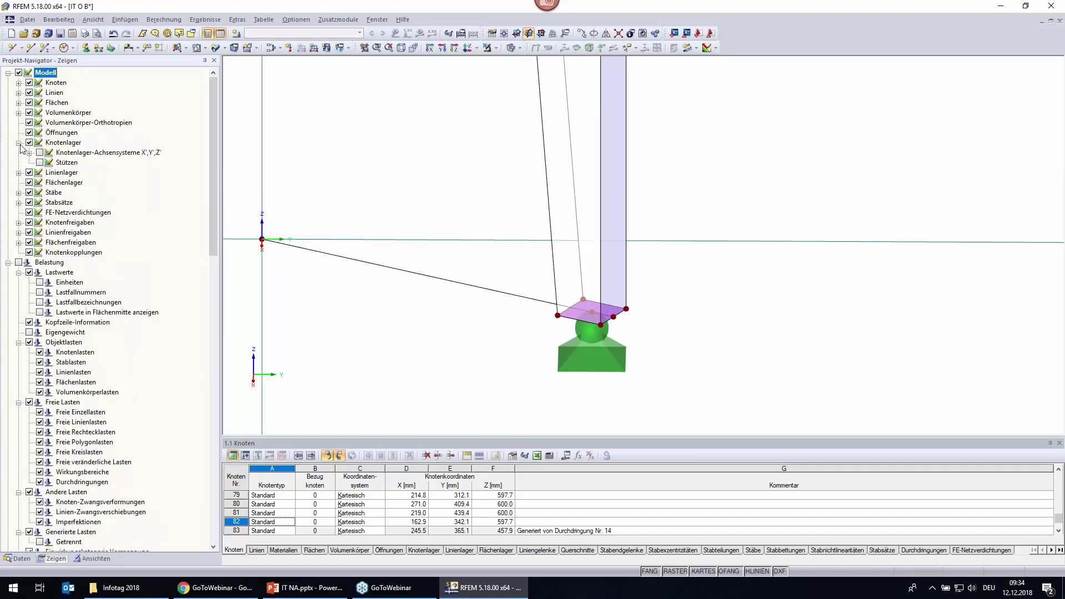
{"action": "left_click", "coordinate": [39, 153]}
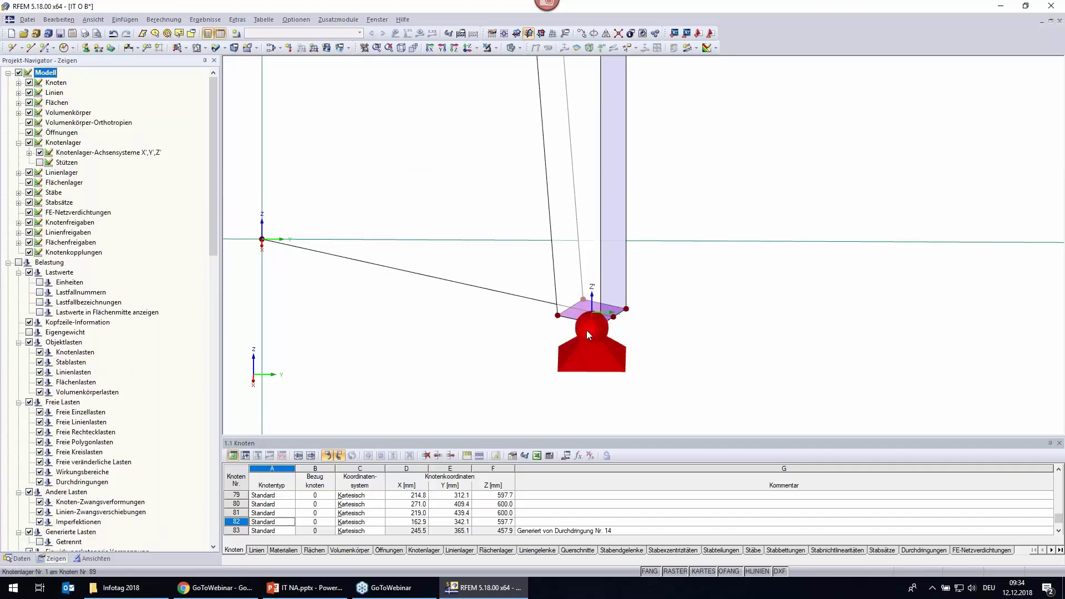
{"action": "left_click", "coordinate": [469, 48]}
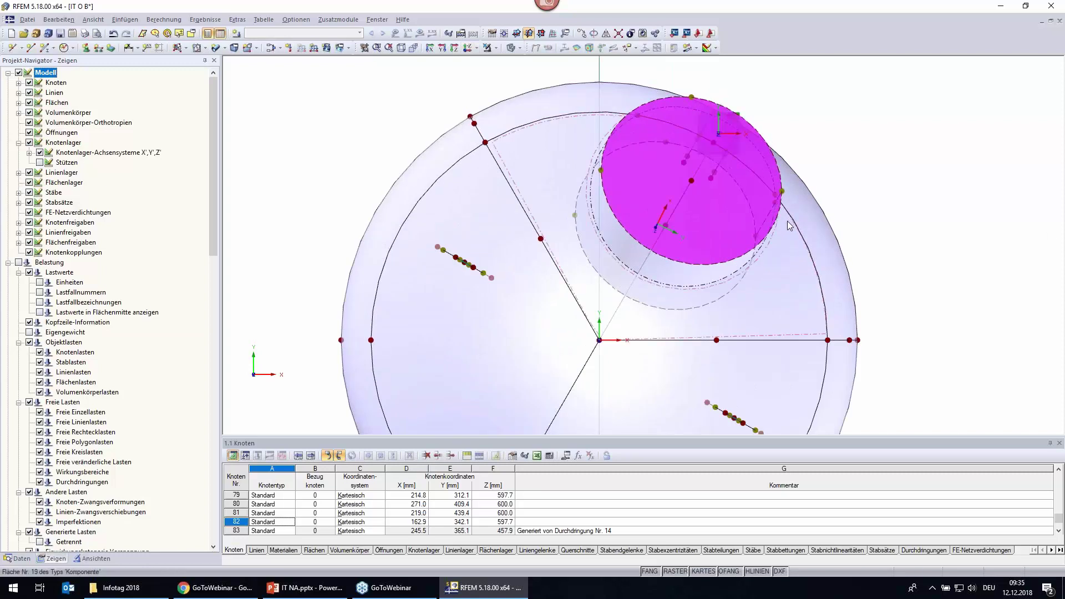
{"action": "mouse_move", "coordinate": [774, 216]}
{"action": "middle_mouse_down", "text": "ctrl"}
{"action": "mouse_move", "coordinate": [787, 226]}
{"action": "mouse_move", "coordinate": [739, 125]}
{"action": "middle_mouse_up", "text": "ctrl"}
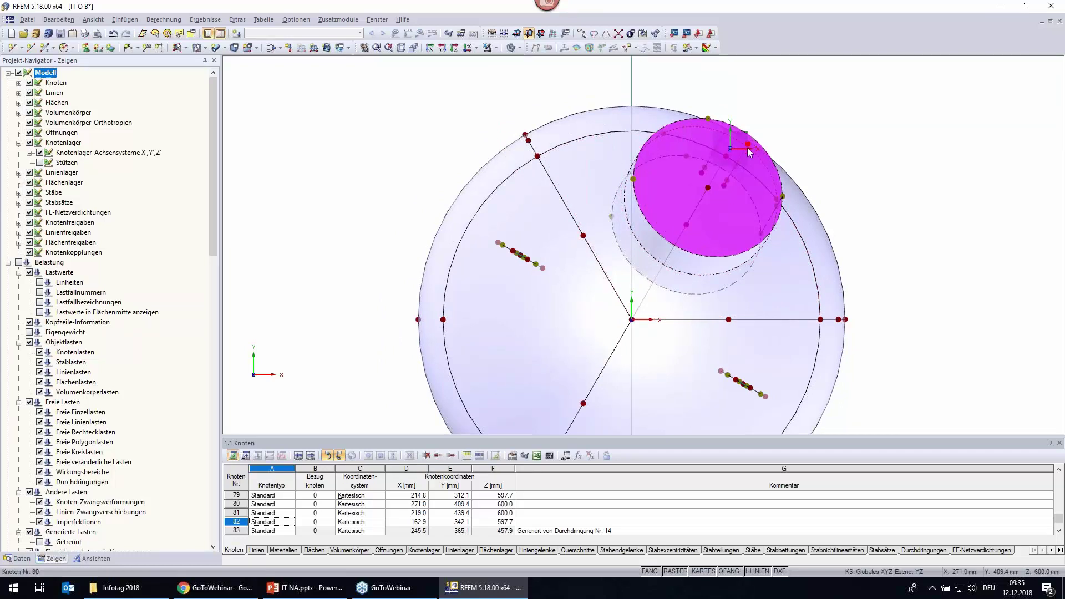
{"action": "left_click", "coordinate": [400, 48]}
{"action": "scroll", "coordinate": [715, 389], "scroll_direction": "up", "scroll_amount": 3}
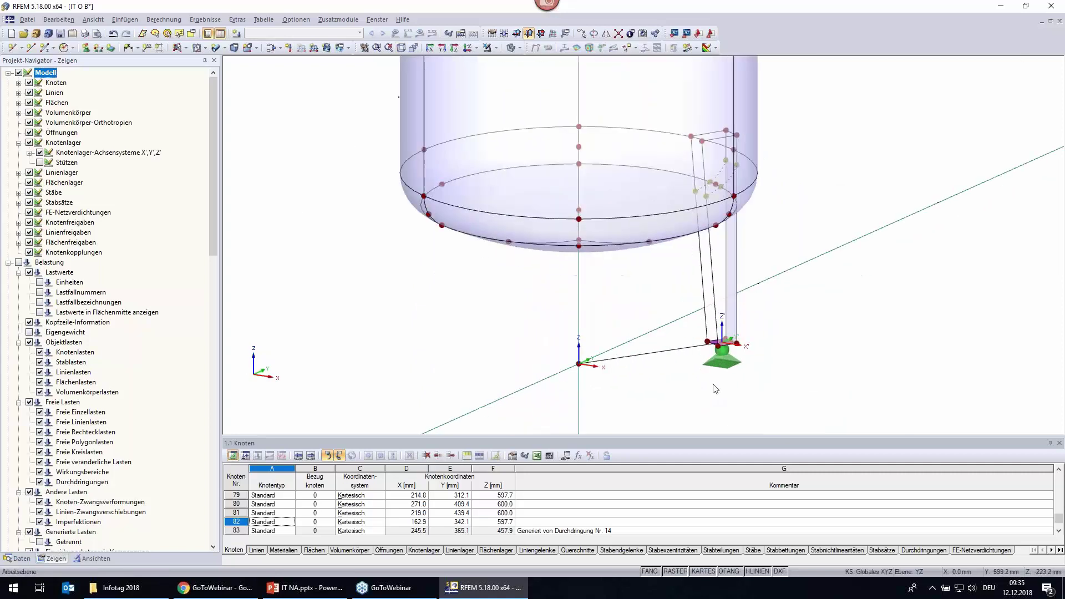
Give the foot support at node 89 a user-defined Z'Y'X' axis system aligned with line 49.
{"action": "double_click", "coordinate": [724, 360]}
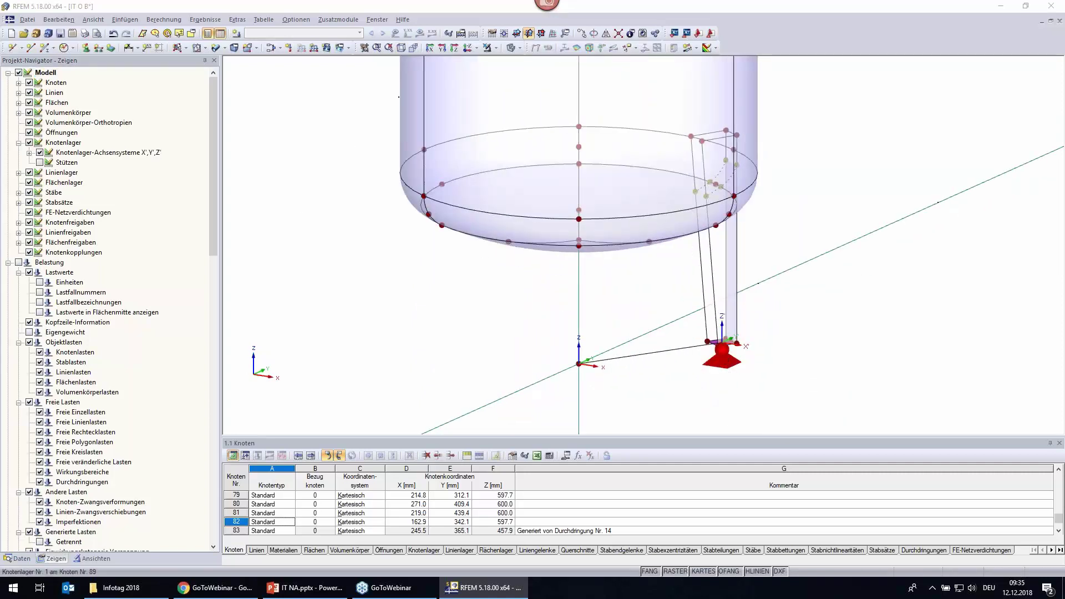
{"action": "left_click", "coordinate": [549, 241]}
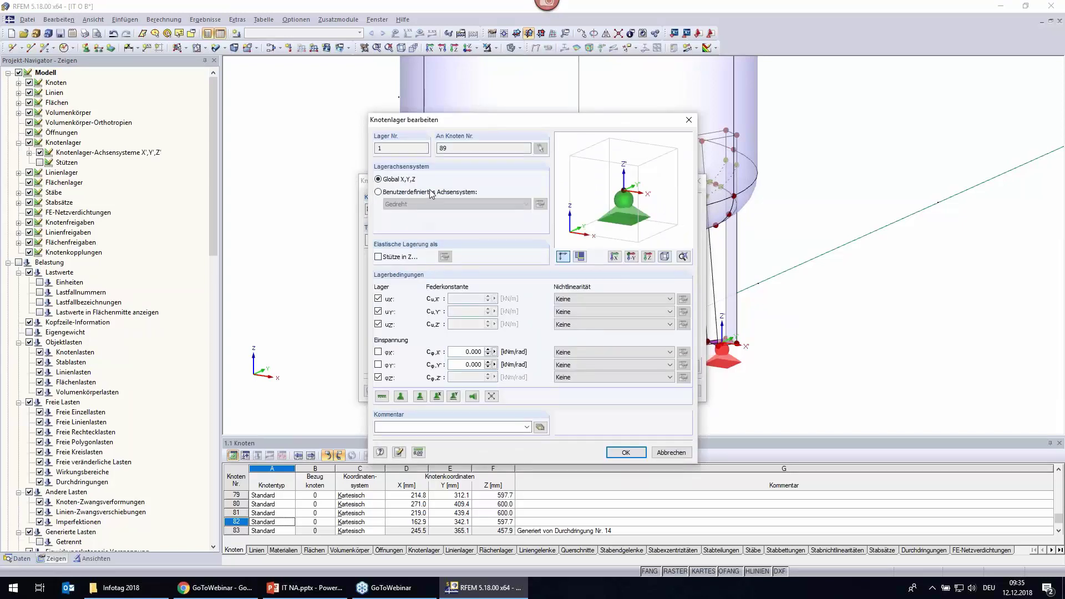
{"action": "left_click", "coordinate": [432, 194]}
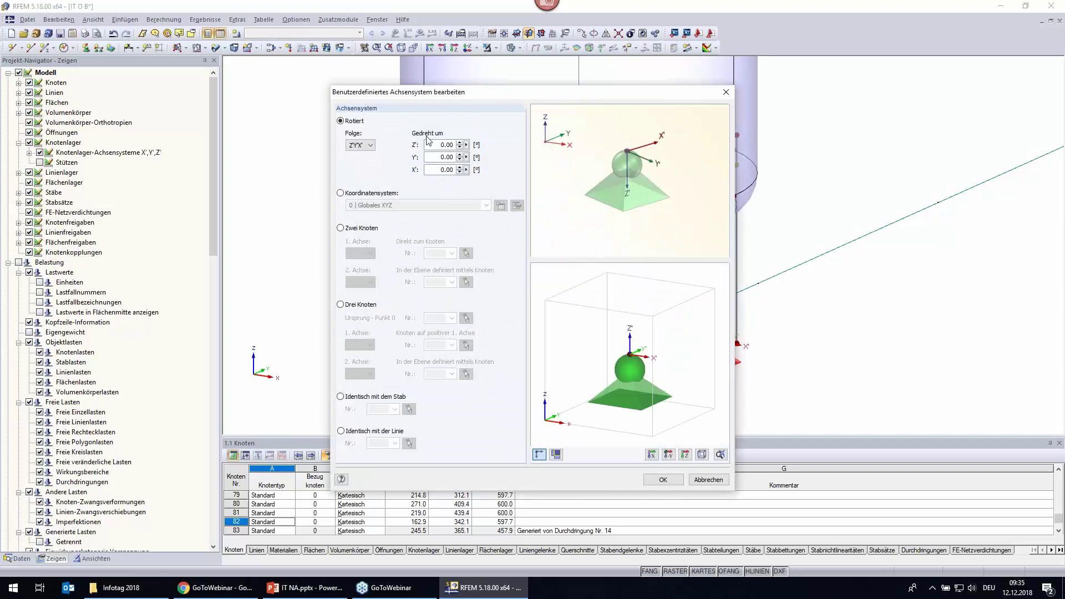
{"action": "left_click", "coordinate": [357, 147]}
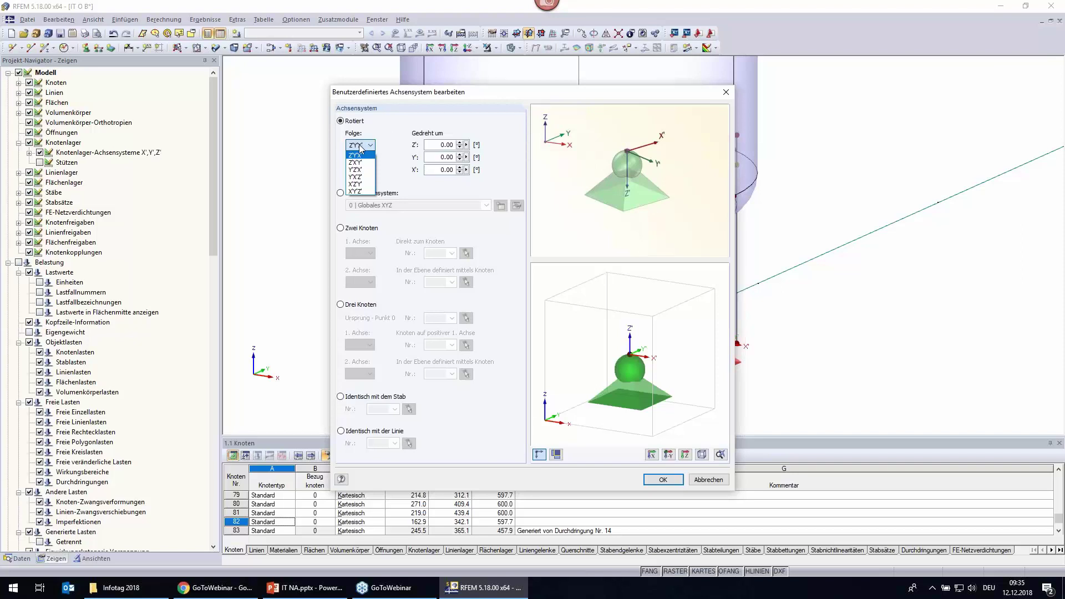
{"action": "left_click", "coordinate": [360, 148]}
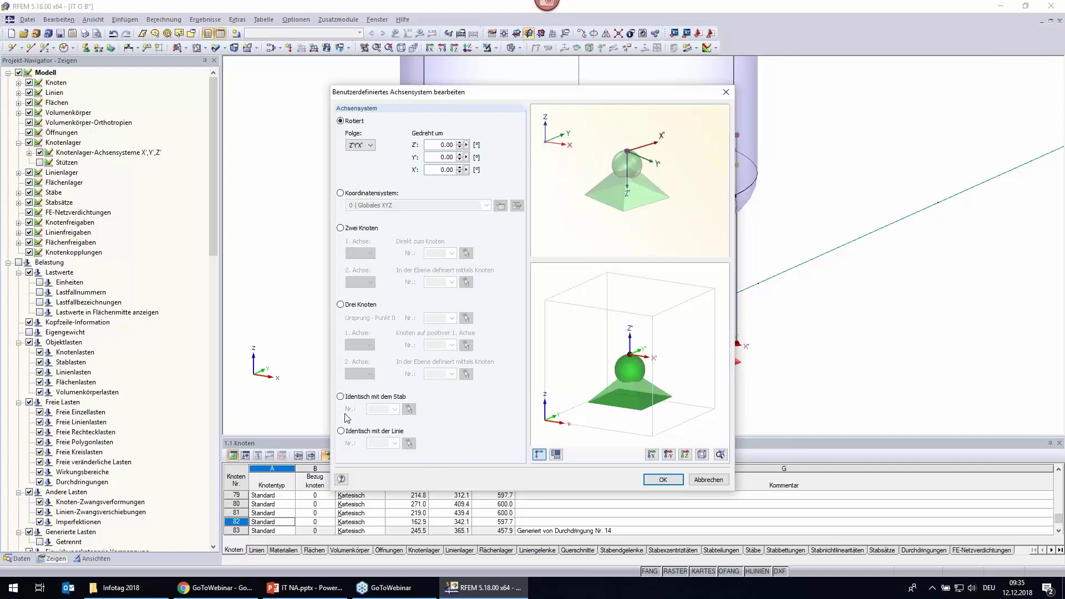
{"action": "left_click", "coordinate": [340, 431]}
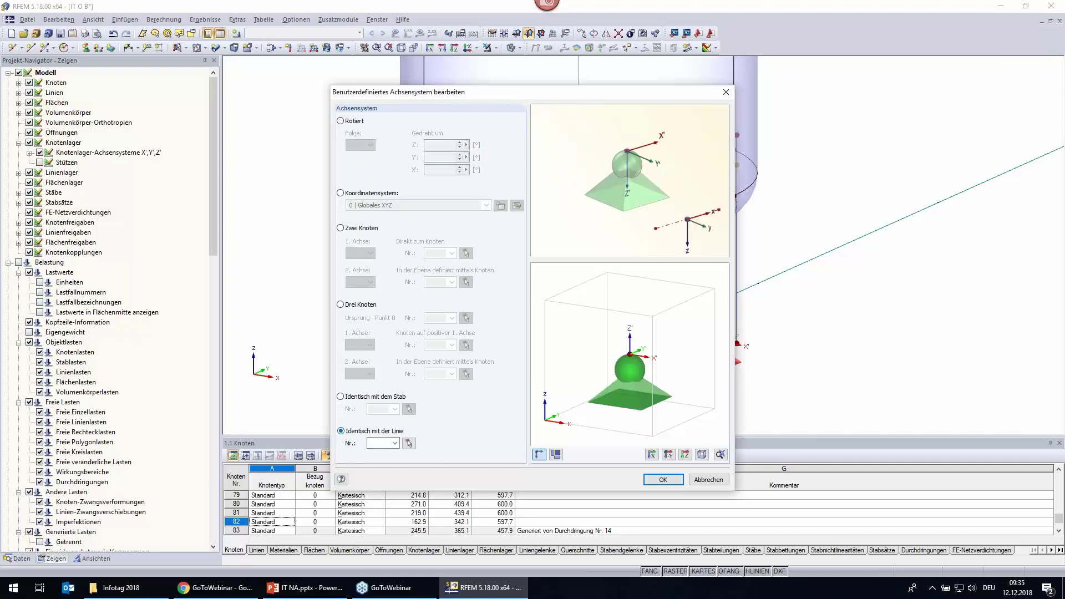
{"action": "left_click", "coordinate": [409, 443]}
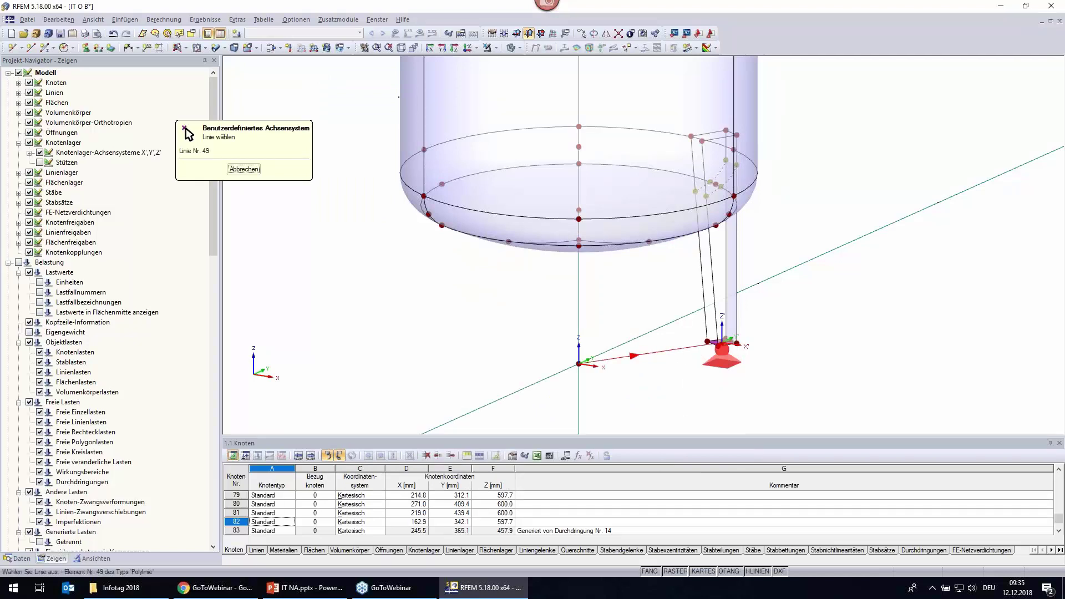
{"action": "left_click", "coordinate": [578, 394]}
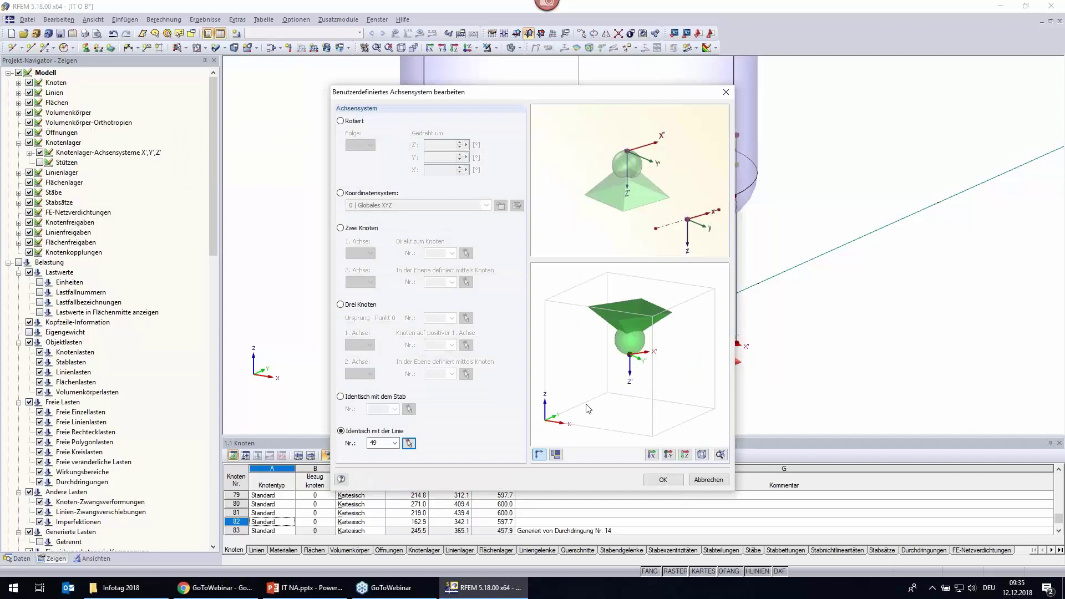
{"action": "left_click", "coordinate": [663, 481]}
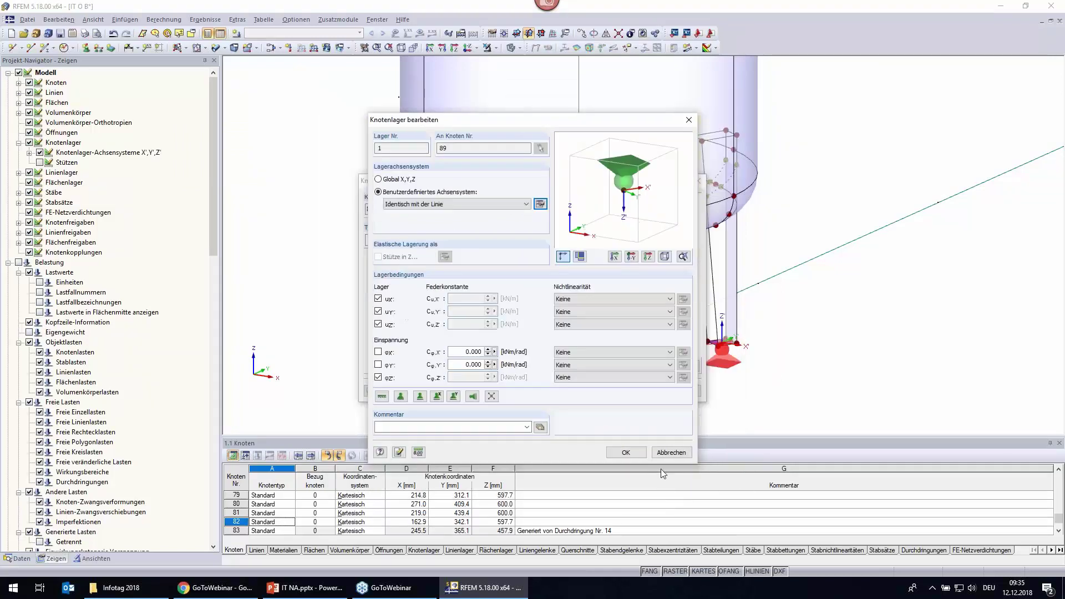
{"action": "left_click", "coordinate": [641, 456]}
{"action": "left_click", "coordinate": [642, 395]}
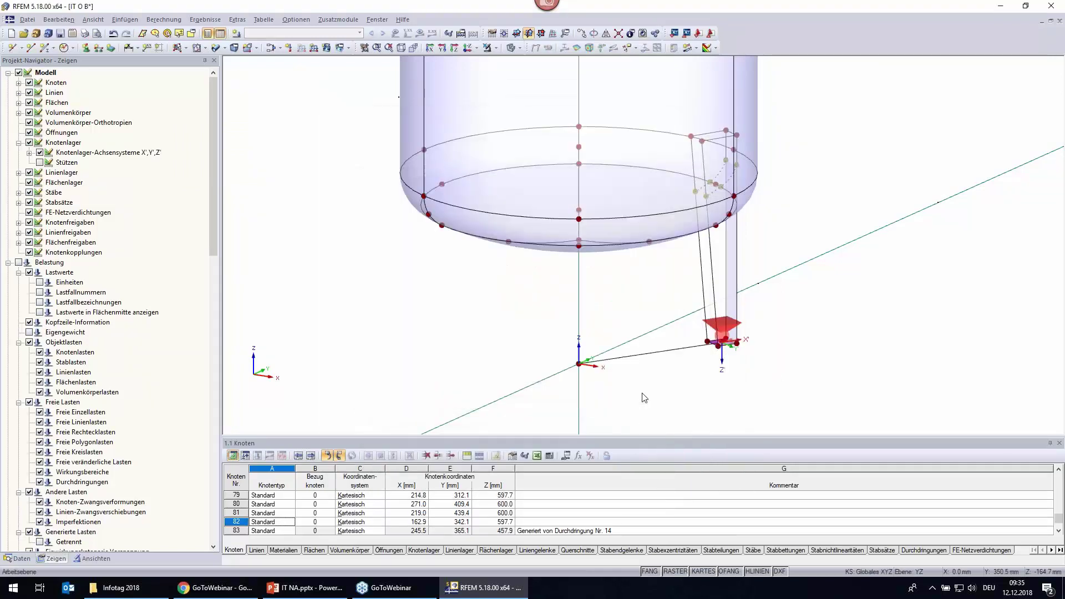
{"action": "left_click", "coordinate": [468, 51]}
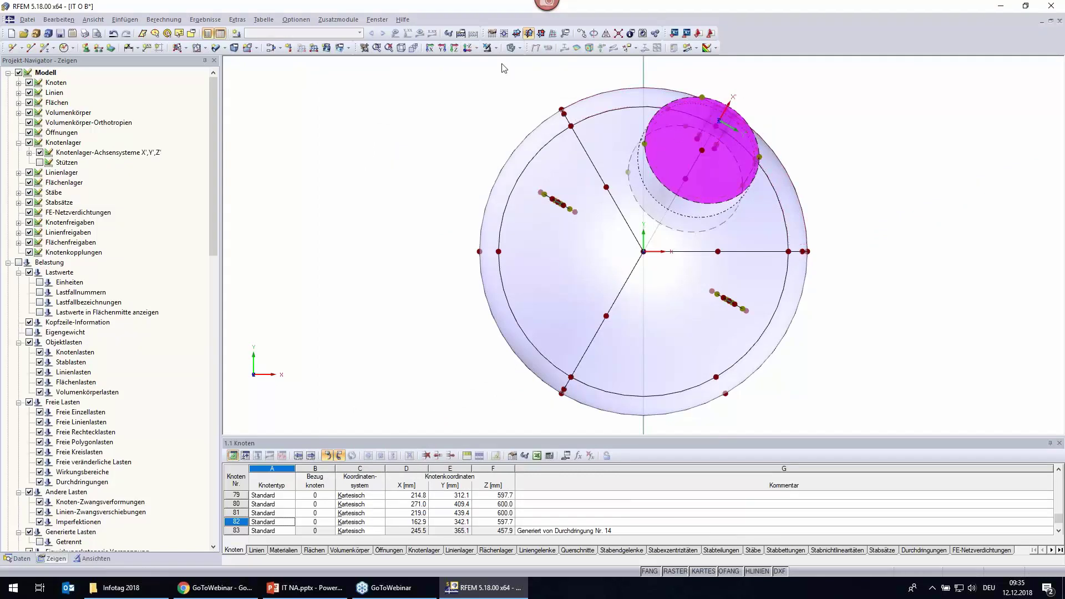
{"action": "left_click", "coordinate": [413, 47]}
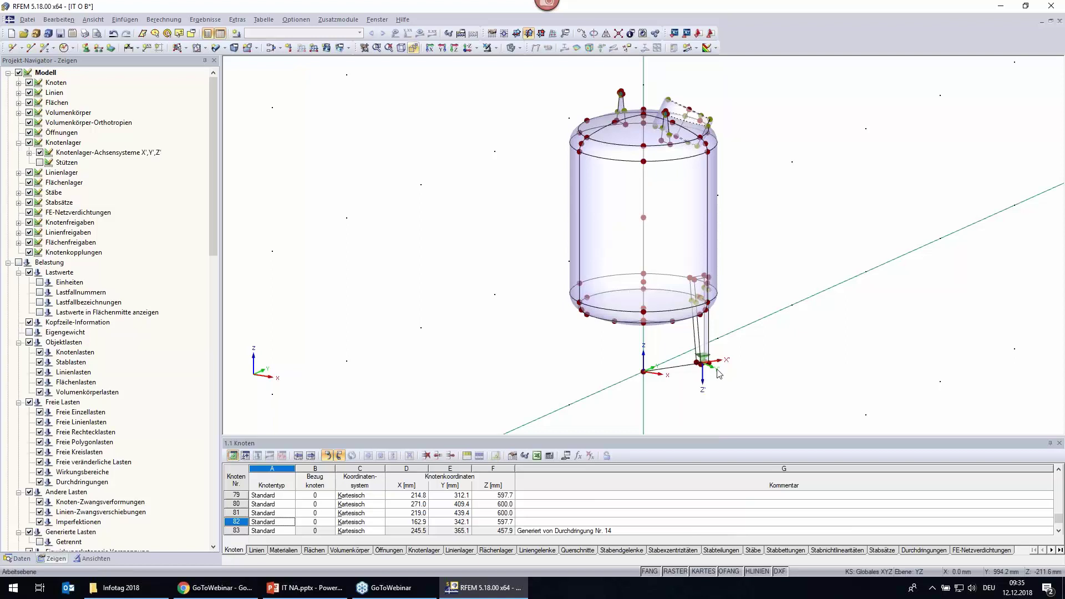
{"action": "scroll", "coordinate": [745, 373], "scroll_direction": "up", "scroll_amount": 3}
{"action": "middle_click_drag", "start_coordinate": [832, 357], "coordinate": [846, 335]}
{"action": "scroll", "coordinate": [714, 302], "scroll_direction": "up", "scroll_amount": 1}
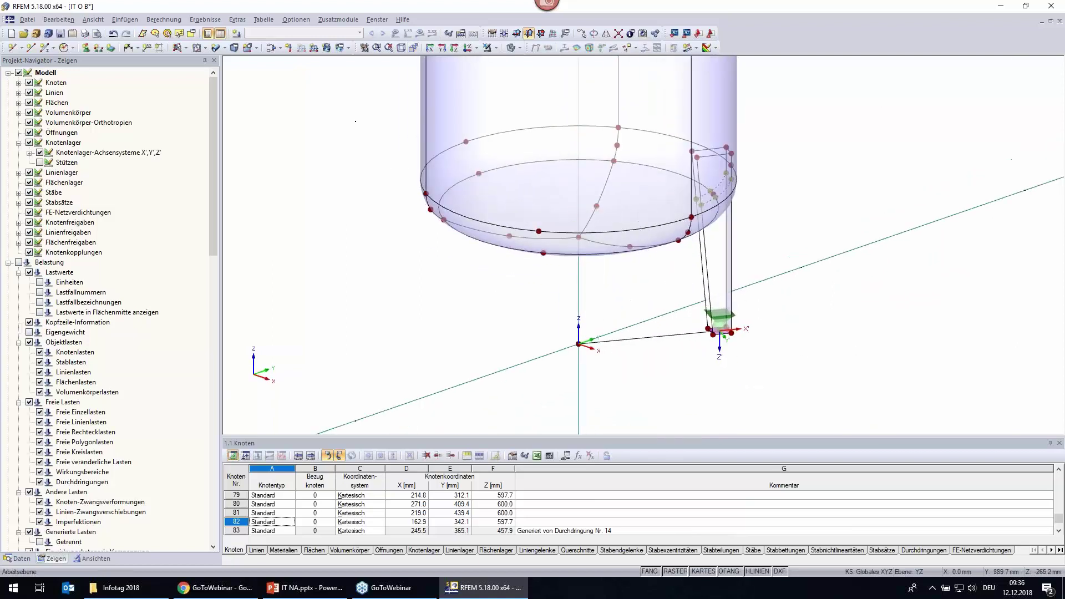
{"action": "scroll", "coordinate": [713, 301], "scroll_direction": "up", "scroll_amount": 2}
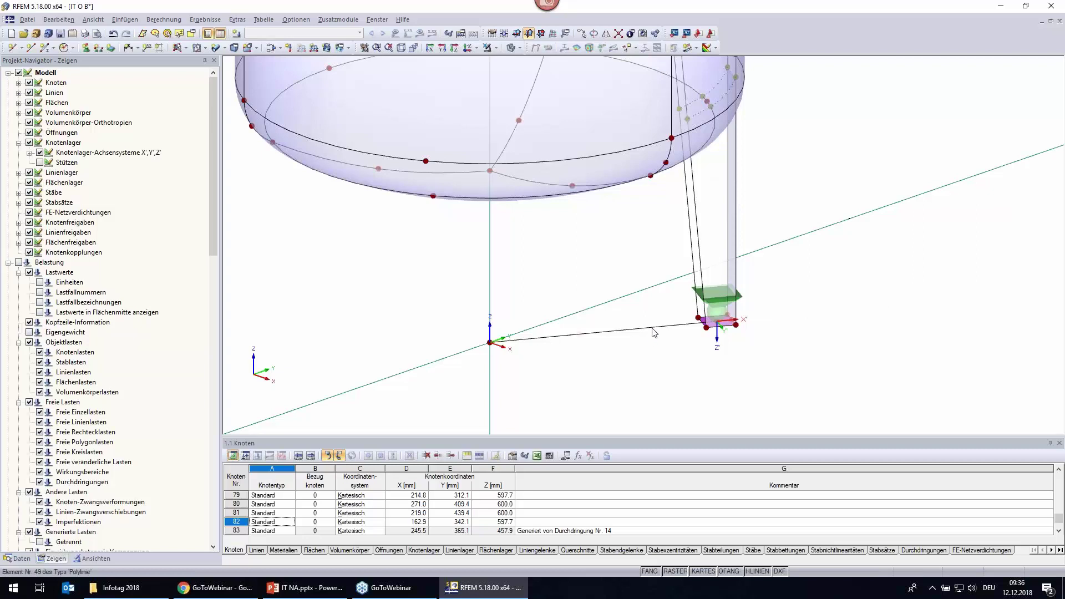
{"action": "double_click", "coordinate": [655, 327]}
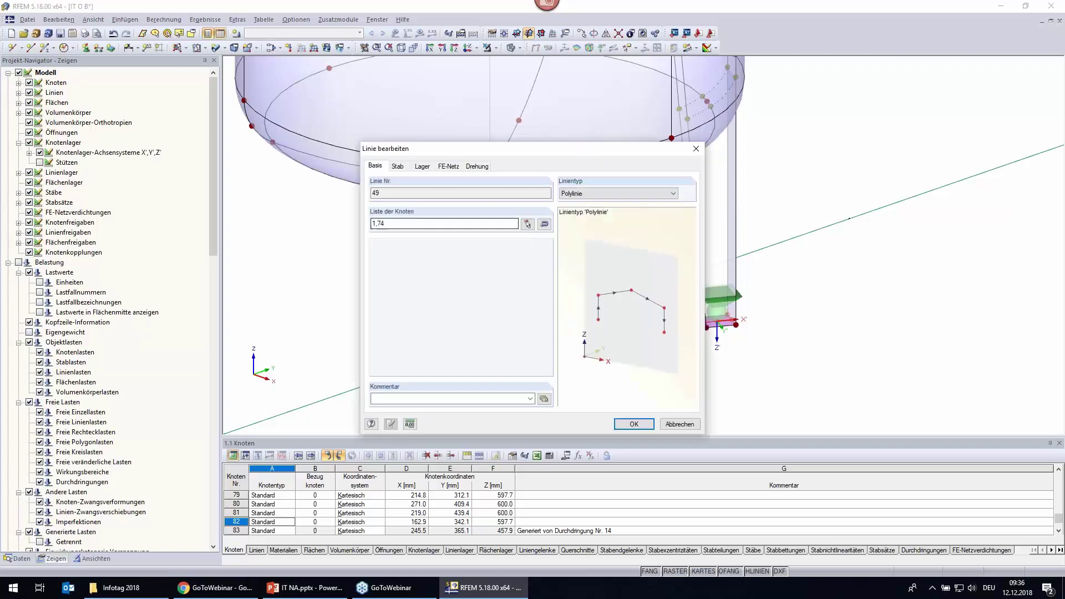
{"action": "left_click", "coordinate": [479, 166]}
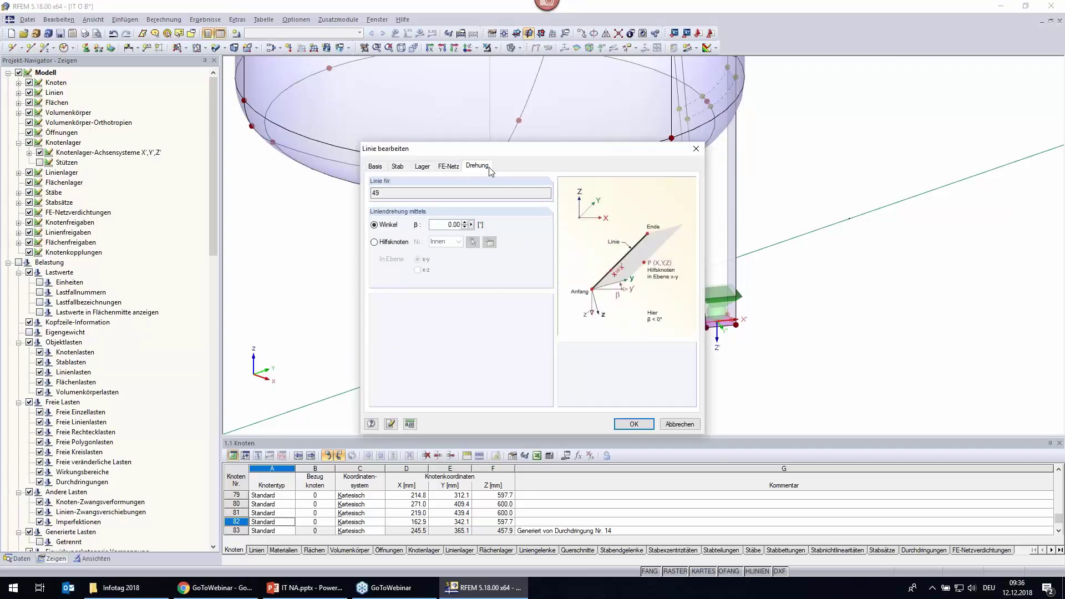
{"action": "key", "text": "Tab"}
{"action": "key", "text": "Tab"}
{"action": "key", "text": "Return"}
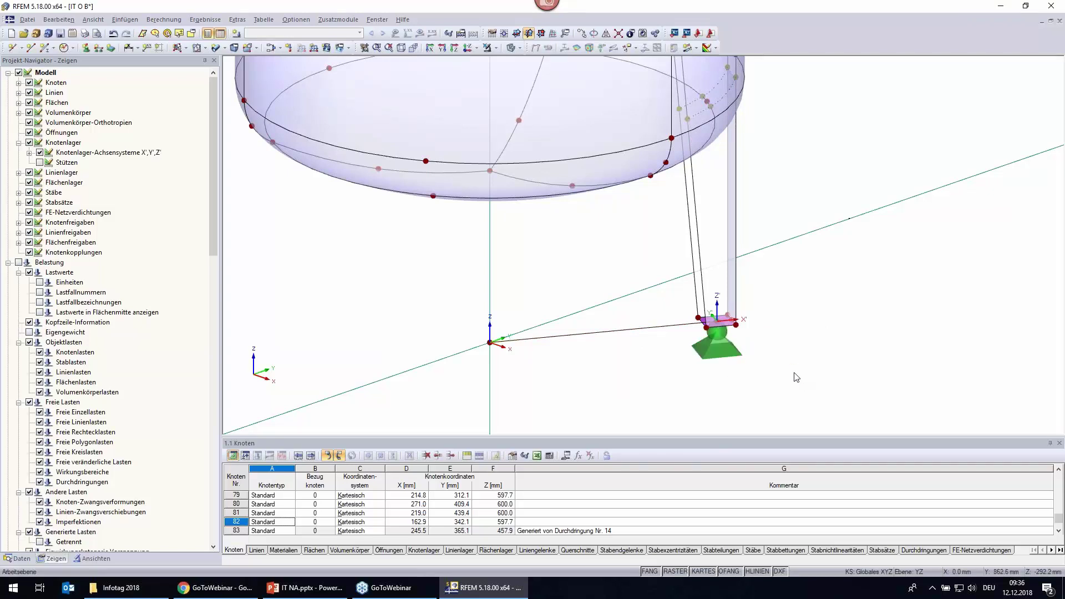
{"action": "scroll", "coordinate": [773, 375], "scroll_direction": "down", "scroll_amount": 3}
{"action": "scroll", "coordinate": [640, 378], "scroll_direction": "up", "scroll_amount": 1}
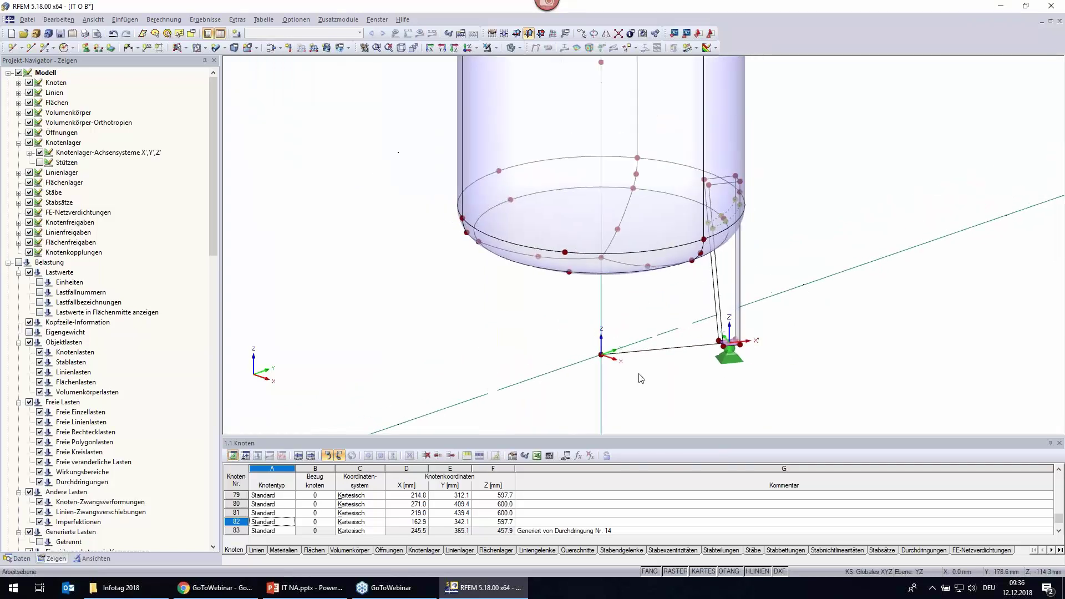
{"action": "scroll", "coordinate": [640, 379], "scroll_direction": "down", "scroll_amount": 1}
{"action": "middle_click_drag", "start_coordinate": [797, 363], "coordinate": [682, 276], "text": "ctrl"}
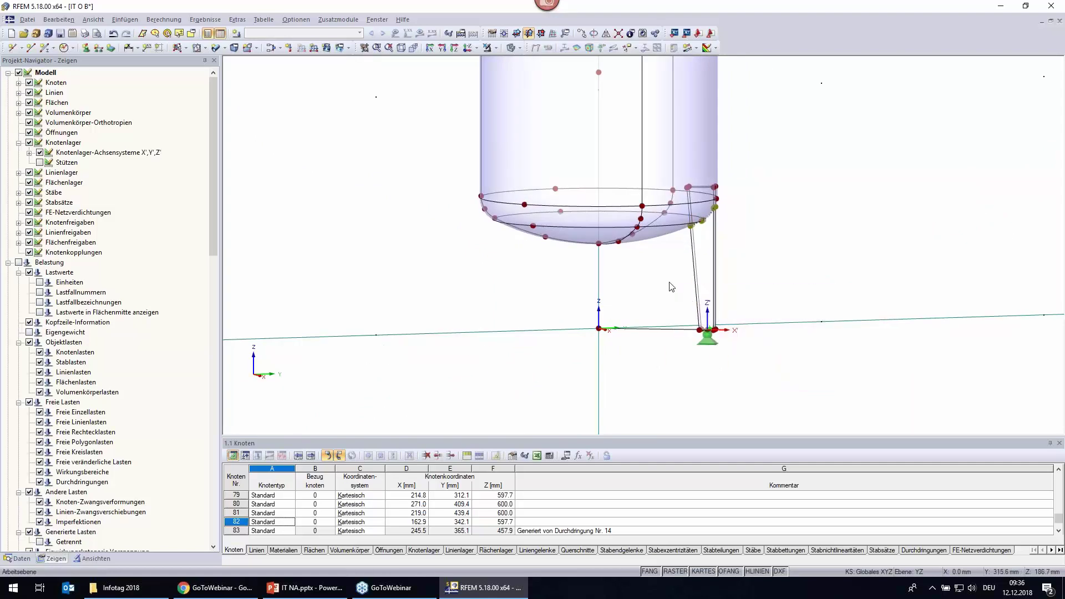
{"action": "middle_click_drag", "start_coordinate": [766, 361], "coordinate": [784, 375], "text": "ctrl"}
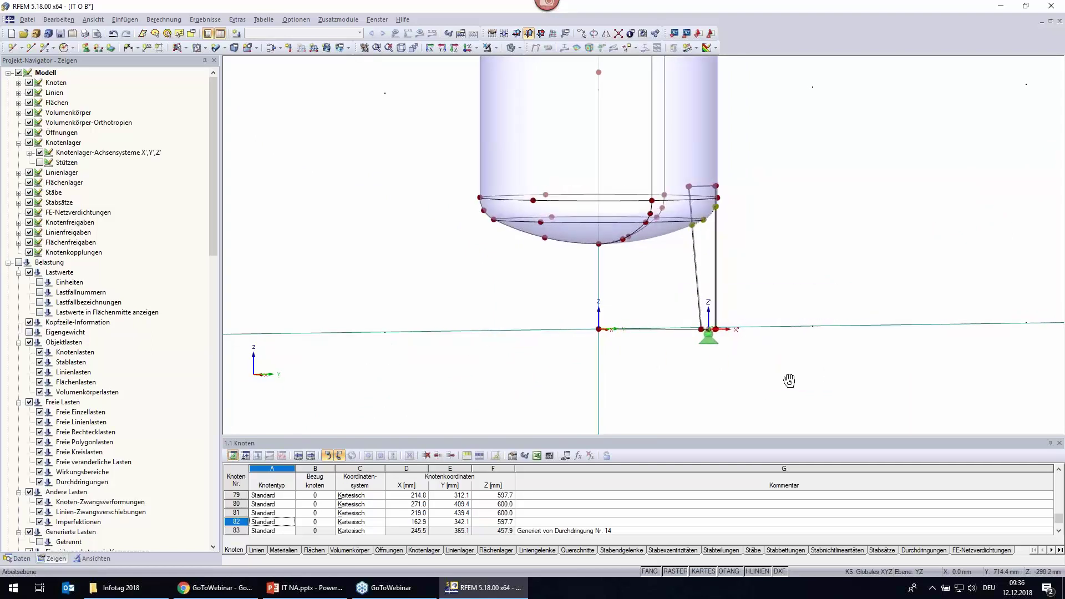
{"action": "left_click_drag", "start_coordinate": [836, 407], "coordinate": [653, 290]}
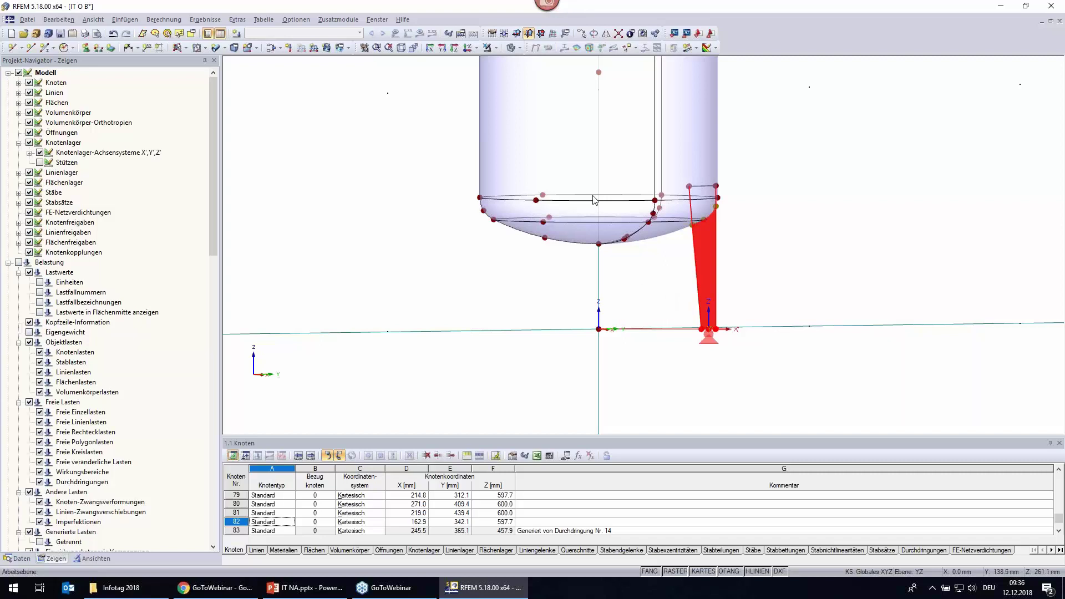
{"action": "left_click", "coordinate": [593, 34]}
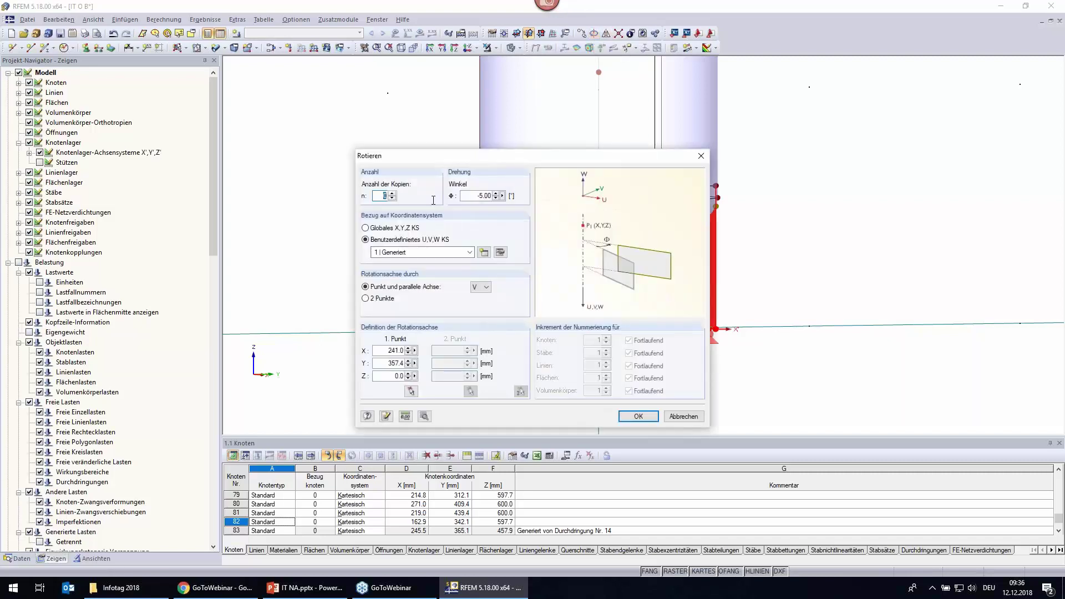
{"action": "type", "text": "2"}
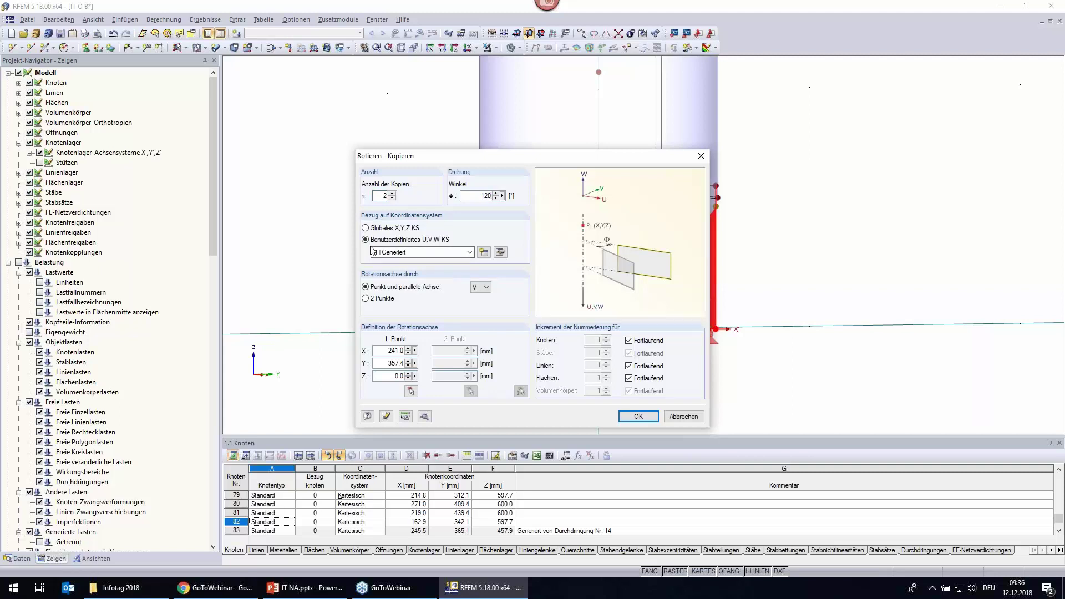
{"action": "left_click", "coordinate": [375, 228]}
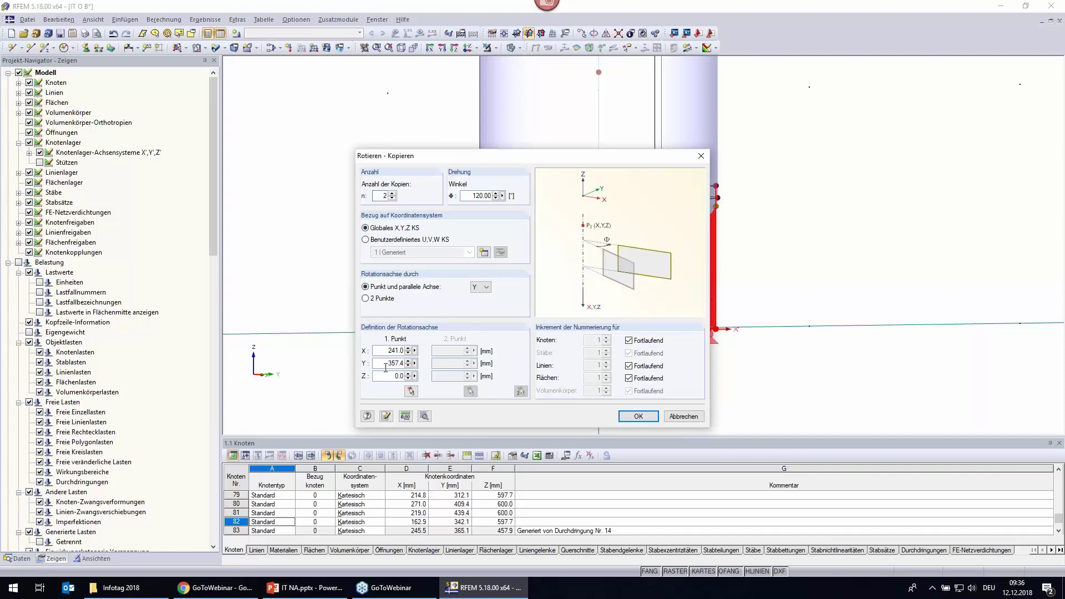
{"action": "left_click", "coordinate": [411, 391]}
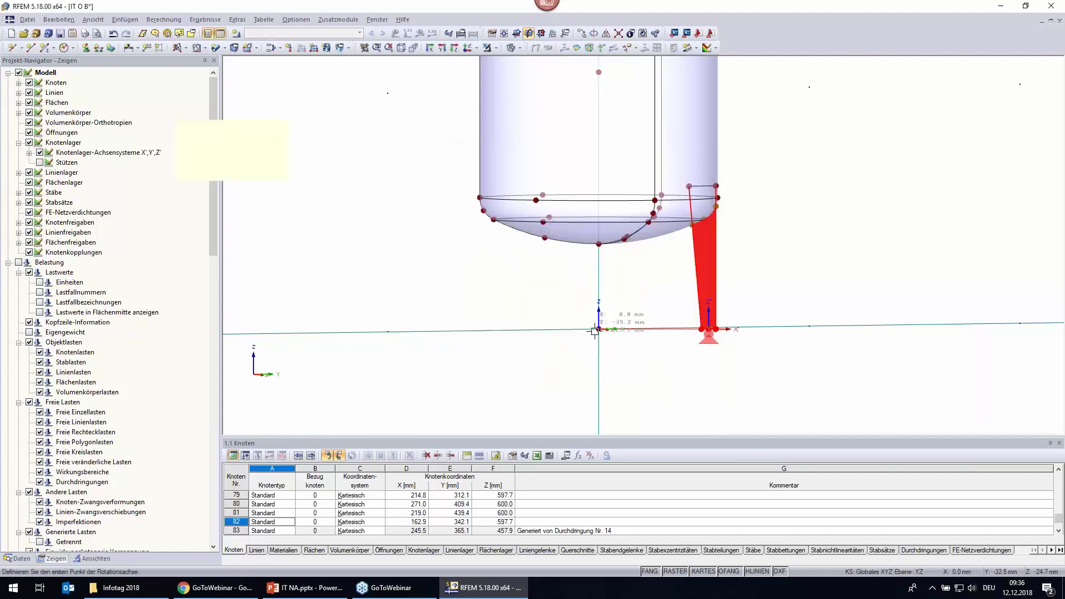
{"action": "left_click", "coordinate": [599, 328]}
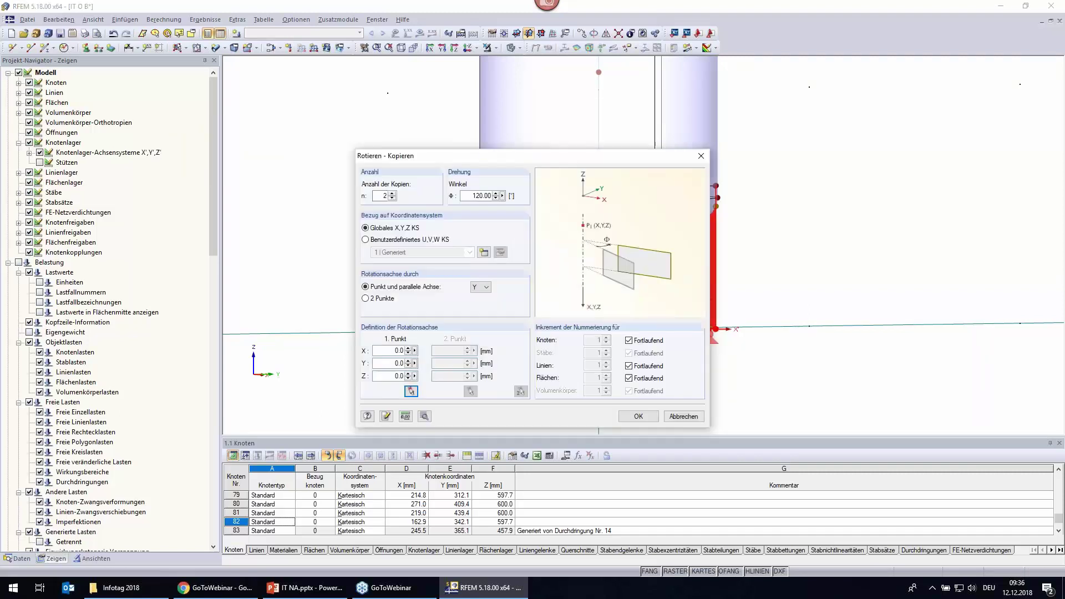
{"action": "left_click", "coordinate": [424, 417]}
{"action": "left_click", "coordinate": [638, 450]}
{"action": "left_click", "coordinate": [634, 420]}
{"action": "left_click", "coordinate": [113, 35]}
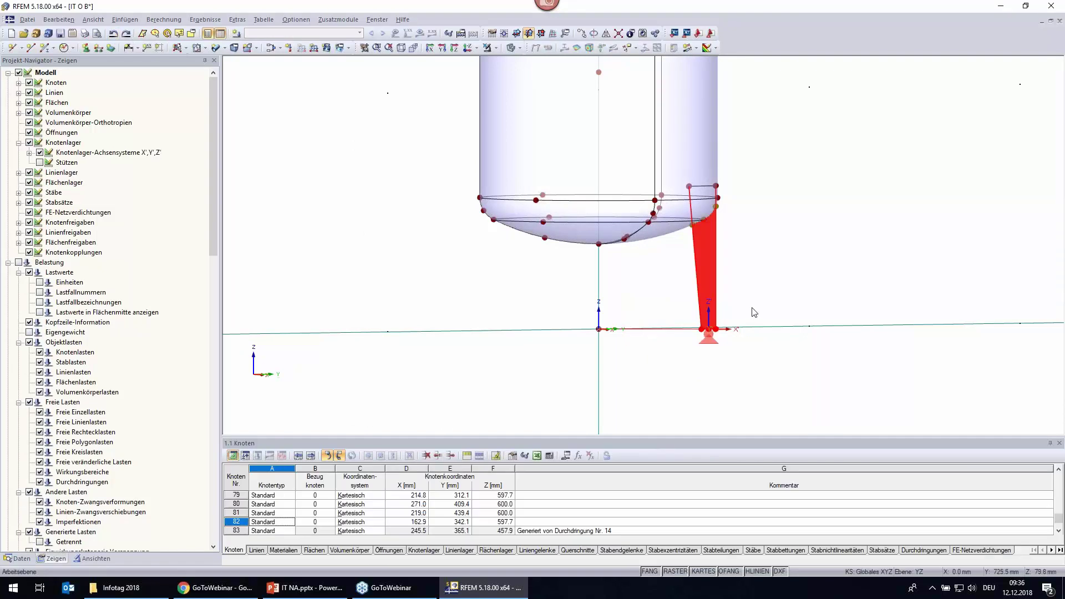
{"action": "scroll", "coordinate": [794, 244], "scroll_direction": "up", "scroll_amount": 3}
{"action": "left_click", "coordinate": [732, 219]}
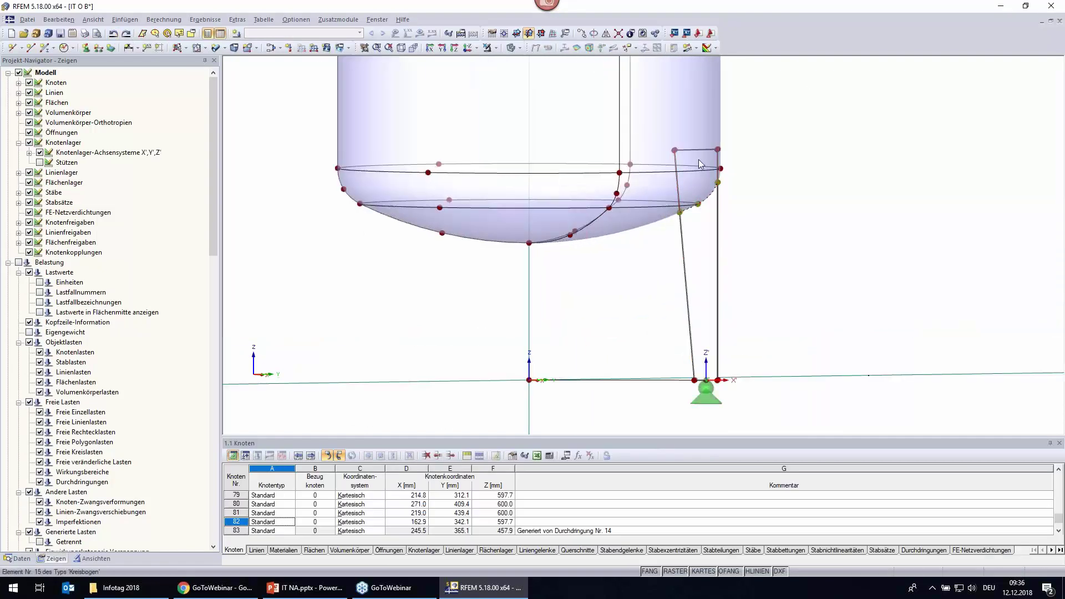
Switch to wireframe, select the leg with its support, try a rotated copy, then undo it.
{"action": "middle_click_drag", "start_coordinate": [697, 159], "coordinate": [688, 148]}
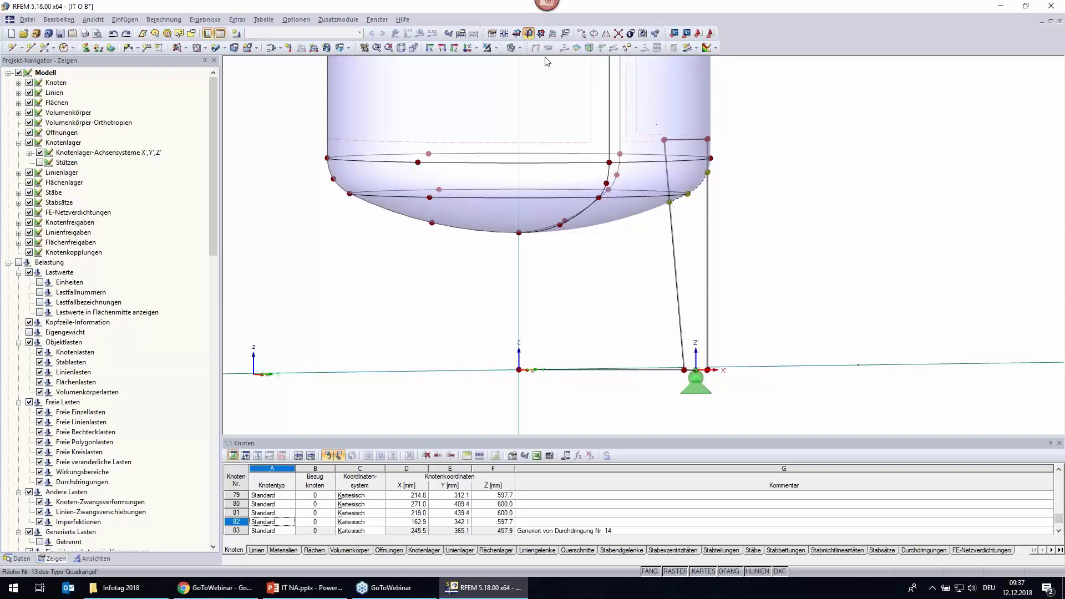
{"action": "left_click", "coordinate": [530, 35]}
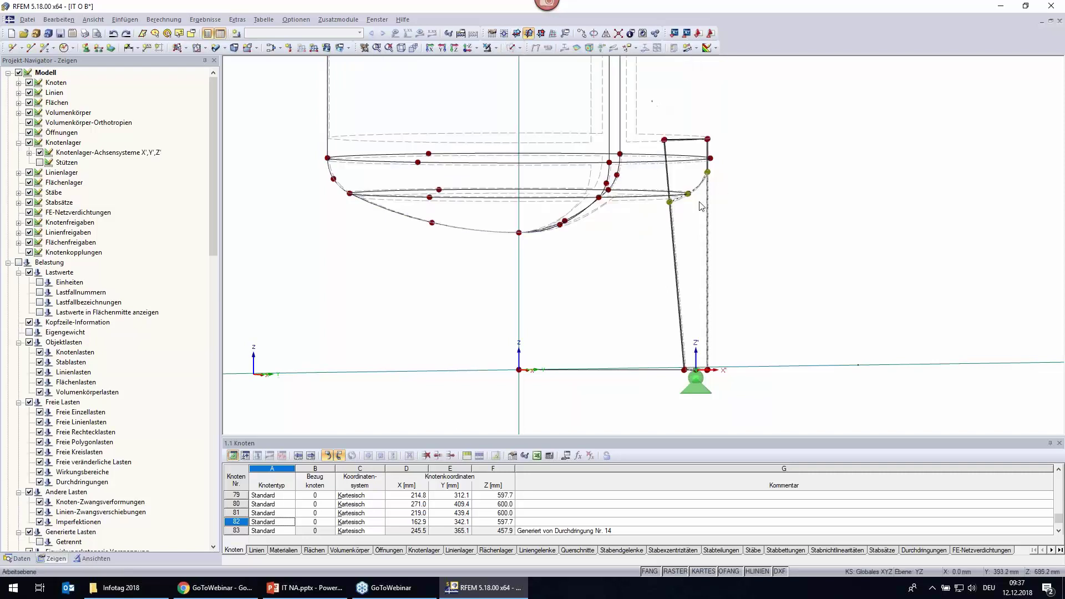
{"action": "left_click_drag", "start_coordinate": [651, 100], "coordinate": [763, 432]}
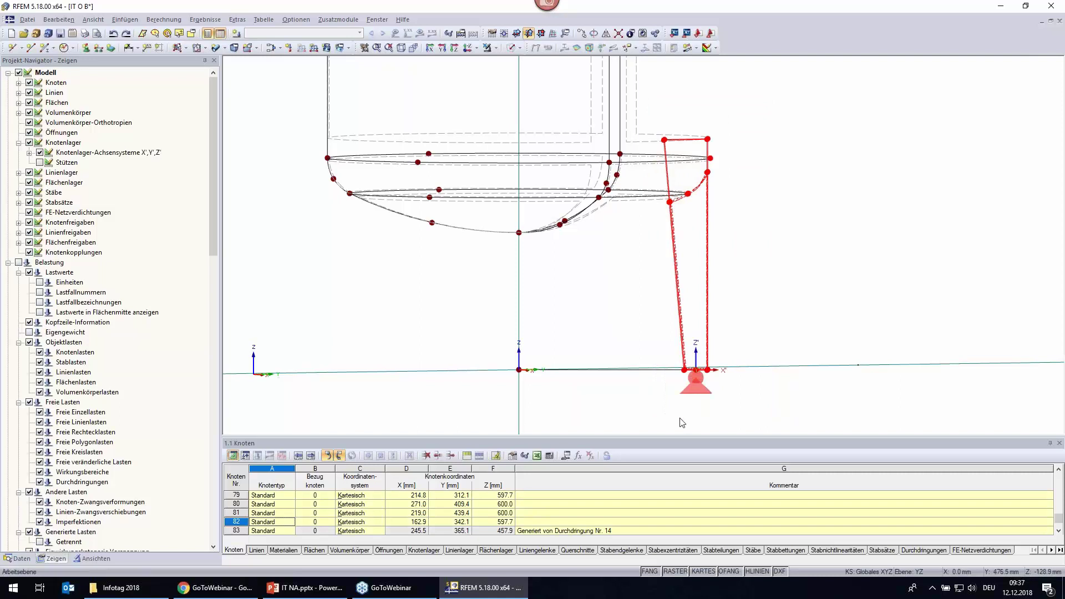
{"action": "left_click_drag", "start_coordinate": [566, 394], "coordinate": [504, 338]}
{"action": "left_click", "coordinate": [592, 42]}
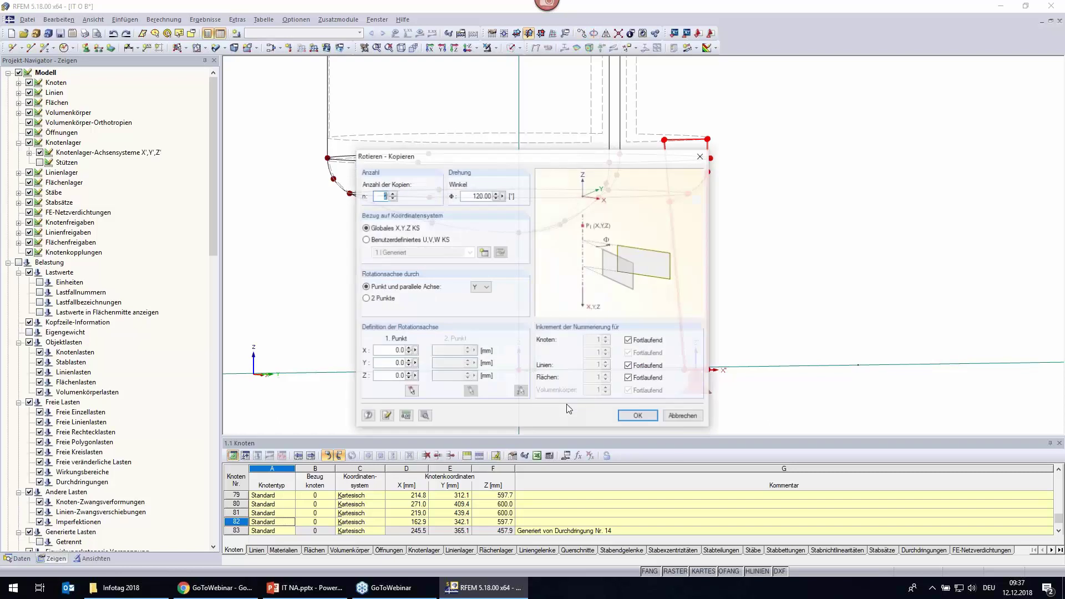
{"action": "left_click", "coordinate": [638, 416]}
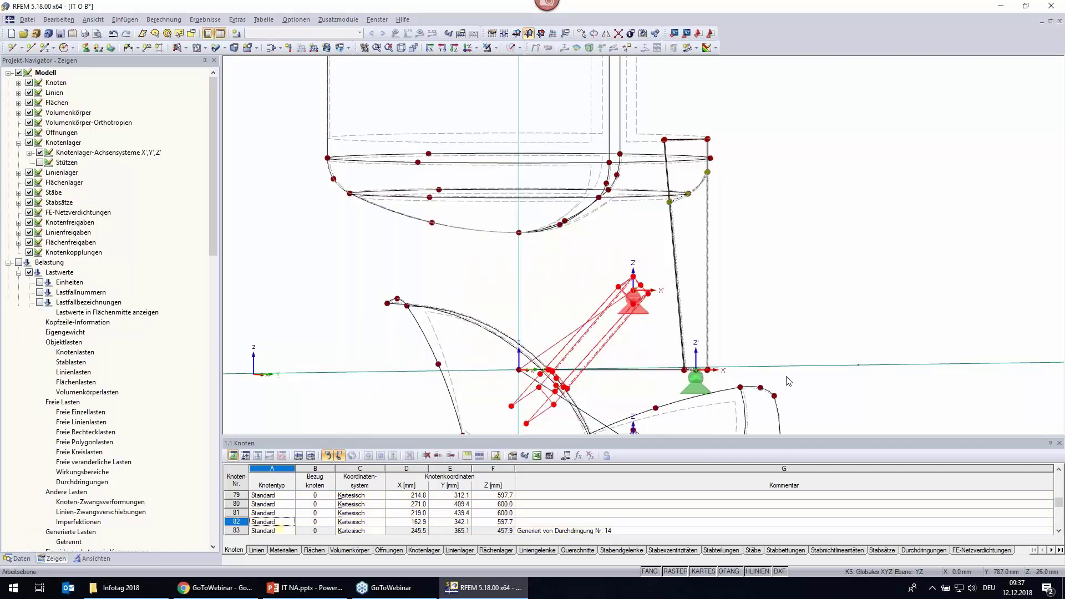
{"action": "left_click", "coordinate": [115, 33]}
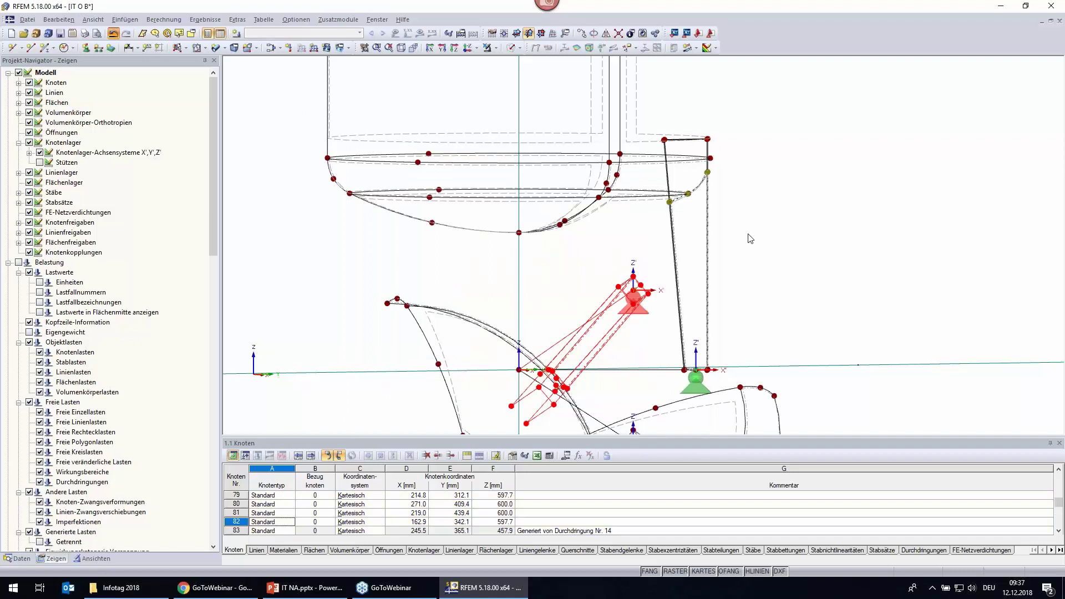
Reselect the leg's nodes, lines and origin line, rotate-copy again, then undo the copies.
{"action": "left_click_drag", "start_coordinate": [763, 240], "coordinate": [645, 110]}
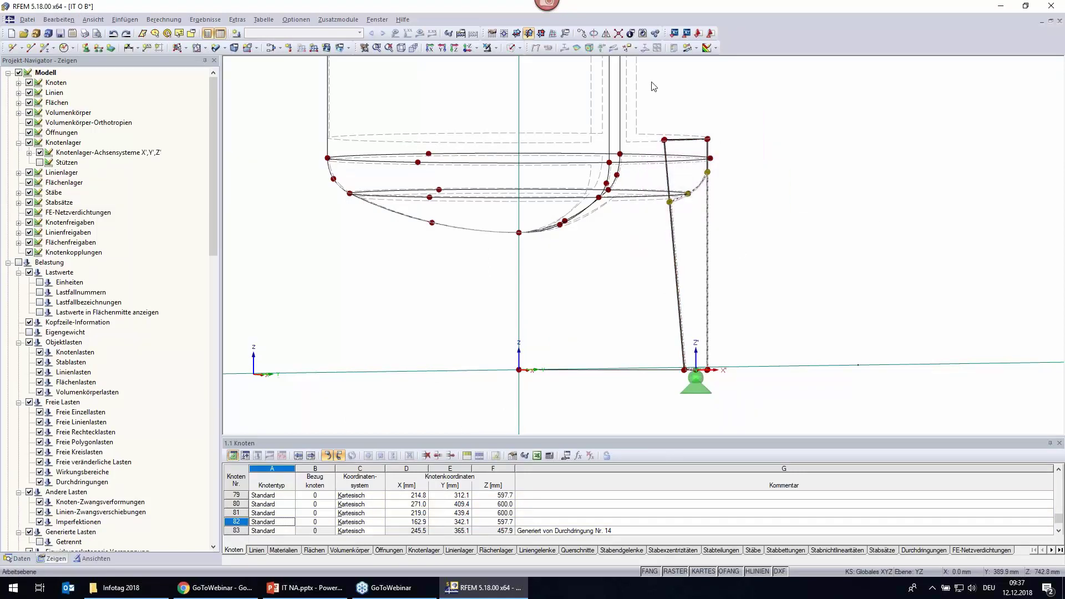
{"action": "left_click_drag", "start_coordinate": [650, 82], "coordinate": [790, 431]}
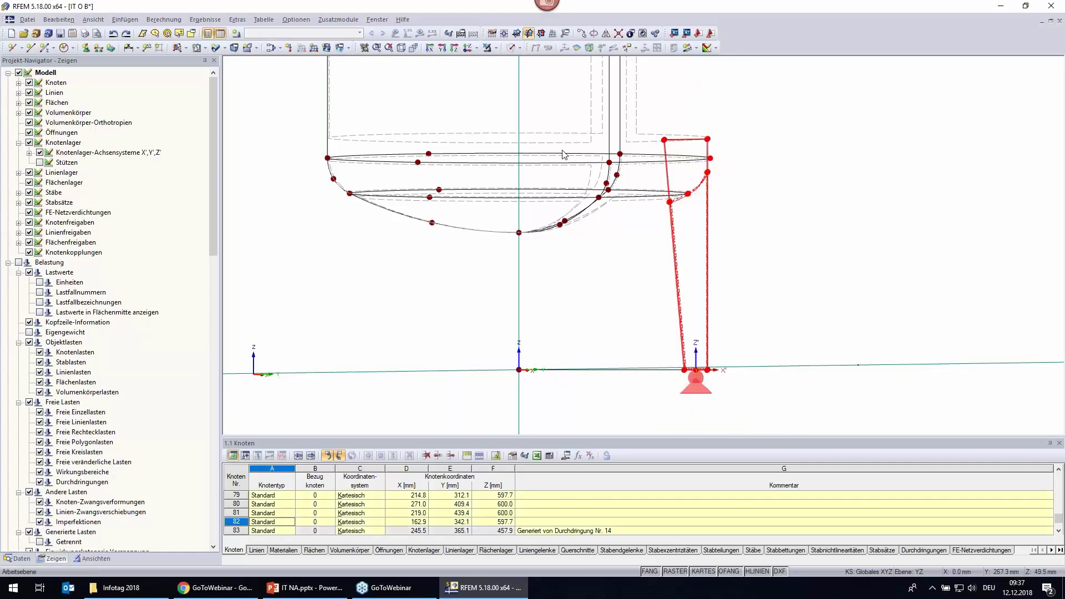
{"action": "left_click", "coordinate": [564, 369]}
{"action": "left_click", "coordinate": [595, 44]}
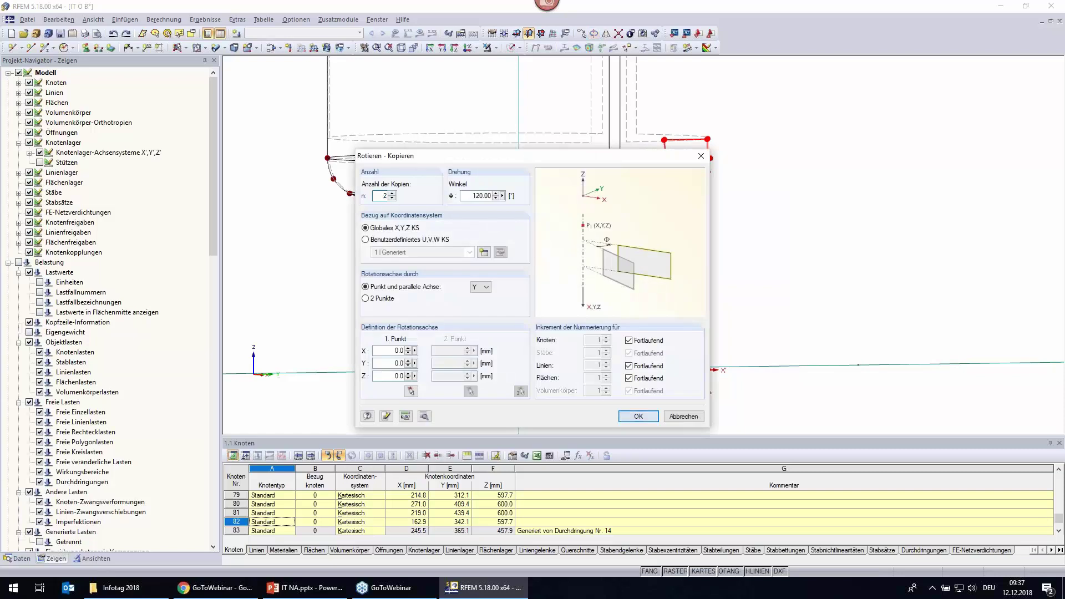
{"action": "left_click", "coordinate": [638, 415]}
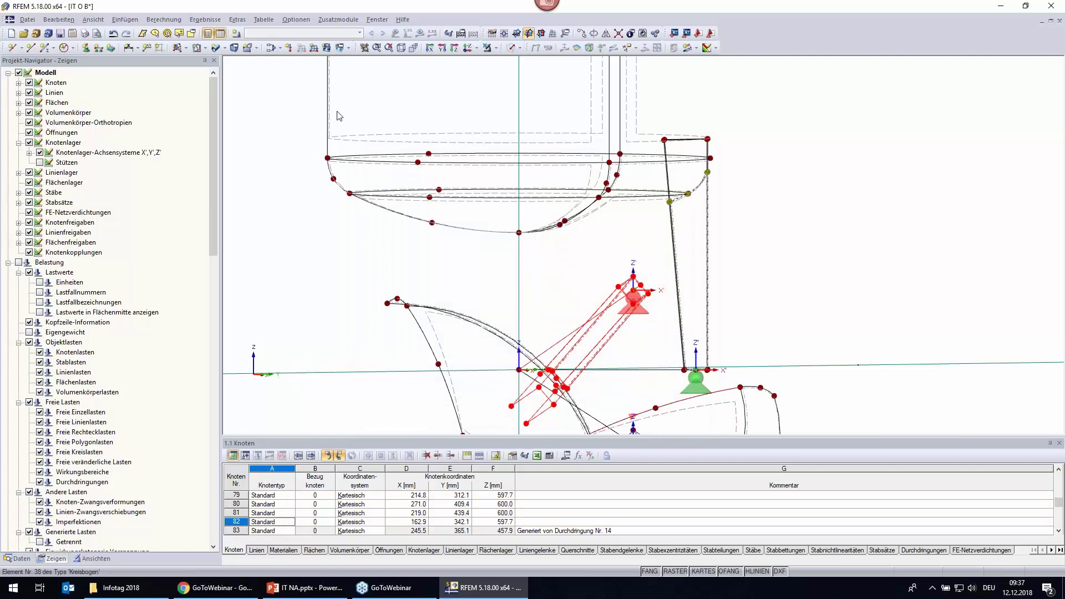
{"action": "left_click", "coordinate": [113, 33]}
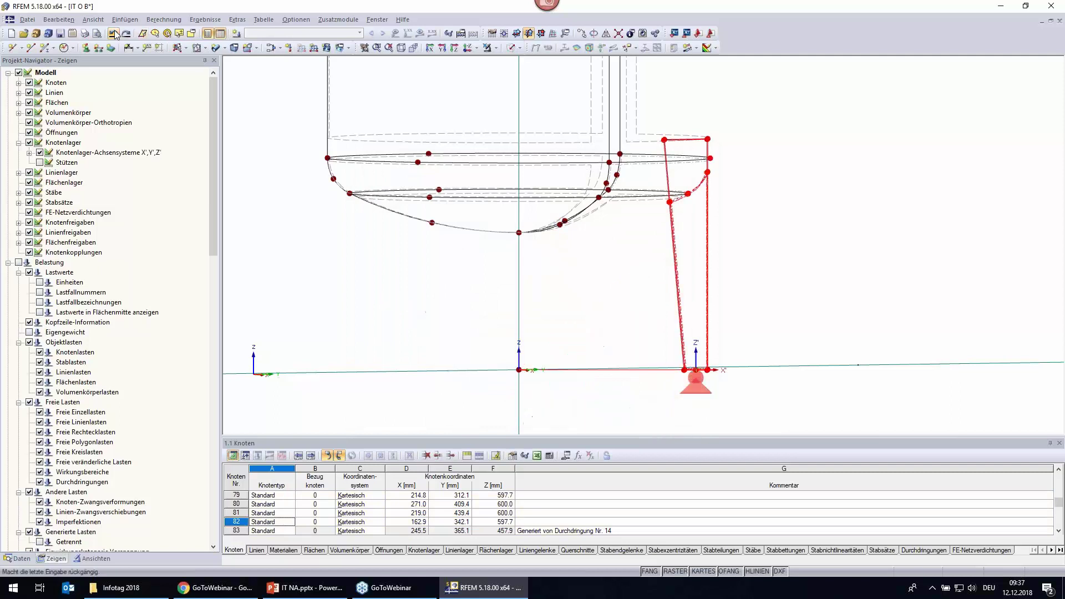
Rotate-copy the leg twice at 120° about the vertical Z axis instead of Y.
{"action": "middle_click_drag", "start_coordinate": [655, 310], "coordinate": [739, 316], "text": "ctrl"}
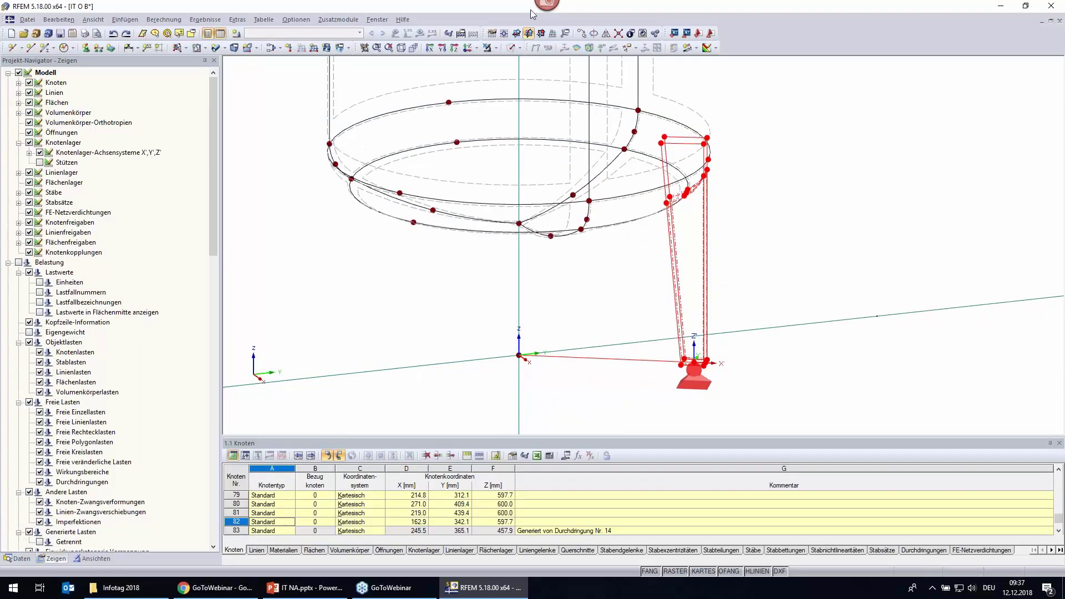
{"action": "left_click", "coordinate": [593, 33]}
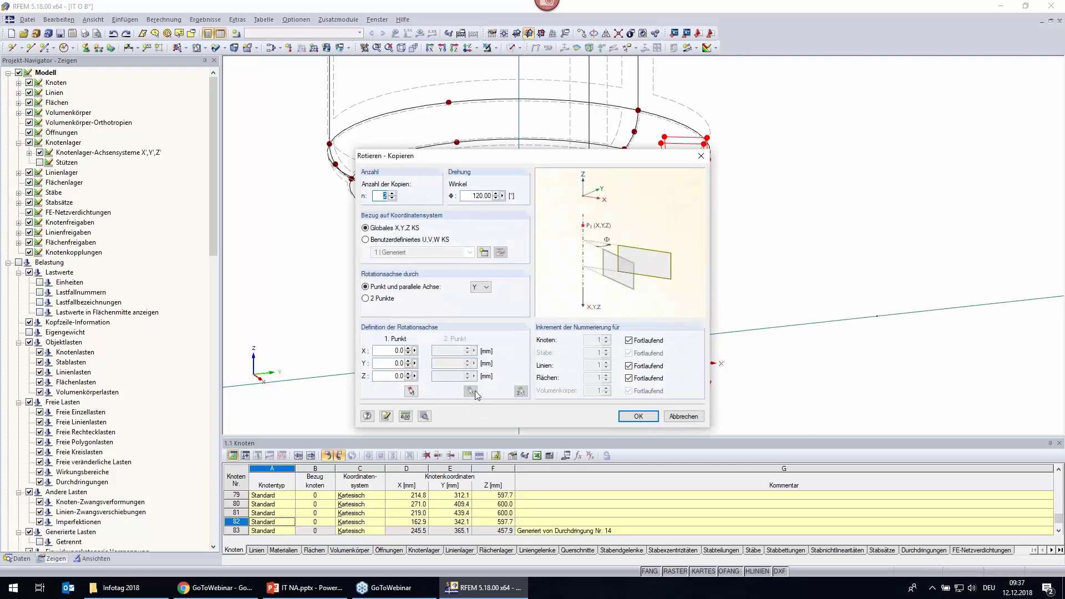
{"action": "left_click", "coordinate": [481, 286]}
{"action": "left_click", "coordinate": [484, 312]}
{"action": "left_click", "coordinate": [639, 416]}
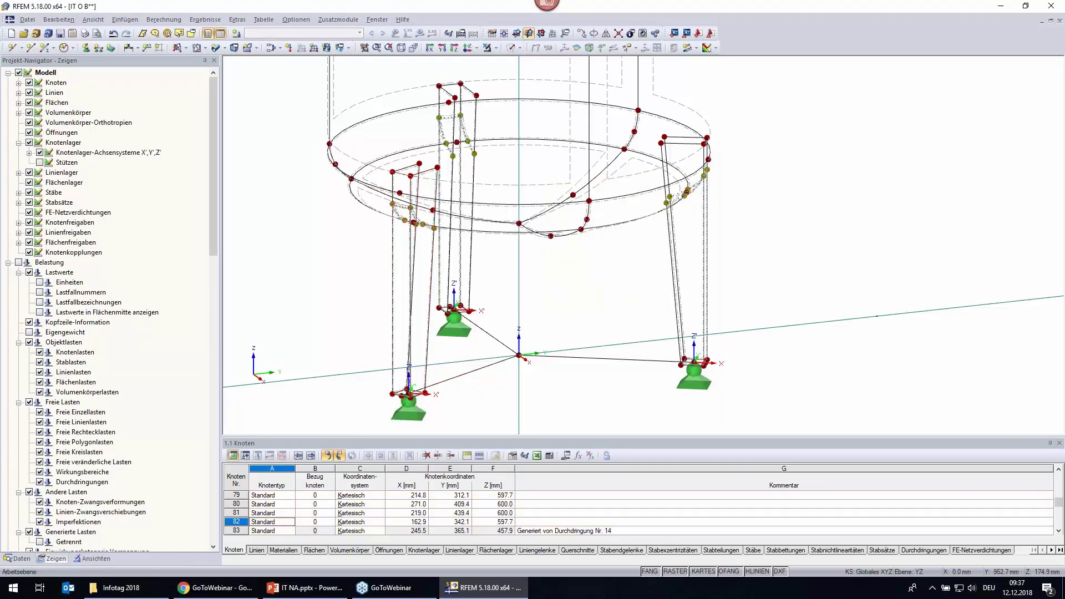
{"action": "middle_click_drag", "start_coordinate": [799, 261], "coordinate": [775, 288], "text": "ctrl"}
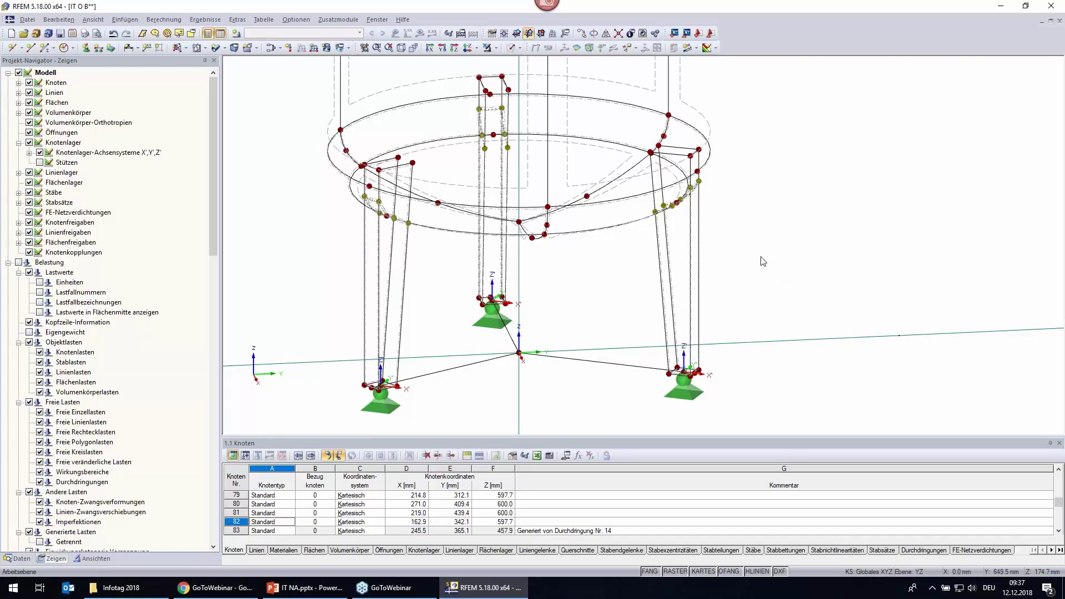
{"action": "middle_click_drag", "start_coordinate": [763, 261], "coordinate": [753, 248], "text": "ctrl"}
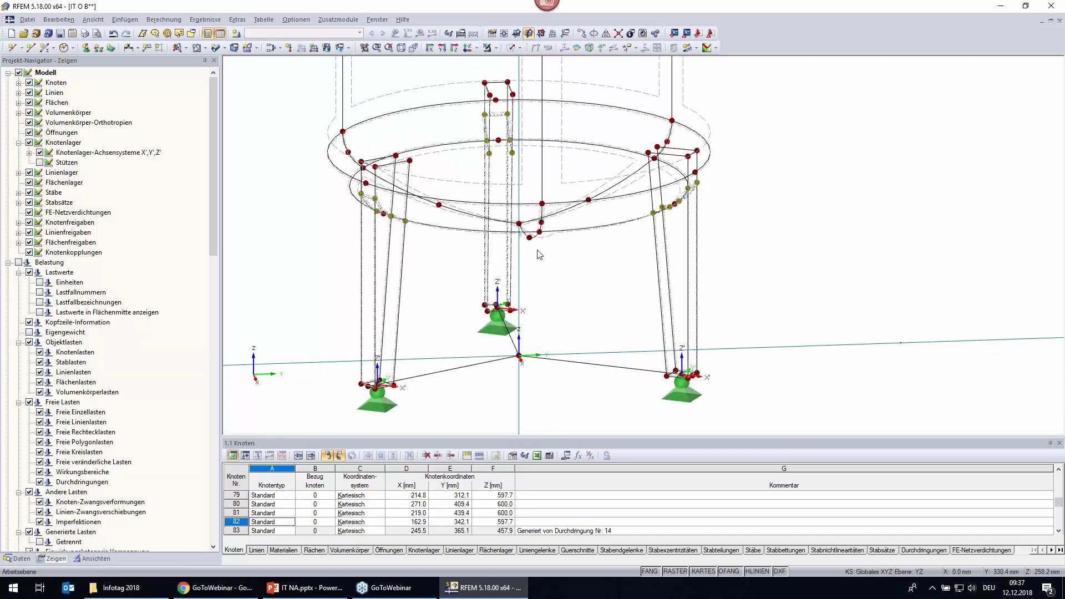
{"action": "scroll", "coordinate": [437, 114], "scroll_direction": "up", "scroll_amount": 2}
{"action": "scroll", "coordinate": [437, 115], "scroll_direction": "up", "scroll_amount": 2}
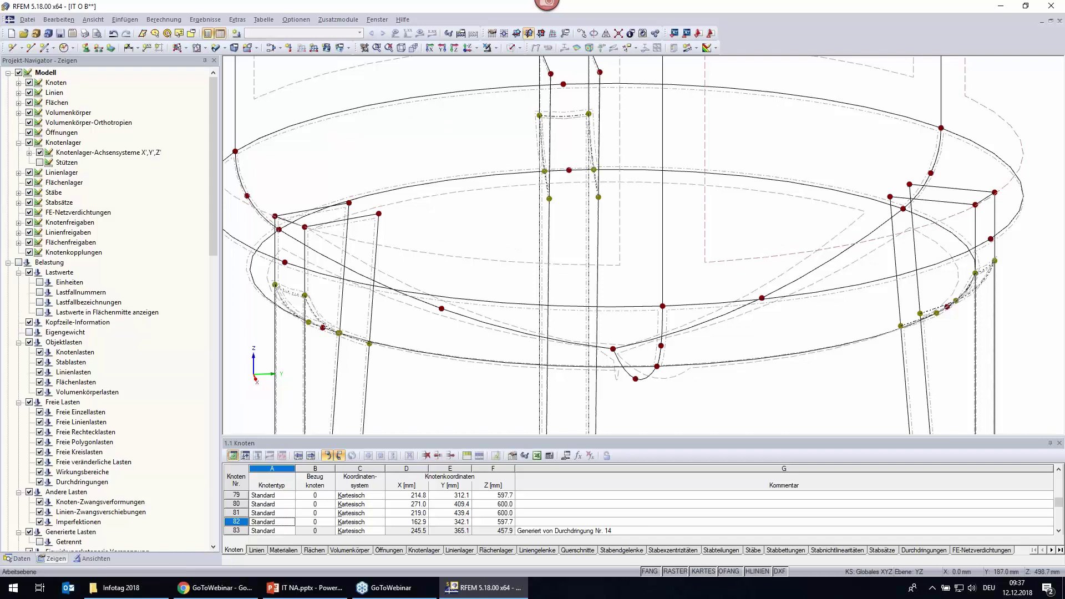
{"action": "middle_click_drag", "start_coordinate": [632, 207], "coordinate": [693, 105], "text": "ctrl"}
{"action": "scroll", "coordinate": [706, 95], "scroll_direction": "up", "scroll_amount": 3}
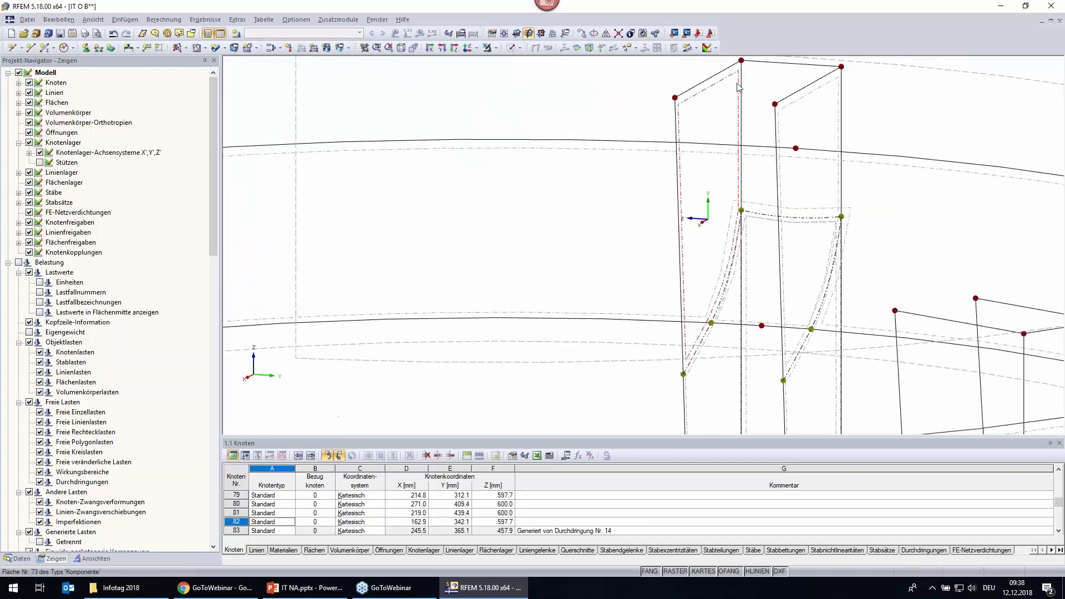
{"action": "scroll", "coordinate": [844, 202], "scroll_direction": "down", "scroll_amount": 2}
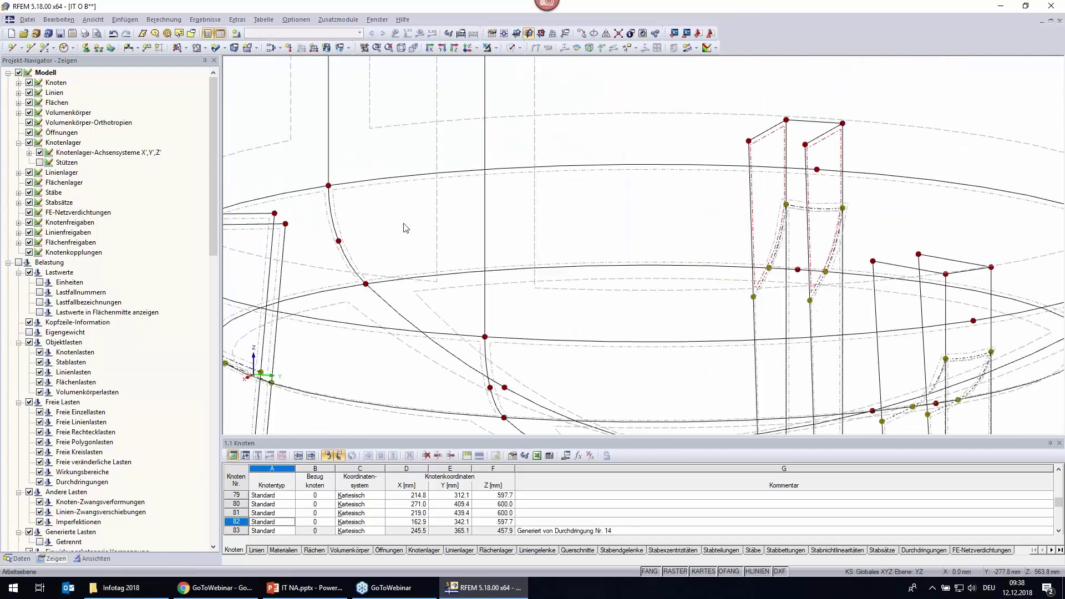
{"action": "scroll", "coordinate": [333, 230], "scroll_direction": "up", "scroll_amount": 1}
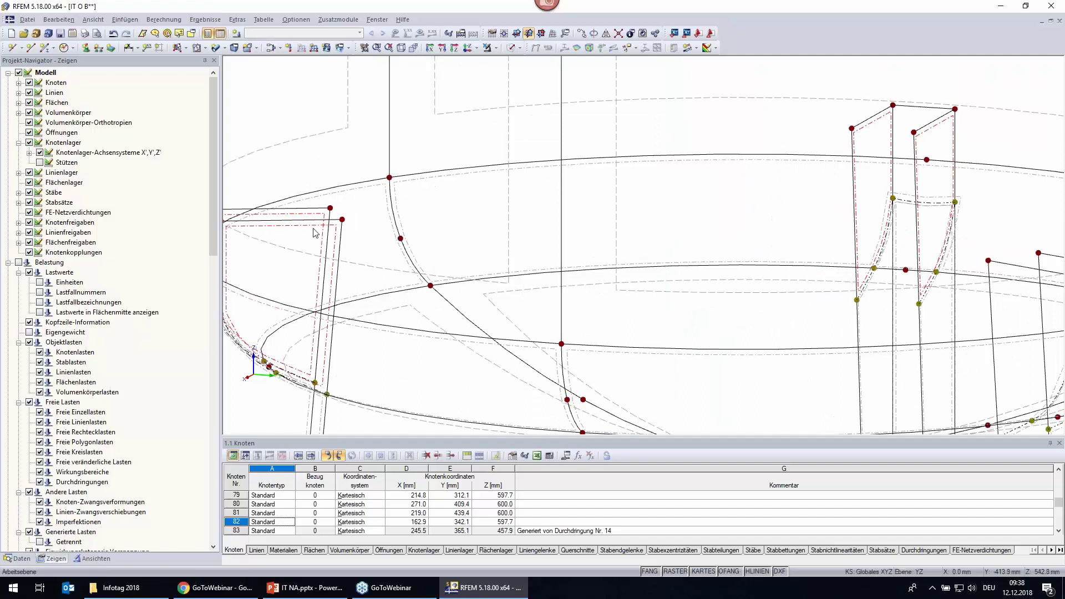
{"action": "scroll", "coordinate": [549, 254], "scroll_direction": "down", "scroll_amount": 2}
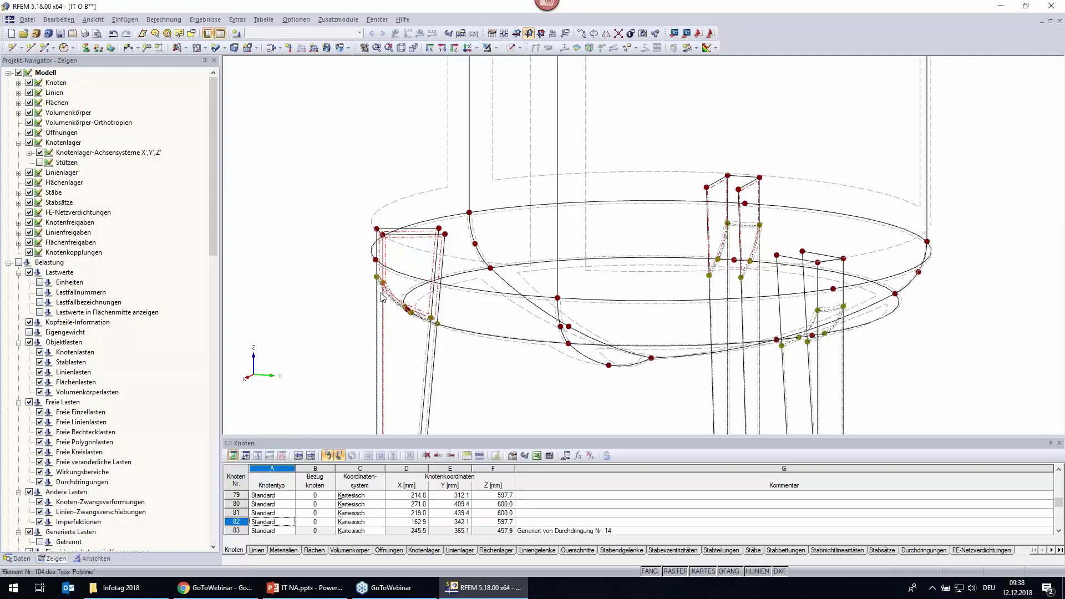
{"action": "right_click", "coordinate": [420, 240]}
{"action": "left_click", "coordinate": [453, 204]}
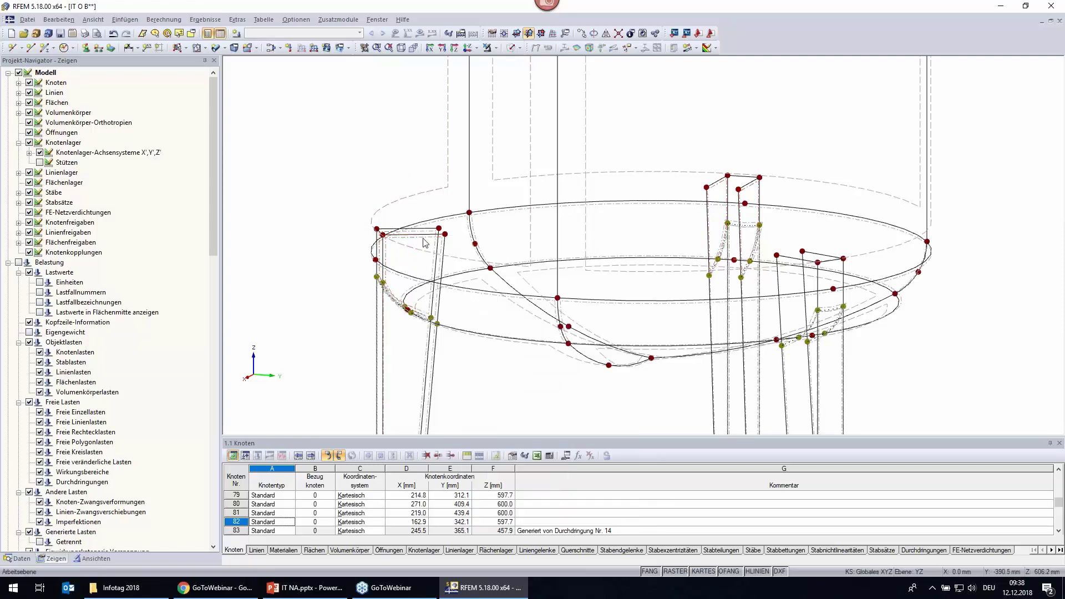
{"action": "scroll", "coordinate": [424, 238], "scroll_direction": "up", "scroll_amount": 1}
{"action": "scroll", "coordinate": [427, 229], "scroll_direction": "up", "scroll_amount": 1}
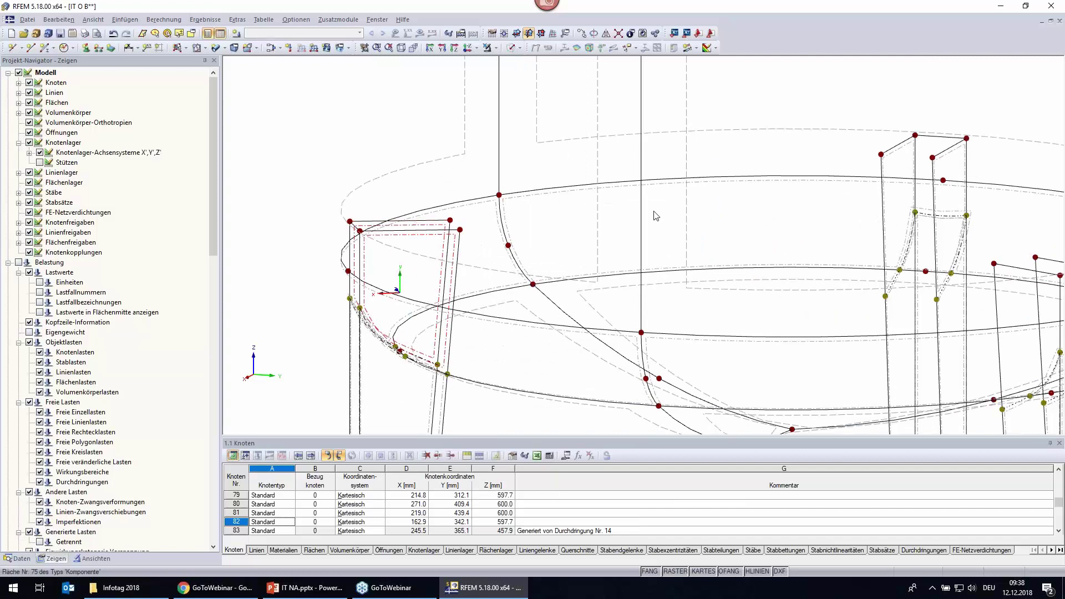
{"action": "right_click", "coordinate": [903, 149]}
{"action": "left_click", "coordinate": [915, 171]}
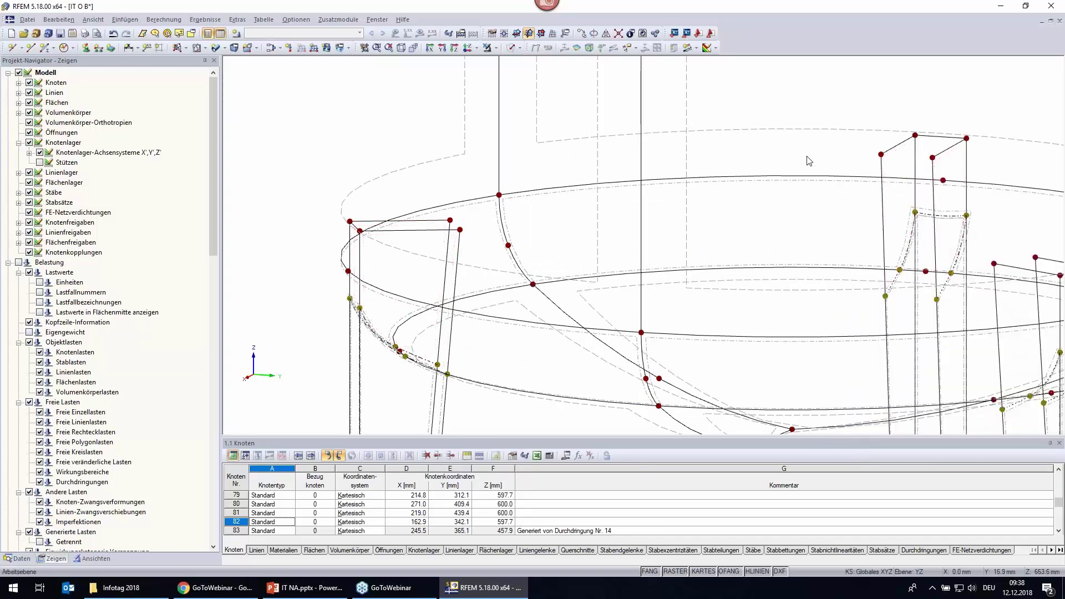
{"action": "scroll", "coordinate": [725, 340], "scroll_direction": "down", "scroll_amount": 1}
{"action": "scroll", "coordinate": [727, 366], "scroll_direction": "down", "scroll_amount": 1}
{"action": "mouse_move", "coordinate": [727, 410]}
{"action": "middle_mouse_down"}
{"action": "mouse_move", "coordinate": [723, 307]}
{"action": "mouse_move", "coordinate": [708, 361]}
{"action": "middle_mouse_up"}
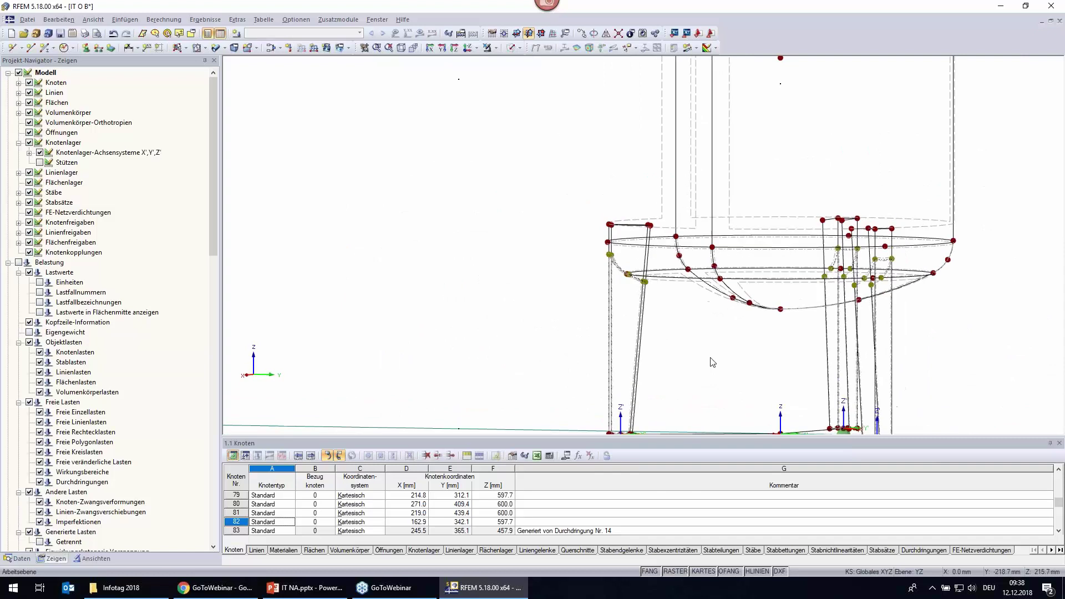
{"action": "scroll", "coordinate": [702, 362], "scroll_direction": "down", "scroll_amount": 2}
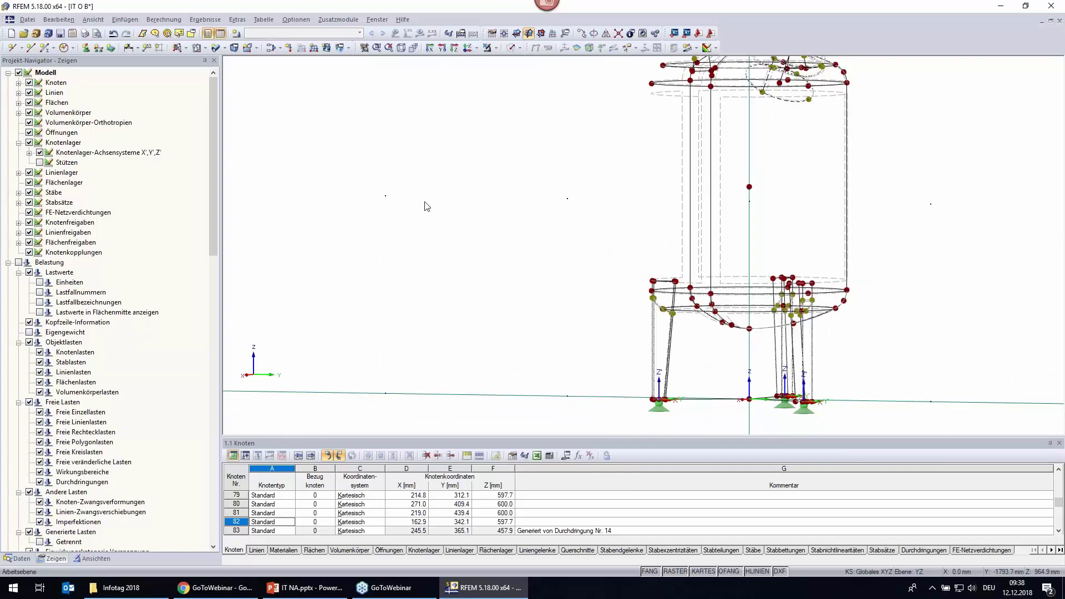
{"action": "left_click", "coordinate": [469, 51]}
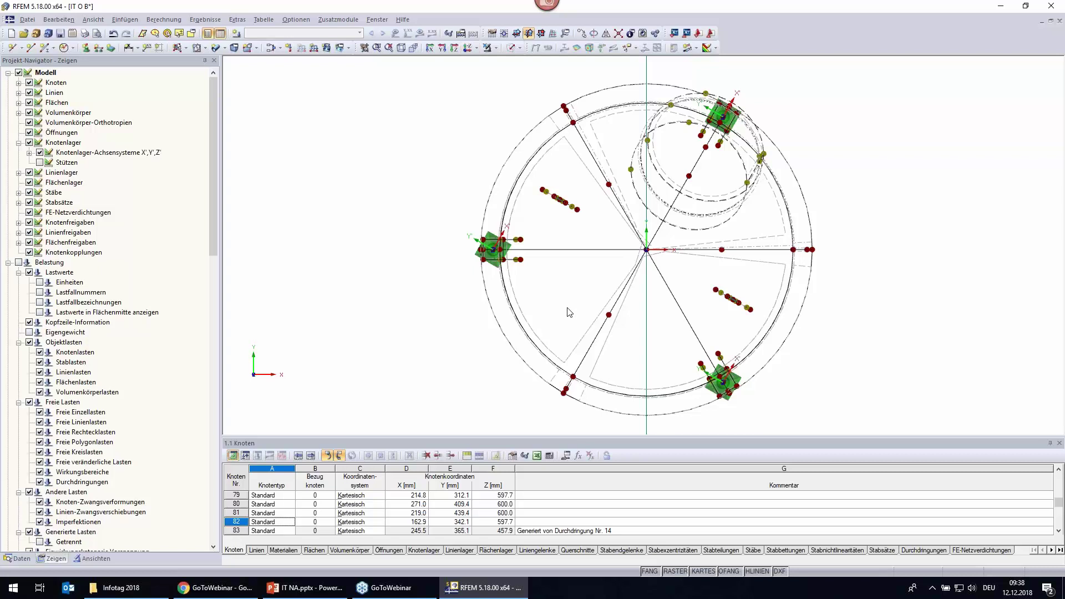
{"action": "scroll", "coordinate": [568, 312], "scroll_direction": "up", "scroll_amount": 1}
{"action": "scroll", "coordinate": [566, 310], "scroll_direction": "up", "scroll_amount": 1}
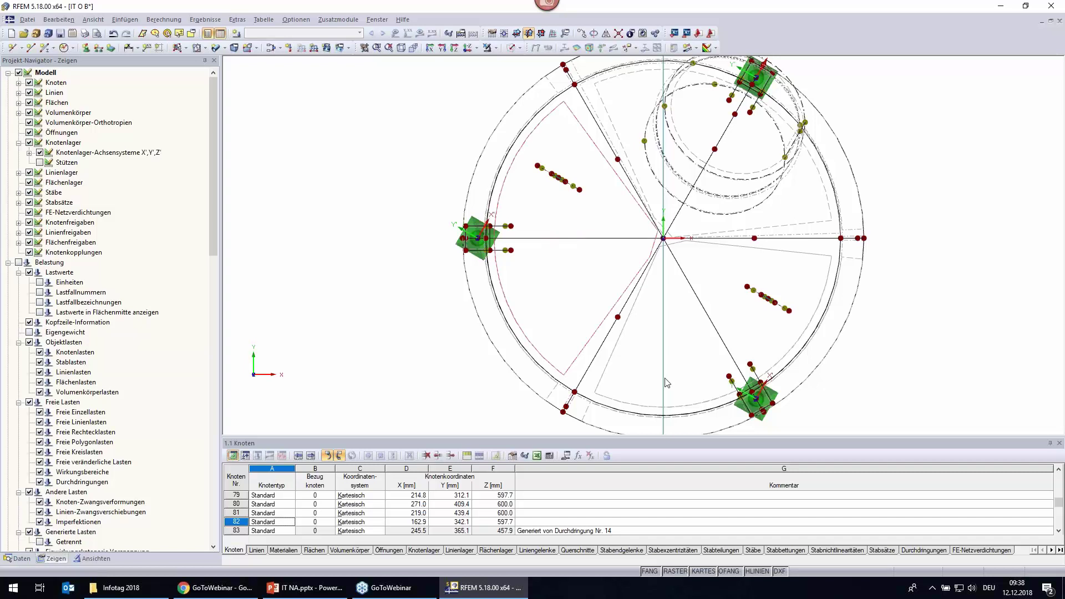
{"action": "scroll", "coordinate": [767, 409], "scroll_direction": "down", "scroll_amount": 1}
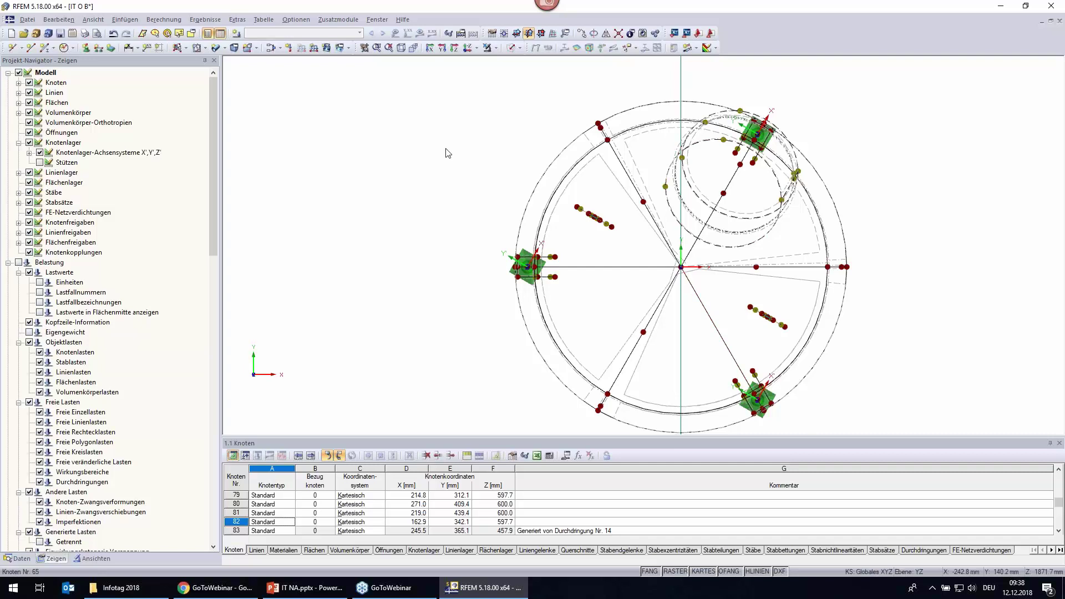
{"action": "left_click", "coordinate": [401, 47]}
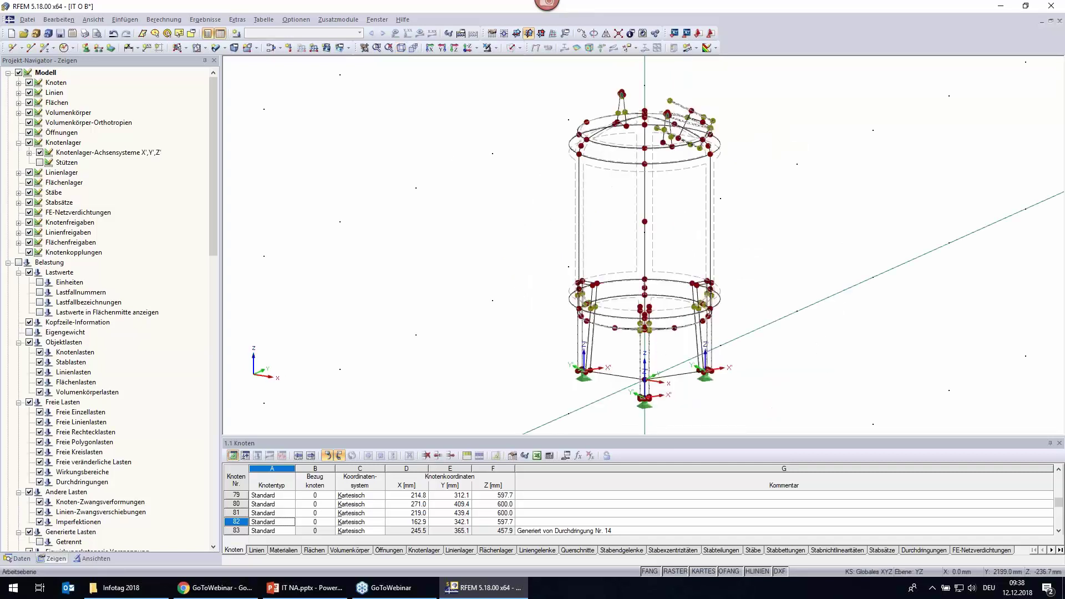
{"action": "scroll", "coordinate": [813, 285], "scroll_direction": "up", "scroll_amount": 2}
{"action": "scroll", "coordinate": [672, 338], "scroll_direction": "up", "scroll_amount": 2}
{"action": "scroll", "coordinate": [672, 330], "scroll_direction": "up", "scroll_amount": 1}
{"action": "scroll", "coordinate": [712, 320], "scroll_direction": "up", "scroll_amount": 2}
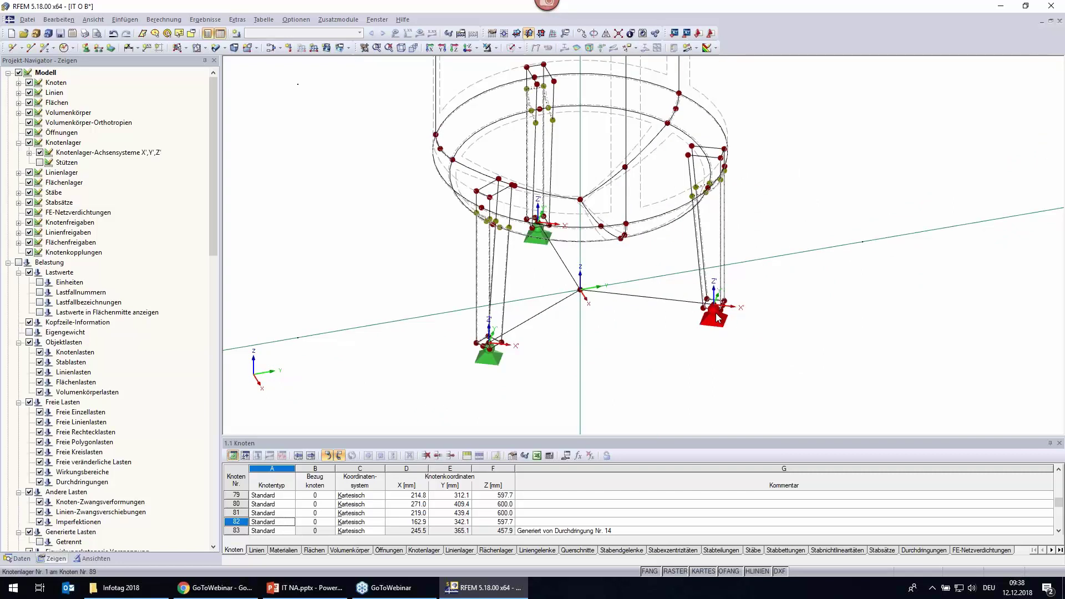
Give node 117 a new support type 2 with its axes aligned to line 73.
{"action": "double_click", "coordinate": [718, 317]}
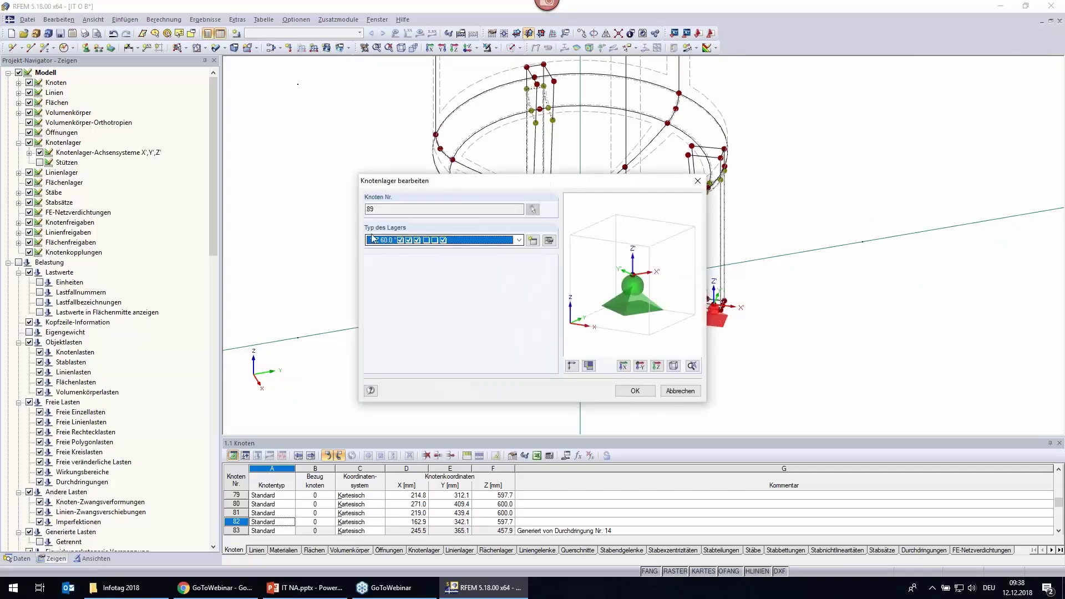
{"action": "left_click", "coordinate": [679, 391]}
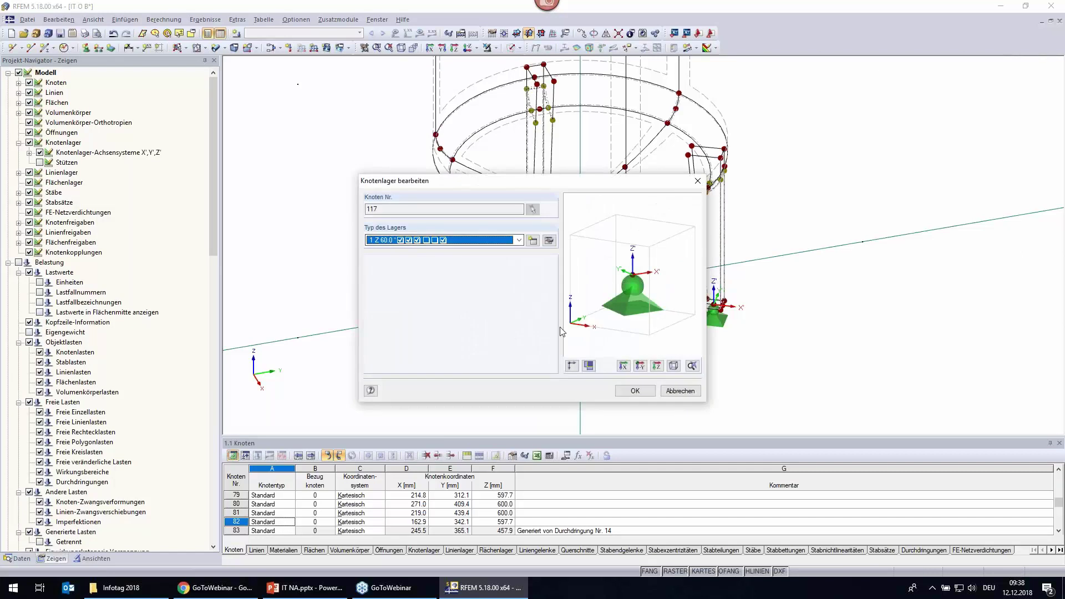
{"action": "left_click", "coordinate": [534, 247]}
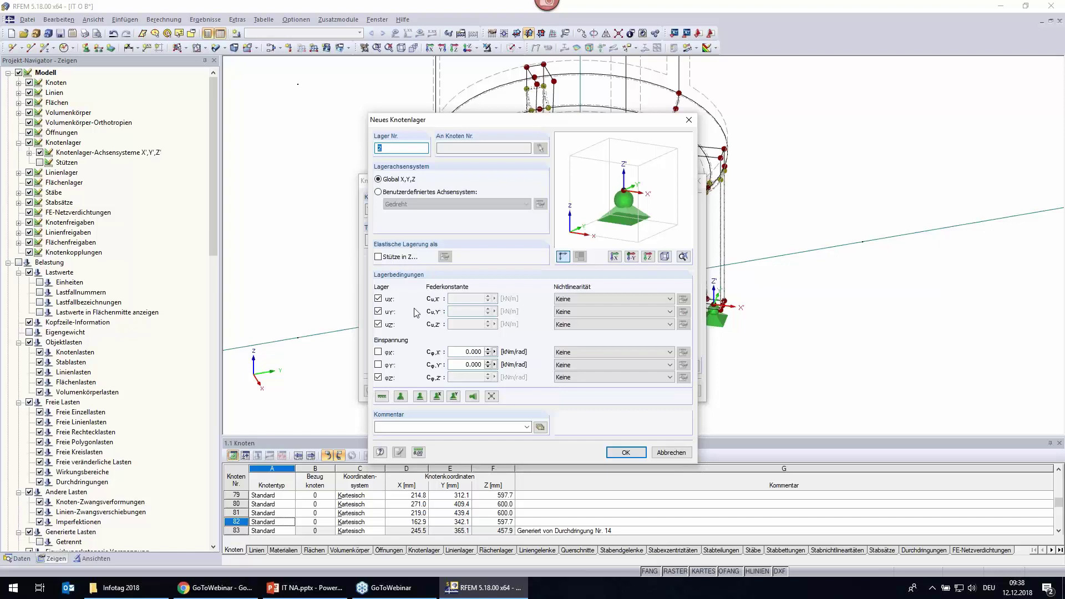
{"action": "left_click", "coordinate": [417, 193]}
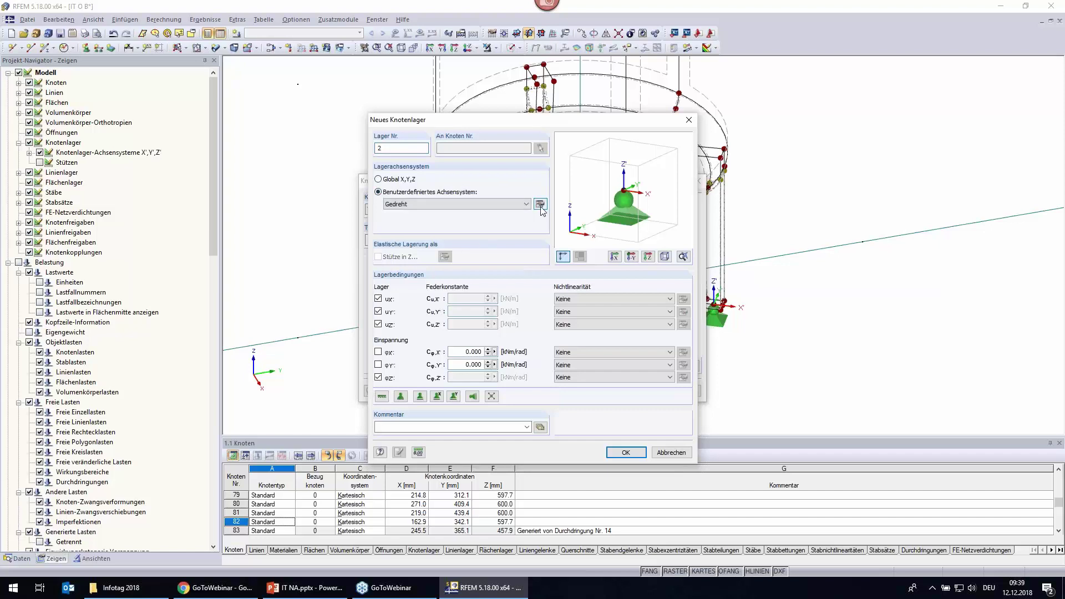
{"action": "left_click", "coordinate": [505, 204]}
{"action": "left_click", "coordinate": [507, 241]}
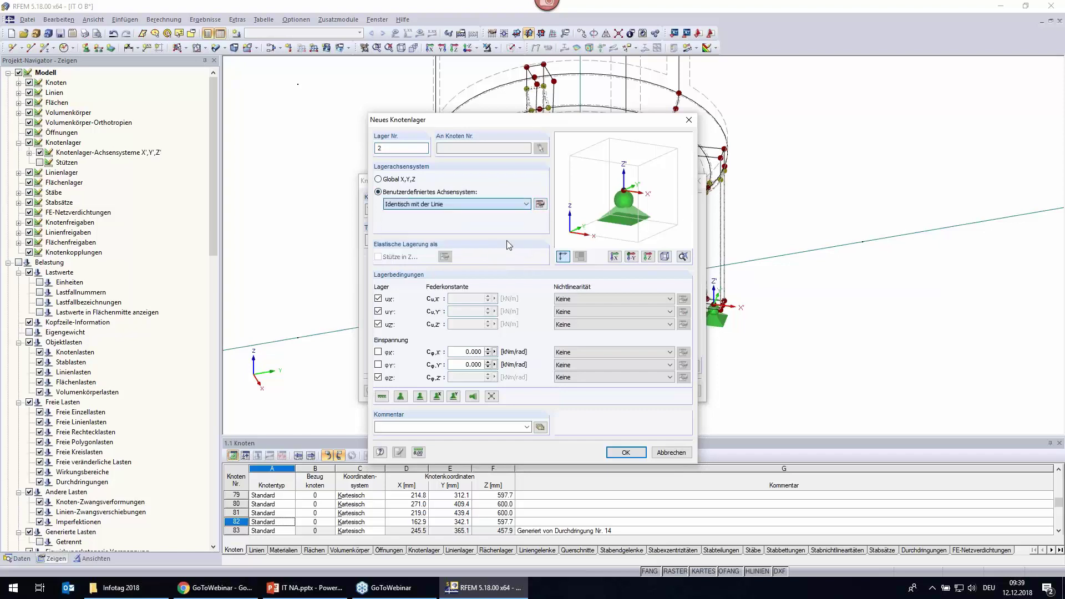
{"action": "left_click", "coordinate": [539, 204]}
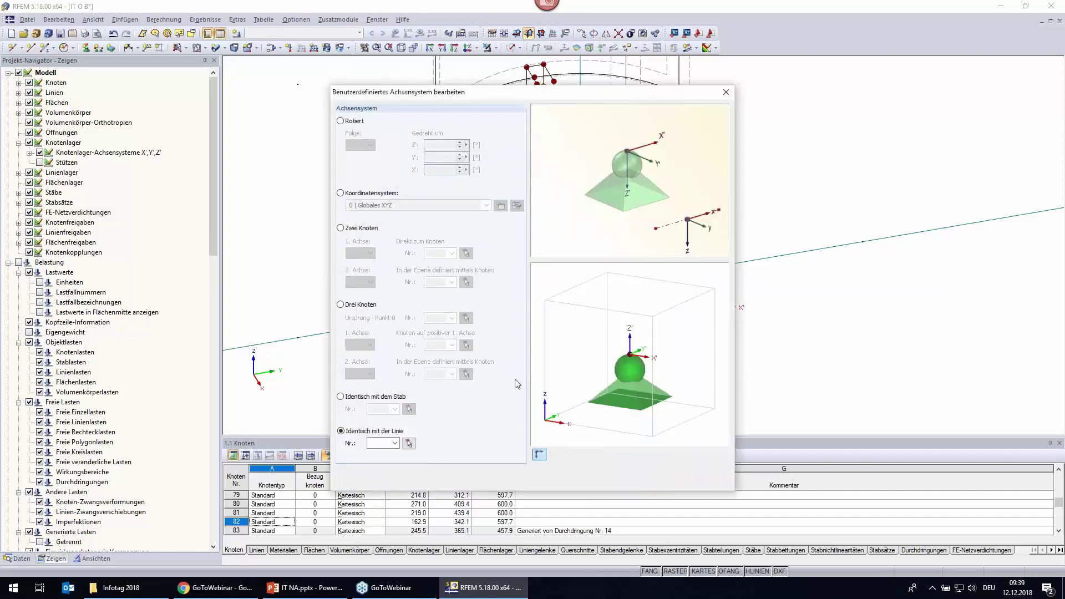
{"action": "left_click", "coordinate": [409, 443]}
{"action": "left_click", "coordinate": [561, 274]}
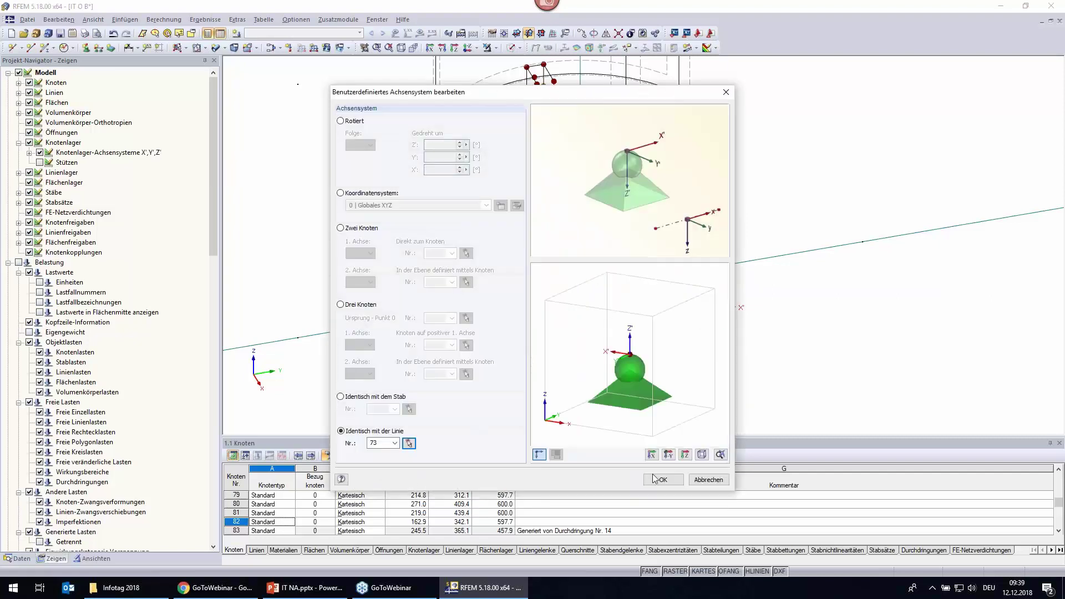
{"action": "left_click", "coordinate": [656, 484]}
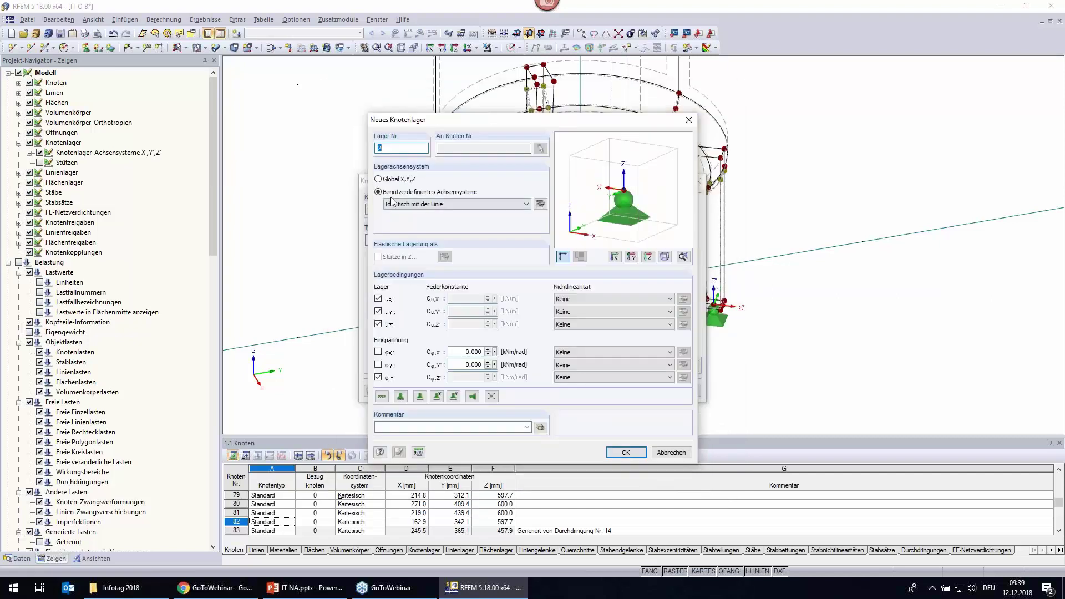
{"action": "left_click", "coordinate": [615, 453]}
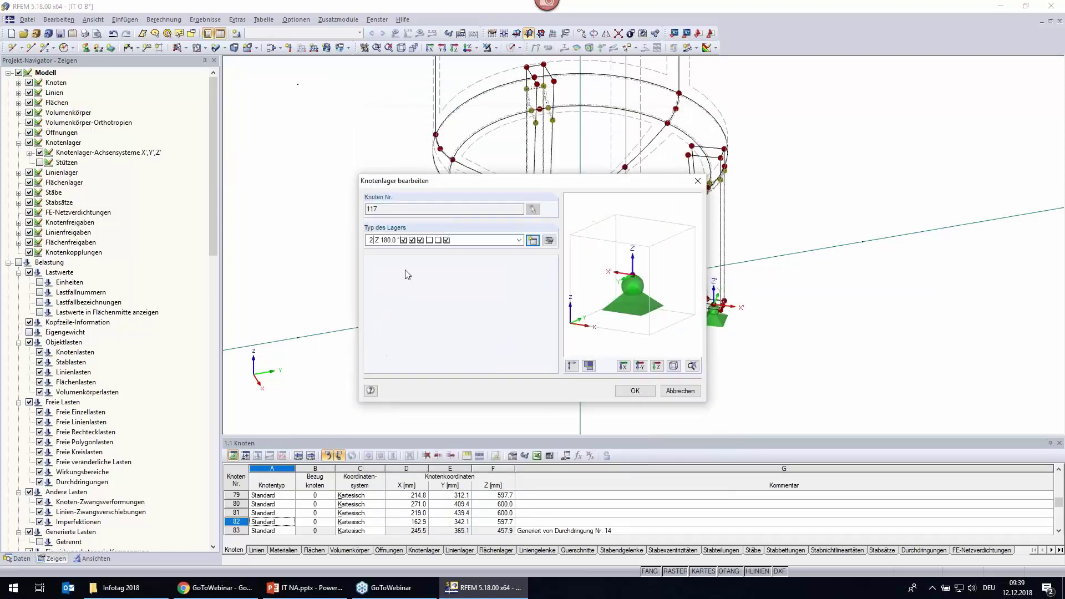
{"action": "left_click", "coordinate": [624, 389]}
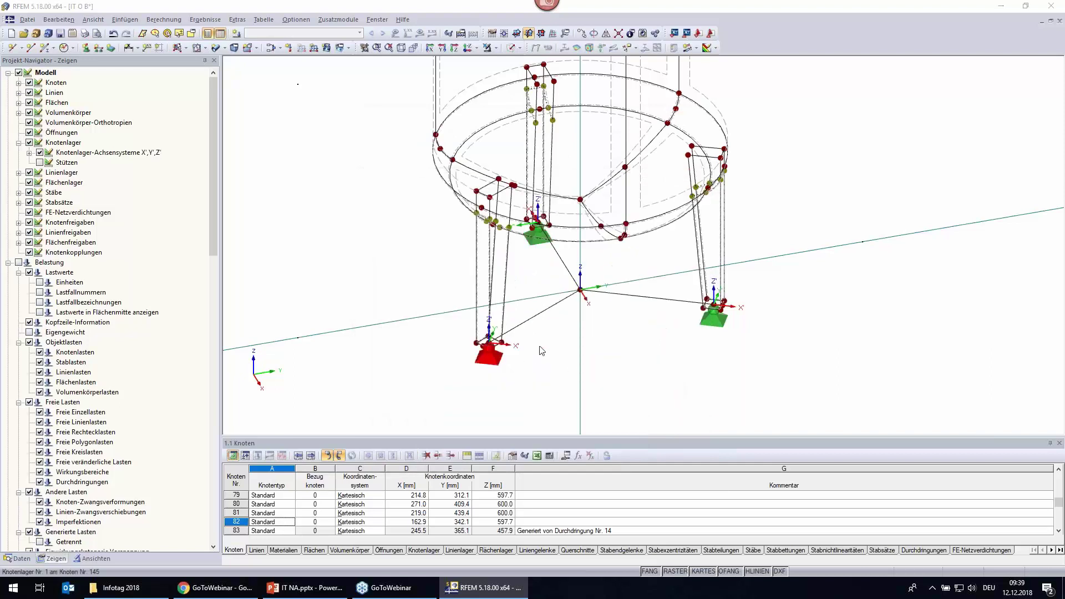
Add nodal support type 3 at node 145 with its axes aligned to line 97.
{"action": "double_click", "coordinate": [541, 350]}
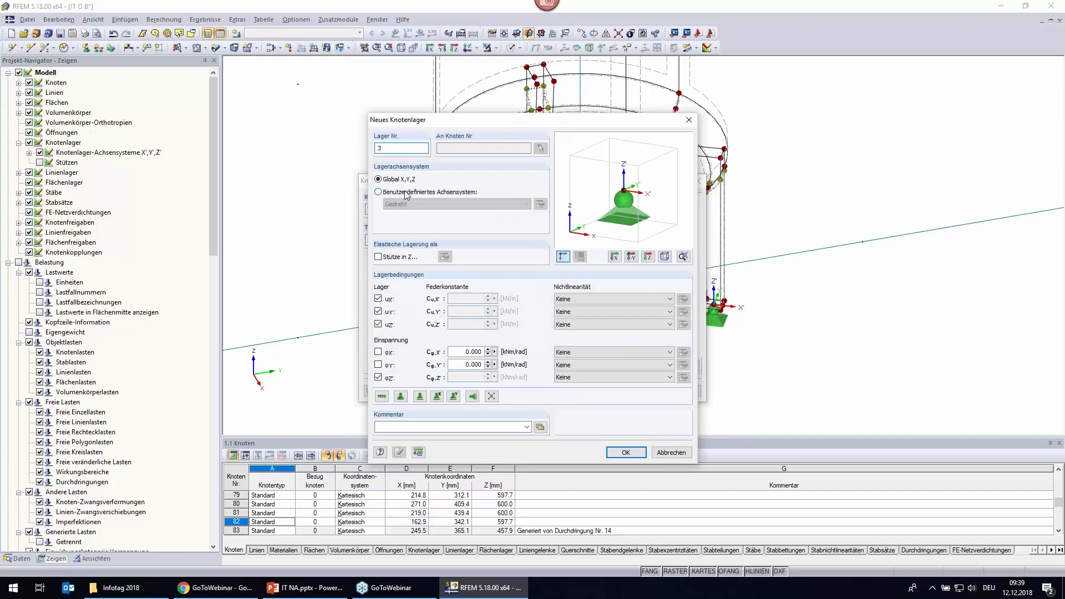
{"action": "left_click", "coordinate": [407, 194]}
{"action": "left_click", "coordinate": [415, 204]}
{"action": "left_click", "coordinate": [420, 253]}
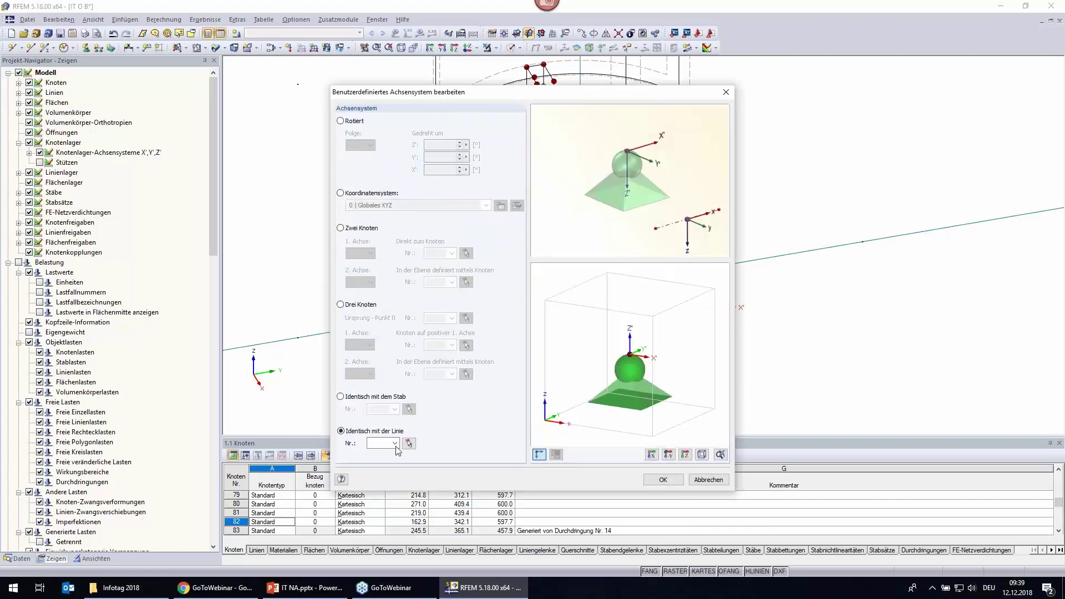
{"action": "left_click", "coordinate": [408, 442]}
{"action": "left_click", "coordinate": [526, 316]}
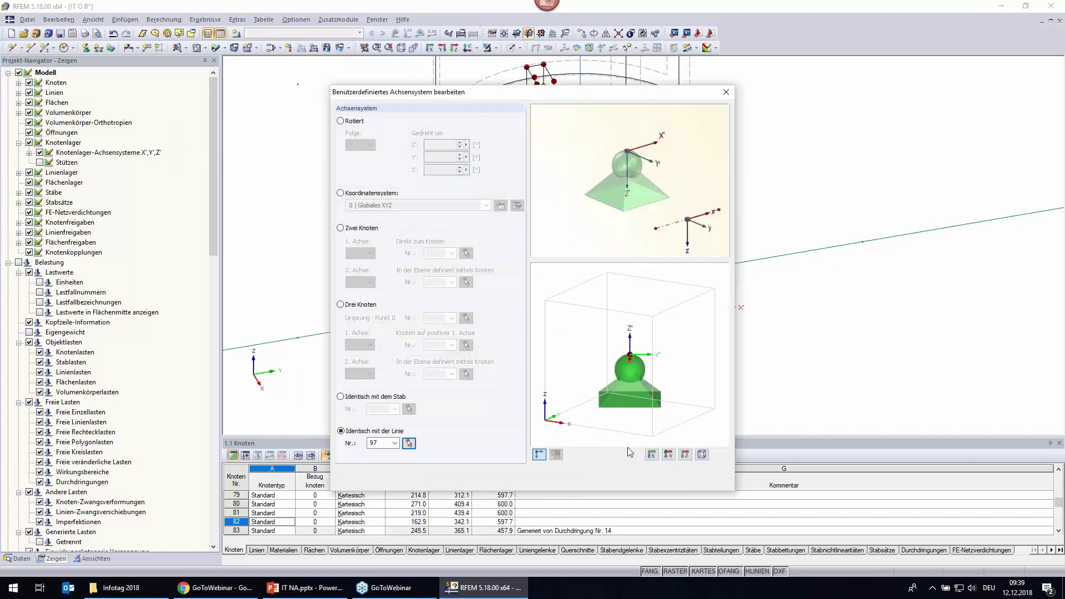
{"action": "key", "text": "Return"}
{"action": "left_click", "coordinate": [625, 448]}
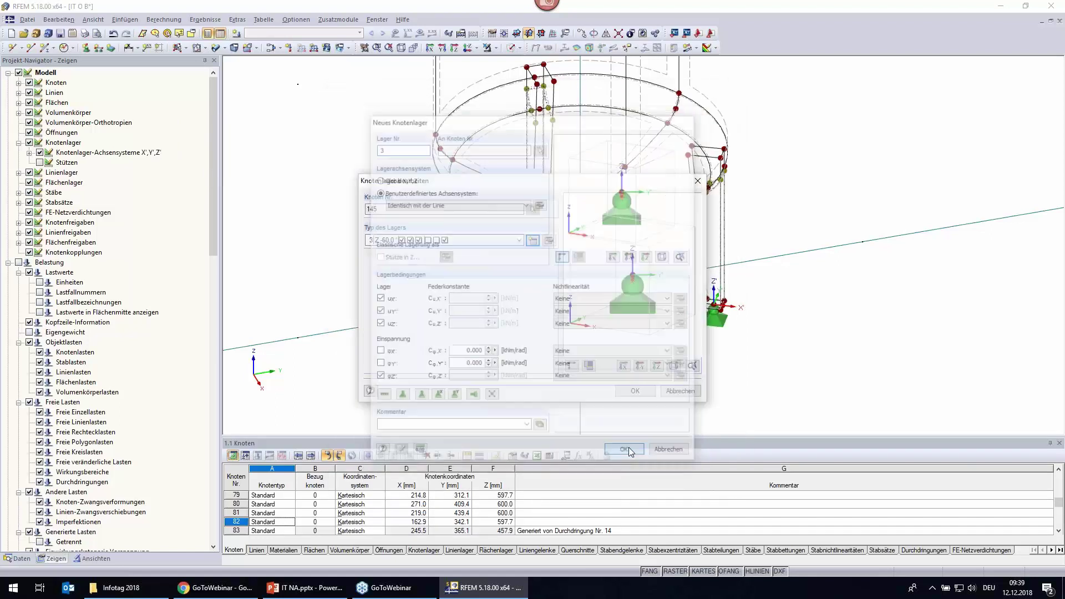
{"action": "left_click", "coordinate": [626, 393]}
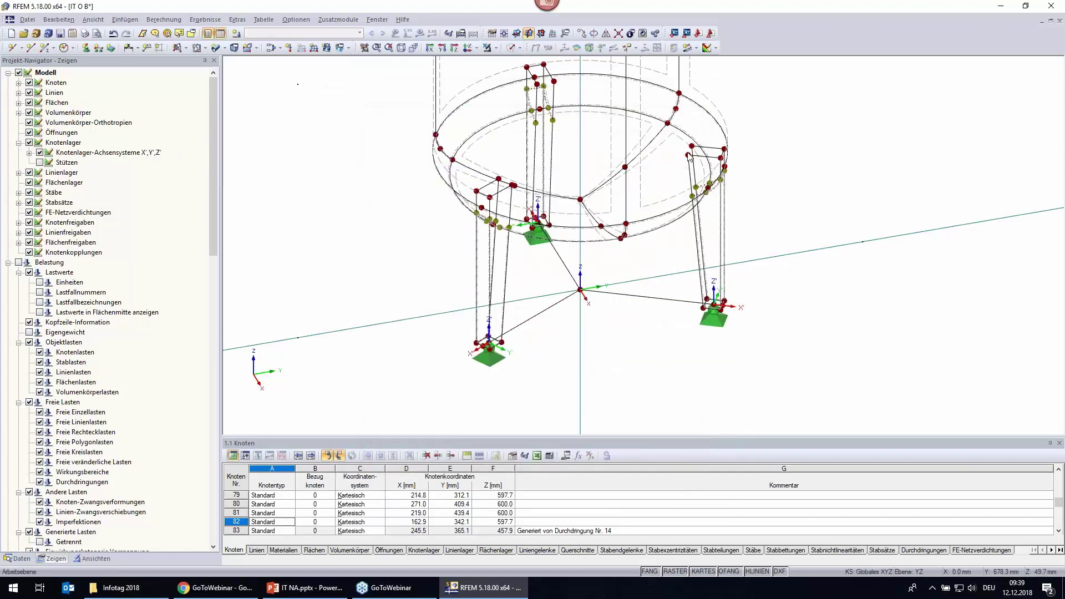
Hide the nodal support axis systems and show the tank solid-rendered in isometric view.
{"action": "left_click", "coordinate": [469, 47]}
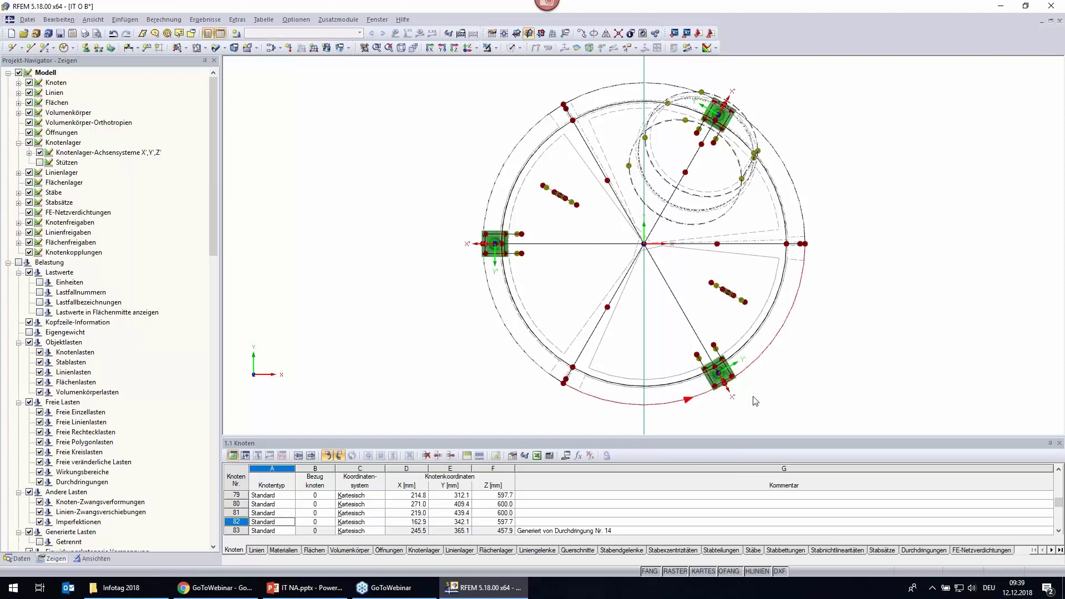
{"action": "left_click", "coordinate": [39, 153]}
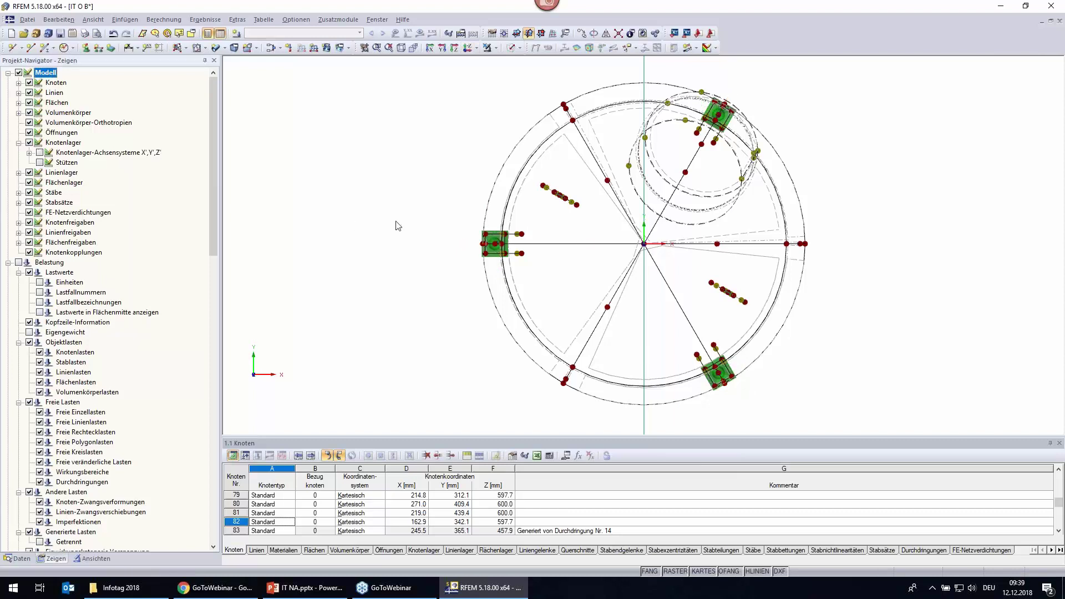
{"action": "left_click", "coordinate": [400, 47]}
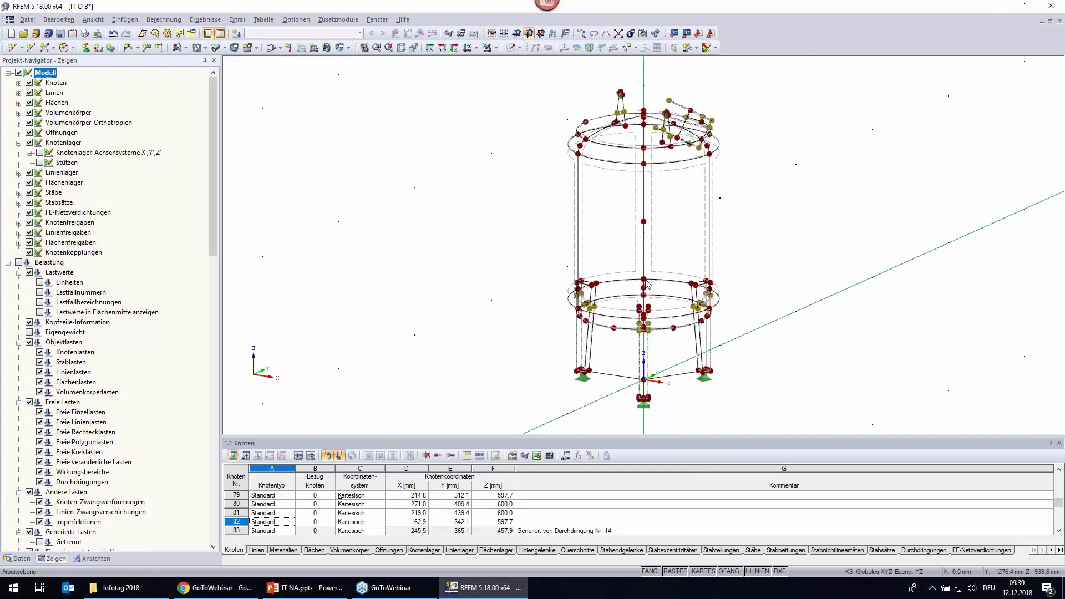
{"action": "left_click", "coordinate": [510, 47]}
{"action": "mouse_move", "coordinate": [811, 300]}
{"action": "middle_mouse_down", "text": "ctrl"}
{"action": "mouse_move", "coordinate": [585, 350]}
{"action": "mouse_move", "coordinate": [618, 310]}
{"action": "middle_mouse_up", "text": "ctrl"}
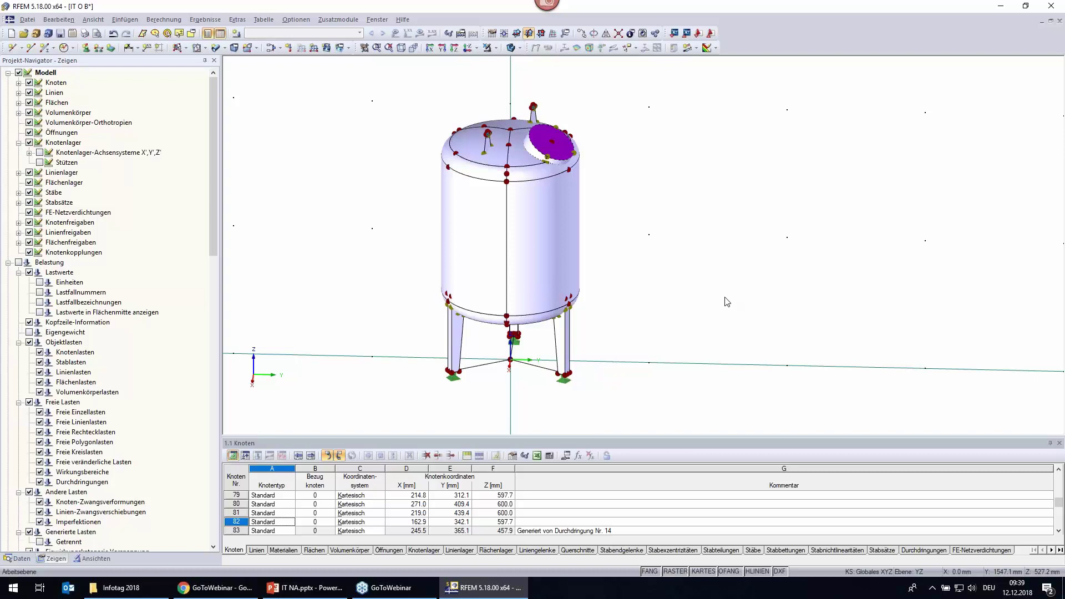
Save the model and generate the FE mesh.
{"action": "left_click", "coordinate": [61, 33]}
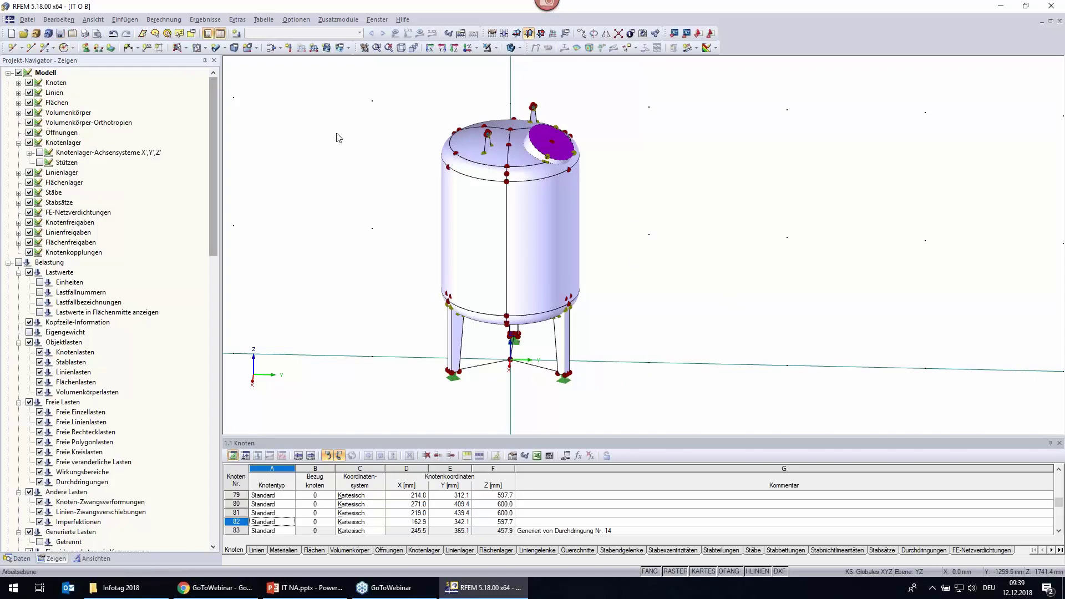
{"action": "left_click", "coordinate": [164, 20]}
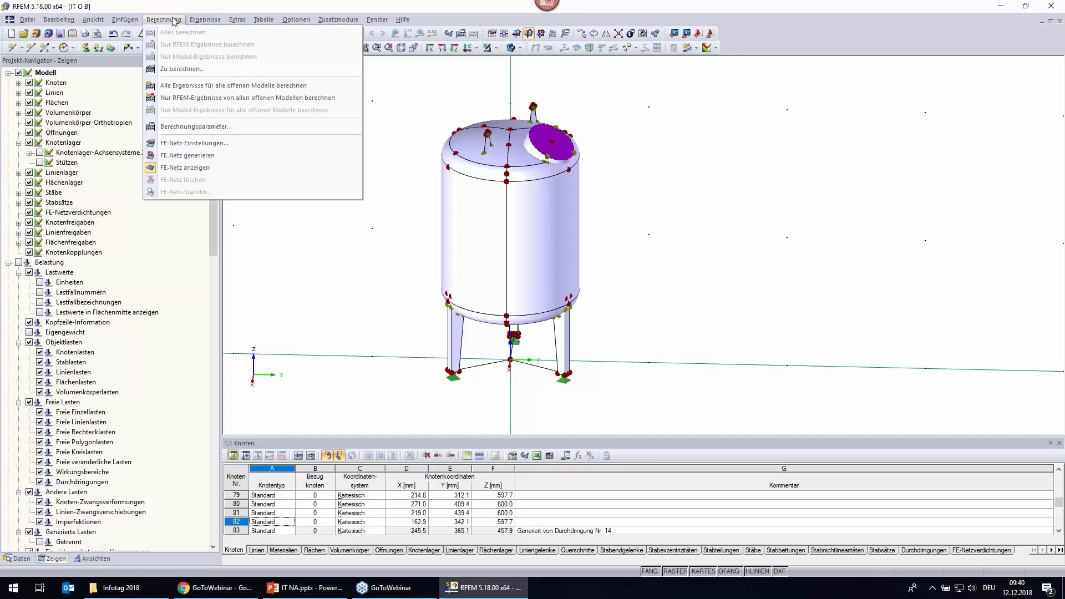
{"action": "left_click", "coordinate": [187, 155]}
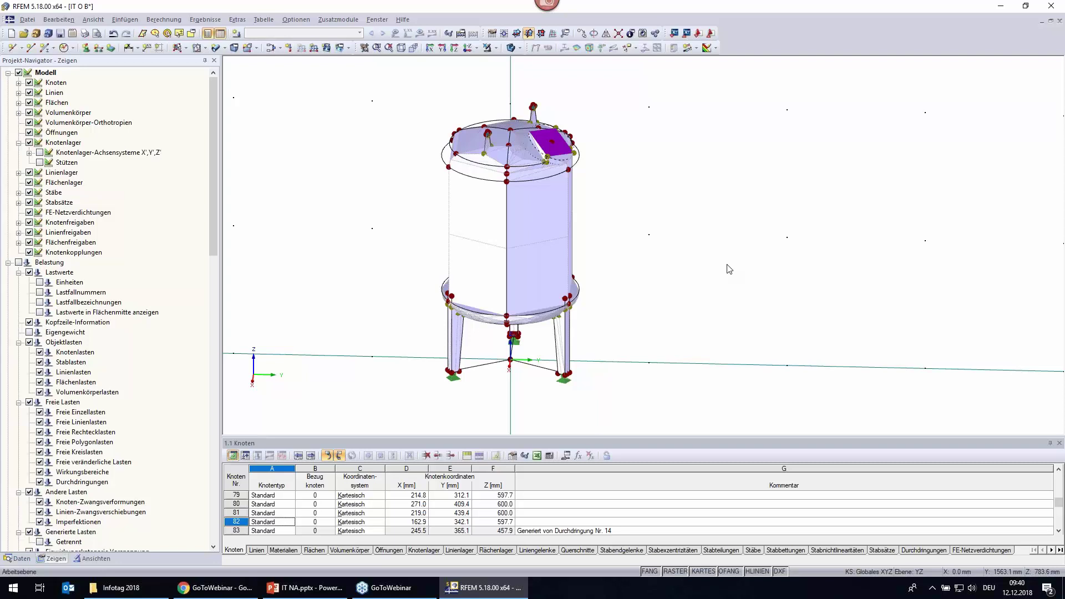
Inspect the coarse mesh from top and isometric views, orbiting, zooming and panning the tank.
{"action": "left_click", "coordinate": [466, 48]}
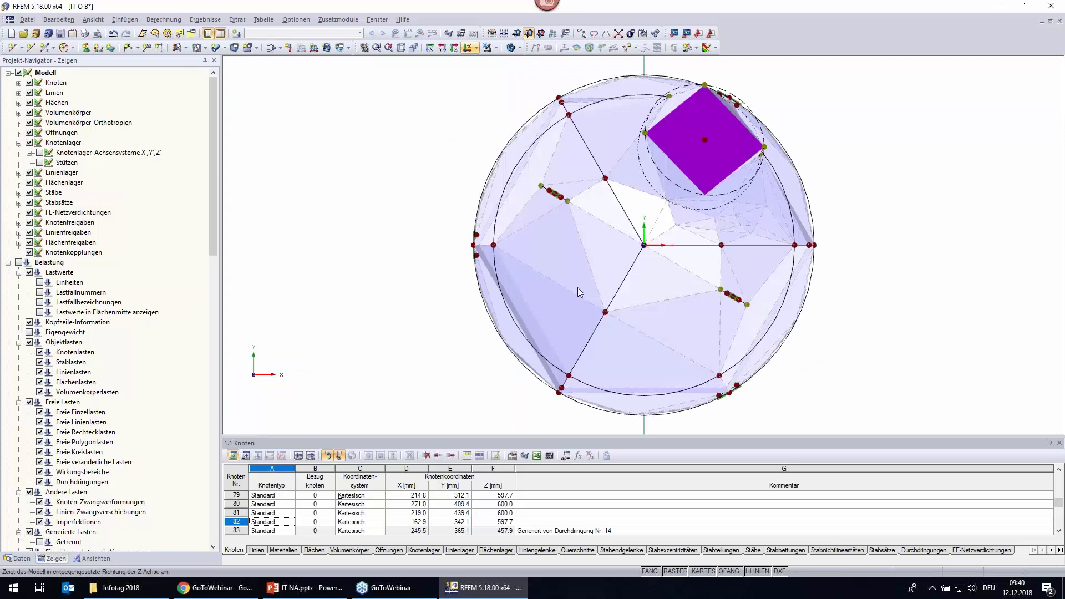
{"action": "left_click", "coordinate": [401, 48]}
{"action": "middle_click_drag", "start_coordinate": [758, 197], "coordinate": [453, 235], "text": "ctrl"}
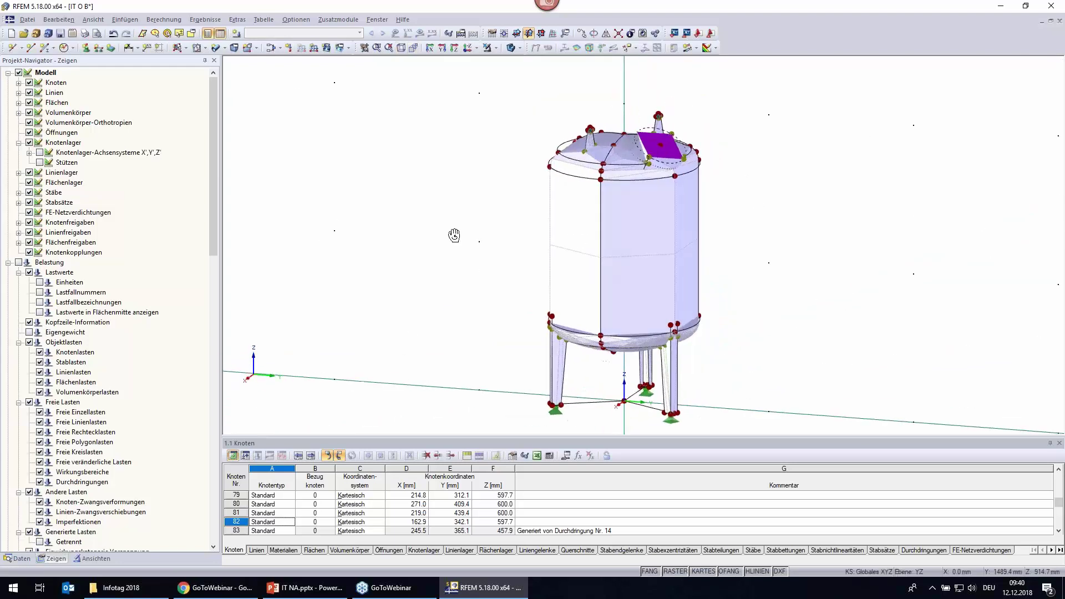
{"action": "scroll", "coordinate": [617, 139], "scroll_direction": "up", "scroll_amount": 3}
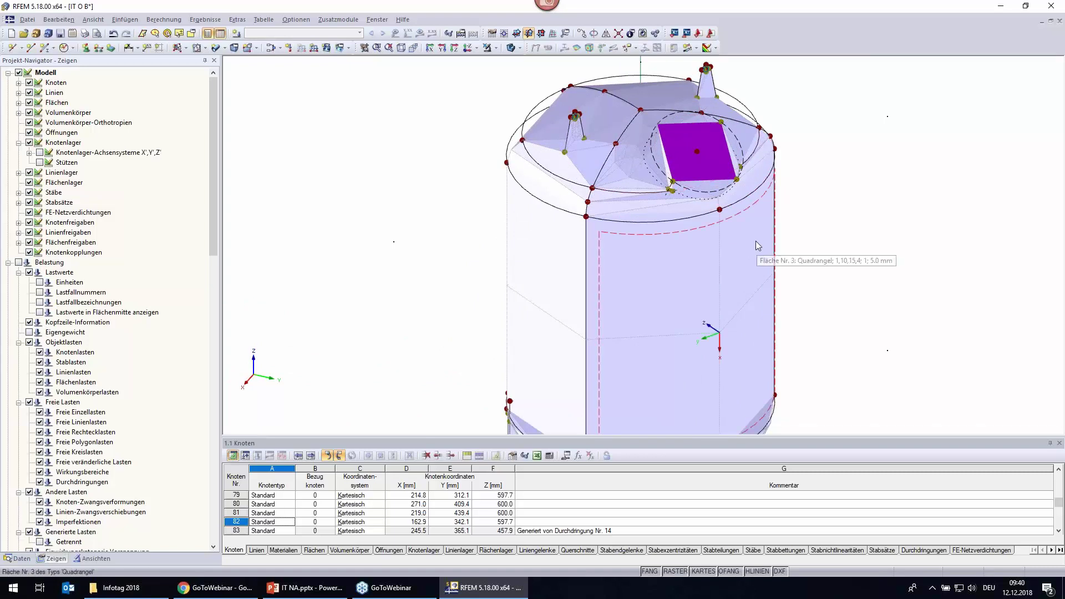
{"action": "scroll", "coordinate": [755, 242], "scroll_direction": "down", "scroll_amount": 2}
{"action": "scroll", "coordinate": [756, 242], "scroll_direction": "down", "scroll_amount": 2}
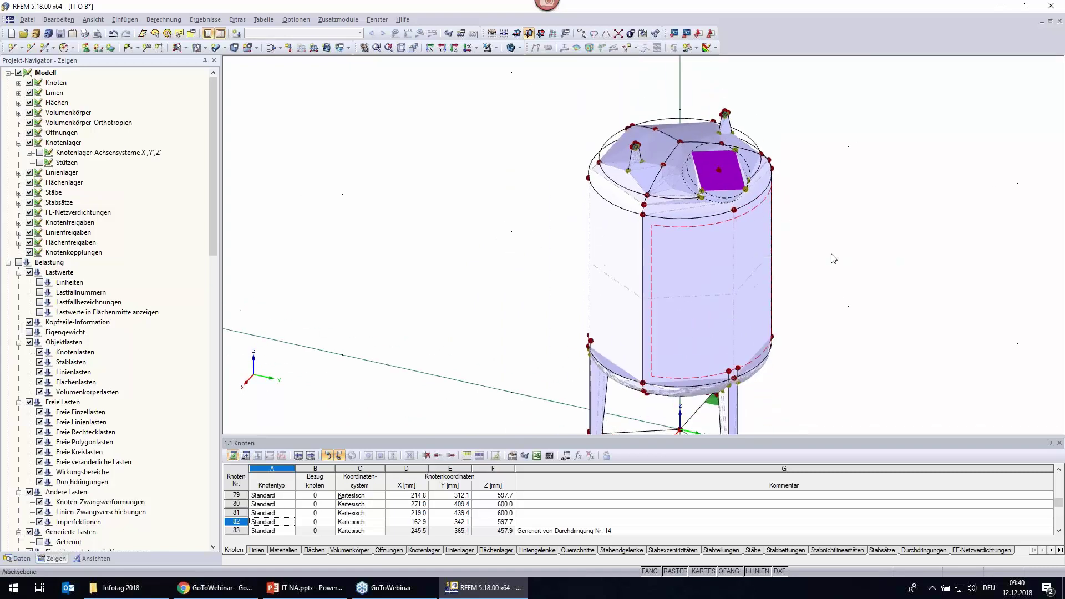
{"action": "middle_click_drag", "start_coordinate": [833, 259], "coordinate": [622, 214]}
{"action": "middle_click_drag", "start_coordinate": [662, 183], "coordinate": [663, 184]}
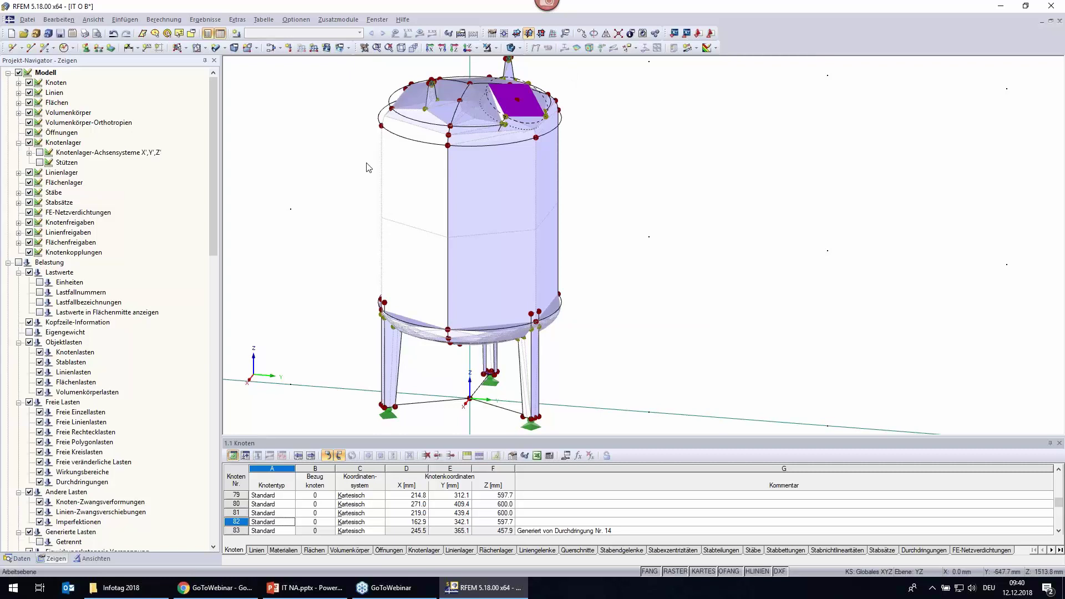
Change the target FE element length from 500 mm to 50 mm in the mesh settings.
{"action": "left_click", "coordinate": [167, 20]}
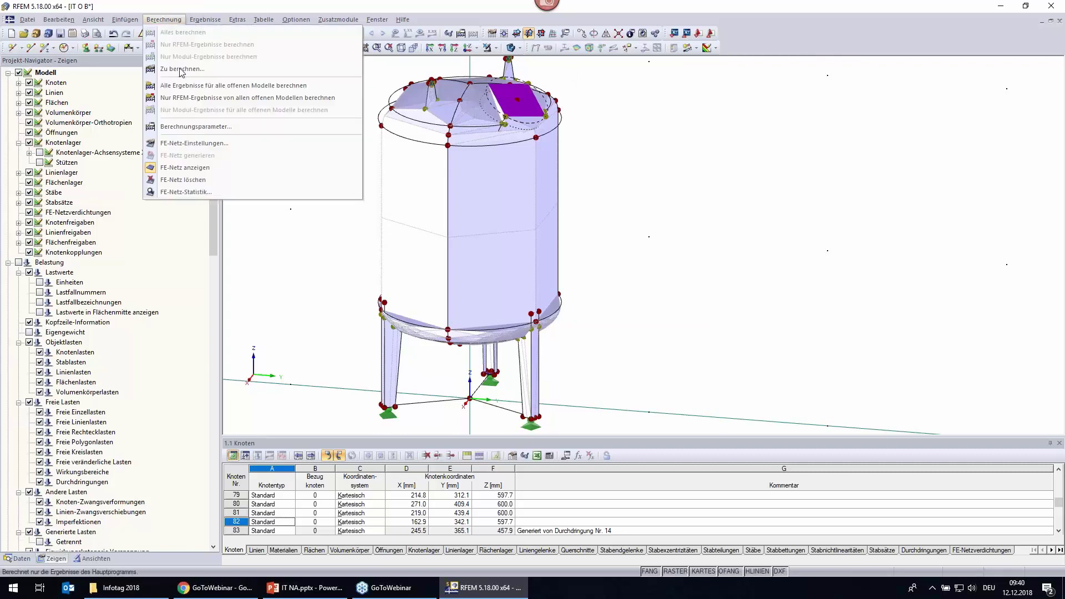
{"action": "left_click", "coordinate": [179, 145]}
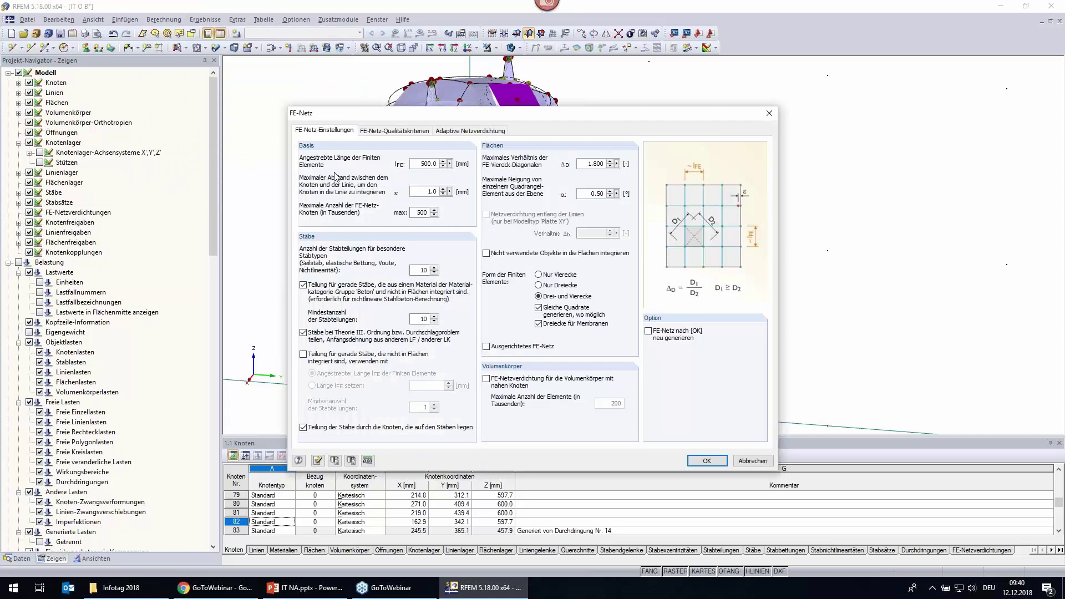
{"action": "left_click_drag", "start_coordinate": [413, 164], "coordinate": [470, 165]}
{"action": "type", "text": "50"}
{"action": "left_click", "coordinate": [710, 461]}
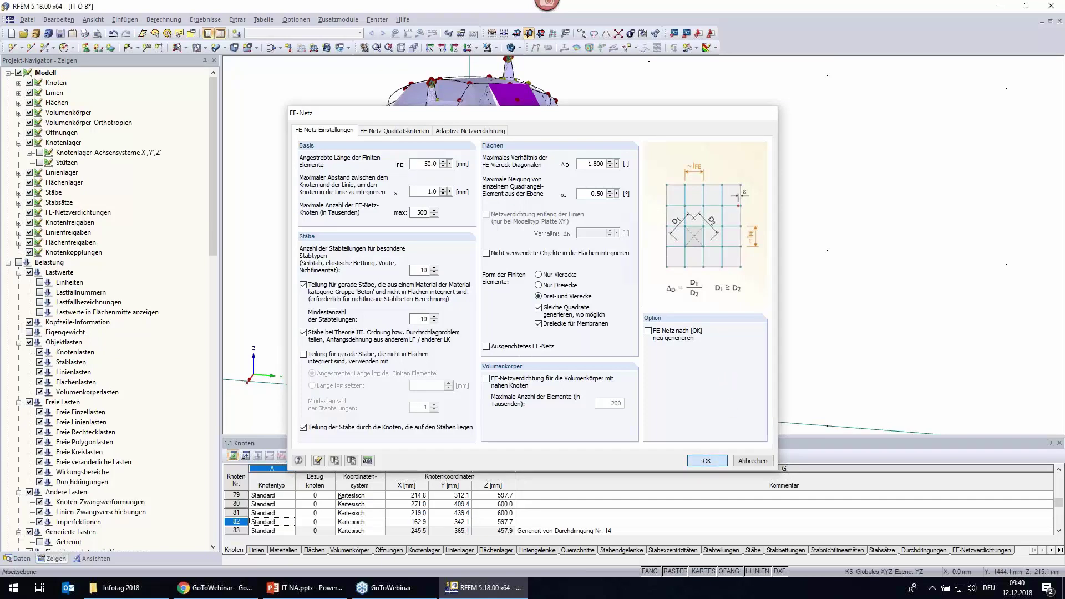
{"action": "left_click", "coordinate": [164, 19]}
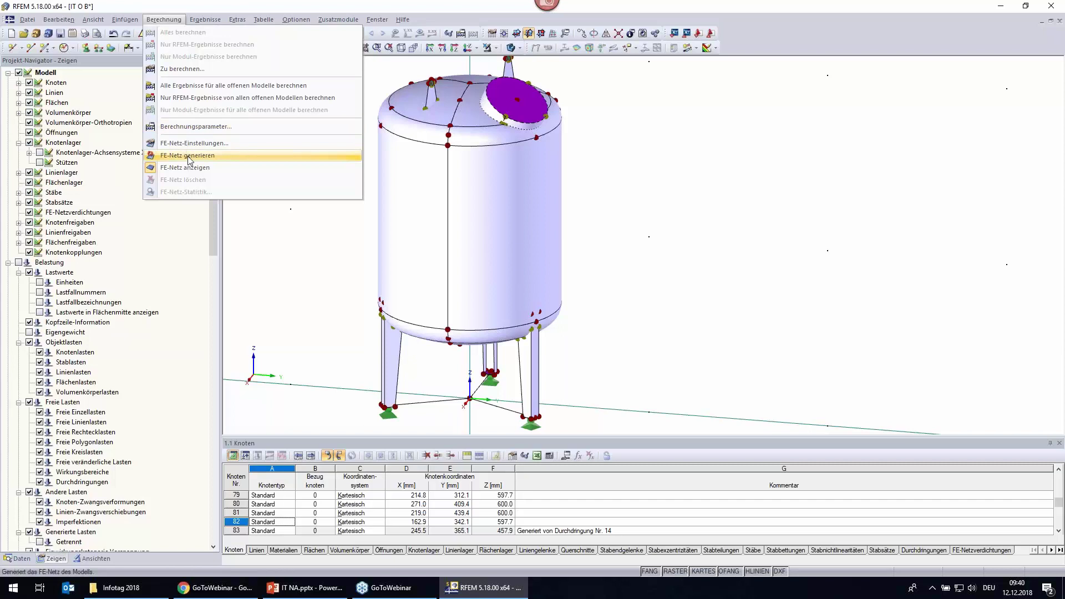
Regenerate the FE mesh with 50 mm elements and zoom in on the tank's lid.
{"action": "left_click", "coordinate": [185, 155]}
{"action": "scroll", "coordinate": [635, 247], "scroll_direction": "down", "scroll_amount": 2}
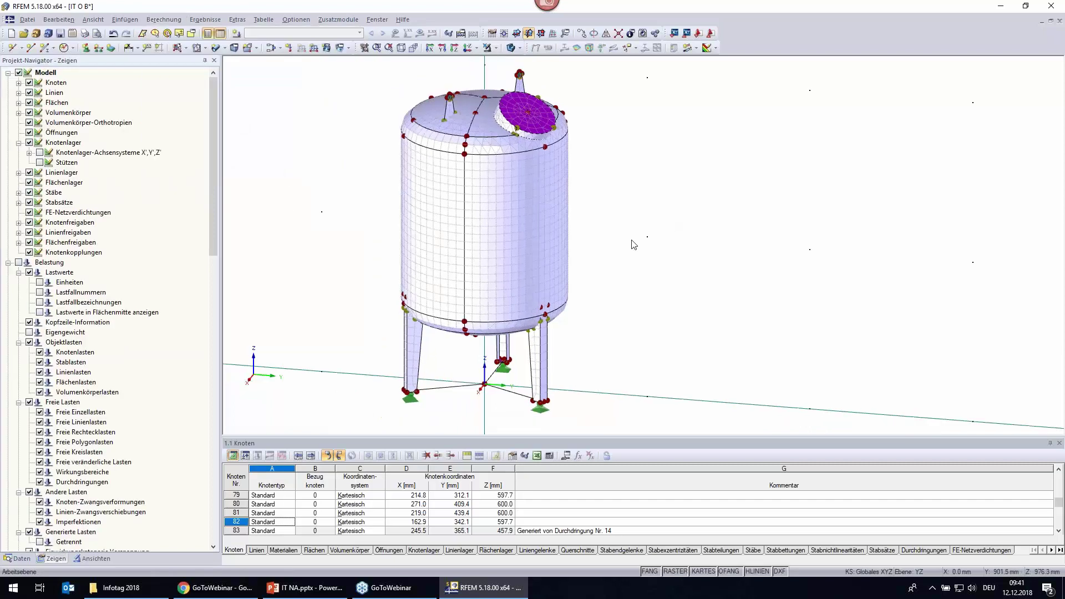
{"action": "scroll", "coordinate": [630, 240], "scroll_direction": "down", "scroll_amount": 2}
{"action": "mouse_move", "coordinate": [612, 253]}
{"action": "middle_mouse_down", "text": "ctrl"}
{"action": "mouse_move", "coordinate": [604, 150]}
{"action": "mouse_move", "coordinate": [395, 153]}
{"action": "mouse_move", "coordinate": [385, 269]}
{"action": "mouse_move", "coordinate": [606, 109]}
{"action": "mouse_move", "coordinate": [666, 217]}
{"action": "mouse_move", "coordinate": [649, 325]}
{"action": "mouse_move", "coordinate": [582, 316]}
{"action": "mouse_move", "coordinate": [594, 316]}
{"action": "middle_mouse_up", "text": "ctrl"}
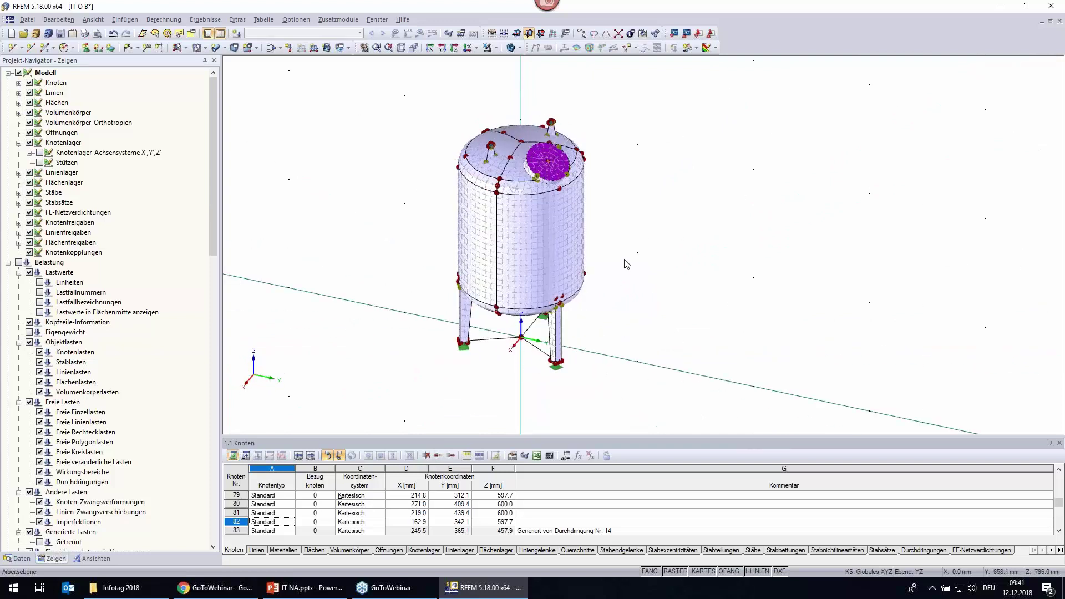
{"action": "mouse_move", "coordinate": [625, 264]}
{"action": "middle_mouse_down", "text": "ctrl"}
{"action": "mouse_move", "coordinate": [649, 278]}
{"action": "mouse_move", "coordinate": [682, 193]}
{"action": "middle_mouse_up", "text": "ctrl"}
{"action": "scroll", "coordinate": [638, 166], "scroll_direction": "up", "scroll_amount": 2}
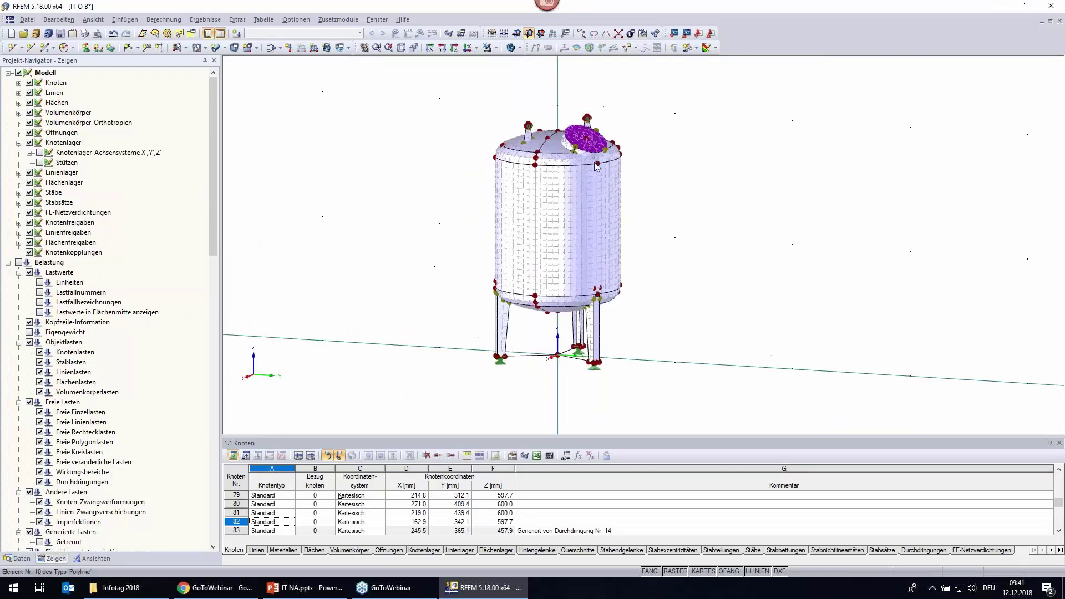
{"action": "scroll", "coordinate": [594, 148], "scroll_direction": "up", "scroll_amount": 2}
{"action": "scroll", "coordinate": [593, 147], "scroll_direction": "up", "scroll_amount": 2}
{"action": "scroll", "coordinate": [594, 148], "scroll_direction": "up", "scroll_amount": 2}
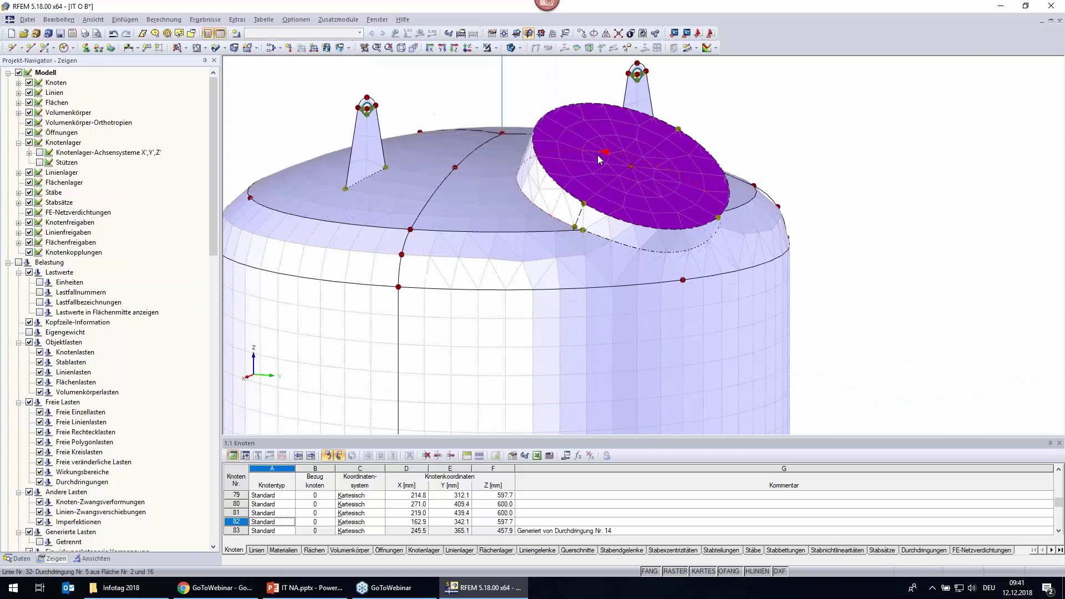
{"action": "scroll", "coordinate": [590, 224], "scroll_direction": "up", "scroll_amount": 2}
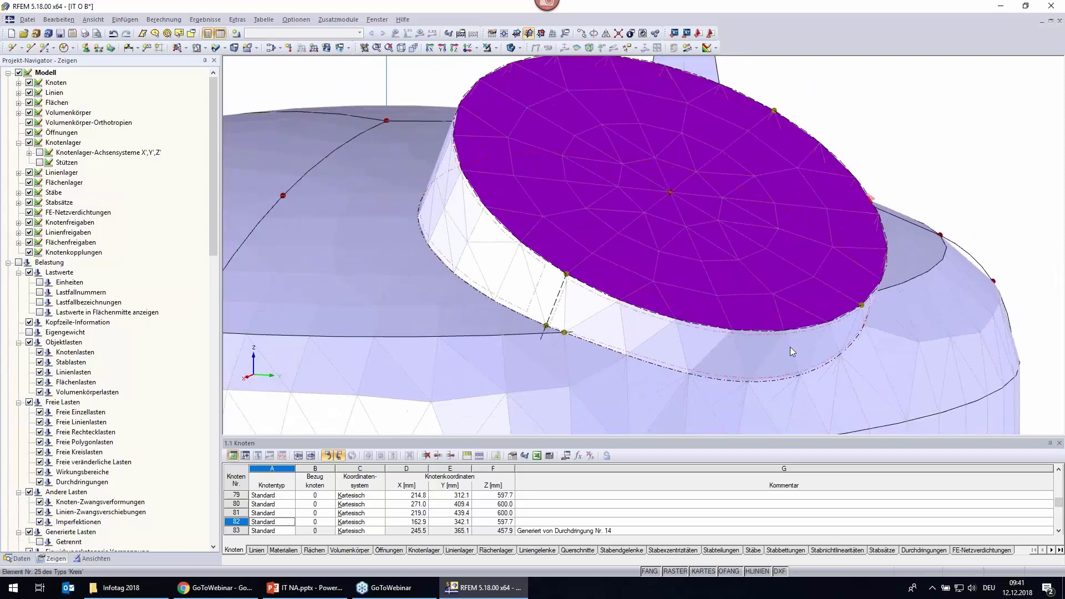
{"action": "scroll", "coordinate": [487, 275], "scroll_direction": "down", "scroll_amount": 2}
{"action": "scroll", "coordinate": [487, 276], "scroll_direction": "up", "scroll_amount": 1}
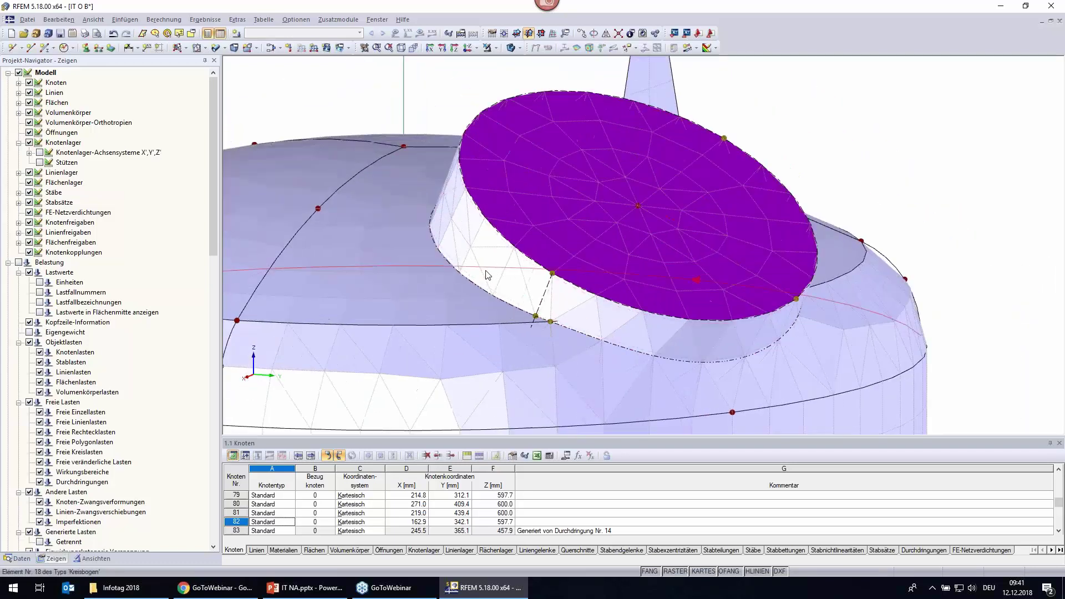
{"action": "scroll", "coordinate": [487, 275], "scroll_direction": "down", "scroll_amount": 2}
{"action": "scroll", "coordinate": [487, 275], "scroll_direction": "down", "scroll_amount": 2}
{"action": "scroll", "coordinate": [749, 176], "scroll_direction": "down", "scroll_amount": 1}
{"action": "middle_click_drag", "start_coordinate": [749, 176], "coordinate": [743, 178]}
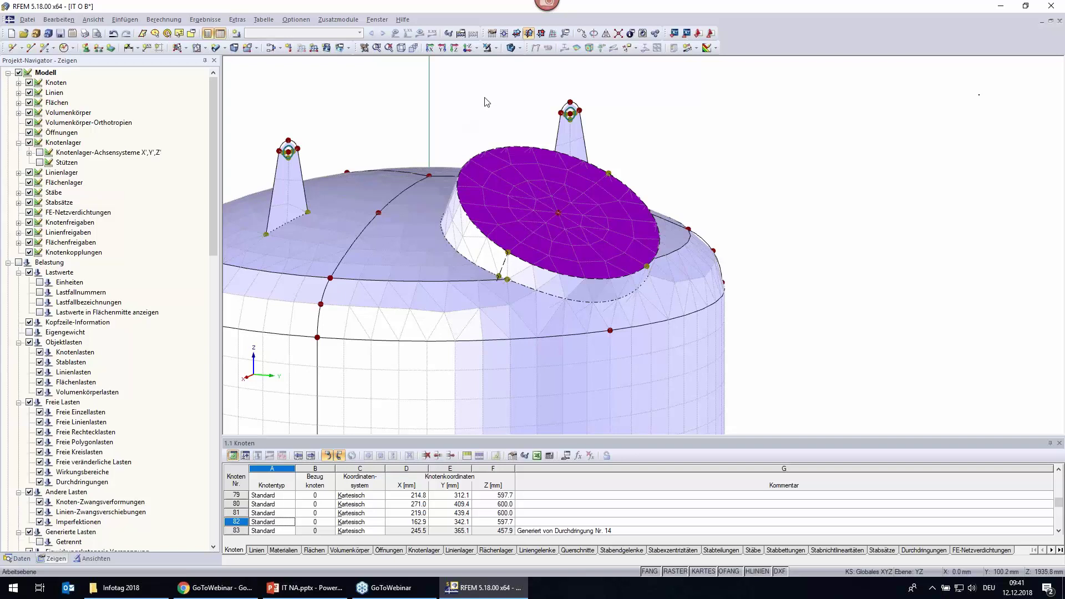
Switch the display to transparent, then wireframe, and rotate the model.
{"action": "left_click", "coordinate": [510, 48]}
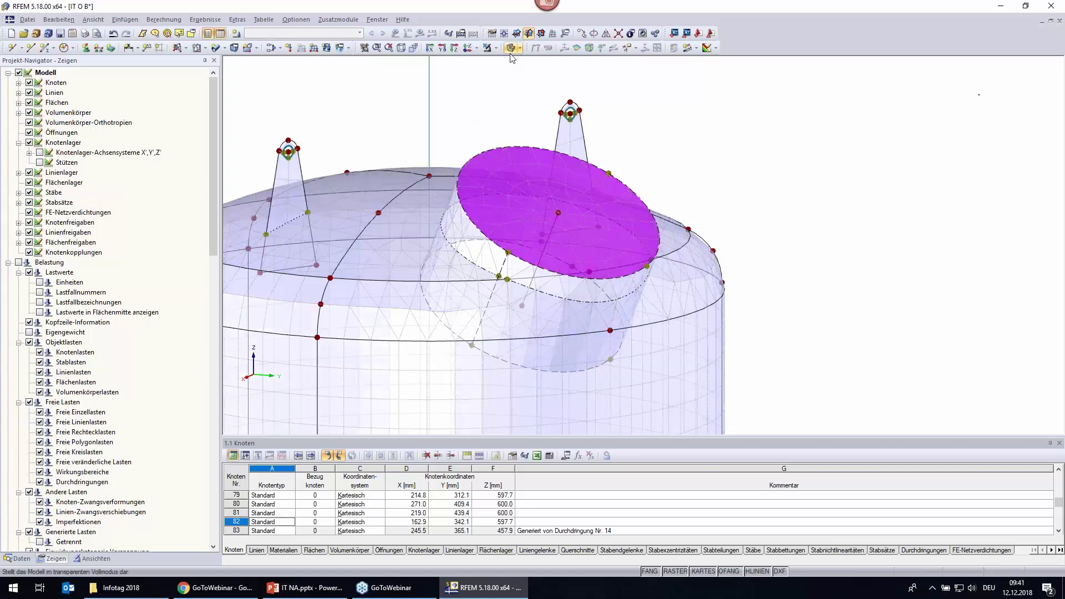
{"action": "left_click", "coordinate": [511, 49]}
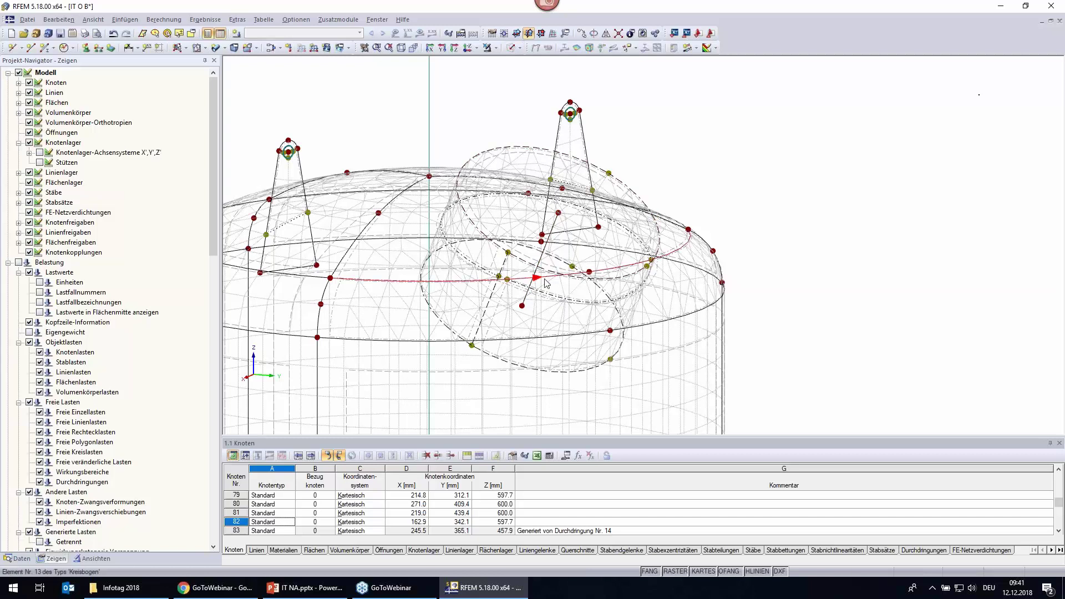
{"action": "mouse_move", "coordinate": [711, 194]}
{"action": "middle_mouse_down", "text": "ctrl"}
{"action": "mouse_move", "coordinate": [745, 133]}
{"action": "mouse_move", "coordinate": [811, 117]}
{"action": "mouse_move", "coordinate": [795, 149]}
{"action": "middle_mouse_up", "text": "ctrl"}
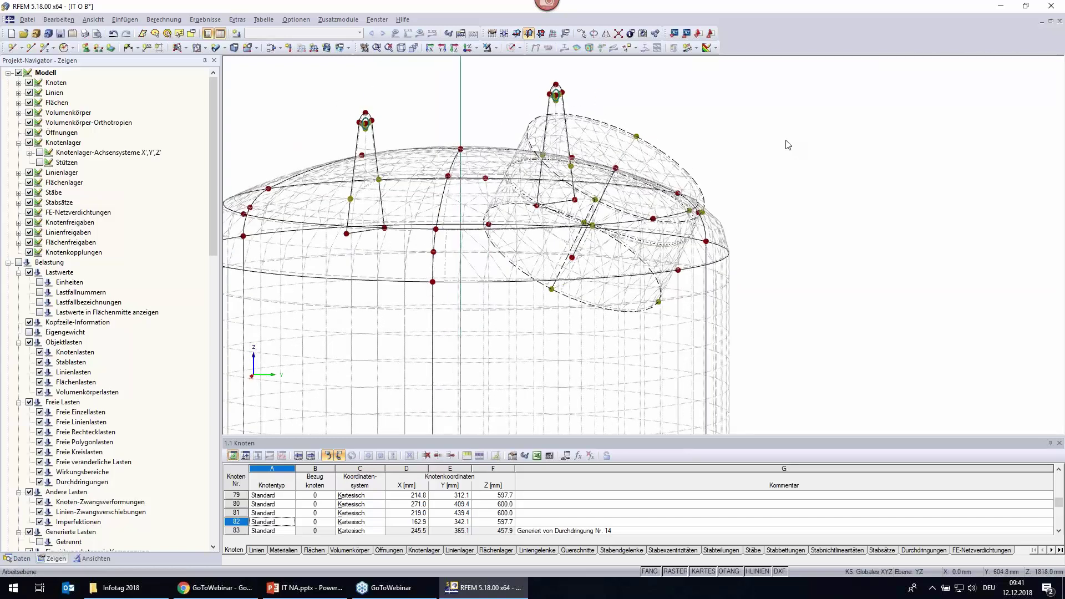
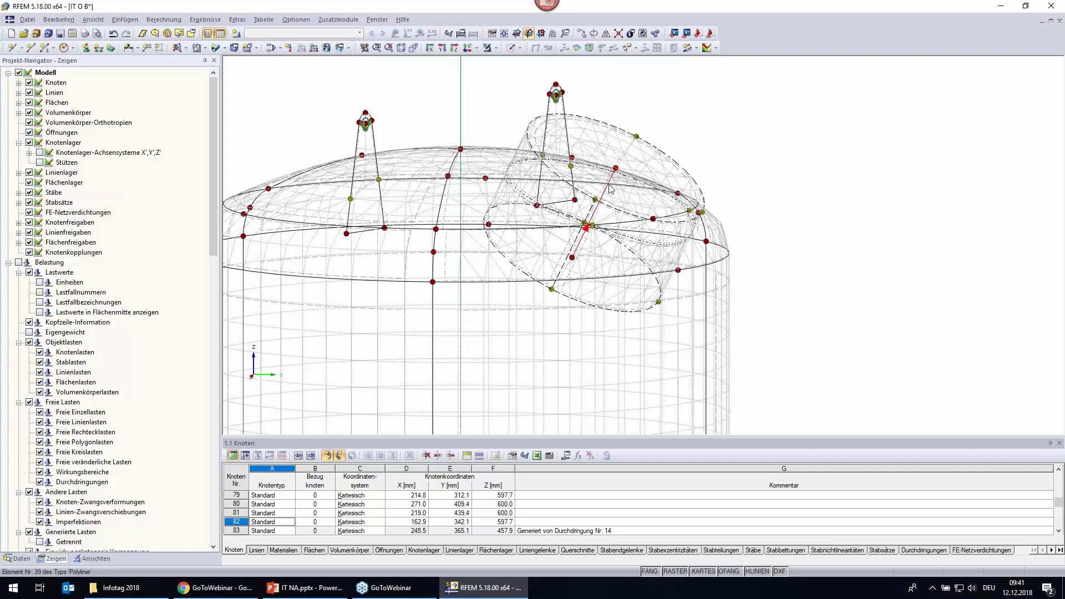
Place a new node on line 39, 50 mm from its end (150 mm from its start).
{"action": "right_click", "coordinate": [608, 195]}
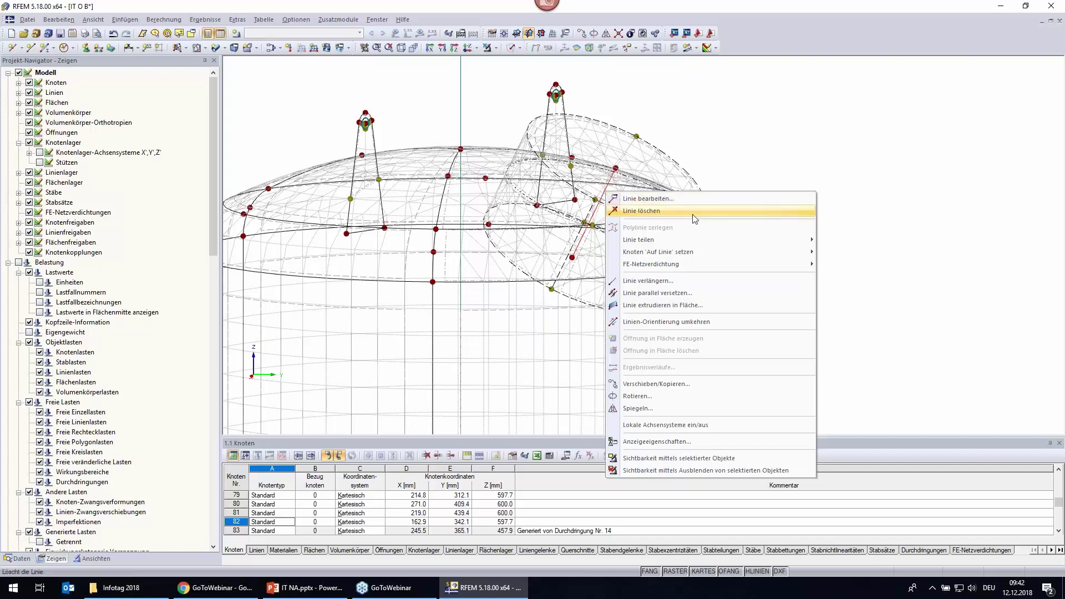
{"action": "mouse_move", "coordinate": [657, 251]}
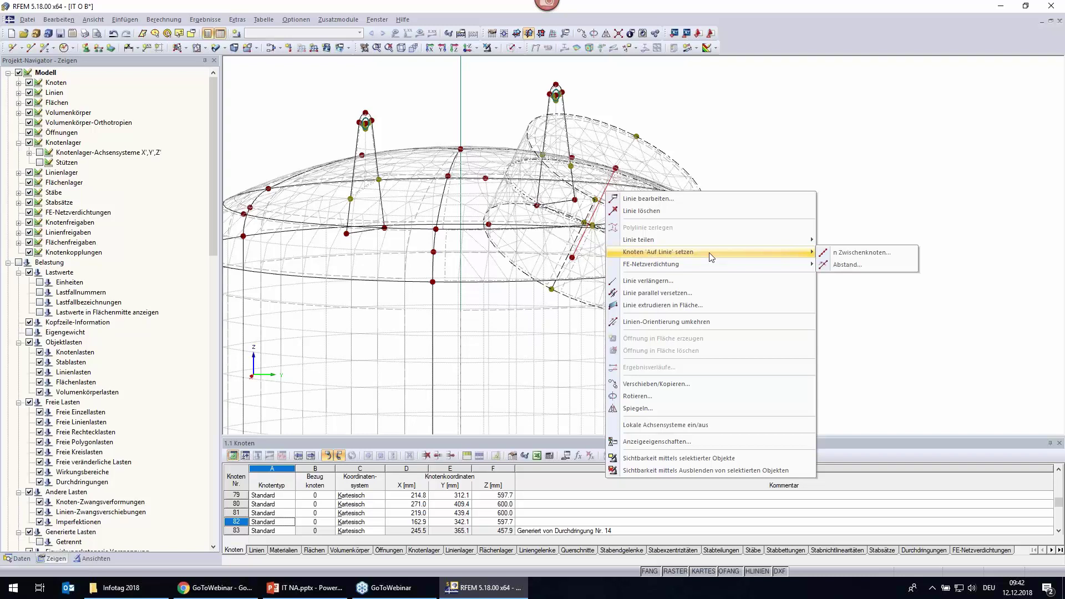
{"action": "left_click", "coordinate": [850, 266]}
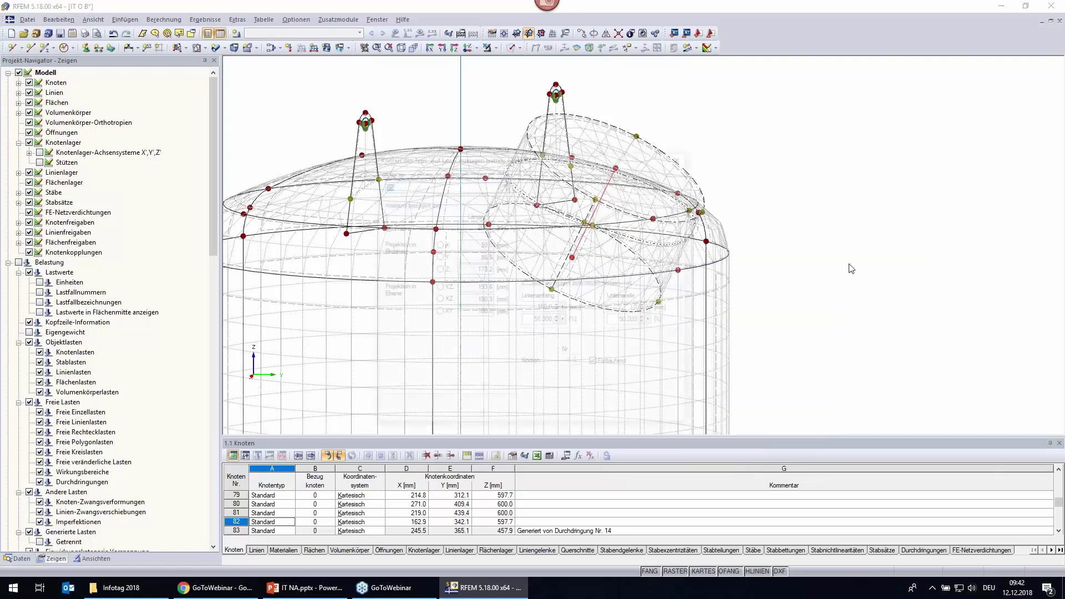
{"action": "double_click", "coordinate": [617, 305]}
{"action": "type", "text": "50"}
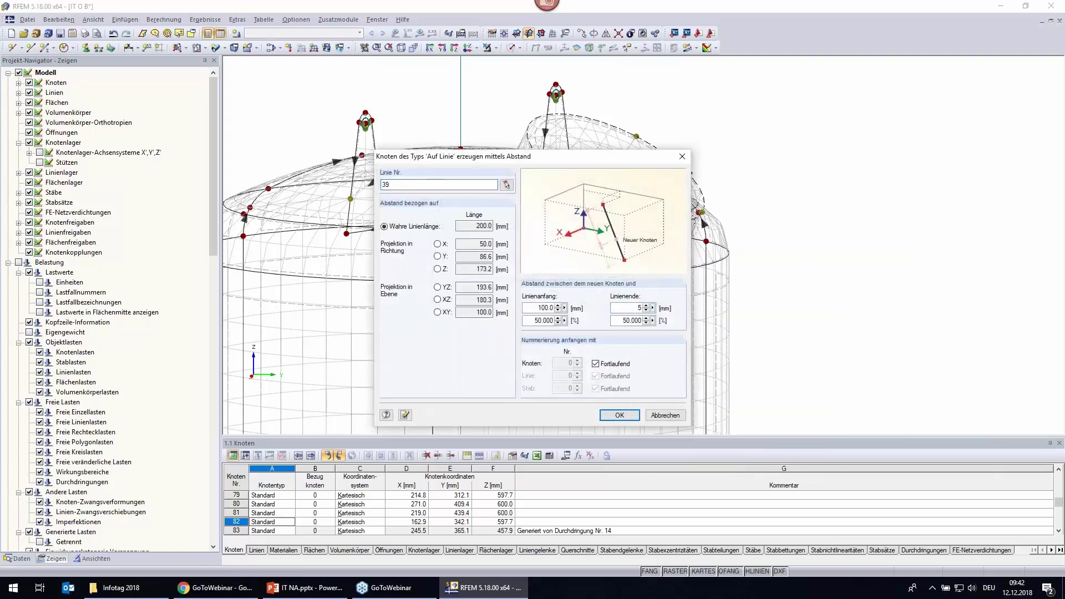
{"action": "left_click", "coordinate": [625, 416]}
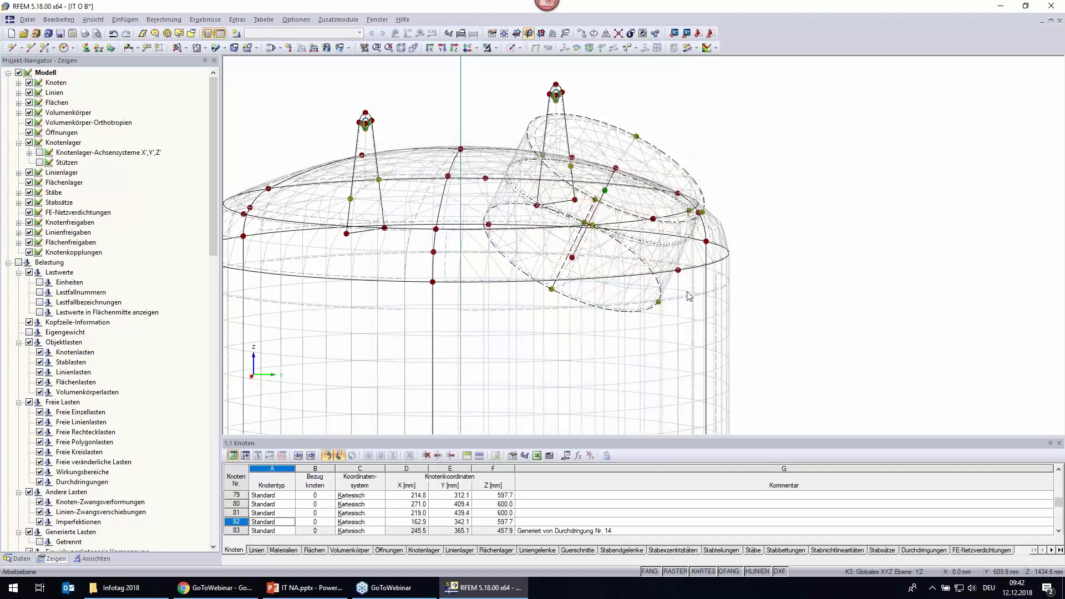
{"action": "scroll", "coordinate": [582, 261], "scroll_direction": "up", "scroll_amount": 3}
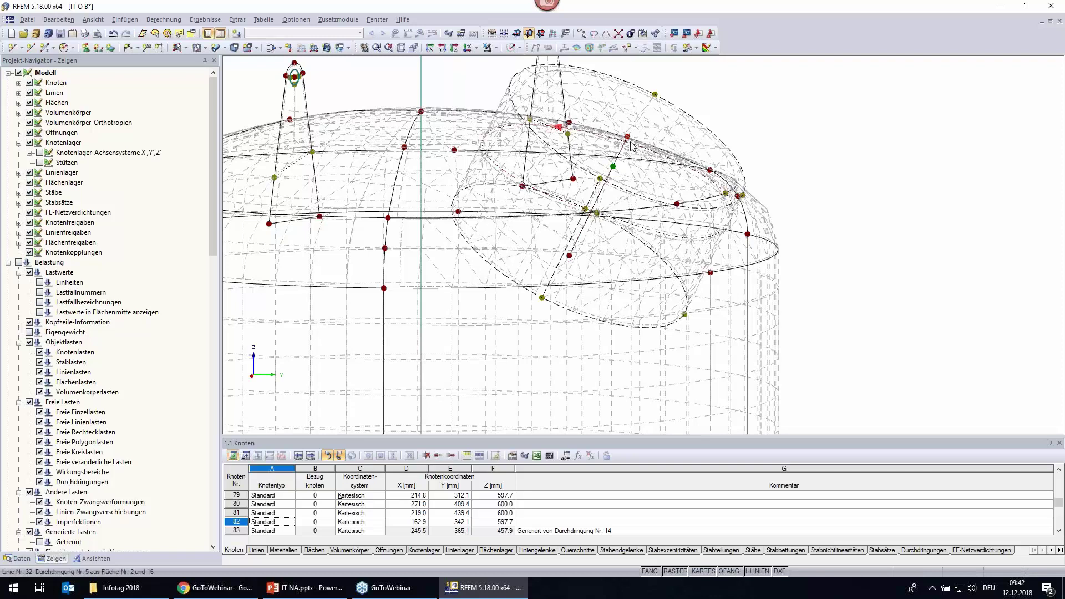
{"action": "double_click", "coordinate": [612, 167]}
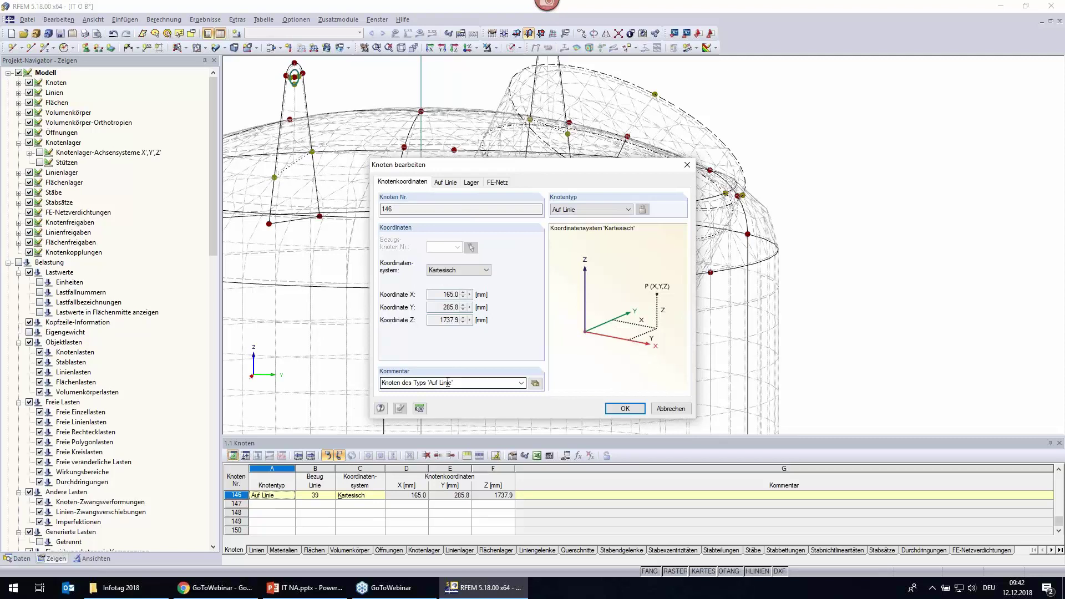
{"action": "left_click", "coordinate": [445, 182]}
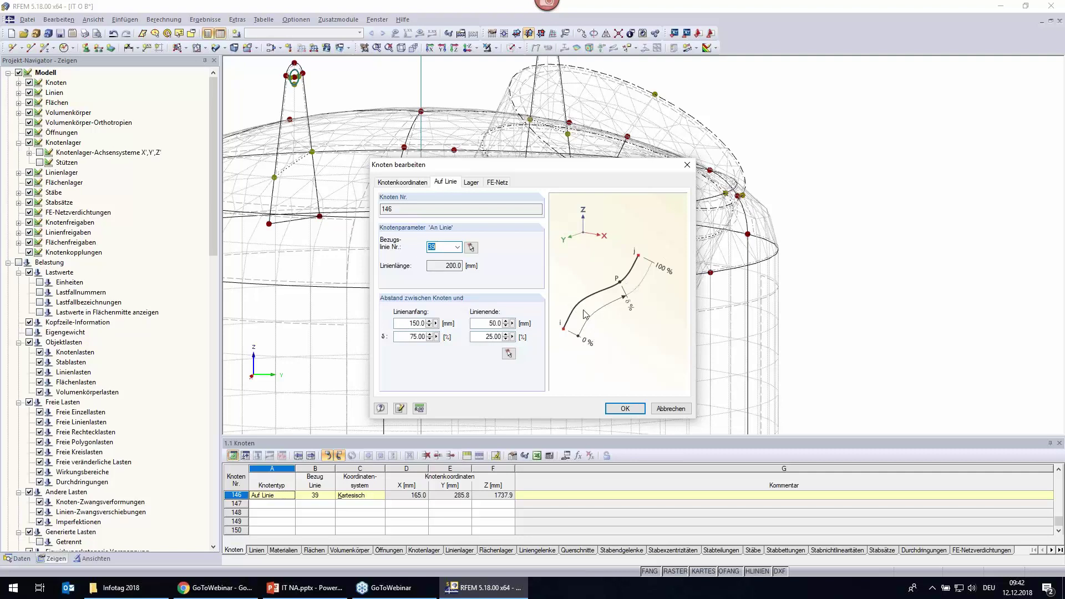
{"action": "left_click", "coordinate": [670, 411]}
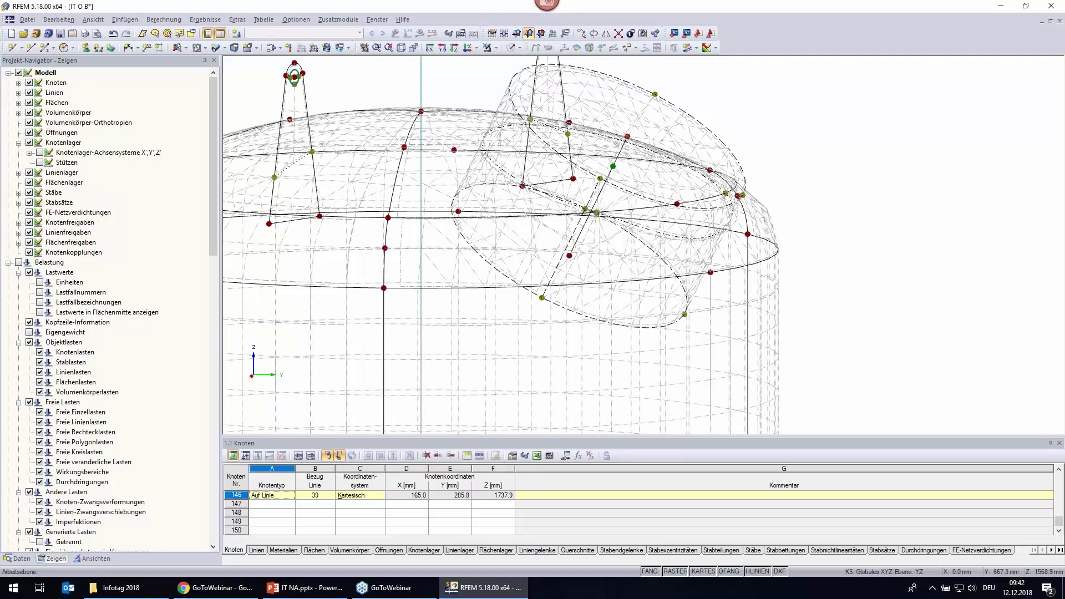
{"action": "double_click", "coordinate": [613, 167]}
Add a radial mesh refinement to node 146: radius 300 mm, inner 10 mm, outer 20 mm.
{"action": "left_click", "coordinate": [501, 182]}
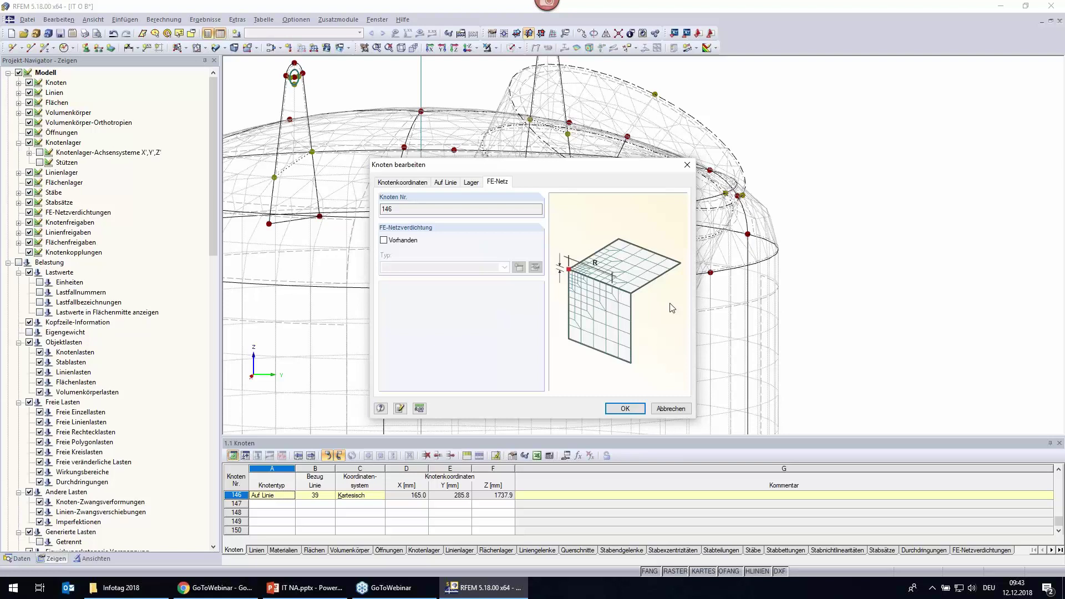
{"action": "left_click", "coordinate": [391, 245]}
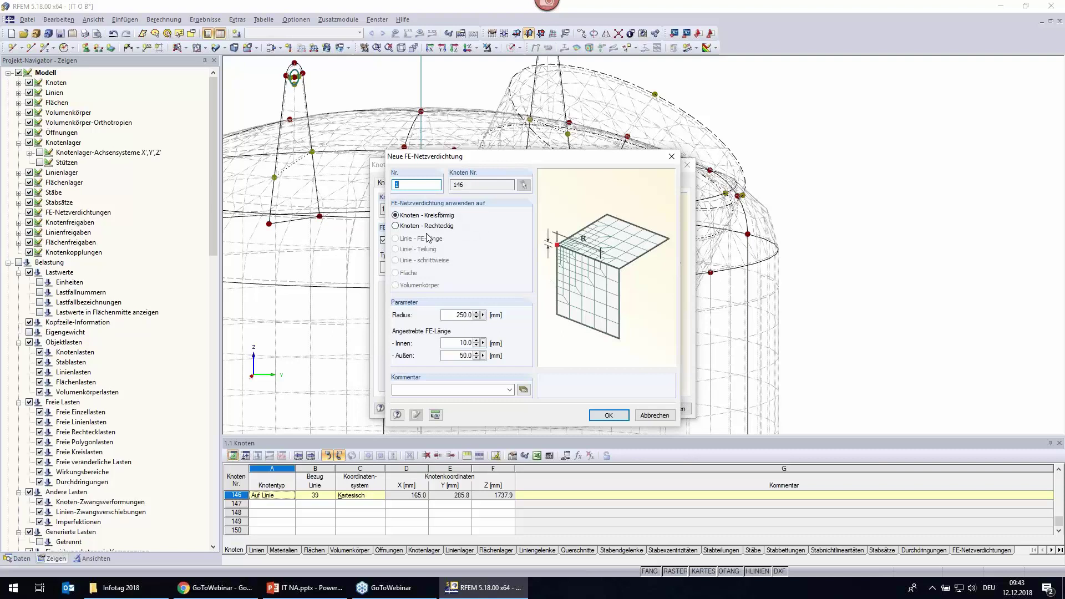
{"action": "left_click", "coordinate": [460, 315]}
{"action": "type", "text": "300"}
{"action": "key", "text": "Tab"}
{"action": "key", "text": "Tab"}
{"action": "type", "text": "20"}
{"action": "left_click", "coordinate": [595, 417]}
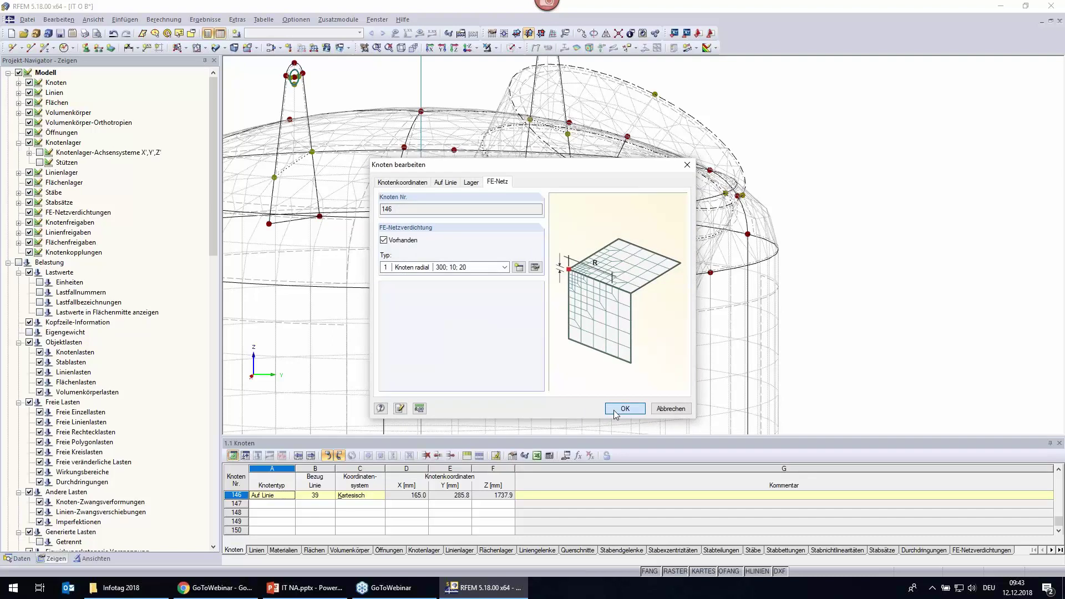
{"action": "key", "text": "Return"}
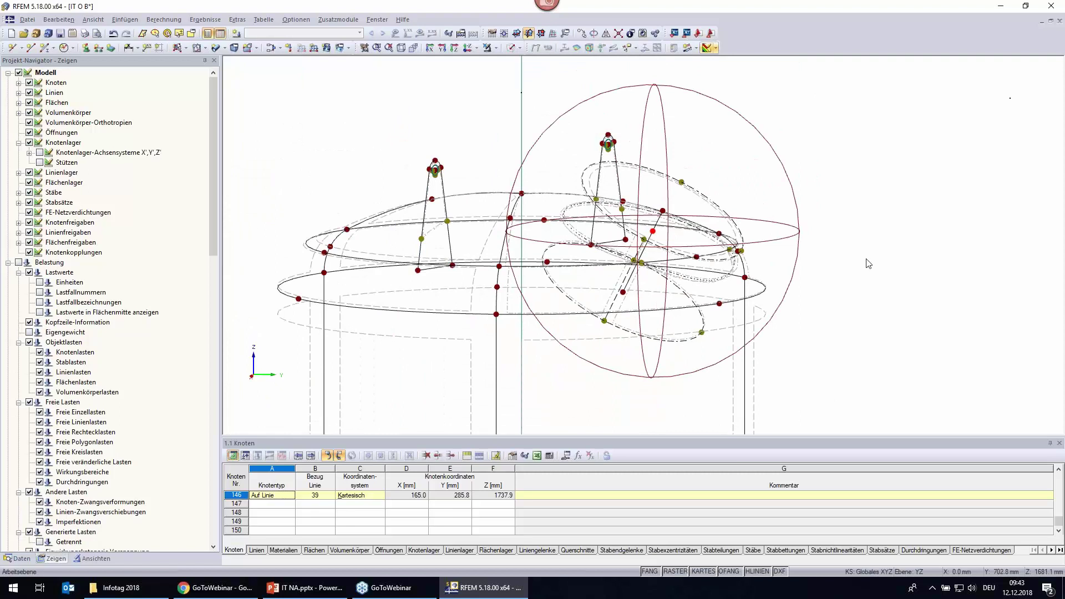
Deselect node 146, orbit the view and generate the FE mesh.
{"action": "left_click", "coordinate": [896, 220]}
{"action": "middle_click_drag", "start_coordinate": [897, 220], "coordinate": [747, 266], "text": "ctrl"}
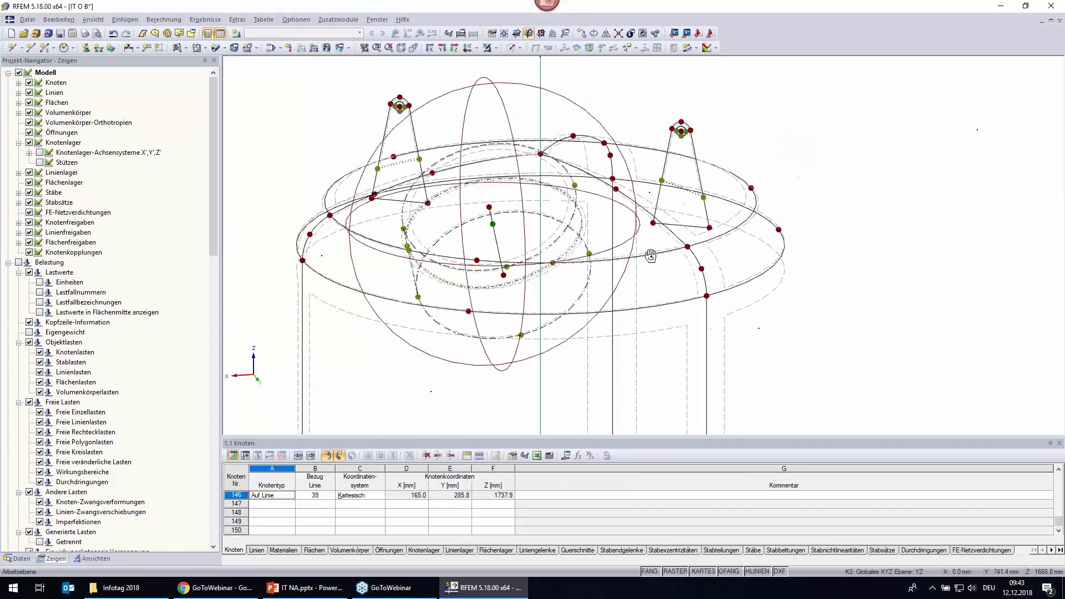
{"action": "left_click", "coordinate": [29, 213]}
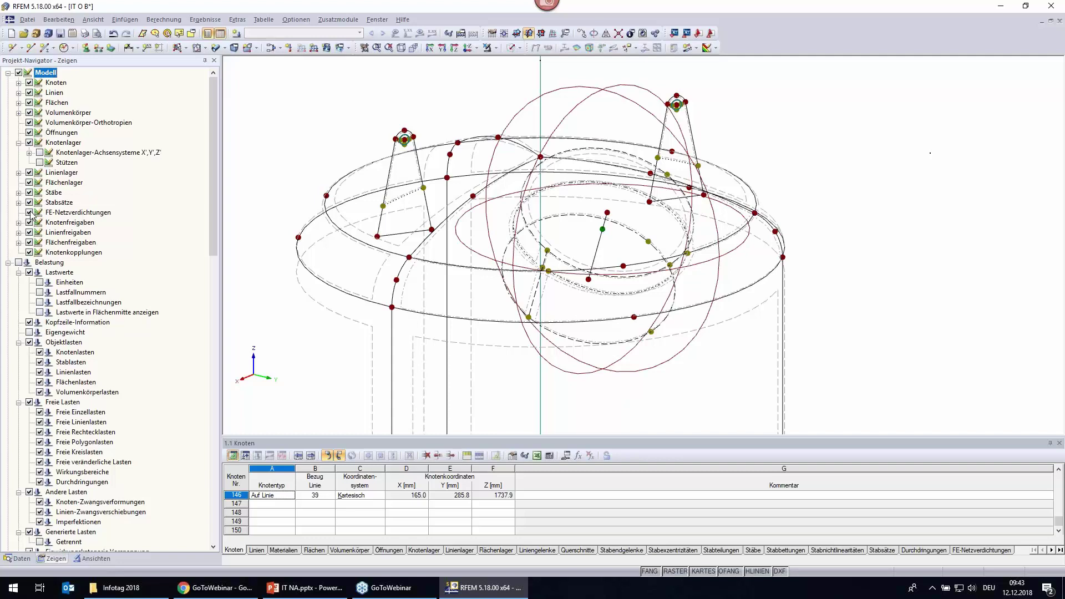
{"action": "left_click", "coordinate": [163, 19]}
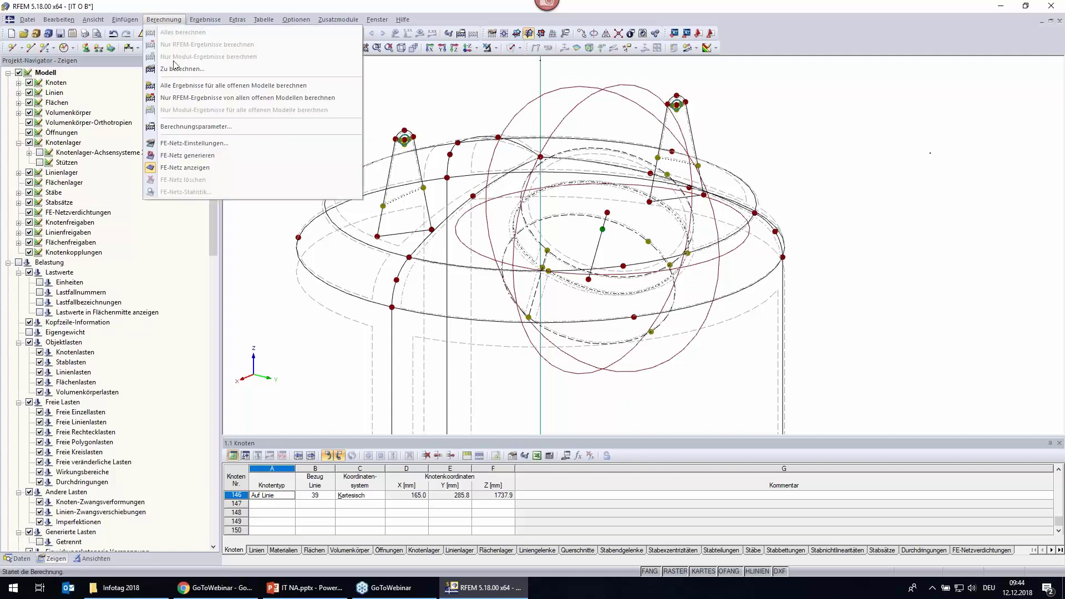
{"action": "left_click", "coordinate": [185, 157]}
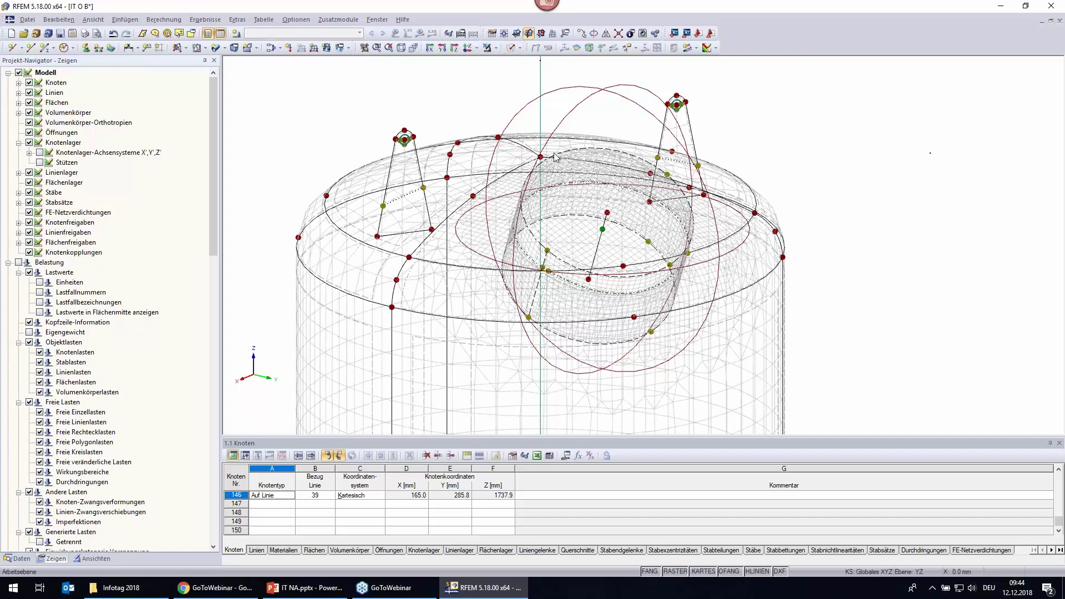
Switch to solid rendering and bring the tank into an eye-level front view.
{"action": "left_click", "coordinate": [509, 48]}
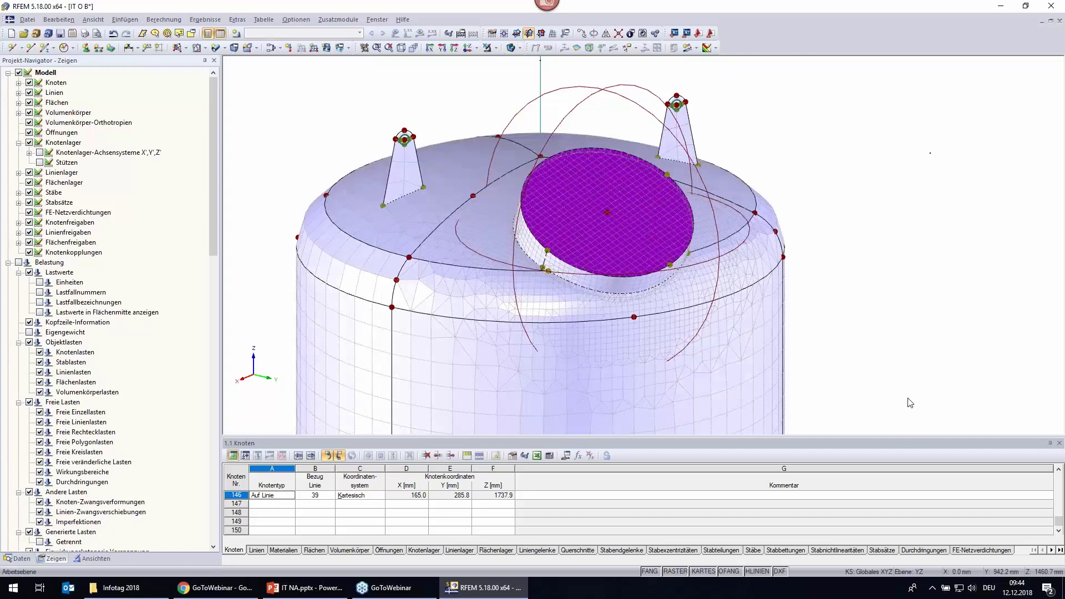
{"action": "scroll", "coordinate": [654, 351], "scroll_direction": "up", "scroll_amount": 1}
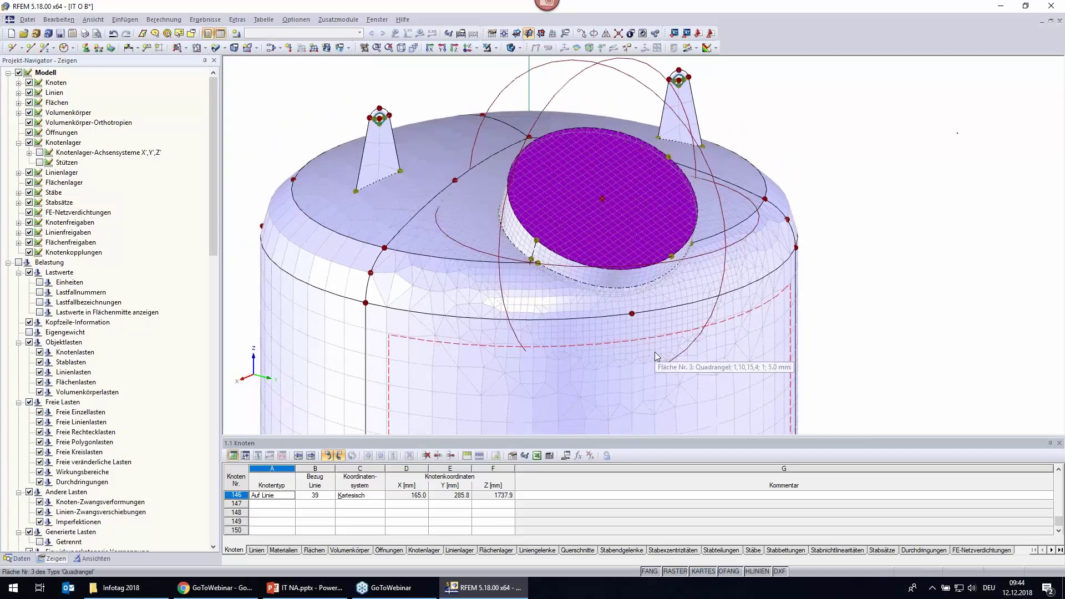
{"action": "scroll", "coordinate": [215, 336], "scroll_direction": "down", "scroll_amount": 1}
{"action": "scroll", "coordinate": [368, 228], "scroll_direction": "up", "scroll_amount": 3}
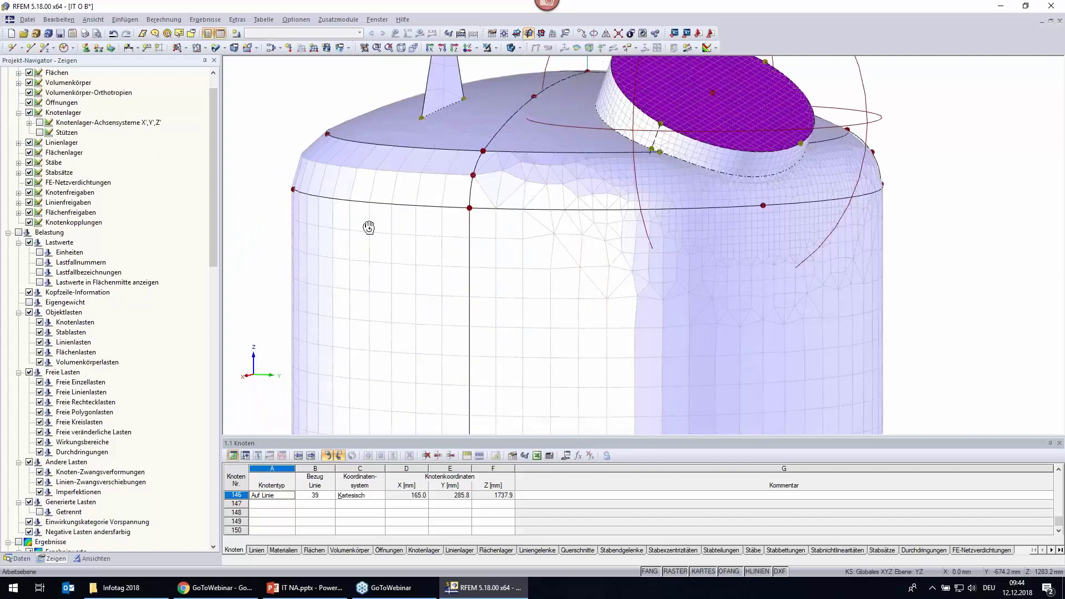
{"action": "mouse_move", "coordinate": [368, 229]}
{"action": "middle_mouse_down"}
{"action": "mouse_move", "coordinate": [490, 294]}
{"action": "mouse_move", "coordinate": [310, 314]}
{"action": "middle_mouse_up"}
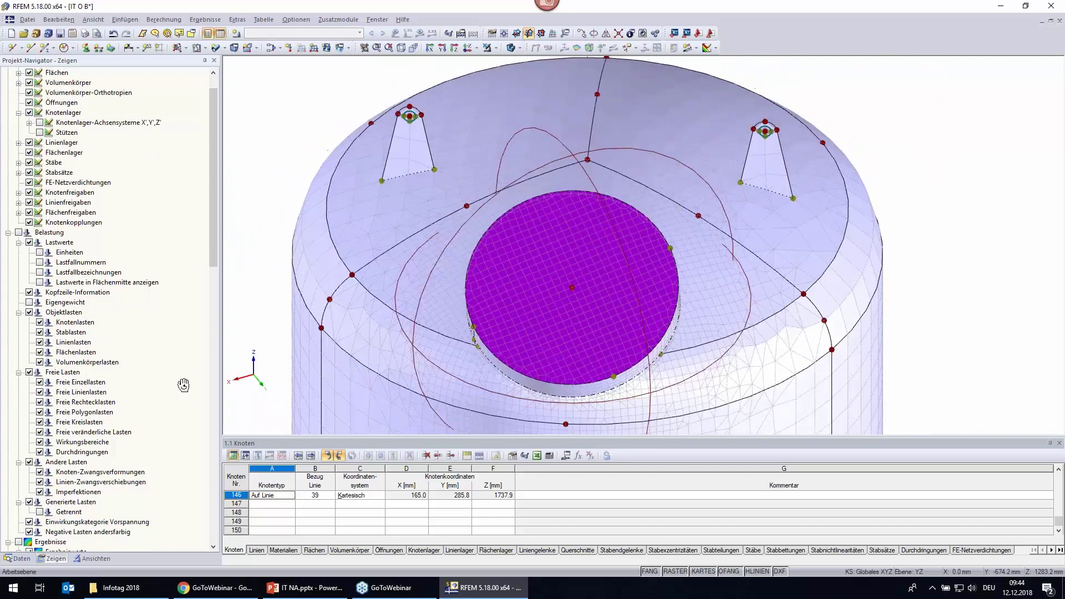
{"action": "scroll", "coordinate": [736, 264], "scroll_direction": "up", "scroll_amount": 2}
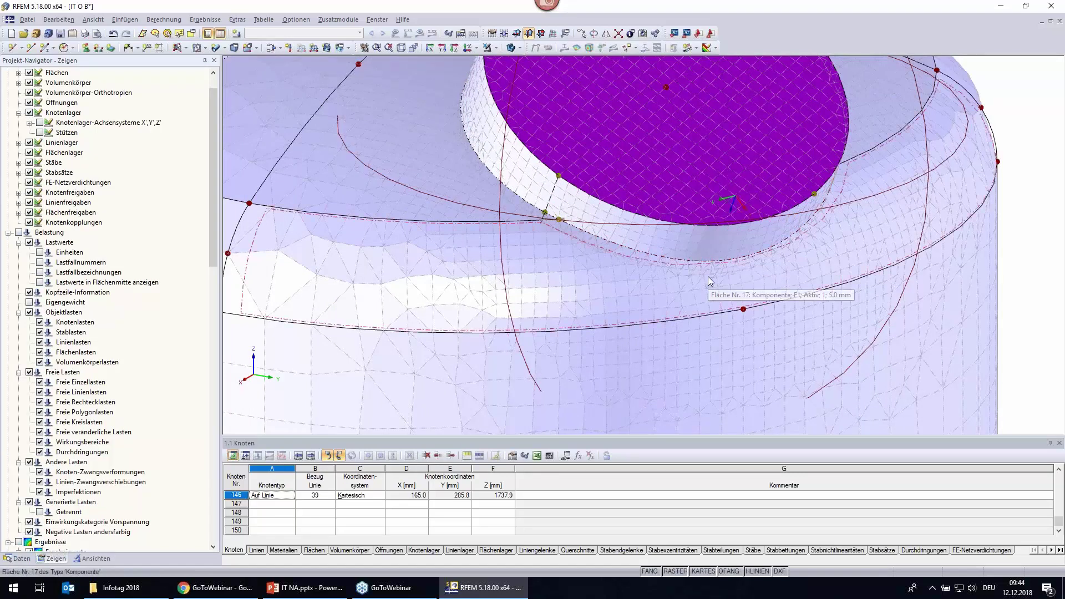
{"action": "scroll", "coordinate": [663, 294], "scroll_direction": "down", "scroll_amount": 2}
{"action": "scroll", "coordinate": [661, 295], "scroll_direction": "down", "scroll_amount": 2}
{"action": "scroll", "coordinate": [661, 294], "scroll_direction": "down", "scroll_amount": 2}
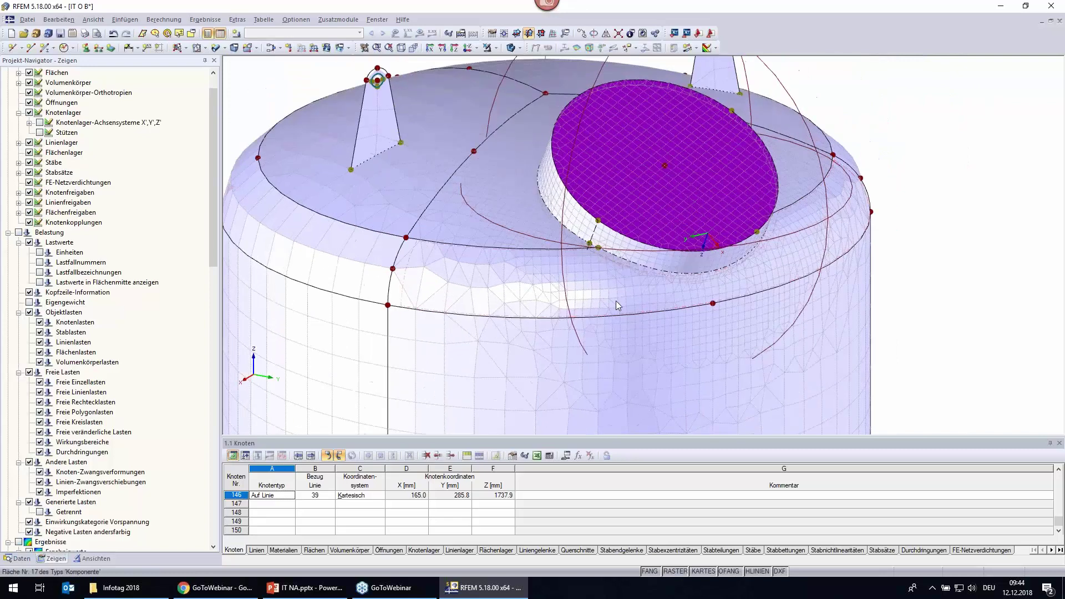
{"action": "mouse_move", "coordinate": [294, 261]}
{"action": "middle_mouse_down", "text": "ctrl"}
{"action": "mouse_move", "coordinate": [970, 216]}
{"action": "mouse_move", "coordinate": [920, 254]}
{"action": "middle_mouse_up", "text": "ctrl"}
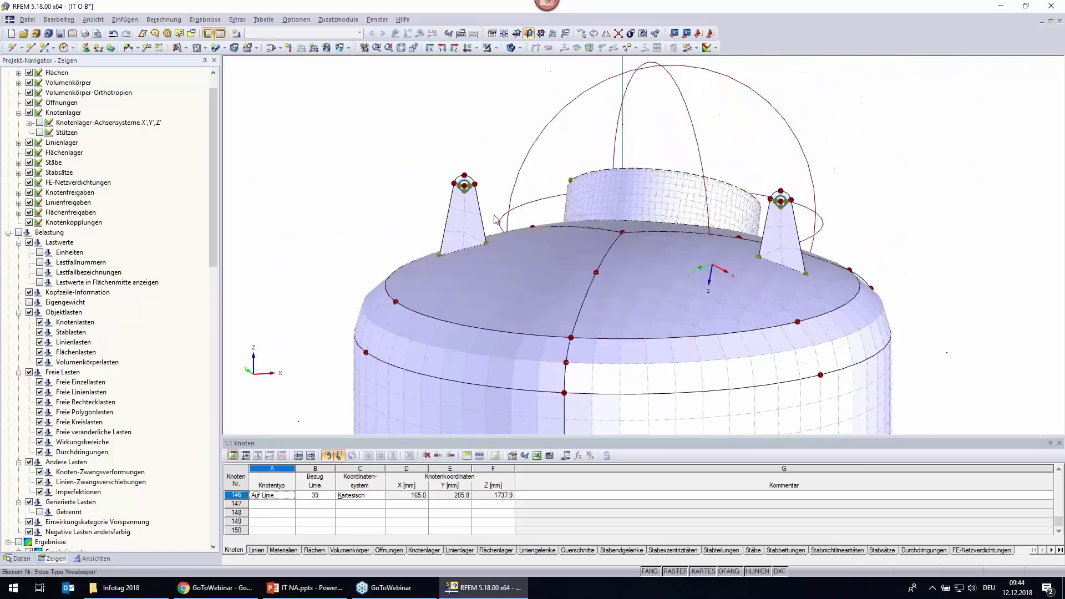
{"action": "scroll", "coordinate": [444, 193], "scroll_direction": "up", "scroll_amount": 2}
{"action": "scroll", "coordinate": [458, 170], "scroll_direction": "up", "scroll_amount": 1}
{"action": "scroll", "coordinate": [454, 167], "scroll_direction": "up", "scroll_amount": 1}
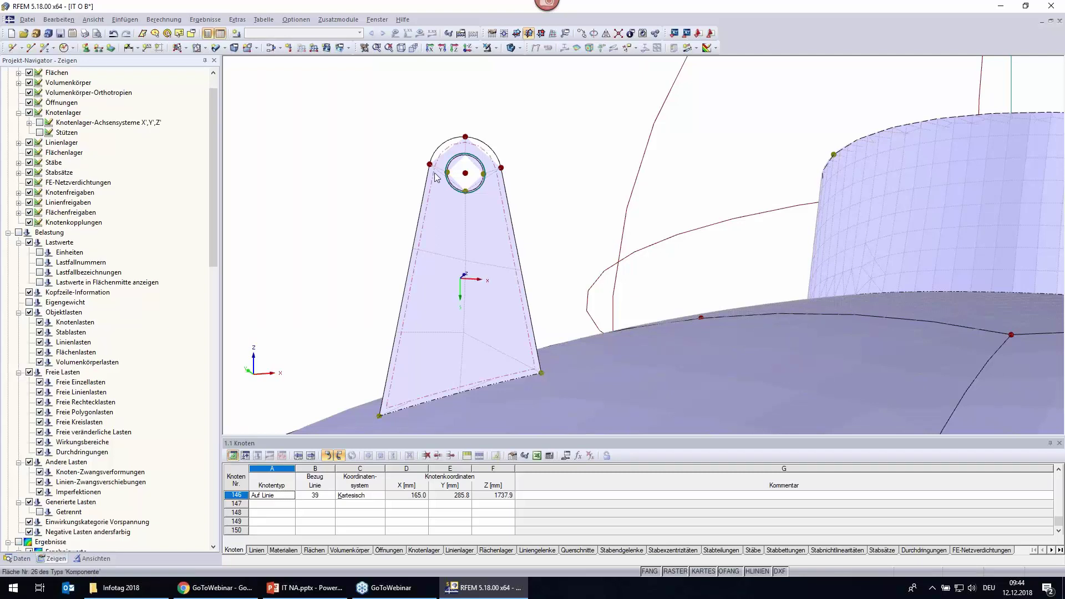
{"action": "scroll", "coordinate": [445, 179], "scroll_direction": "up", "scroll_amount": 3}
{"action": "scroll", "coordinate": [444, 179], "scroll_direction": "up", "scroll_amount": 3}
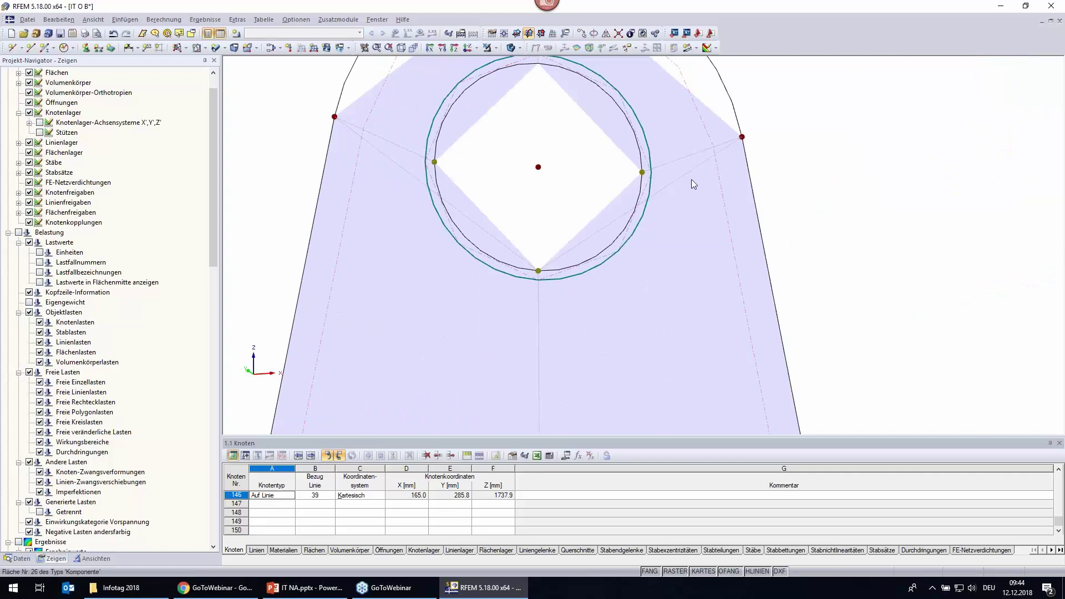
{"action": "scroll", "coordinate": [503, 344], "scroll_direction": "down", "scroll_amount": 3}
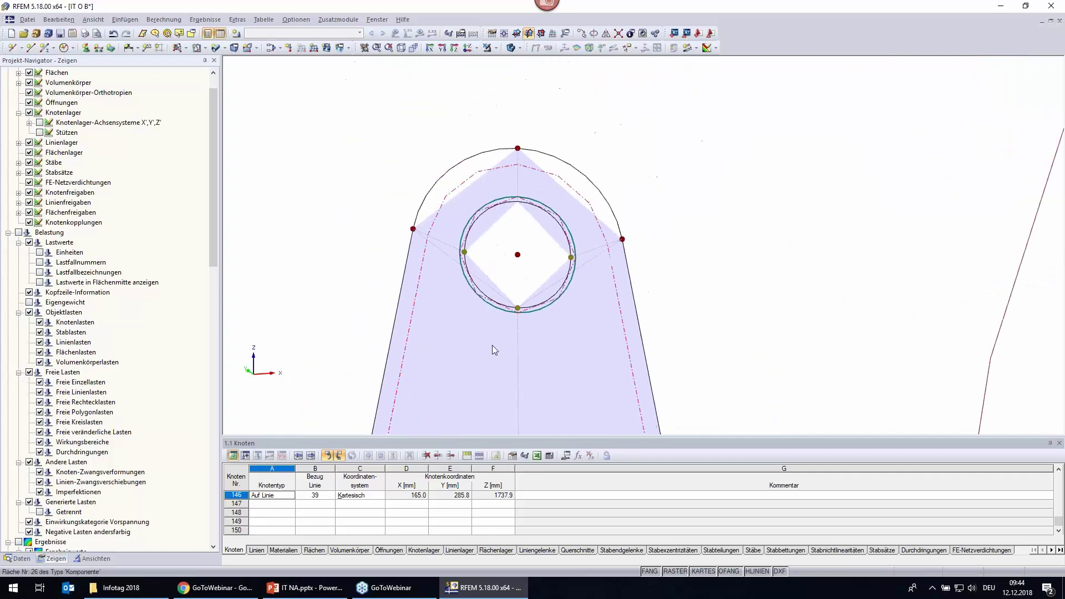
{"action": "scroll", "coordinate": [547, 202], "scroll_direction": "down", "scroll_amount": 2}
{"action": "scroll", "coordinate": [541, 214], "scroll_direction": "down", "scroll_amount": 2}
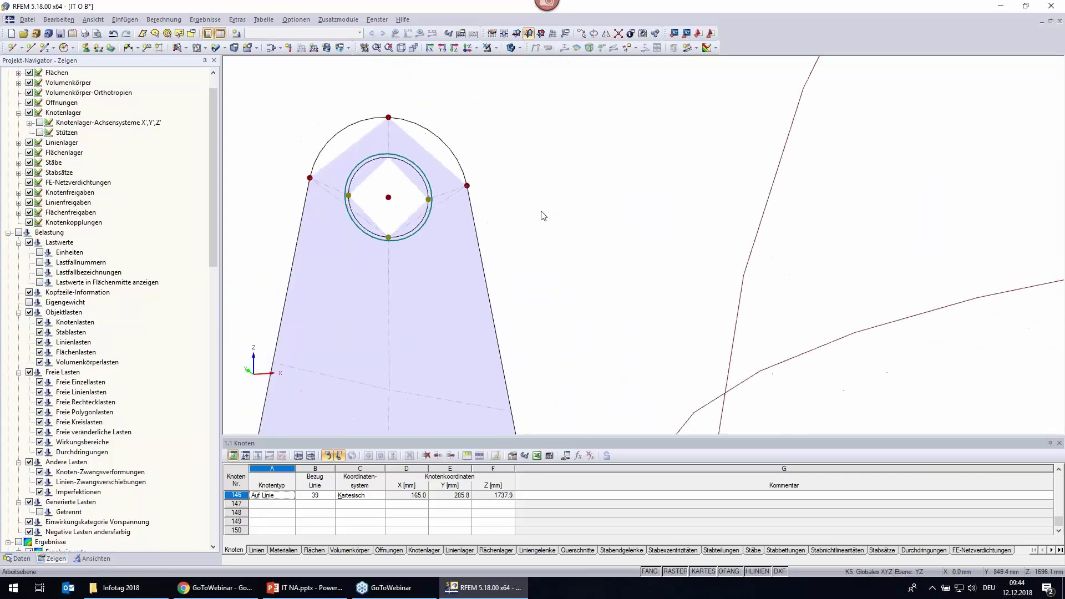
Select the lug-hole centre nodes 52 and 56 together.
{"action": "left_click", "coordinate": [427, 200]}
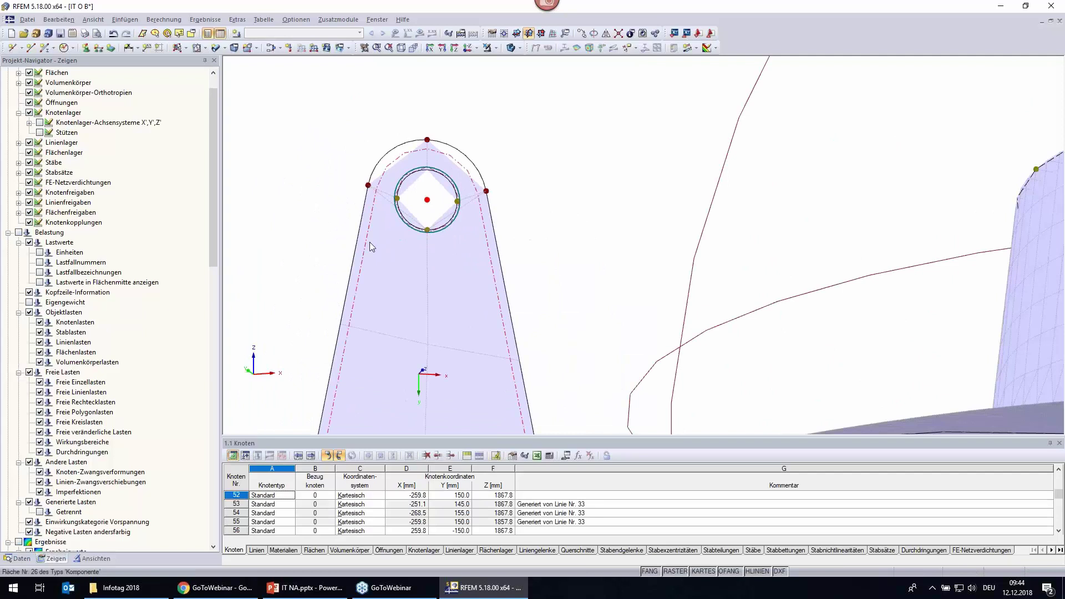
{"action": "scroll", "coordinate": [369, 242], "scroll_direction": "down", "scroll_amount": 3}
{"action": "scroll", "coordinate": [585, 209], "scroll_direction": "down", "scroll_amount": 3}
{"action": "scroll", "coordinate": [671, 215], "scroll_direction": "up", "scroll_amount": 3}
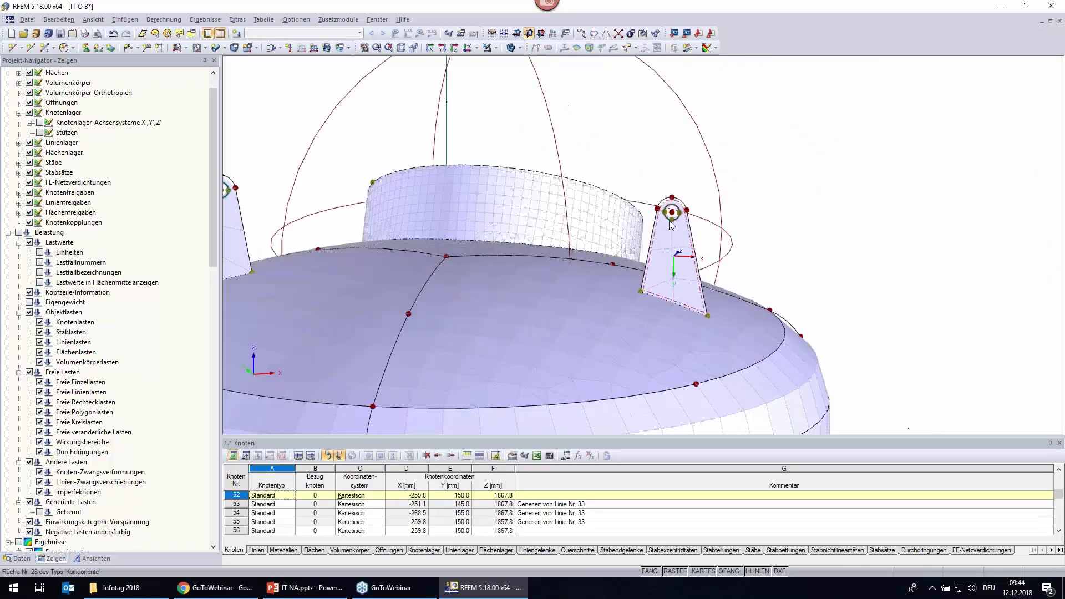
{"action": "left_click", "coordinate": [671, 213]}
{"action": "scroll", "coordinate": [671, 214], "scroll_direction": "down", "scroll_amount": 3}
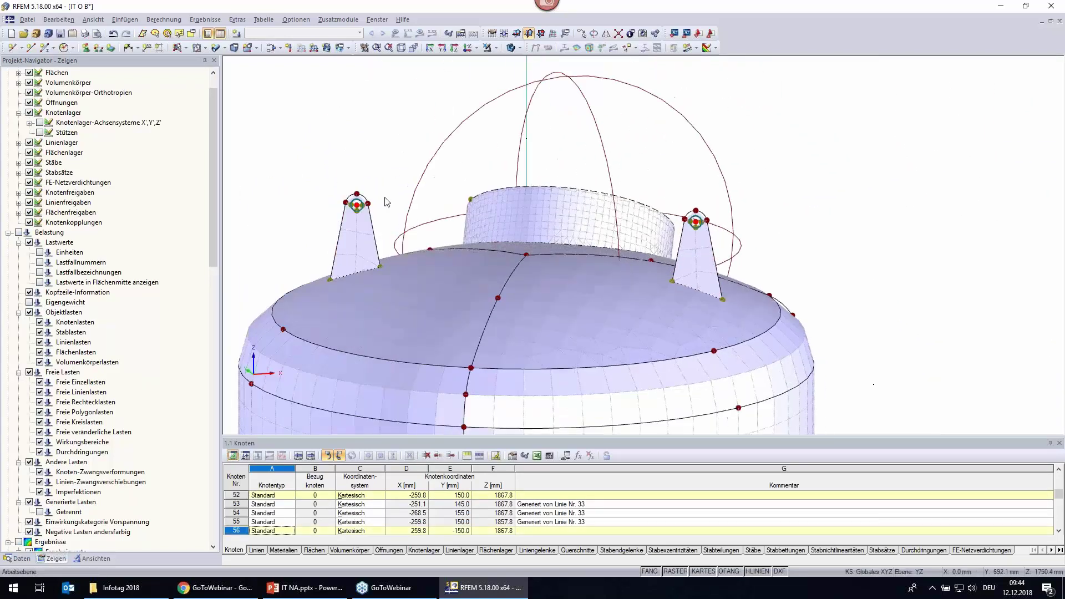
{"action": "scroll", "coordinate": [296, 209], "scroll_direction": "up", "scroll_amount": 5}
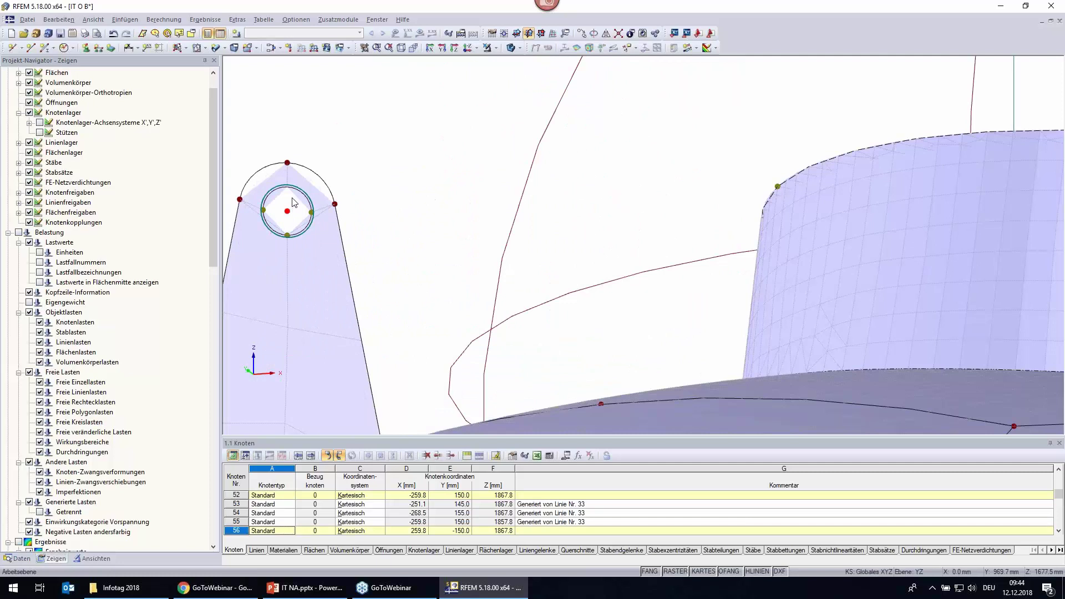
{"action": "scroll", "coordinate": [294, 207], "scroll_direction": "down", "scroll_amount": 2}
{"action": "scroll", "coordinate": [293, 204], "scroll_direction": "down", "scroll_amount": 1}
Give nodes 52 and 56 a new radial mesh refinement: radius 180 mm, inner 2 mm, outer 20 mm.
{"action": "right_click", "coordinate": [292, 209]}
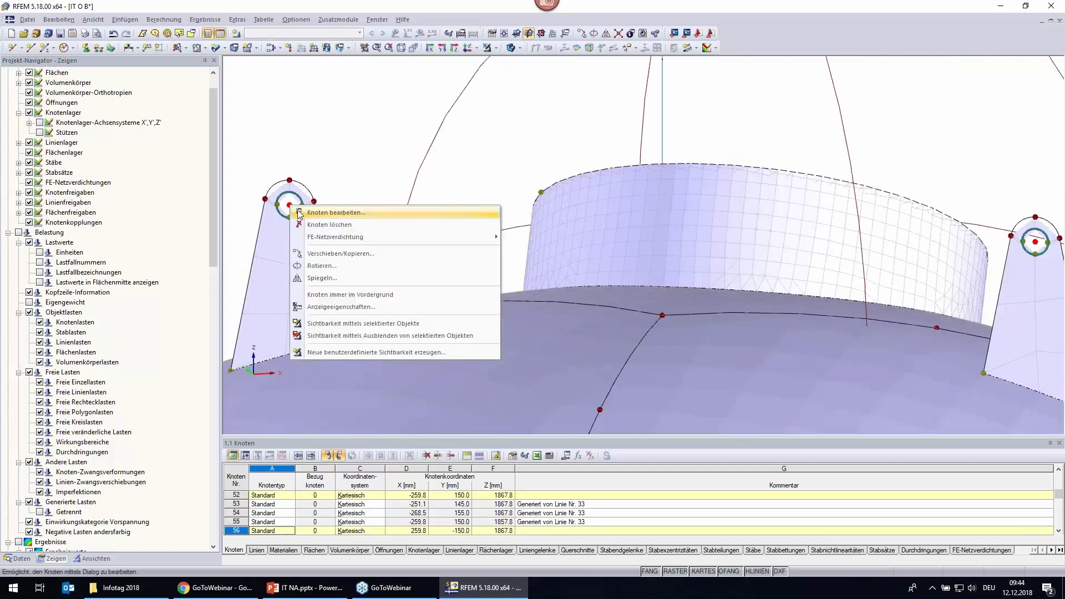
{"action": "left_click", "coordinate": [338, 217]}
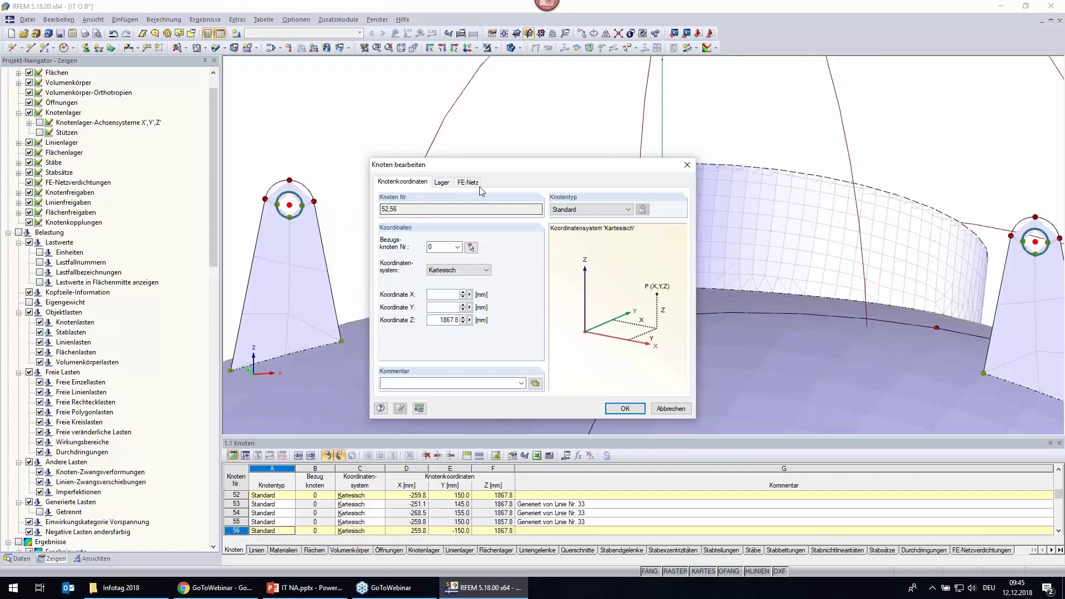
{"action": "left_click", "coordinate": [477, 184]}
{"action": "left_click", "coordinate": [402, 241]}
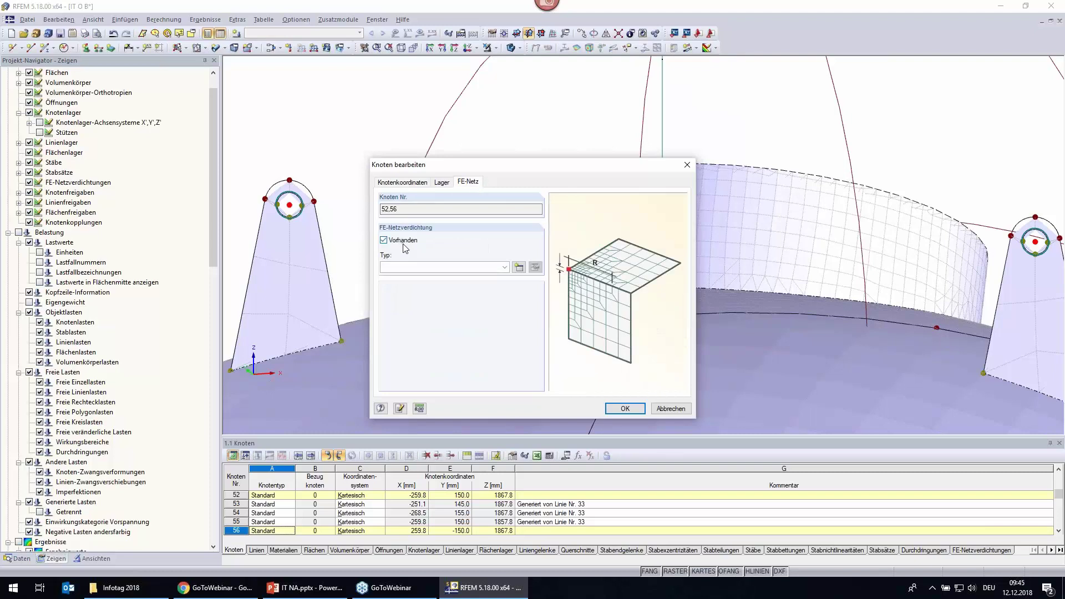
{"action": "left_click", "coordinate": [519, 267]}
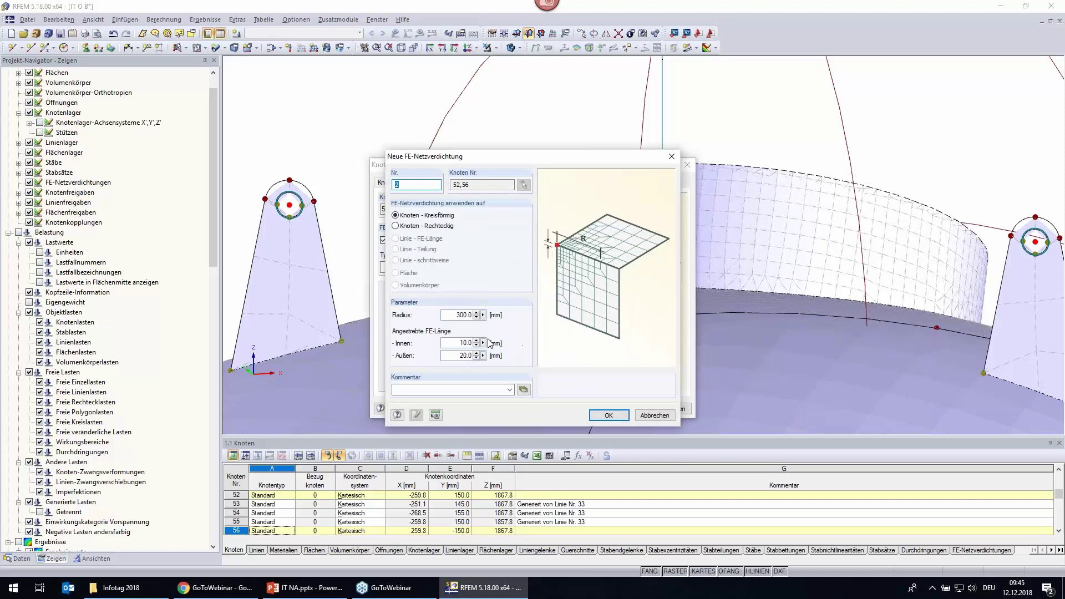
{"action": "double_click", "coordinate": [460, 315]}
{"action": "type", "text": "18"}
{"action": "left_click", "coordinate": [608, 415]}
{"action": "left_click", "coordinate": [625, 414]}
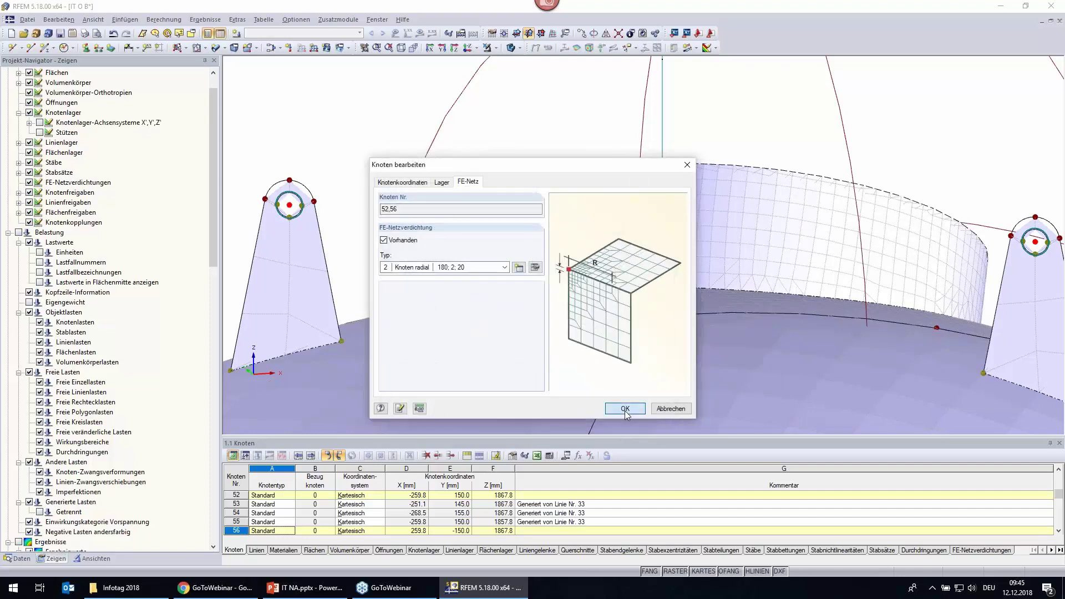
{"action": "left_click", "coordinate": [625, 408]}
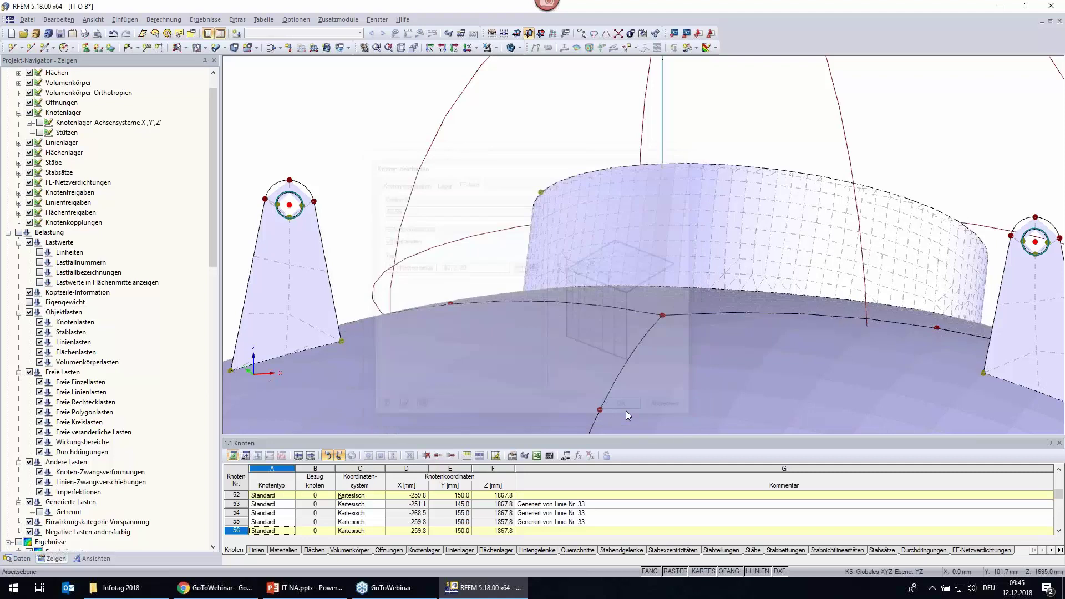
{"action": "scroll", "coordinate": [550, 341], "scroll_direction": "down", "scroll_amount": 3}
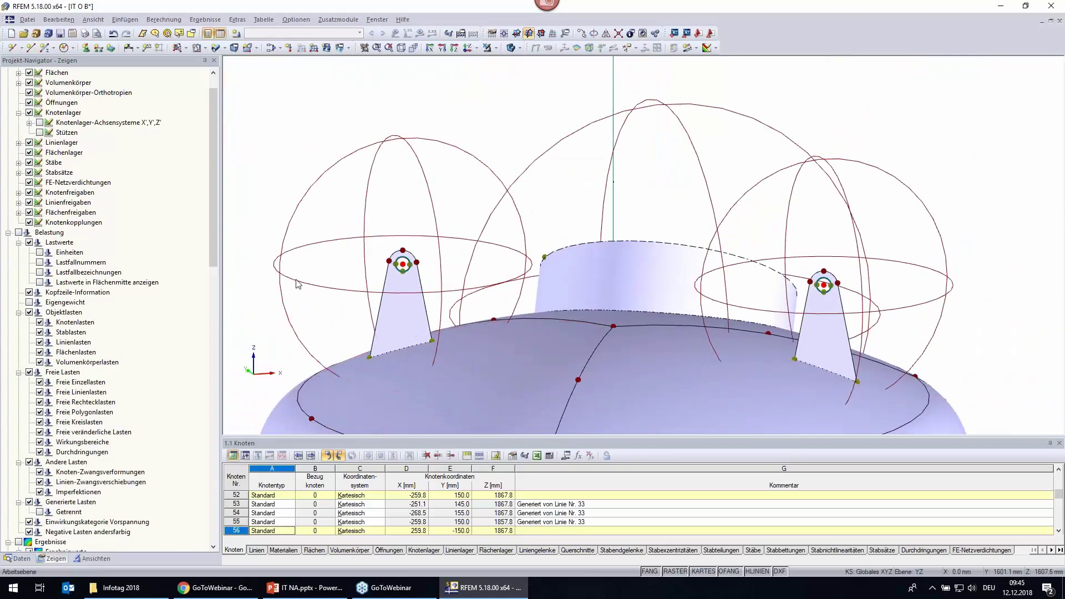
Regenerate the FE mesh and zoom in to inspect the refined mesh around the lug holes.
{"action": "left_click", "coordinate": [164, 20]}
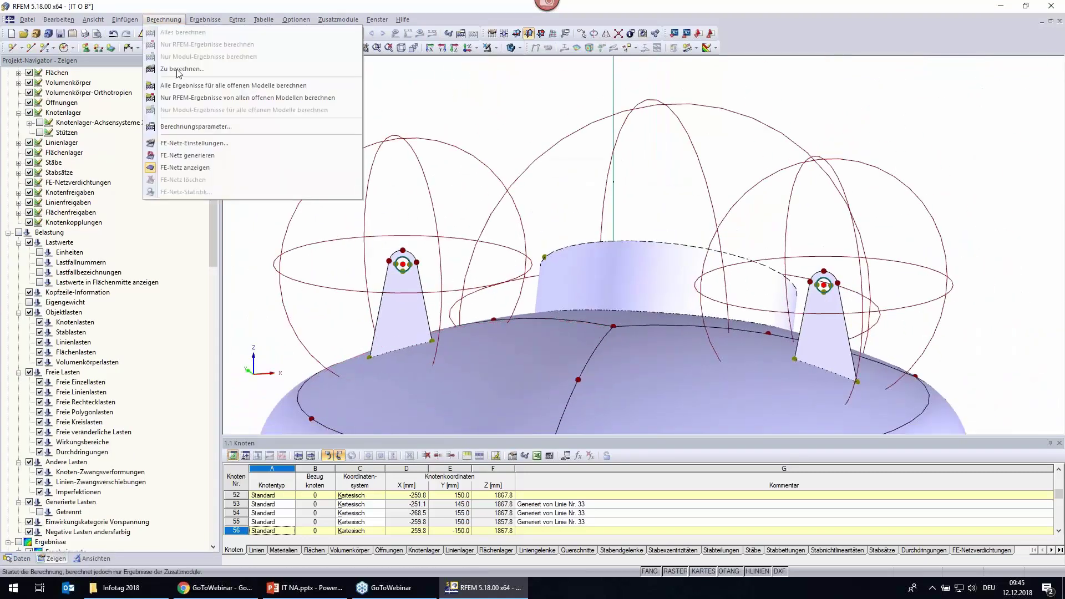
{"action": "left_click", "coordinate": [183, 156]}
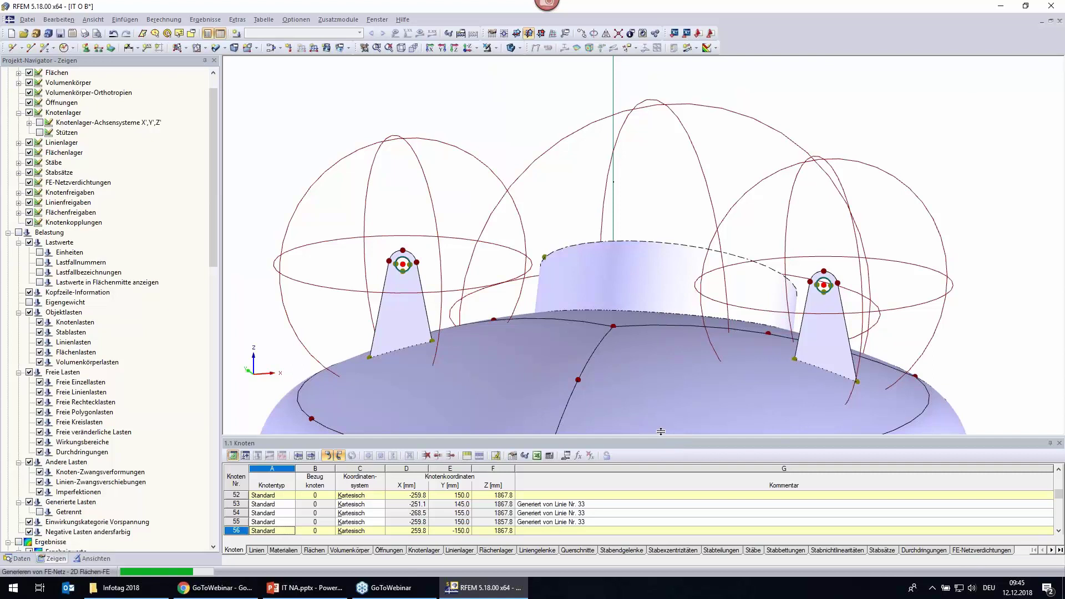
{"action": "scroll", "coordinate": [370, 277], "scroll_direction": "up", "scroll_amount": 3}
{"action": "scroll", "coordinate": [371, 277], "scroll_direction": "up", "scroll_amount": 5}
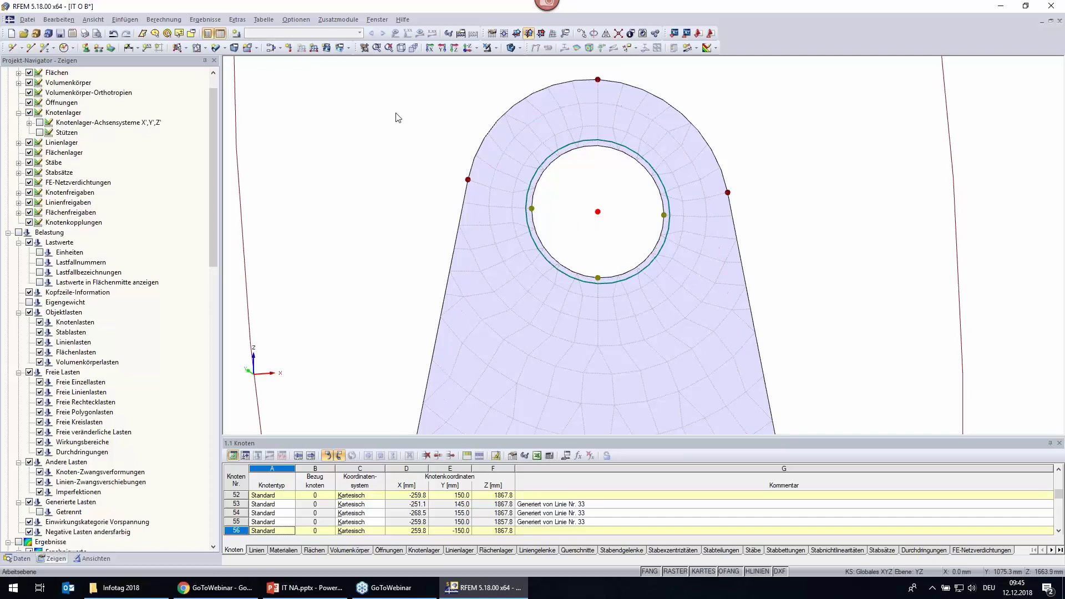
{"action": "scroll", "coordinate": [429, 159], "scroll_direction": "down", "scroll_amount": 2}
{"action": "scroll", "coordinate": [471, 260], "scroll_direction": "down", "scroll_amount": 3}
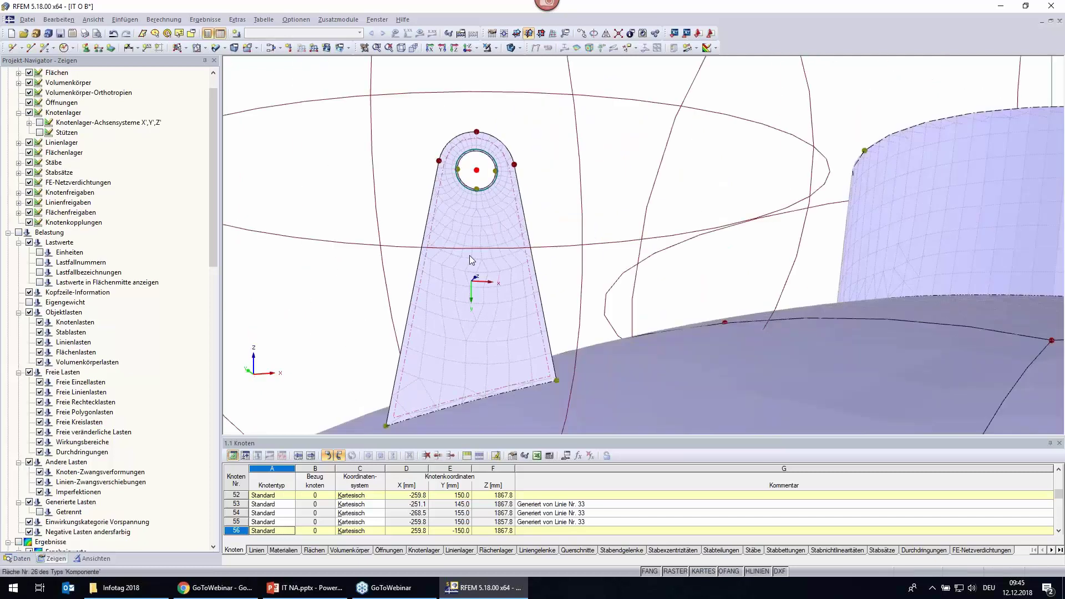
{"action": "scroll", "coordinate": [471, 260], "scroll_direction": "up", "scroll_amount": 2}
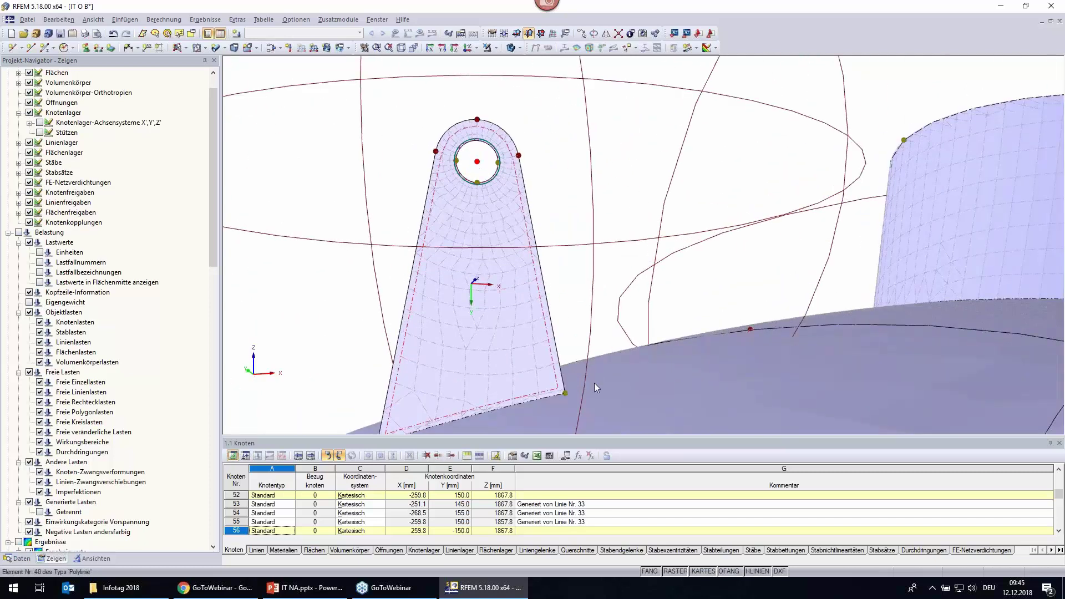
{"action": "scroll", "coordinate": [527, 329], "scroll_direction": "down", "scroll_amount": 1}
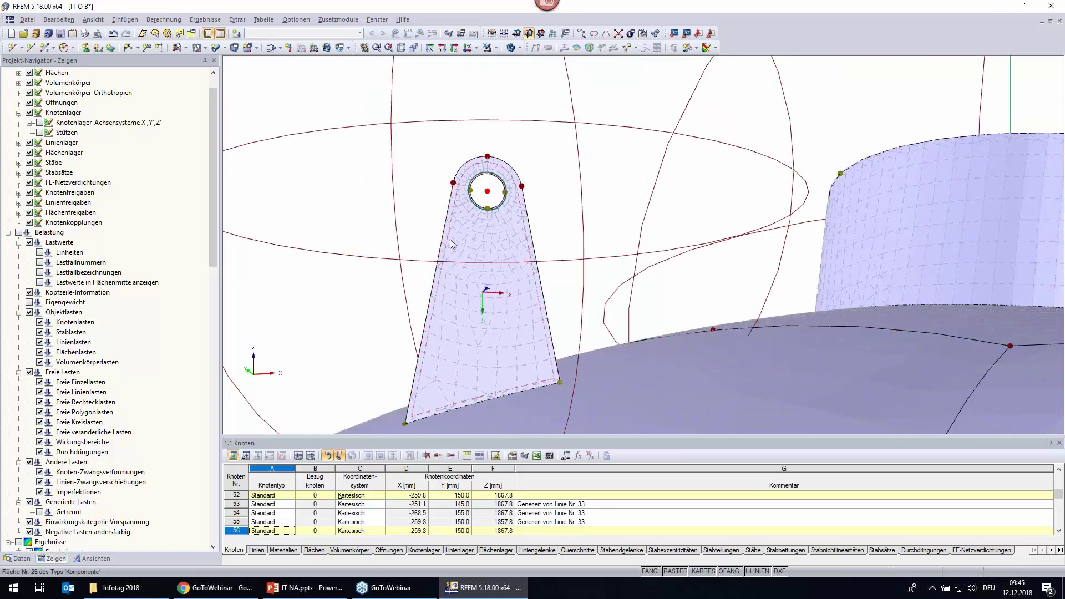
{"action": "scroll", "coordinate": [451, 239], "scroll_direction": "down", "scroll_amount": 2}
{"action": "scroll", "coordinate": [450, 243], "scroll_direction": "down", "scroll_amount": 2}
{"action": "scroll", "coordinate": [716, 277], "scroll_direction": "down", "scroll_amount": 3}
{"action": "scroll", "coordinate": [716, 310], "scroll_direction": "down", "scroll_amount": 2}
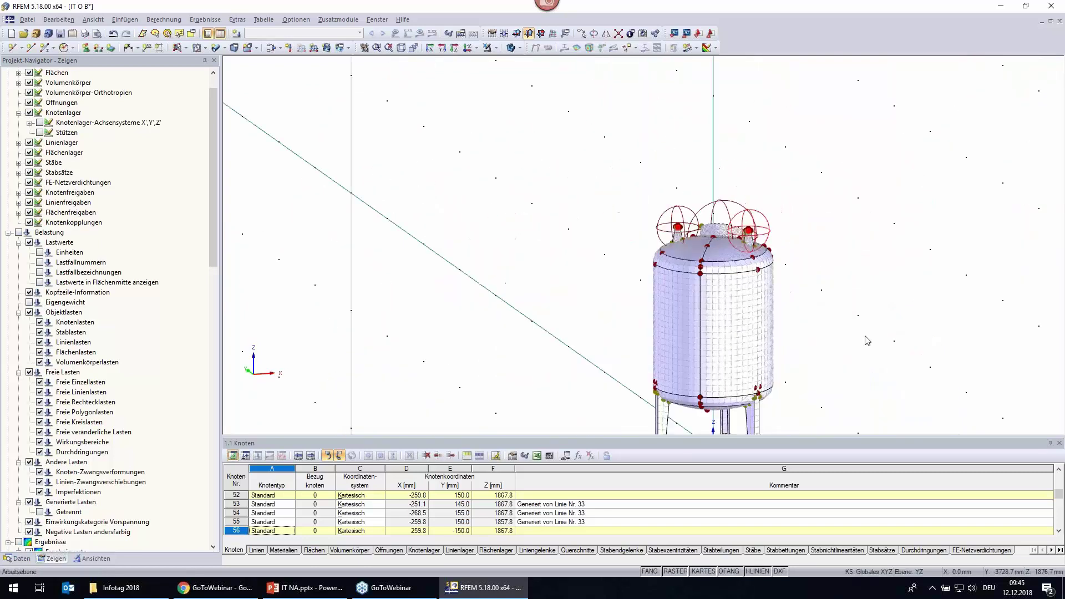
{"action": "scroll", "coordinate": [800, 263], "scroll_direction": "up", "scroll_amount": 1}
{"action": "scroll", "coordinate": [780, 288], "scroll_direction": "up", "scroll_amount": 1}
{"action": "scroll", "coordinate": [610, 222], "scroll_direction": "up", "scroll_amount": 1}
{"action": "scroll", "coordinate": [449, 150], "scroll_direction": "up", "scroll_amount": 1}
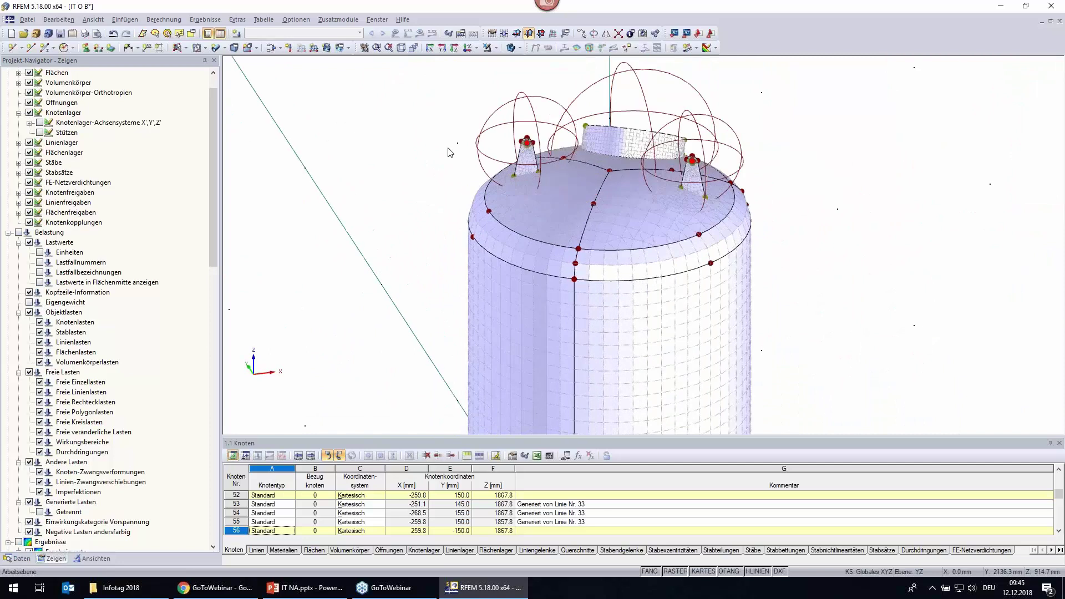
{"action": "scroll", "coordinate": [569, 185], "scroll_direction": "up", "scroll_amount": 2}
{"action": "scroll", "coordinate": [569, 184], "scroll_direction": "up", "scroll_amount": 2}
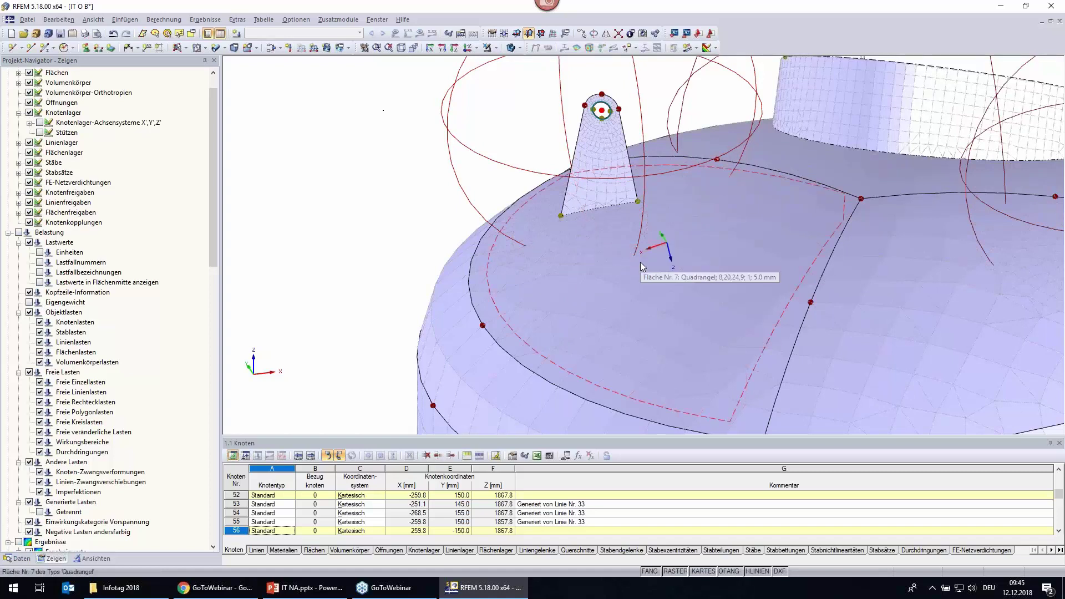
{"action": "scroll", "coordinate": [640, 266], "scroll_direction": "down", "scroll_amount": 5}
{"action": "scroll", "coordinate": [650, 261], "scroll_direction": "down", "scroll_amount": 2}
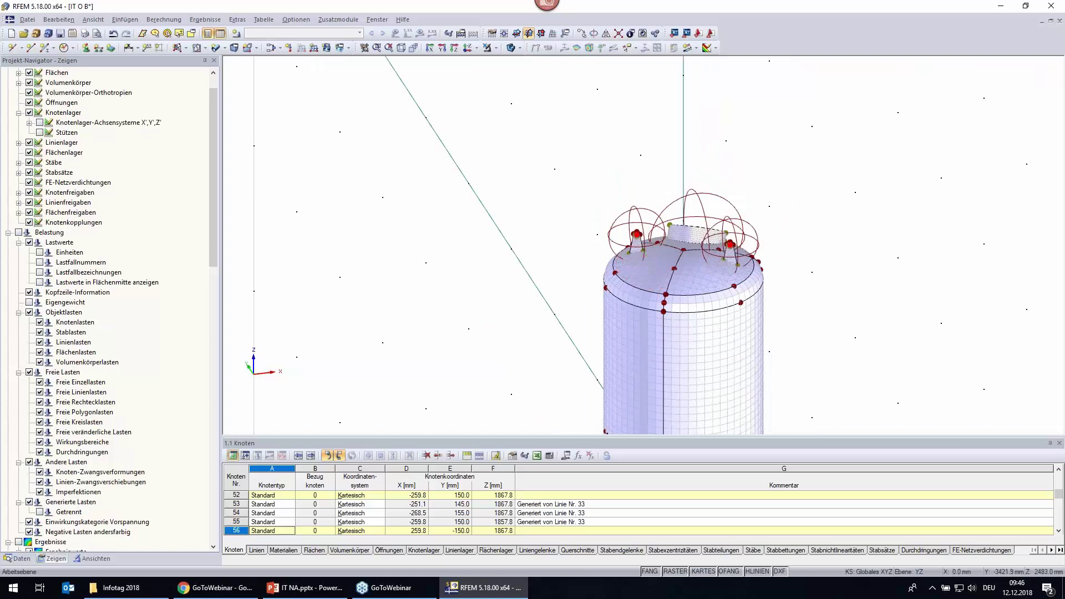
Orbit to the support legs and window-select all three legs with their bases.
{"action": "mouse_move", "coordinate": [806, 286]}
{"action": "middle_mouse_down", "text": "ctrl"}
{"action": "mouse_move", "coordinate": [770, 222]}
{"action": "mouse_move", "coordinate": [851, 309]}
{"action": "mouse_move", "coordinate": [688, 363]}
{"action": "middle_mouse_up", "text": "ctrl"}
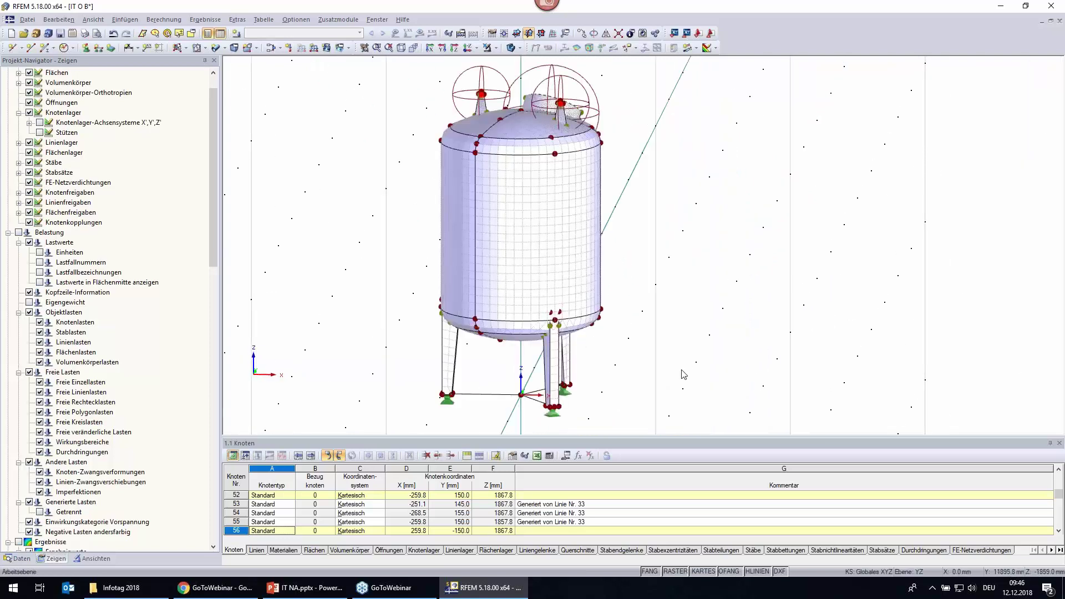
{"action": "scroll", "coordinate": [685, 382], "scroll_direction": "up", "scroll_amount": 1}
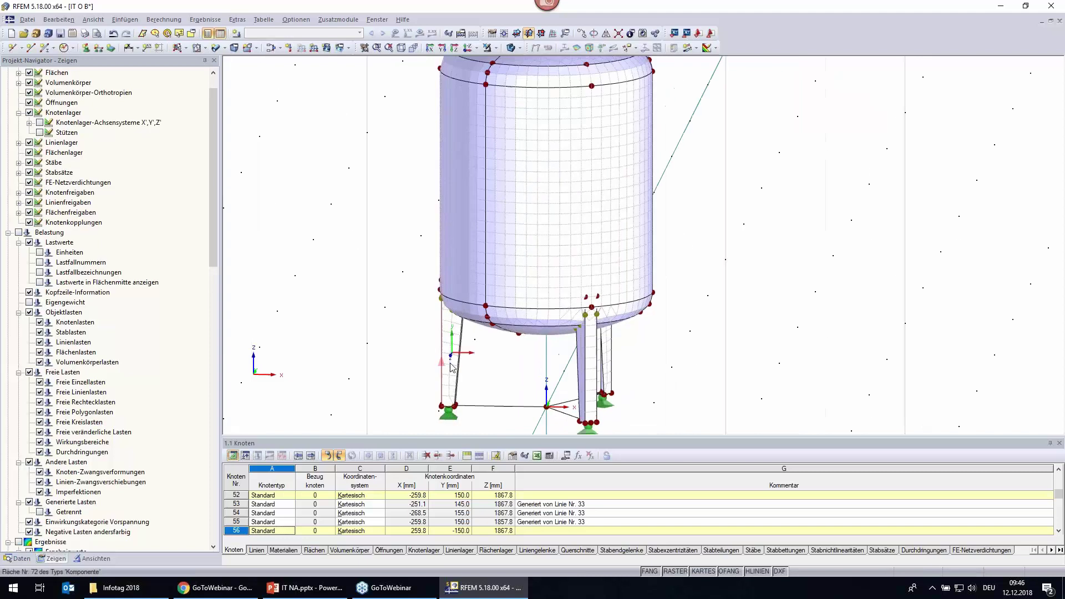
{"action": "scroll", "coordinate": [681, 400], "scroll_direction": "up", "scroll_amount": 1}
{"action": "scroll", "coordinate": [674, 427], "scroll_direction": "up", "scroll_amount": 1}
{"action": "scroll", "coordinate": [673, 427], "scroll_direction": "up", "scroll_amount": 1}
{"action": "scroll", "coordinate": [662, 399], "scroll_direction": "up", "scroll_amount": 1}
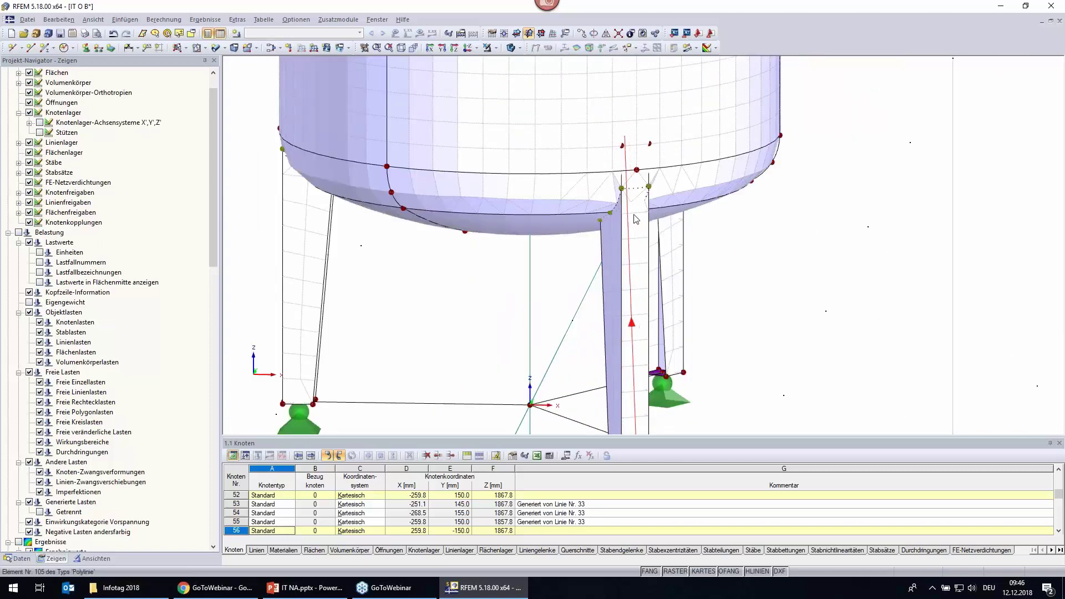
{"action": "scroll", "coordinate": [638, 344], "scroll_direction": "down", "scroll_amount": 1}
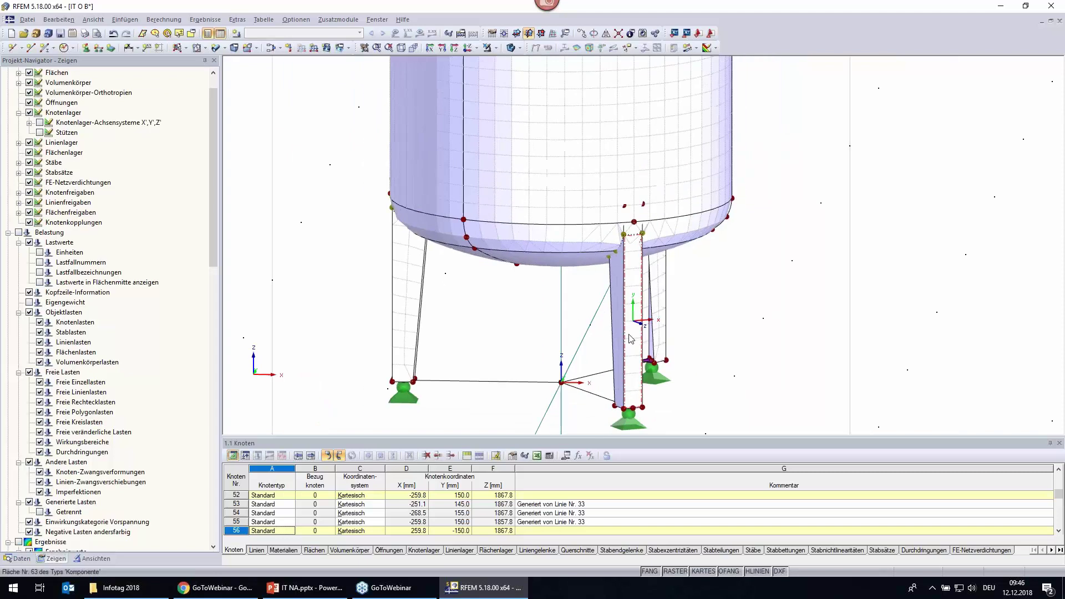
{"action": "scroll", "coordinate": [646, 366], "scroll_direction": "up", "scroll_amount": 1}
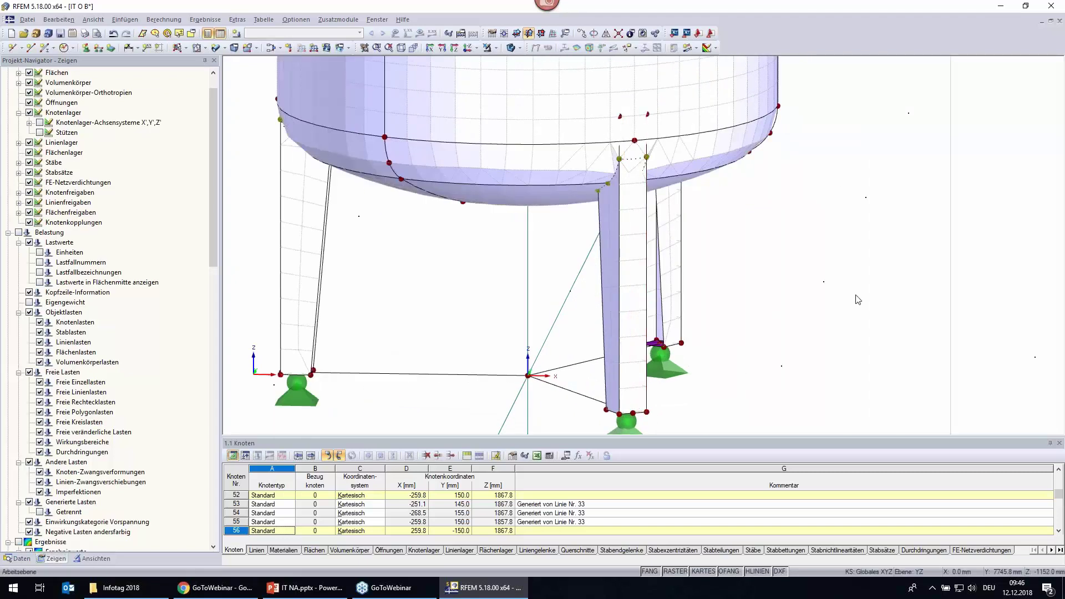
{"action": "scroll", "coordinate": [858, 300], "scroll_direction": "down", "scroll_amount": 2}
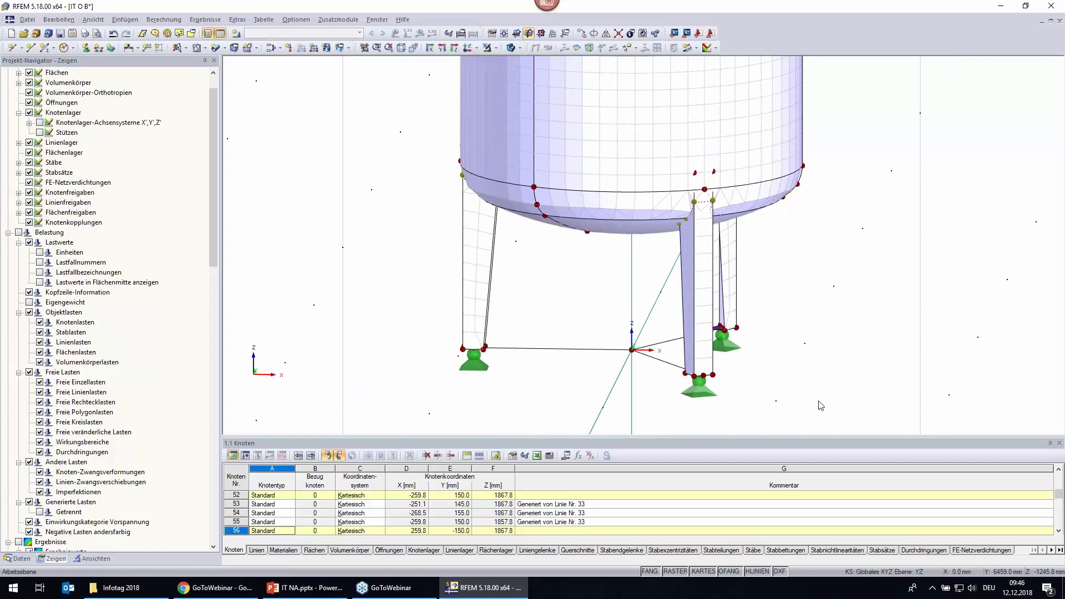
{"action": "mouse_move", "coordinate": [821, 406]}
{"action": "middle_mouse_down", "text": "ctrl"}
{"action": "mouse_move", "coordinate": [834, 385]}
{"action": "mouse_move", "coordinate": [843, 390]}
{"action": "middle_mouse_up", "text": "ctrl"}
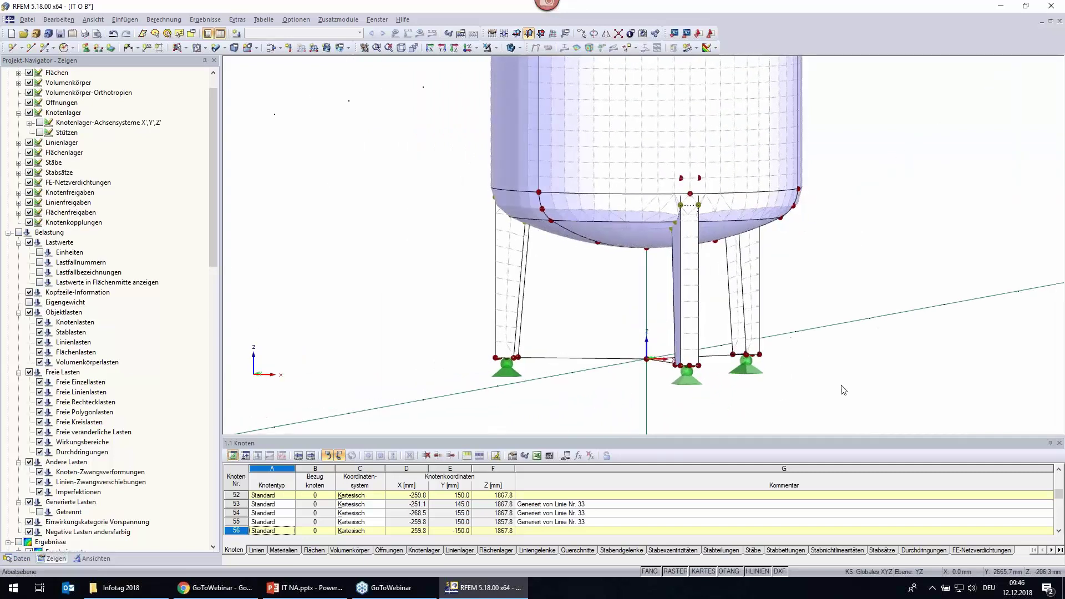
{"action": "left_click_drag", "start_coordinate": [843, 390], "coordinate": [500, 271]}
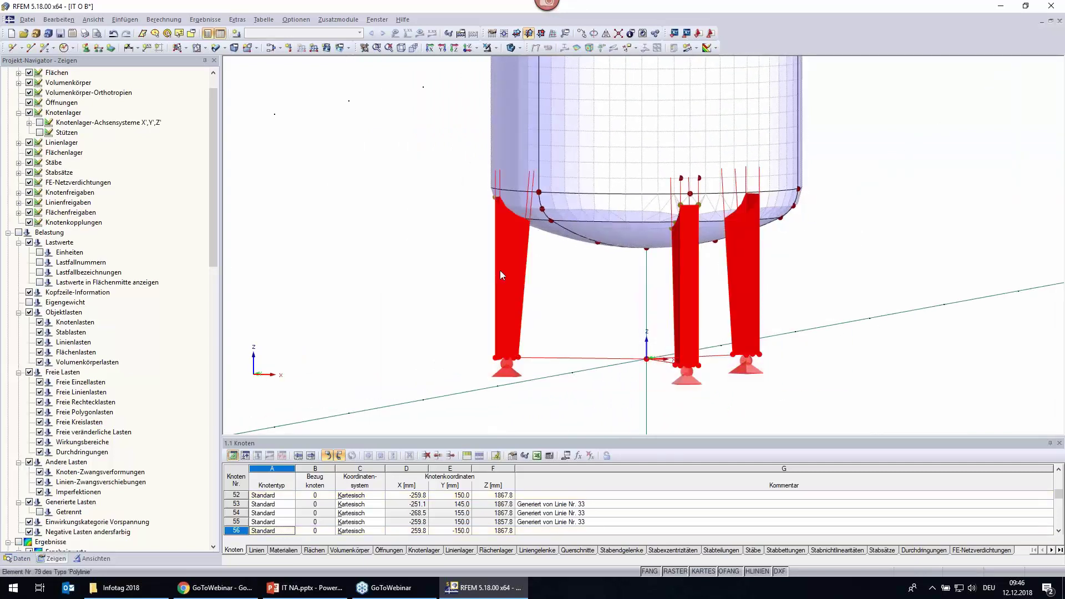
Assign the selected leg surfaces a new surface mesh refinement with 10 mm target FE length.
{"action": "right_click", "coordinate": [500, 270]}
{"action": "mouse_move", "coordinate": [566, 278]}
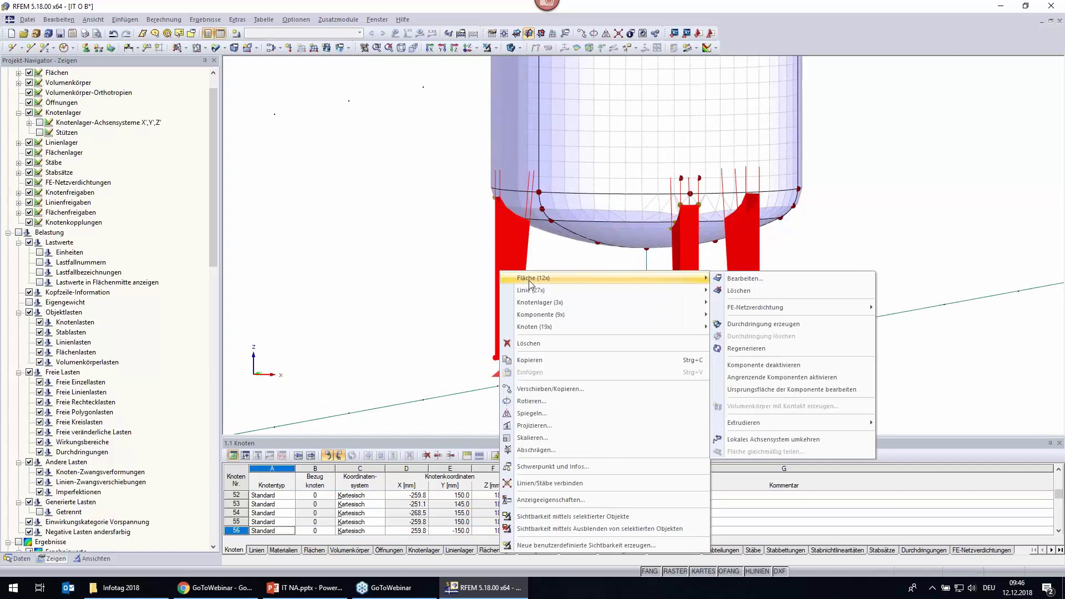
{"action": "left_click", "coordinate": [740, 278]}
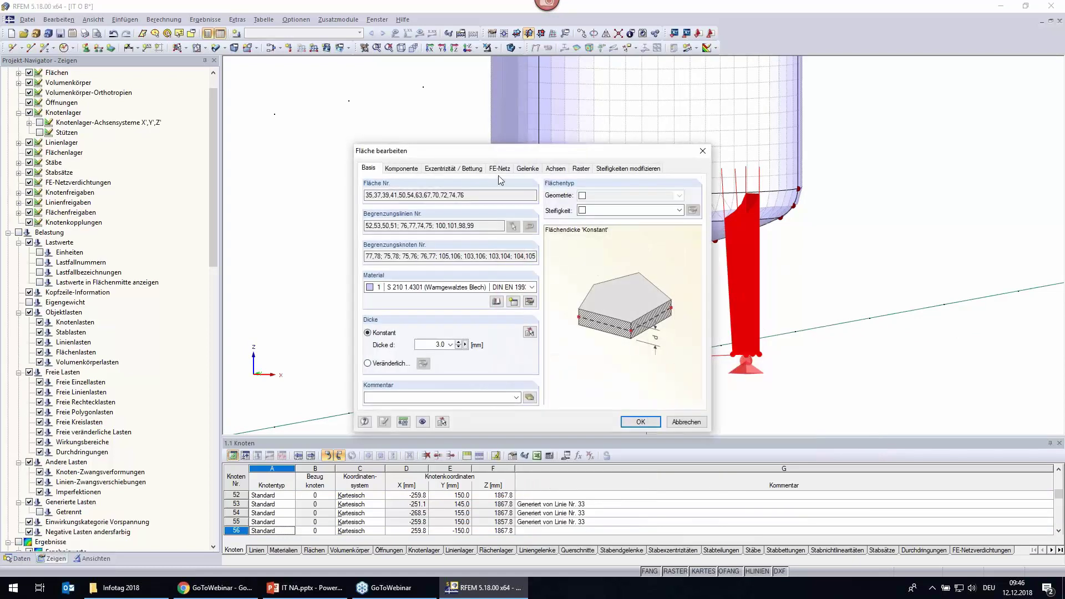
{"action": "left_click", "coordinate": [499, 169]}
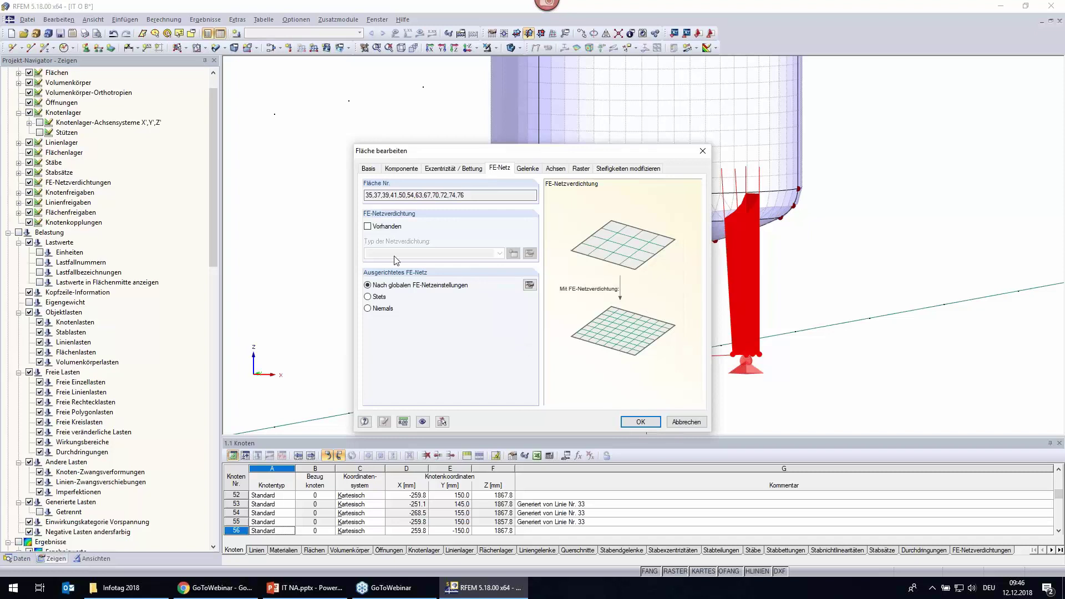
{"action": "left_click", "coordinate": [383, 229]}
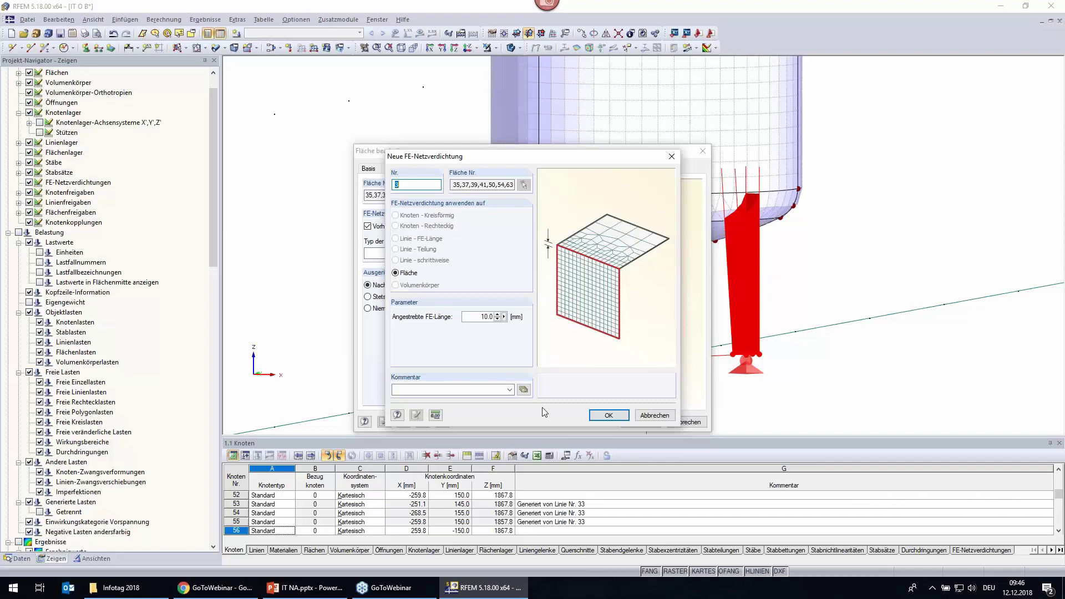
{"action": "left_click", "coordinate": [605, 419]}
{"action": "left_click", "coordinate": [606, 420]}
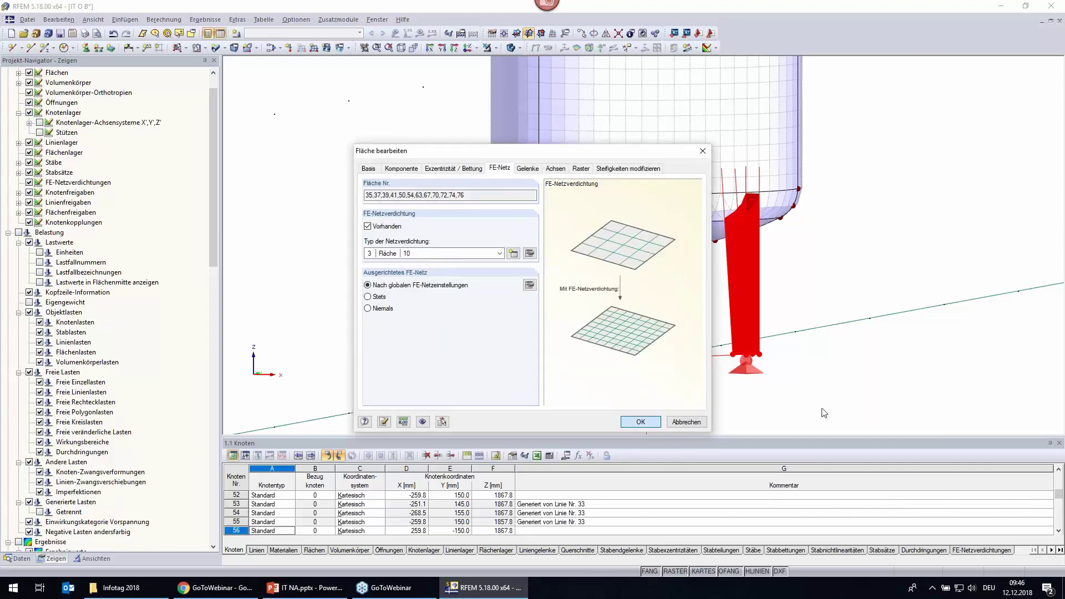
{"action": "key", "text": "Return"}
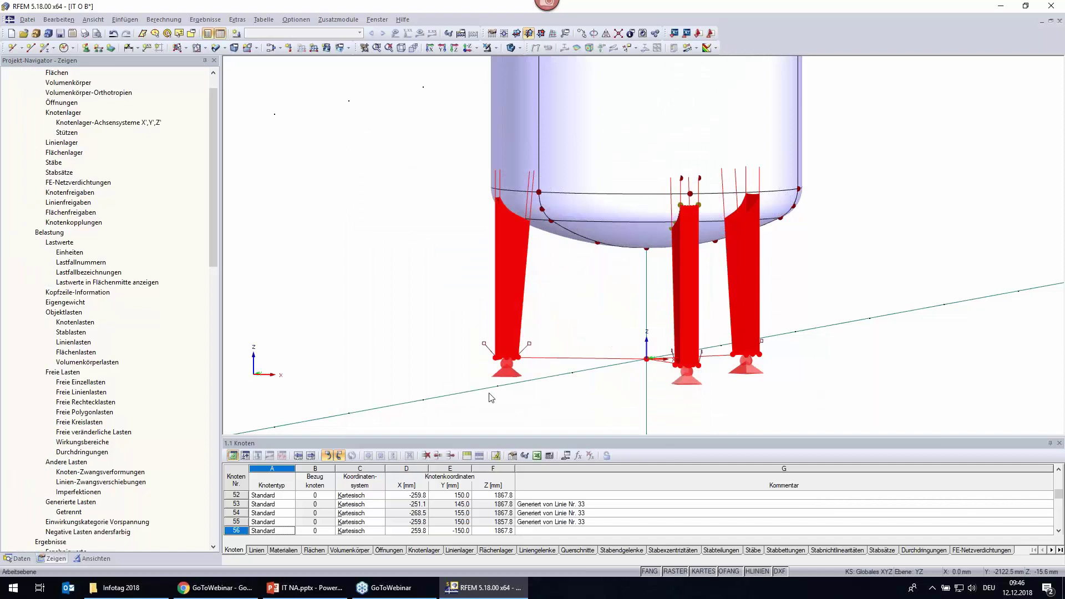
Regenerate the FE mesh and rotate, zoom and pan to inspect the finer 10 mm leg mesh.
{"action": "scroll", "coordinate": [501, 345], "scroll_direction": "up", "scroll_amount": 3}
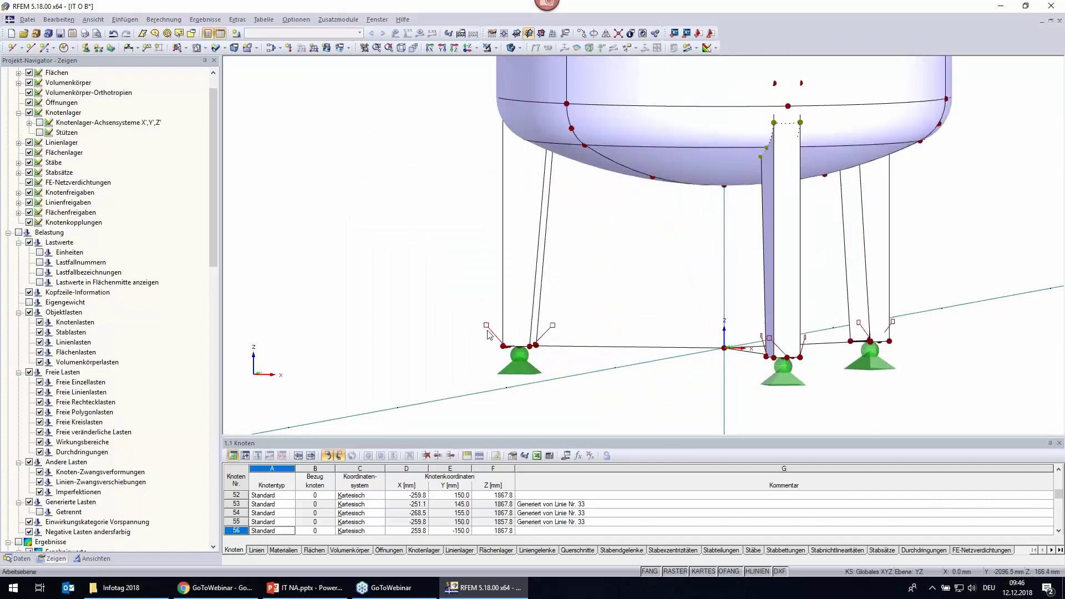
{"action": "left_click", "coordinate": [161, 21]}
{"action": "left_click", "coordinate": [183, 157]}
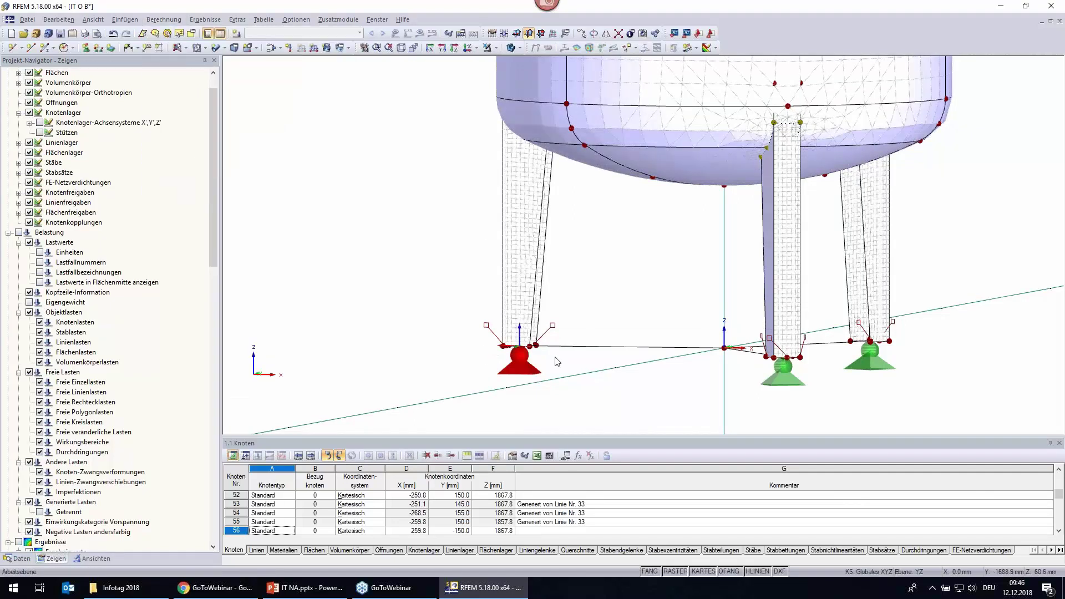
{"action": "middle_click_drag", "start_coordinate": [709, 221], "coordinate": [682, 238], "text": "ctrl"}
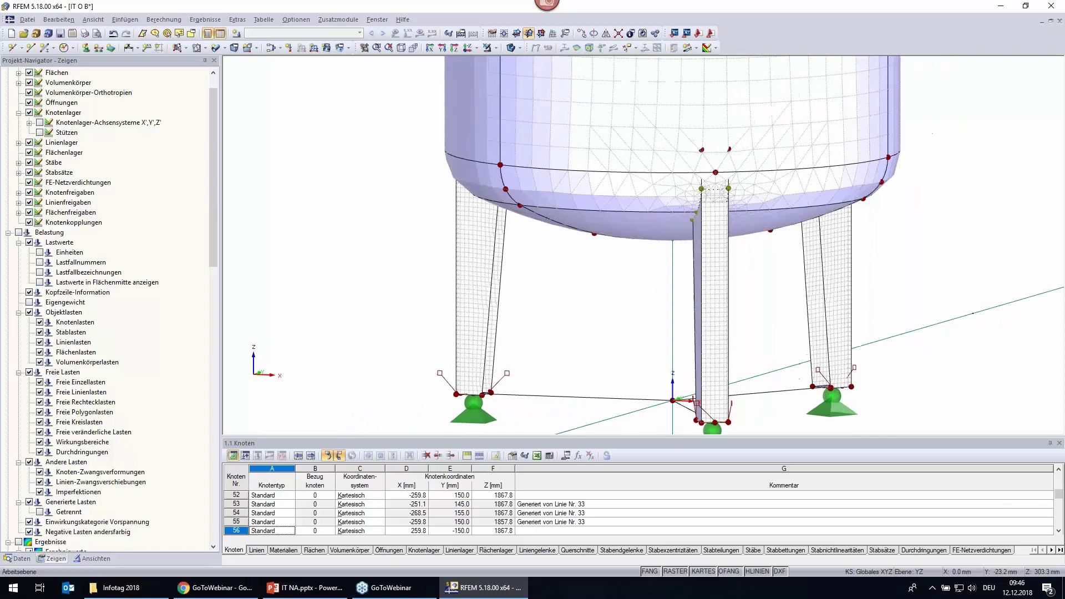
{"action": "scroll", "coordinate": [690, 219], "scroll_direction": "up", "scroll_amount": 2}
{"action": "scroll", "coordinate": [691, 220], "scroll_direction": "up", "scroll_amount": 1}
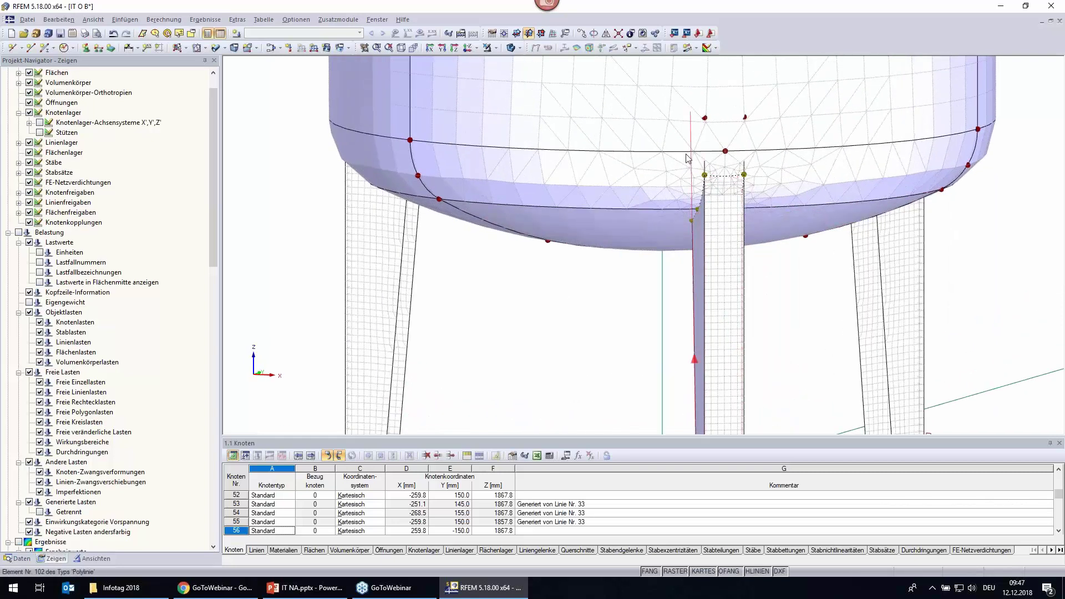
{"action": "scroll", "coordinate": [772, 359], "scroll_direction": "down", "scroll_amount": 1}
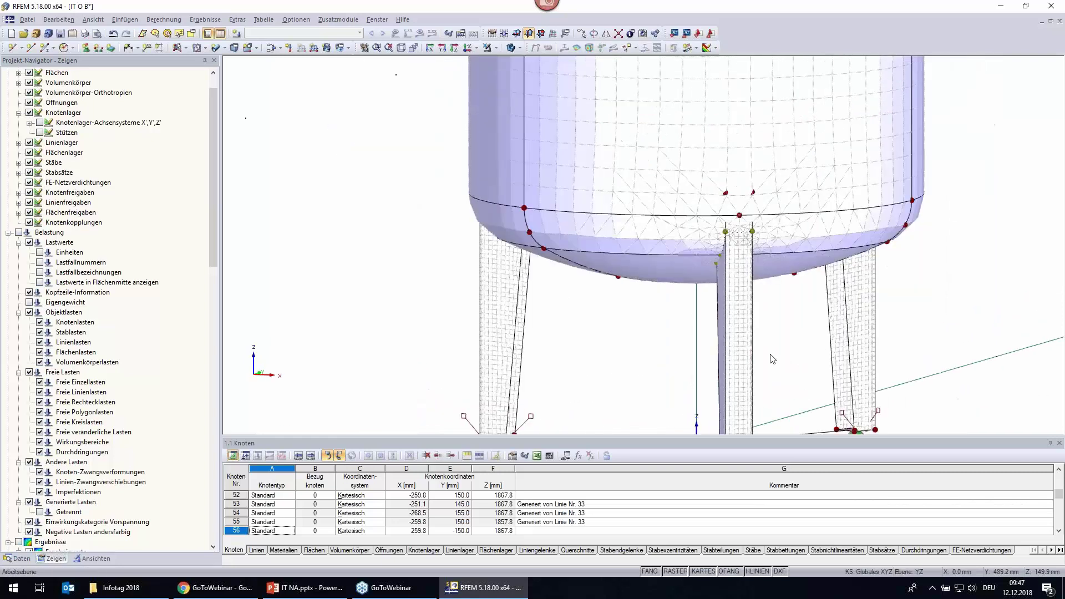
{"action": "scroll", "coordinate": [772, 359], "scroll_direction": "down", "scroll_amount": 2}
{"action": "middle_click_drag", "start_coordinate": [772, 359], "coordinate": [597, 386]}
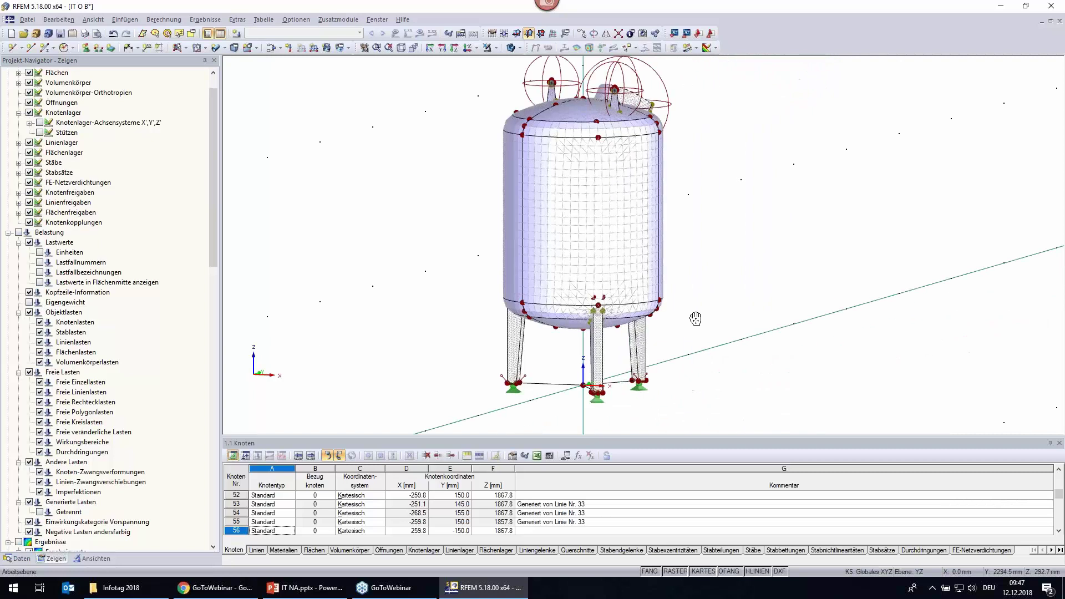
Close the nodes table, hide the FE mesh refinement markers, and save the model.
{"action": "left_click", "coordinate": [1060, 443]}
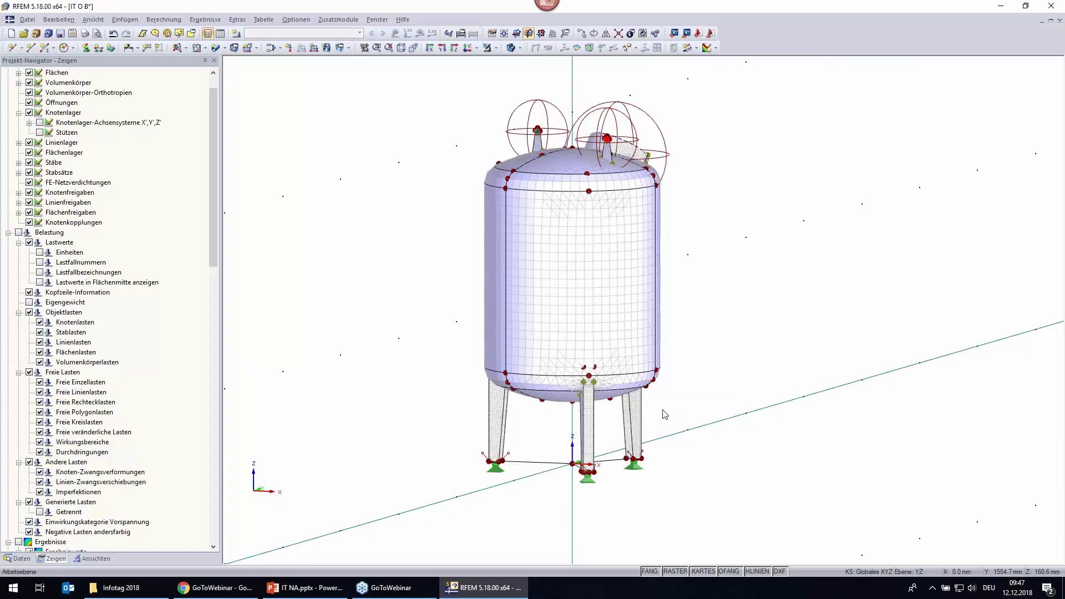
{"action": "right_click", "coordinate": [37, 215]}
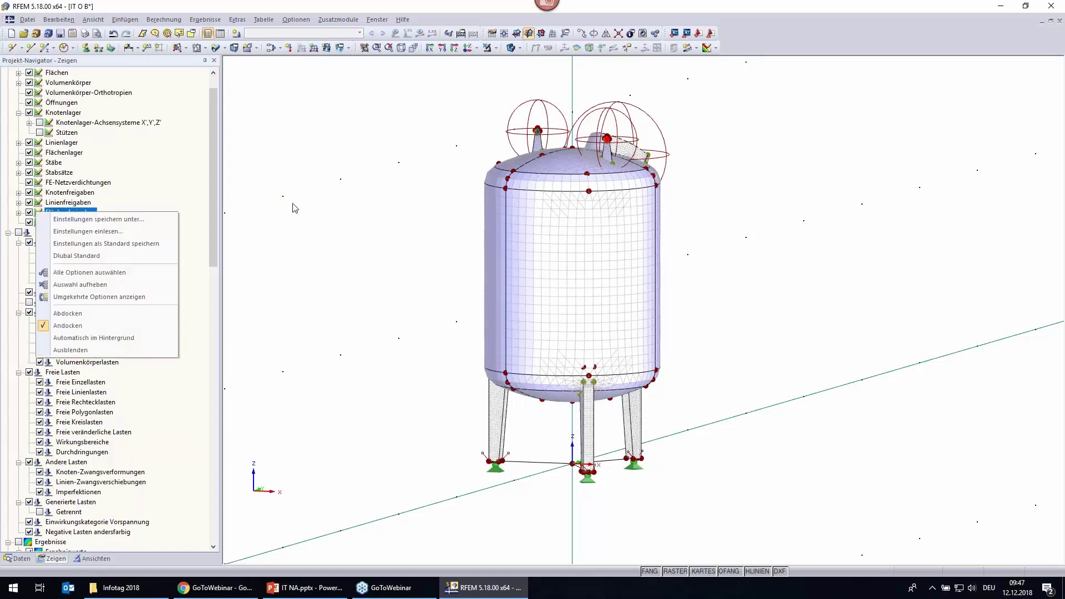
{"action": "key", "text": "Escape"}
{"action": "left_click", "coordinate": [29, 182]}
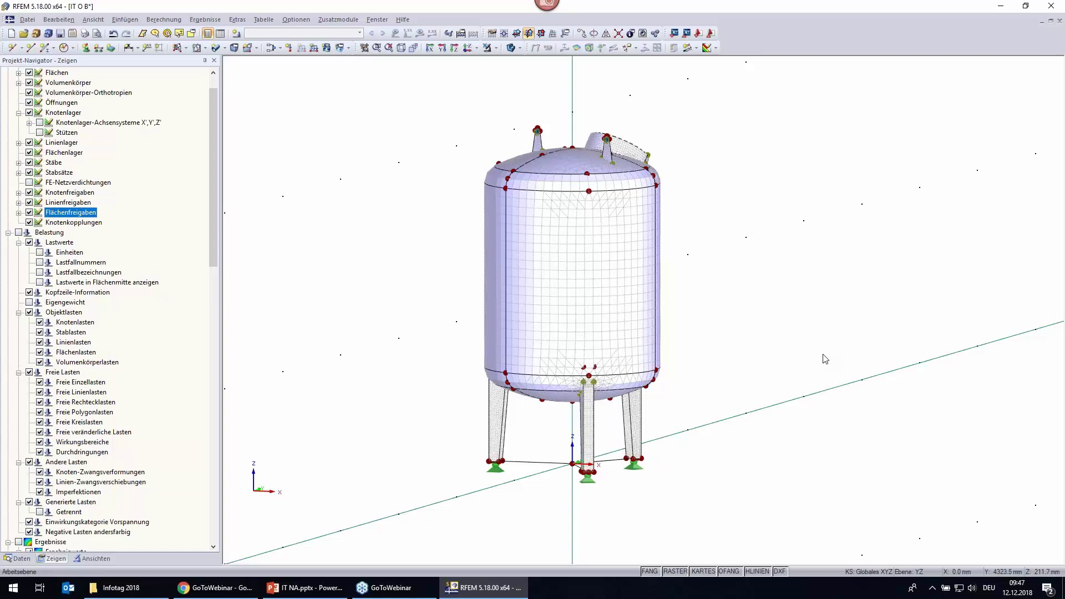
{"action": "left_click", "coordinate": [60, 32]}
Name load case LF1 'Eigengewicht' and confirm the load case settings.
{"action": "left_click", "coordinate": [251, 47]}
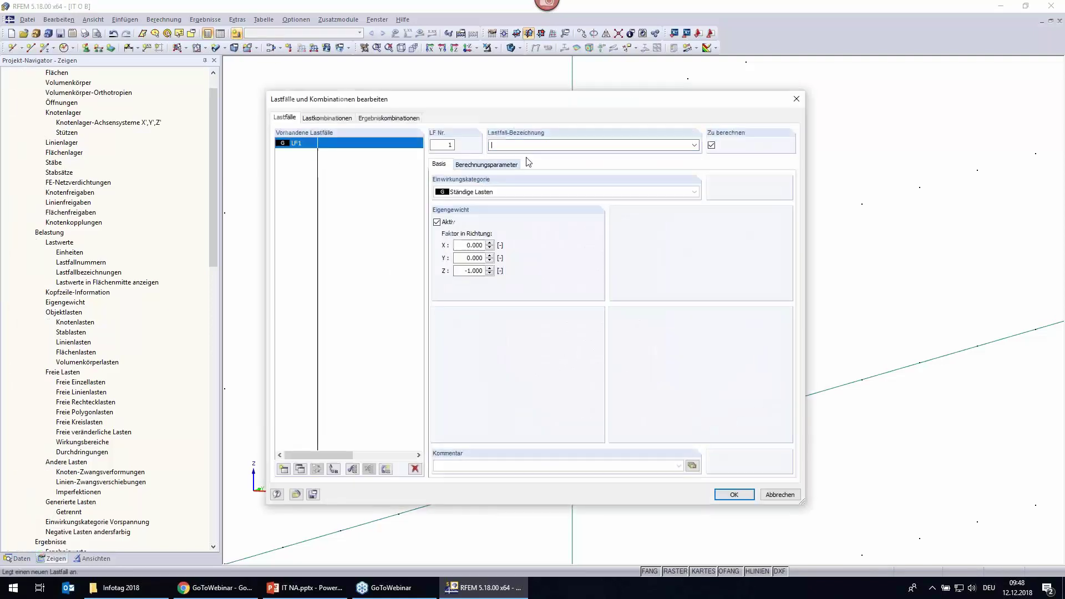
{"action": "type", "text": "E"}
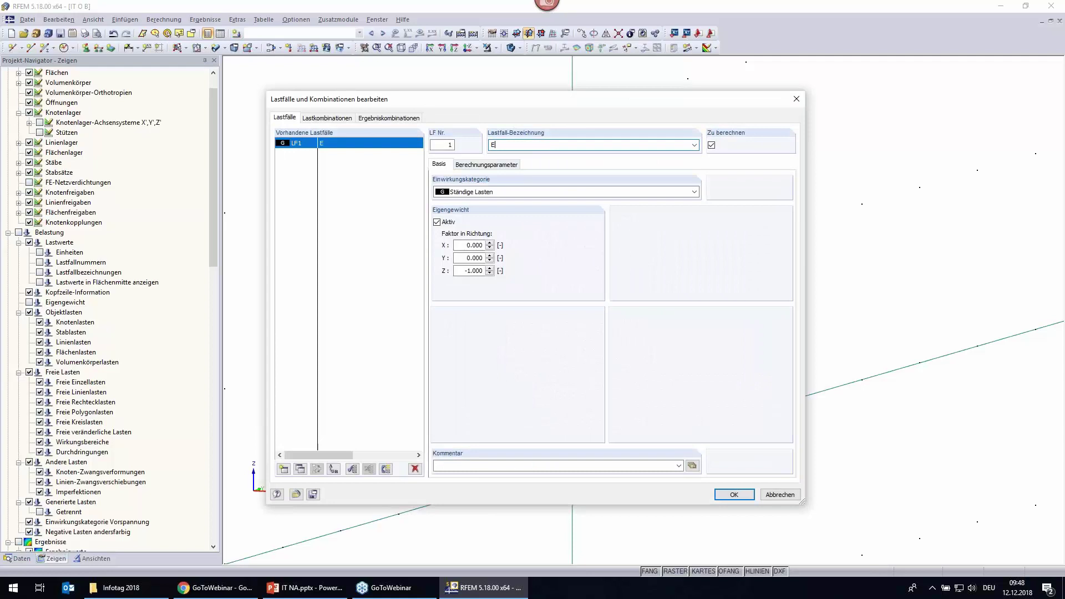
{"action": "type", "text": "igengewis"}
{"action": "type", "text": "cht"}
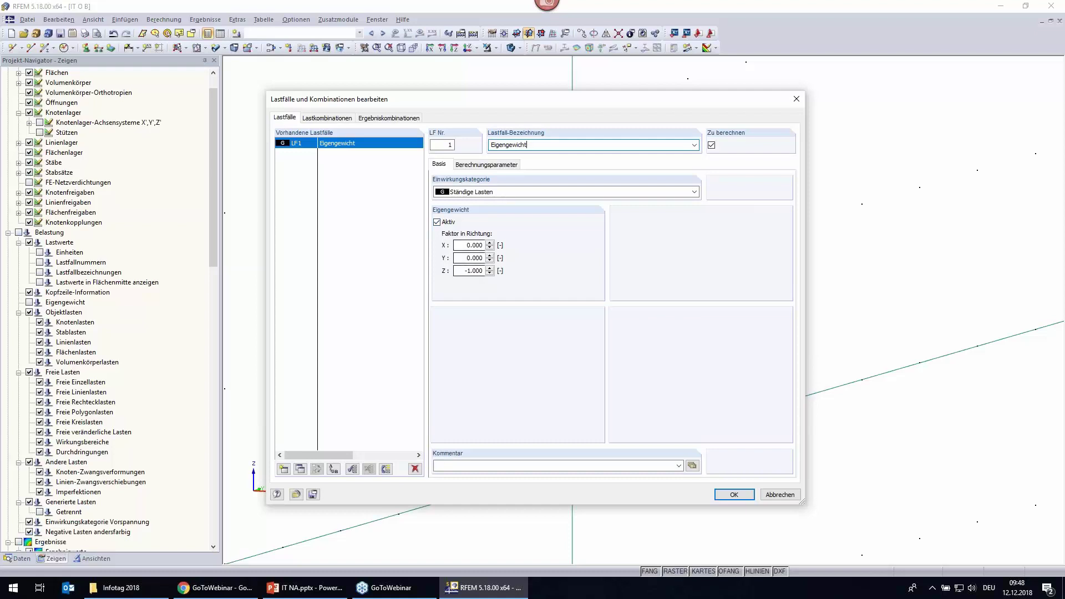
{"action": "left_click_drag", "start_coordinate": [680, 100], "coordinate": [1032, 72]}
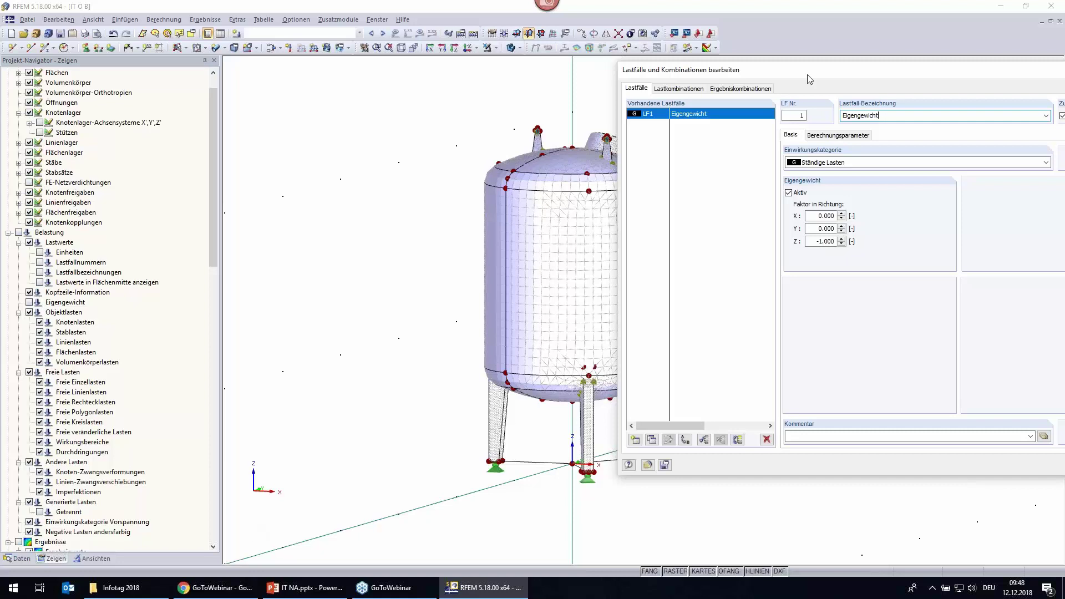
{"action": "left_click_drag", "start_coordinate": [811, 77], "coordinate": [469, 78]}
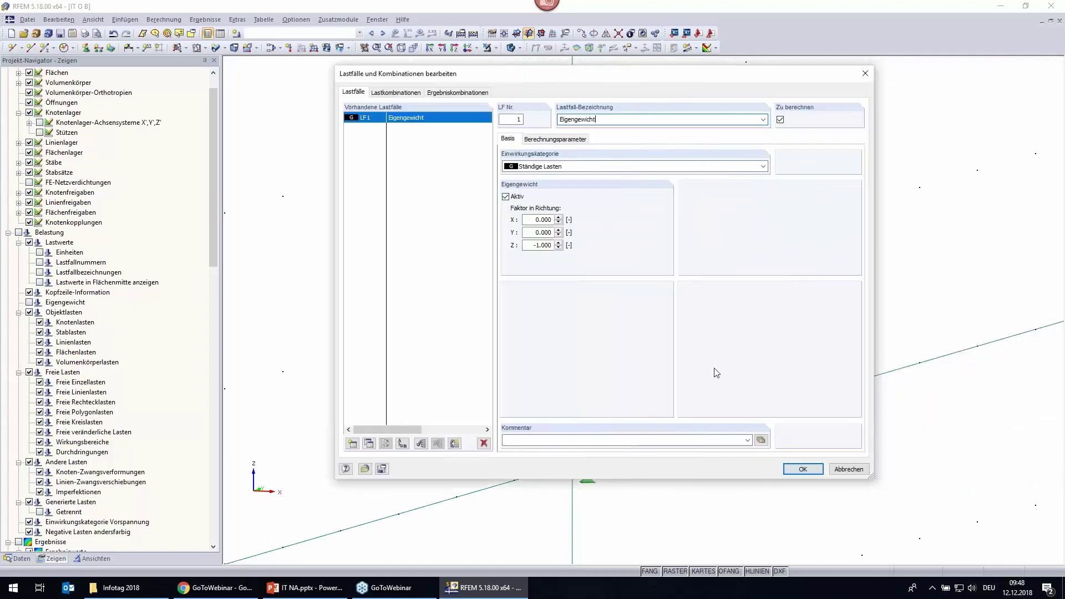
{"action": "left_click", "coordinate": [815, 471]}
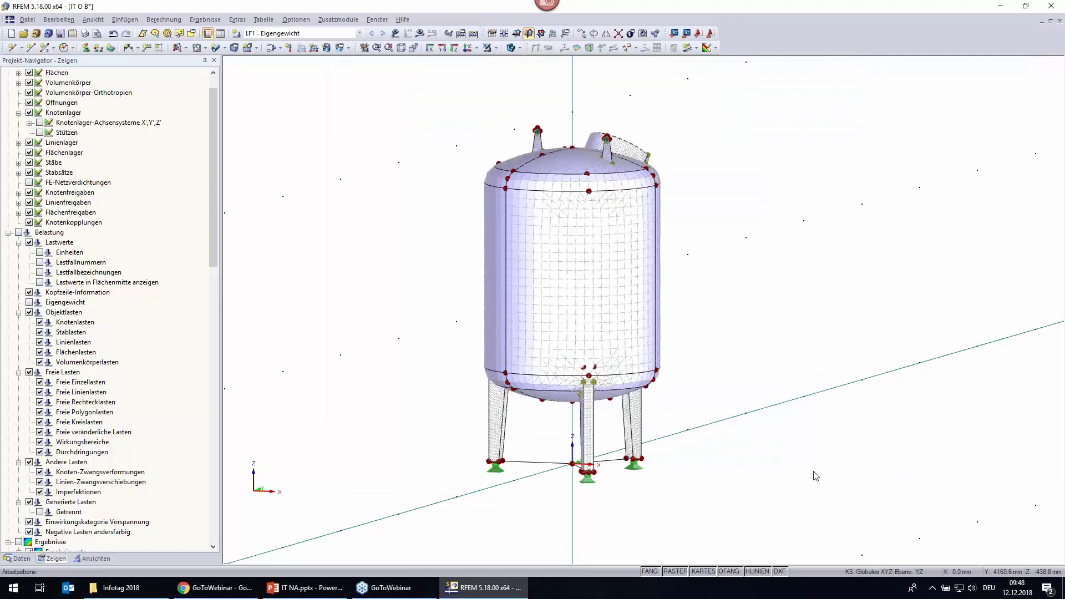
Calculate LF1 and display global deformations with the support reactions under the legs.
{"action": "left_click", "coordinate": [420, 33]}
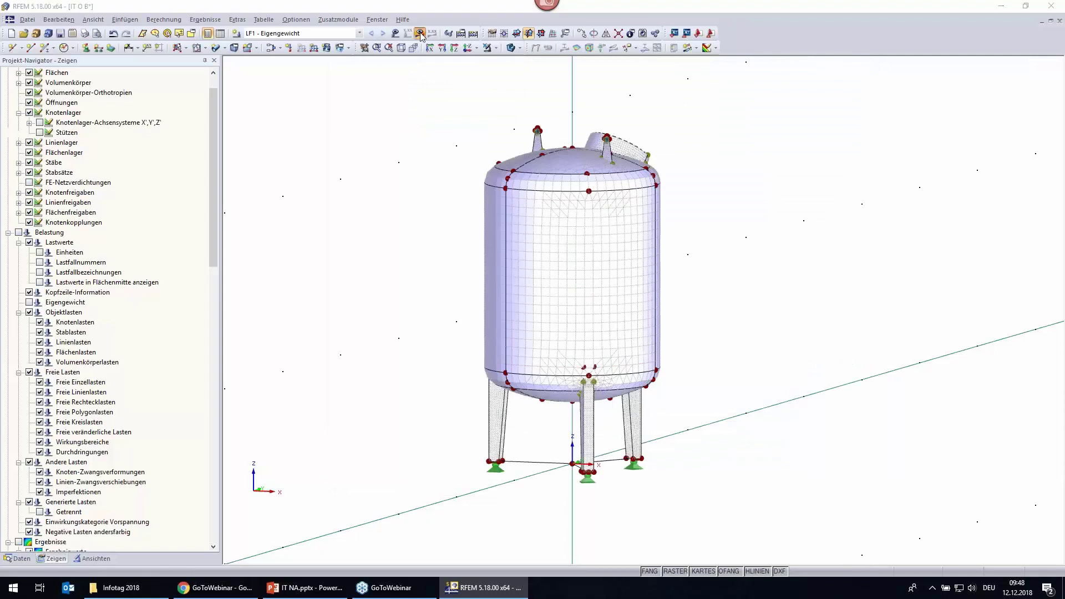
{"action": "left_click", "coordinate": [512, 311]}
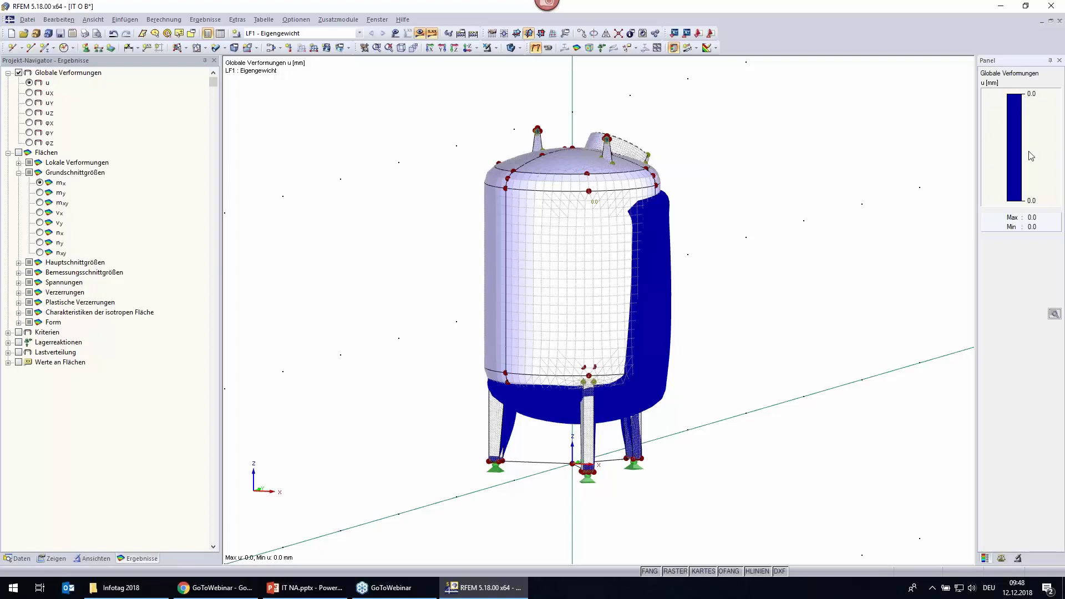
{"action": "mouse_move", "coordinate": [797, 332]}
{"action": "middle_mouse_down", "text": "ctrl"}
{"action": "mouse_move", "coordinate": [538, 342]}
{"action": "mouse_move", "coordinate": [626, 128]}
{"action": "middle_mouse_up", "text": "ctrl"}
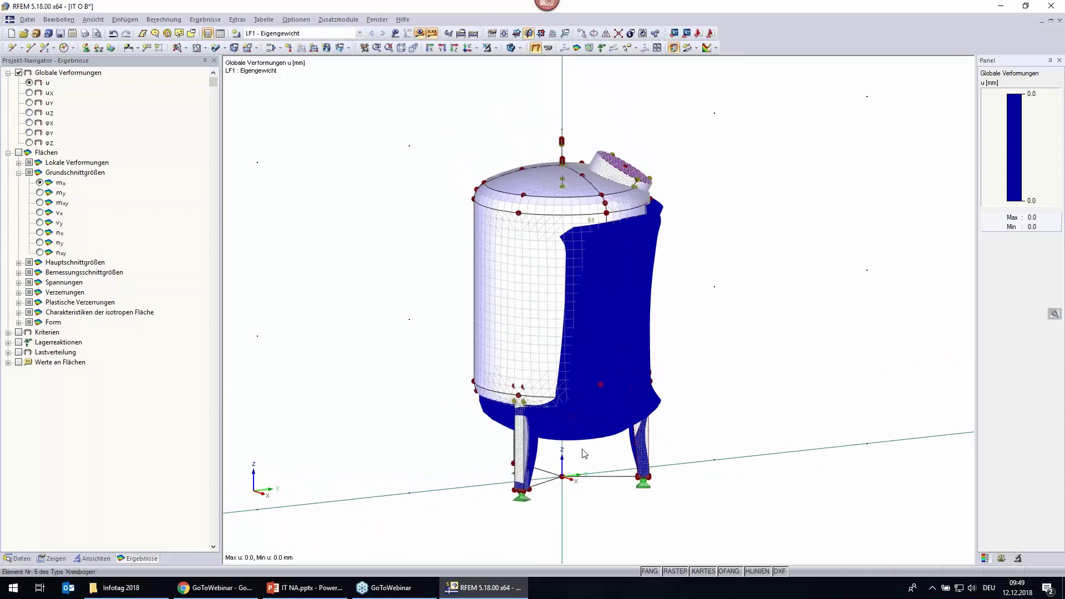
{"action": "left_click", "coordinate": [601, 48]}
{"action": "middle_click_drag", "start_coordinate": [750, 388], "coordinate": [751, 221]}
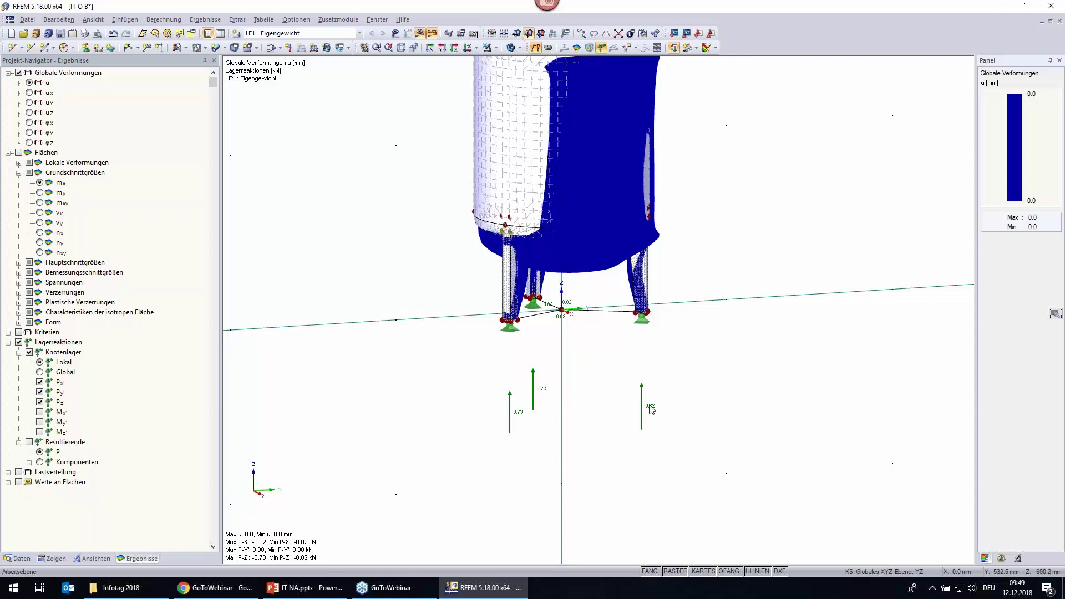
{"action": "scroll", "coordinate": [653, 417], "scroll_direction": "down", "scroll_amount": 1}
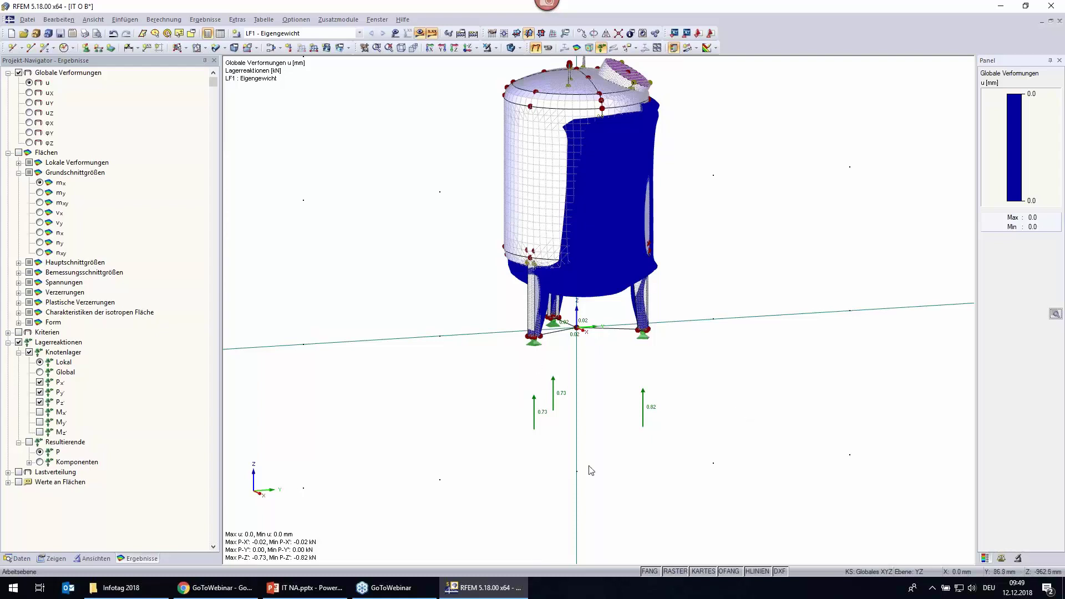
Show the 4.0 results summary and compare total Z load with Z support forces, both −2.29 kN.
{"action": "left_click", "coordinate": [221, 34]}
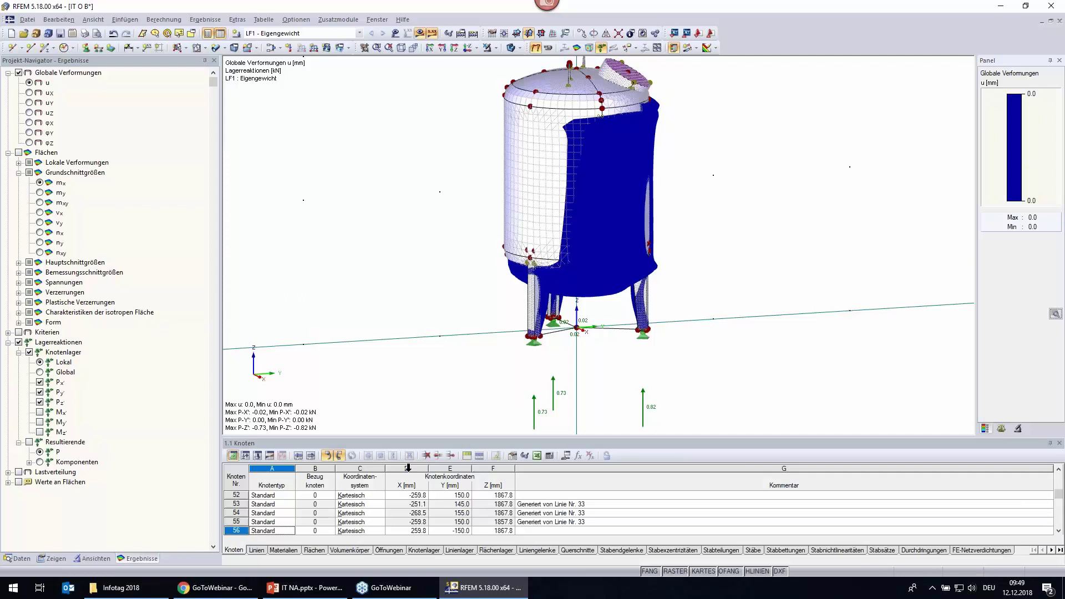
{"action": "left_click", "coordinate": [270, 455]}
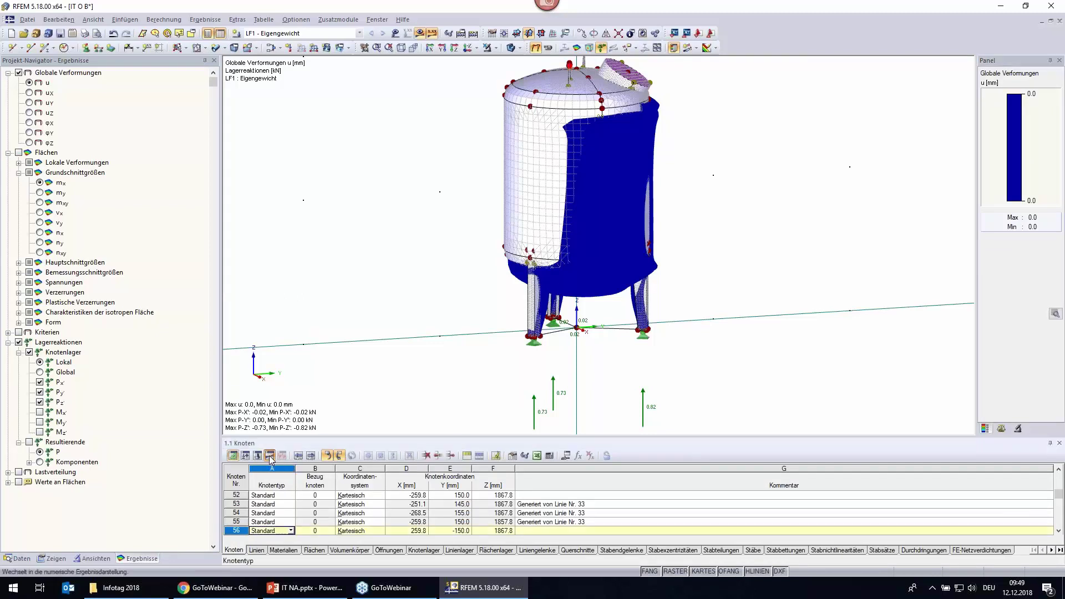
{"action": "left_click_drag", "start_coordinate": [418, 438], "coordinate": [419, 356]}
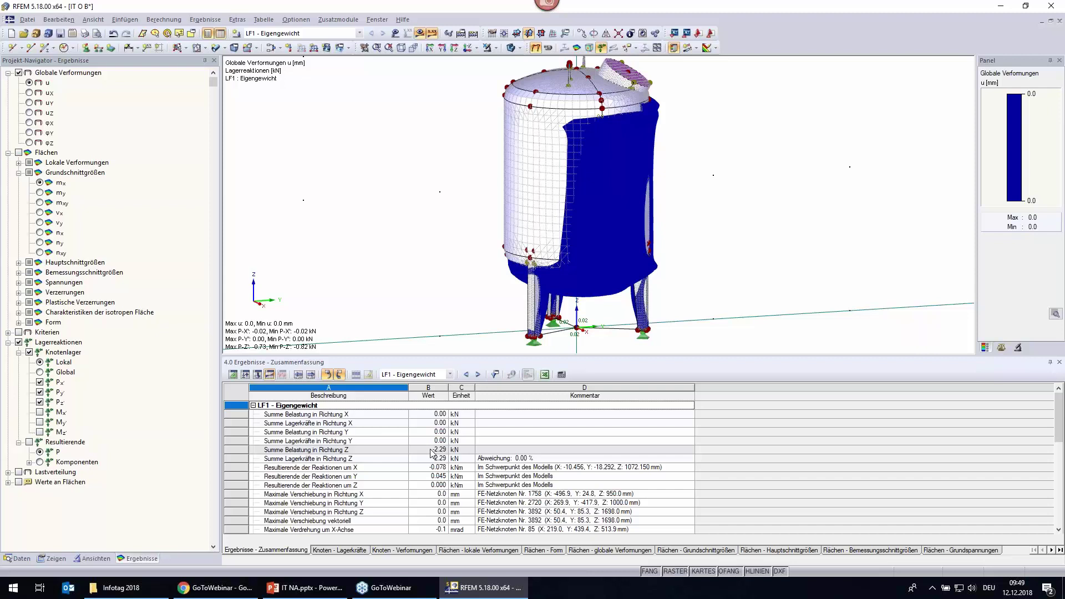
{"action": "left_click_drag", "start_coordinate": [431, 450], "coordinate": [468, 465]}
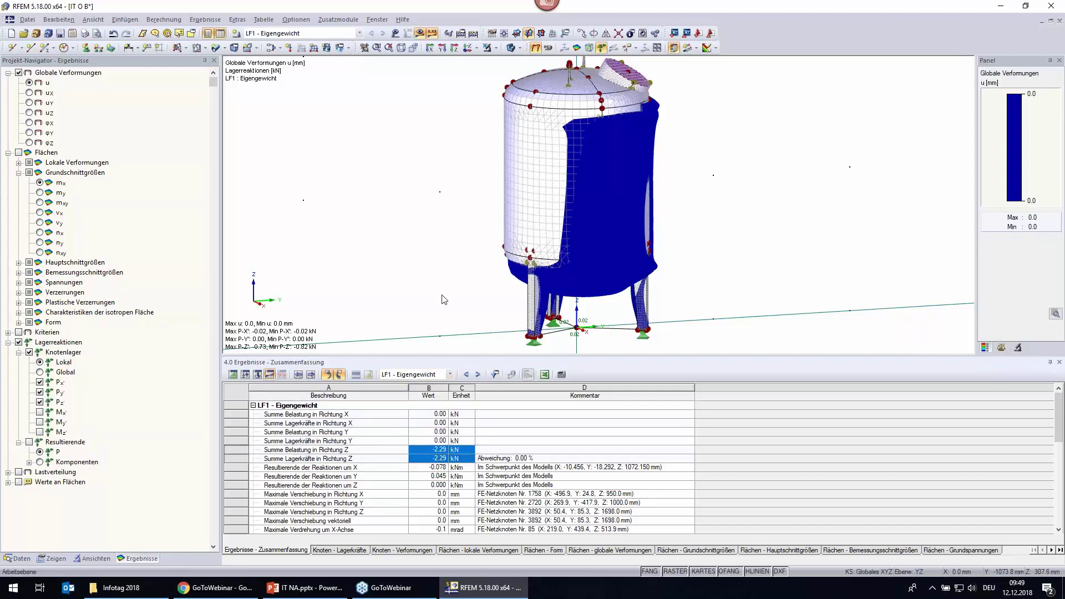
{"action": "scroll", "coordinate": [517, 318], "scroll_direction": "down", "scroll_amount": 3}
{"action": "left_click_drag", "start_coordinate": [617, 342], "coordinate": [454, 119]}
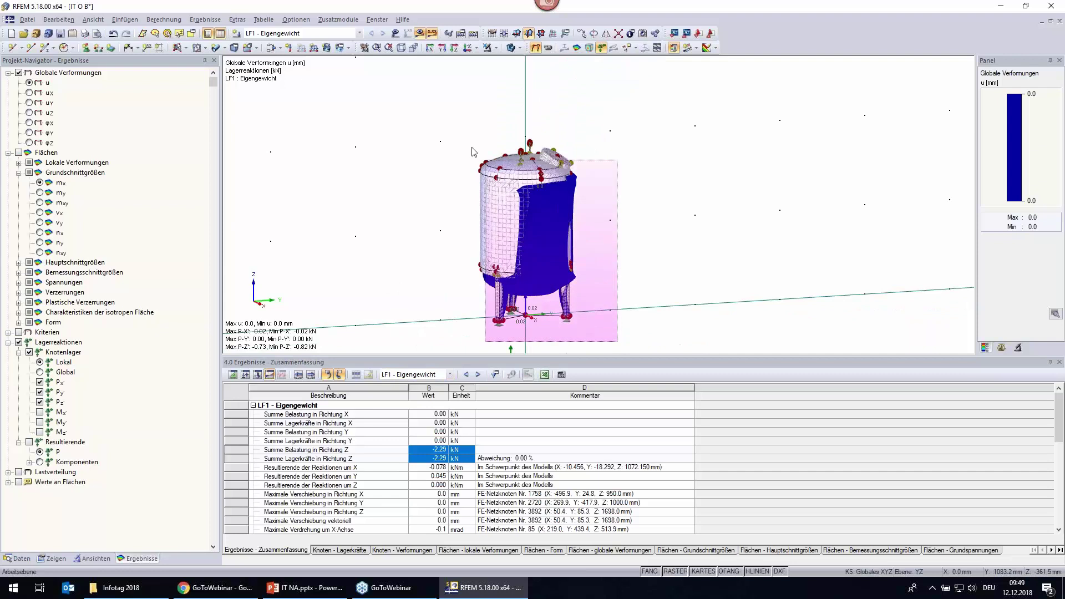
{"action": "right_click", "coordinate": [498, 211]}
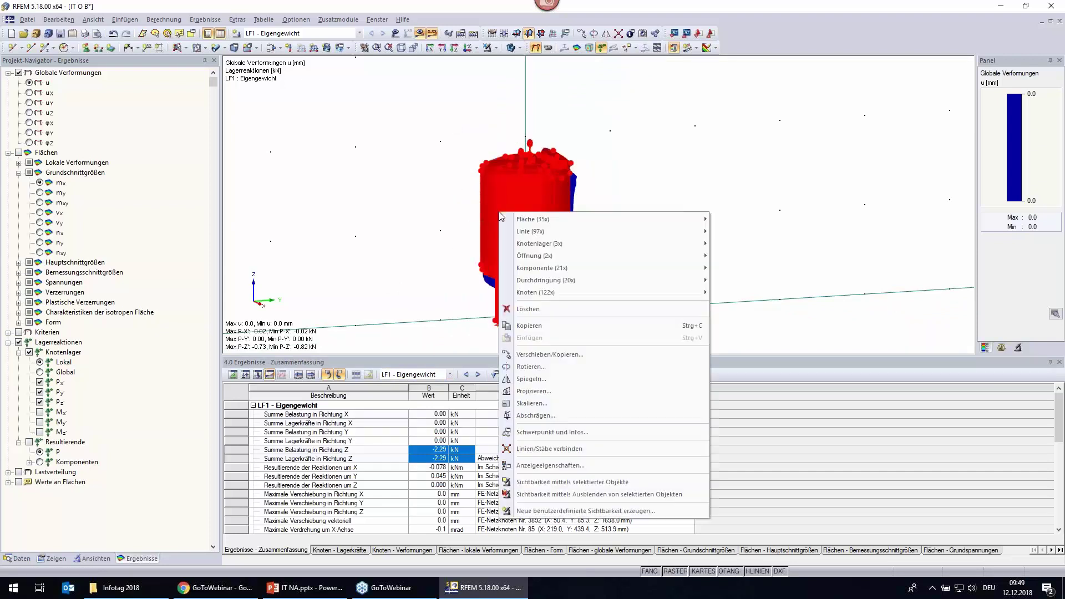
{"action": "left_click", "coordinate": [551, 432]}
{"action": "key", "text": "Return"}
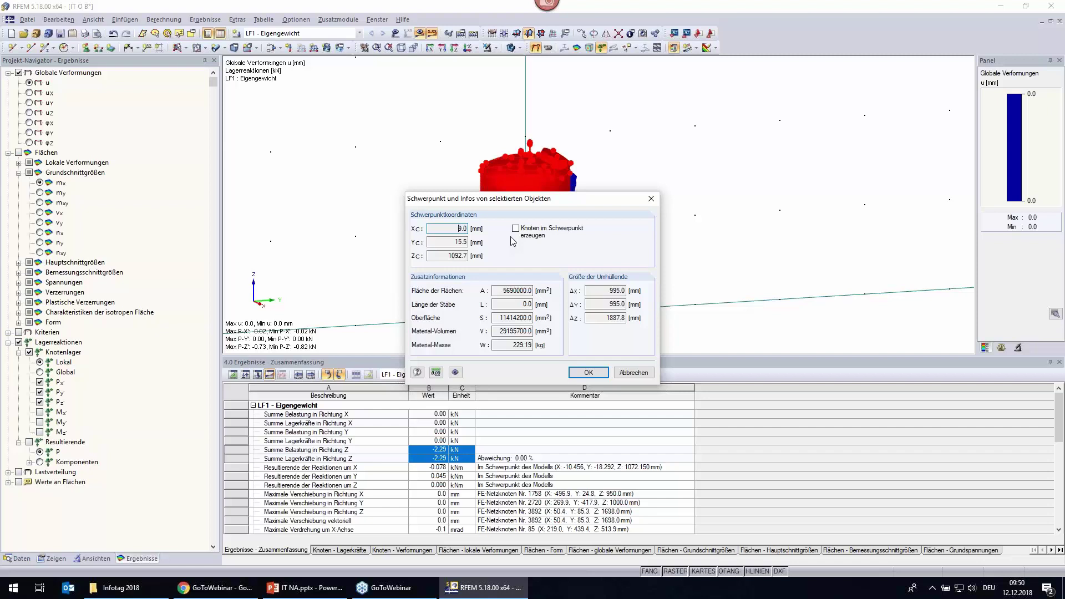
{"action": "left_click", "coordinate": [633, 372]}
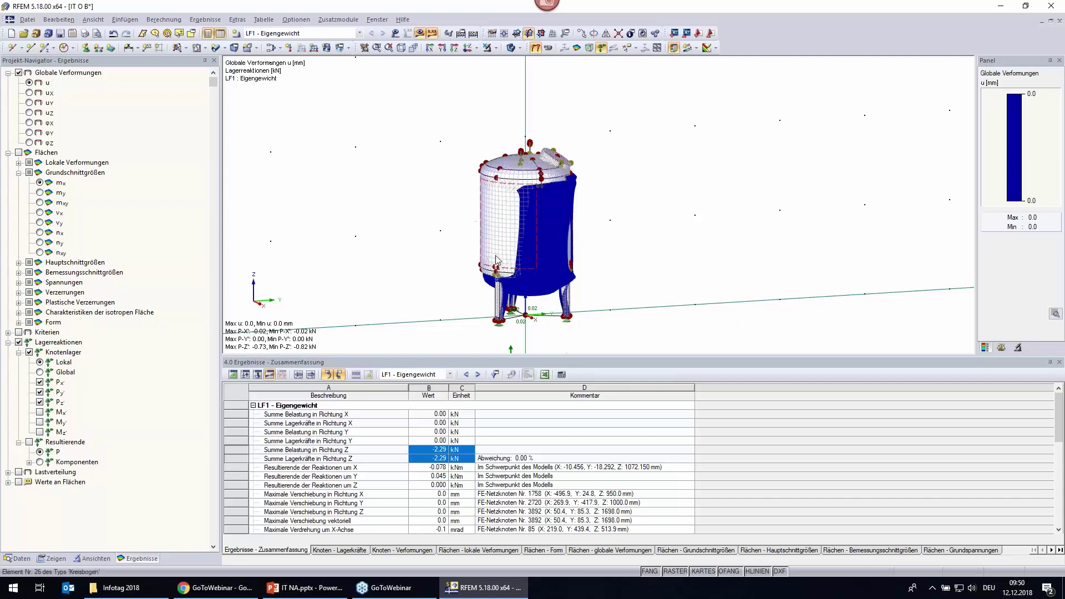
Plot LF1's n-x membrane force on the tank, ranging from 0.89 to −8.53 kN/m.
{"action": "left_click", "coordinate": [40, 233]}
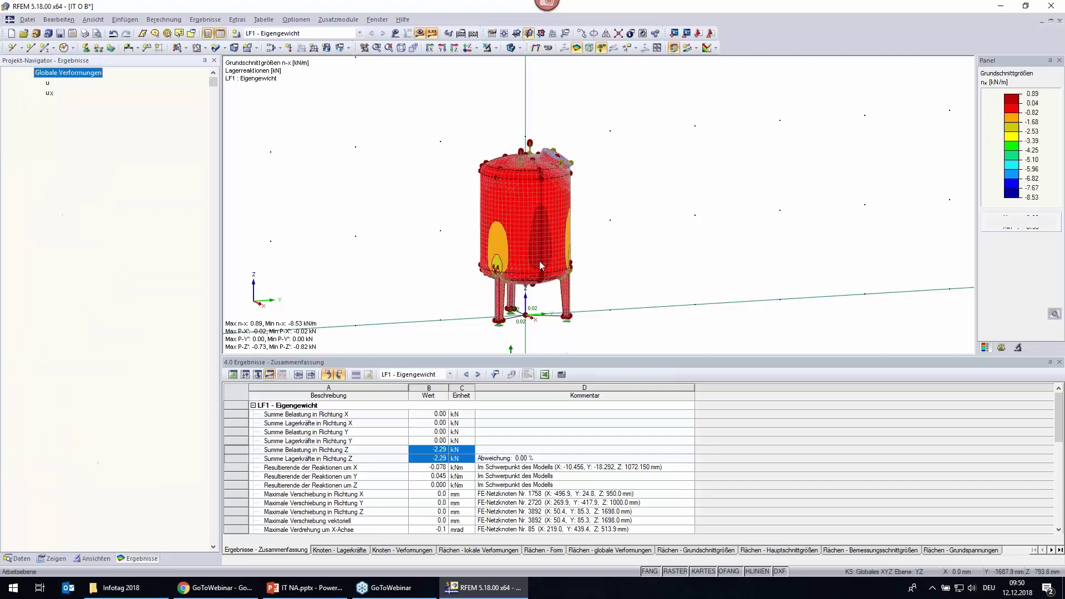
{"action": "mouse_move", "coordinate": [539, 260]}
{"action": "middle_mouse_down", "text": "ctrl"}
{"action": "mouse_move", "coordinate": [661, 276]}
{"action": "mouse_move", "coordinate": [564, 252]}
{"action": "middle_mouse_up", "text": "ctrl"}
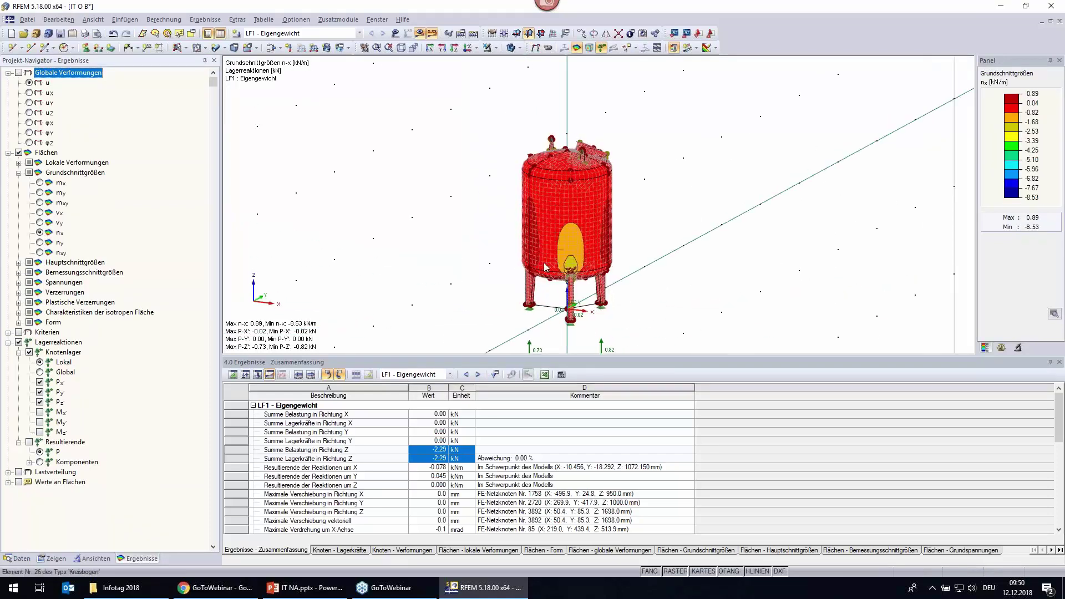
{"action": "scroll", "coordinate": [565, 252], "scroll_direction": "up", "scroll_amount": 3}
{"action": "scroll", "coordinate": [564, 252], "scroll_direction": "up", "scroll_amount": 1}
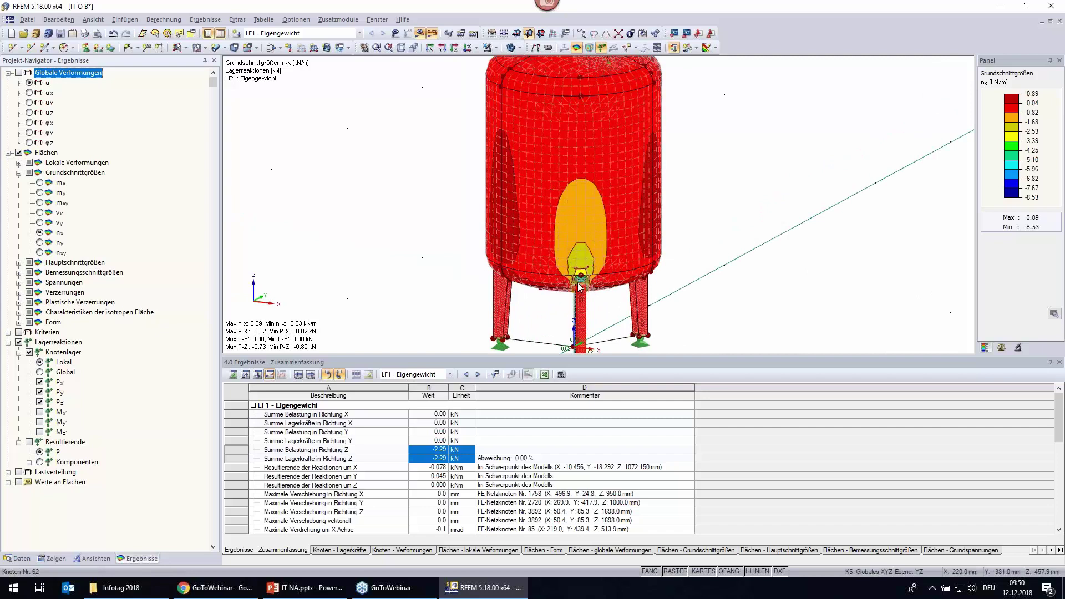
{"action": "scroll", "coordinate": [582, 291], "scroll_direction": "down", "scroll_amount": 1}
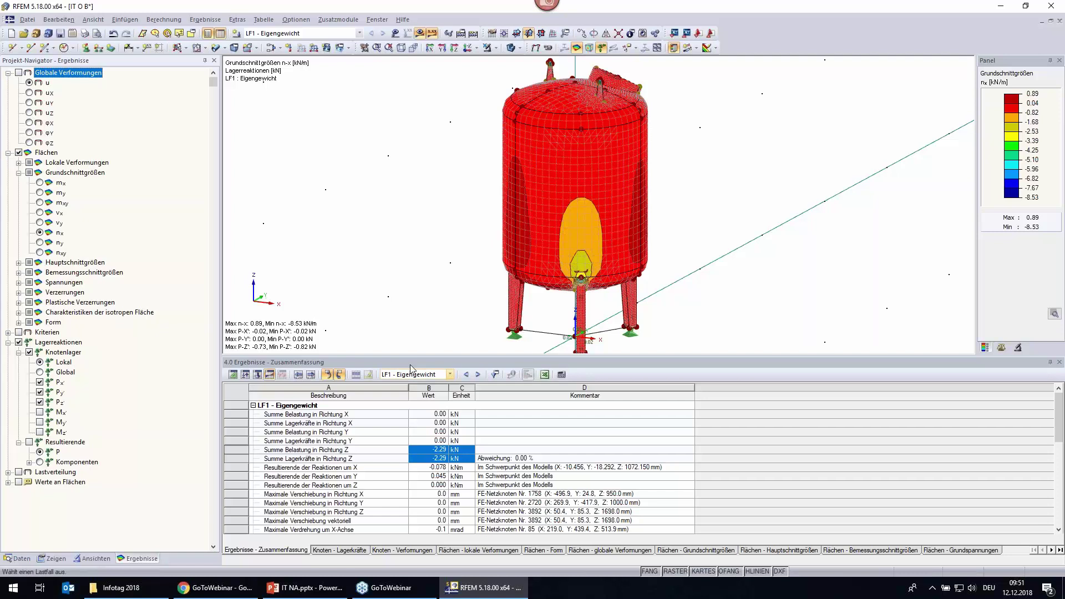
In table 2.1 Lastfälle, name load case LF2 'Füllung'.
{"action": "left_click", "coordinate": [257, 375]}
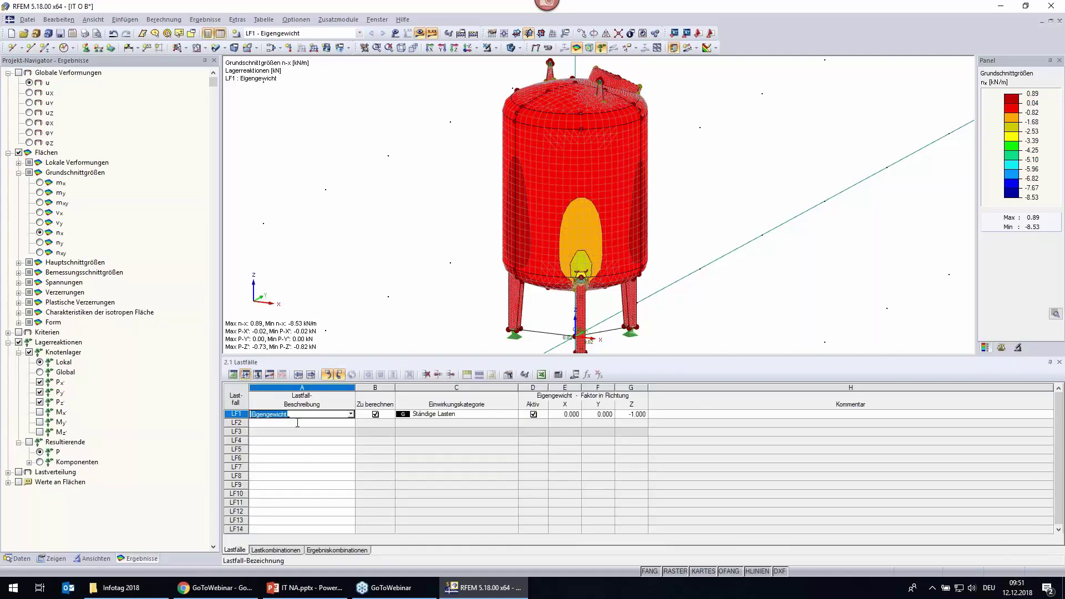
{"action": "left_click", "coordinate": [302, 423]}
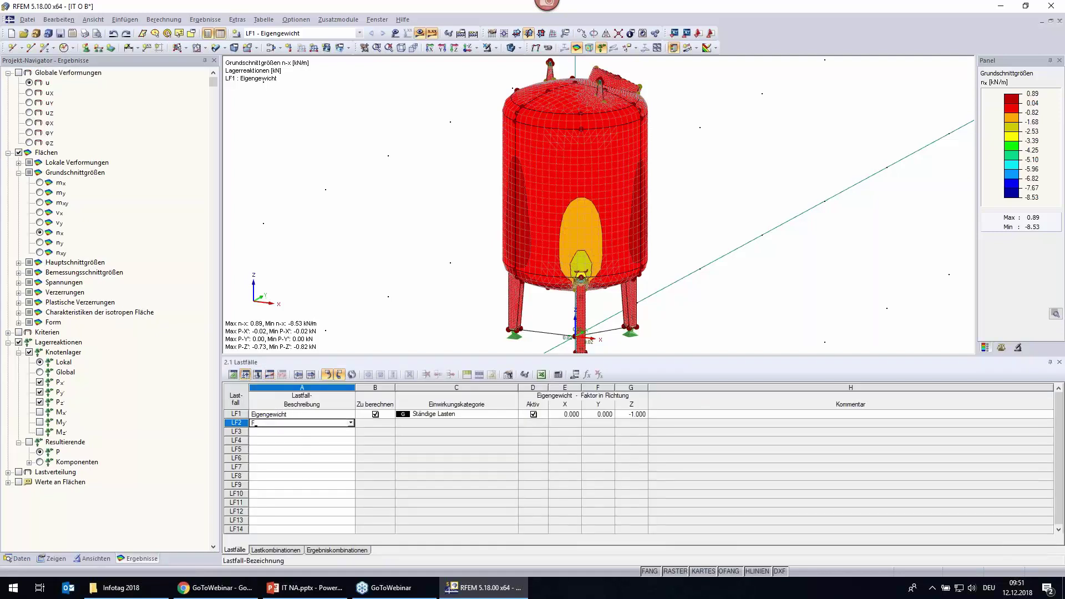
{"action": "type", "text": "Füllung"}
{"action": "key", "text": "Return"}
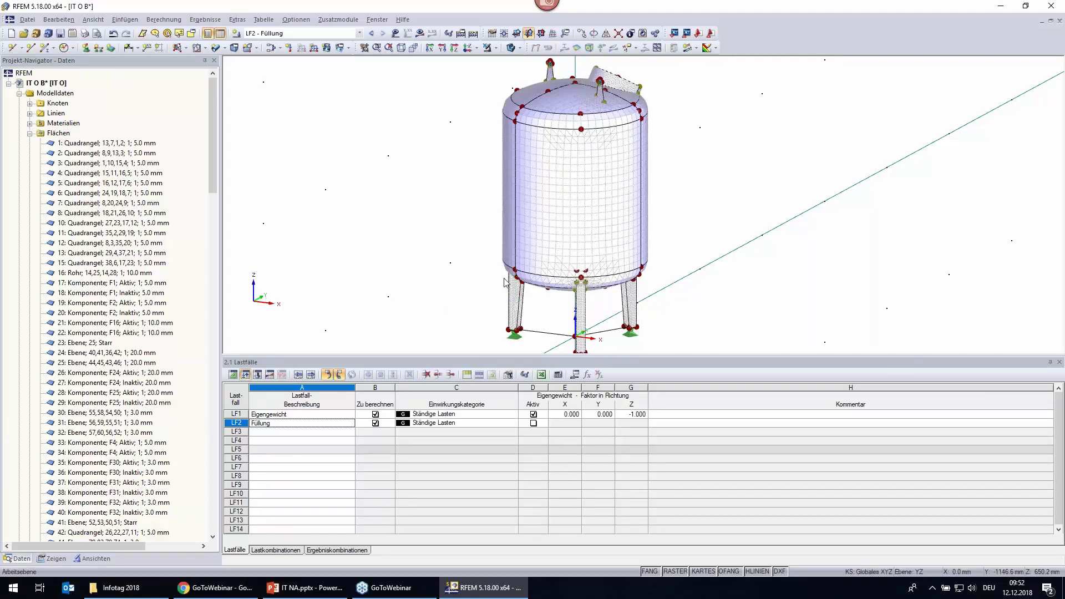
Close the load case table, reposition the tank, and show the Ansichten visibility list.
{"action": "left_click", "coordinate": [1060, 362]}
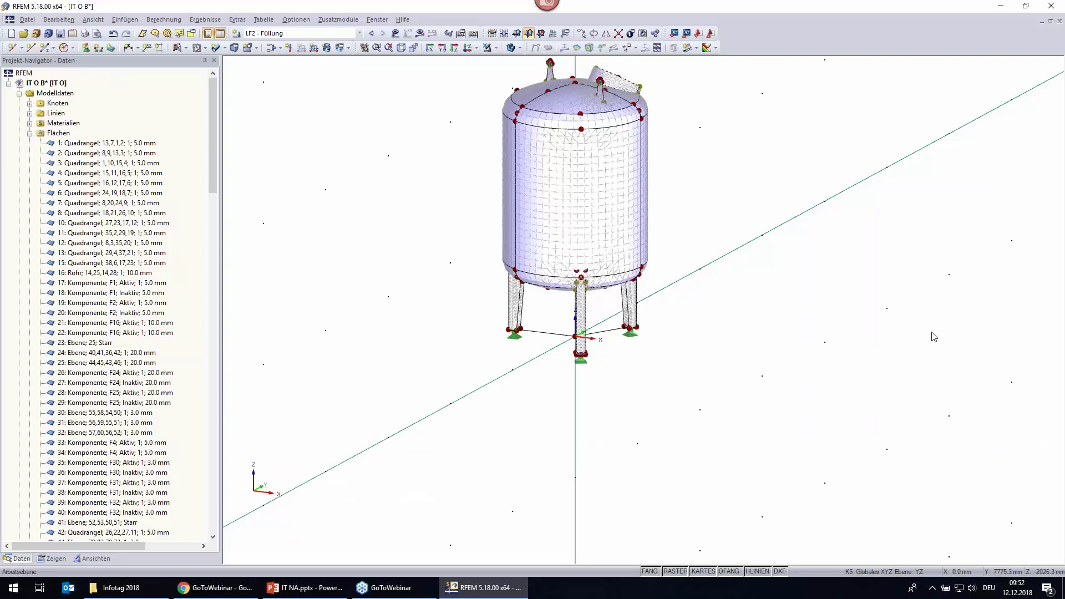
{"action": "middle_click_drag", "start_coordinate": [697, 221], "coordinate": [694, 253]}
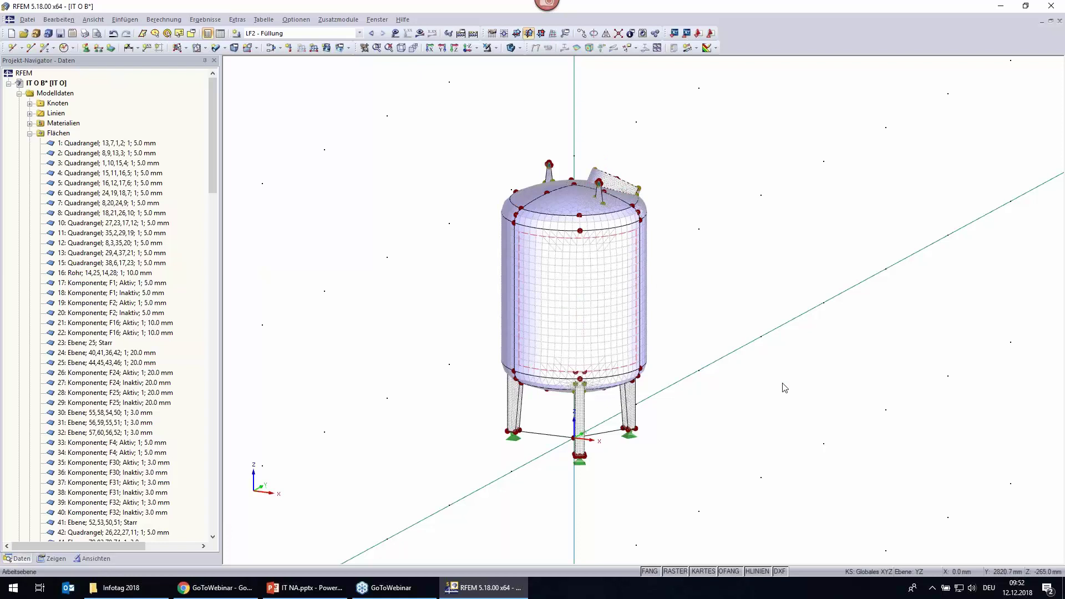
{"action": "mouse_move", "coordinate": [825, 392]}
{"action": "middle_mouse_down", "text": "ctrl"}
{"action": "mouse_move", "coordinate": [666, 406]}
{"action": "mouse_move", "coordinate": [670, 442]}
{"action": "middle_mouse_up", "text": "ctrl"}
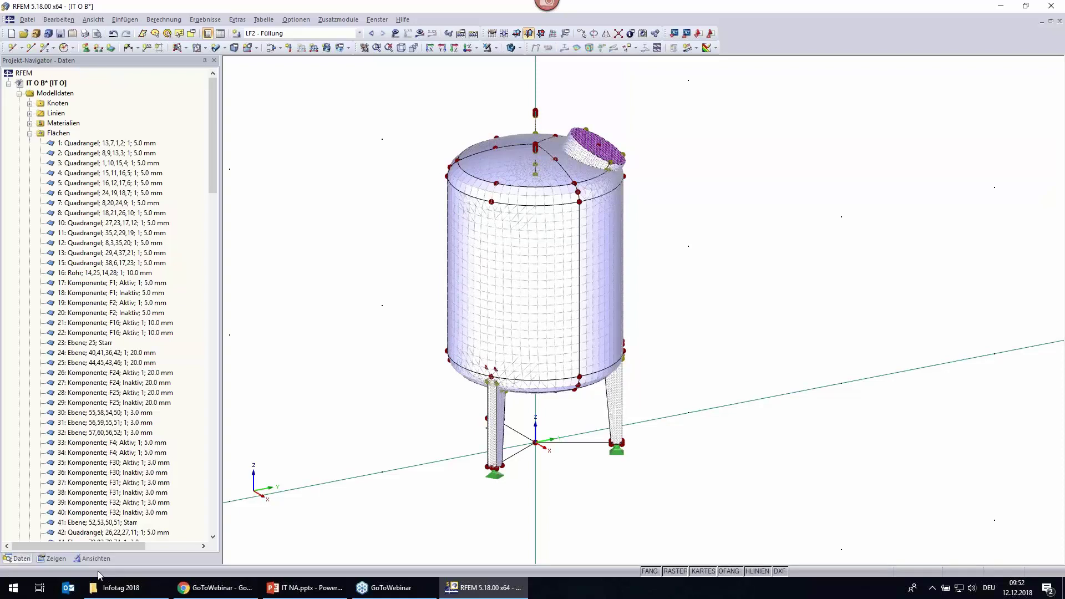
{"action": "left_click", "coordinate": [88, 559]}
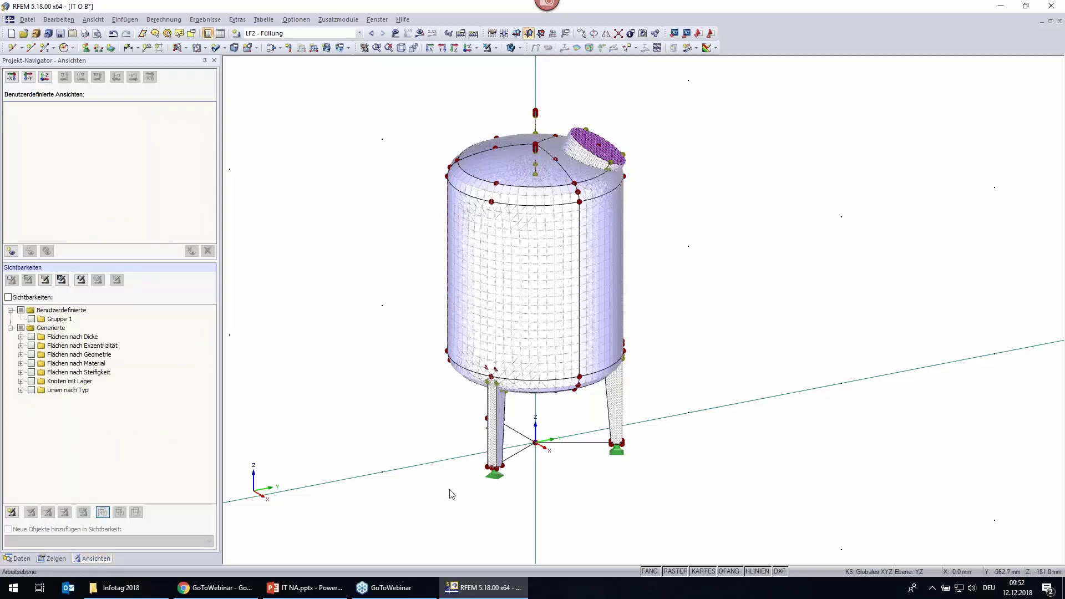
Show only the 5 mm and 10 mm thick surfaces under Flächen nach Dicke.
{"action": "left_click", "coordinate": [21, 337]}
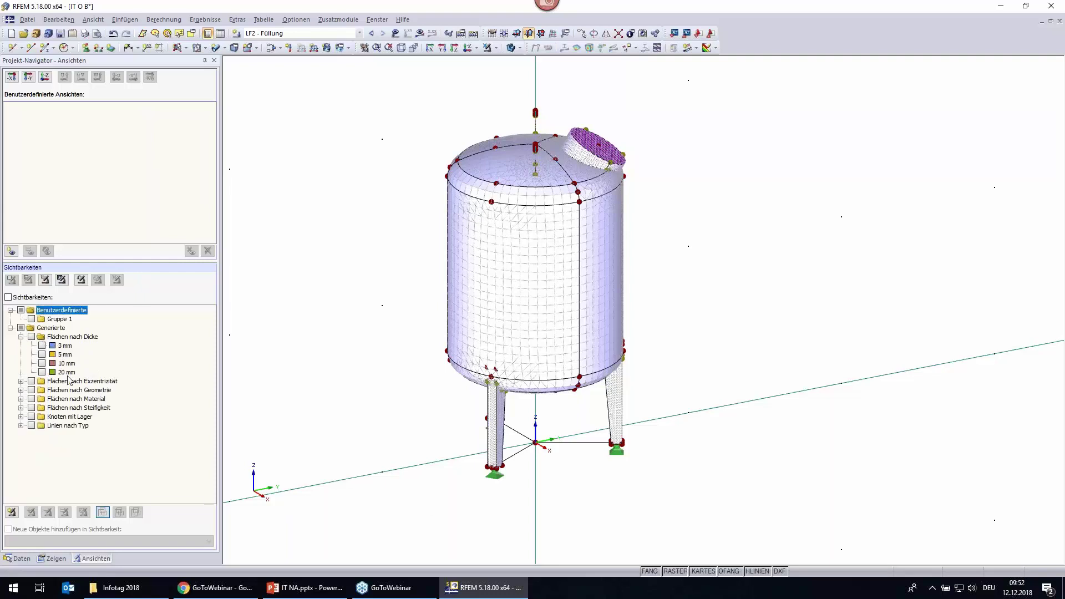
{"action": "left_click", "coordinate": [42, 355]}
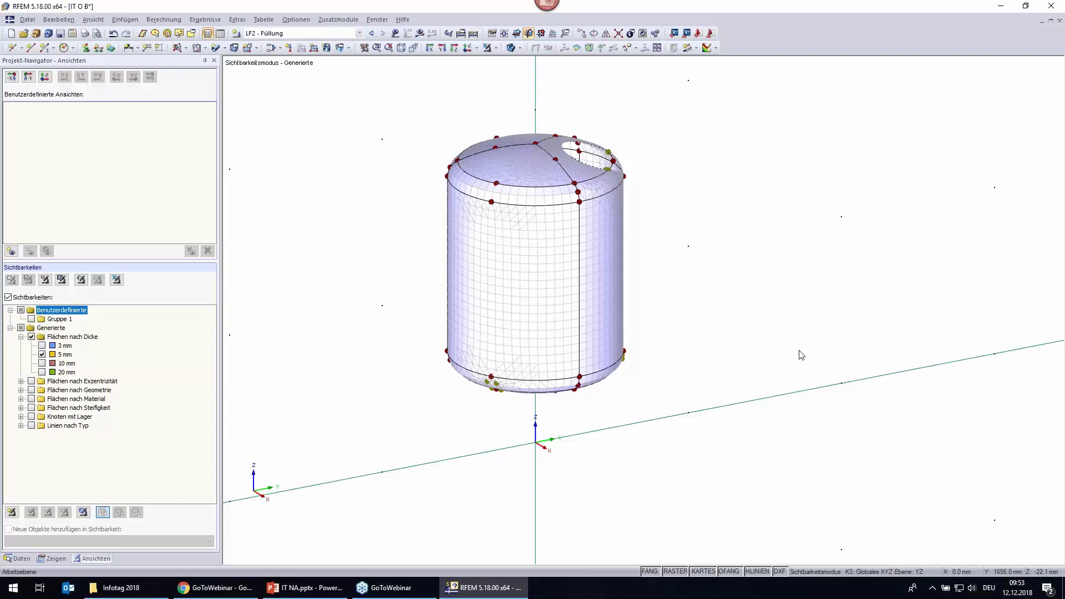
{"action": "mouse_move", "coordinate": [807, 331]}
{"action": "middle_mouse_down"}
{"action": "mouse_move", "coordinate": [716, 395]}
{"action": "mouse_move", "coordinate": [444, 428]}
{"action": "mouse_move", "coordinate": [419, 164]}
{"action": "mouse_move", "coordinate": [449, 128]}
{"action": "mouse_move", "coordinate": [582, 333]}
{"action": "mouse_move", "coordinate": [704, 373]}
{"action": "mouse_move", "coordinate": [743, 343]}
{"action": "middle_mouse_up"}
{"action": "mouse_move", "coordinate": [770, 217]}
{"action": "middle_mouse_down", "text": "ctrl"}
{"action": "mouse_move", "coordinate": [676, 297]}
{"action": "mouse_move", "coordinate": [488, 179]}
{"action": "middle_mouse_up", "text": "ctrl"}
{"action": "scroll", "coordinate": [488, 178], "scroll_direction": "up", "scroll_amount": 2}
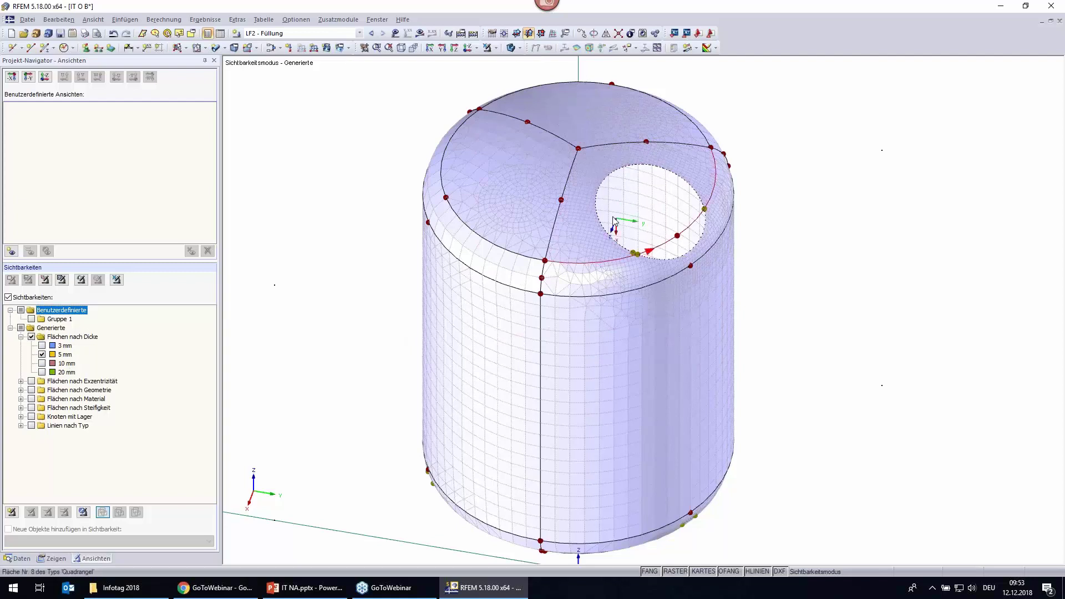
{"action": "left_click", "coordinate": [42, 363]}
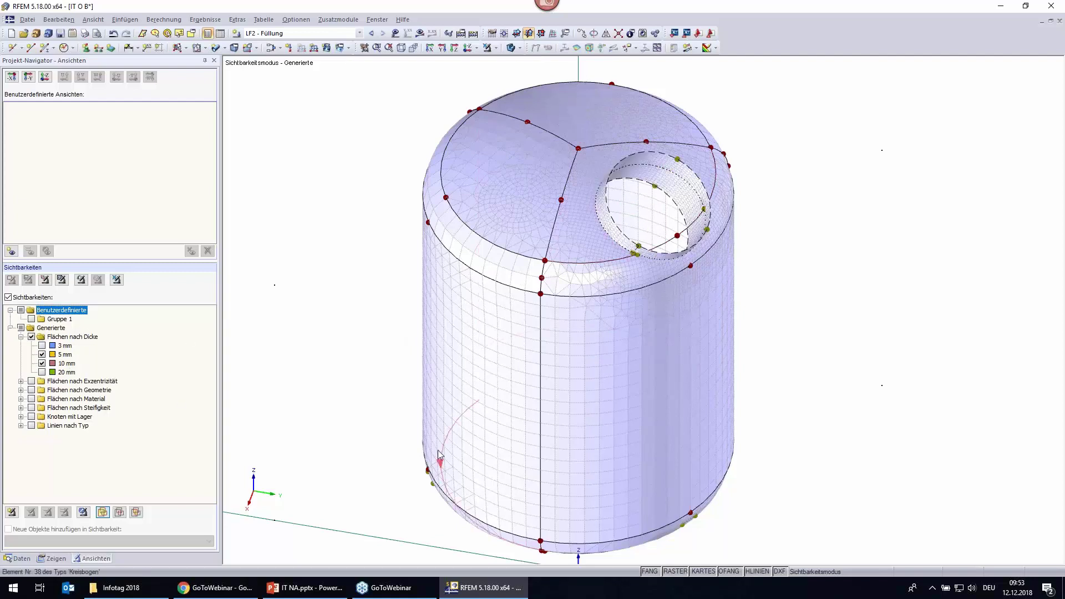
{"action": "mouse_move", "coordinate": [359, 438]}
{"action": "middle_mouse_down", "text": "ctrl"}
{"action": "mouse_move", "coordinate": [514, 311]}
{"action": "mouse_move", "coordinate": [513, 244]}
{"action": "middle_mouse_up", "text": "ctrl"}
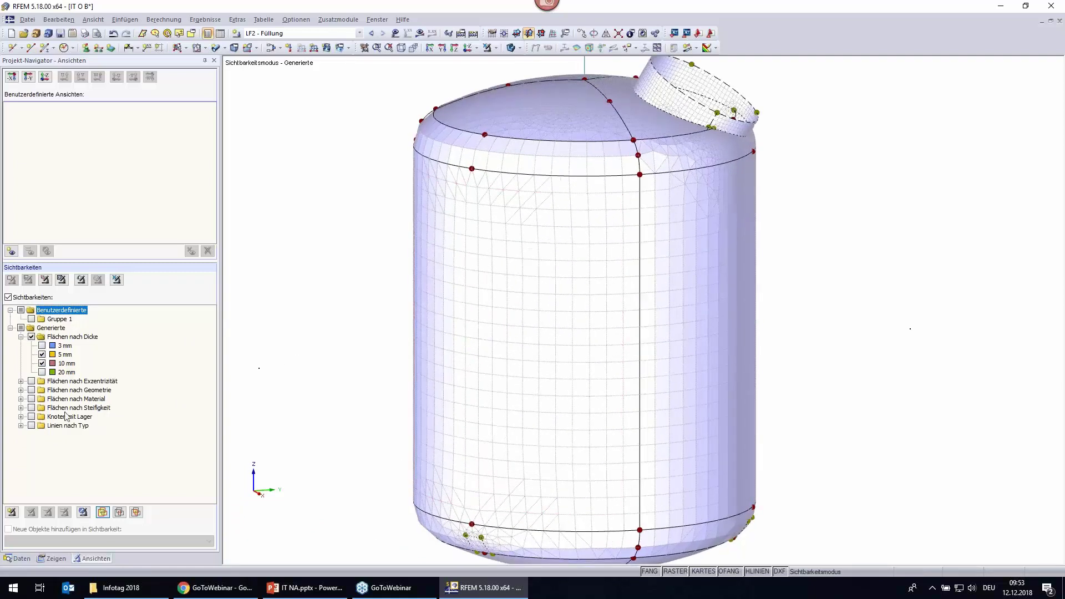
Add the rigid surfaces under Flächen nach Steifigkeit and window-select the whole vessel body.
{"action": "left_click", "coordinate": [21, 408]}
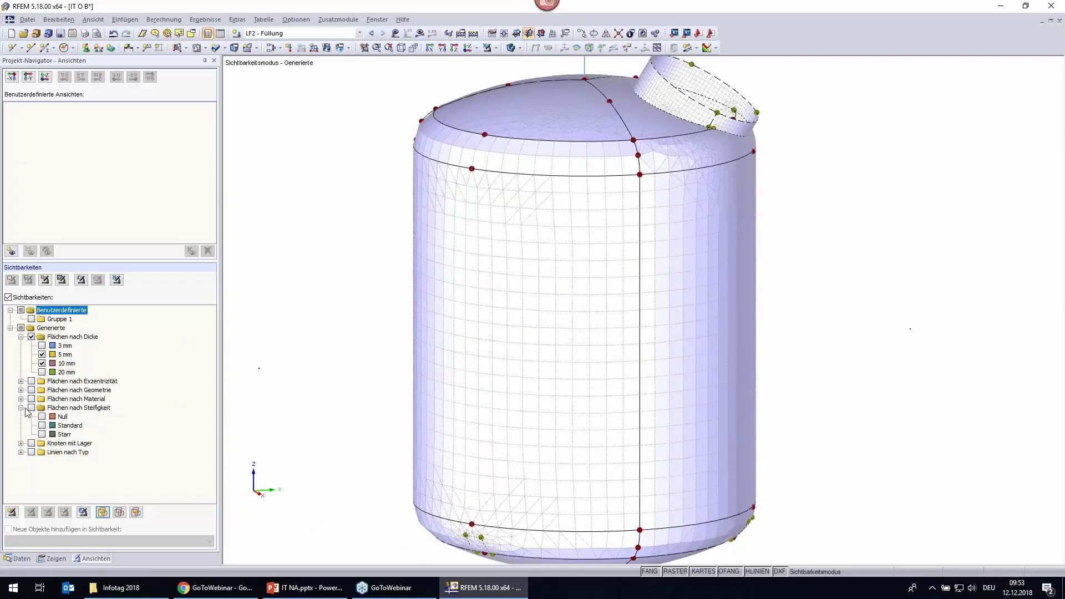
{"action": "left_click", "coordinate": [43, 434]}
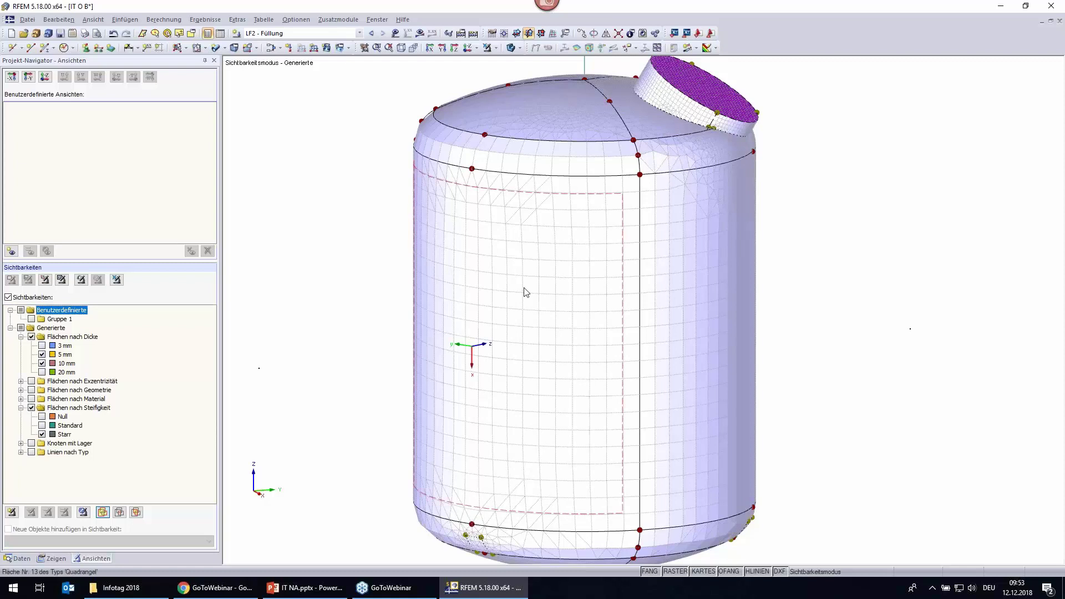
{"action": "scroll", "coordinate": [523, 291], "scroll_direction": "down", "scroll_amount": 3}
{"action": "scroll", "coordinate": [523, 291], "scroll_direction": "down", "scroll_amount": 2}
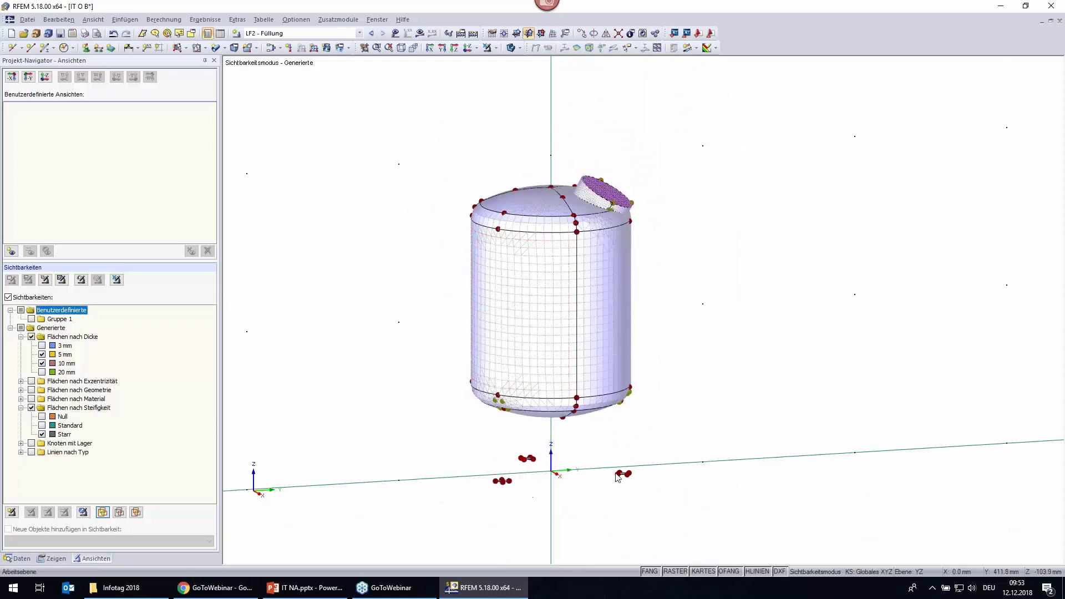
{"action": "mouse_move", "coordinate": [761, 387]}
{"action": "middle_mouse_down", "text": "ctrl"}
{"action": "mouse_move", "coordinate": [696, 454]}
{"action": "mouse_move", "coordinate": [570, 411]}
{"action": "mouse_move", "coordinate": [561, 300]}
{"action": "mouse_move", "coordinate": [703, 328]}
{"action": "mouse_move", "coordinate": [688, 316]}
{"action": "middle_mouse_up", "text": "ctrl"}
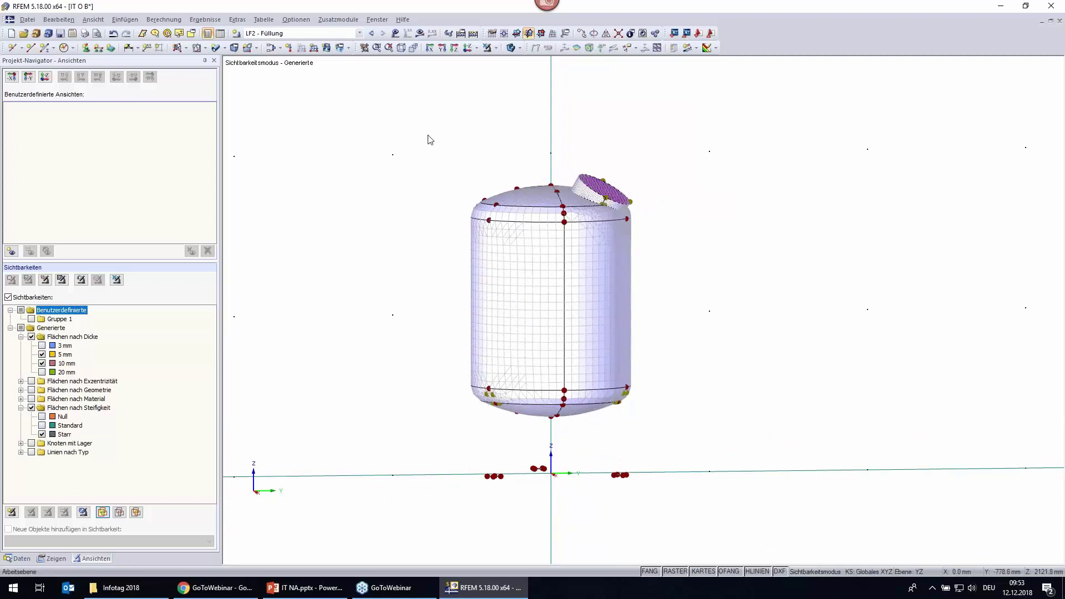
{"action": "left_click_drag", "start_coordinate": [398, 124], "coordinate": [676, 441]}
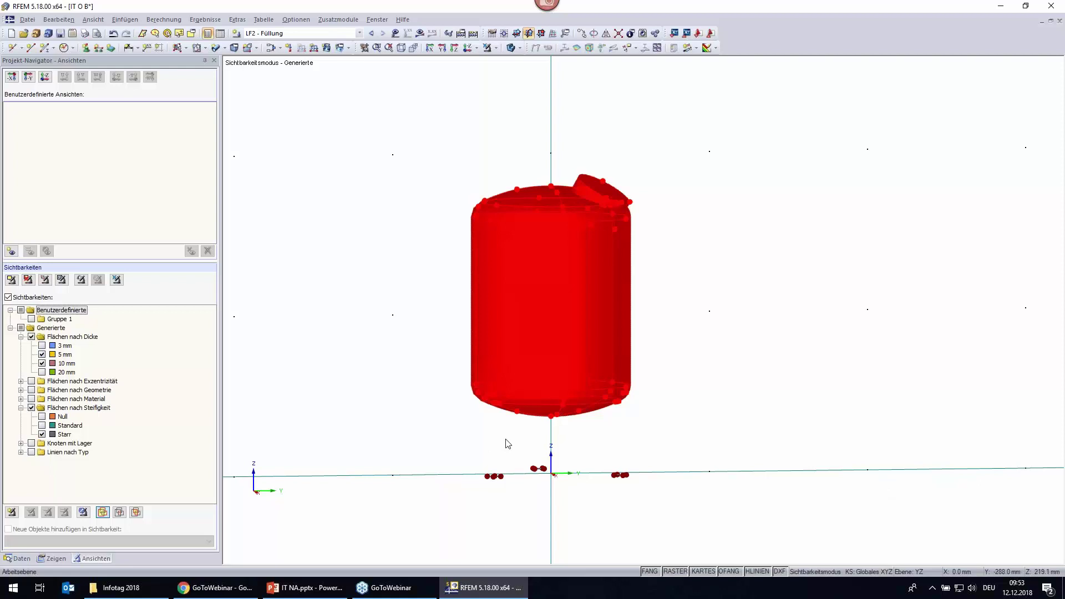
Create custom visibility 'Druckkörper' from the selection, then uncheck the thickness and stiffness groups.
{"action": "left_click", "coordinate": [12, 512]}
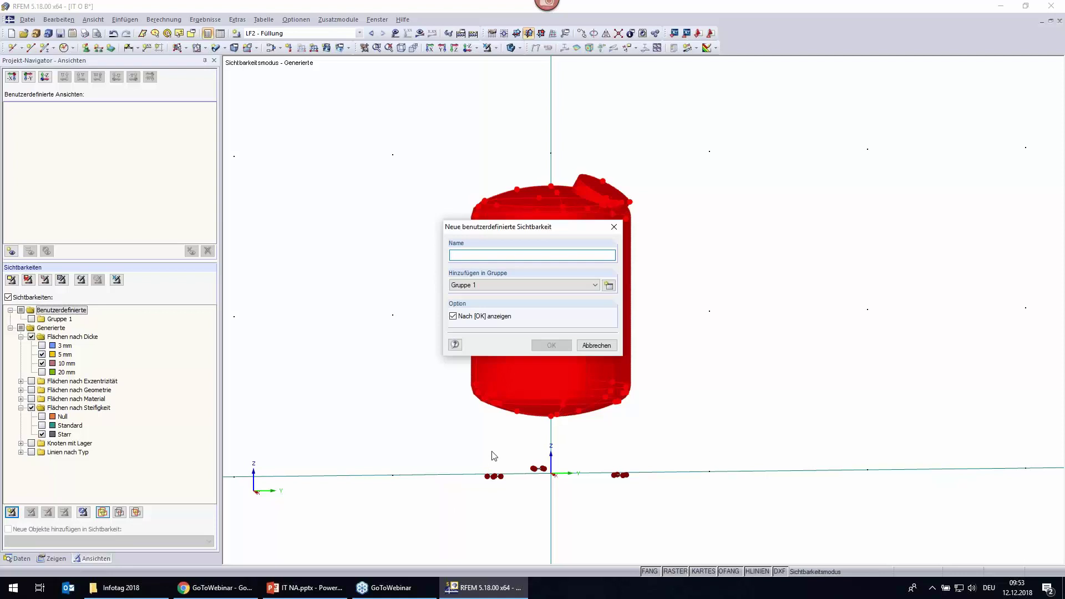
{"action": "type", "text": "Druckkörper"}
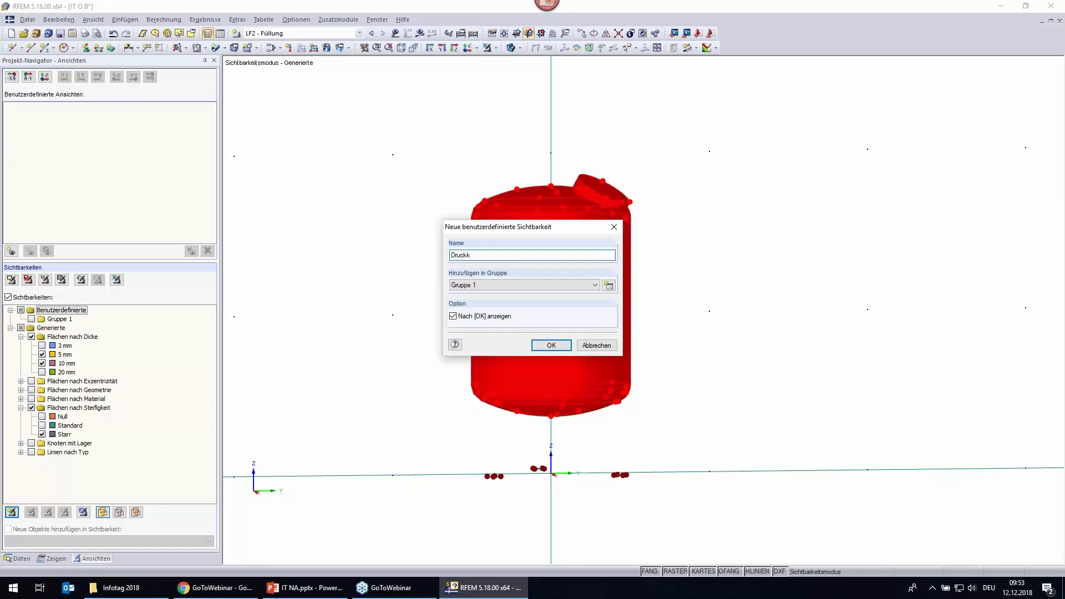
{"action": "left_click", "coordinate": [552, 345]}
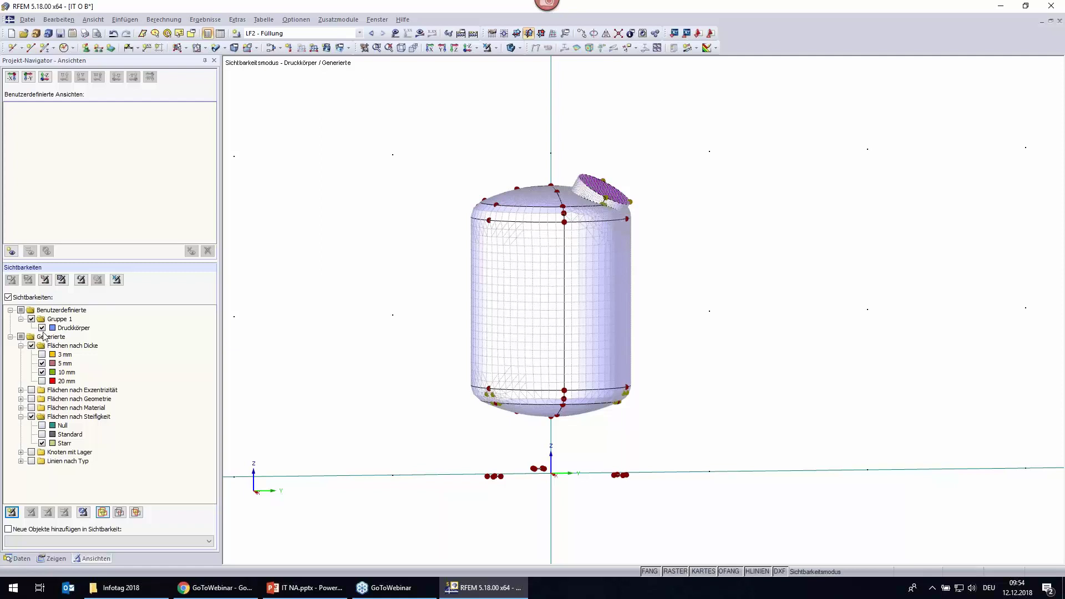
{"action": "left_click", "coordinate": [31, 346]}
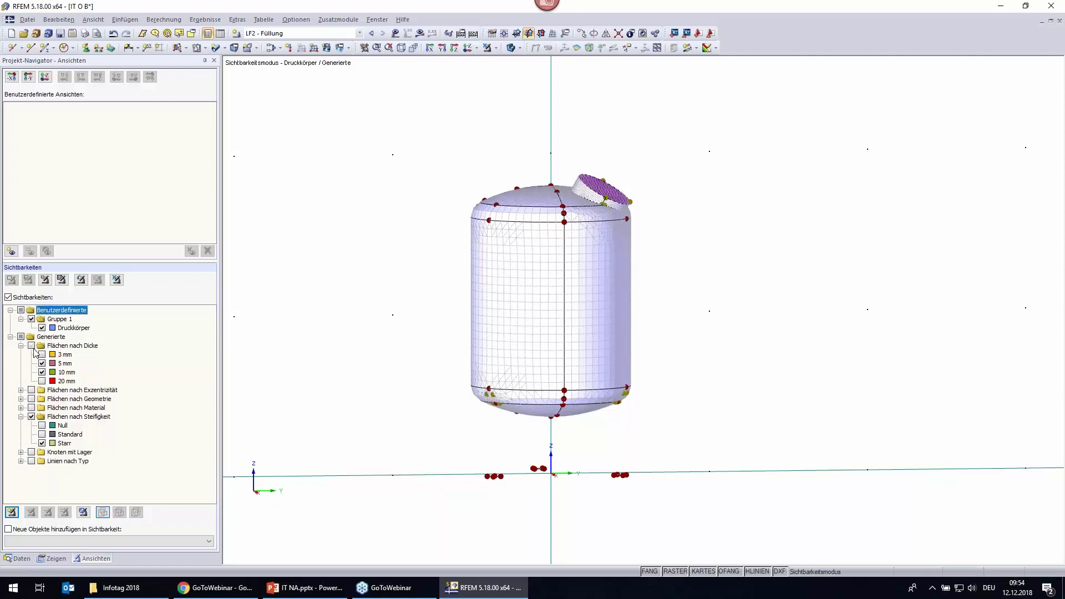
{"action": "left_click", "coordinate": [32, 417]}
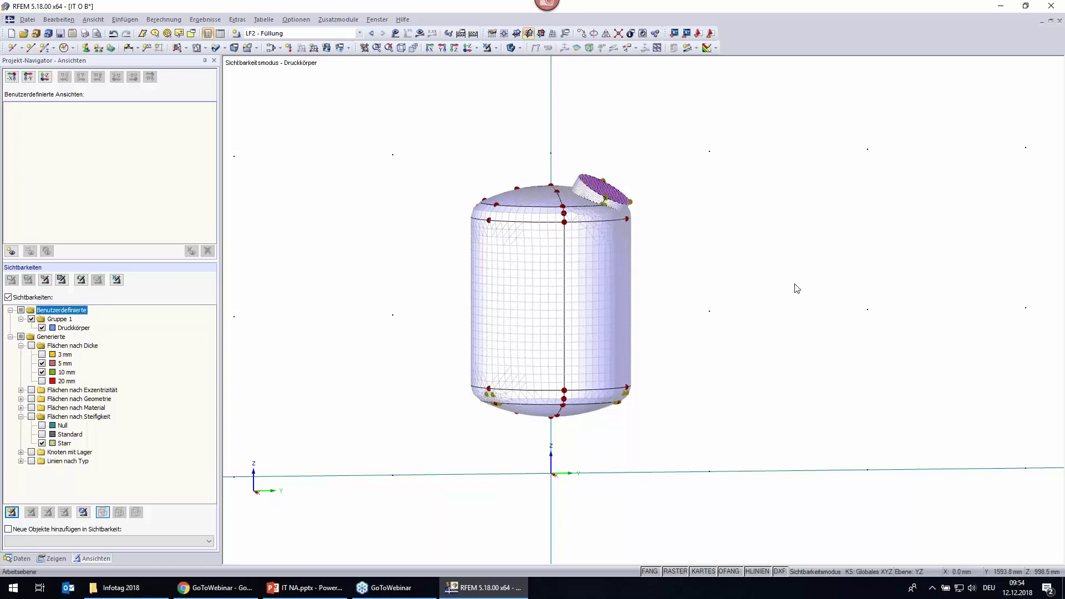
{"action": "mouse_move", "coordinate": [798, 237]}
{"action": "middle_mouse_down", "text": "ctrl"}
{"action": "mouse_move", "coordinate": [773, 275]}
{"action": "mouse_move", "coordinate": [451, 350]}
{"action": "mouse_move", "coordinate": [364, 202]}
{"action": "mouse_move", "coordinate": [632, 169]}
{"action": "mouse_move", "coordinate": [664, 320]}
{"action": "middle_mouse_up", "text": "ctrl"}
{"action": "middle_click_drag", "start_coordinate": [725, 297], "coordinate": [735, 312]}
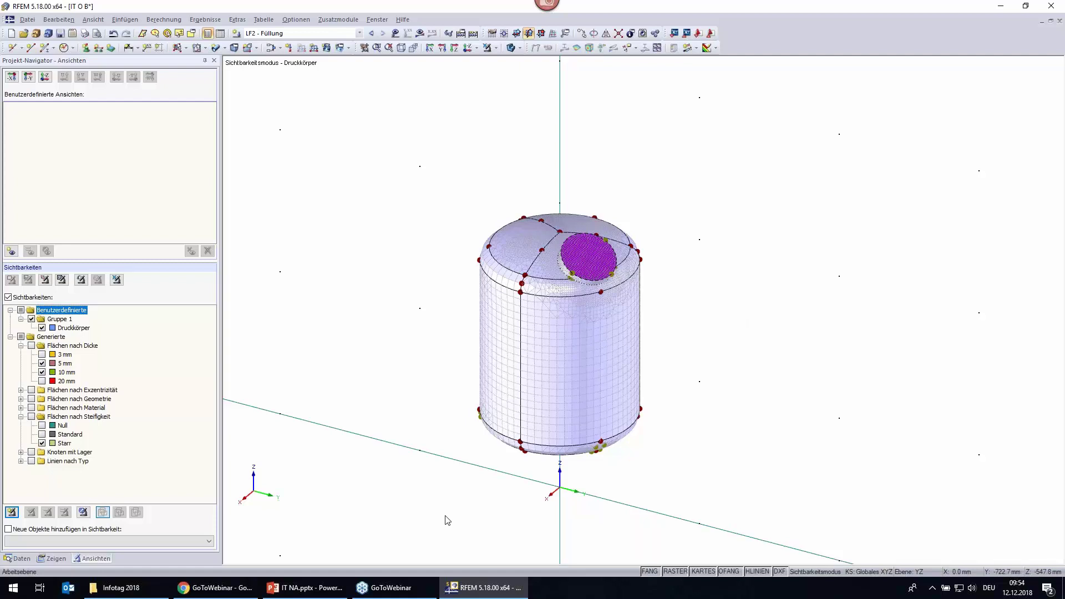
{"action": "middle_click_drag", "start_coordinate": [443, 504], "coordinate": [617, 365]}
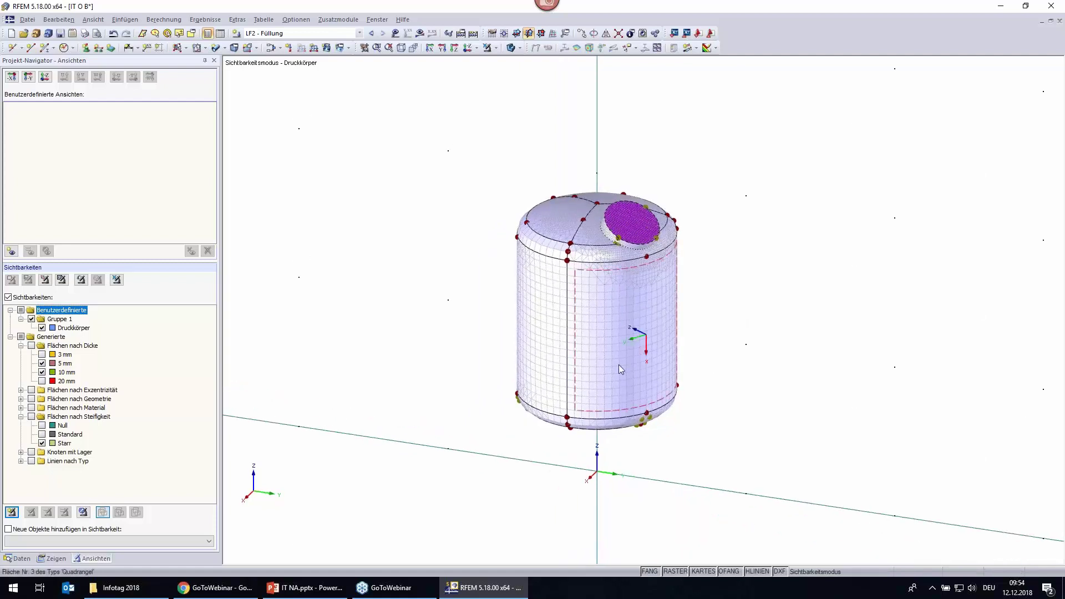
{"action": "mouse_move", "coordinate": [446, 420]}
{"action": "middle_mouse_down", "text": "ctrl"}
{"action": "mouse_move", "coordinate": [402, 426]}
{"action": "mouse_move", "coordinate": [497, 419]}
{"action": "middle_mouse_up", "text": "ctrl"}
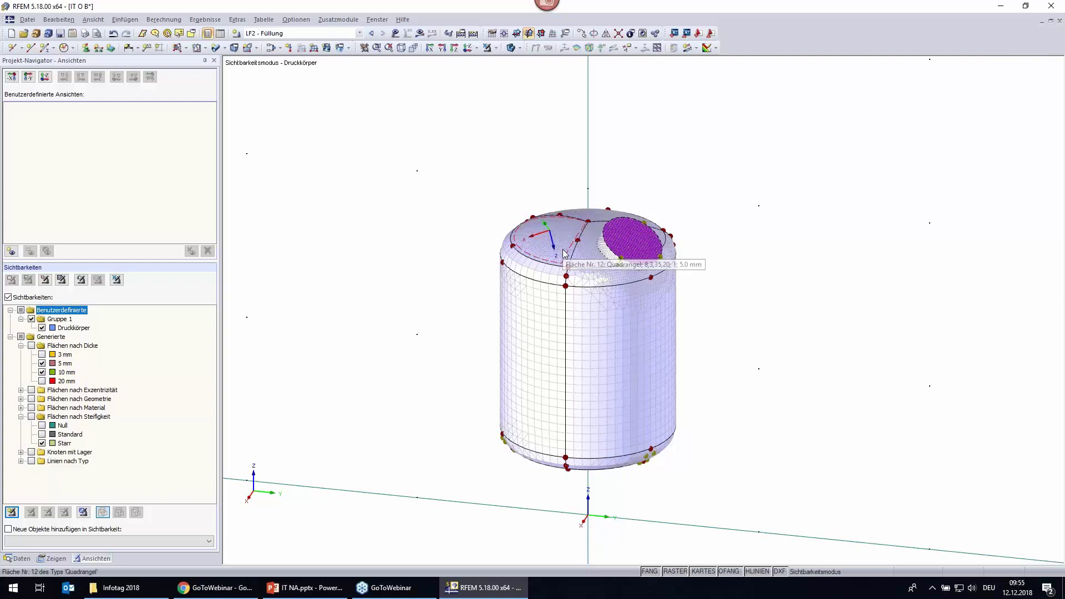
Reverse the cylinder wall's local axis system, accepting deletion of the results and FE mesh.
{"action": "left_click", "coordinate": [600, 344]}
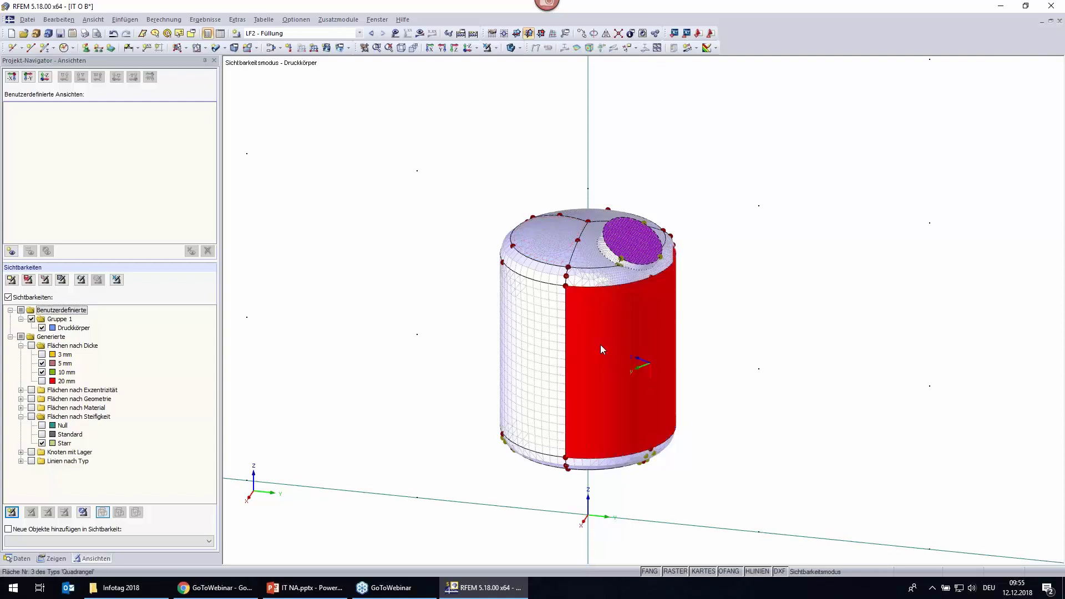
{"action": "right_click", "coordinate": [600, 345]}
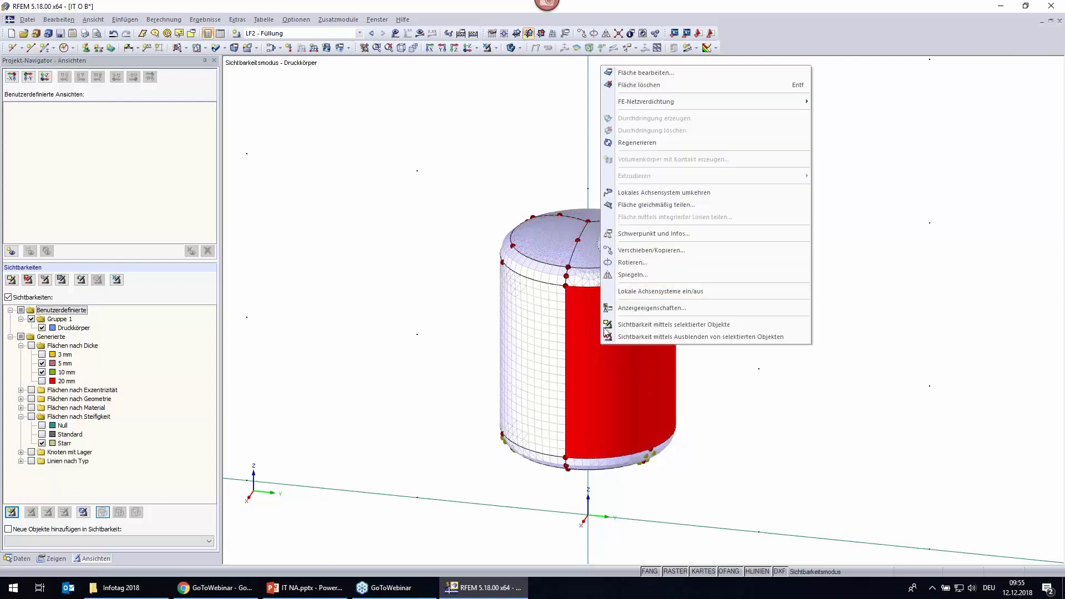
{"action": "left_click", "coordinate": [671, 192]}
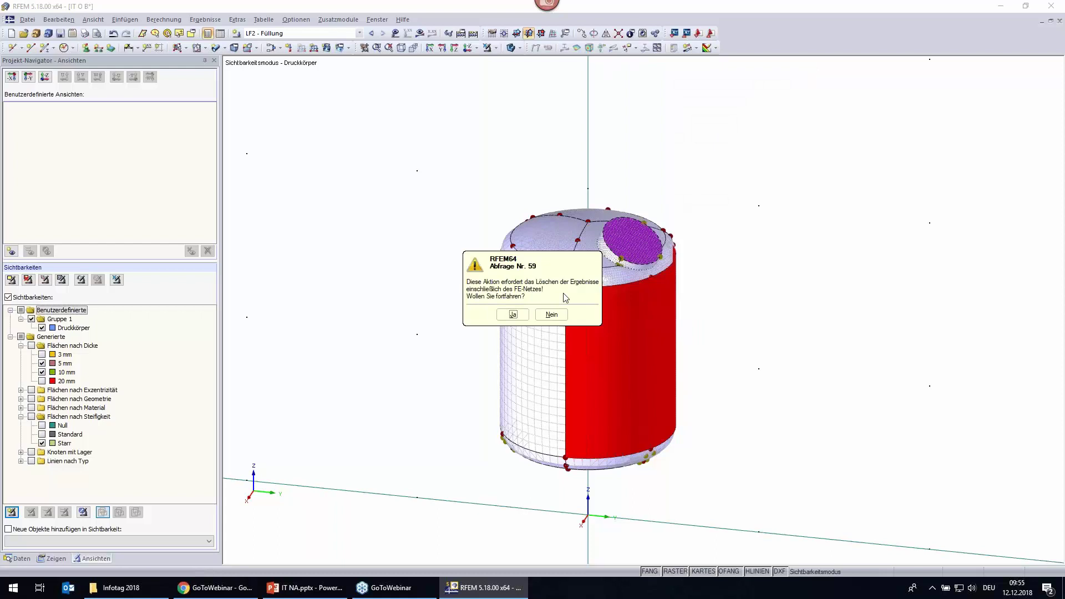
{"action": "left_click", "coordinate": [508, 312]}
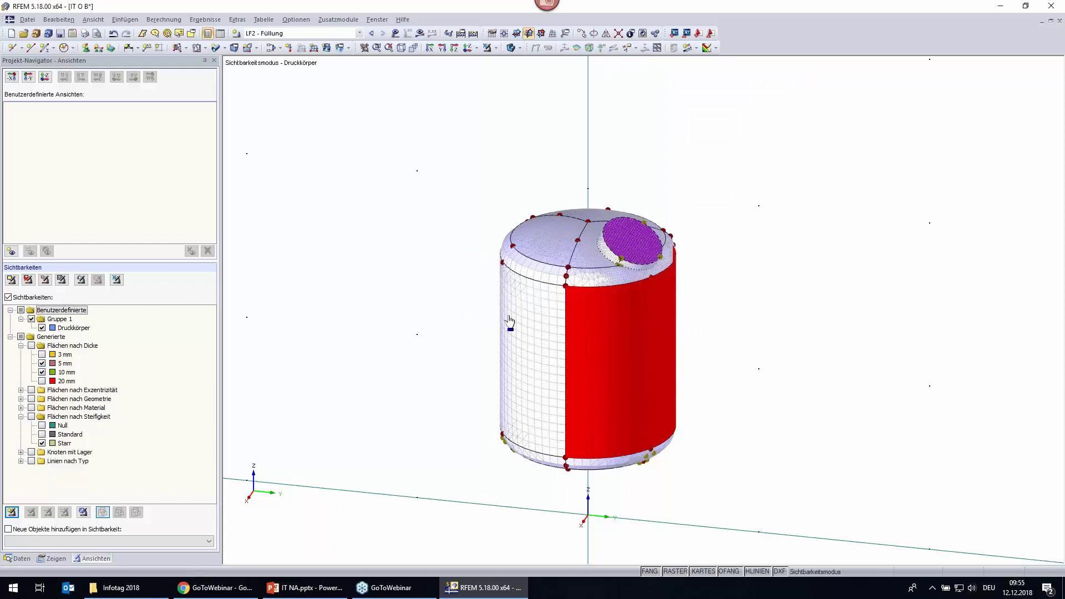
{"action": "left_click", "coordinate": [779, 371]}
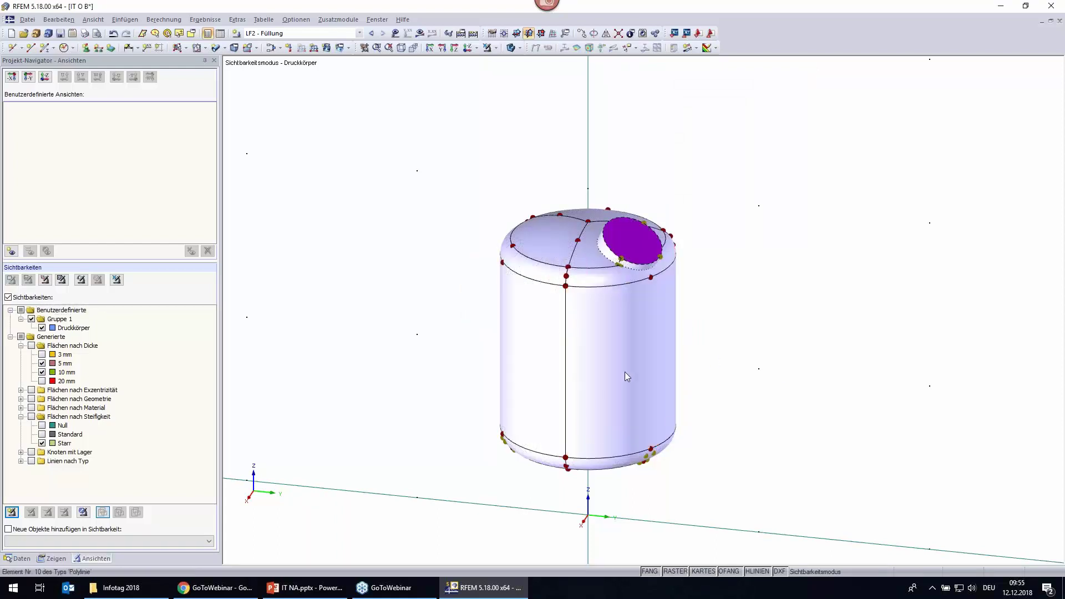
{"action": "middle_click_drag", "start_coordinate": [372, 384], "coordinate": [731, 388], "text": "ctrl"}
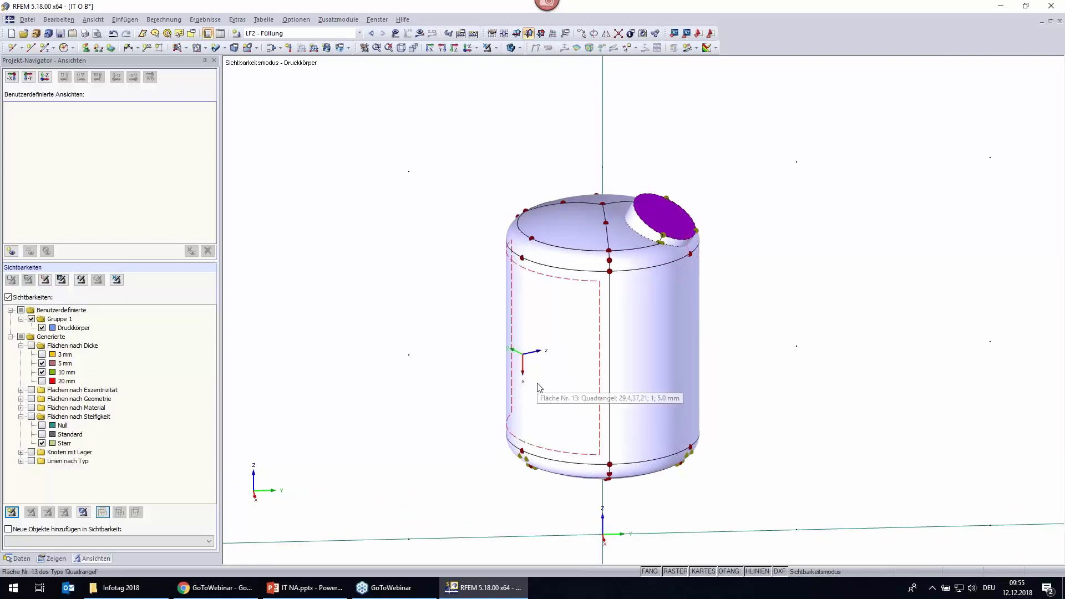
Display the Flächen-Achsensysteme x,y,z on all tank surfaces.
{"action": "left_click", "coordinate": [54, 559]}
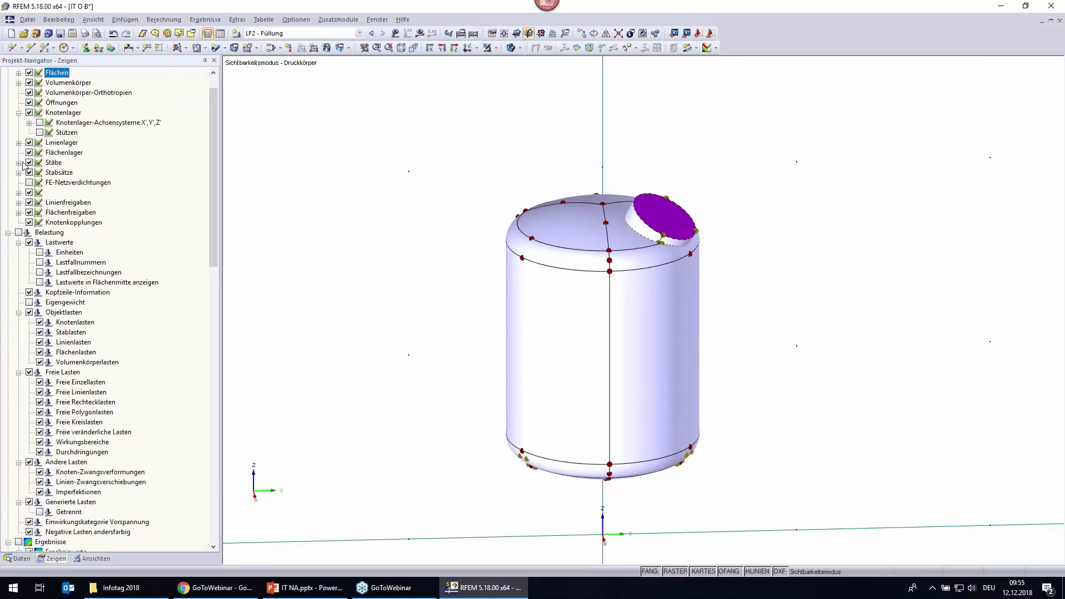
{"action": "left_click", "coordinate": [18, 73]}
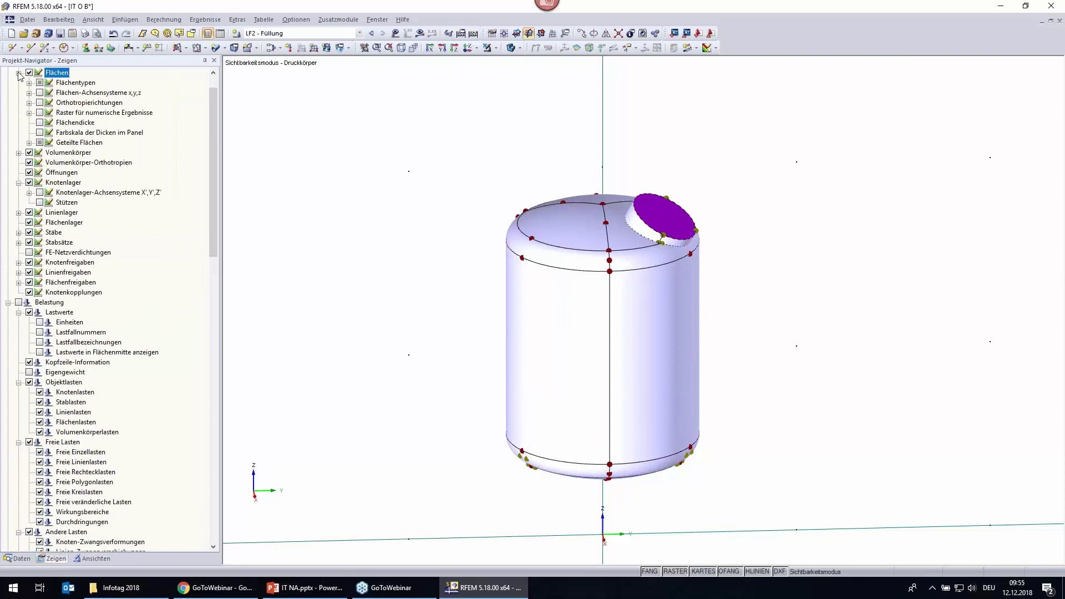
{"action": "left_click", "coordinate": [40, 93]}
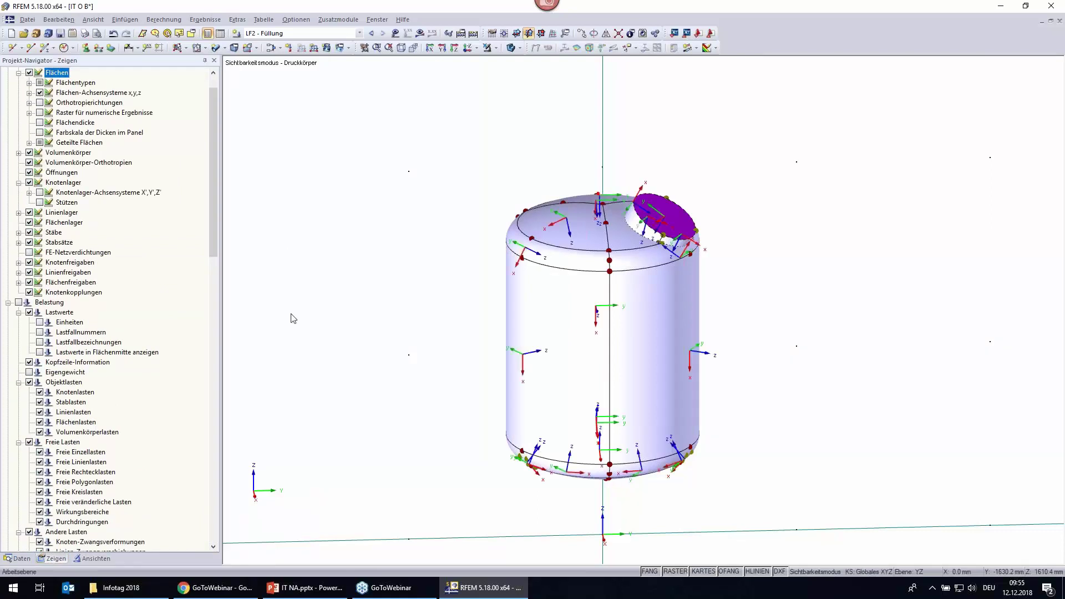
{"action": "middle_click_drag", "start_coordinate": [810, 349], "coordinate": [805, 340], "text": "ctrl"}
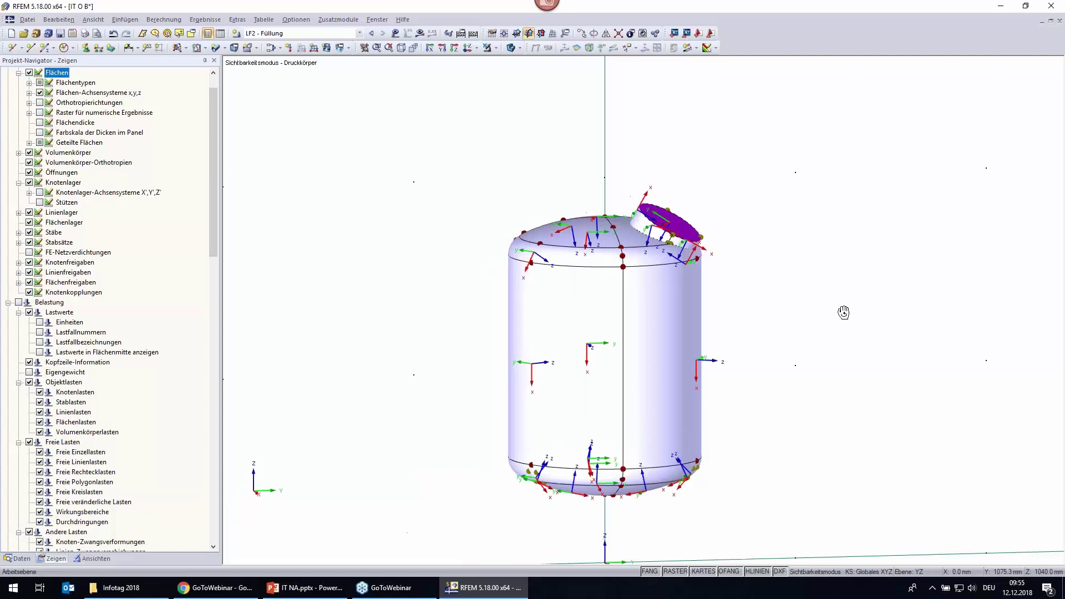
{"action": "middle_click_drag", "start_coordinate": [806, 340], "coordinate": [792, 294], "text": "ctrl"}
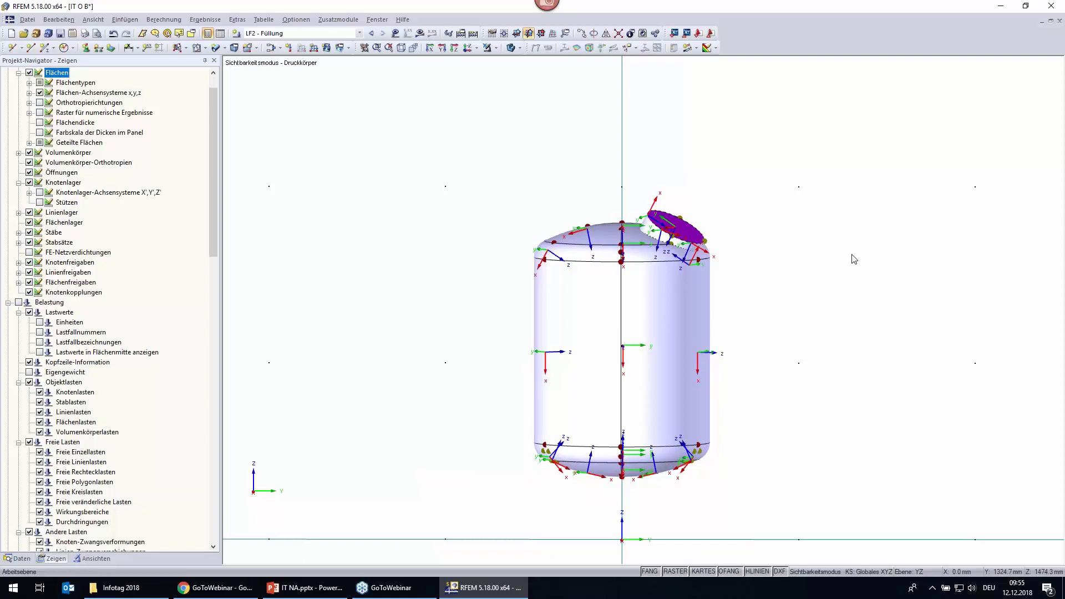
View the tank from the top, then from the front (XZ), adjusting the zoom.
{"action": "left_click", "coordinate": [468, 47]}
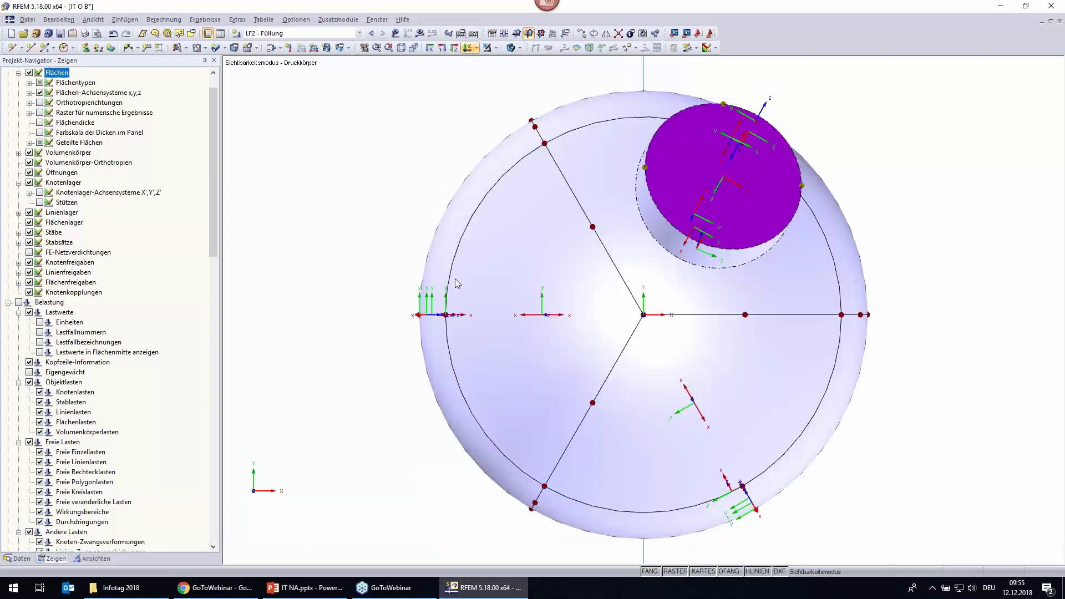
{"action": "scroll", "coordinate": [453, 345], "scroll_direction": "down", "scroll_amount": 2}
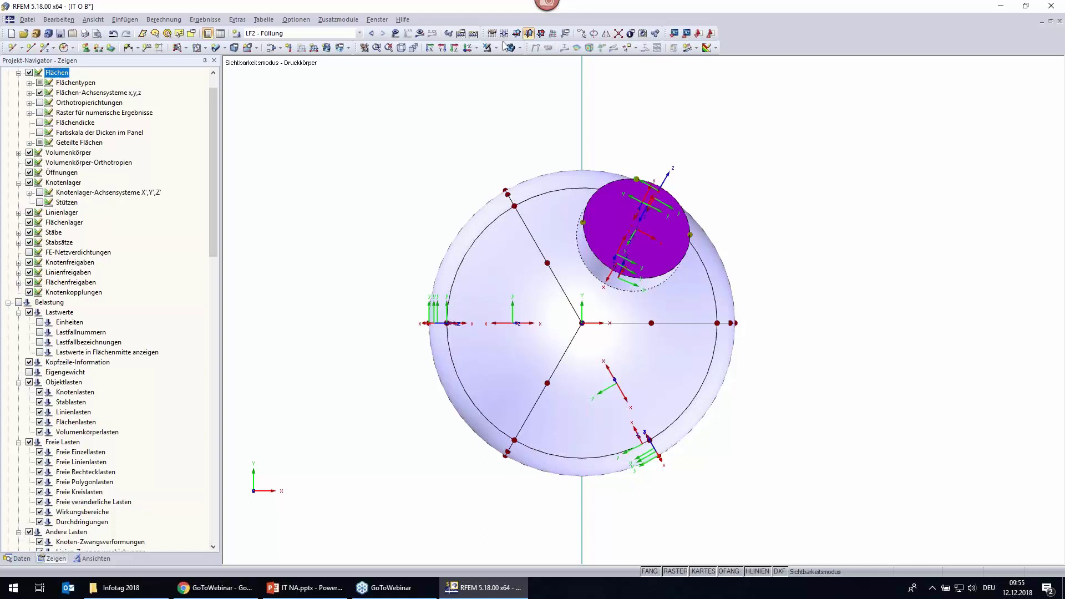
{"action": "left_click", "coordinate": [442, 48]}
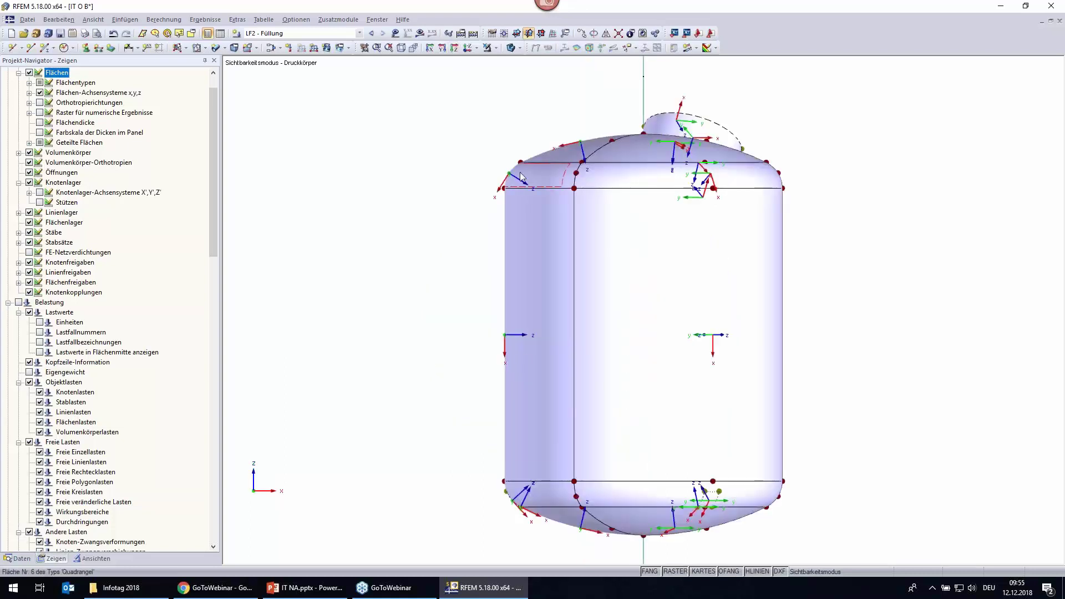
{"action": "left_click", "coordinate": [675, 438]}
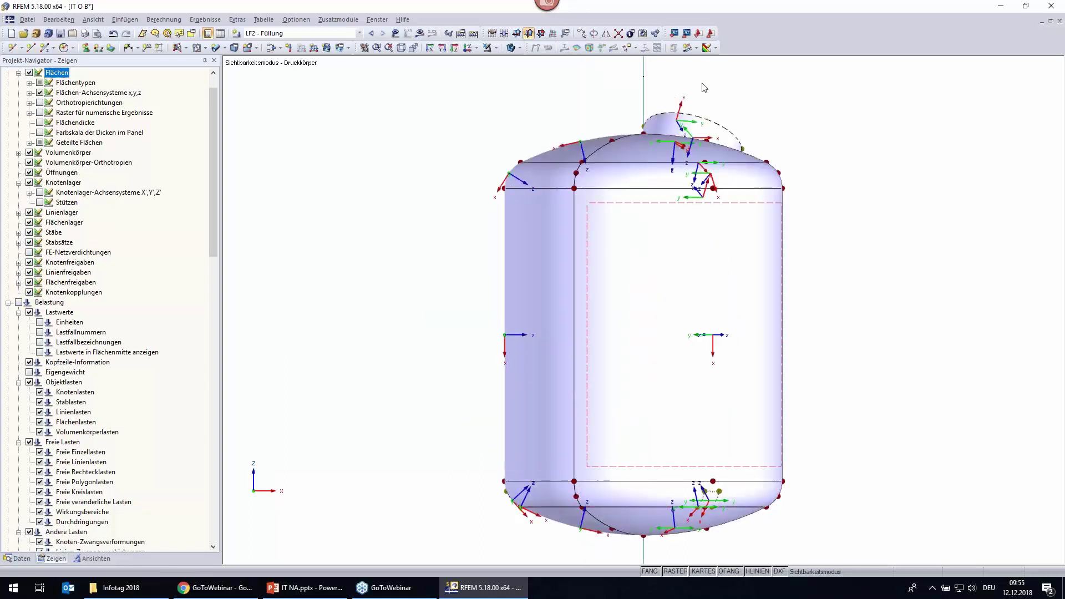
{"action": "left_click", "coordinate": [703, 87]}
{"action": "scroll", "coordinate": [108, 261], "scroll_direction": "down", "scroll_amount": 3}
{"action": "scroll", "coordinate": [108, 261], "scroll_direction": "down", "scroll_amount": 3}
{"action": "scroll", "coordinate": [108, 260], "scroll_direction": "down", "scroll_amount": 9}
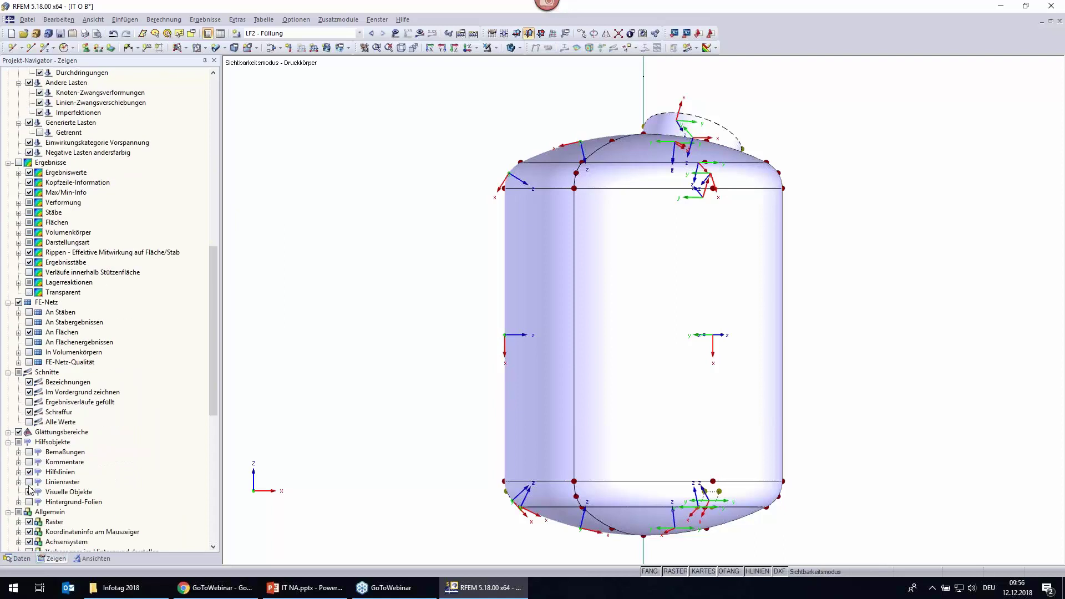
{"action": "scroll", "coordinate": [116, 419], "scroll_direction": "down", "scroll_amount": 1}
{"action": "scroll", "coordinate": [116, 419], "scroll_direction": "down", "scroll_amount": 10}
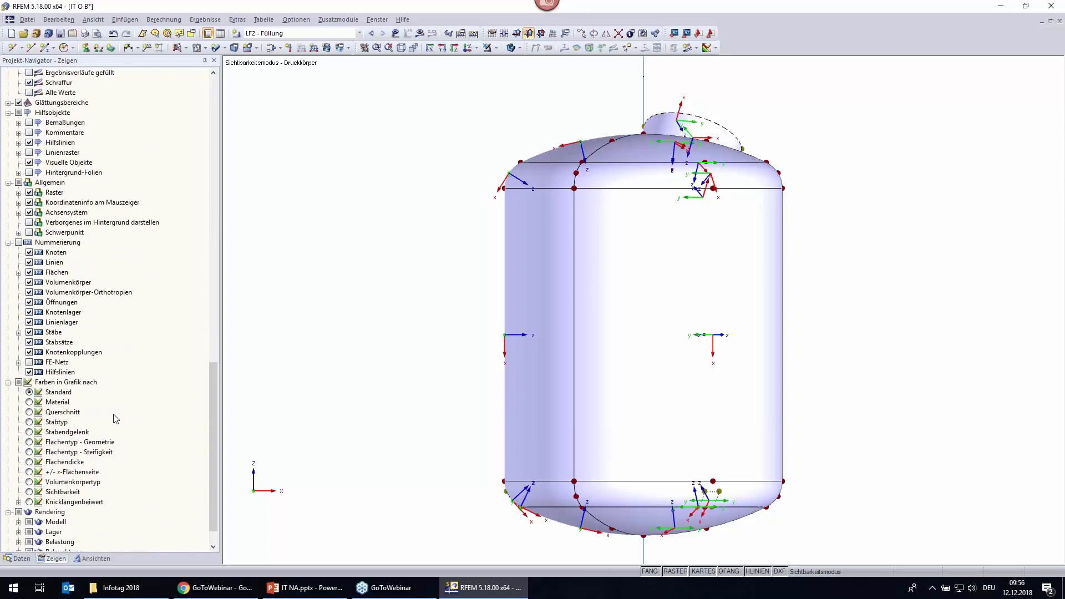
{"action": "scroll", "coordinate": [111, 444], "scroll_direction": "down", "scroll_amount": 1}
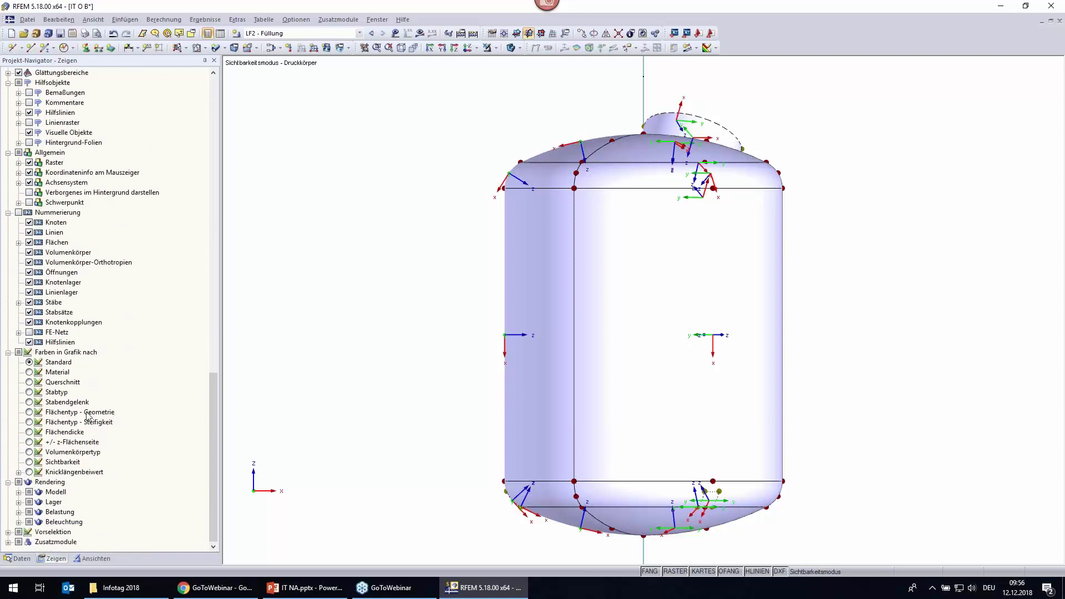
Colour the surfaces by +/- z-Flächenseite and view the tank isometrically.
{"action": "left_click", "coordinate": [29, 442]}
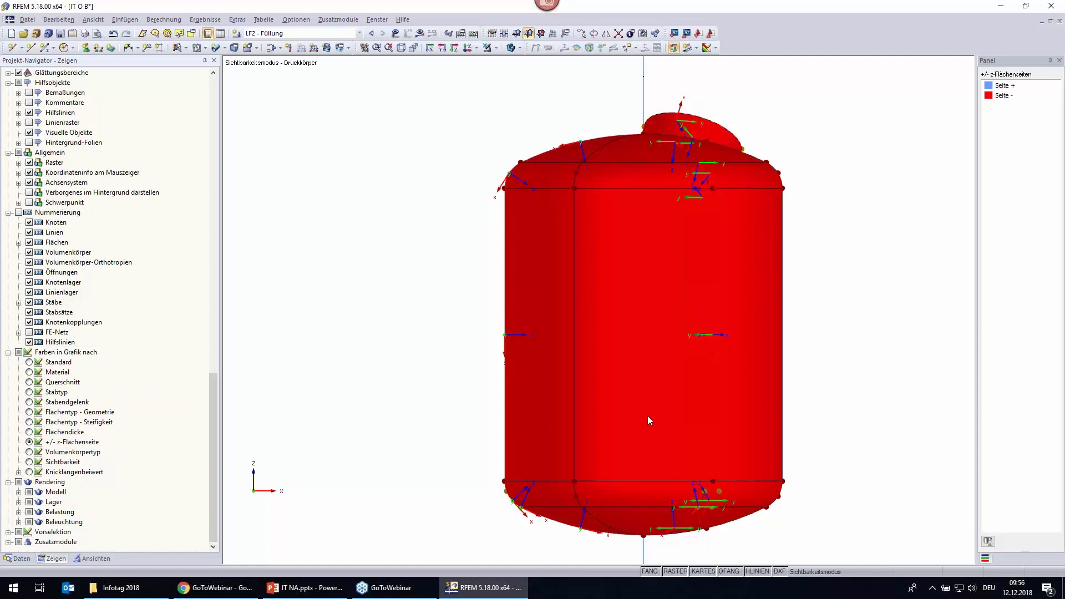
{"action": "middle_click_drag", "start_coordinate": [853, 336], "coordinate": [324, 350], "text": "ctrl"}
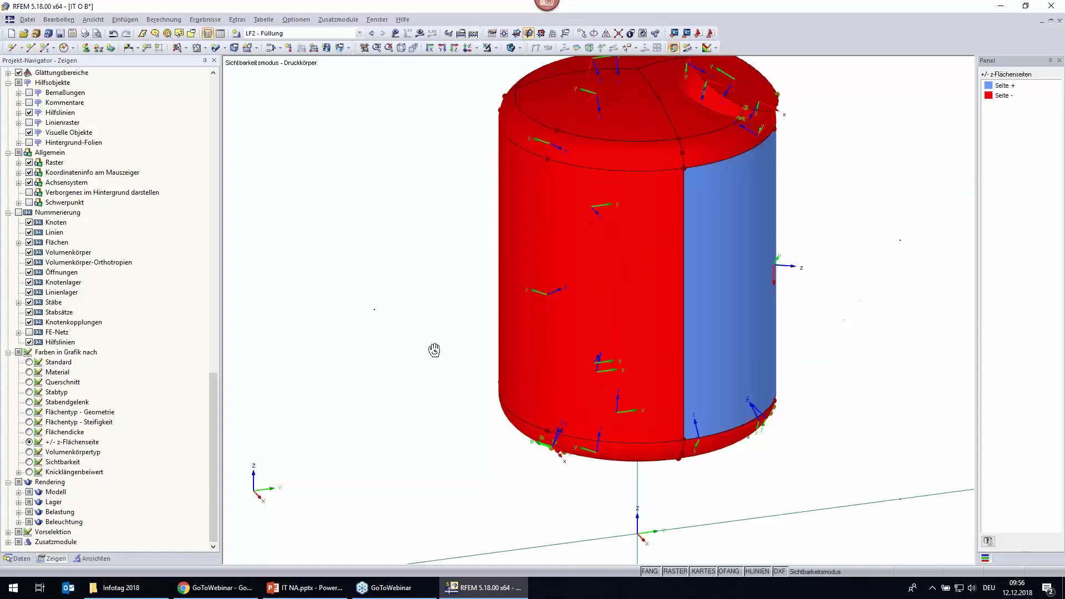
{"action": "scroll", "coordinate": [324, 350], "scroll_direction": "up", "scroll_amount": 2}
{"action": "scroll", "coordinate": [547, 228], "scroll_direction": "down", "scroll_amount": 1}
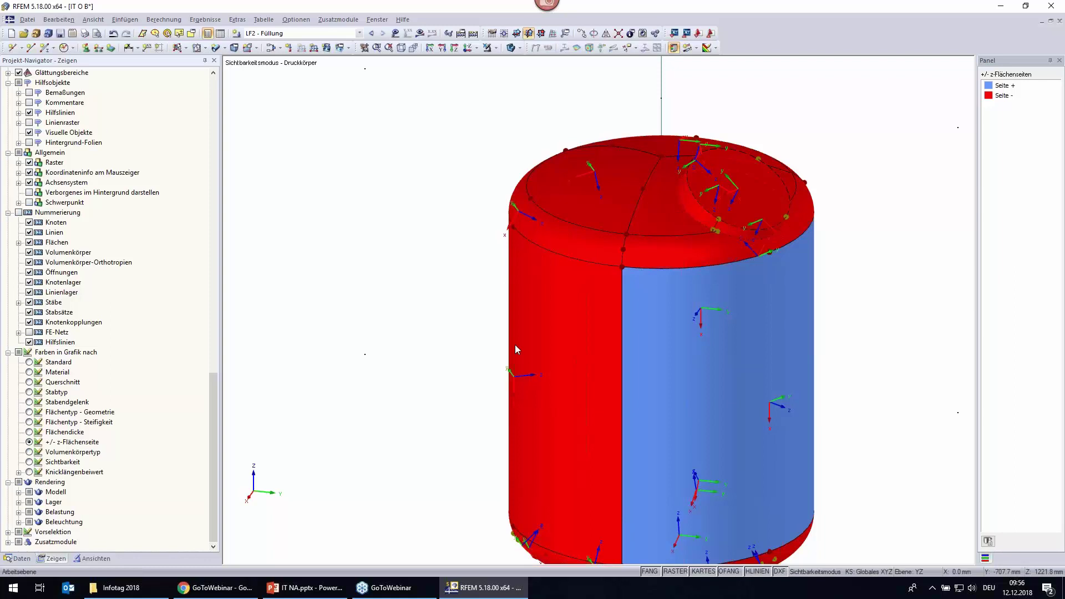
{"action": "scroll", "coordinate": [601, 374], "scroll_direction": "down", "scroll_amount": 2}
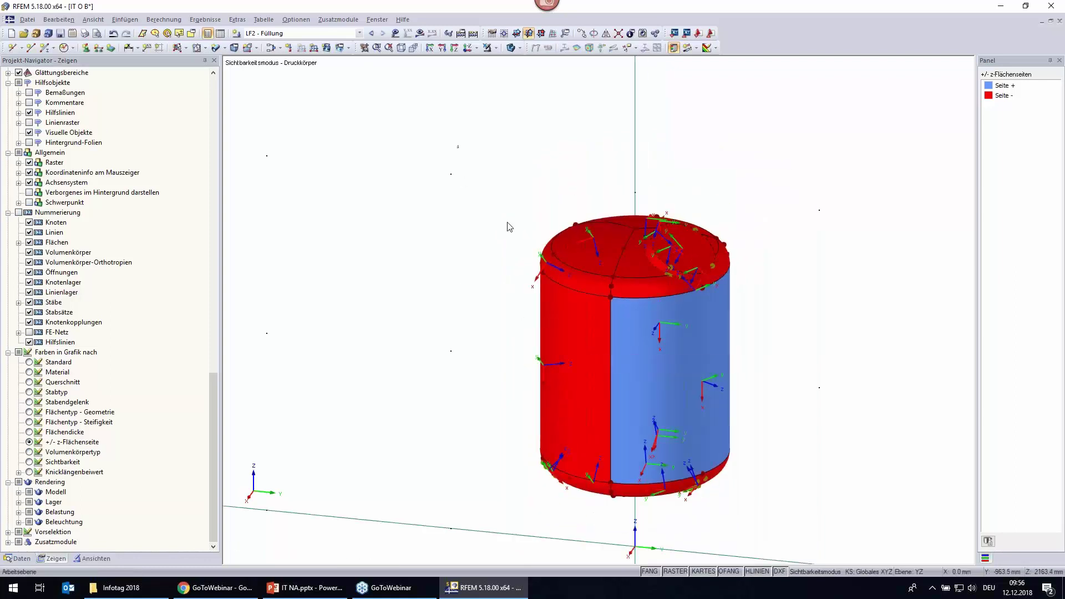
{"action": "key", "text": "ctrl+a"}
Reverse all surfaces' local axes, then flip the remaining red wall so every surface shows Seite +.
{"action": "right_click", "coordinate": [628, 388]}
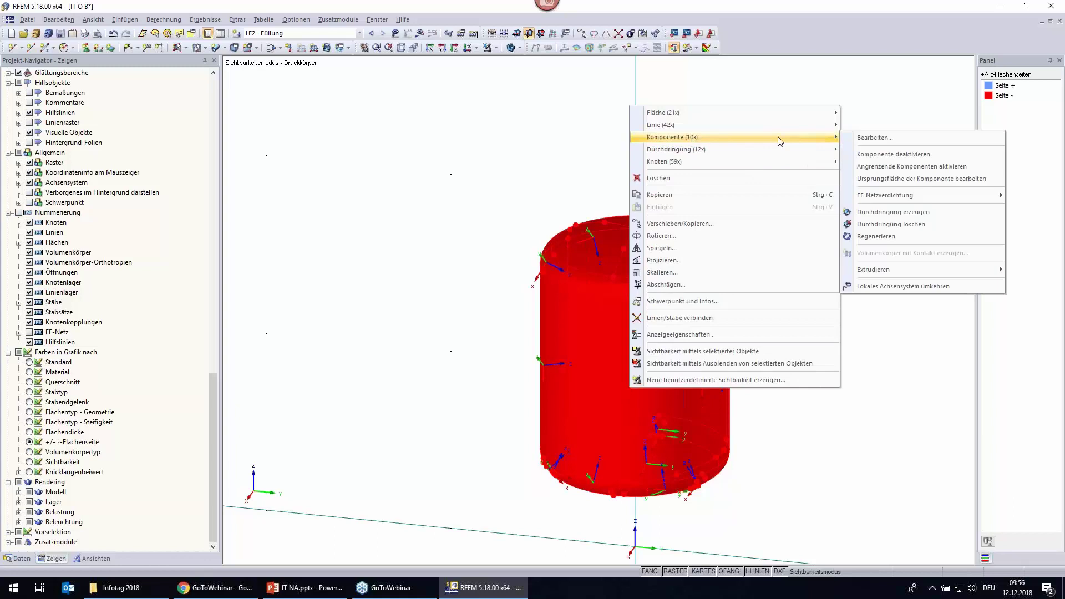
{"action": "mouse_move", "coordinate": [673, 136]}
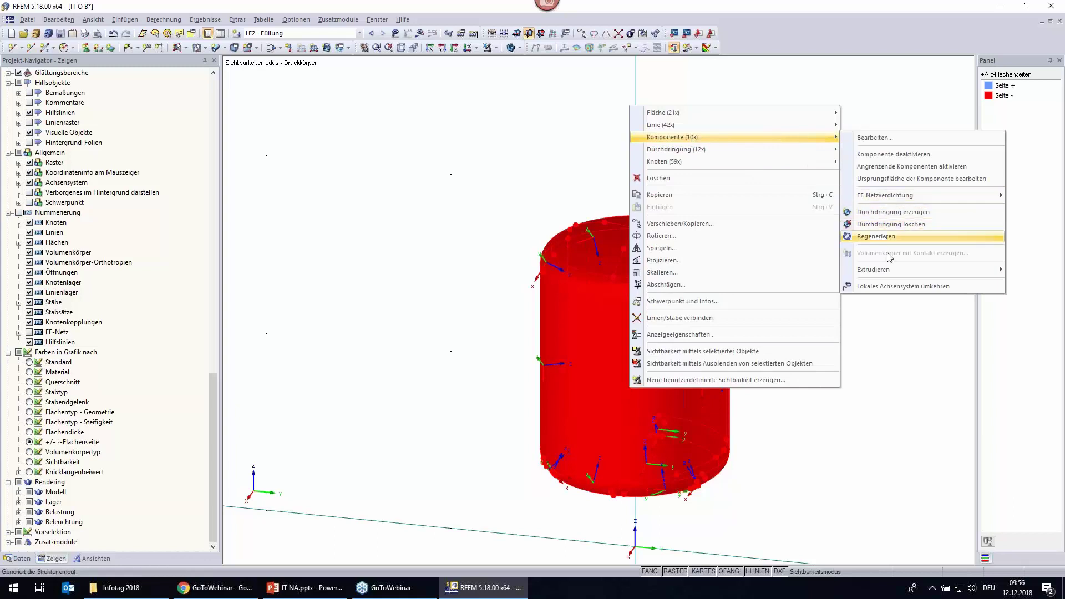
{"action": "left_click", "coordinate": [894, 286]}
{"action": "left_click", "coordinate": [893, 340]}
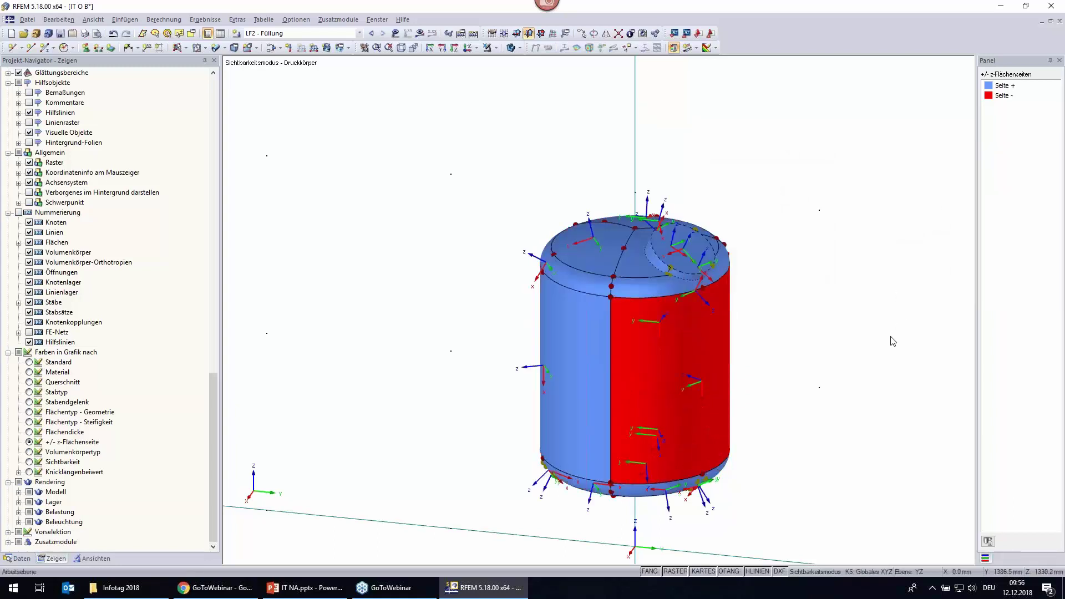
{"action": "right_click", "coordinate": [635, 310]}
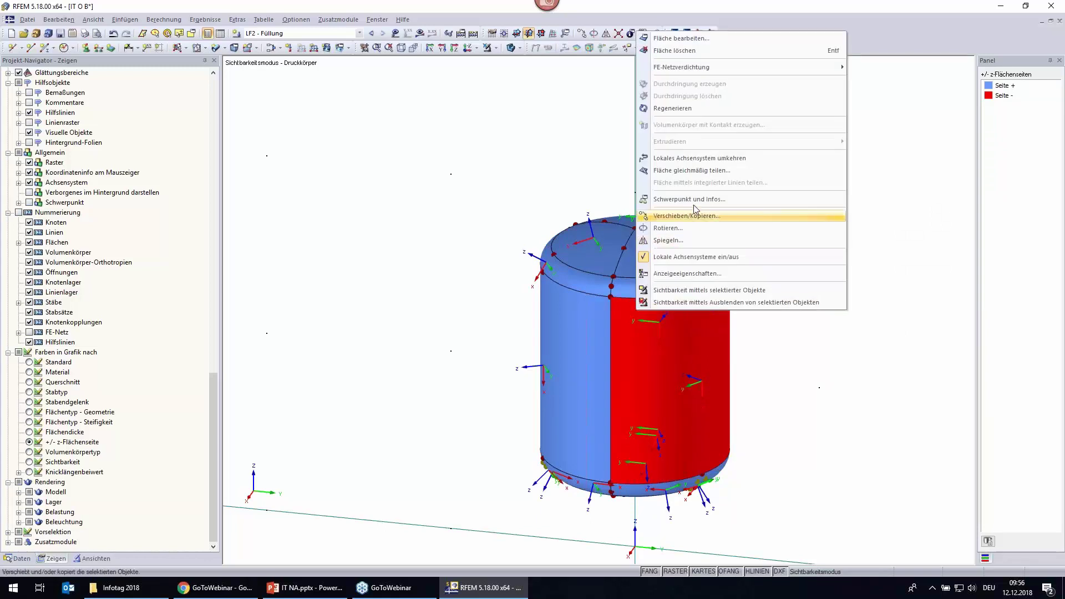
{"action": "left_click", "coordinate": [815, 283]}
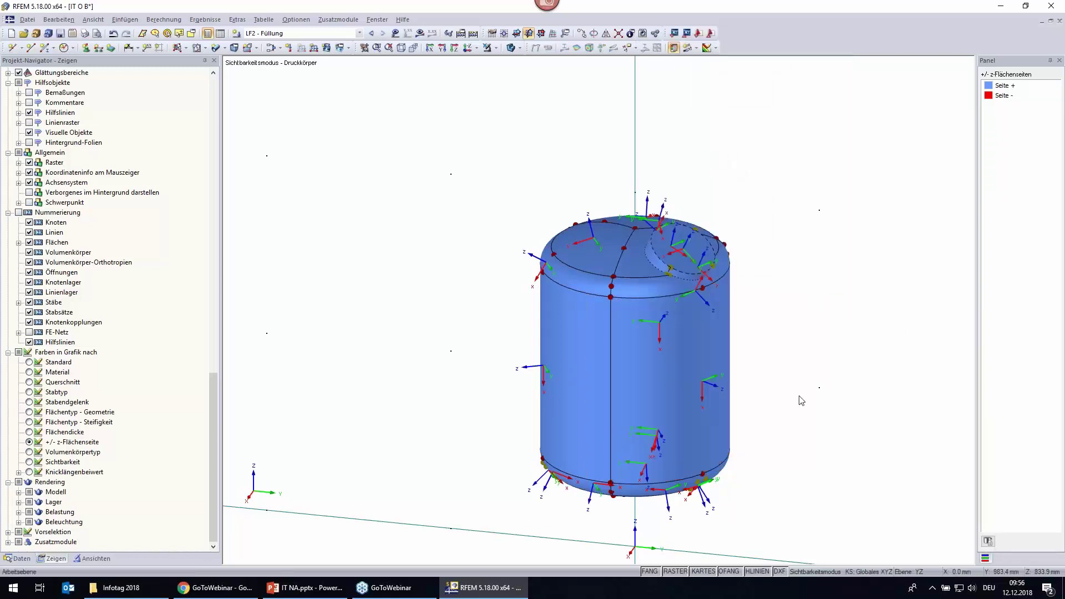
{"action": "mouse_move", "coordinate": [790, 488]}
{"action": "middle_mouse_down", "text": "ctrl"}
{"action": "mouse_move", "coordinate": [860, 463]}
{"action": "mouse_move", "coordinate": [832, 492]}
{"action": "mouse_move", "coordinate": [704, 494]}
{"action": "mouse_move", "coordinate": [323, 428]}
{"action": "mouse_move", "coordinate": [336, 423]}
{"action": "mouse_move", "coordinate": [473, 490]}
{"action": "mouse_move", "coordinate": [488, 474]}
{"action": "middle_mouse_up", "text": "ctrl"}
Hide the local surface axis systems, orbit to show the tank top, and open Einfügen.
{"action": "scroll", "coordinate": [38, 145], "scroll_direction": "up", "scroll_amount": 8}
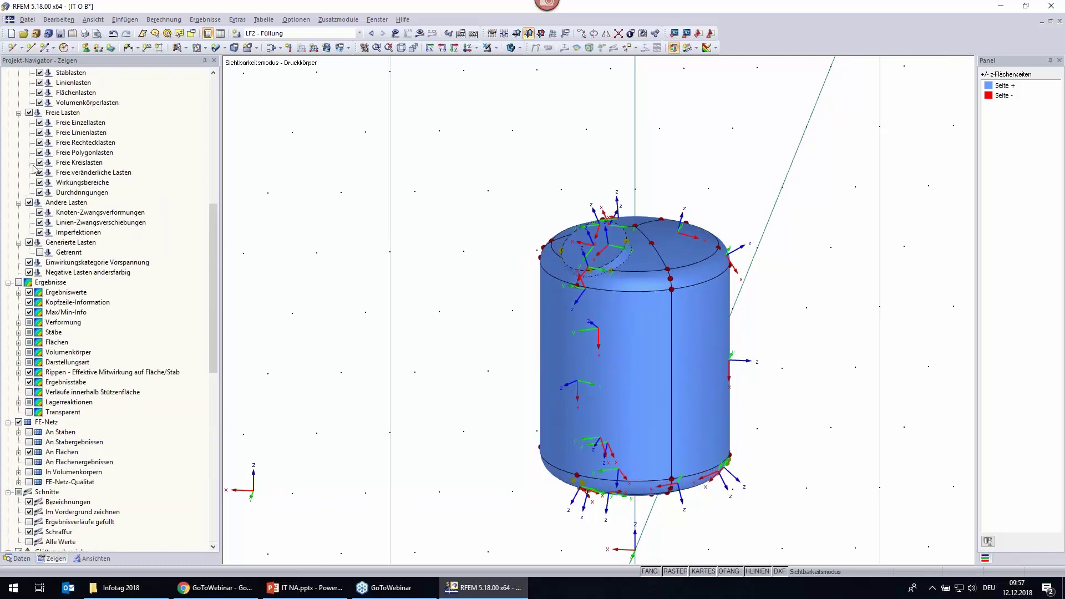
{"action": "scroll", "coordinate": [55, 183], "scroll_direction": "up", "scroll_amount": 8}
{"action": "scroll", "coordinate": [81, 224], "scroll_direction": "up", "scroll_amount": 6}
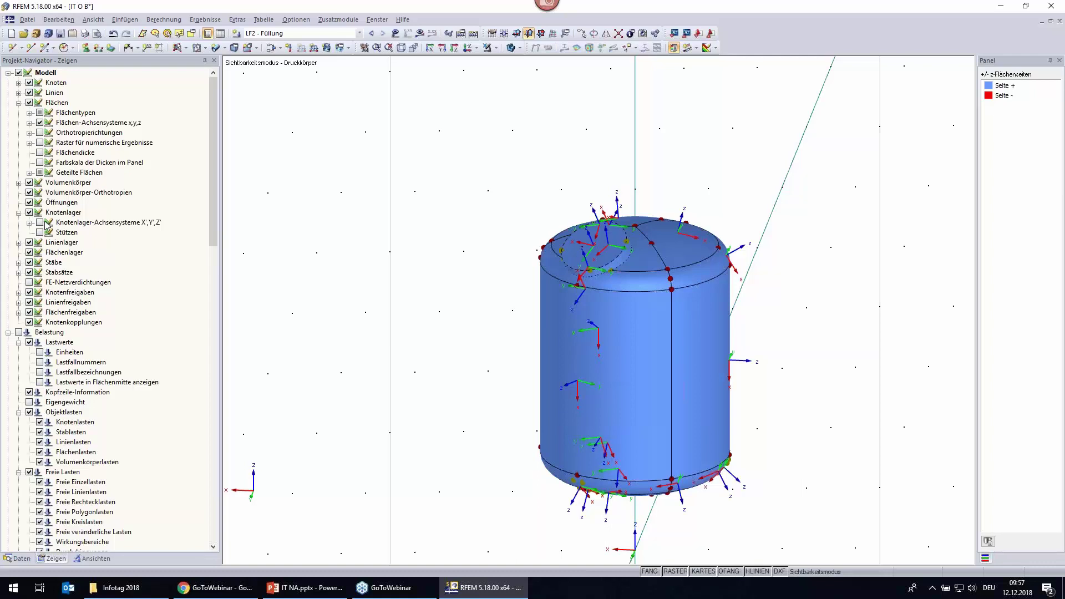
{"action": "left_click", "coordinate": [39, 122]}
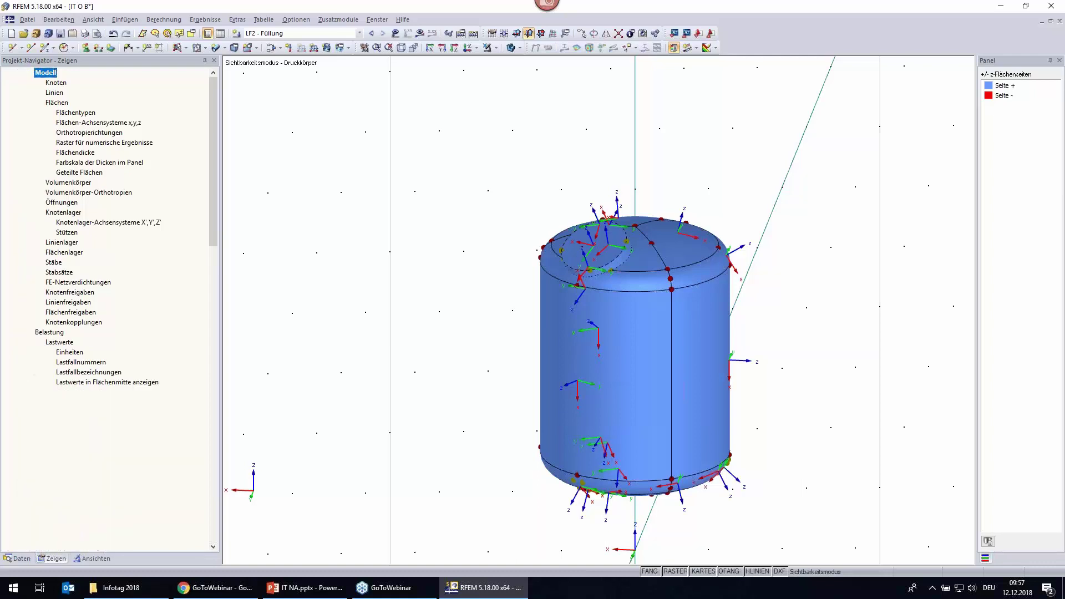
{"action": "middle_click_drag", "start_coordinate": [802, 363], "coordinate": [813, 399], "text": "ctrl"}
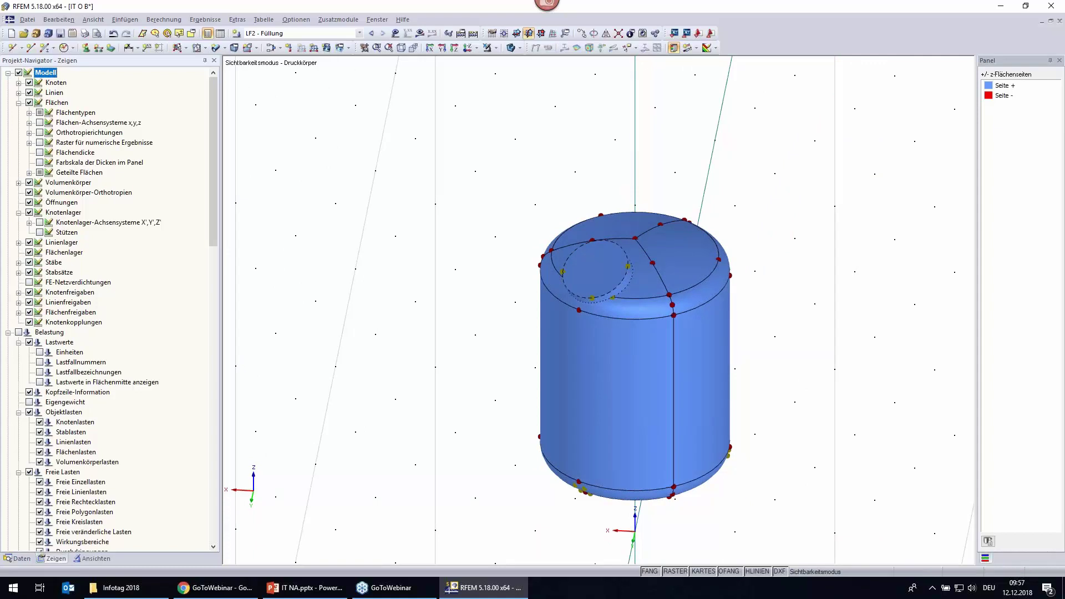
{"action": "left_click", "coordinate": [113, 21]}
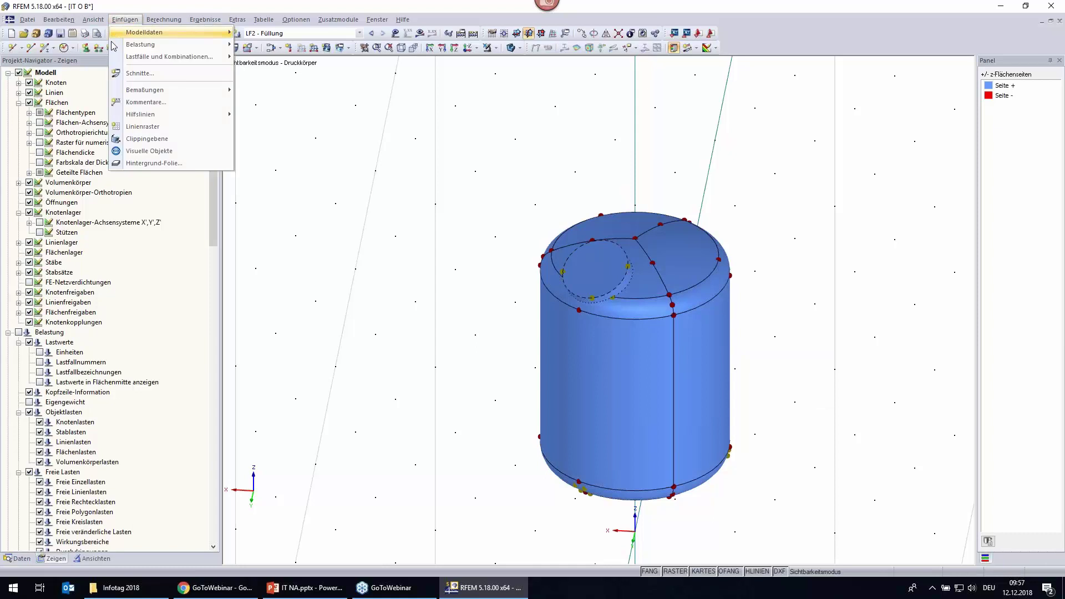
Add an X-Z clipping plane with its Versatz e offset stepped to -200 mm.
{"action": "left_click", "coordinate": [150, 139]}
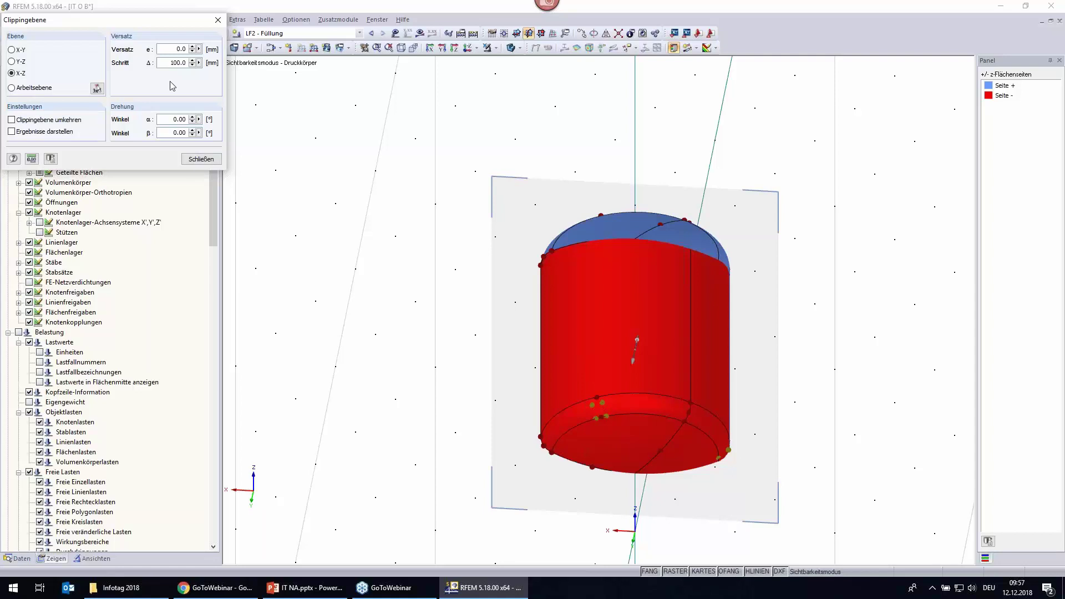
{"action": "left_click", "coordinate": [192, 52]}
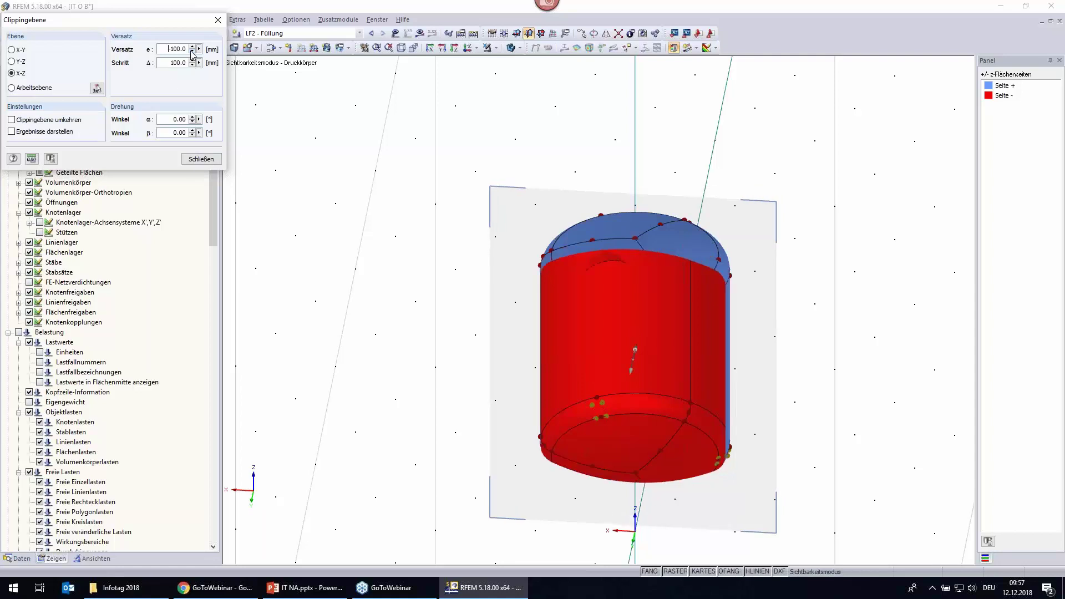
{"action": "left_click", "coordinate": [192, 52]}
{"action": "left_click", "coordinate": [192, 52]}
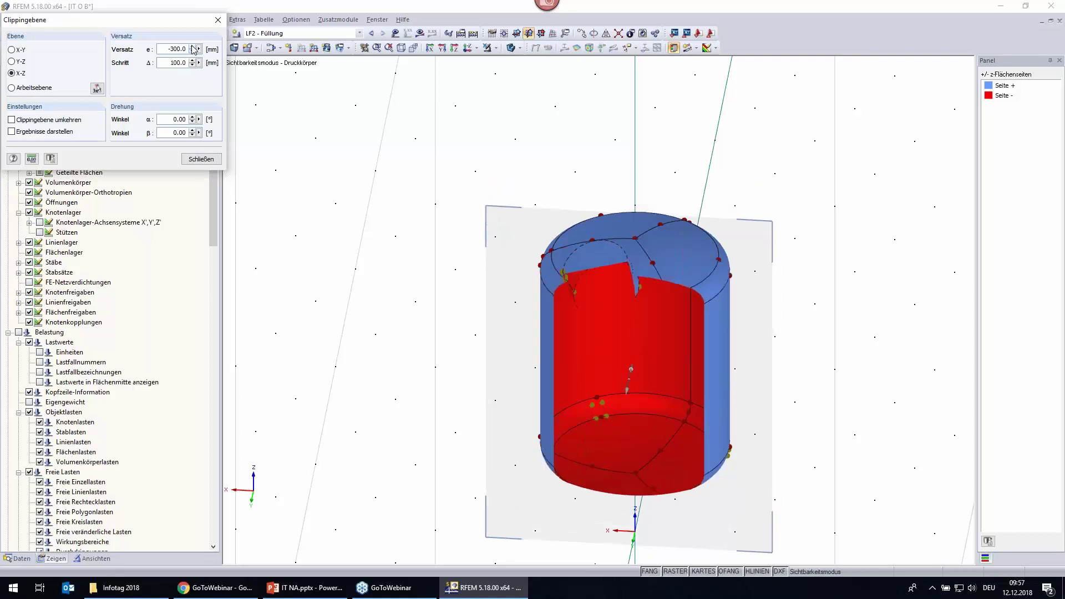
{"action": "left_click", "coordinate": [191, 51]}
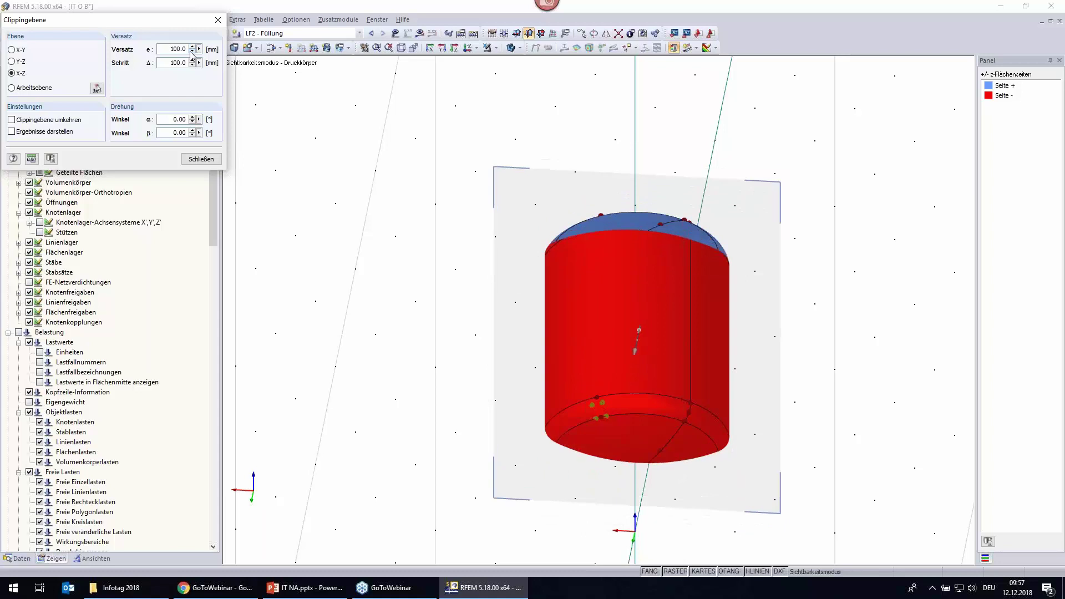
{"action": "left_click", "coordinate": [192, 52]}
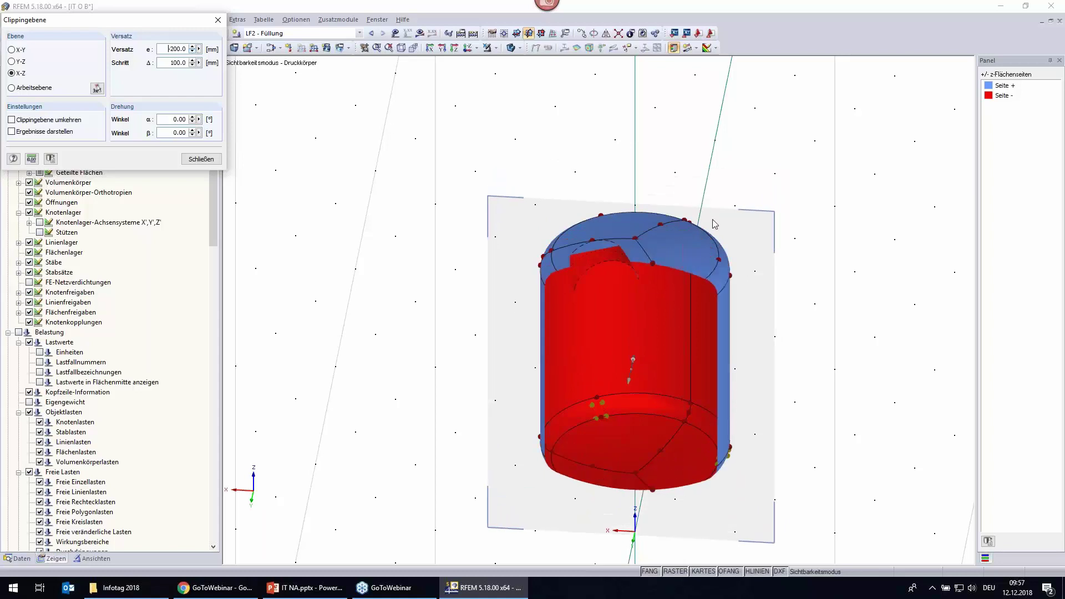
Rotate and zoom to inspect the cut vessel, then close the clipping plane.
{"action": "mouse_move", "coordinate": [885, 350]}
{"action": "middle_mouse_down", "text": "ctrl"}
{"action": "mouse_move", "coordinate": [703, 325]}
{"action": "mouse_move", "coordinate": [743, 261]}
{"action": "middle_mouse_up", "text": "ctrl"}
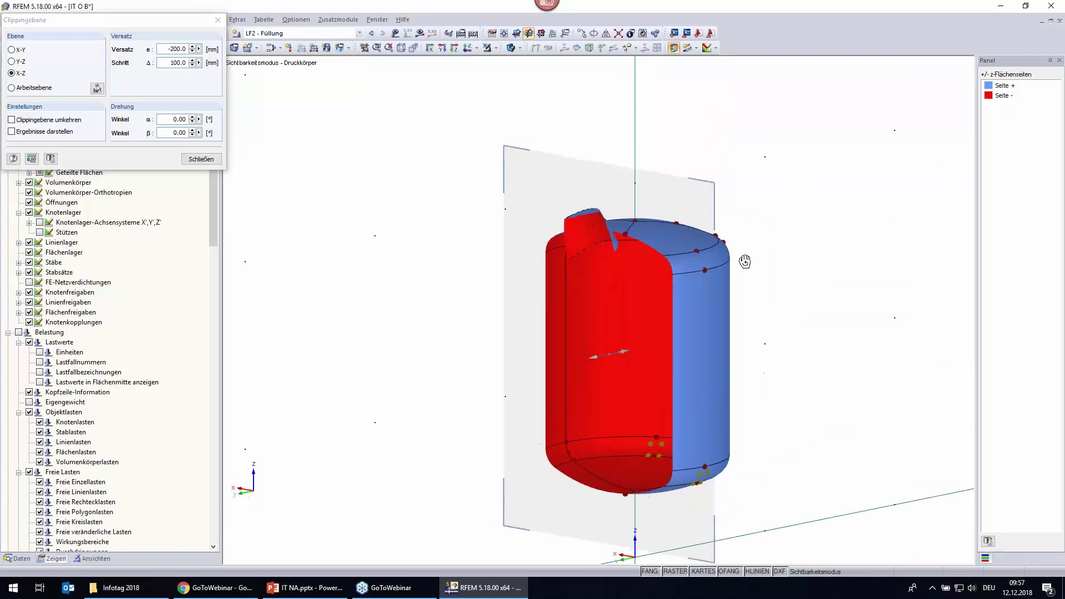
{"action": "scroll", "coordinate": [647, 264], "scroll_direction": "up", "scroll_amount": 2}
{"action": "scroll", "coordinate": [555, 242], "scroll_direction": "up", "scroll_amount": 3}
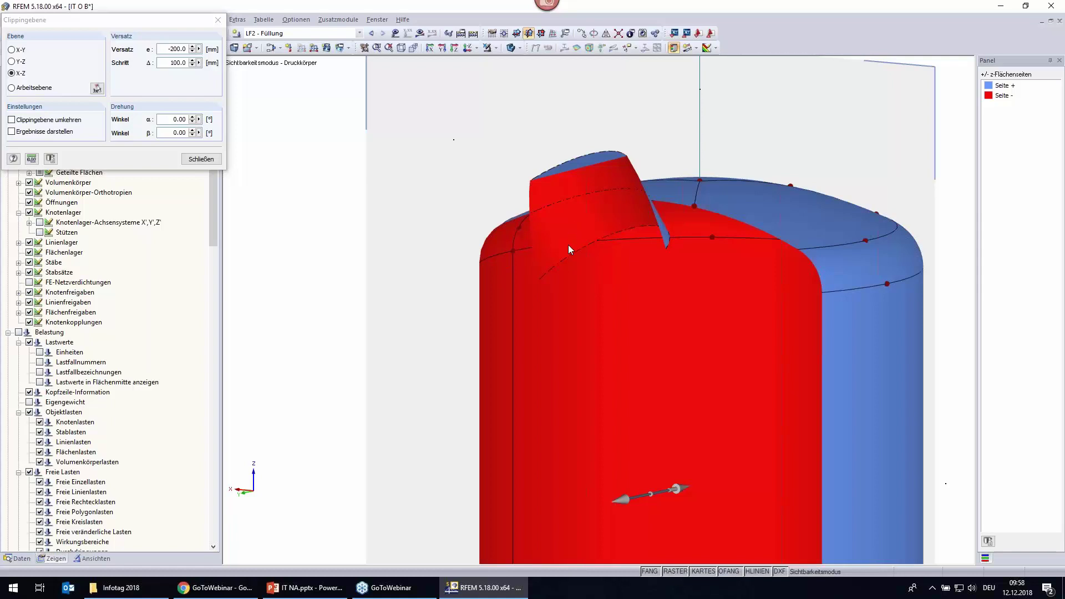
{"action": "scroll", "coordinate": [574, 249], "scroll_direction": "down", "scroll_amount": 3}
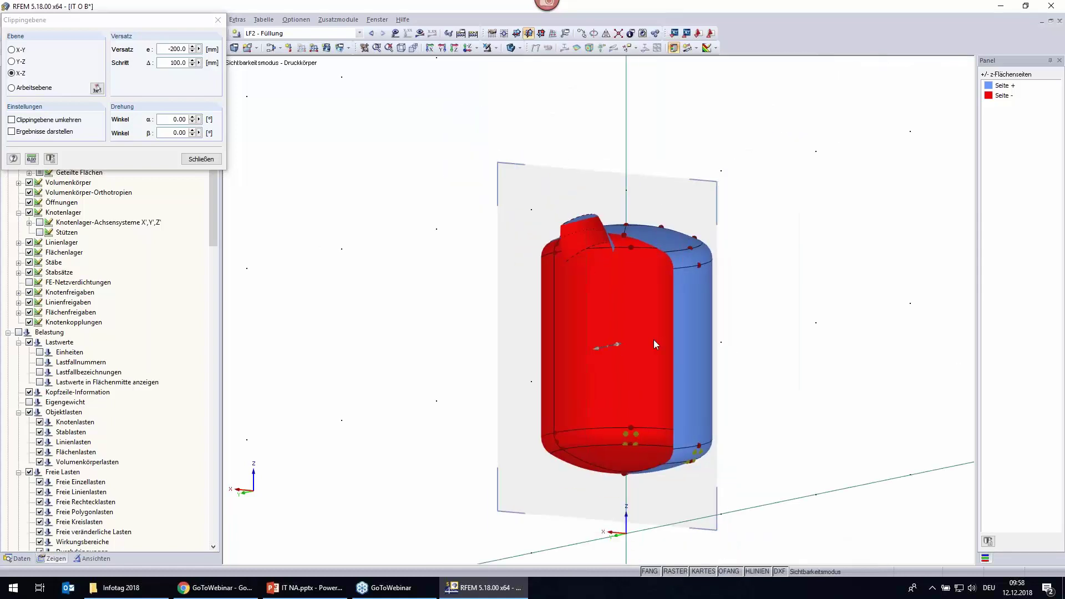
{"action": "left_click", "coordinate": [219, 24]}
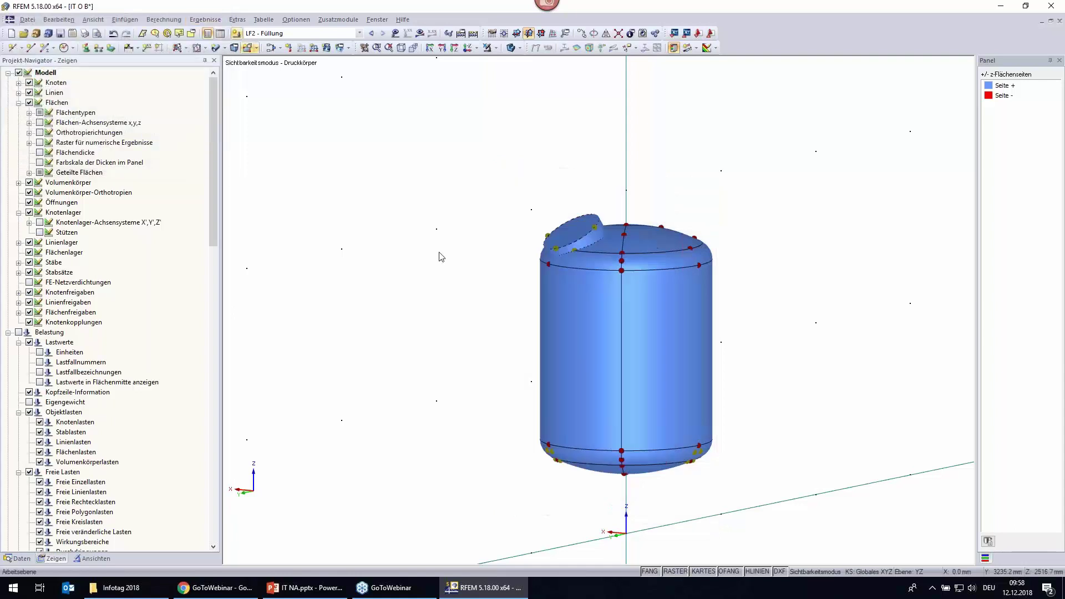
Switch the navigator to Ansichten and try transparent and wireframe display around the nozzle.
{"action": "left_click", "coordinate": [95, 558]}
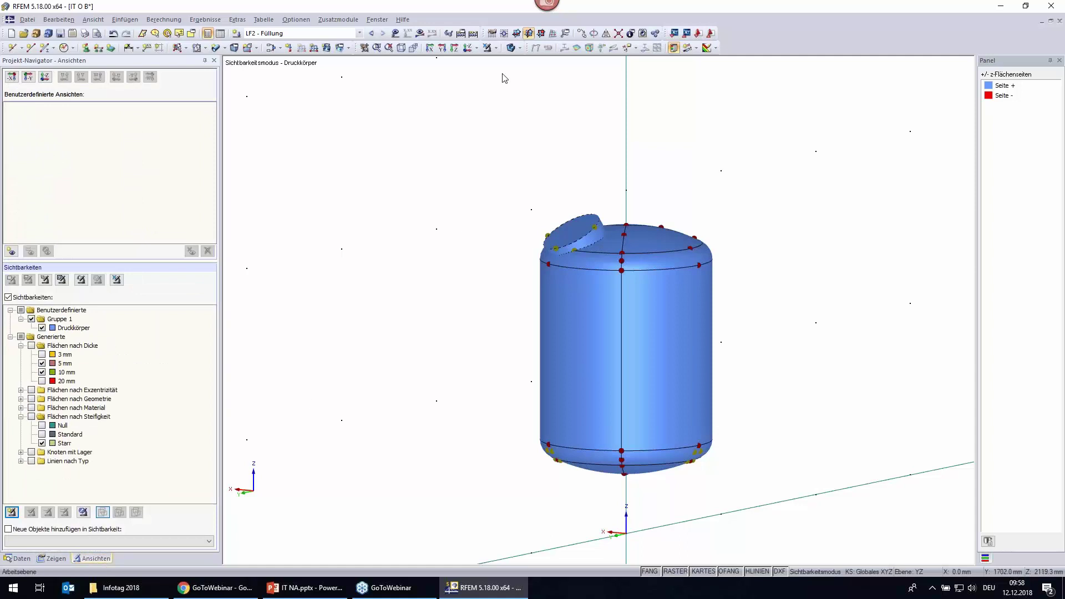
{"action": "left_click", "coordinate": [514, 49]}
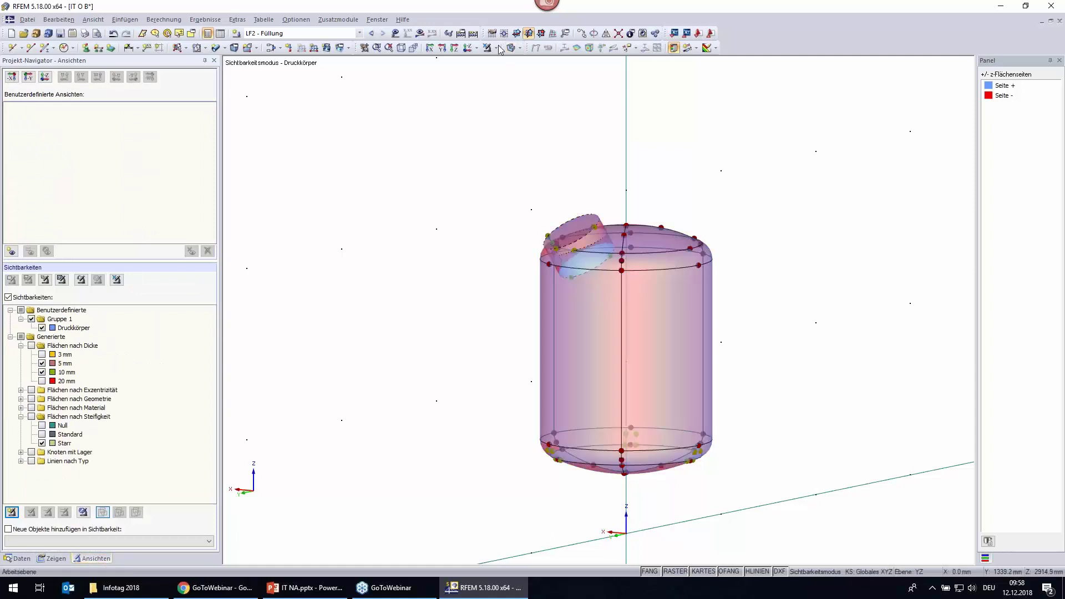
{"action": "left_click", "coordinate": [512, 50]}
{"action": "scroll", "coordinate": [534, 252], "scroll_direction": "up", "scroll_amount": 3}
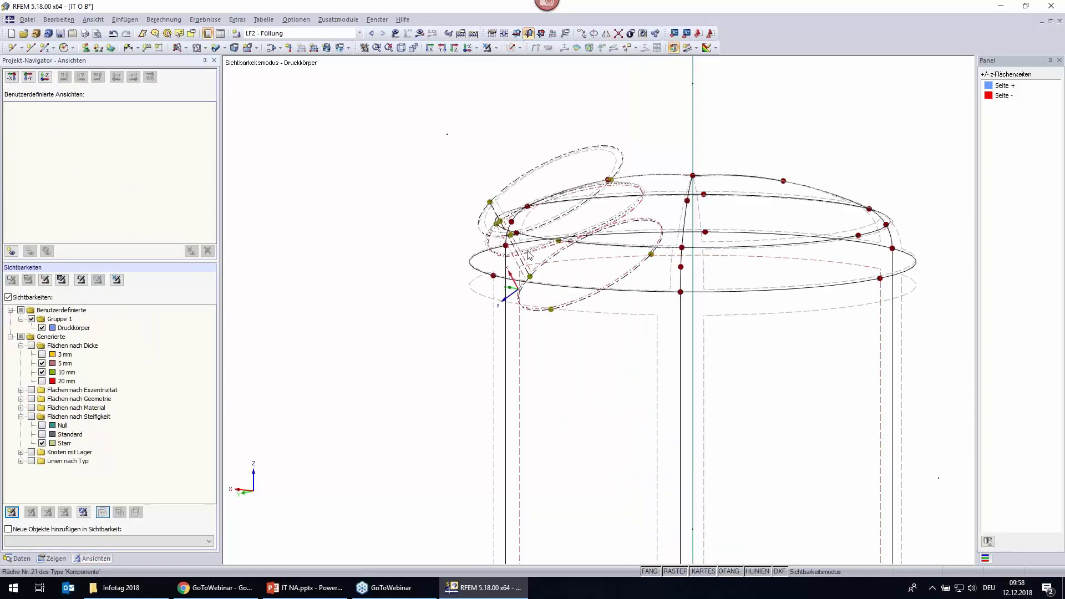
{"action": "scroll", "coordinate": [534, 252], "scroll_direction": "up", "scroll_amount": 2}
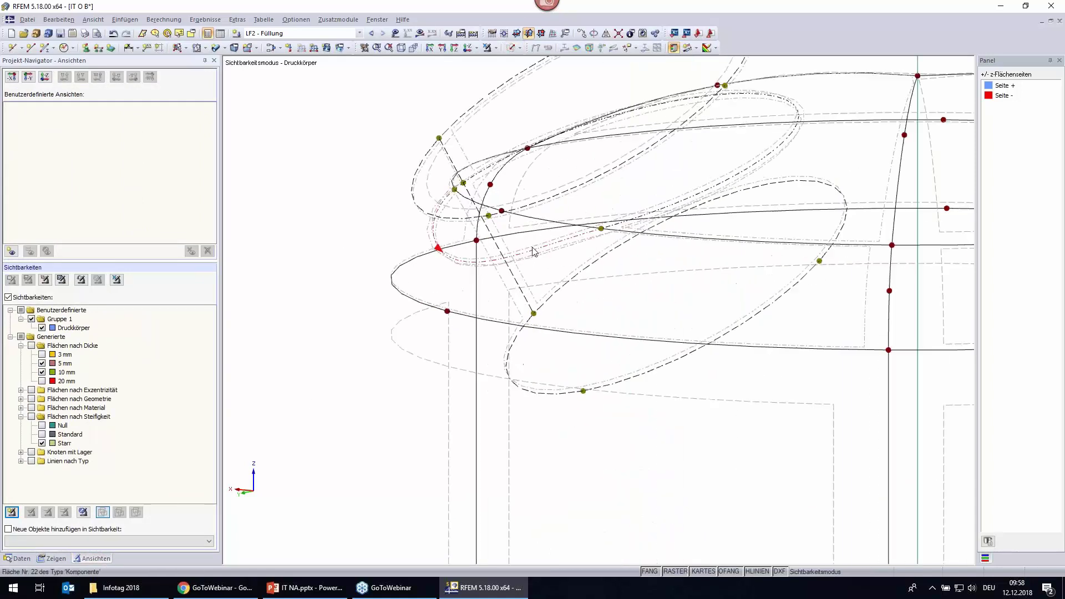
{"action": "right_click", "coordinate": [527, 281]}
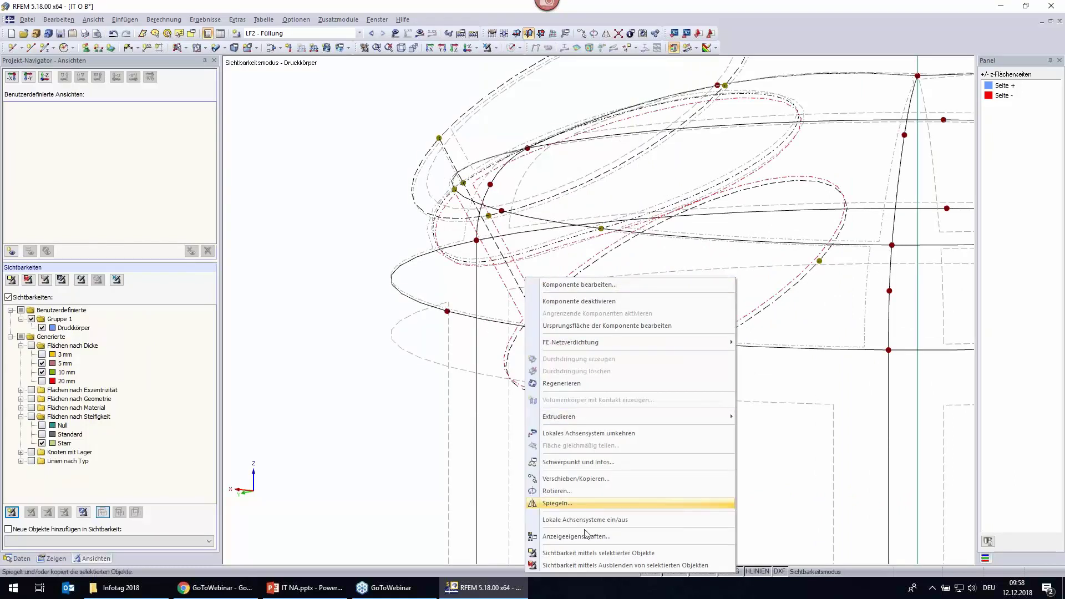
{"action": "left_click", "coordinate": [584, 564]}
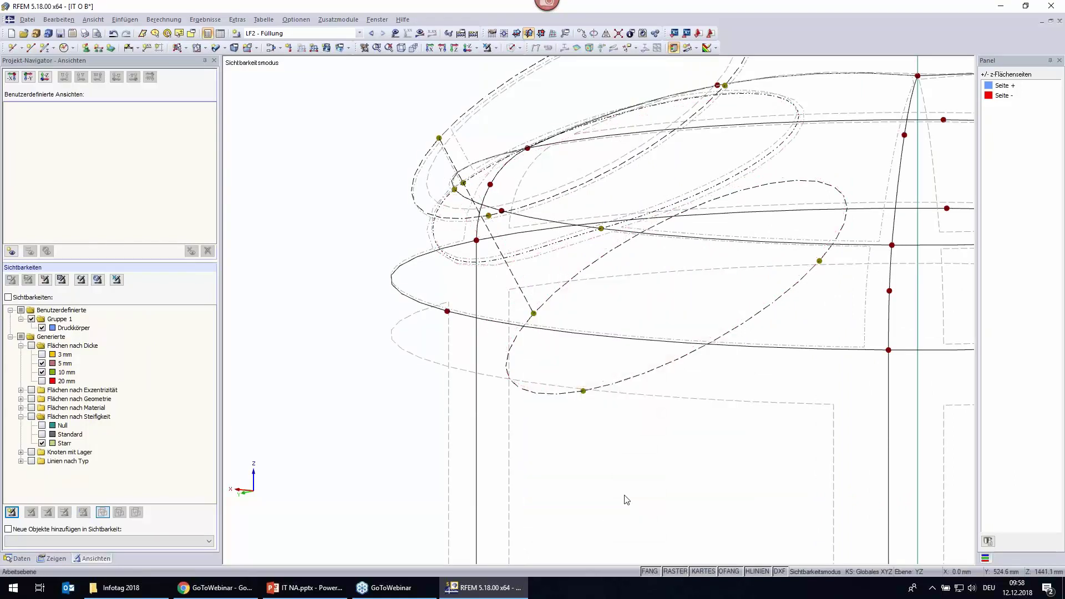
{"action": "scroll", "coordinate": [455, 60], "scroll_direction": "down", "scroll_amount": 3}
{"action": "left_click", "coordinate": [511, 47]}
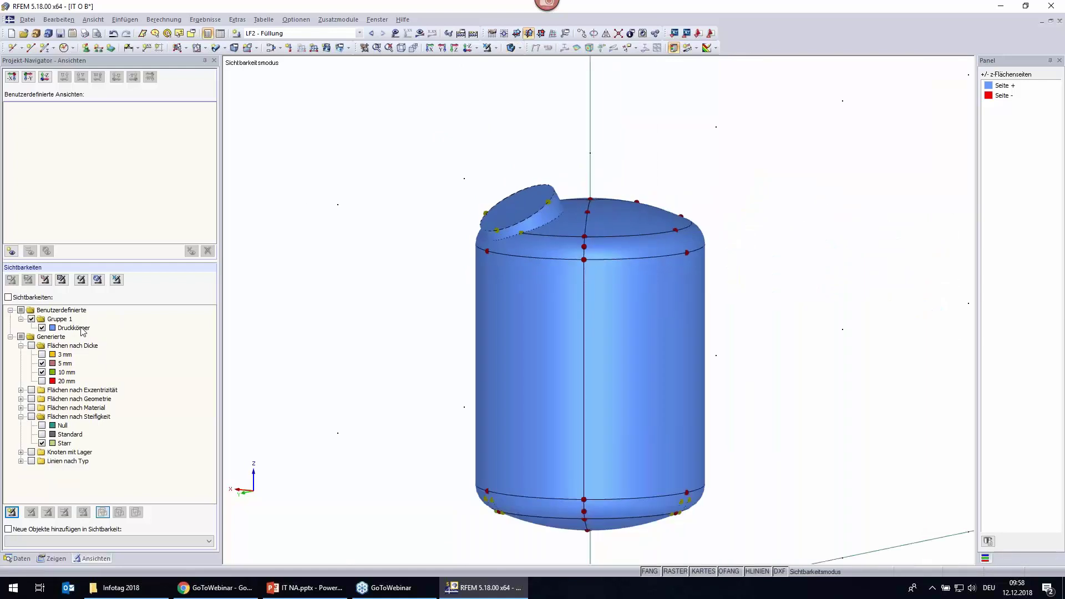
Assign the whole box-selected vessel, including the roof nozzle, to the Druckkörper visibility.
{"action": "left_click_drag", "start_coordinate": [388, 111], "coordinate": [794, 549]}
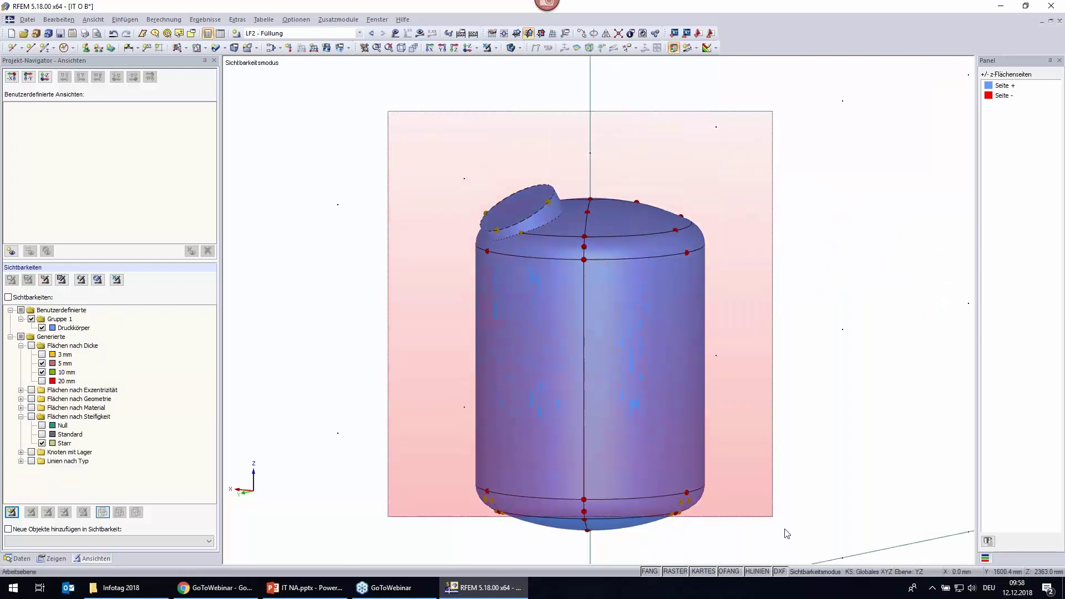
{"action": "left_click", "coordinate": [78, 329]}
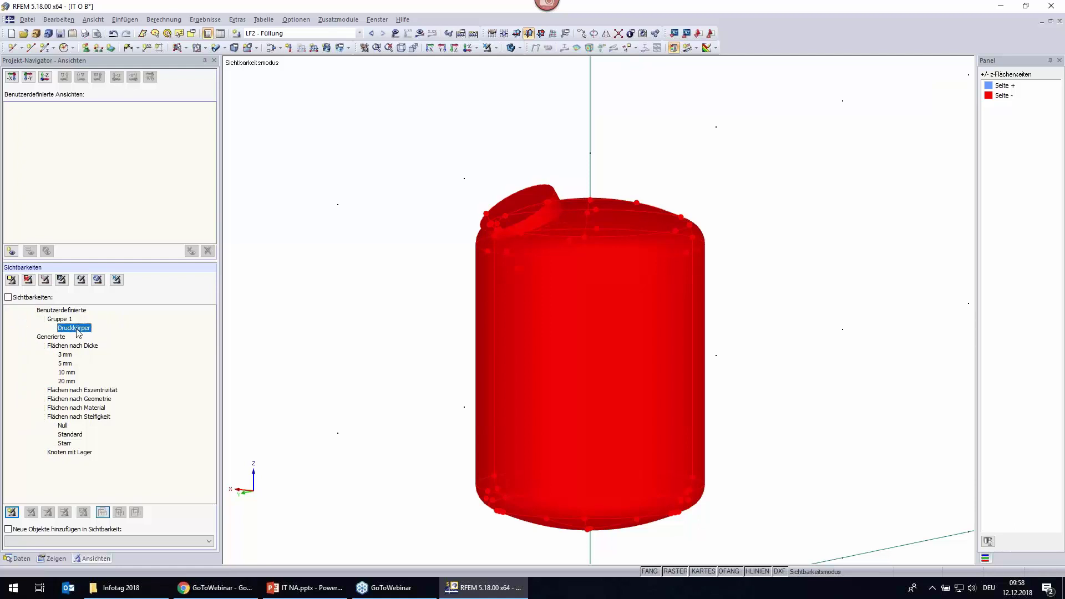
{"action": "left_click", "coordinate": [64, 512]}
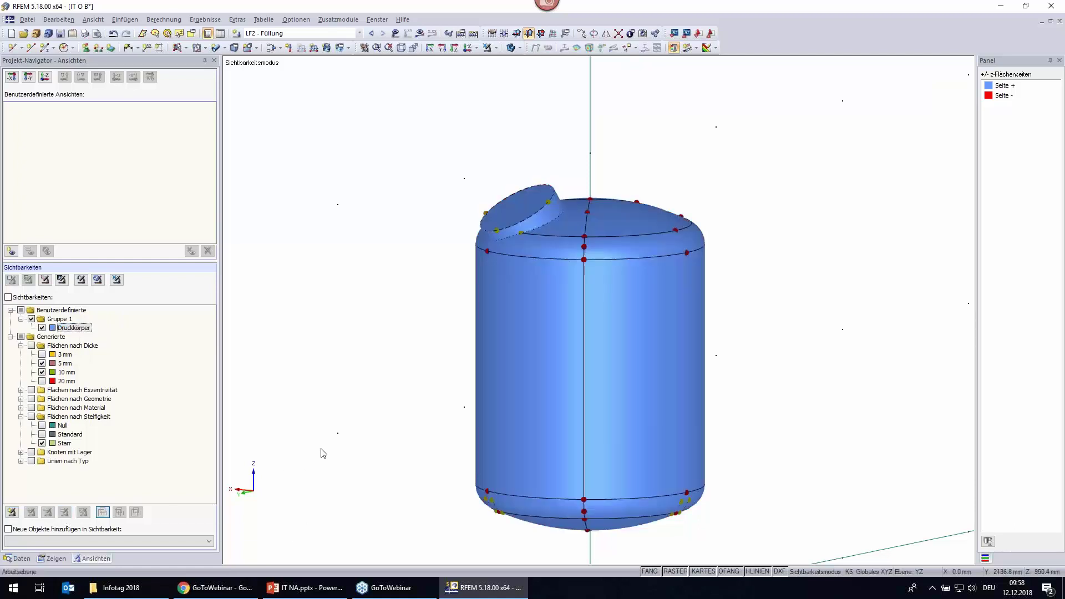
{"action": "left_click", "coordinate": [322, 450]}
{"action": "middle_click_drag", "start_coordinate": [351, 421], "coordinate": [383, 288], "text": "ctrl"}
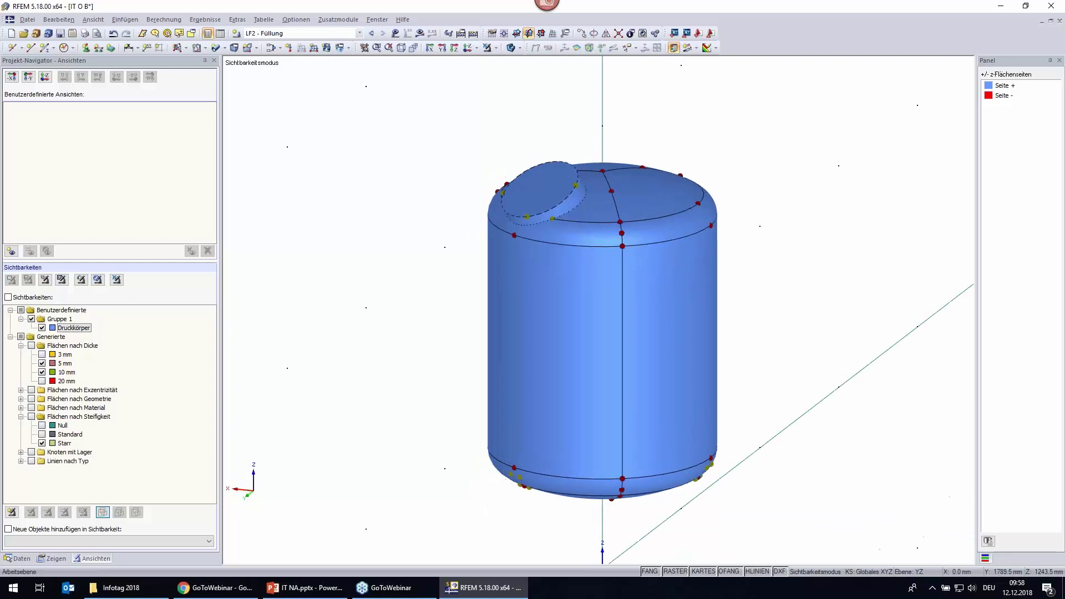
{"action": "left_click", "coordinate": [124, 20]}
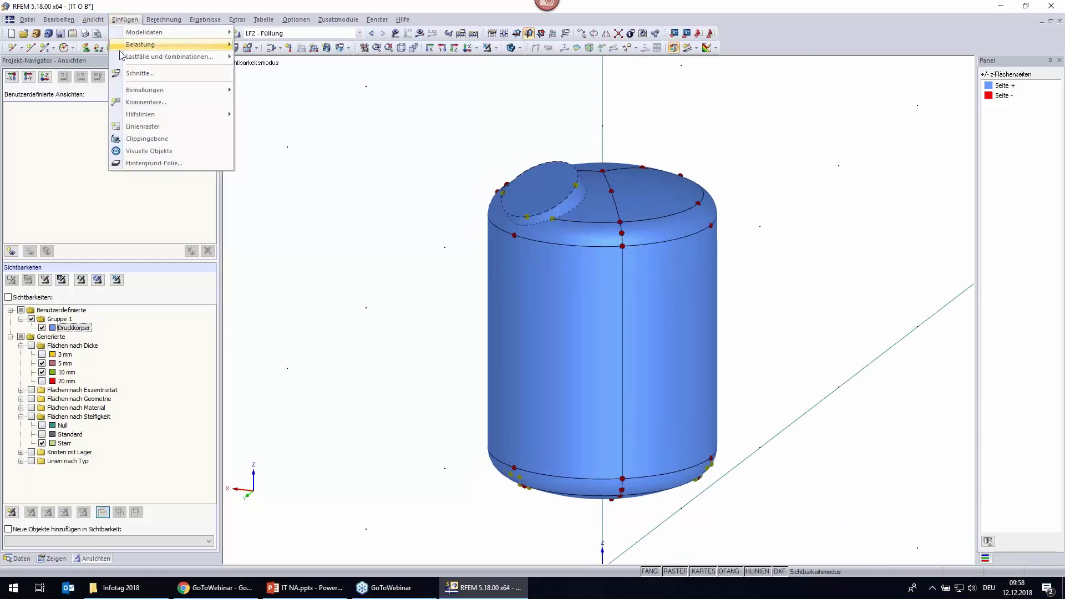
Cut the vessel with an X-Z clipping plane at -300 mm, zoom onto the nozzle, then close it.
{"action": "left_click", "coordinate": [135, 139]}
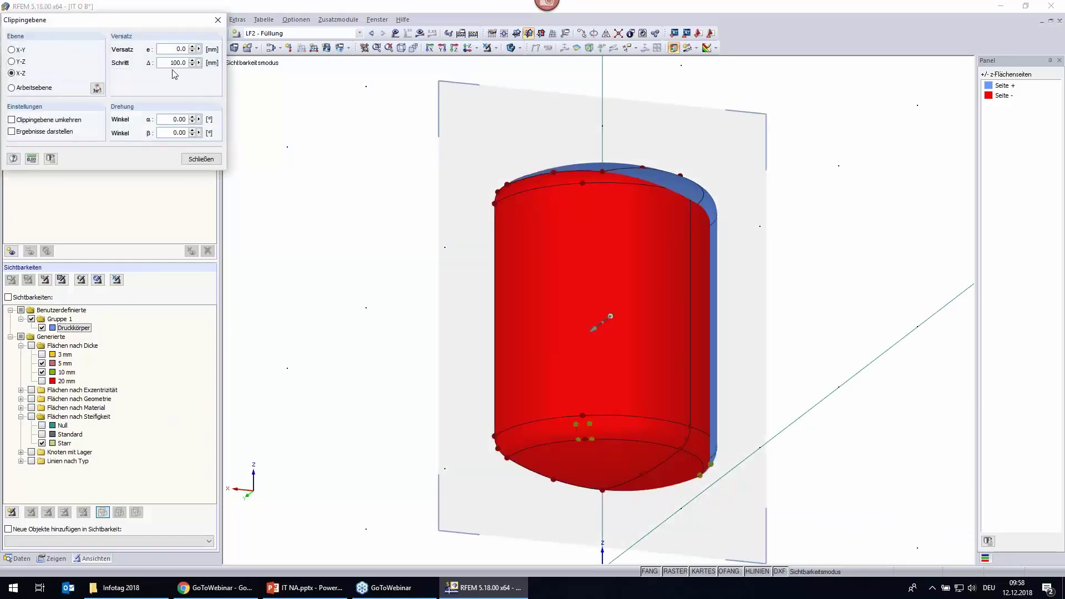
{"action": "left_click", "coordinate": [192, 51]}
{"action": "left_click", "coordinate": [192, 51]}
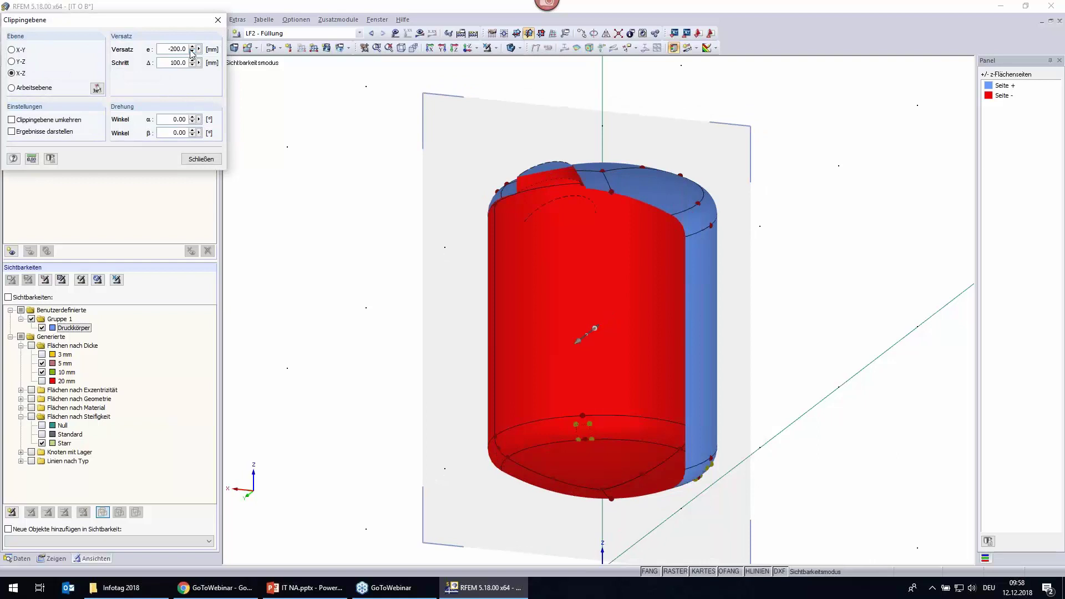
{"action": "left_click", "coordinate": [192, 52]}
{"action": "mouse_move", "coordinate": [340, 200]}
{"action": "middle_mouse_down", "text": "ctrl"}
{"action": "mouse_move", "coordinate": [596, 100]}
{"action": "mouse_move", "coordinate": [751, 183]}
{"action": "middle_mouse_up", "text": "ctrl"}
{"action": "scroll", "coordinate": [687, 188], "scroll_direction": "up", "scroll_amount": 3}
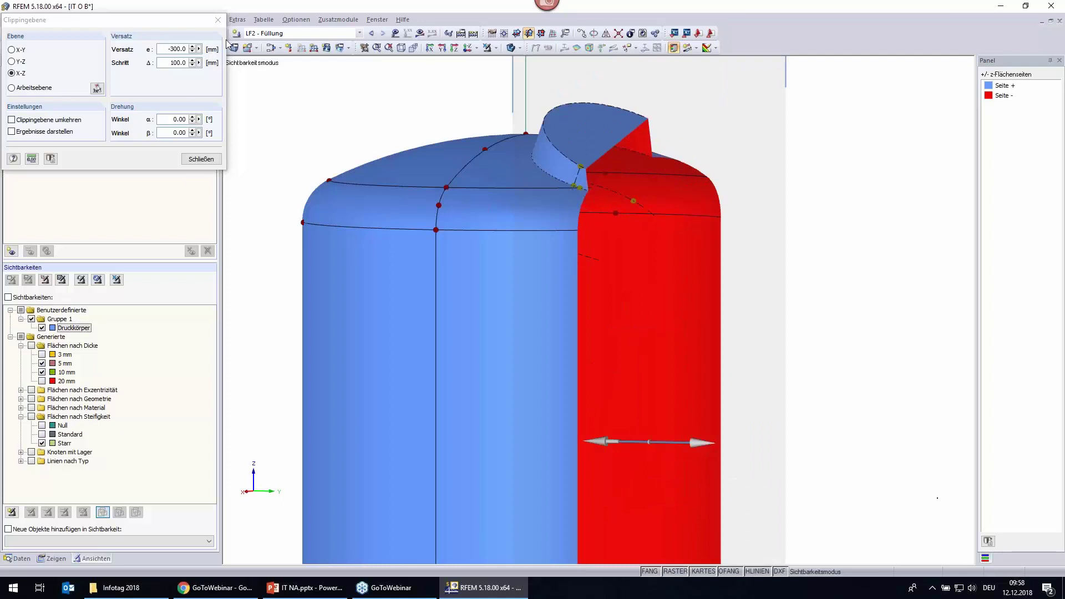
{"action": "left_click", "coordinate": [193, 159]}
Set Farben in Grafik nach to Standard in the Zeigen navigator.
{"action": "left_click", "coordinate": [52, 559]}
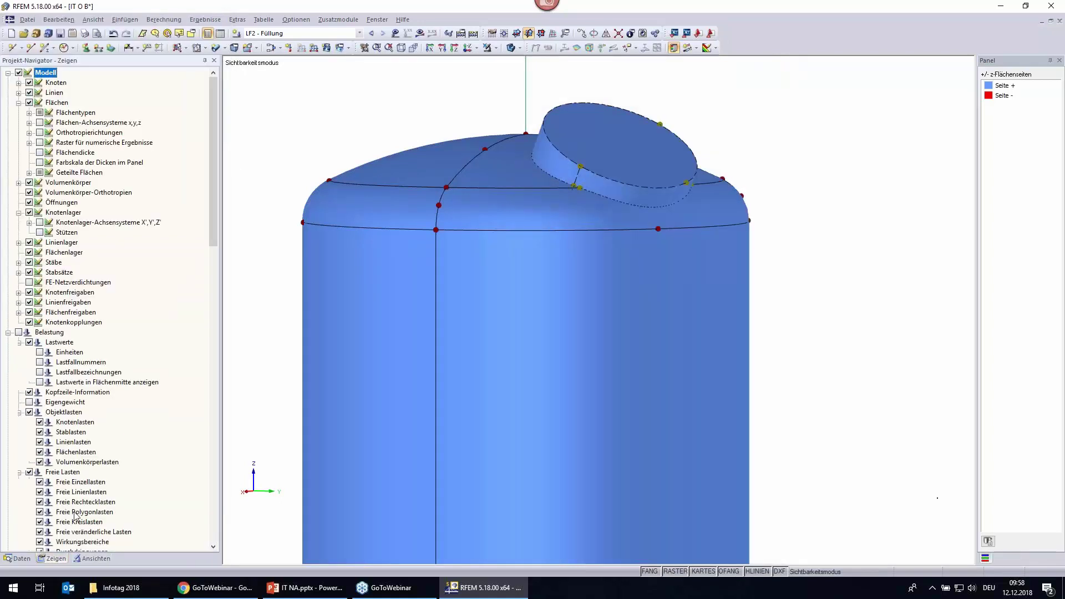
{"action": "scroll", "coordinate": [84, 433], "scroll_direction": "down", "scroll_amount": 8}
{"action": "scroll", "coordinate": [84, 433], "scroll_direction": "down", "scroll_amount": 10}
{"action": "scroll", "coordinate": [84, 433], "scroll_direction": "down", "scroll_amount": 10}
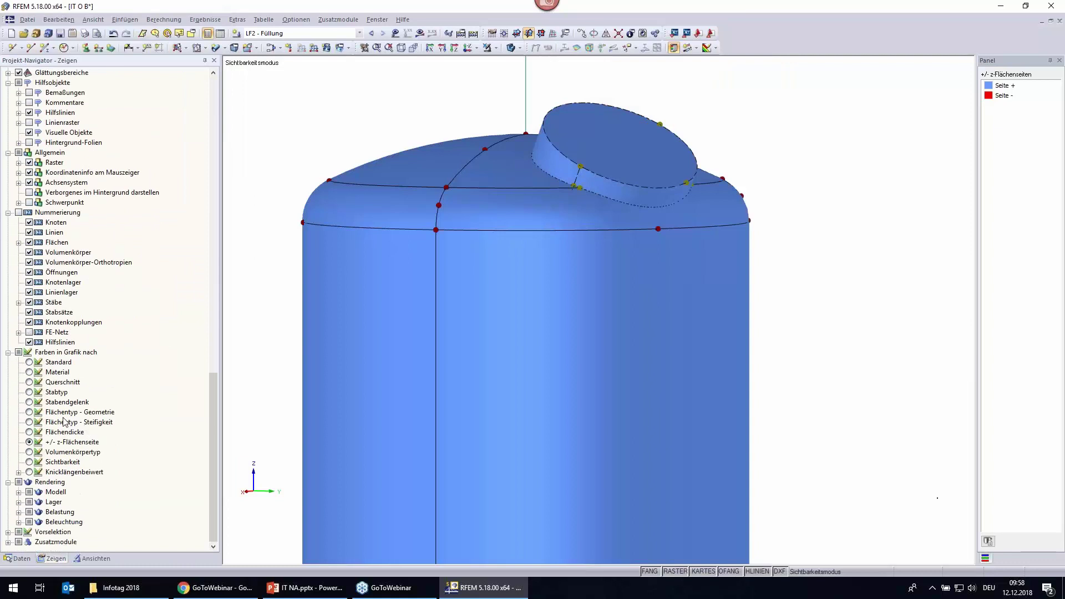
{"action": "left_click", "coordinate": [29, 362]}
{"action": "scroll", "coordinate": [681, 287], "scroll_direction": "down", "scroll_amount": 3}
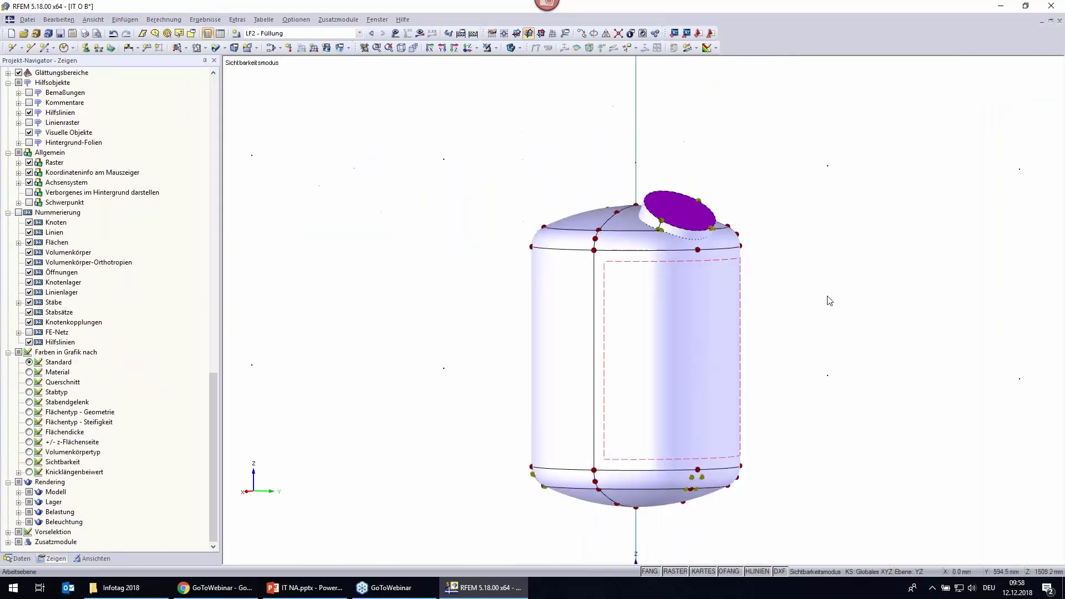
Orbit and pan to a side-on view of the tank and start a new surface load.
{"action": "middle_click_drag", "start_coordinate": [801, 335], "coordinate": [447, 418], "text": "ctrl"}
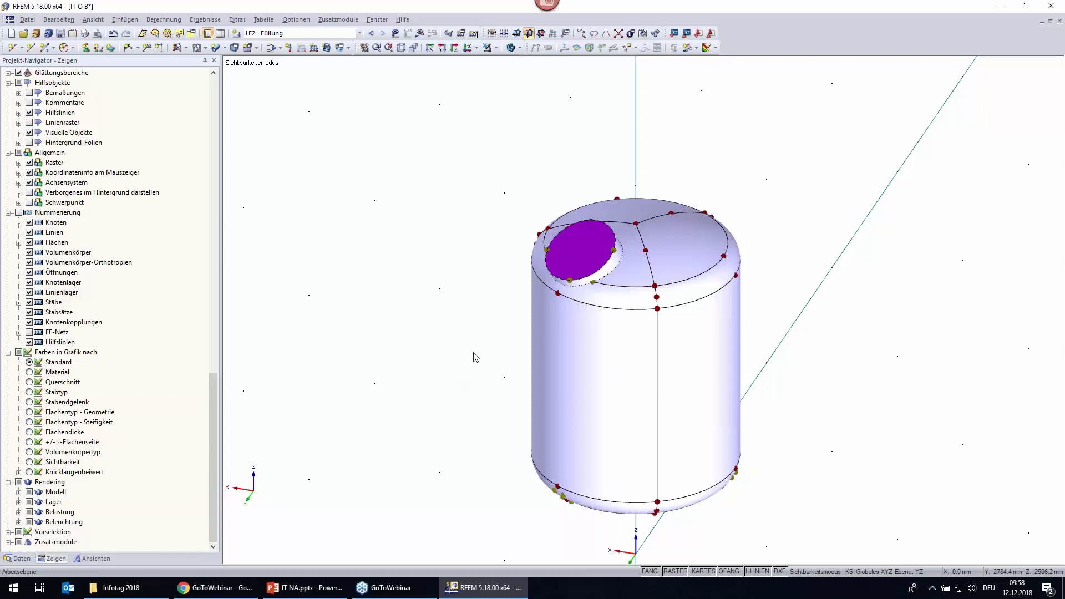
{"action": "mouse_move", "coordinate": [832, 444]}
{"action": "middle_mouse_down", "text": "ctrl"}
{"action": "mouse_move", "coordinate": [819, 454]}
{"action": "mouse_move", "coordinate": [813, 411]}
{"action": "middle_mouse_up", "text": "ctrl"}
{"action": "middle_click_drag", "start_coordinate": [837, 364], "coordinate": [726, 352]}
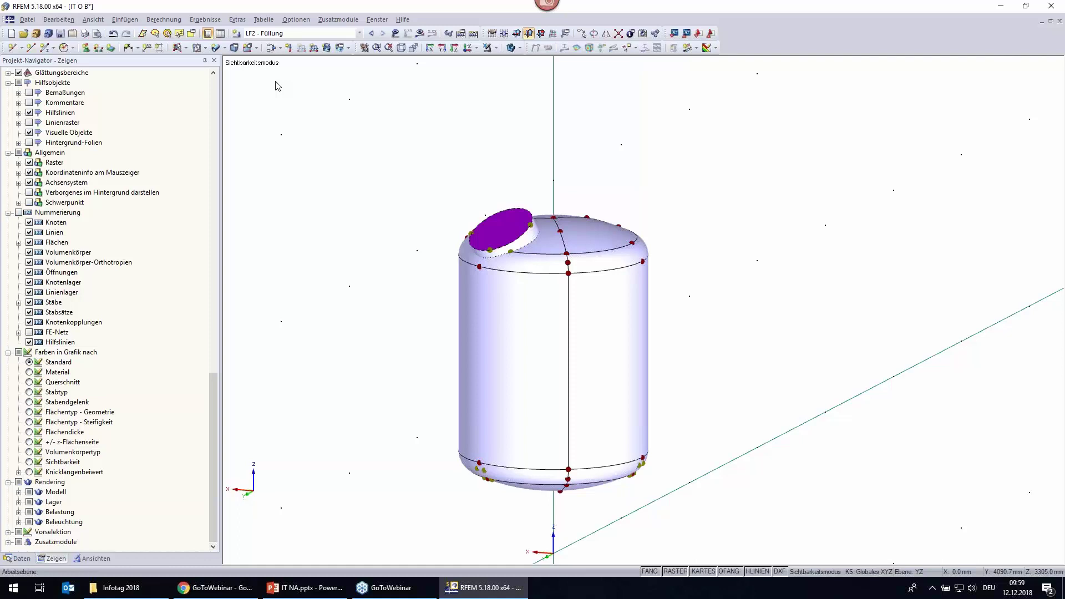
{"action": "left_click", "coordinate": [326, 49]}
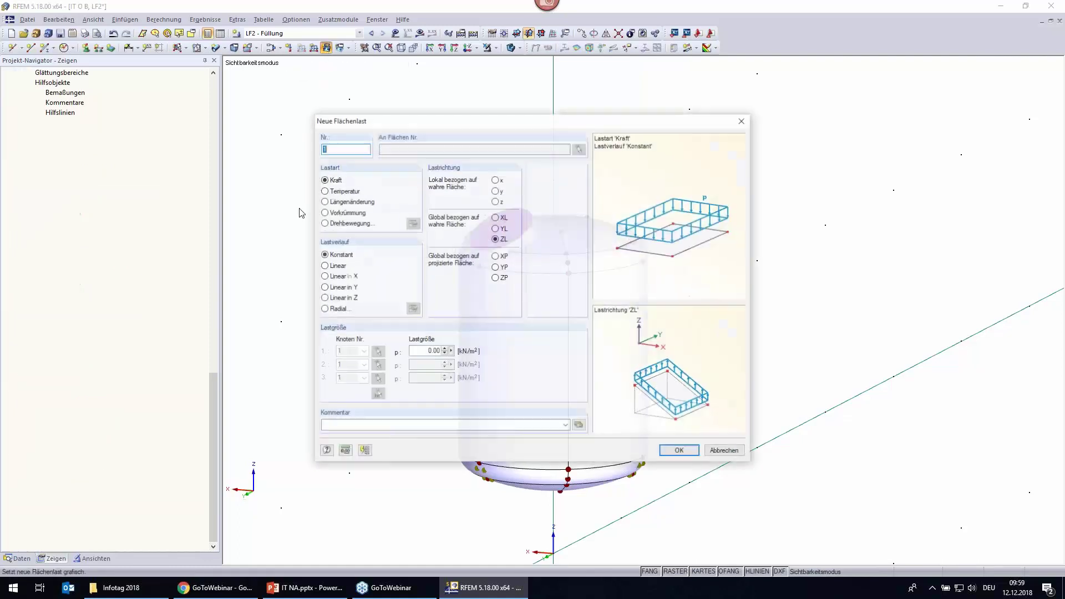
Try a local z load direction varying Linear in Z, then close Neue Flächenlast without applying it.
{"action": "left_click", "coordinate": [495, 202]}
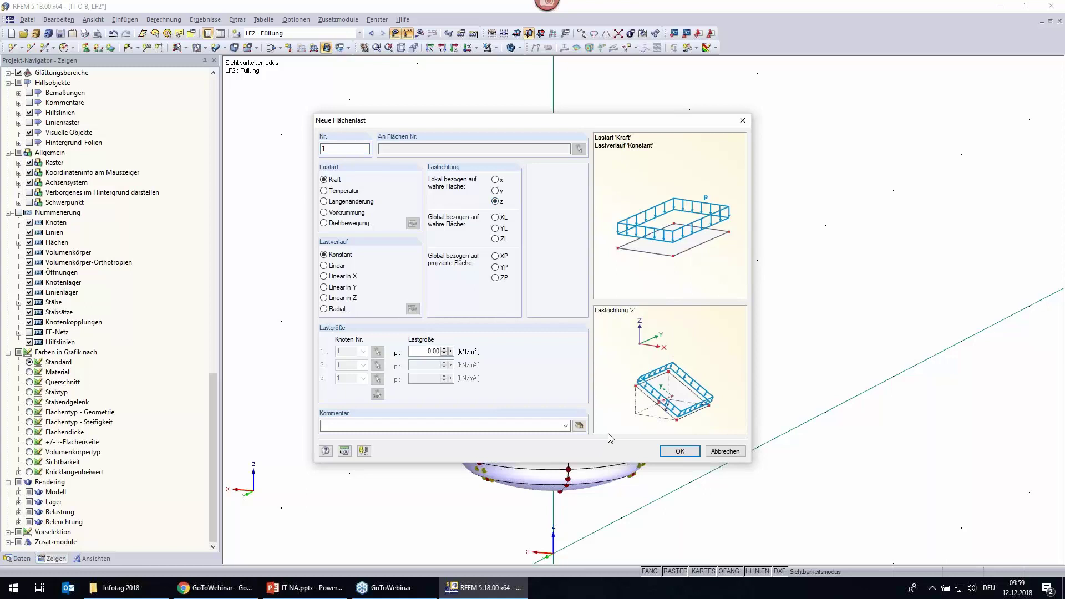
{"action": "left_click", "coordinate": [324, 299]}
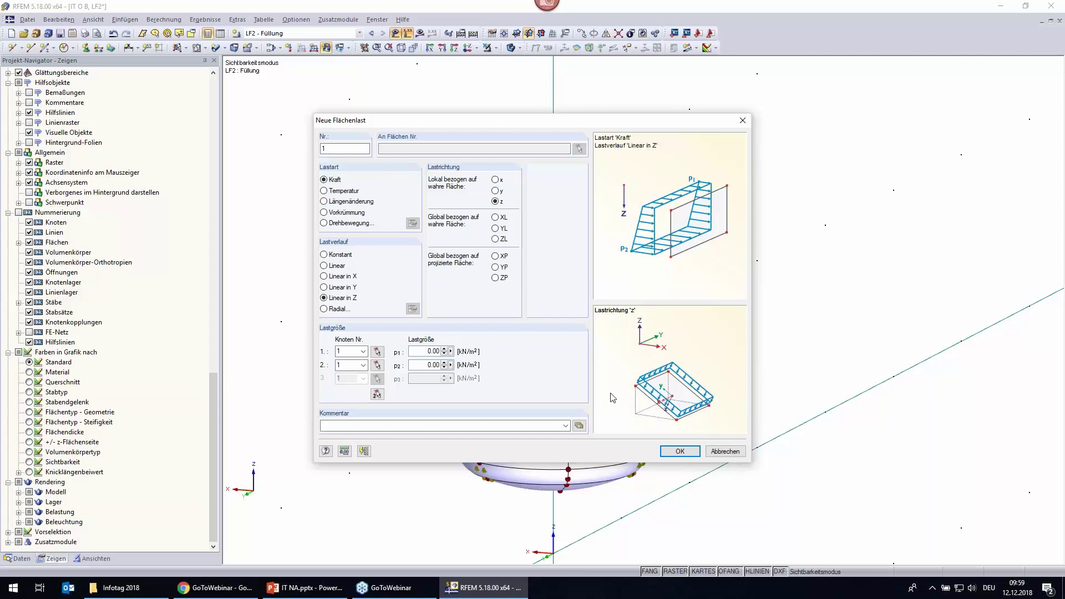
{"action": "left_click", "coordinate": [732, 452]}
{"action": "mouse_move", "coordinate": [750, 427]}
{"action": "middle_mouse_down", "text": "ctrl"}
{"action": "mouse_move", "coordinate": [739, 402]}
{"action": "mouse_move", "coordinate": [770, 317]}
{"action": "mouse_move", "coordinate": [786, 358]}
{"action": "middle_mouse_up", "text": "ctrl"}
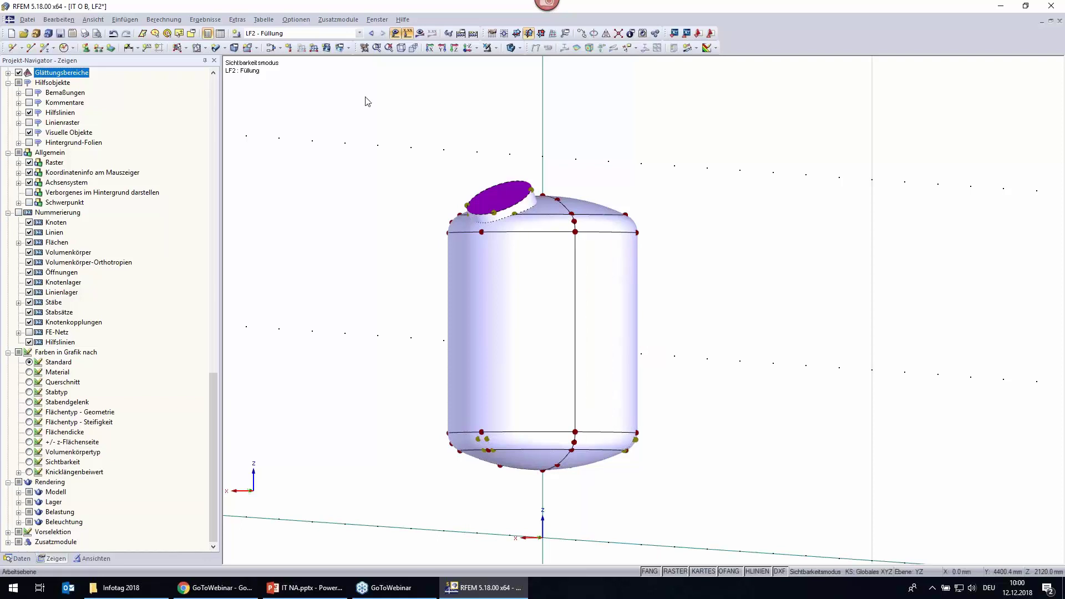
{"action": "left_click", "coordinate": [350, 51]}
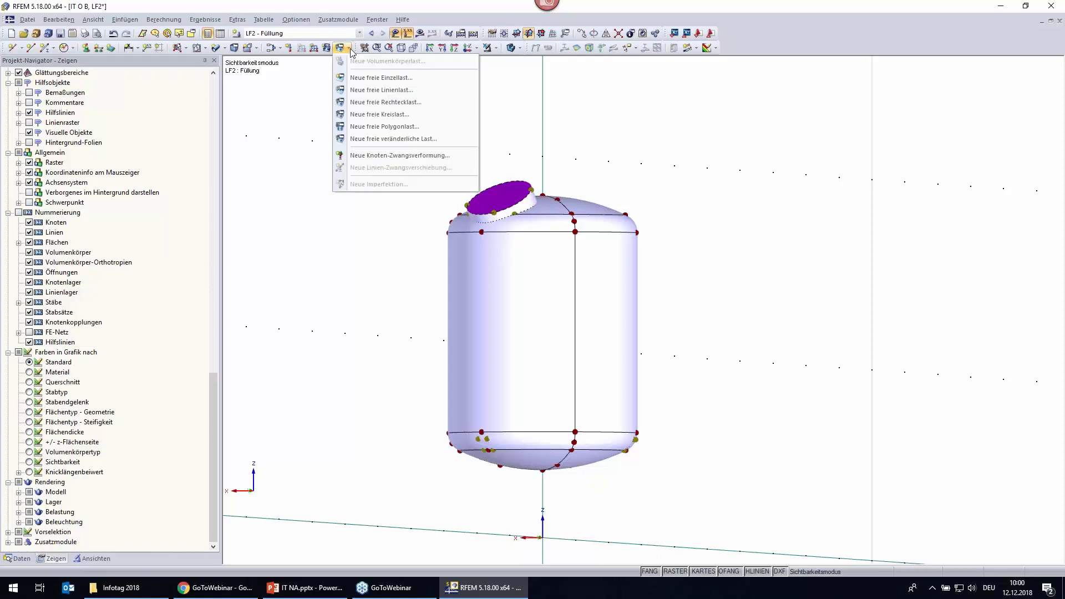
{"action": "left_click", "coordinate": [361, 103]}
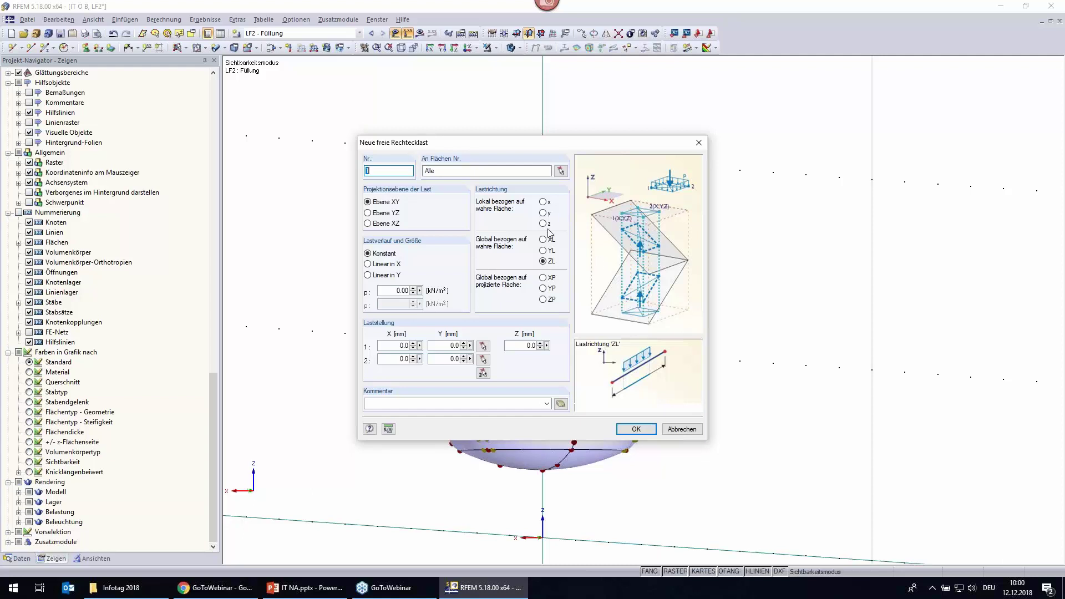
{"action": "left_click", "coordinate": [543, 224]}
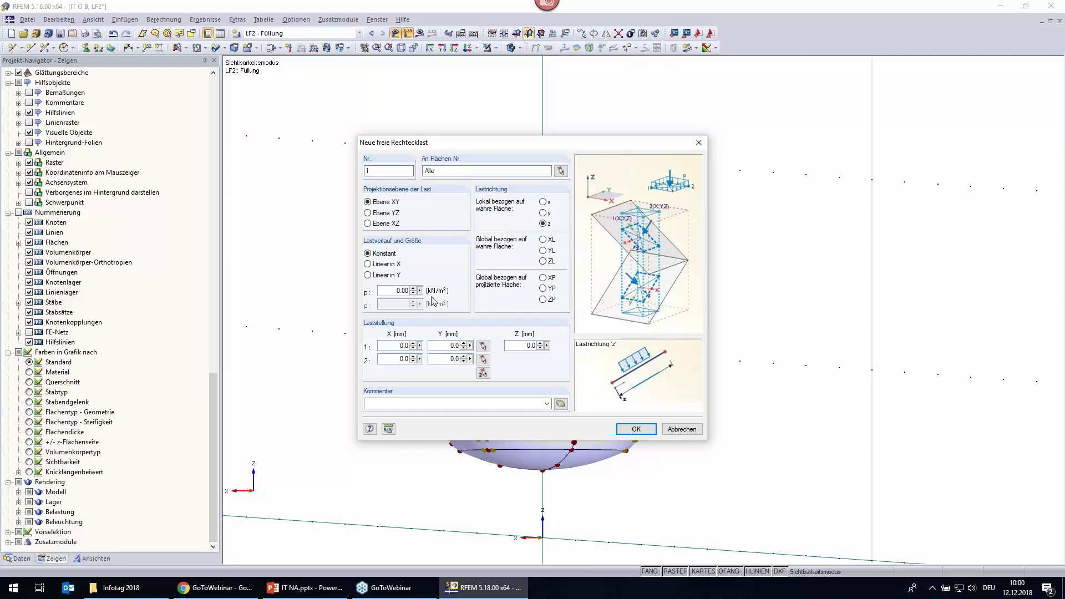
{"action": "left_click", "coordinate": [381, 213]}
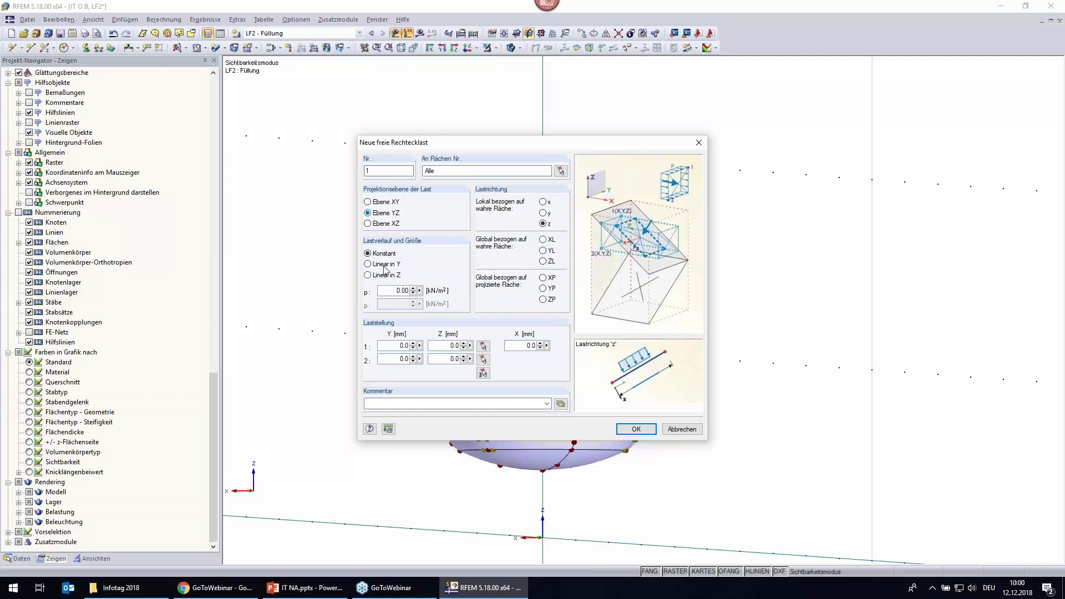
{"action": "left_click", "coordinate": [382, 277]}
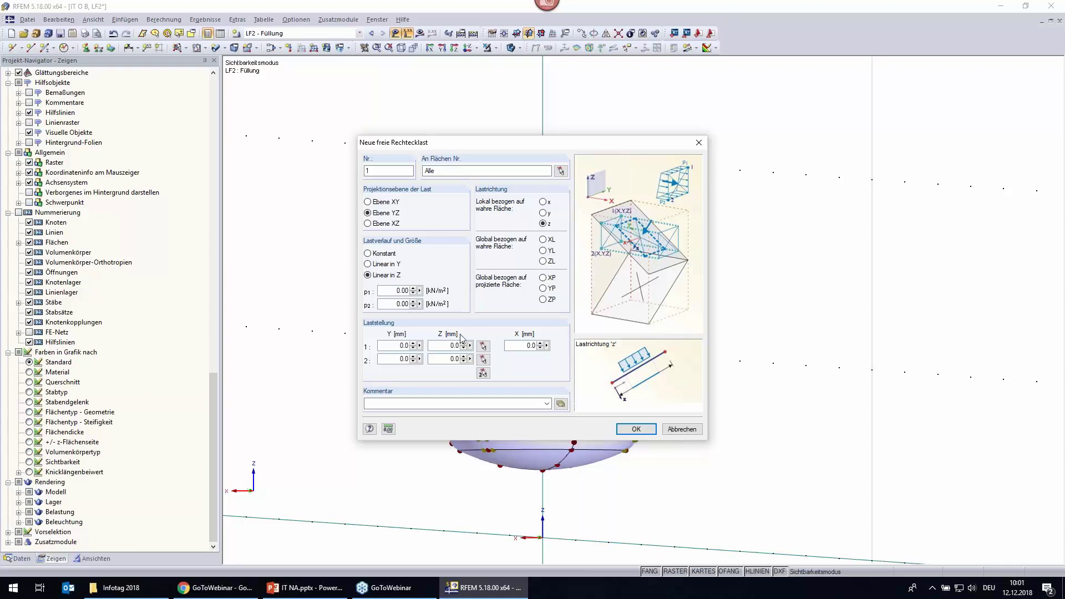
{"action": "left_click", "coordinate": [681, 430]}
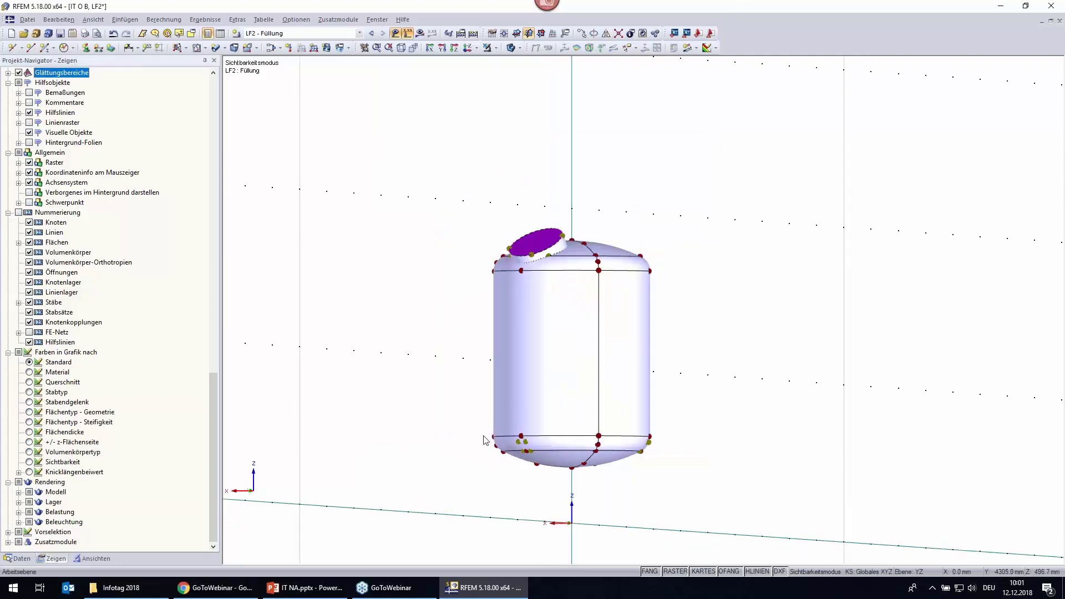
{"action": "mouse_move", "coordinate": [484, 440]}
{"action": "middle_mouse_down", "text": "ctrl"}
{"action": "mouse_move", "coordinate": [703, 393]}
{"action": "mouse_move", "coordinate": [690, 386]}
{"action": "middle_mouse_up", "text": "ctrl"}
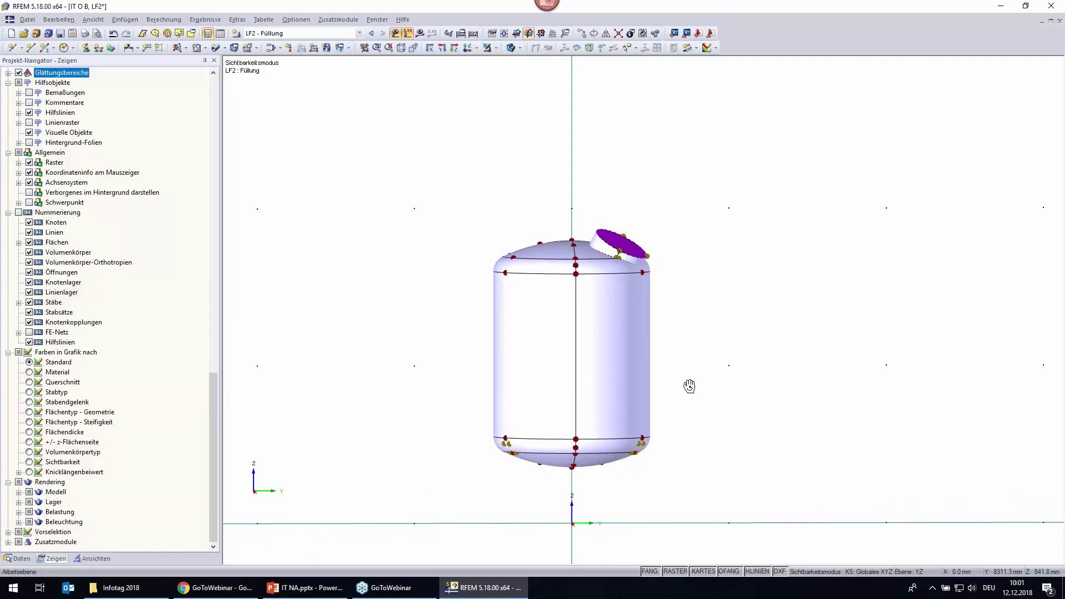
{"action": "scroll", "coordinate": [690, 386], "scroll_direction": "up", "scroll_amount": 1}
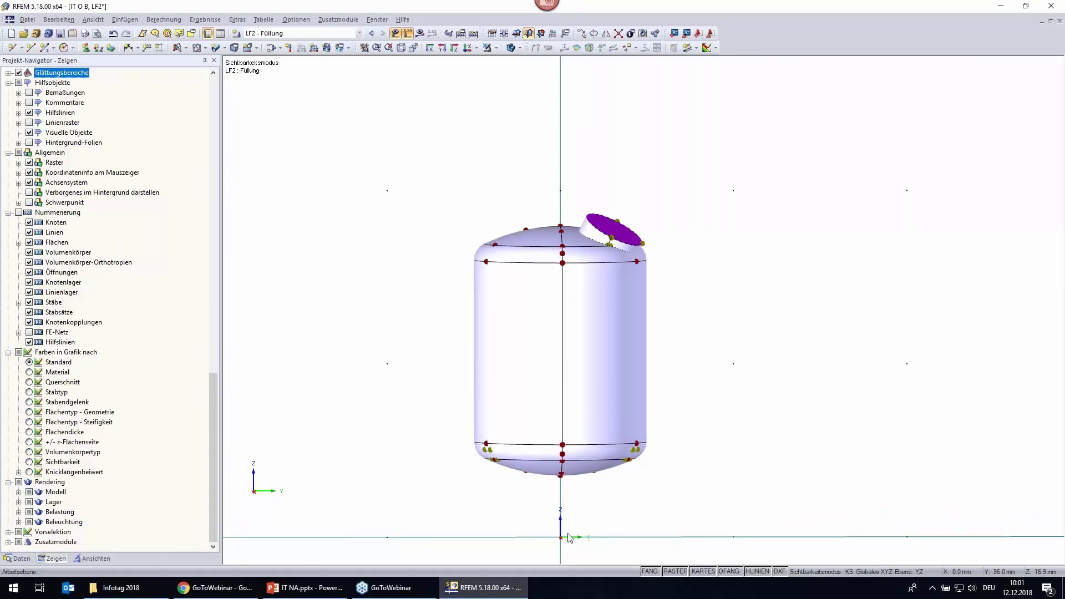
{"action": "middle_click_drag", "start_coordinate": [719, 448], "coordinate": [679, 439]}
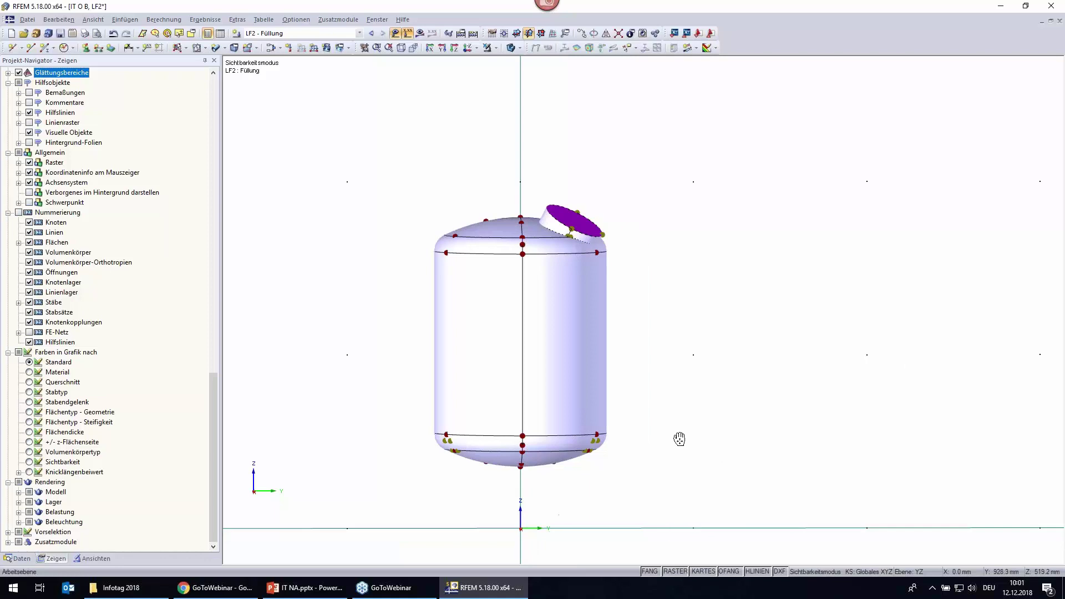
{"action": "scroll", "coordinate": [678, 432], "scroll_direction": "down", "scroll_amount": 1}
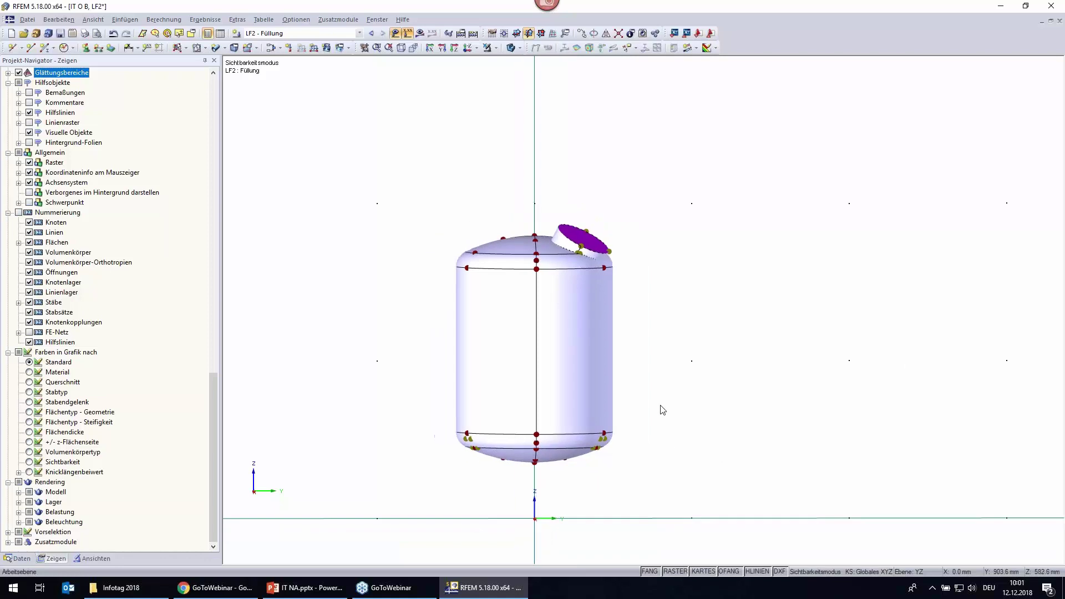
{"action": "left_click", "coordinate": [539, 275]}
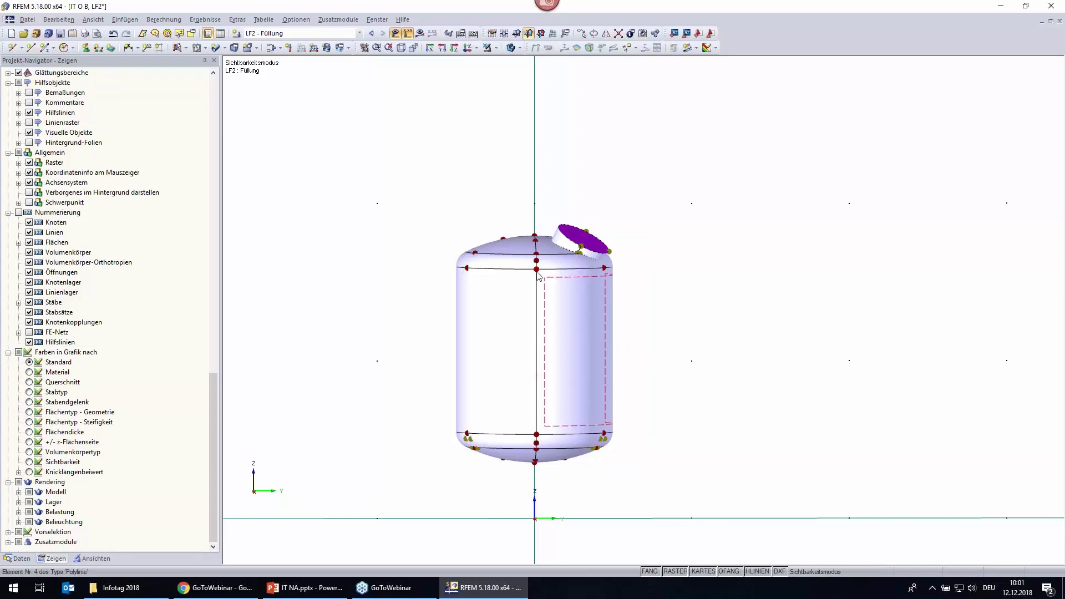
{"action": "mouse_move", "coordinate": [563, 494]}
{"action": "middle_mouse_down", "text": "ctrl"}
{"action": "mouse_move", "coordinate": [599, 455]}
{"action": "mouse_move", "coordinate": [561, 452]}
{"action": "middle_mouse_up", "text": "ctrl"}
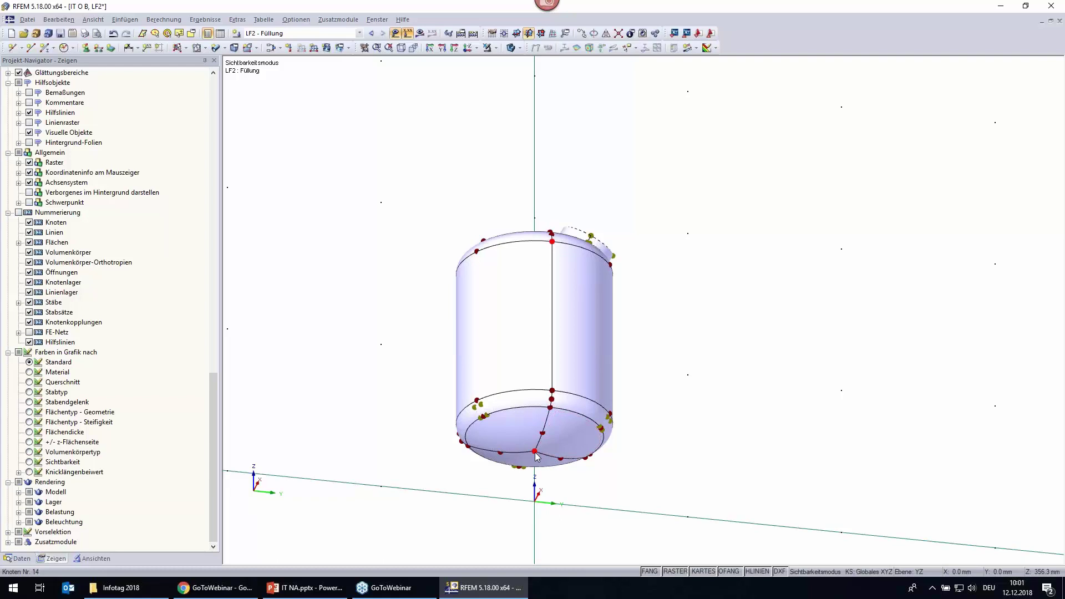
{"action": "mouse_move", "coordinate": [537, 455]}
{"action": "middle_mouse_down", "text": "ctrl"}
{"action": "mouse_move", "coordinate": [727, 442]}
{"action": "mouse_move", "coordinate": [709, 476]}
{"action": "mouse_move", "coordinate": [713, 454]}
{"action": "middle_mouse_up", "text": "ctrl"}
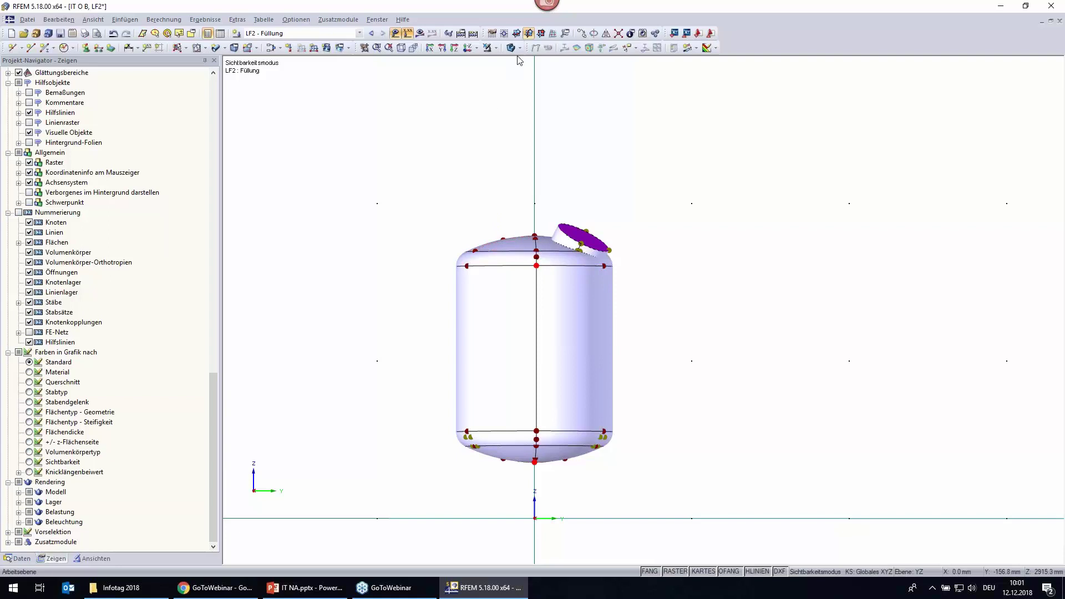
Copy the top and bottom seam nodes with dy = 600 mm and dz = 0.
{"action": "left_click", "coordinate": [581, 34]}
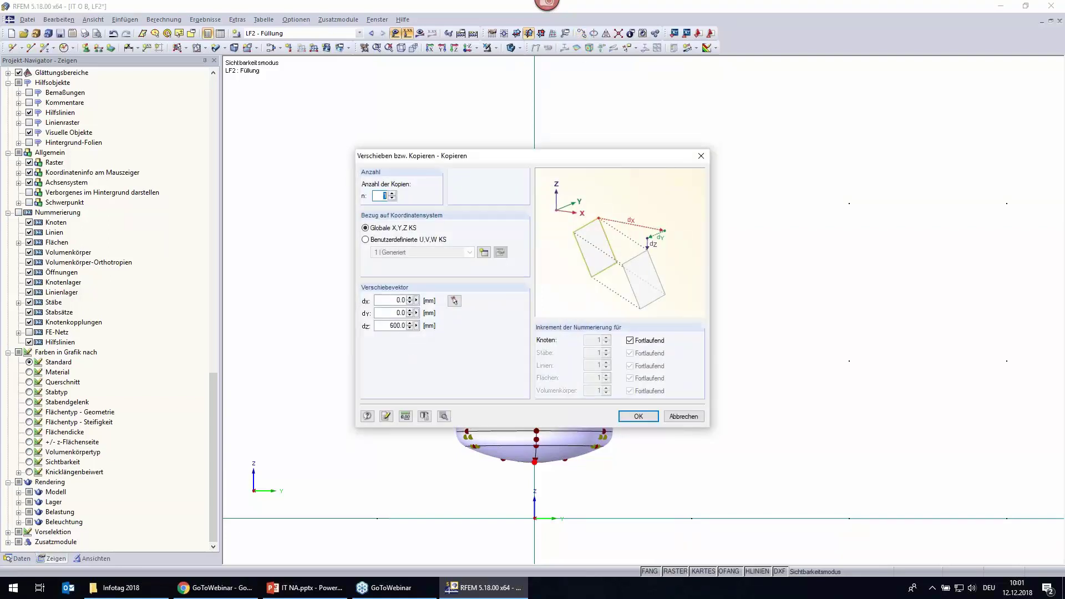
{"action": "left_click_drag", "start_coordinate": [389, 326], "coordinate": [464, 326]}
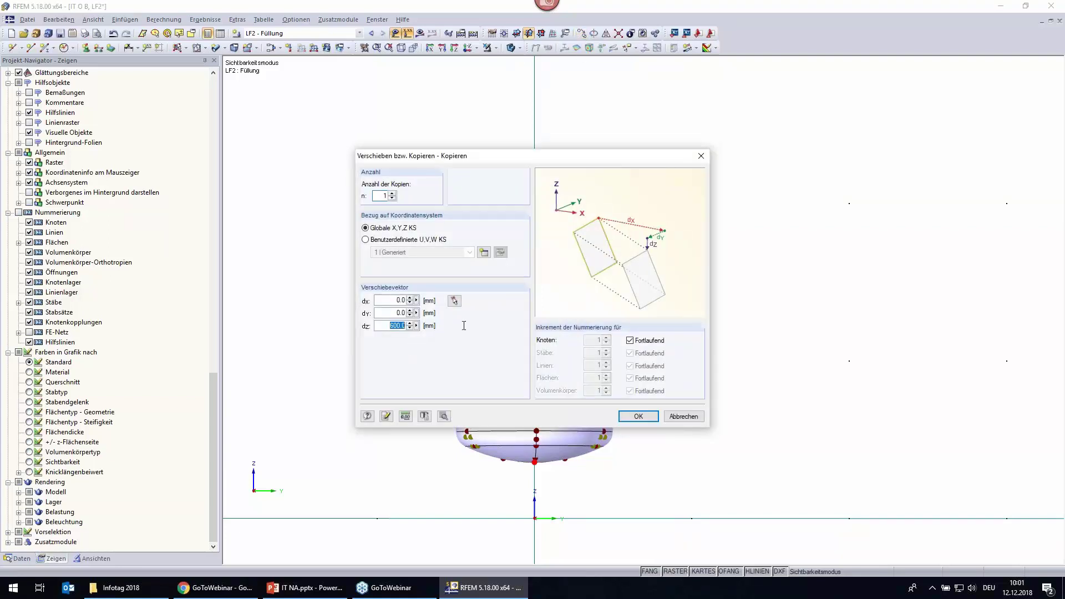
{"action": "double_click", "coordinate": [399, 312]}
{"action": "type", "text": "00"}
{"action": "key", "text": "Tab"}
{"action": "type", "text": "0"}
{"action": "left_click", "coordinate": [447, 419]}
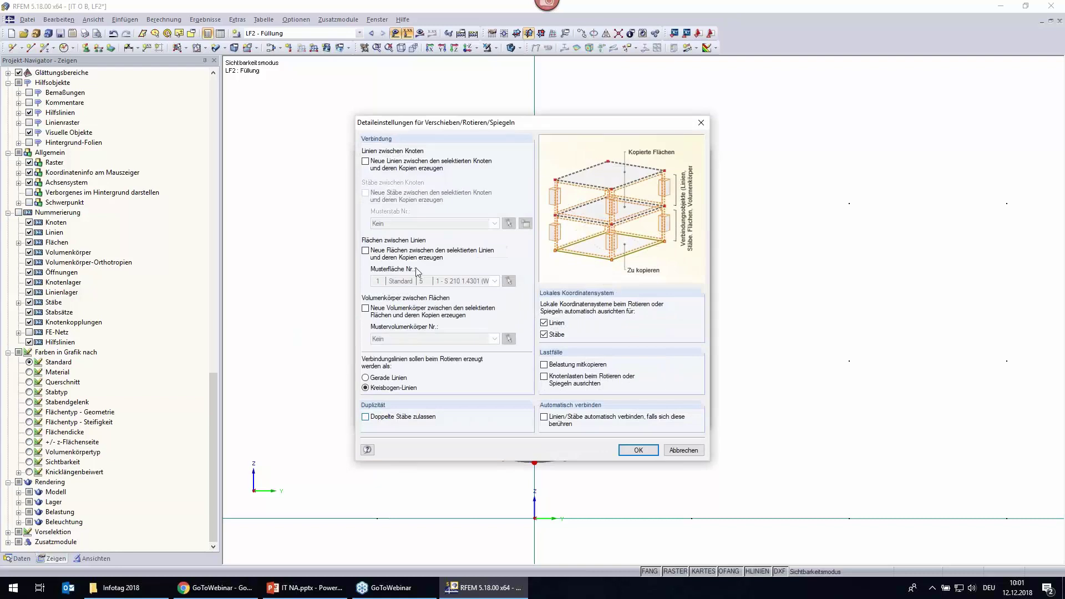
{"action": "left_click", "coordinate": [624, 450]}
{"action": "left_click", "coordinate": [638, 417]}
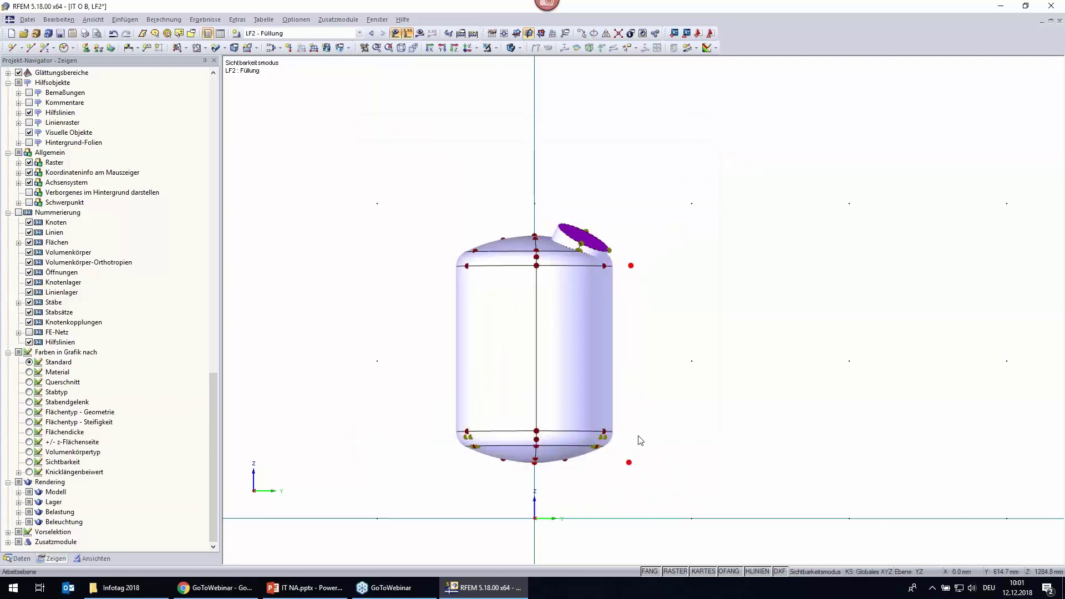
Set the copied nodes 90 and 91 to X = 0 in their node coordinates.
{"action": "right_click", "coordinate": [629, 462]}
{"action": "left_click", "coordinate": [677, 315]}
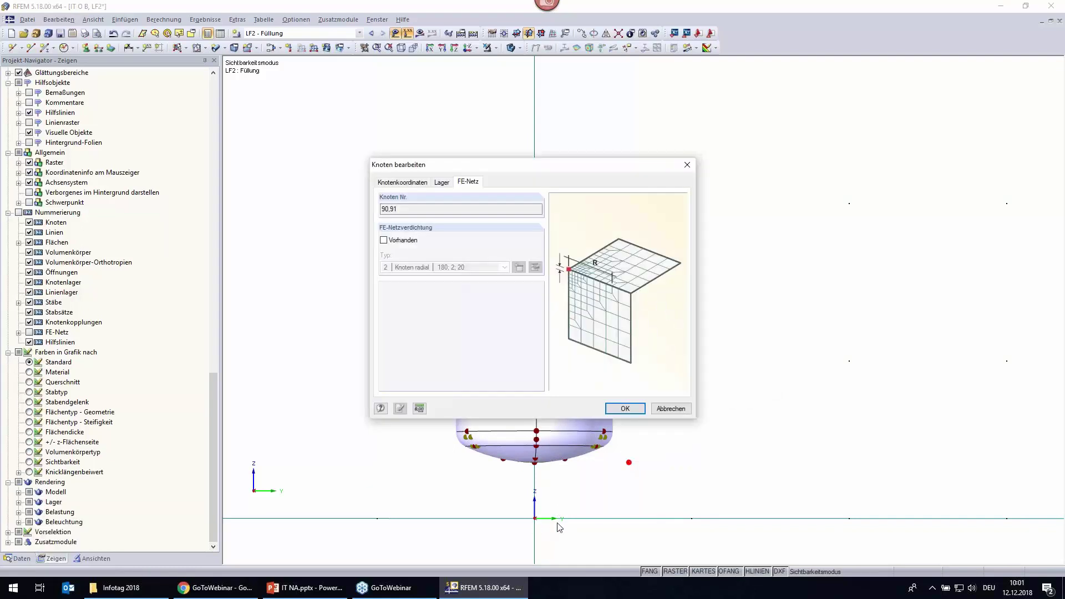
{"action": "left_click", "coordinate": [402, 182]}
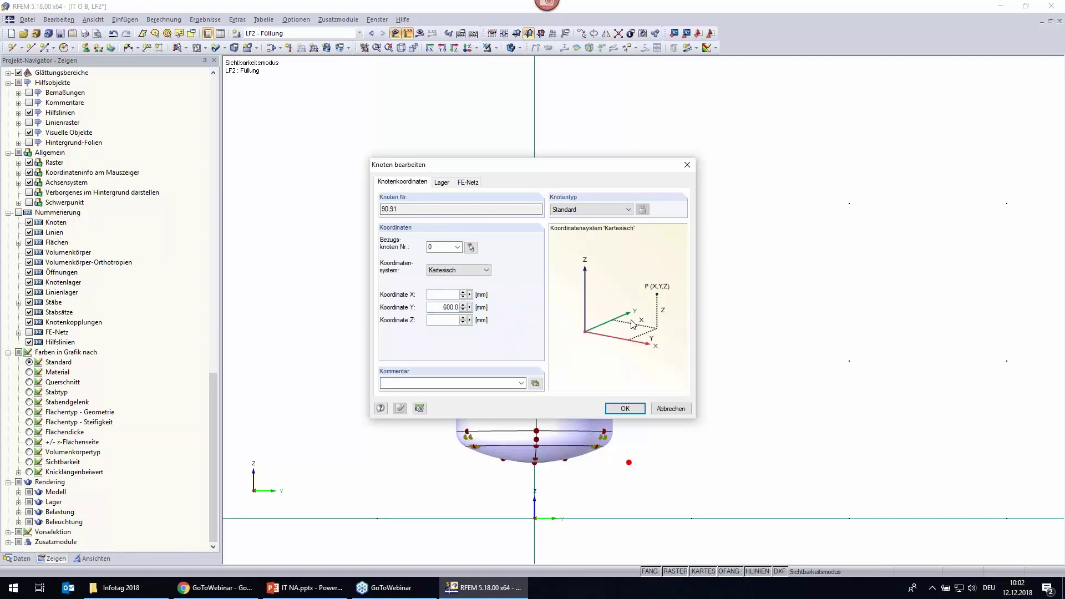
{"action": "type", "text": "0"}
{"action": "key", "text": "Return"}
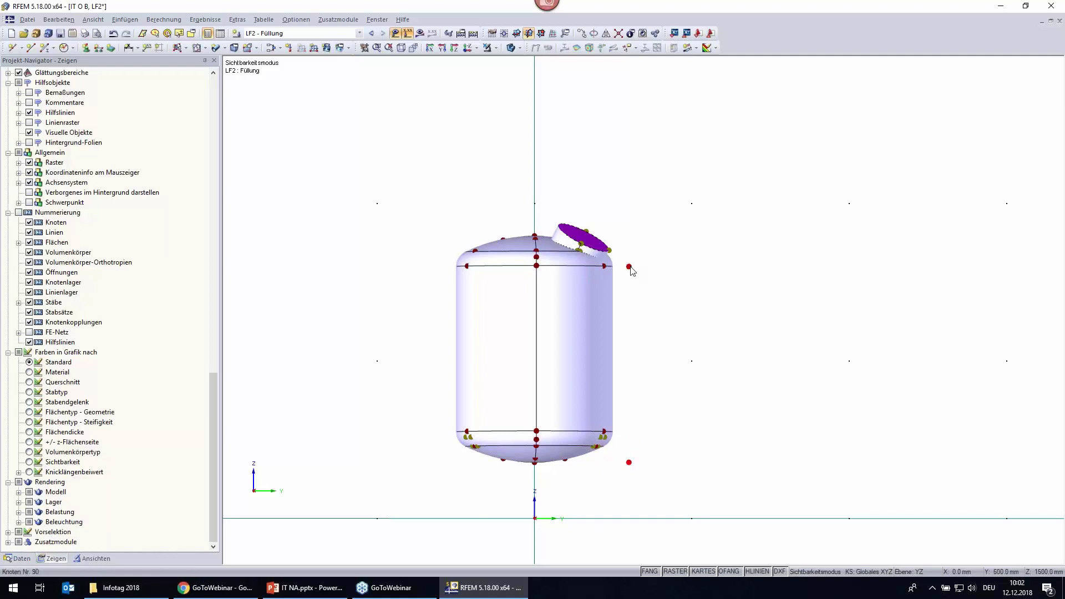
Mirror-copy the two new nodes across the global X-Z plane with mirror point Z = 0.
{"action": "left_click", "coordinate": [606, 33]}
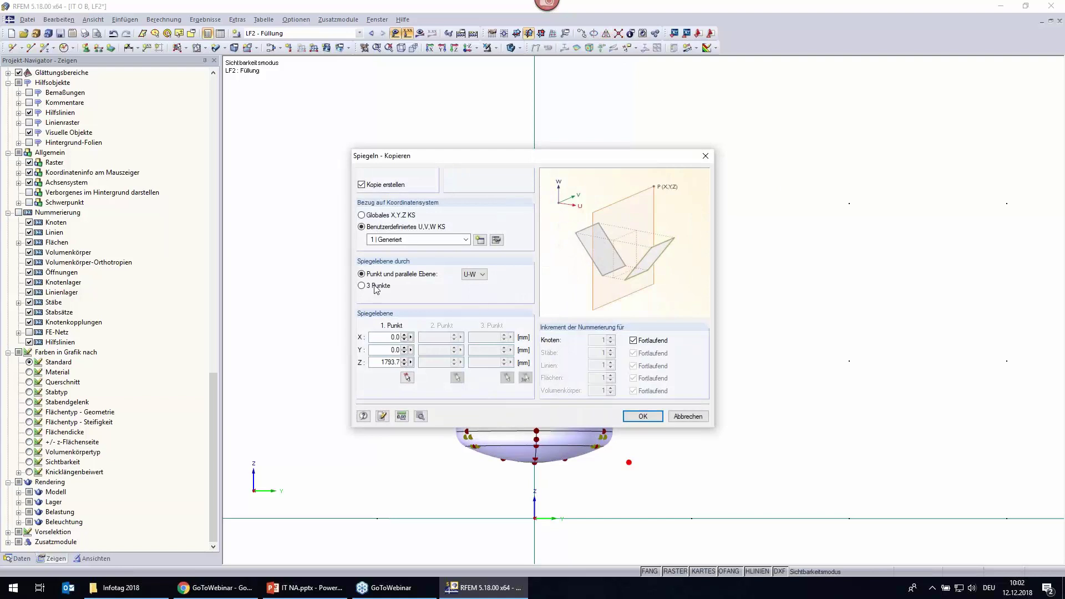
{"action": "left_click", "coordinate": [391, 216]}
{"action": "left_click", "coordinate": [468, 275]}
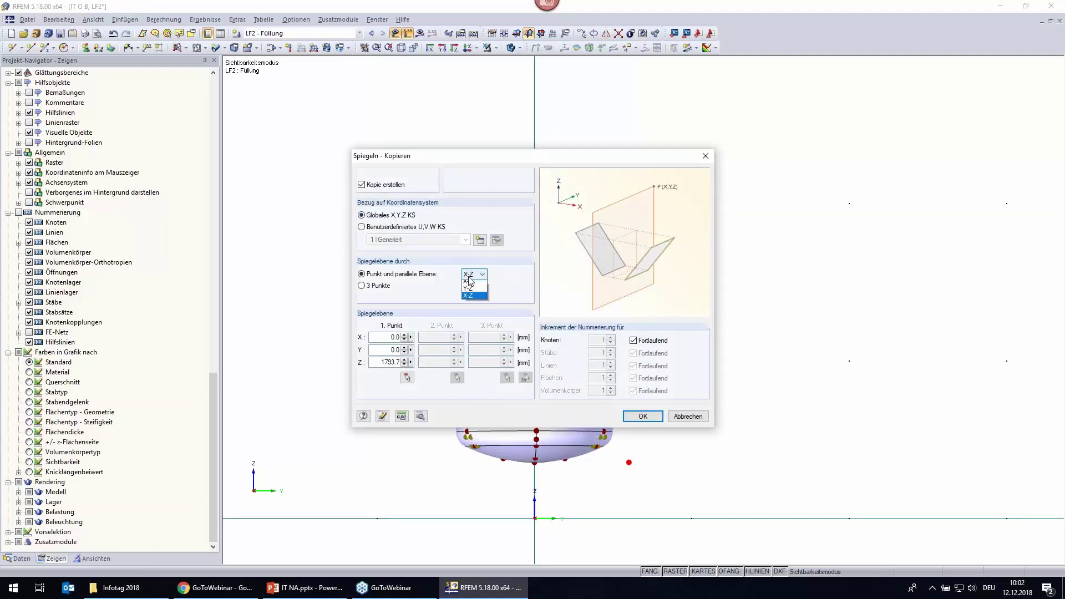
{"action": "left_click", "coordinate": [475, 299]}
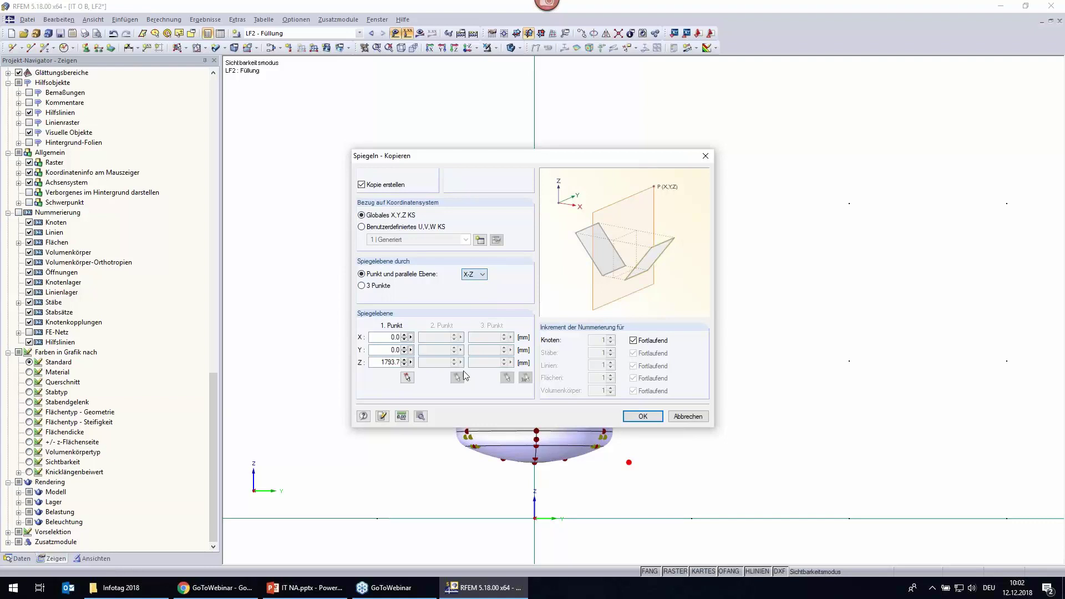
{"action": "double_click", "coordinate": [390, 362]}
{"action": "type", "text": "0"}
{"action": "left_click", "coordinate": [645, 418]}
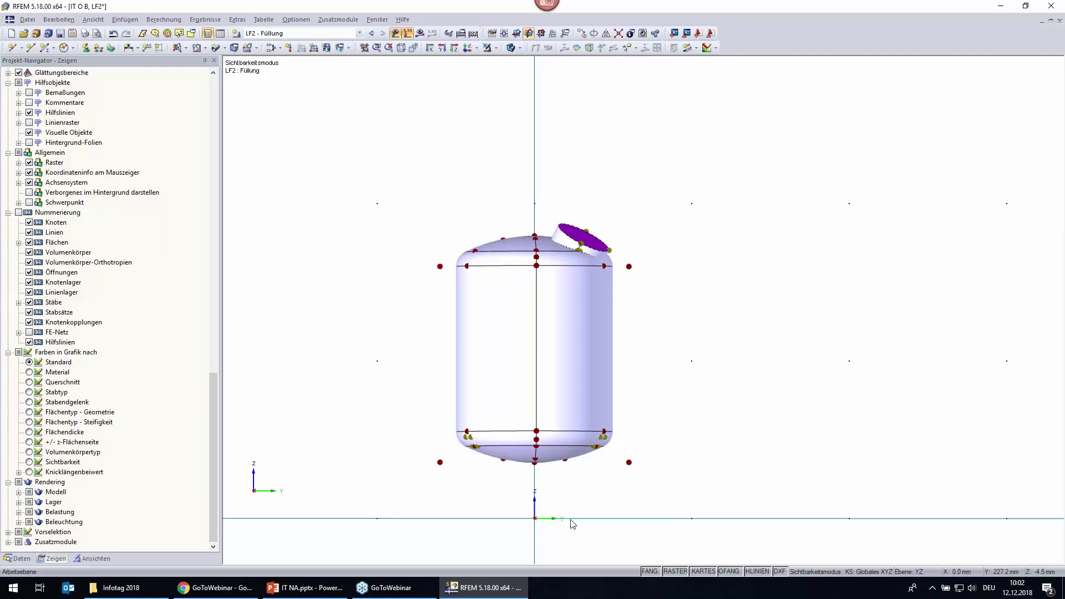
Move the two upper outside nodes, without copying, by dz = -100 mm and dy = 0.
{"action": "left_click", "coordinate": [439, 267]}
{"action": "right_click", "coordinate": [630, 268]}
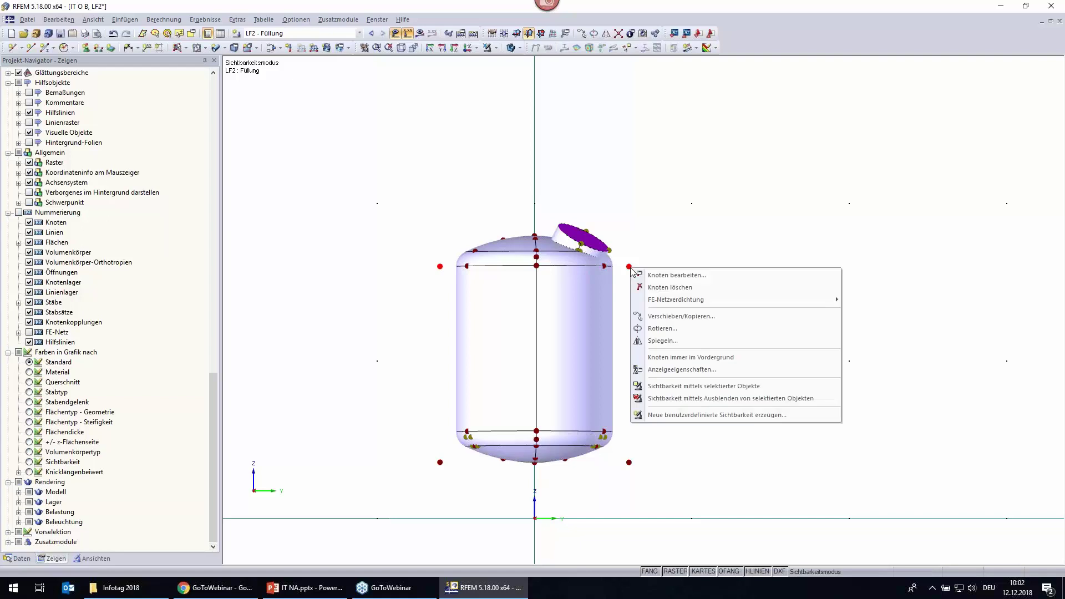
{"action": "left_click", "coordinate": [708, 316]}
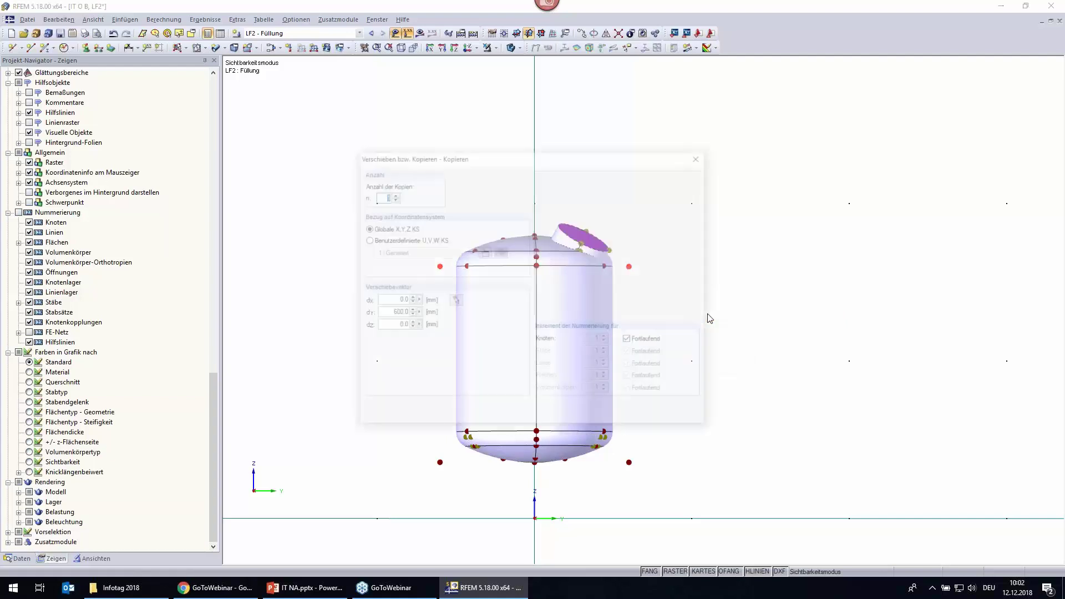
{"action": "left_click", "coordinate": [391, 198]}
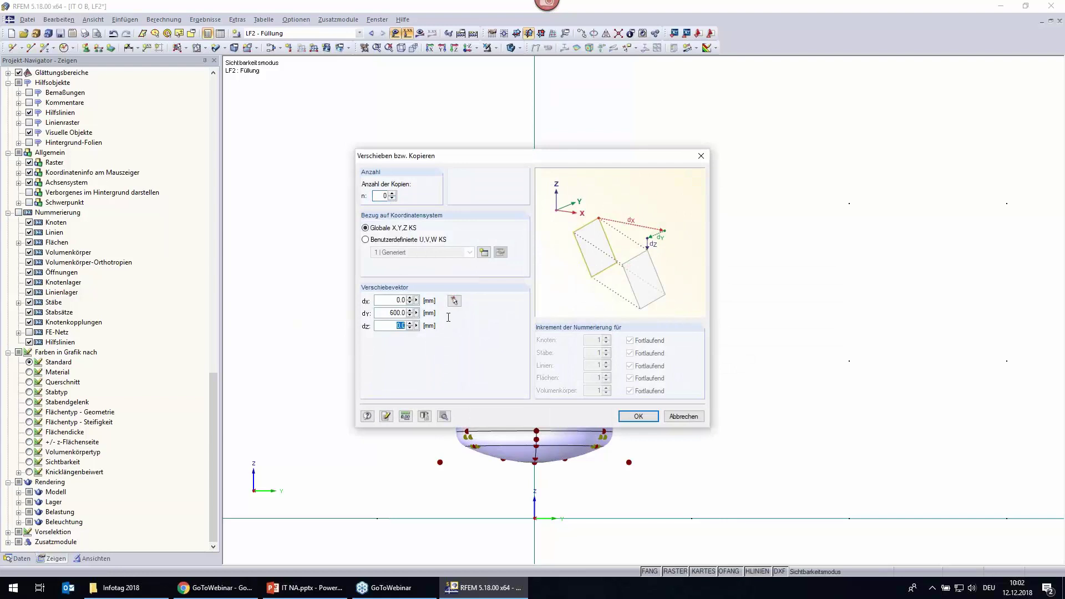
{"action": "type", "text": "00"}
{"action": "double_click", "coordinate": [387, 313]}
{"action": "type", "text": "0"}
{"action": "left_click", "coordinate": [637, 416]}
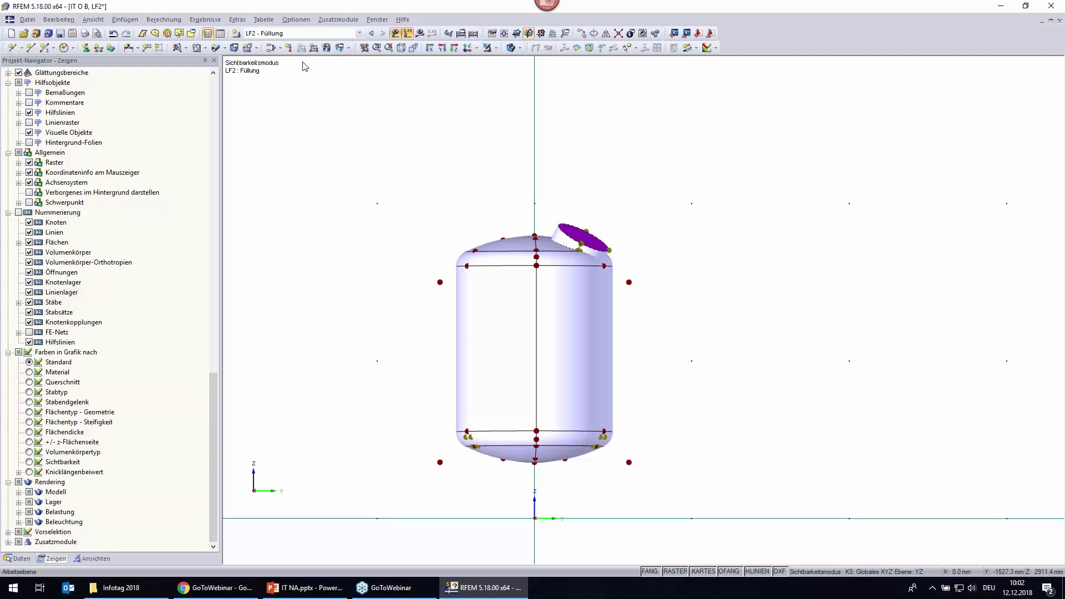
Start a free rectangular load on all vessel surfaces: local z, plane YZ, Linear in Z.
{"action": "left_click", "coordinate": [347, 48]}
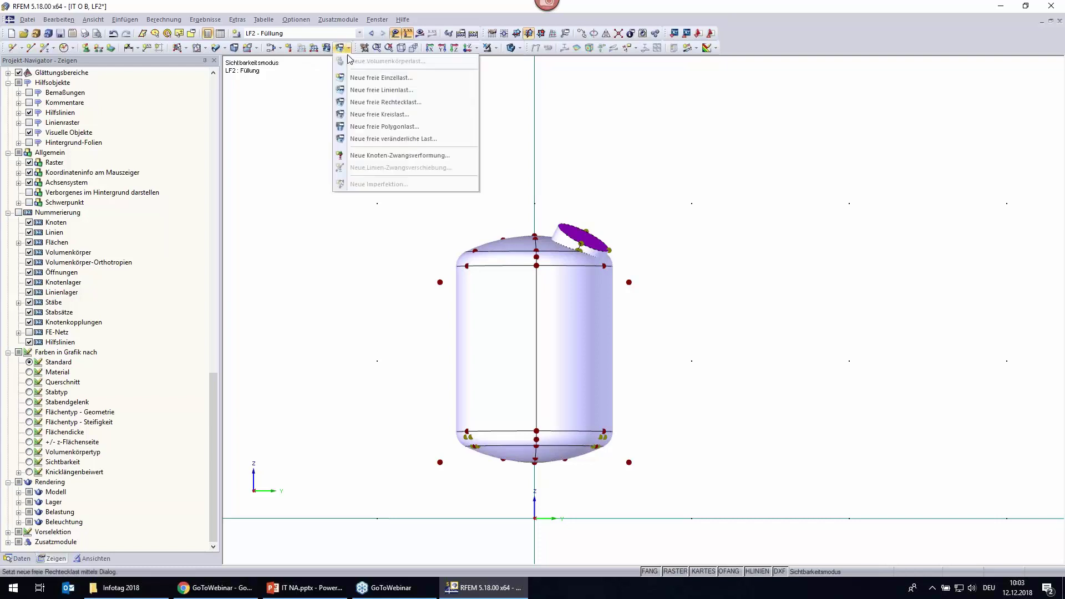
{"action": "left_click", "coordinate": [359, 106]}
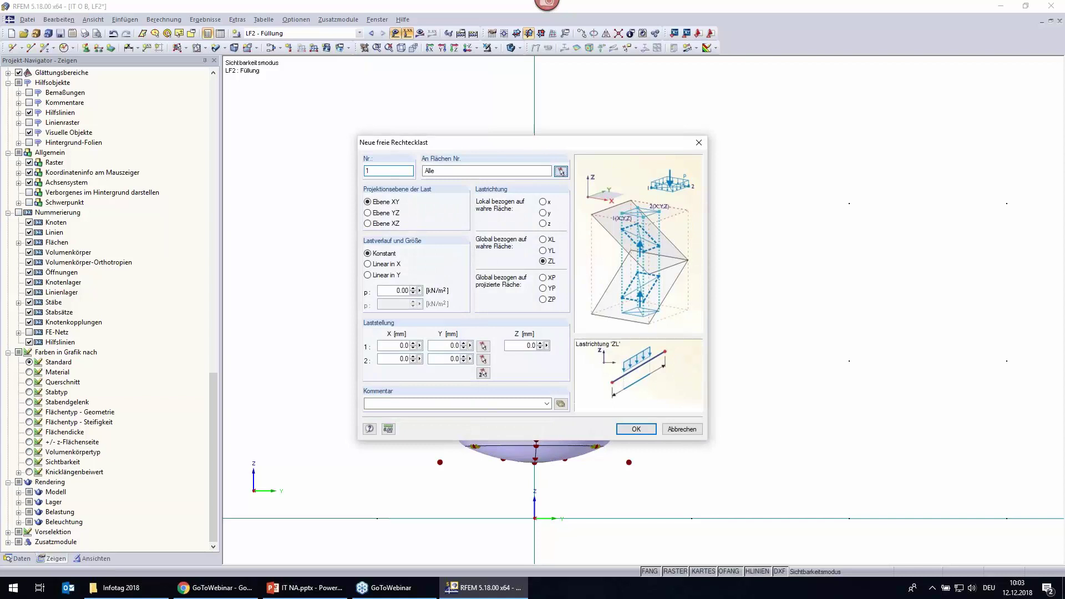
{"action": "left_click", "coordinate": [560, 171]}
{"action": "left_click_drag", "start_coordinate": [719, 501], "coordinate": [443, 343]}
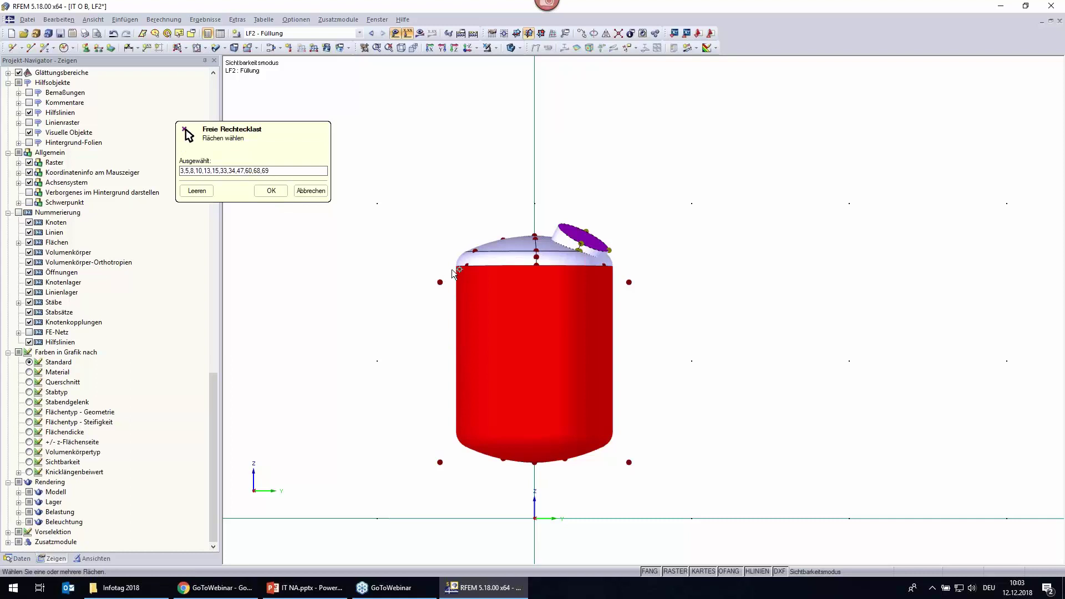
{"action": "left_click", "coordinate": [271, 190]}
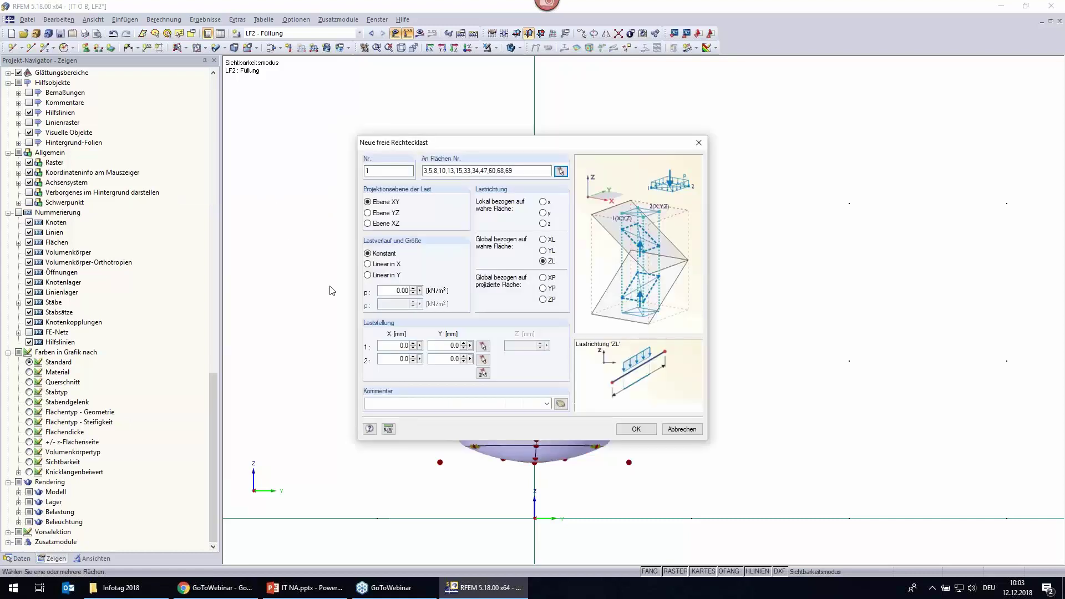
{"action": "left_click", "coordinate": [543, 224]}
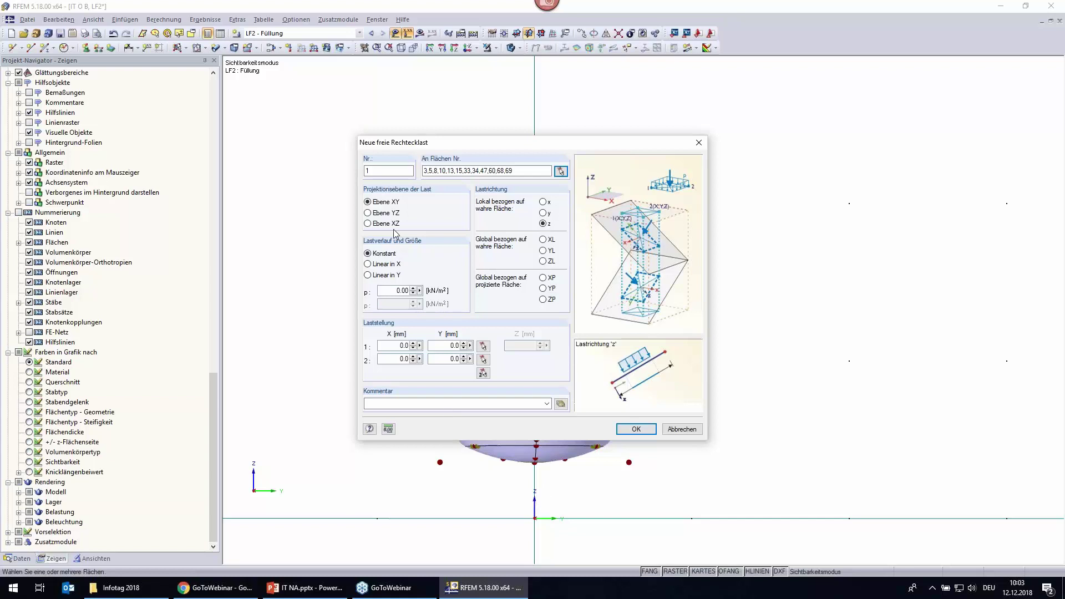
{"action": "left_click", "coordinate": [381, 215]}
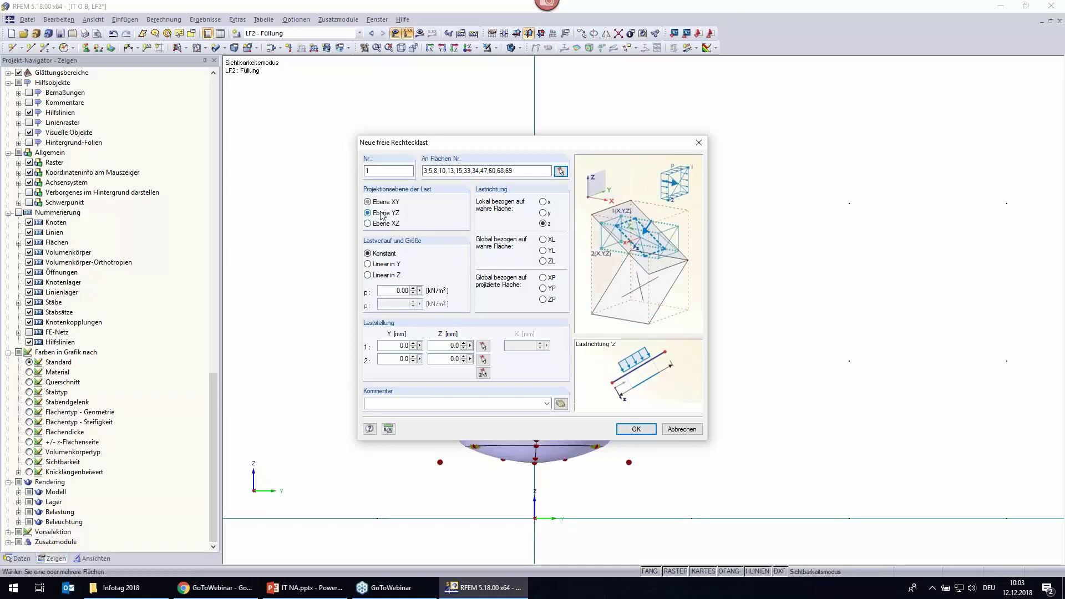
{"action": "left_click", "coordinate": [377, 277]}
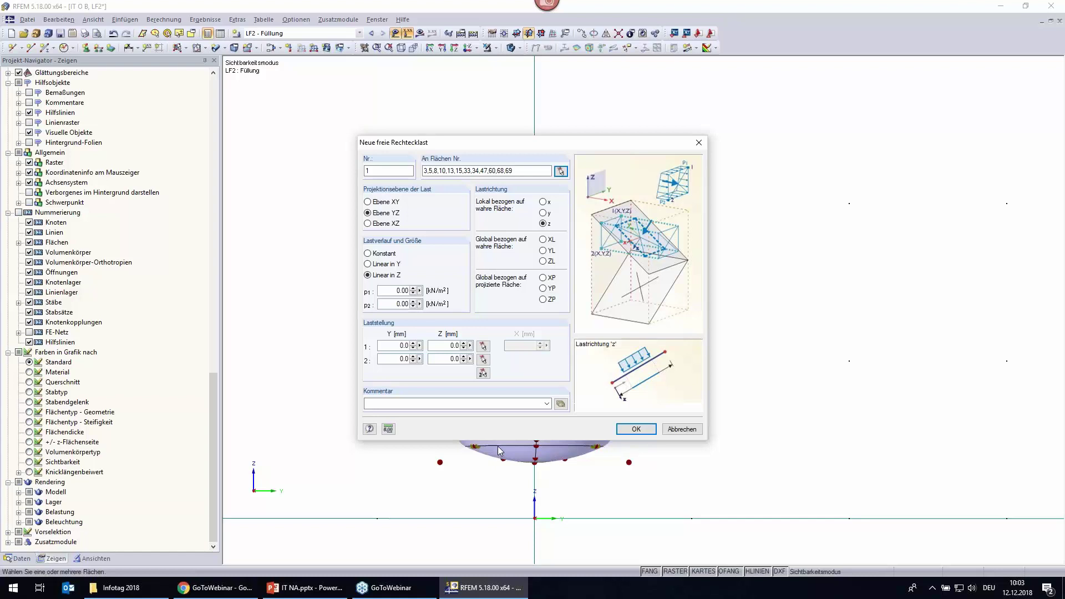
Pick the load rectangle from upper-left to lower-right node and set p1 0.00, p2 22.88 kN/m².
{"action": "left_click", "coordinate": [482, 373]}
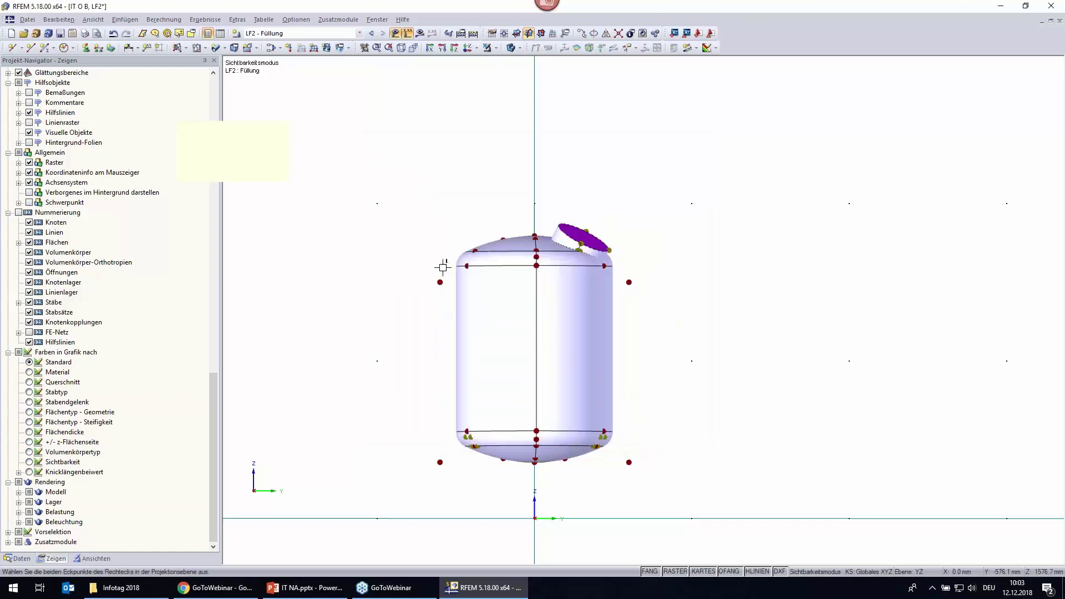
{"action": "left_click", "coordinate": [440, 282]}
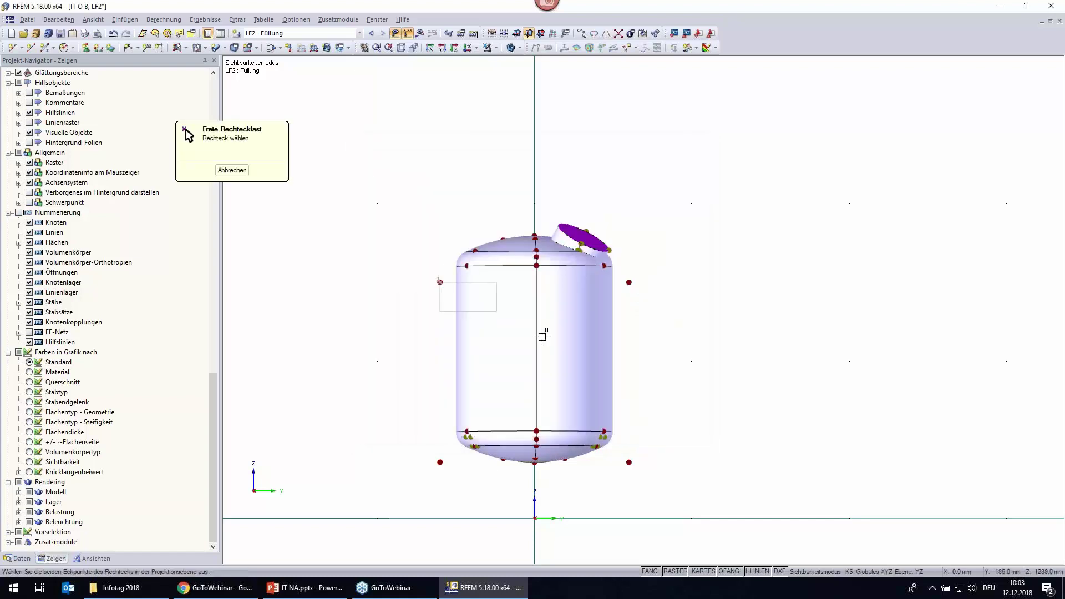
{"action": "left_click", "coordinate": [629, 462]}
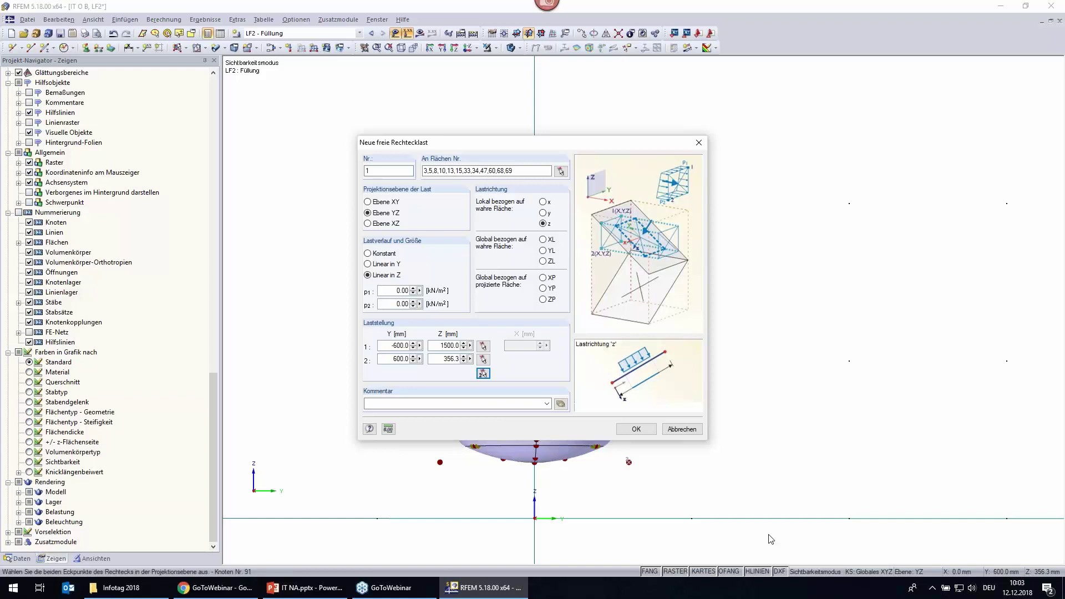
{"action": "left_click_drag", "start_coordinate": [395, 291], "coordinate": [432, 286]}
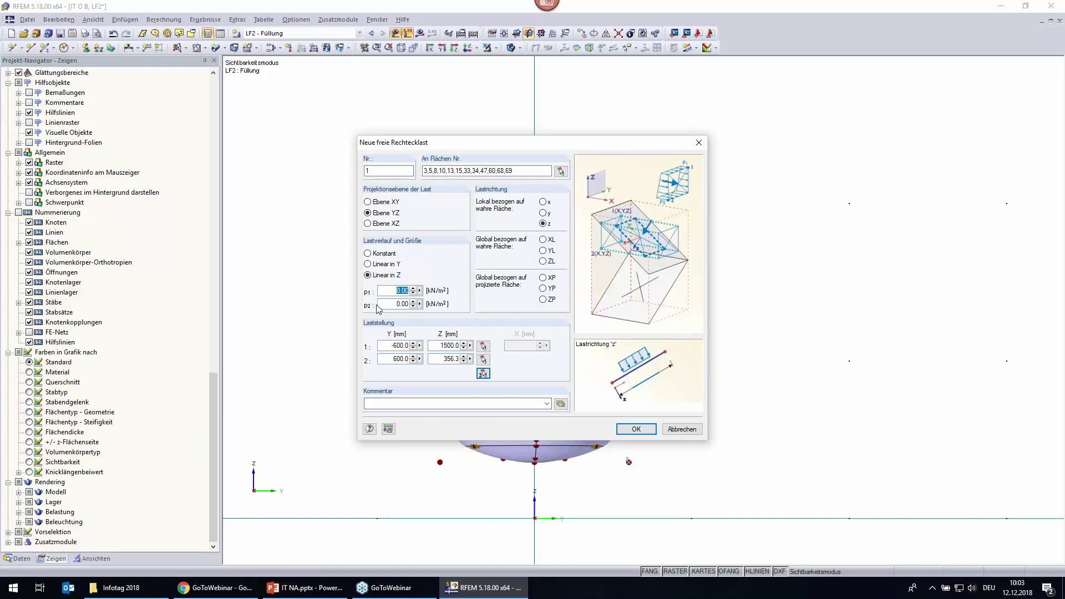
{"action": "key", "text": "Tab"}
Create the linearly varying rectangular filling load and display the vessel transparently in isometric view.
{"action": "left_click", "coordinate": [636, 429]}
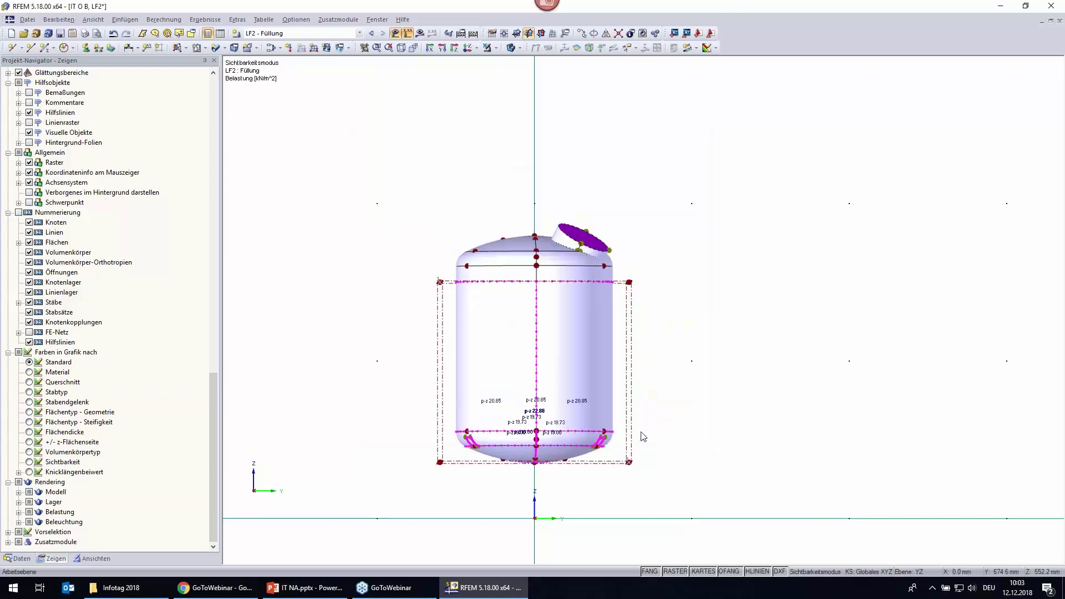
{"action": "middle_click_drag", "start_coordinate": [359, 188], "coordinate": [438, 267], "text": "ctrl"}
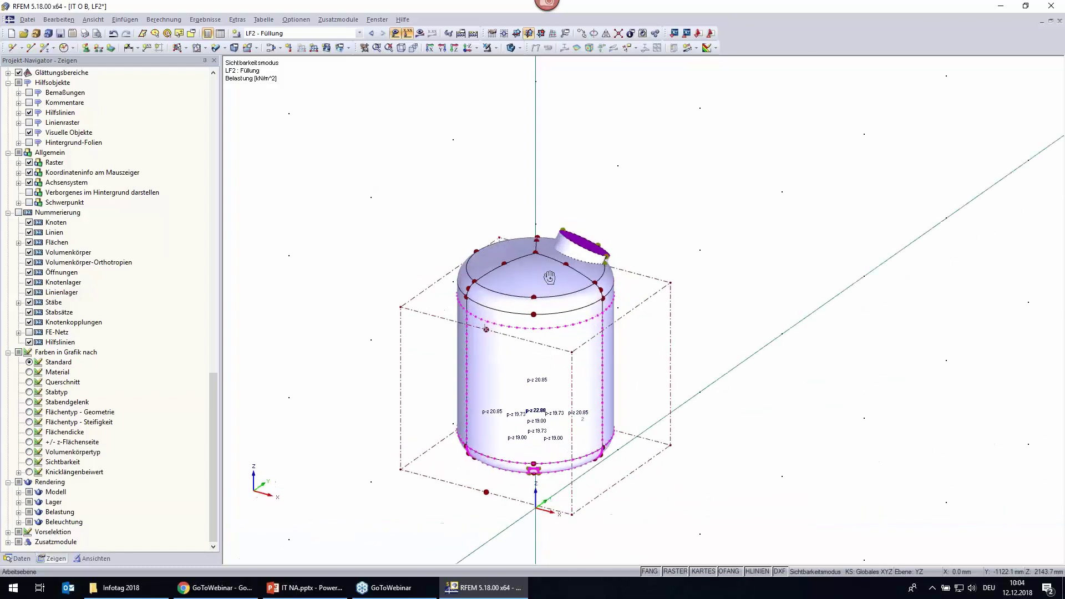
{"action": "left_click", "coordinate": [513, 49]}
{"action": "middle_click_drag", "start_coordinate": [744, 420], "coordinate": [752, 370]}
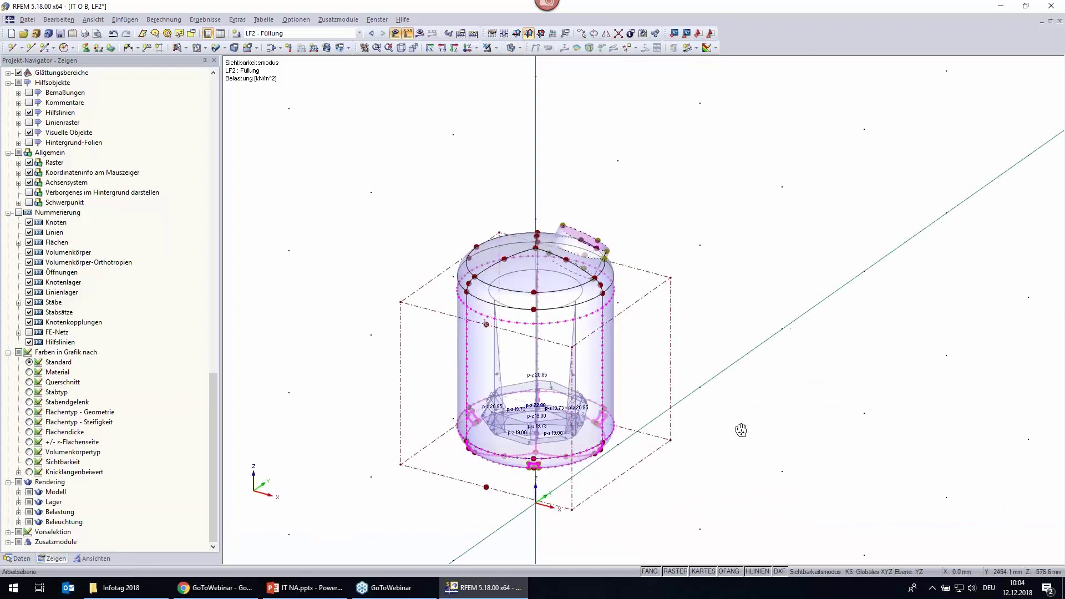
{"action": "scroll", "coordinate": [637, 328], "scroll_direction": "up", "scroll_amount": 2}
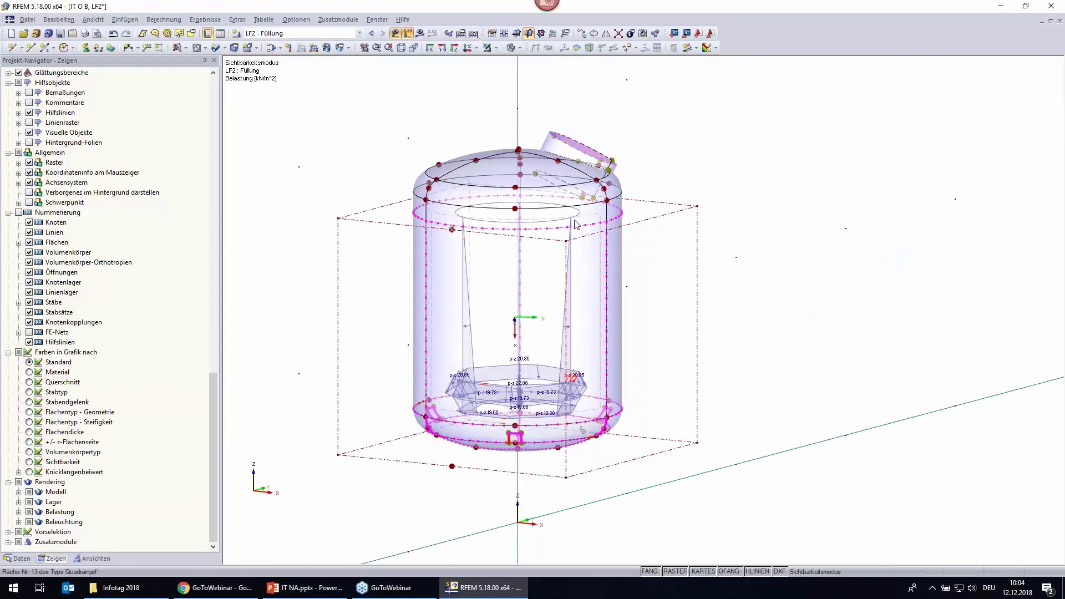
{"action": "mouse_move", "coordinate": [569, 327]}
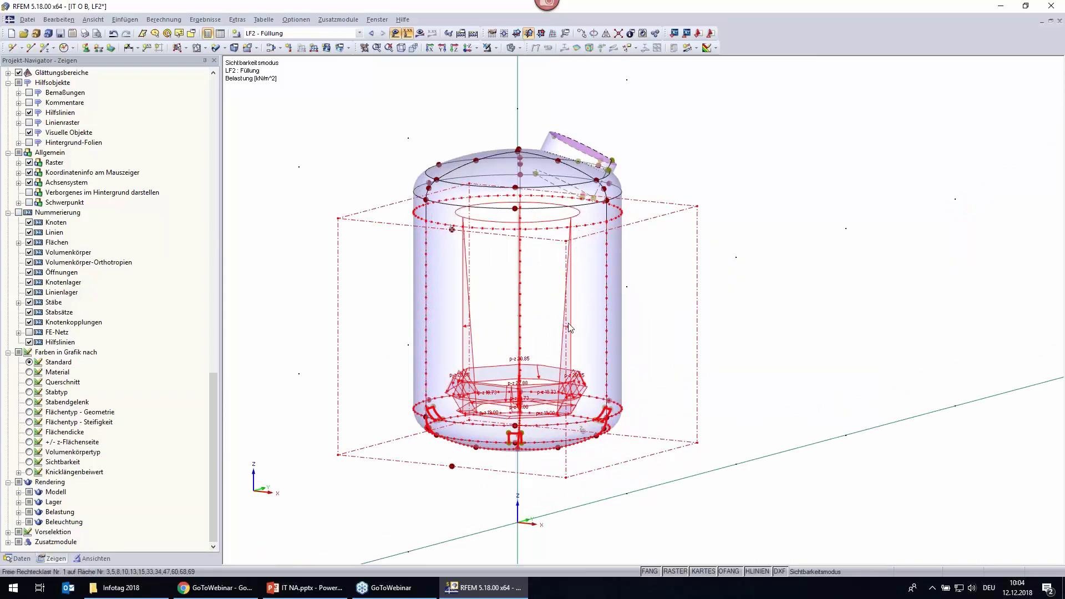
View the vessel from directly above and window-select its lower-right quarter.
{"action": "left_click", "coordinate": [544, 336]}
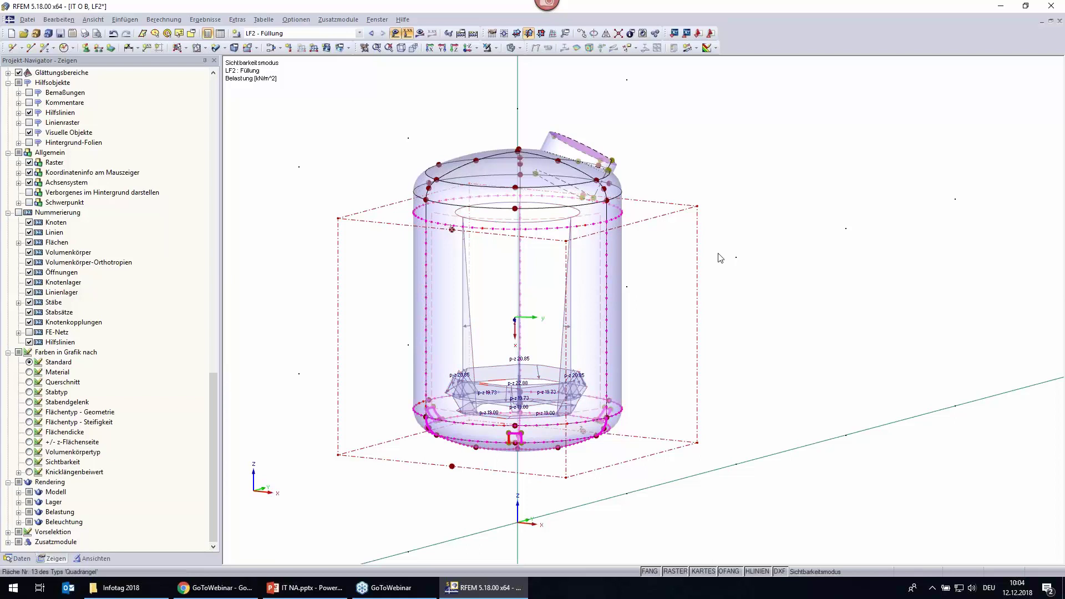
{"action": "key", "text": "F5"}
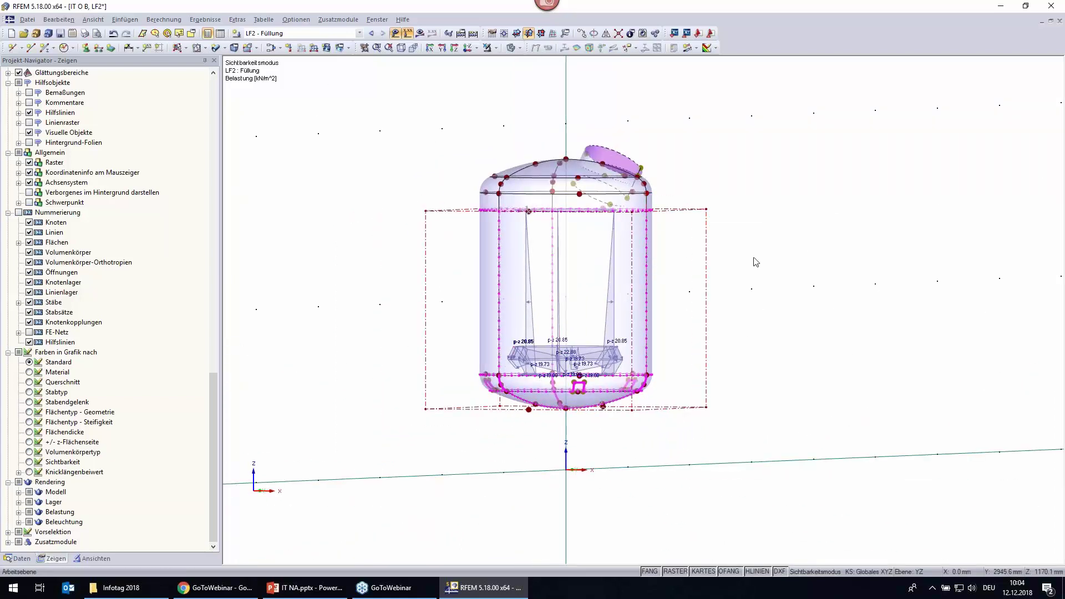
{"action": "key", "text": "F7"}
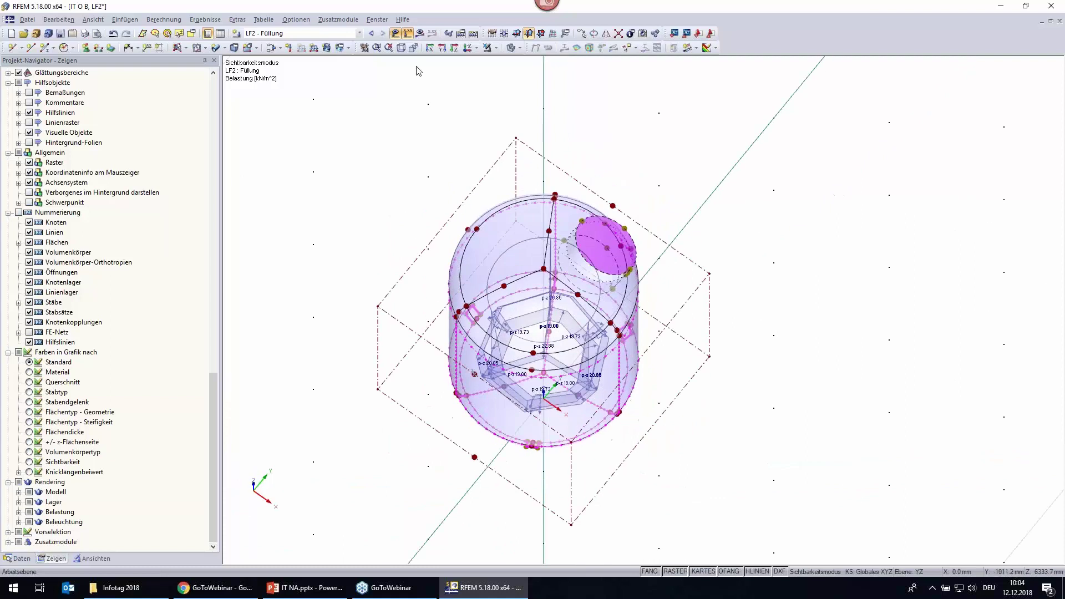
{"action": "left_click", "coordinate": [455, 51]}
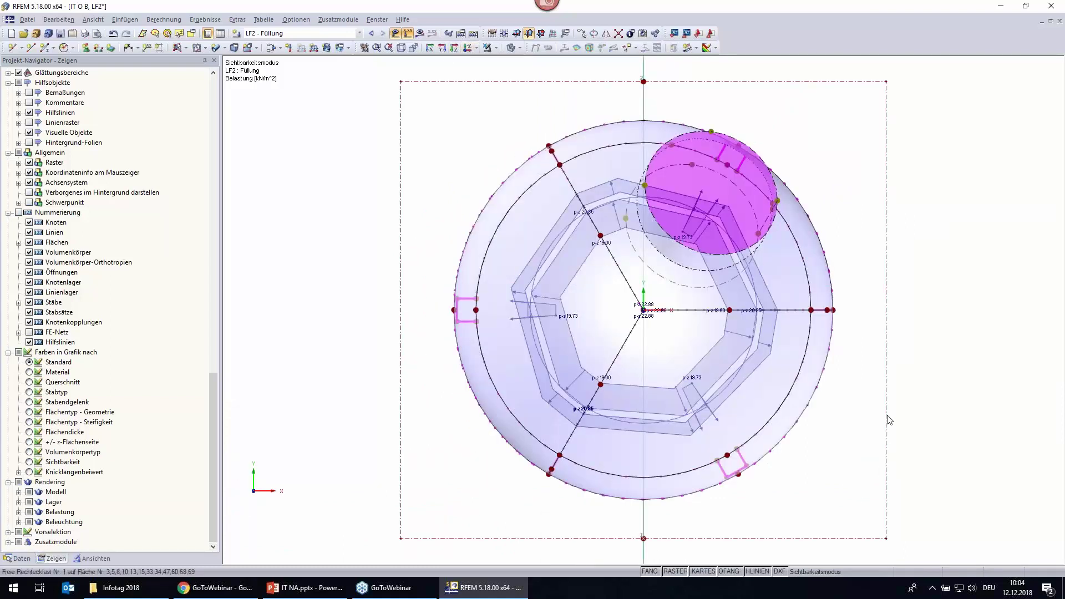
{"action": "left_click_drag", "start_coordinate": [958, 525], "coordinate": [720, 391]}
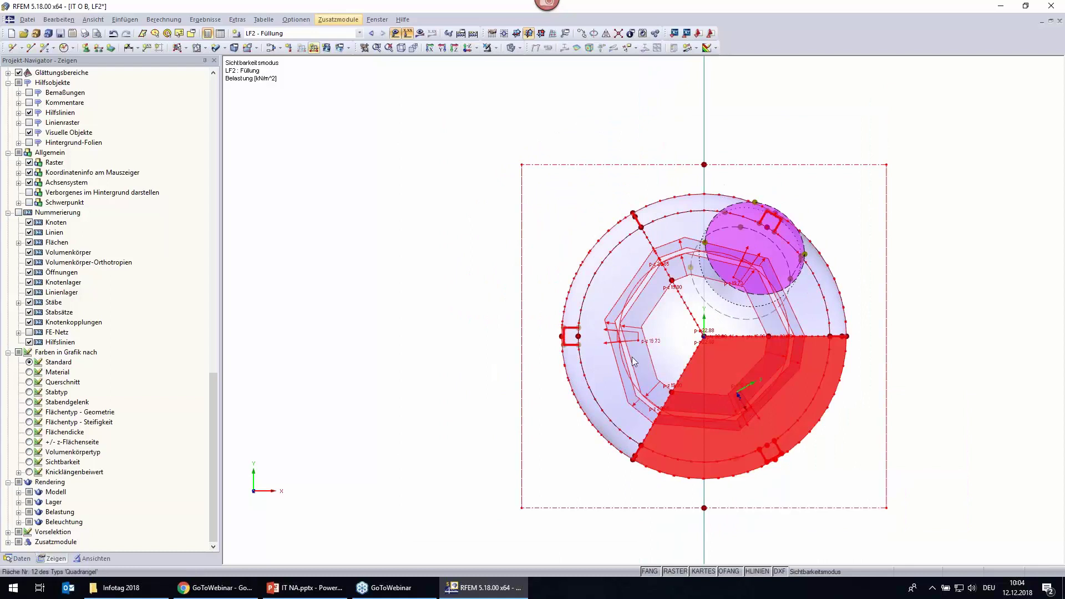
Show only the selected quarter and orbit and zoom to inspect its filling load.
{"action": "left_click", "coordinate": [489, 48]}
{"action": "left_click", "coordinate": [429, 309]}
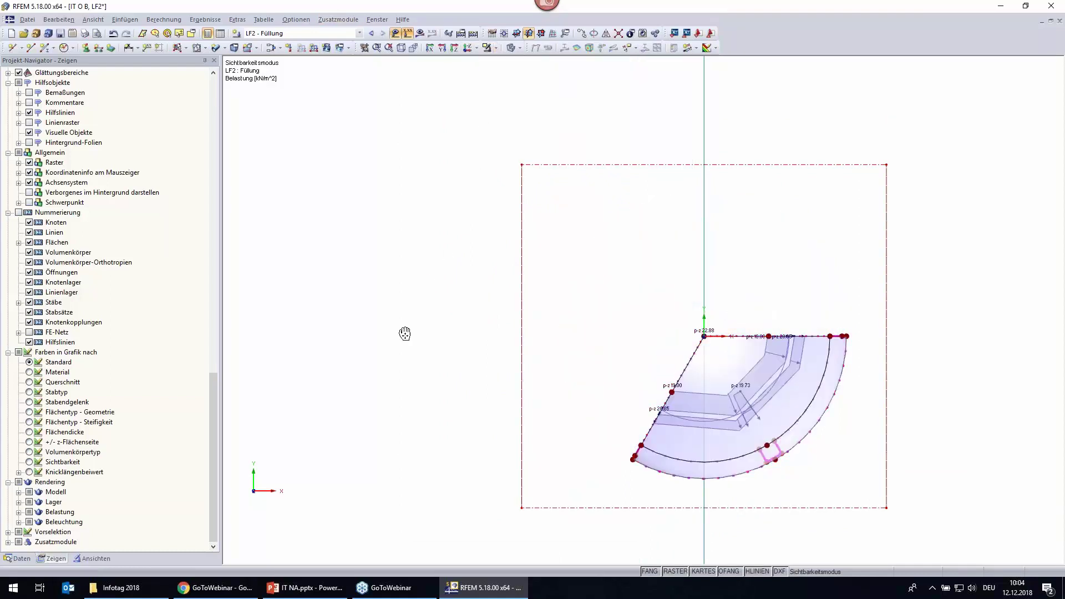
{"action": "mouse_move", "coordinate": [404, 333]}
{"action": "middle_mouse_down", "text": "ctrl"}
{"action": "mouse_move", "coordinate": [440, 165]}
{"action": "mouse_move", "coordinate": [885, 442]}
{"action": "middle_mouse_up", "text": "ctrl"}
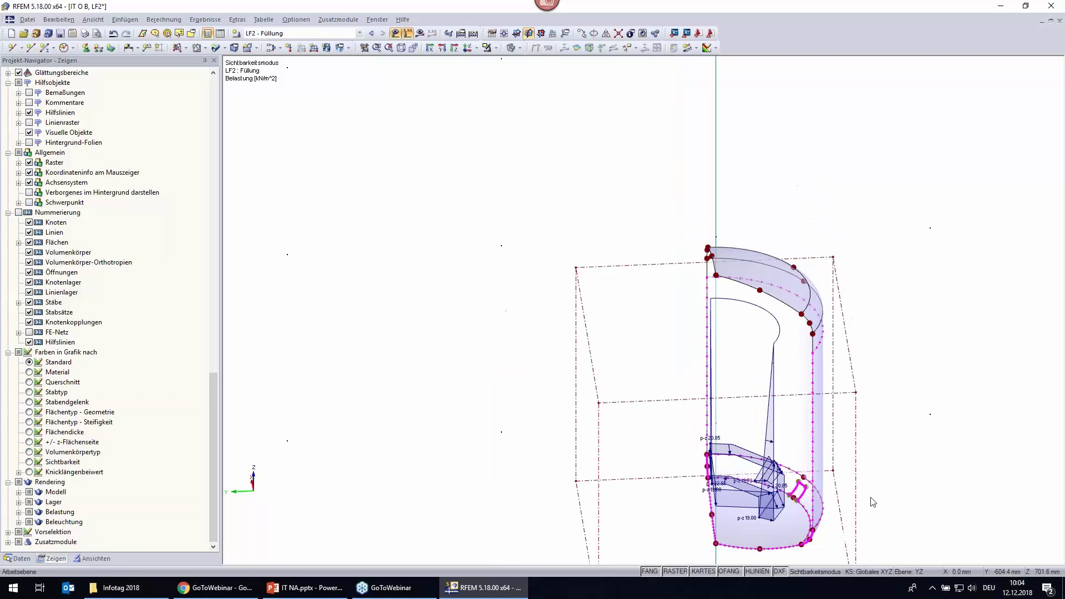
{"action": "middle_click_drag", "start_coordinate": [885, 442], "coordinate": [783, 305], "text": "ctrl"}
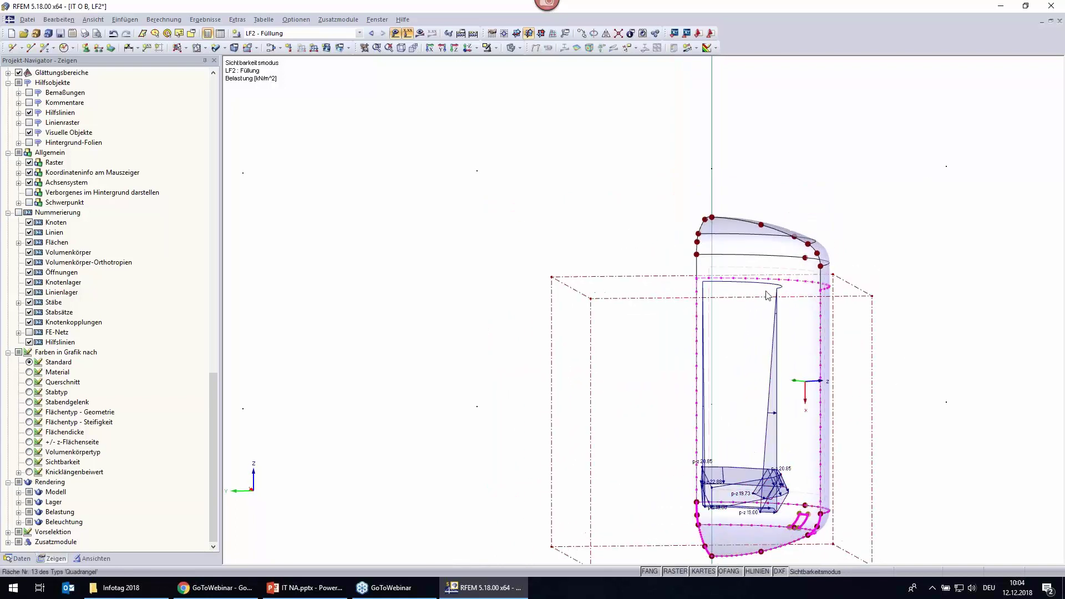
{"action": "scroll", "coordinate": [771, 282], "scroll_direction": "up", "scroll_amount": 1}
{"action": "scroll", "coordinate": [771, 282], "scroll_direction": "up", "scroll_amount": 3}
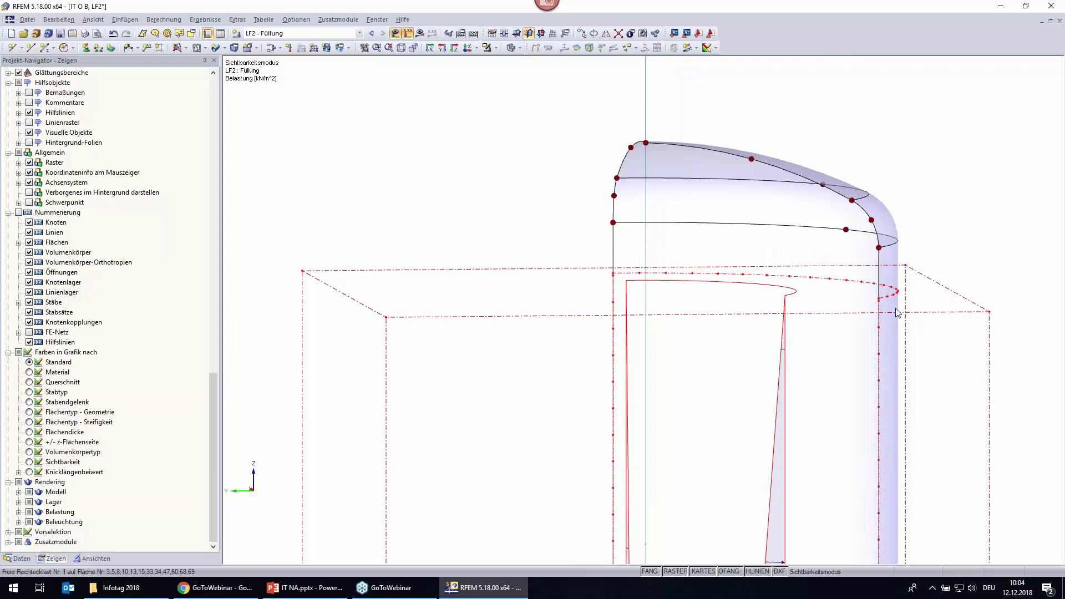
{"action": "scroll", "coordinate": [702, 315], "scroll_direction": "down", "scroll_amount": 1}
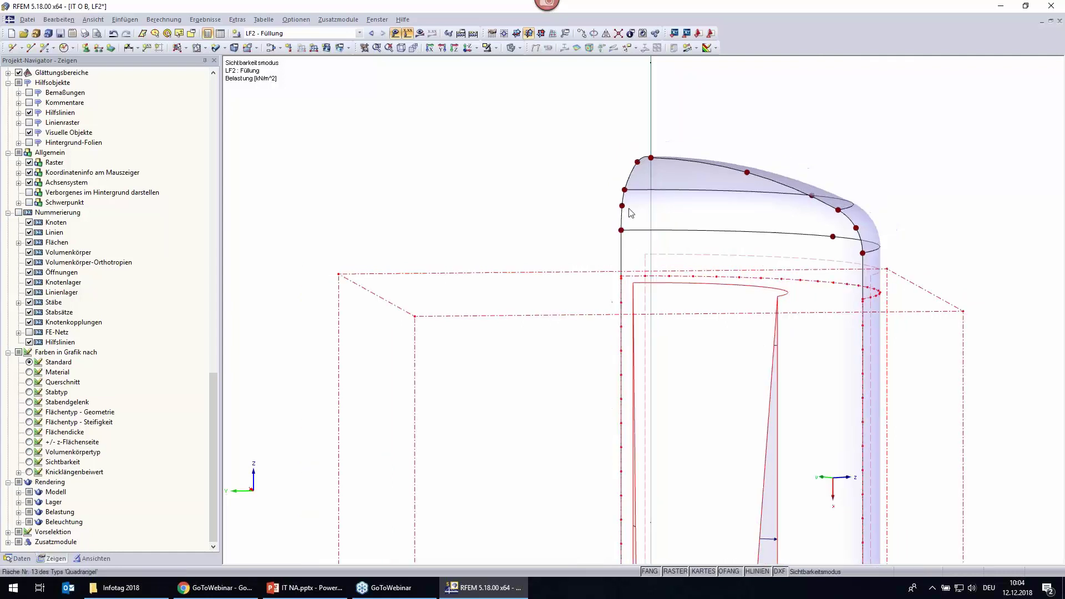
{"action": "scroll", "coordinate": [631, 212], "scroll_direction": "down", "scroll_amount": 2}
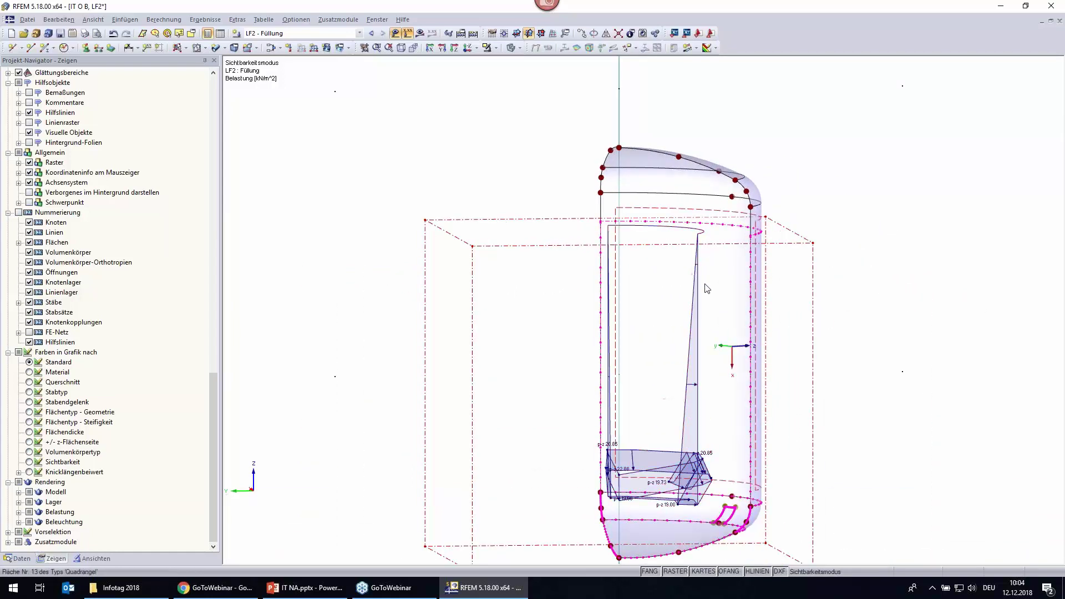
{"action": "scroll", "coordinate": [691, 502], "scroll_direction": "up", "scroll_amount": 2}
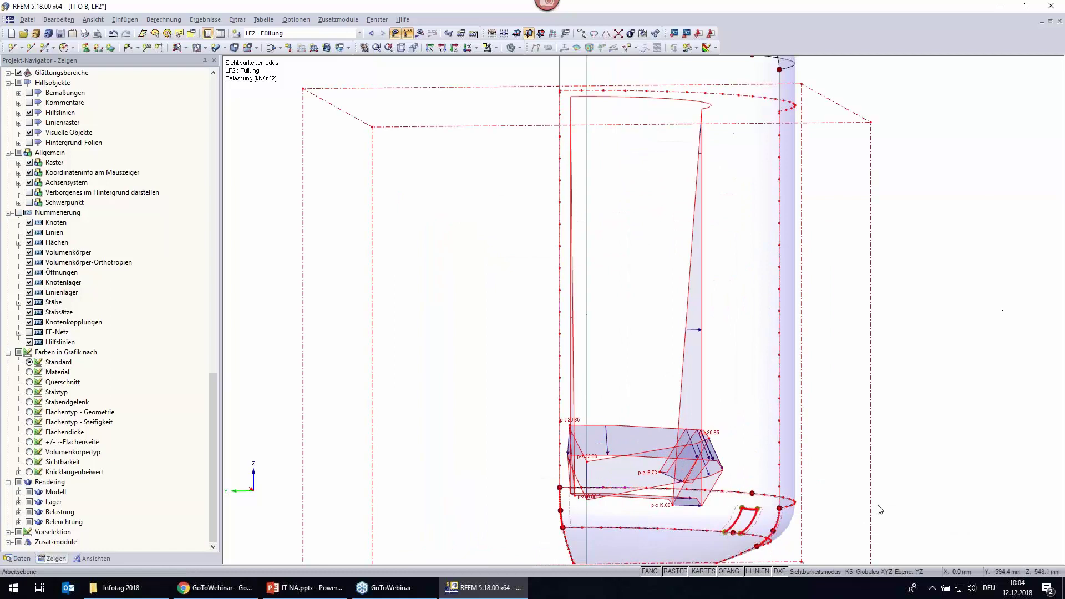
{"action": "middle_click_drag", "start_coordinate": [867, 428], "coordinate": [797, 423], "text": "ctrl"}
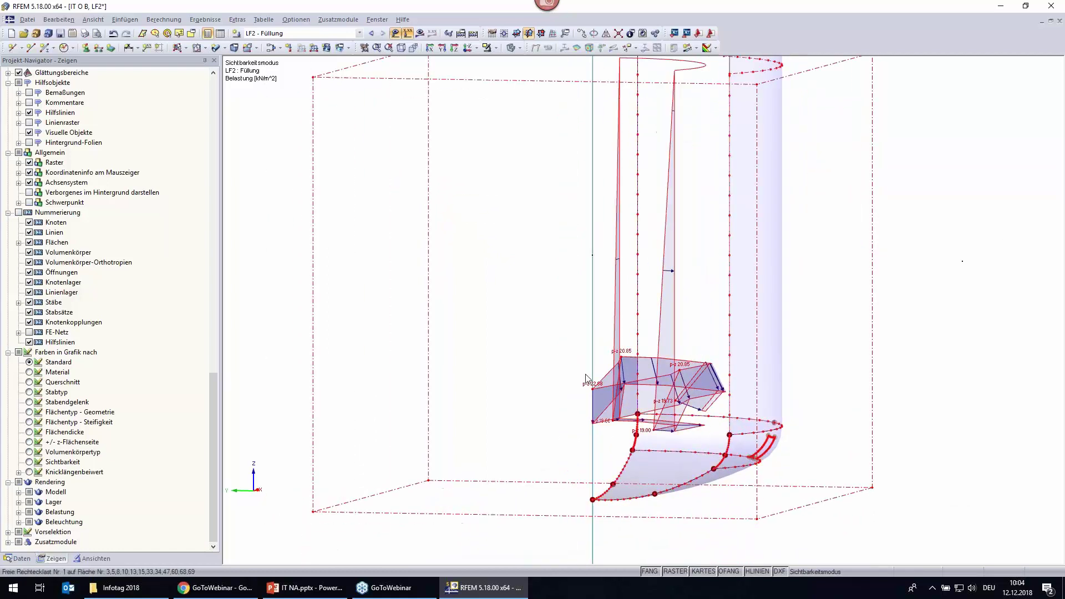
{"action": "scroll", "coordinate": [628, 356], "scroll_direction": "up", "scroll_amount": 2}
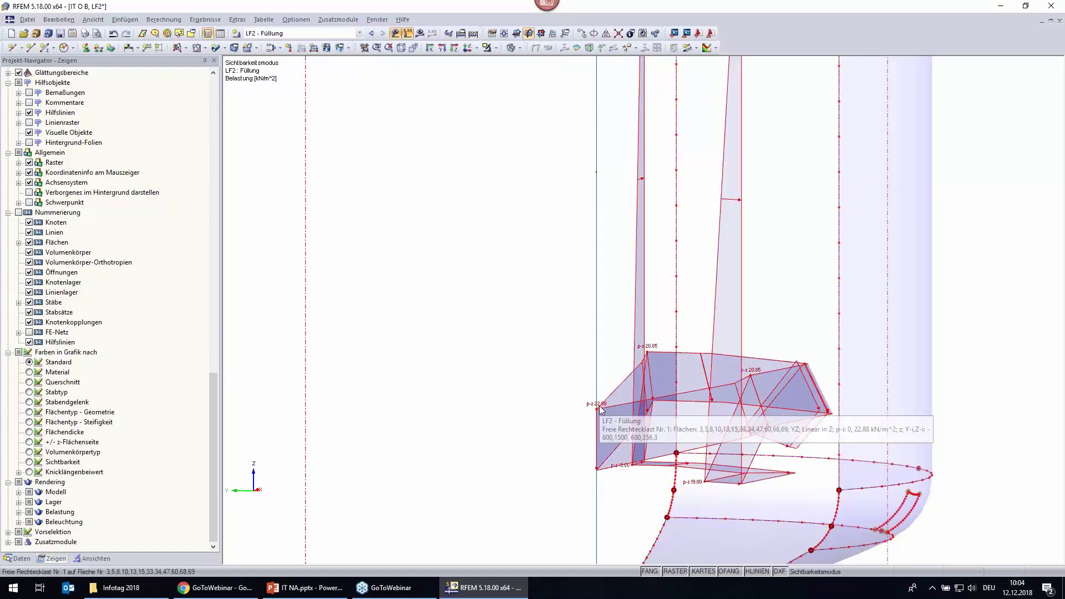
{"action": "scroll", "coordinate": [595, 407], "scroll_direction": "down", "scroll_amount": 1}
{"action": "scroll", "coordinate": [597, 405], "scroll_direction": "down", "scroll_amount": 1}
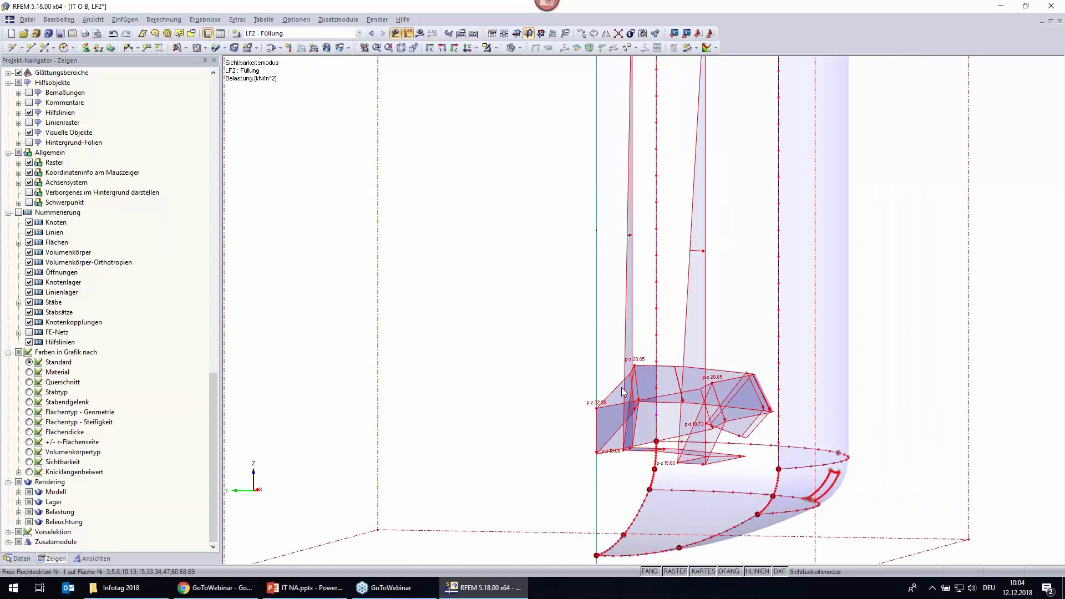
{"action": "scroll", "coordinate": [532, 311], "scroll_direction": "down", "scroll_amount": 1}
{"action": "scroll", "coordinate": [518, 295], "scroll_direction": "down", "scroll_amount": 1}
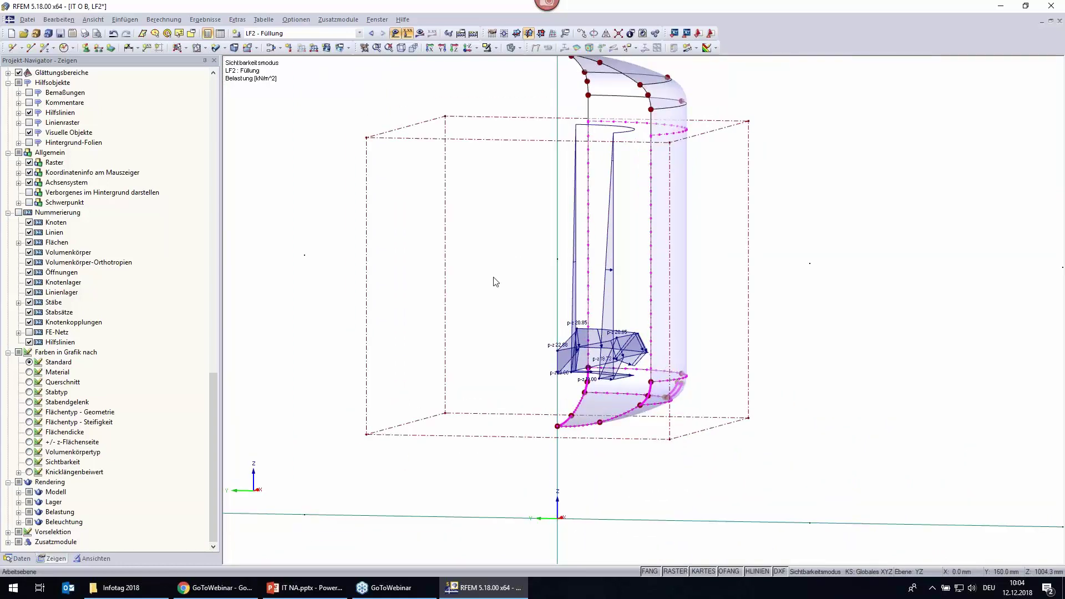
Cancel visibility mode (Sichtbarkeitsmodus aufheben) to show the whole tank again.
{"action": "left_click", "coordinate": [491, 47]}
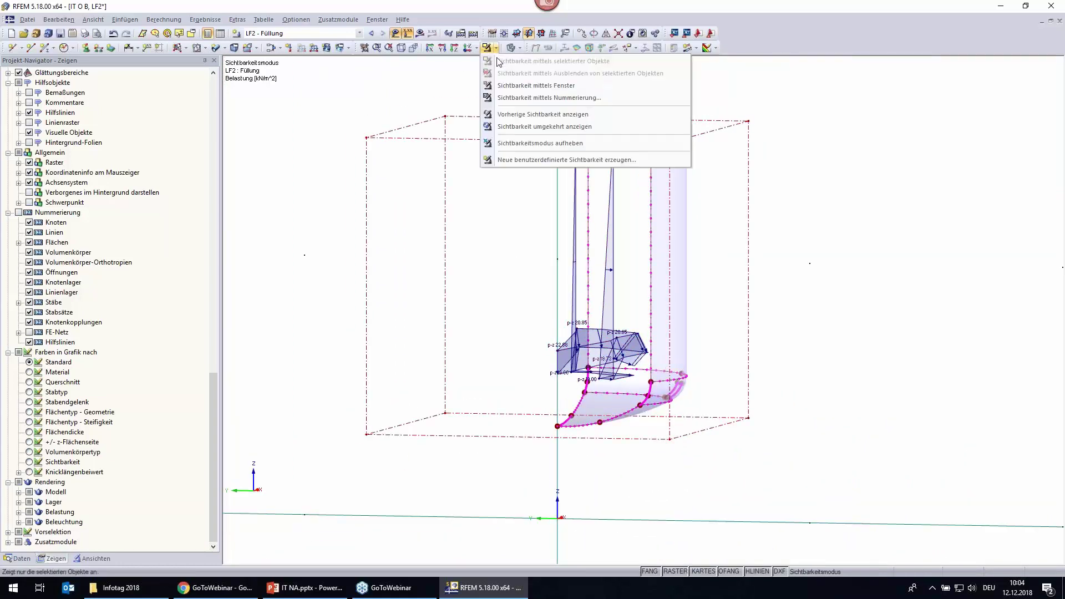
{"action": "left_click", "coordinate": [504, 145]}
{"action": "mouse_move", "coordinate": [820, 266]}
{"action": "middle_mouse_down", "text": "ctrl"}
{"action": "mouse_move", "coordinate": [700, 275]}
{"action": "mouse_move", "coordinate": [844, 331]}
{"action": "middle_mouse_up", "text": "ctrl"}
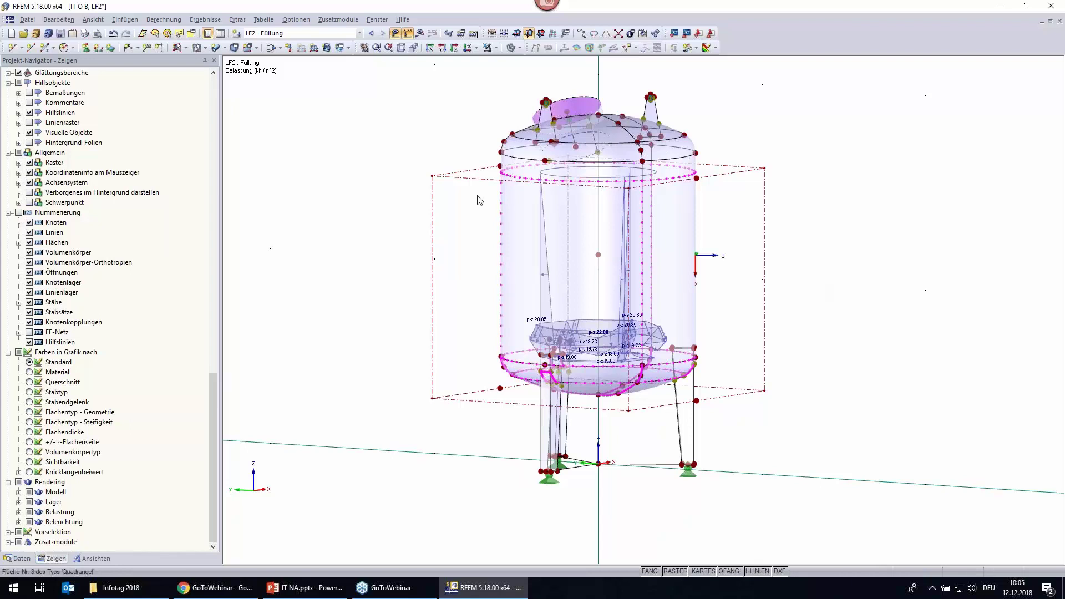
Calculate LF2 Füllung, show Globale Verformungen, and open the results summary table.
{"action": "left_click", "coordinate": [420, 34]}
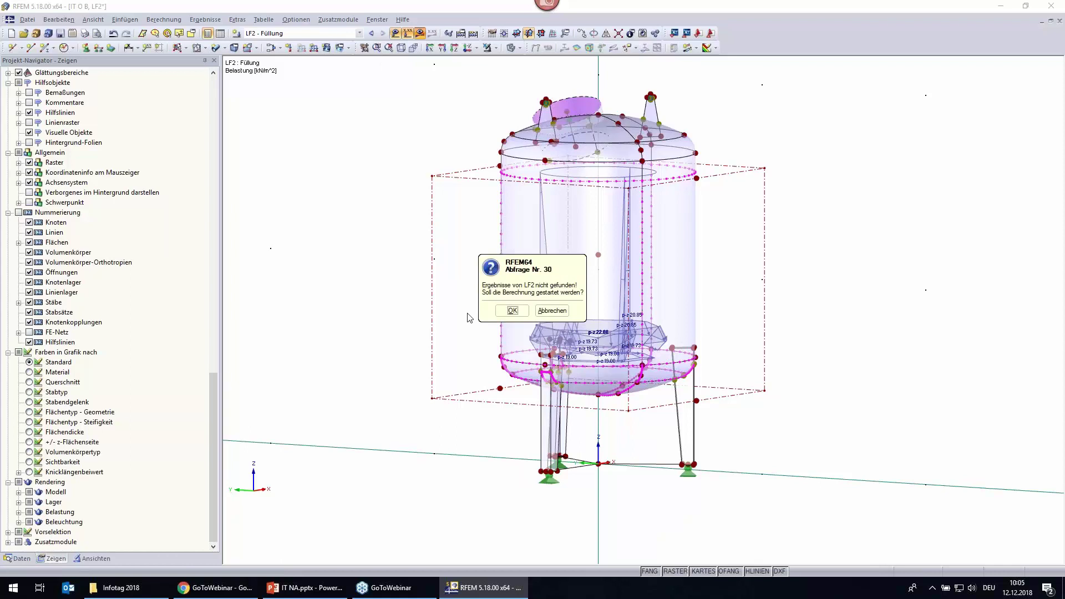
{"action": "left_click", "coordinate": [511, 310]}
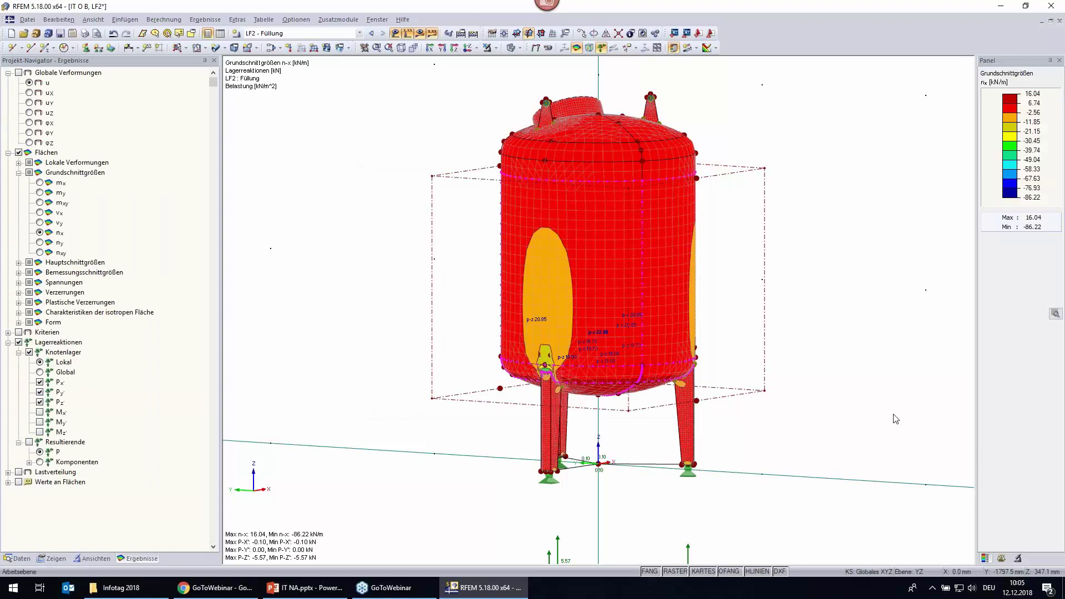
{"action": "left_click", "coordinate": [18, 73]}
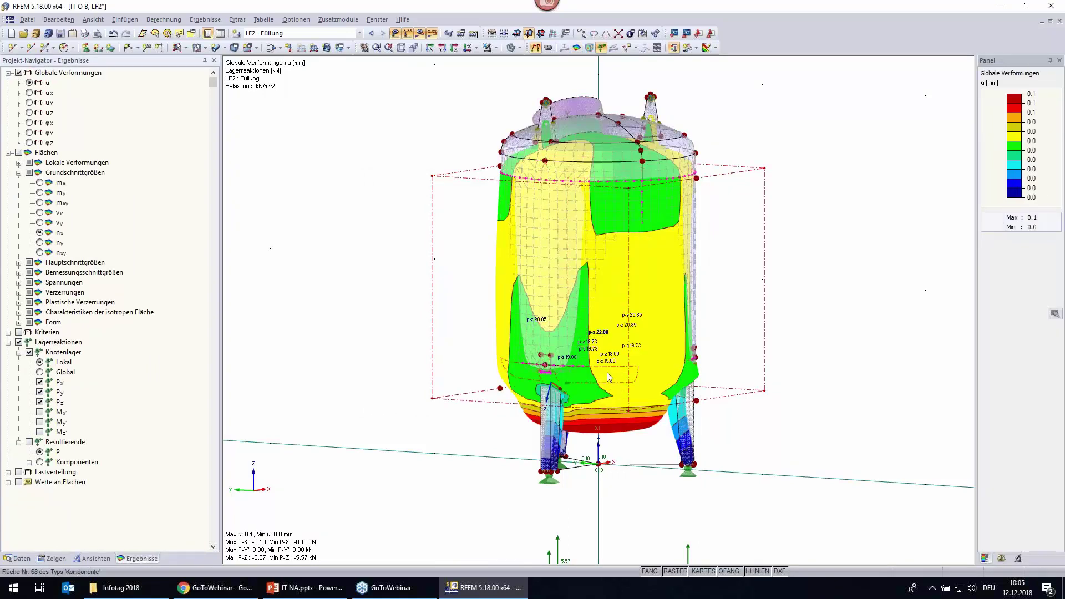
{"action": "scroll", "coordinate": [807, 479], "scroll_direction": "up", "scroll_amount": 1}
{"action": "middle_click_drag", "start_coordinate": [807, 479], "coordinate": [704, 335]}
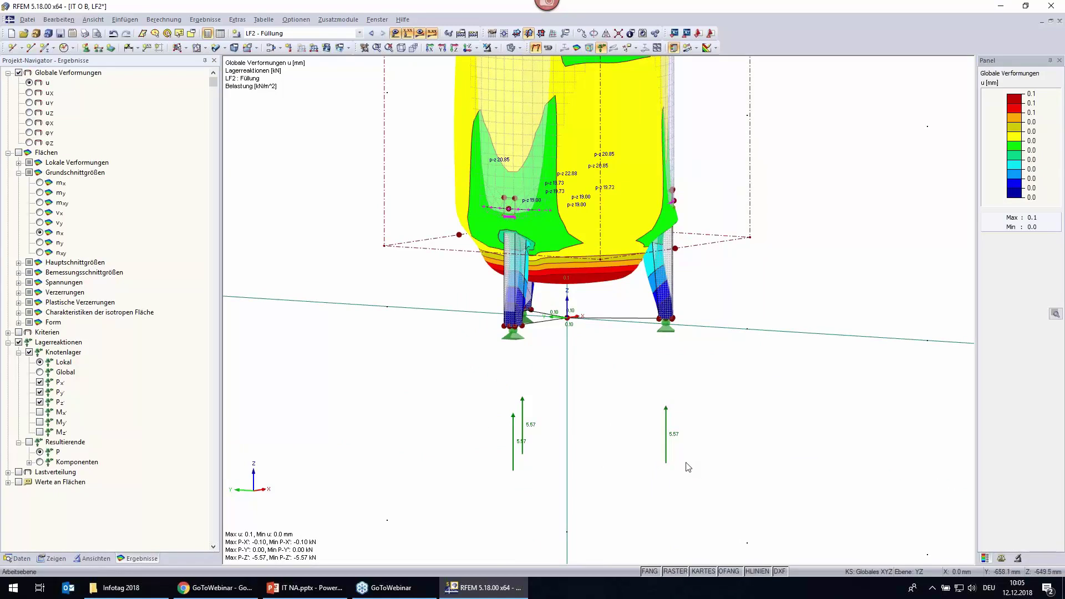
{"action": "left_click", "coordinate": [221, 33]}
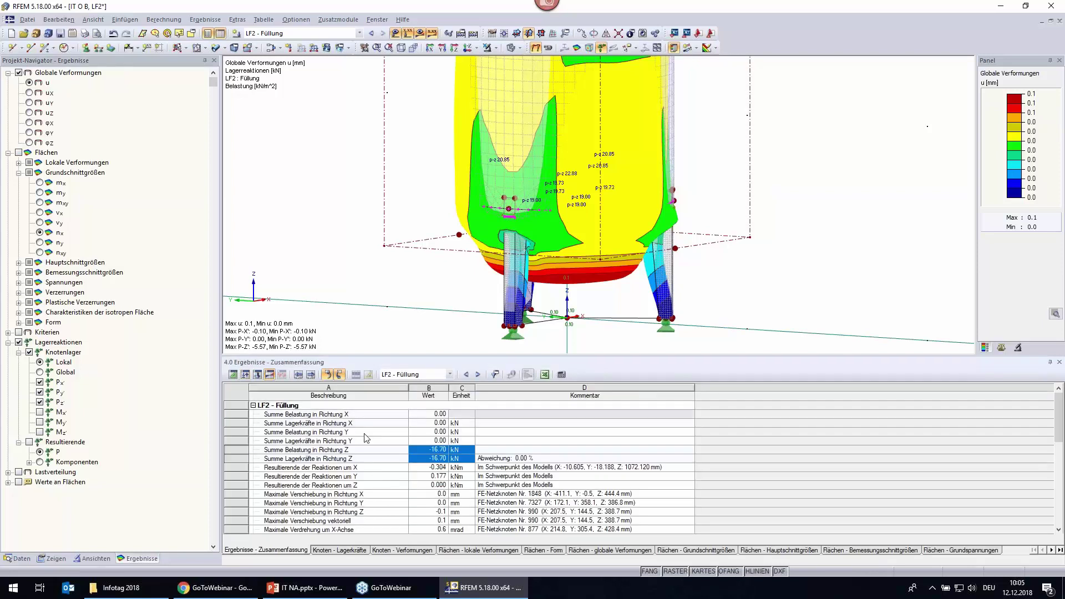
Check that Z load and support sums both equal -16.70 kN, then close the summary table.
{"action": "left_click", "coordinate": [430, 452]}
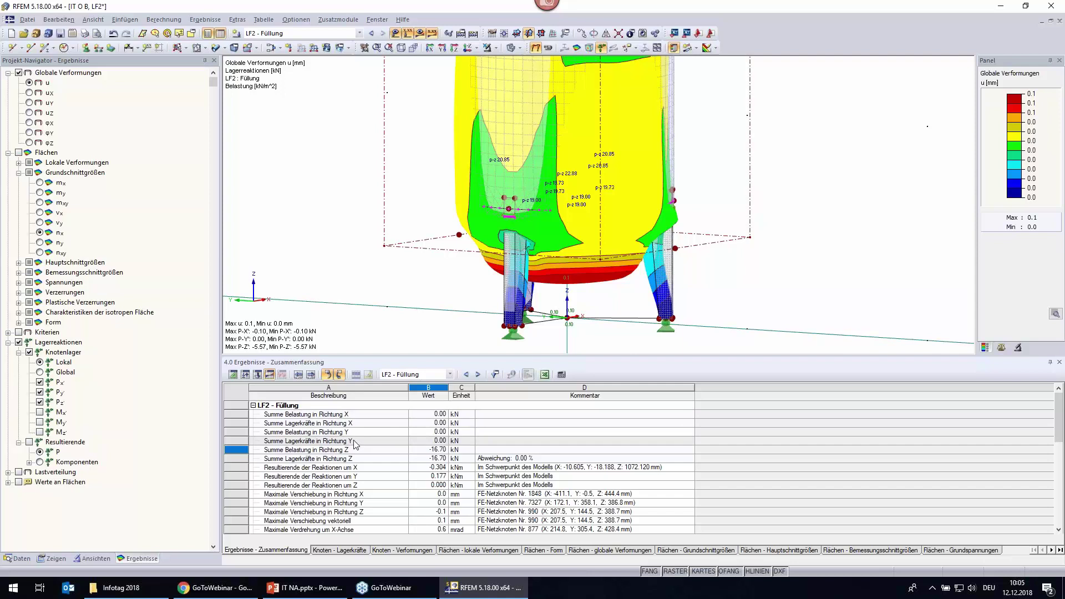
{"action": "left_click", "coordinate": [1060, 362]}
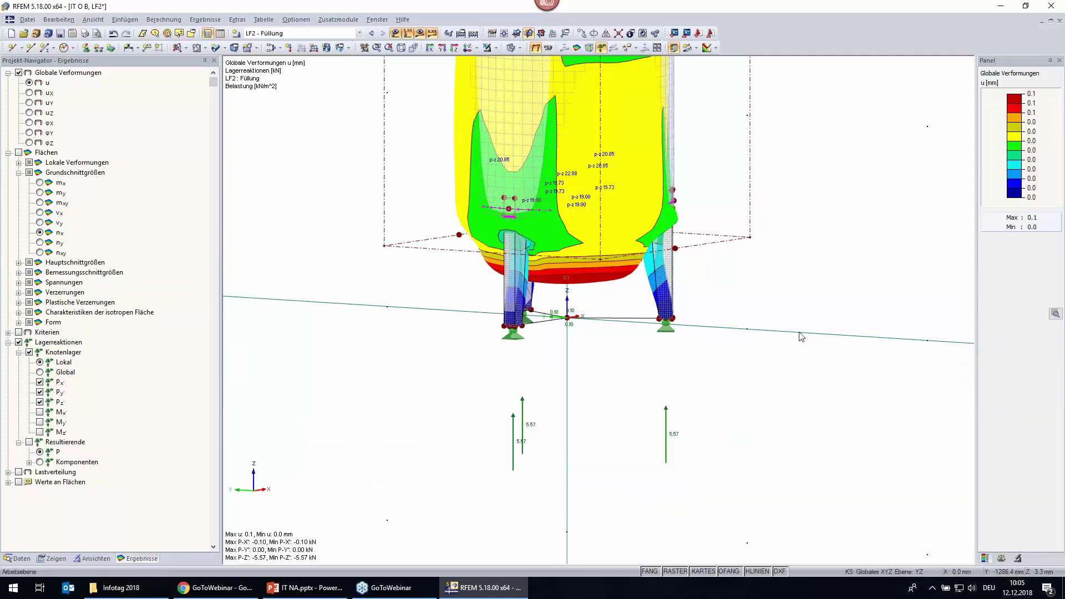
Plot the Grundschnittgrößen membrane forces n-x, then n-y, on the tank.
{"action": "middle_click_drag", "start_coordinate": [789, 335], "coordinate": [801, 435]}
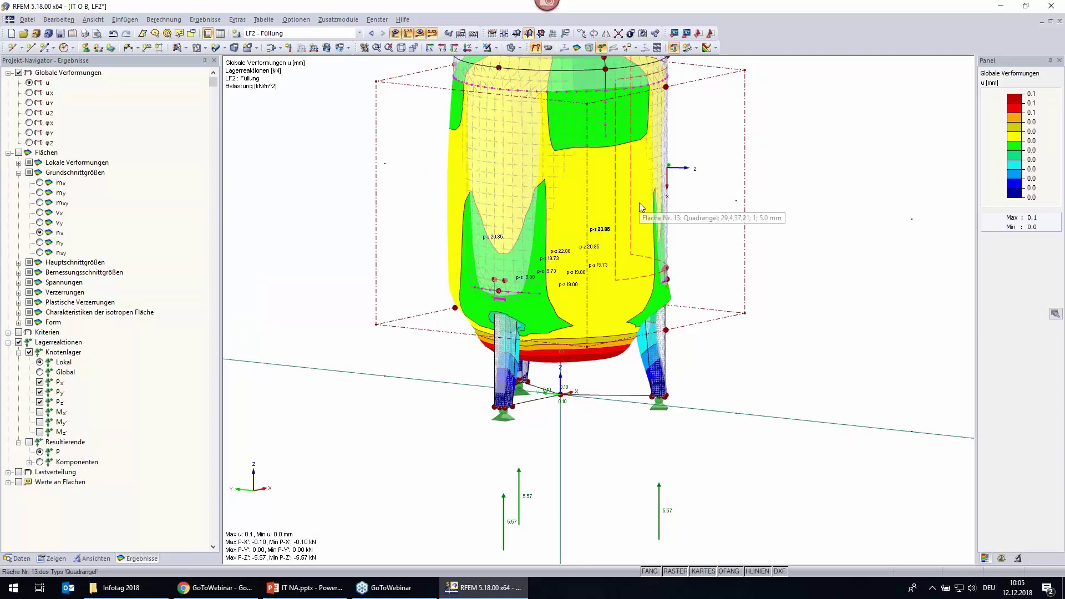
{"action": "left_click", "coordinate": [40, 232]}
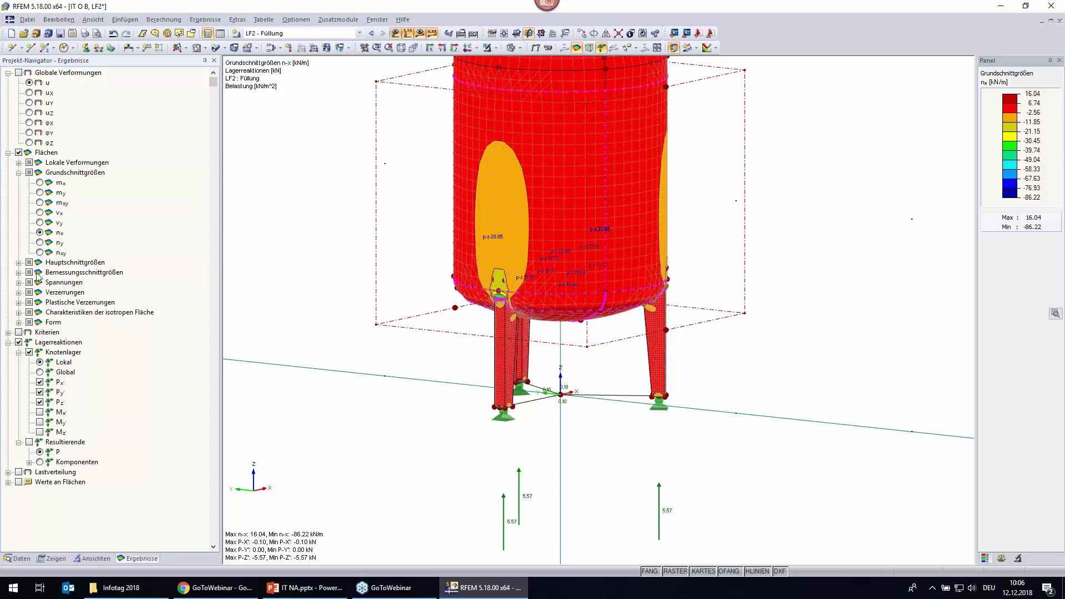
{"action": "left_click", "coordinate": [40, 243]}
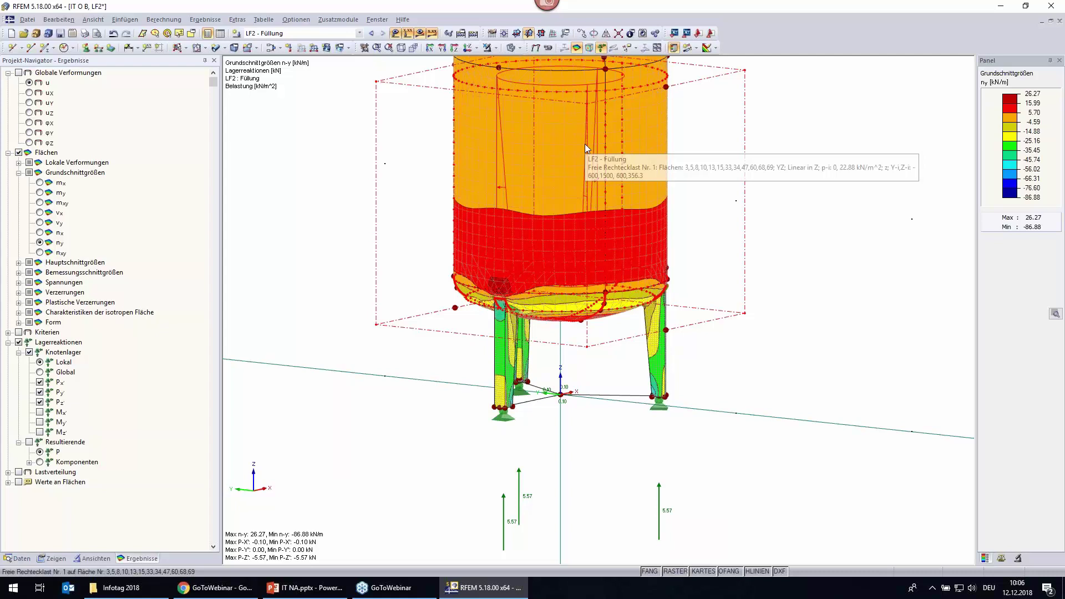
{"action": "left_click", "coordinate": [585, 144]}
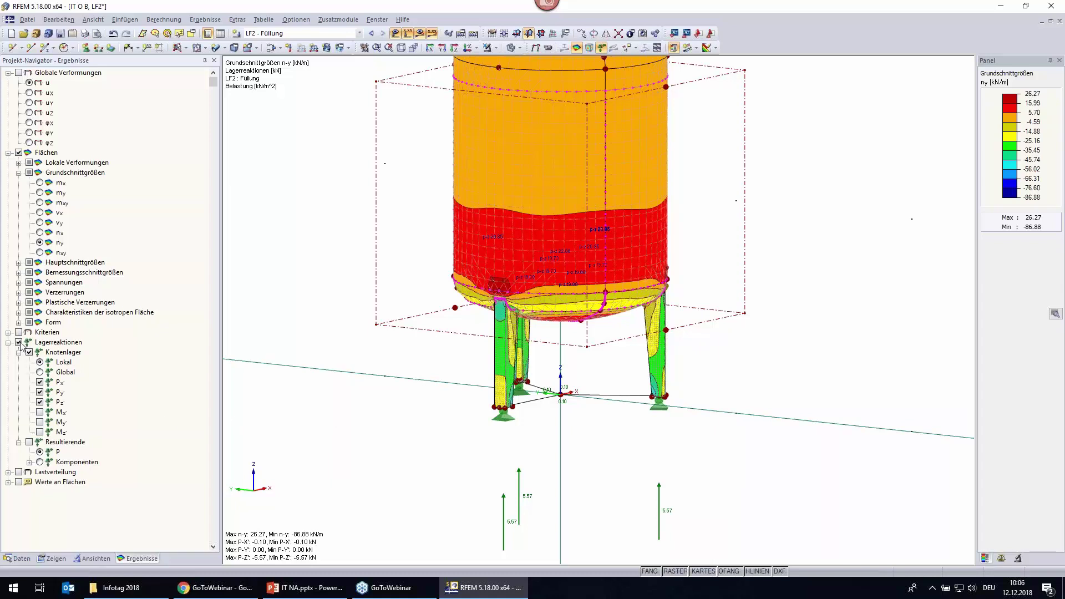
Display the Lastverteilung on 2D surface elements as local pz, centred and orbited.
{"action": "left_click", "coordinate": [7, 472]}
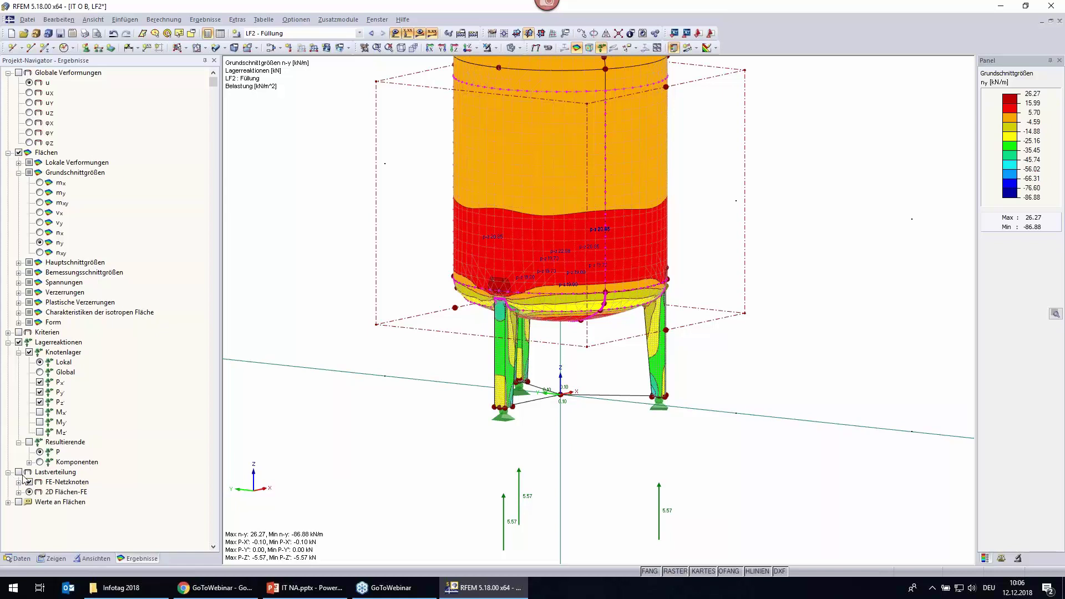
{"action": "scroll", "coordinate": [370, 455], "scroll_direction": "down", "scroll_amount": 5}
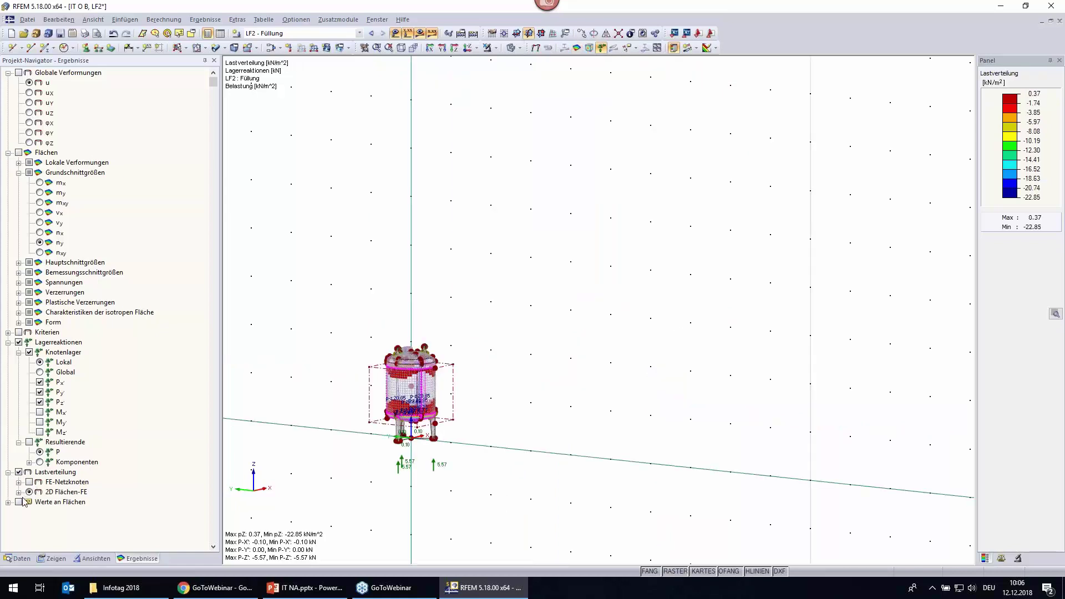
{"action": "left_click", "coordinate": [28, 492]}
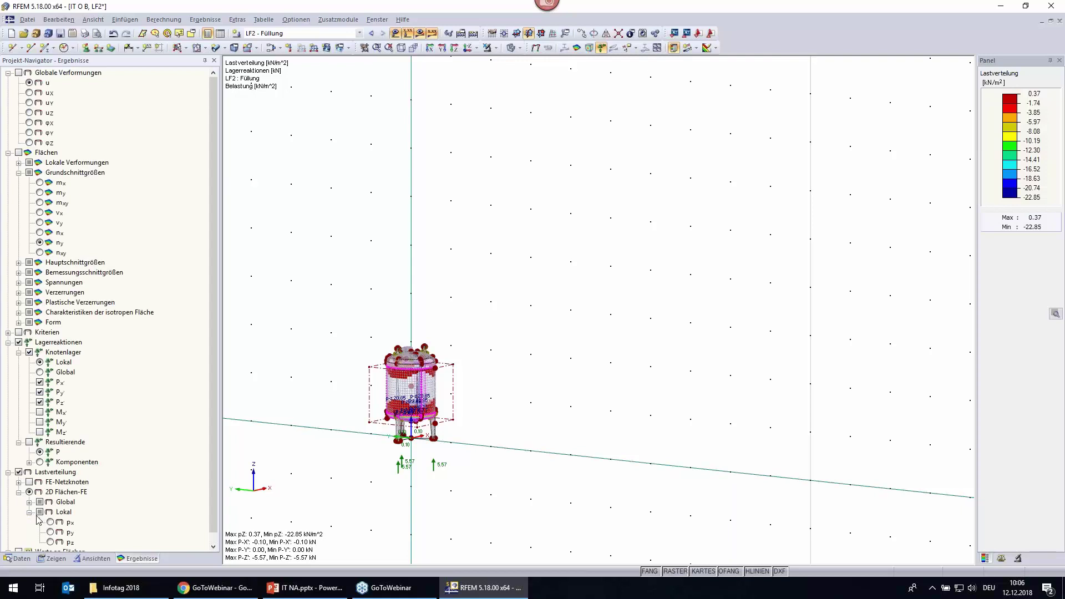
{"action": "double_click", "coordinate": [62, 513]}
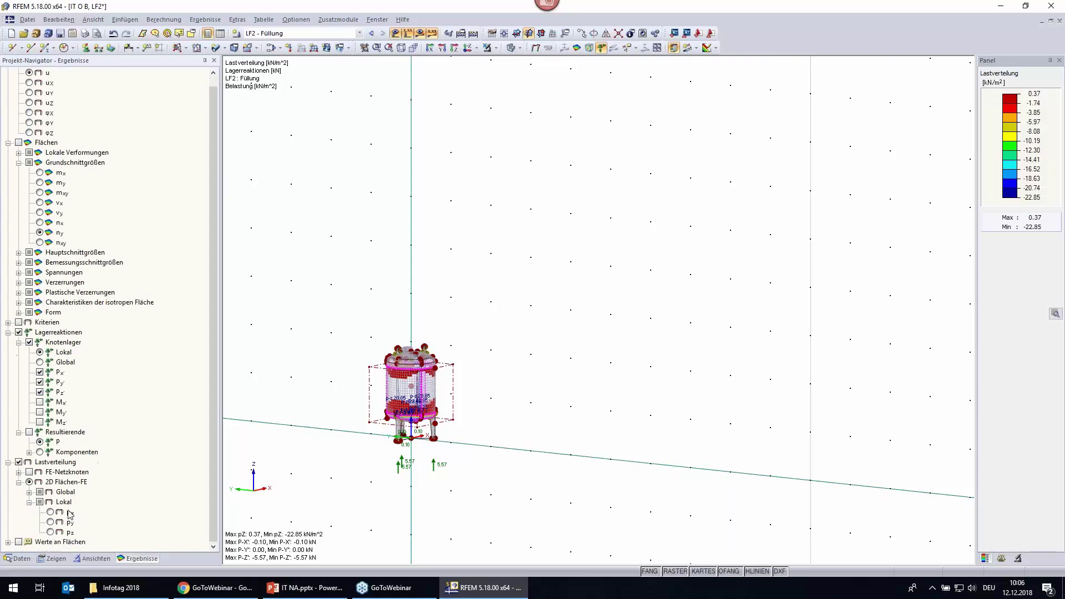
{"action": "left_click", "coordinate": [51, 532]}
{"action": "middle_click_drag", "start_coordinate": [456, 492], "coordinate": [544, 440]}
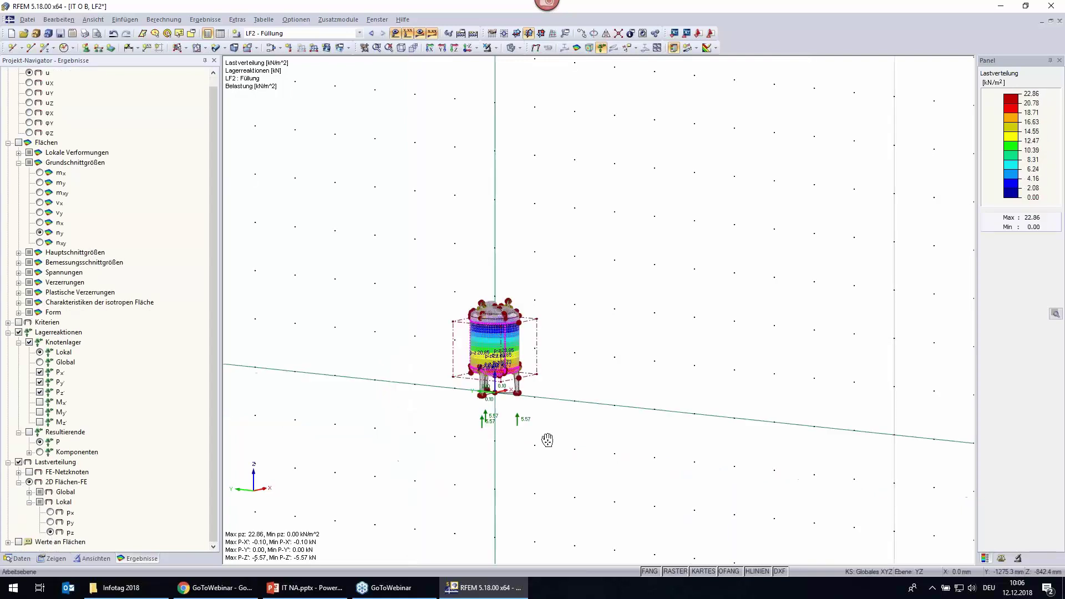
{"action": "scroll", "coordinate": [499, 438], "scroll_direction": "up", "scroll_amount": 3}
{"action": "scroll", "coordinate": [499, 438], "scroll_direction": "up", "scroll_amount": 2}
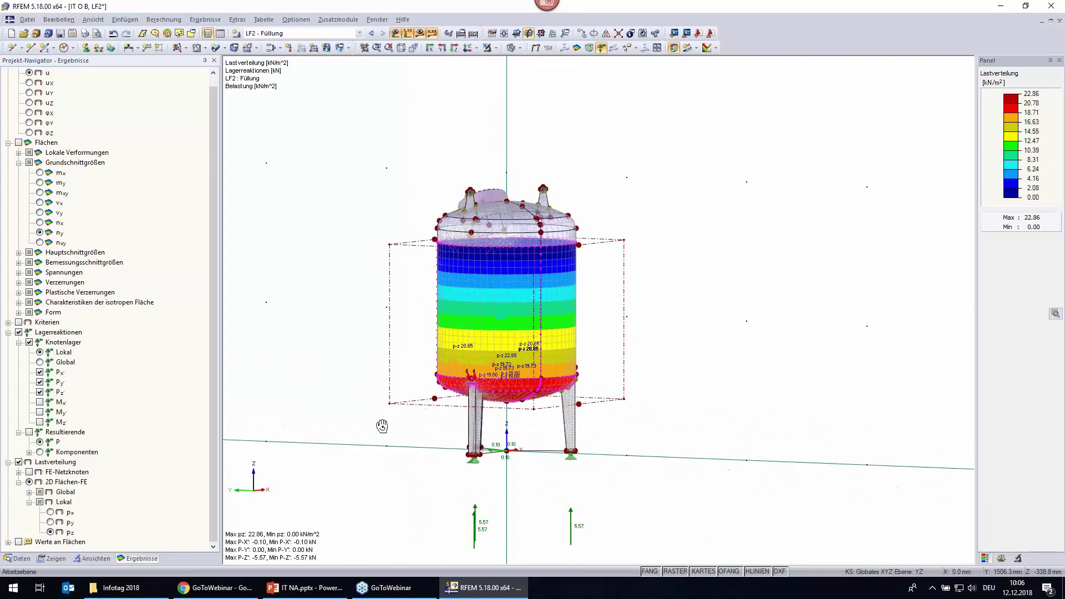
{"action": "middle_click_drag", "start_coordinate": [381, 423], "coordinate": [491, 97], "text": "ctrl"}
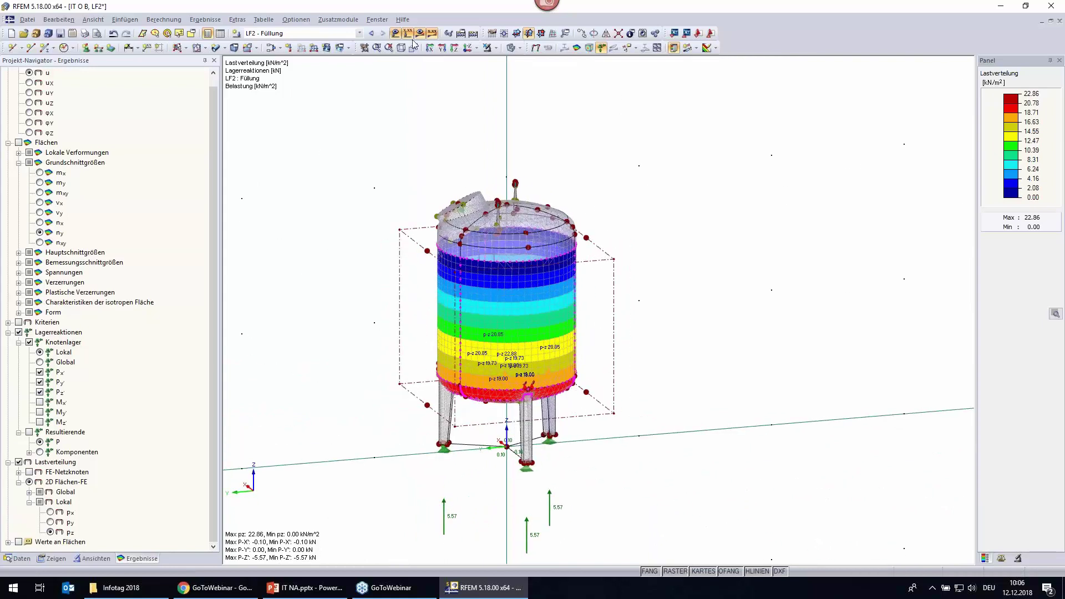
Hide the load symbols and p-z labels and view the tank more from above.
{"action": "left_click", "coordinate": [396, 34]}
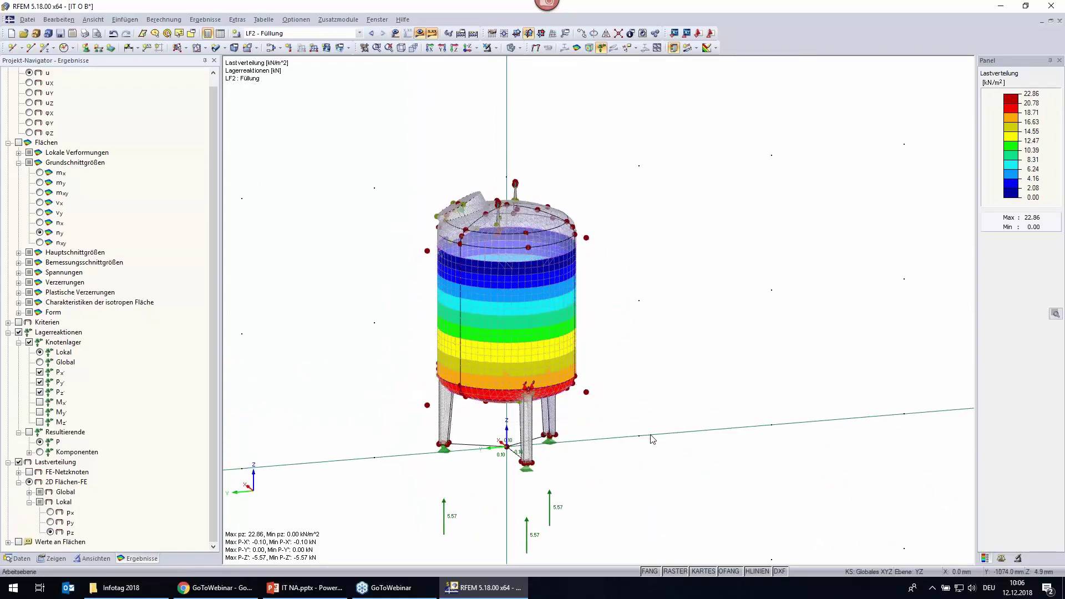
{"action": "mouse_move", "coordinate": [654, 436]}
{"action": "middle_mouse_down", "text": "ctrl"}
{"action": "mouse_move", "coordinate": [860, 362]}
{"action": "mouse_move", "coordinate": [821, 409]}
{"action": "middle_mouse_up", "text": "ctrl"}
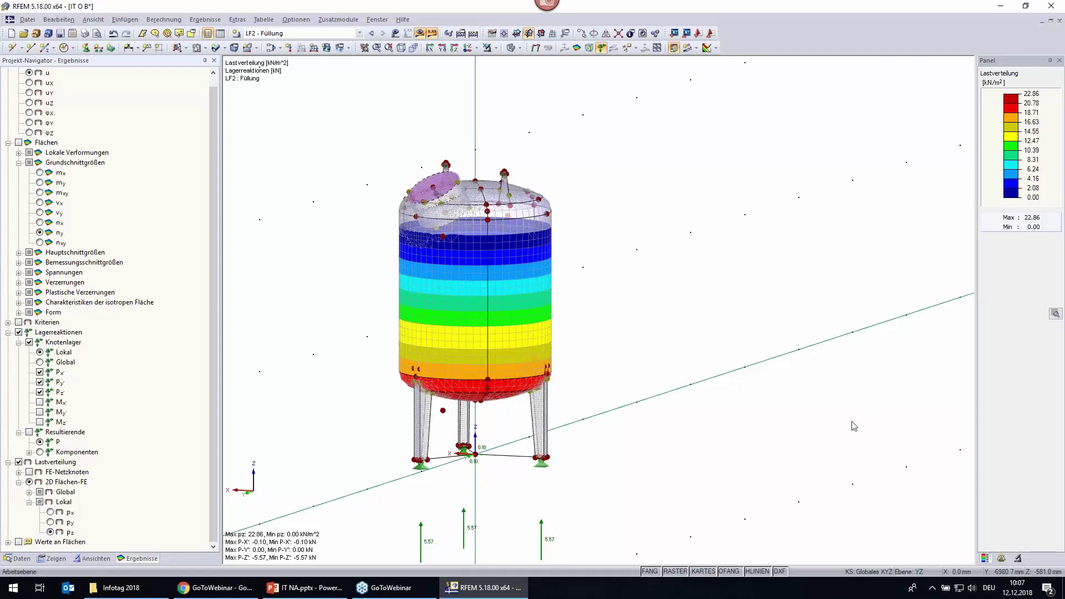
{"action": "middle_click_drag", "start_coordinate": [573, 431], "coordinate": [647, 430], "text": "ctrl"}
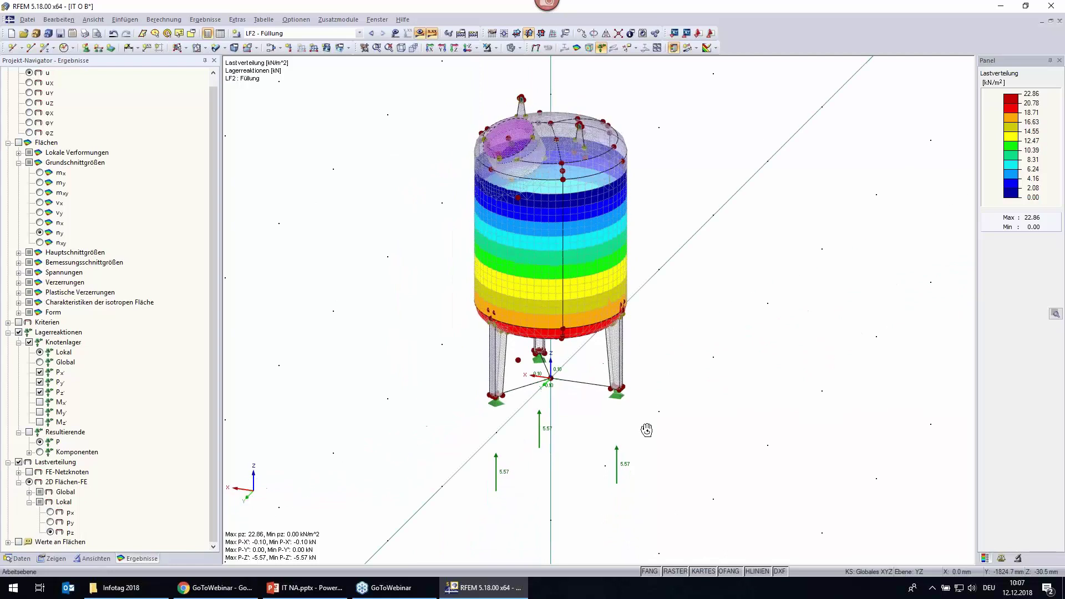
{"action": "scroll", "coordinate": [649, 431], "scroll_direction": "up", "scroll_amount": 1}
{"action": "scroll", "coordinate": [663, 422], "scroll_direction": "up", "scroll_amount": 1}
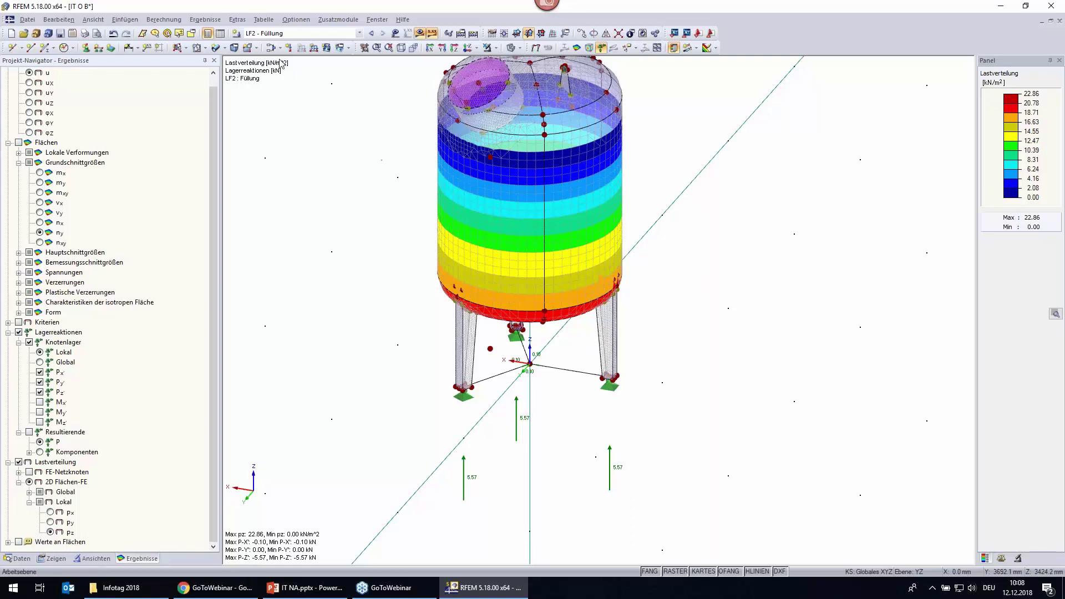
In the Lastfälle table, describe new load case LF3 as 'Wind in Stutzenrichtung'.
{"action": "left_click", "coordinate": [221, 35]}
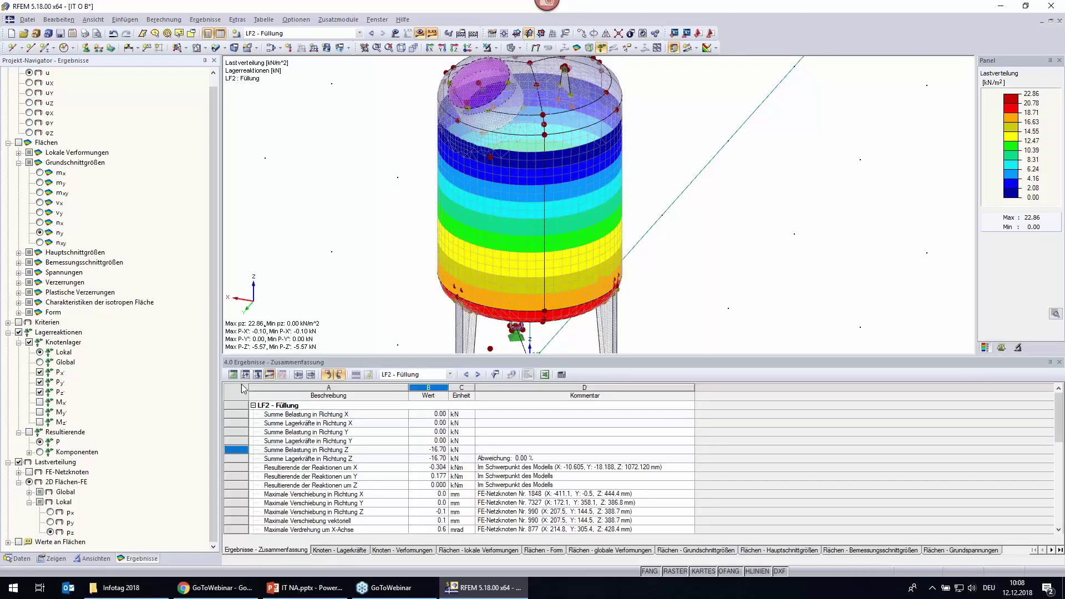
{"action": "left_click", "coordinate": [245, 375]}
{"action": "left_click", "coordinate": [302, 432]}
{"action": "type", "text": "Wind in Stutzen"}
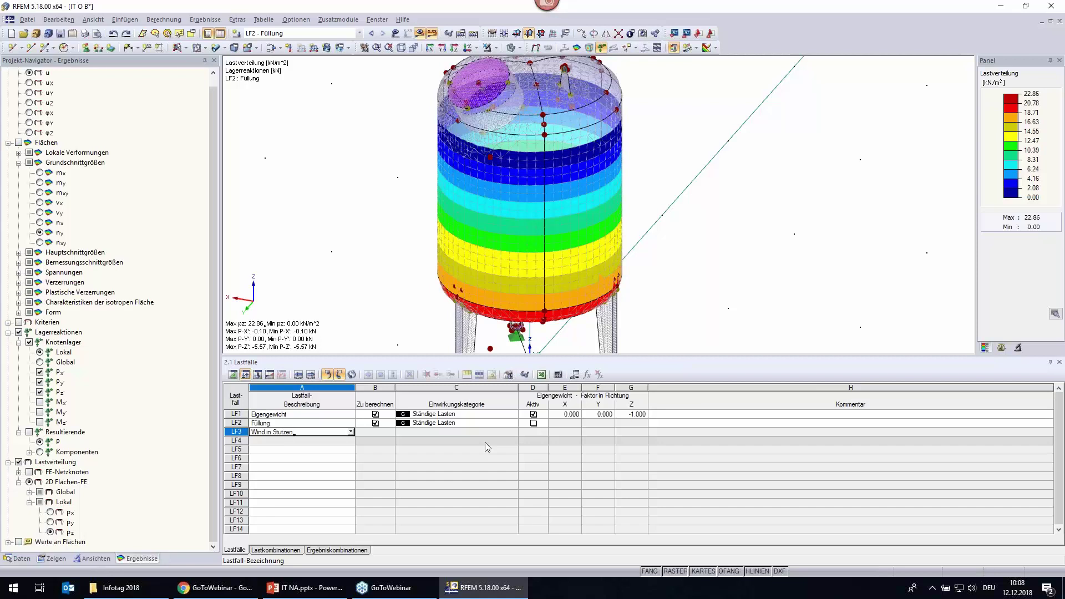
{"action": "type", "text": "richtung"}
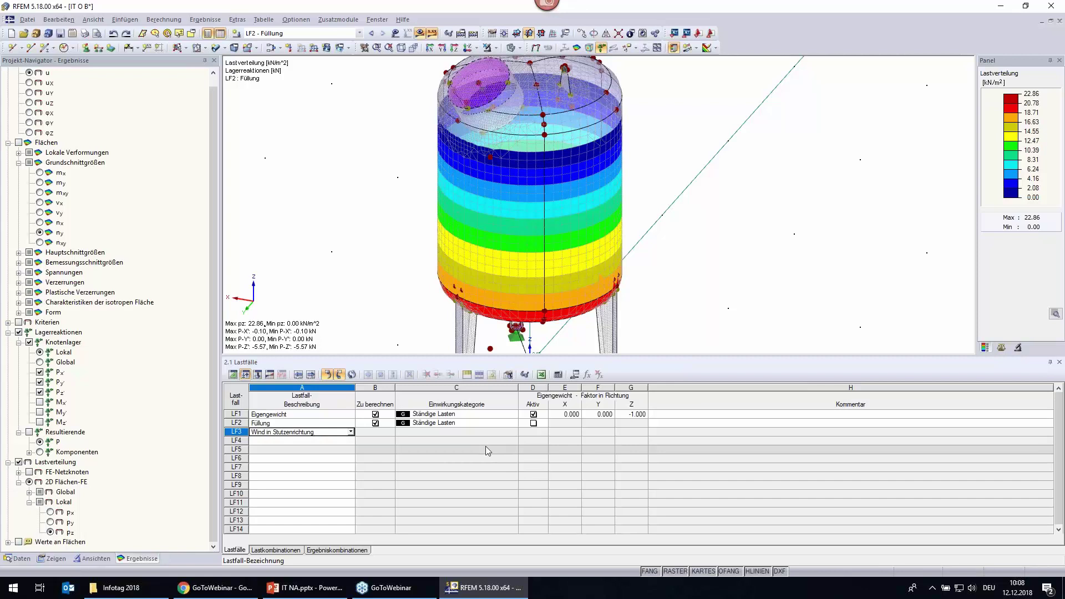
{"action": "key", "text": "Tab"}
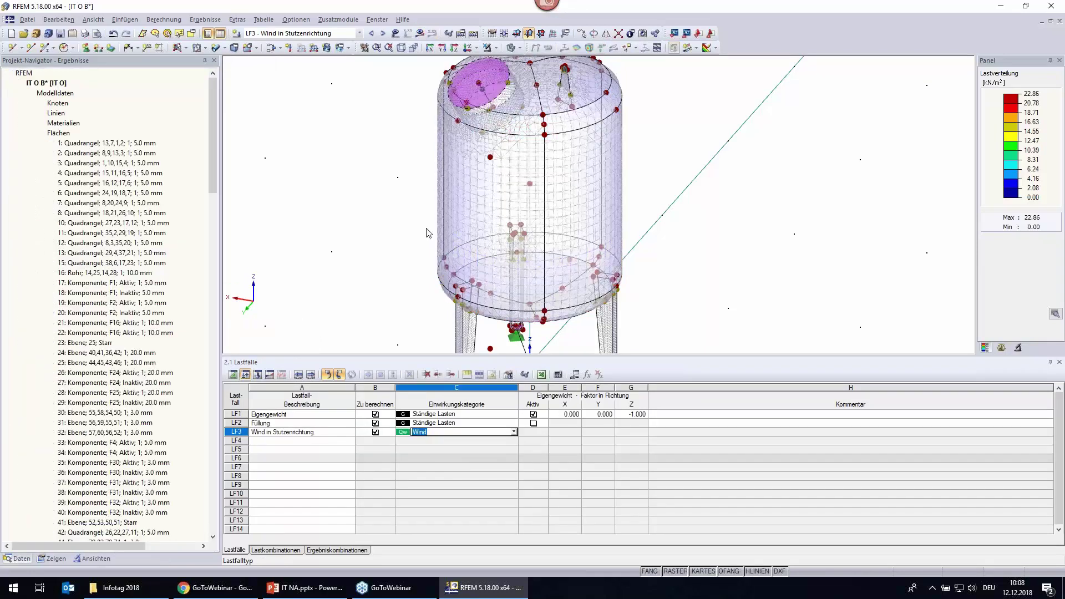
{"action": "scroll", "coordinate": [481, 85], "scroll_direction": "down", "scroll_amount": 3}
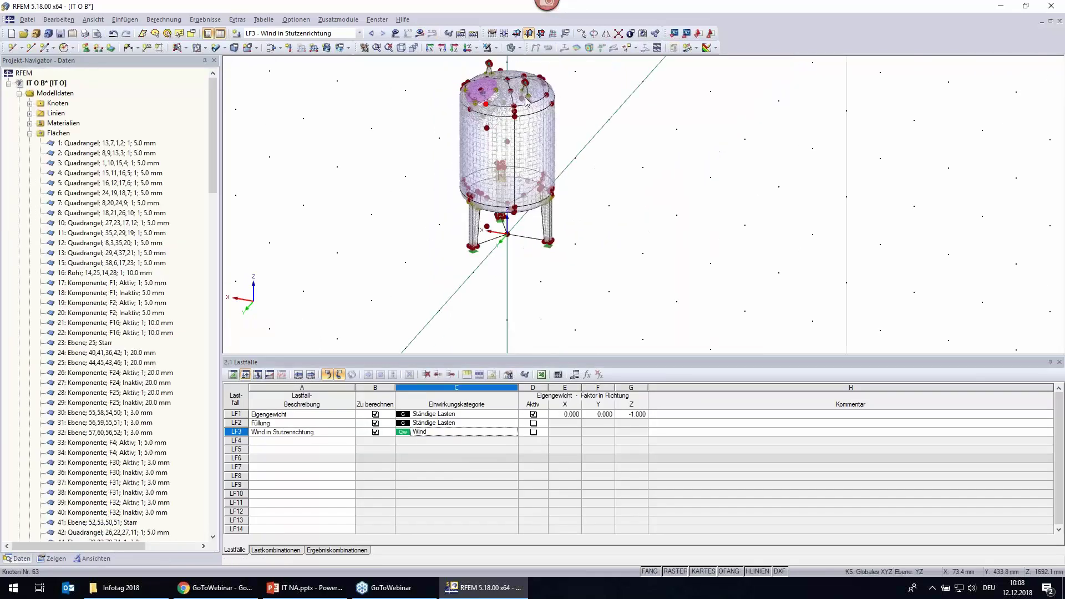
{"action": "left_click", "coordinate": [462, 50]}
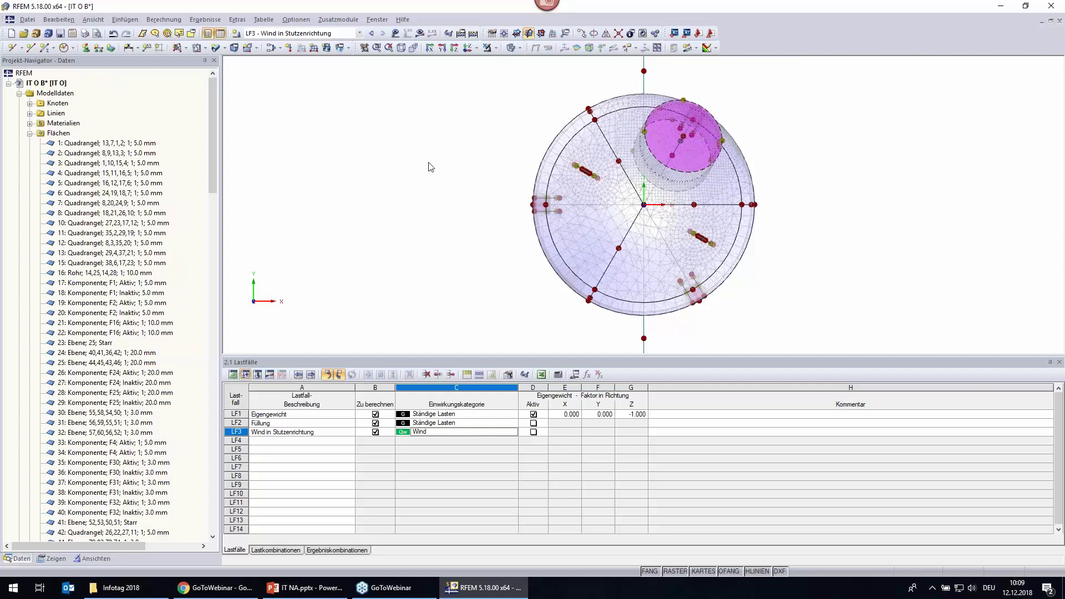
{"action": "left_click", "coordinate": [401, 48]}
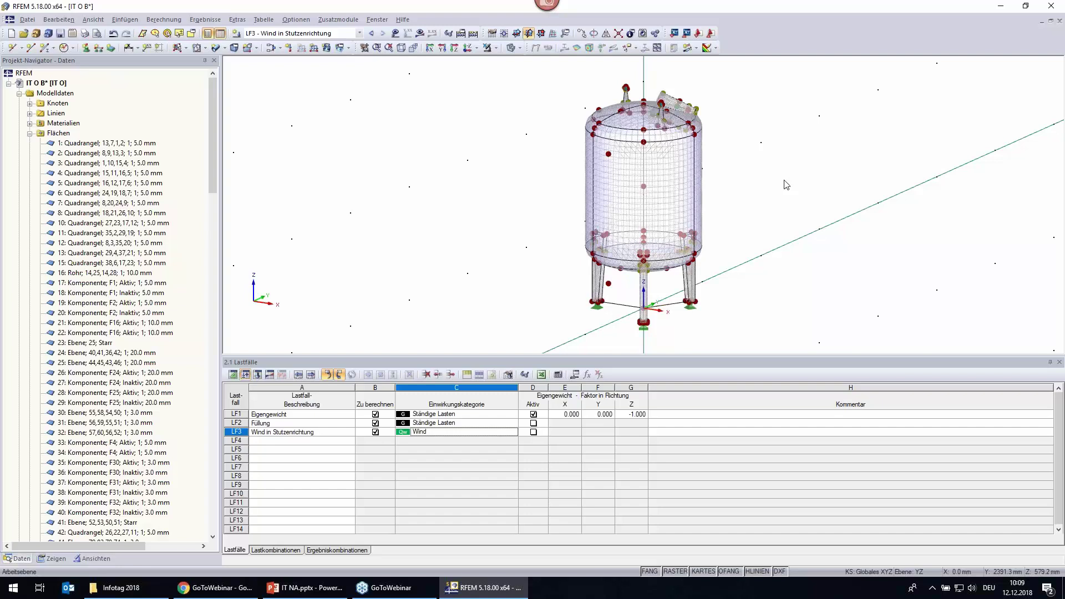
{"action": "scroll", "coordinate": [650, 183], "scroll_direction": "up", "scroll_amount": 2}
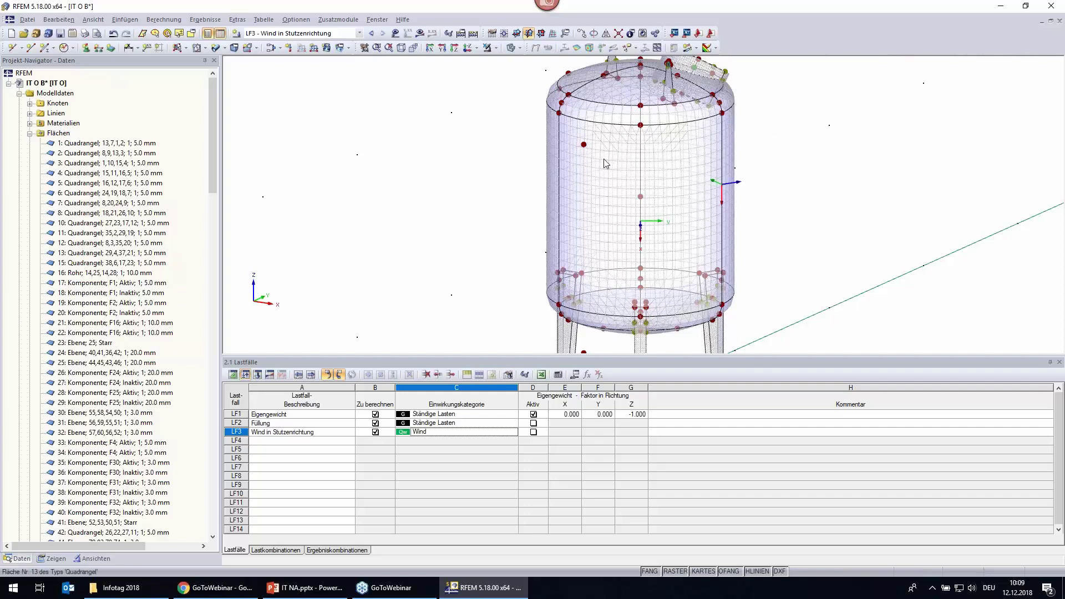
{"action": "middle_click_drag", "start_coordinate": [515, 227], "coordinate": [456, 153], "text": "ctrl"}
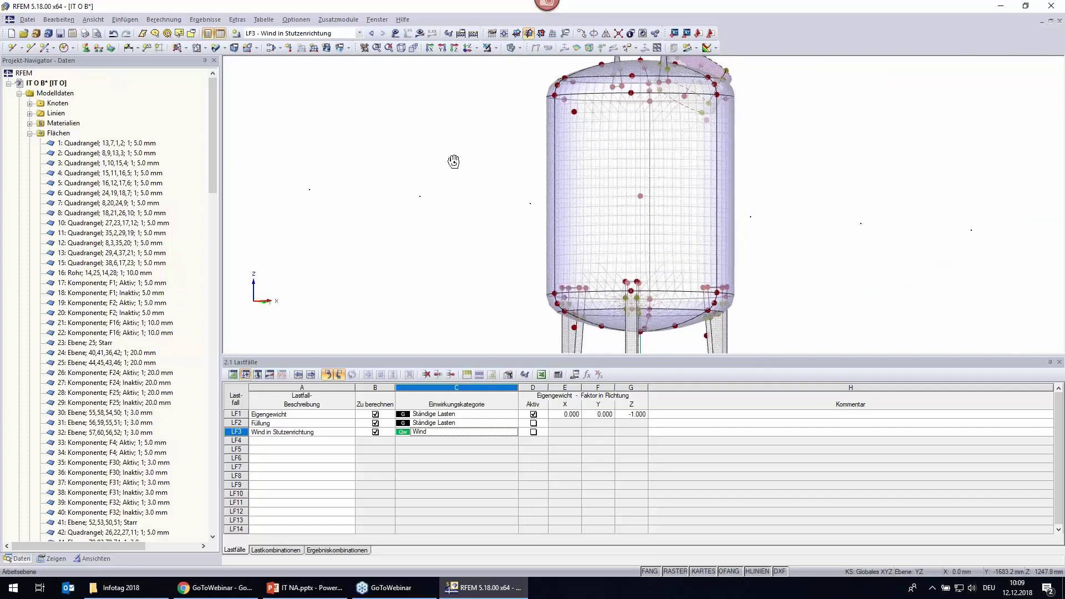
{"action": "scroll", "coordinate": [588, 67], "scroll_direction": "up", "scroll_amount": 1}
{"action": "scroll", "coordinate": [610, 67], "scroll_direction": "up", "scroll_amount": 1}
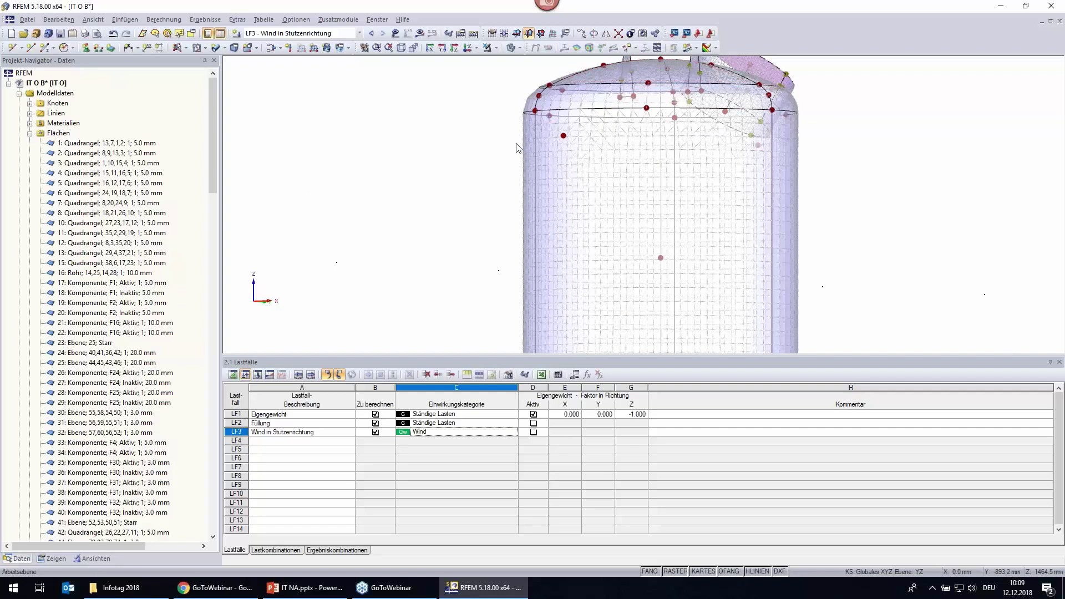
{"action": "scroll", "coordinate": [517, 143], "scroll_direction": "down", "scroll_amount": 2}
{"action": "scroll", "coordinate": [505, 113], "scroll_direction": "up", "scroll_amount": 2}
{"action": "scroll", "coordinate": [512, 111], "scroll_direction": "down", "scroll_amount": 1}
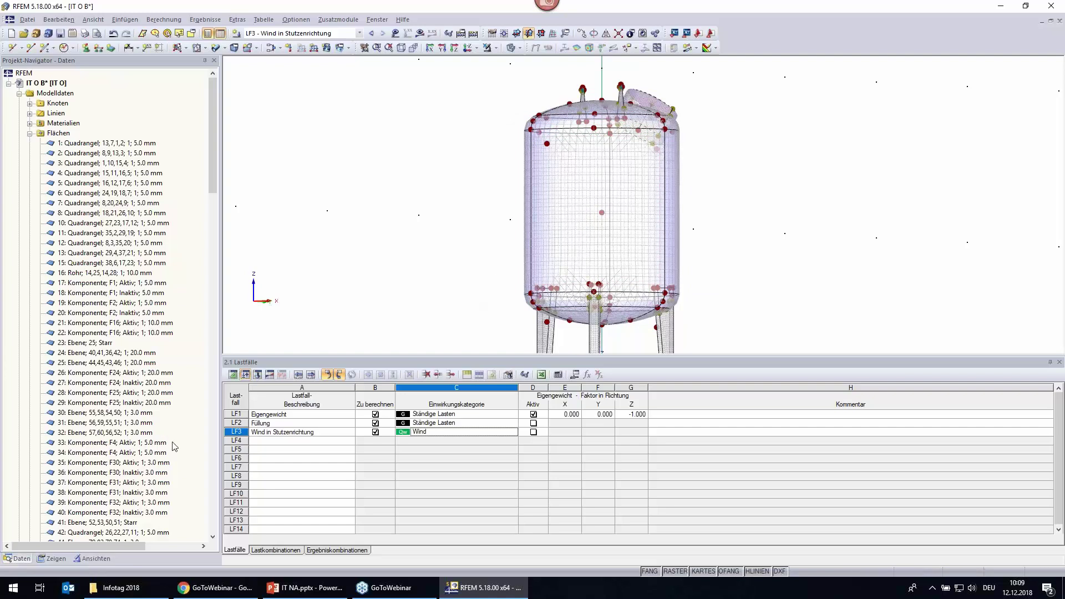
Show only the Druckkörper visibility group and fit the tank into the view.
{"action": "left_click", "coordinate": [93, 558]}
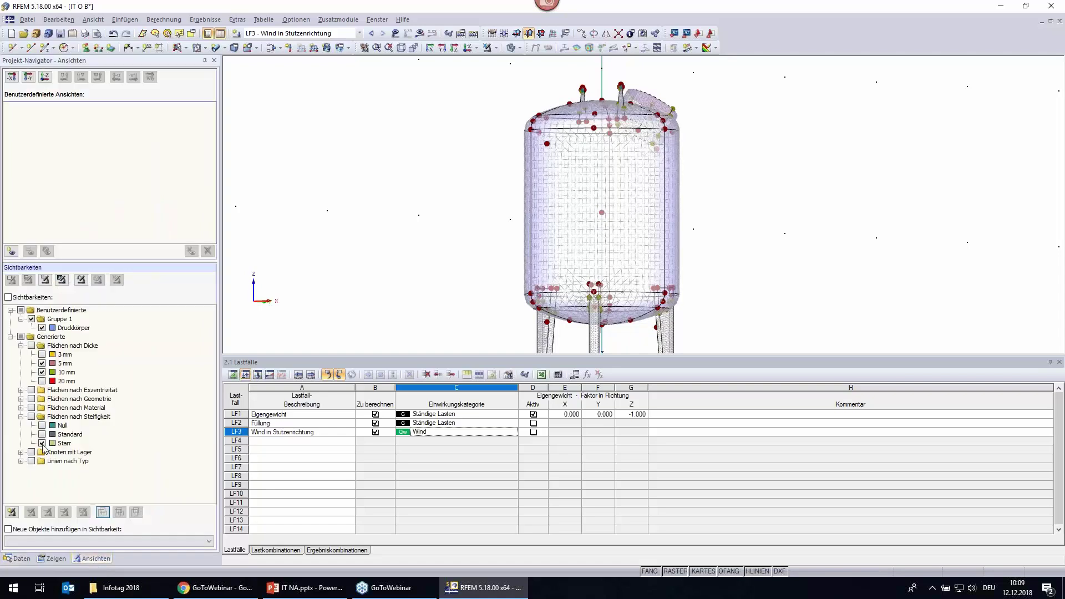
{"action": "left_click", "coordinate": [8, 298]}
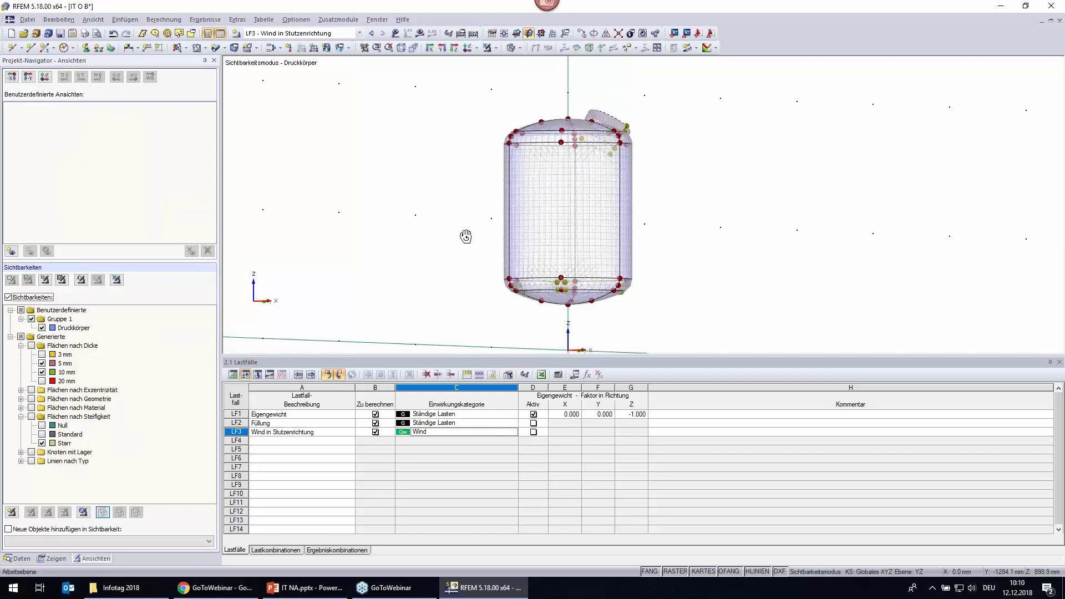
{"action": "middle_click_drag", "start_coordinate": [466, 235], "coordinate": [460, 234], "text": "ctrl"}
{"action": "mouse_move", "coordinate": [483, 125]}
{"action": "left_mouse_down"}
{"action": "mouse_move", "coordinate": [529, 173]}
{"action": "mouse_move", "coordinate": [487, 141]}
{"action": "left_mouse_up"}
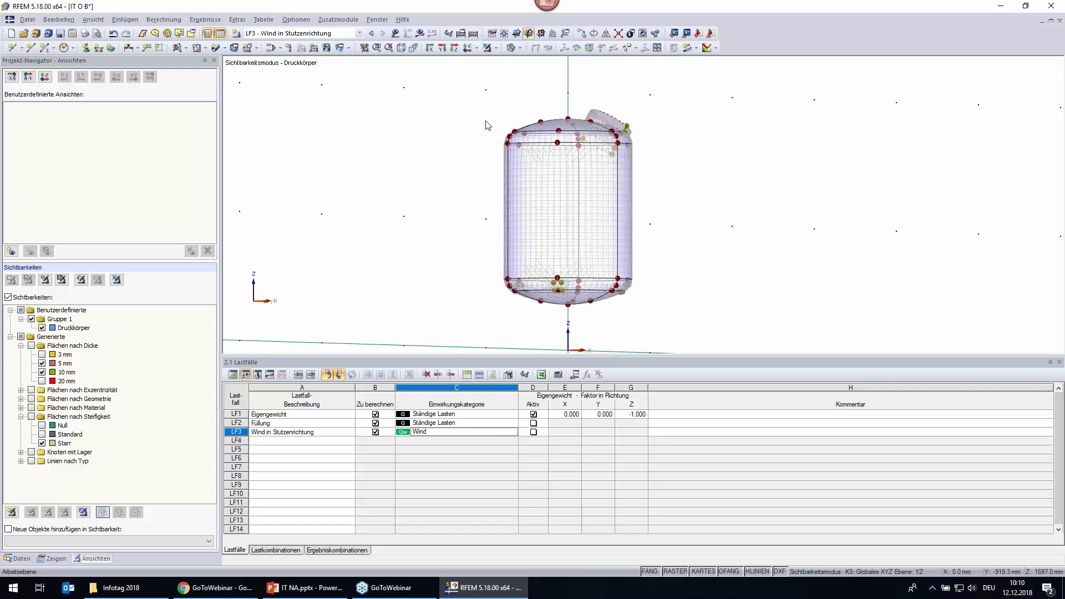
{"action": "left_click", "coordinate": [444, 48]}
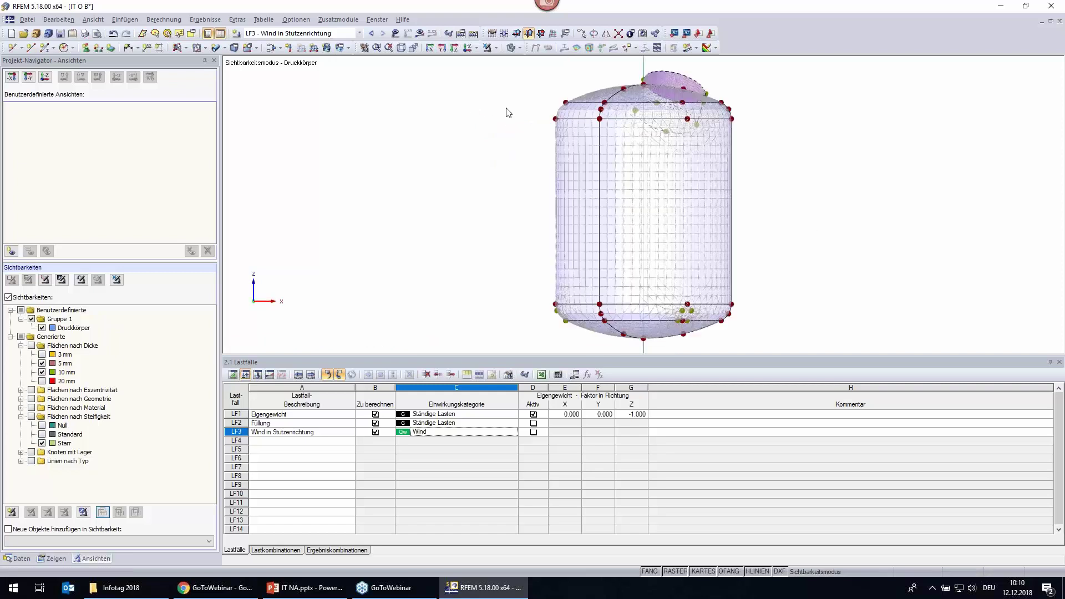
Window-select the cylinder walls and display only the selected shell.
{"action": "left_click_drag", "start_coordinate": [523, 93], "coordinate": [608, 134]}
{"action": "mouse_move", "coordinate": [547, 100]}
{"action": "left_mouse_down"}
{"action": "mouse_move", "coordinate": [637, 183]}
{"action": "mouse_move", "coordinate": [766, 334]}
{"action": "left_mouse_up"}
{"action": "left_click", "coordinate": [488, 48]}
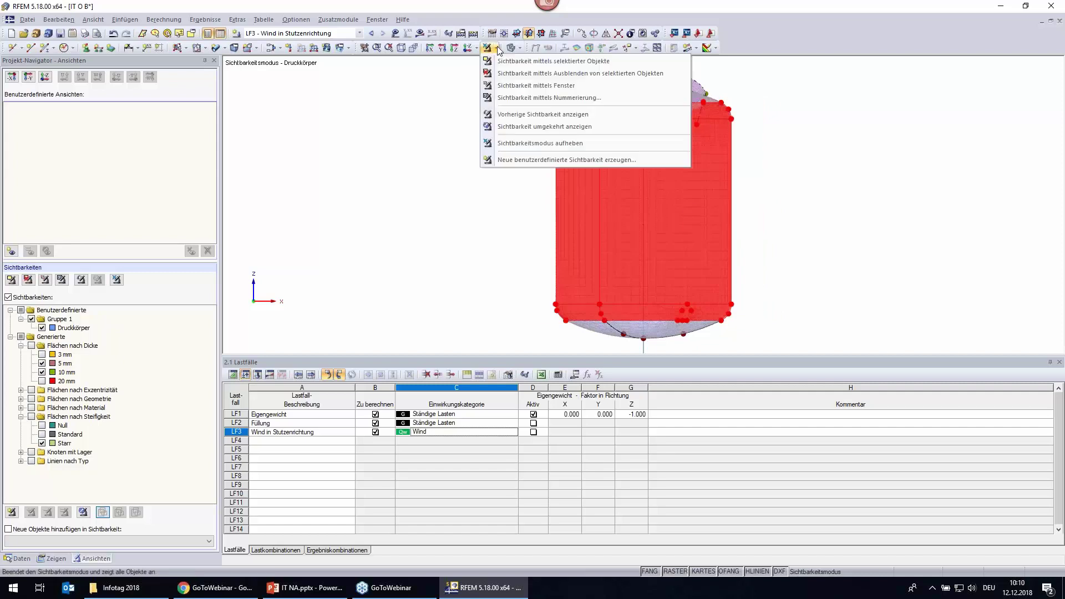
{"action": "left_click", "coordinate": [554, 73]}
{"action": "left_click", "coordinate": [446, 139]}
Orbit the cylinder, close the Lastfälle table and select the front seam's bottom node.
{"action": "mouse_move", "coordinate": [446, 155]}
{"action": "middle_mouse_down", "text": "ctrl"}
{"action": "mouse_move", "coordinate": [316, 167]}
{"action": "mouse_move", "coordinate": [465, 171]}
{"action": "mouse_move", "coordinate": [427, 171]}
{"action": "middle_mouse_up", "text": "ctrl"}
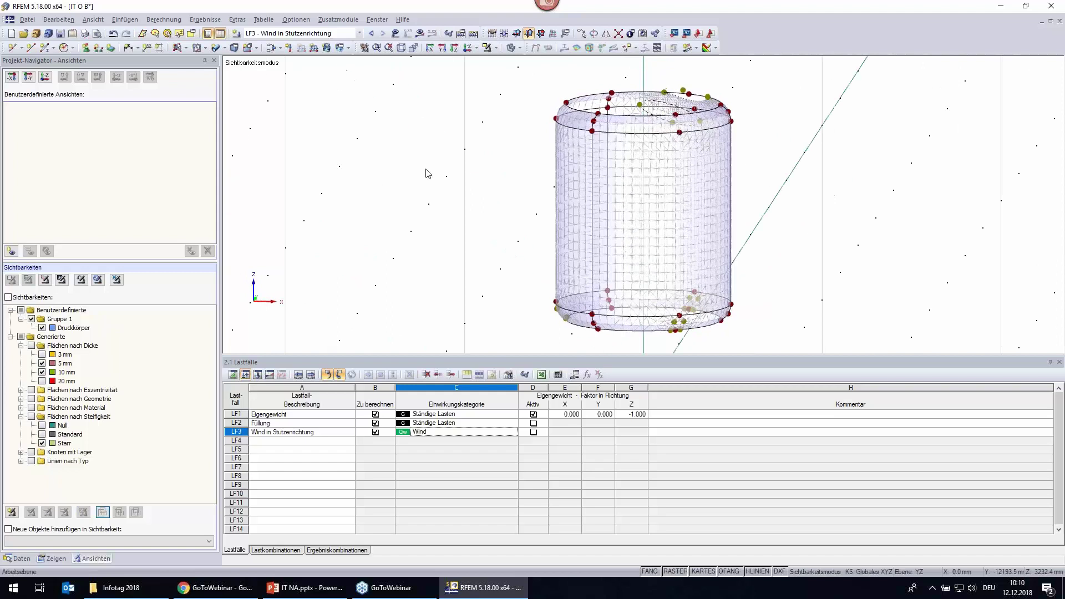
{"action": "scroll", "coordinate": [428, 172], "scroll_direction": "down", "scroll_amount": 2}
{"action": "scroll", "coordinate": [428, 173], "scroll_direction": "up", "scroll_amount": 1}
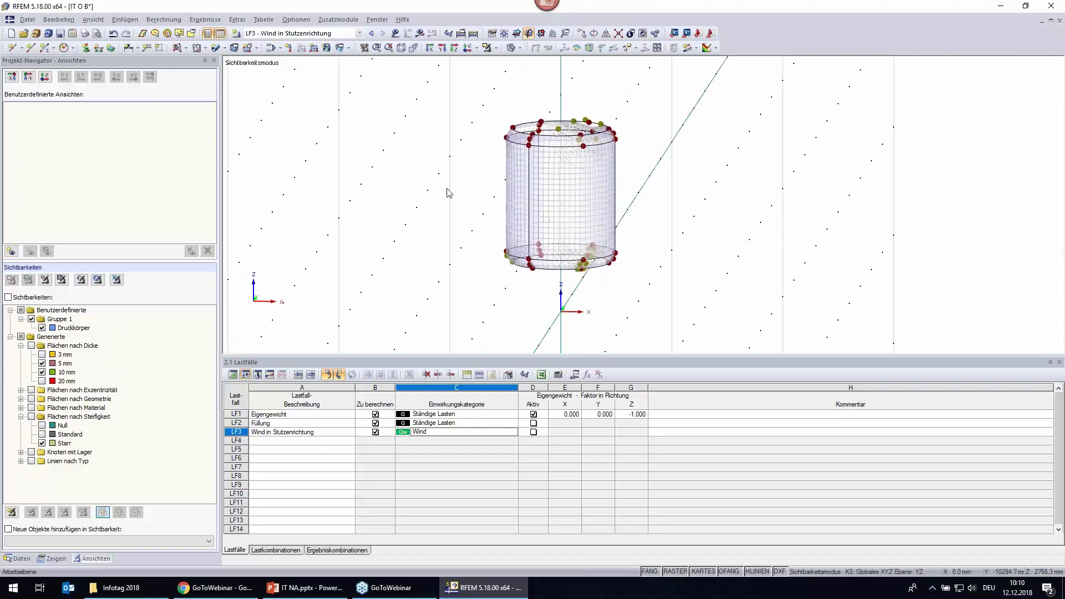
{"action": "mouse_move", "coordinate": [592, 222]}
{"action": "middle_mouse_down", "text": "ctrl"}
{"action": "mouse_move", "coordinate": [630, 261]}
{"action": "mouse_move", "coordinate": [652, 210]}
{"action": "mouse_move", "coordinate": [515, 189]}
{"action": "middle_mouse_up", "text": "ctrl"}
{"action": "scroll", "coordinate": [545, 267], "scroll_direction": "up", "scroll_amount": 2}
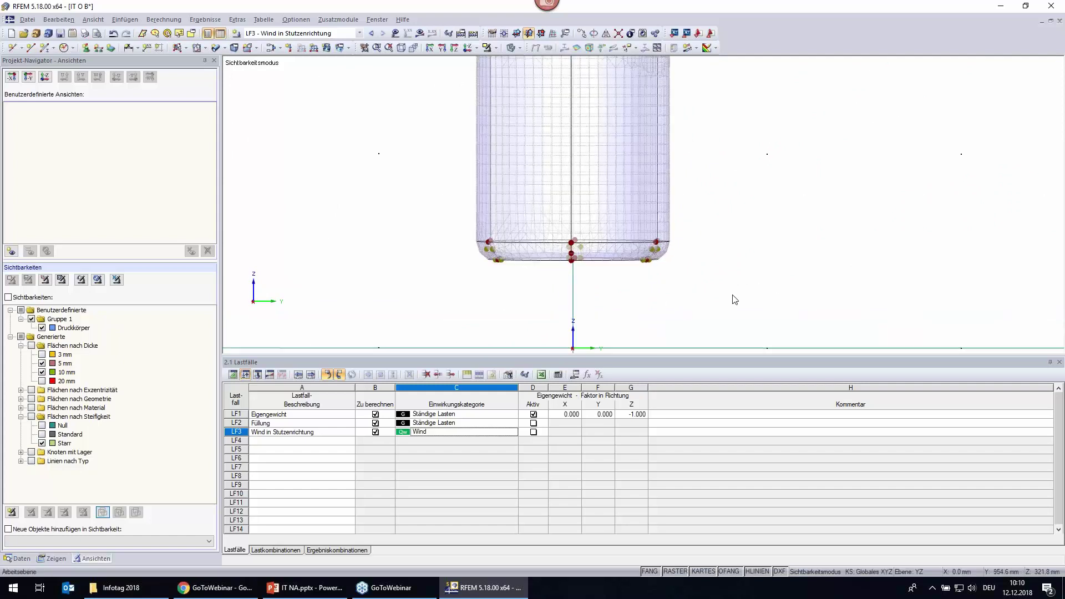
{"action": "scroll", "coordinate": [721, 298], "scroll_direction": "down", "scroll_amount": 1}
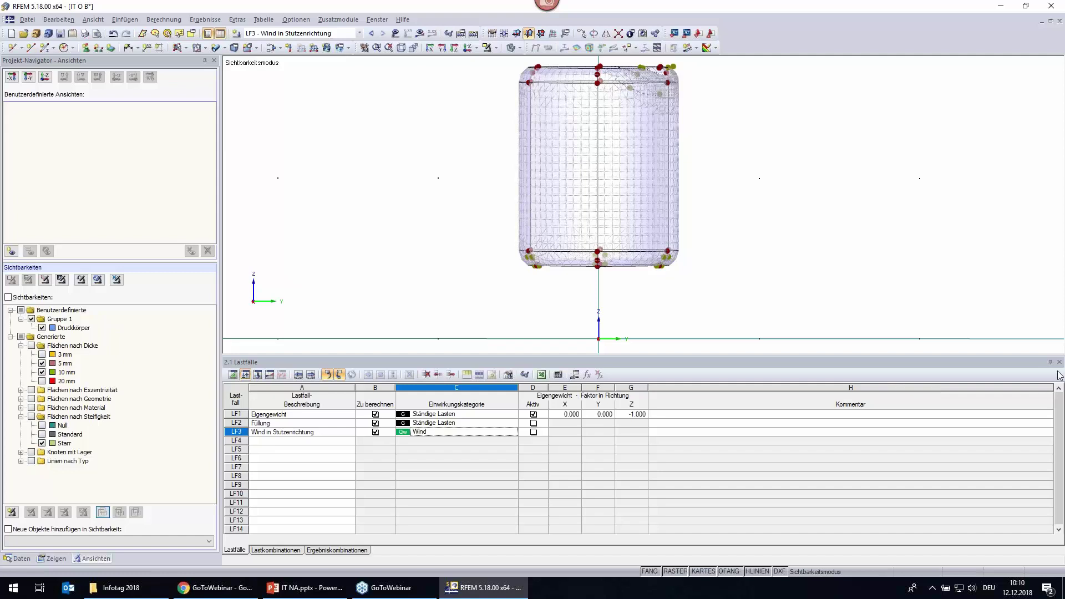
{"action": "left_click", "coordinate": [1060, 362]}
{"action": "scroll", "coordinate": [724, 320], "scroll_direction": "up", "scroll_amount": 2}
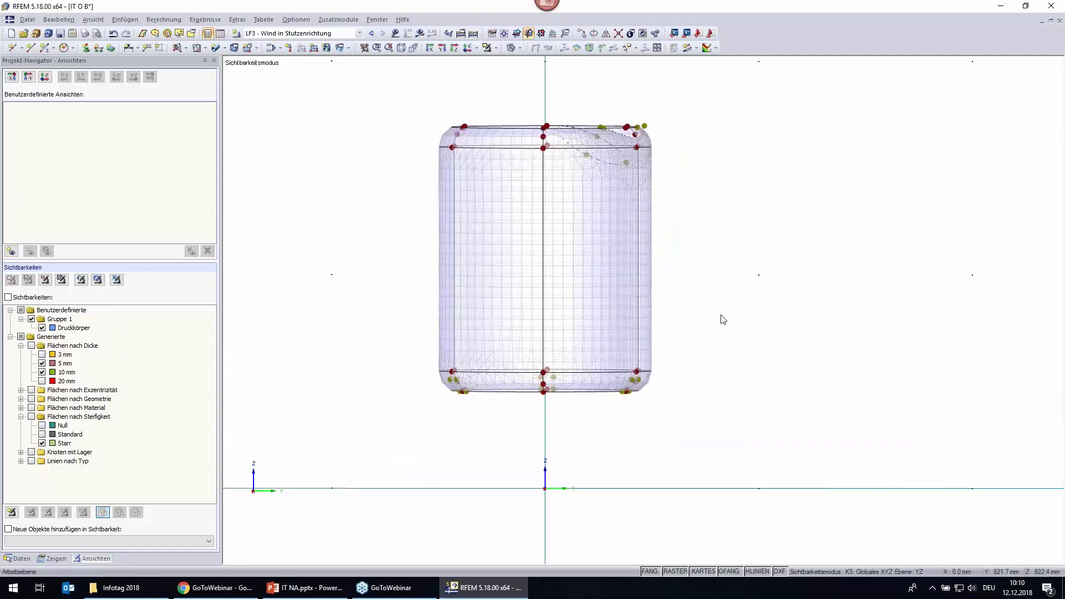
{"action": "middle_click_drag", "start_coordinate": [744, 316], "coordinate": [717, 339], "text": "ctrl"}
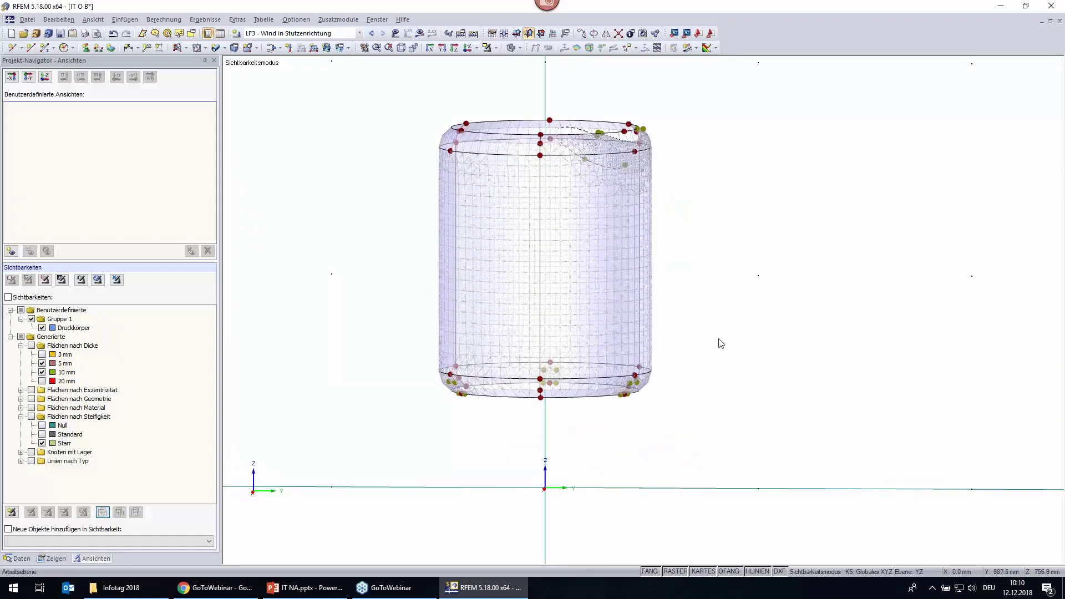
{"action": "left_click", "coordinate": [541, 397]}
Make one copy of the two seam nodes with vertical offset 0, then adjust the new node's coordinates.
{"action": "left_click", "coordinate": [540, 135], "text": "ctrl"}
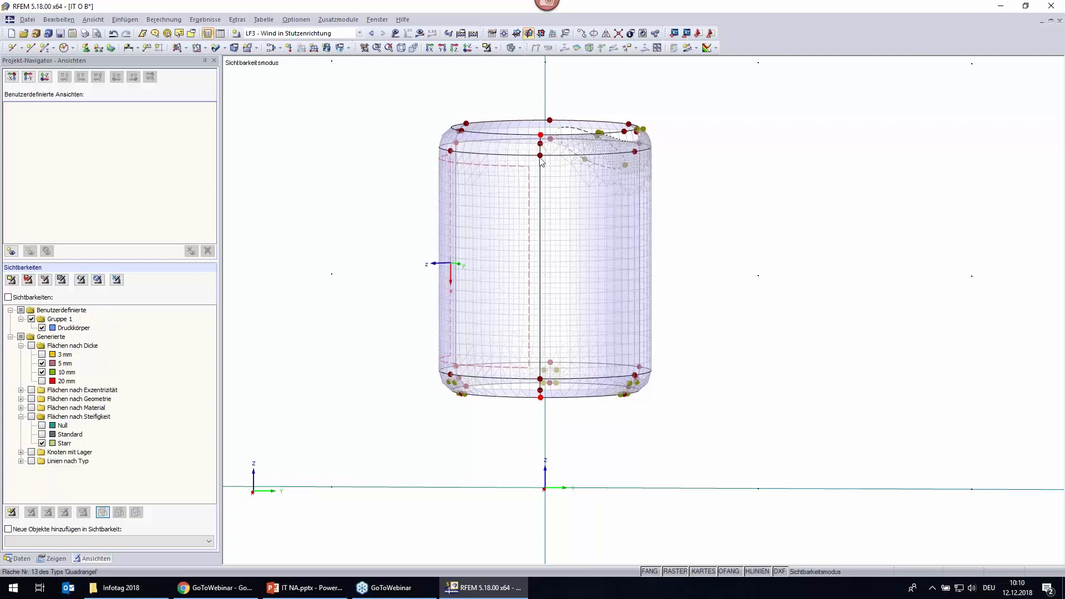
{"action": "left_click", "coordinate": [581, 35]}
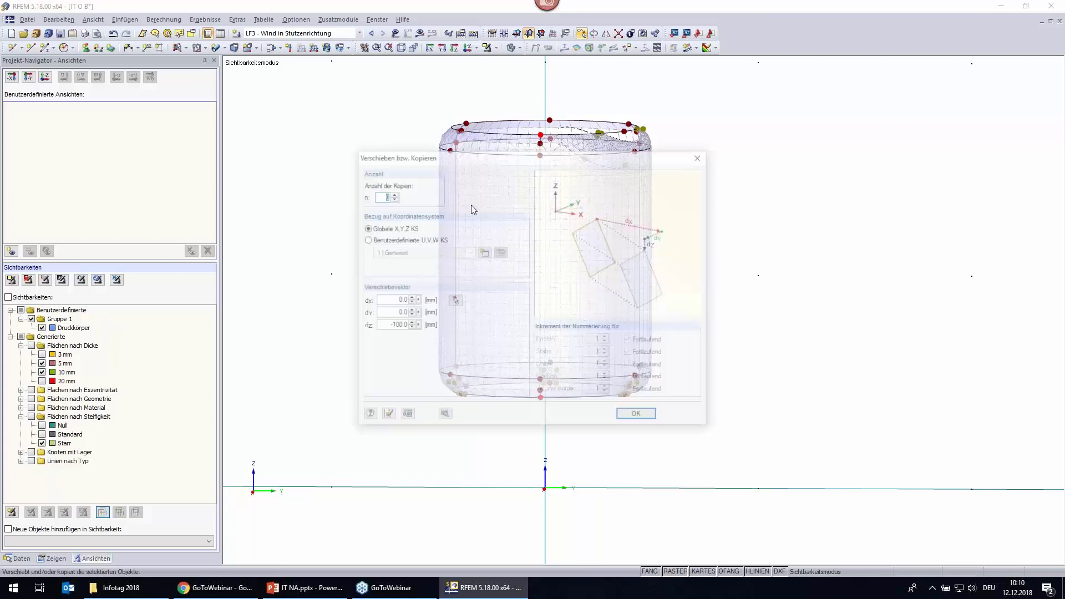
{"action": "left_click", "coordinate": [391, 193]}
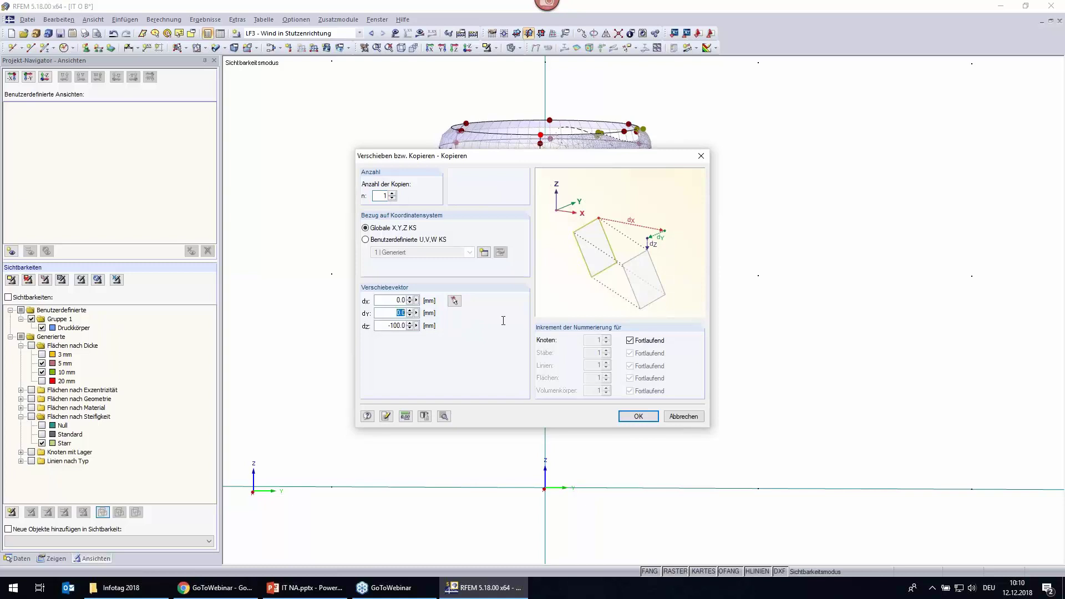
{"action": "key", "text": "Tab"}
{"action": "type", "text": "0"}
{"action": "left_click", "coordinate": [638, 417]}
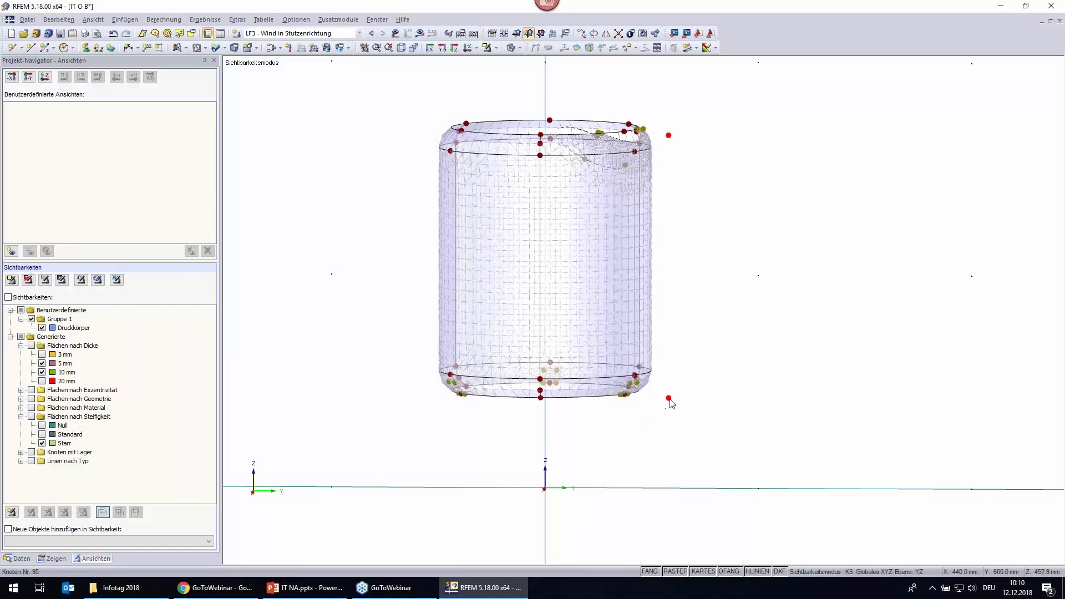
{"action": "right_click", "coordinate": [669, 402]}
{"action": "left_click", "coordinate": [681, 406]}
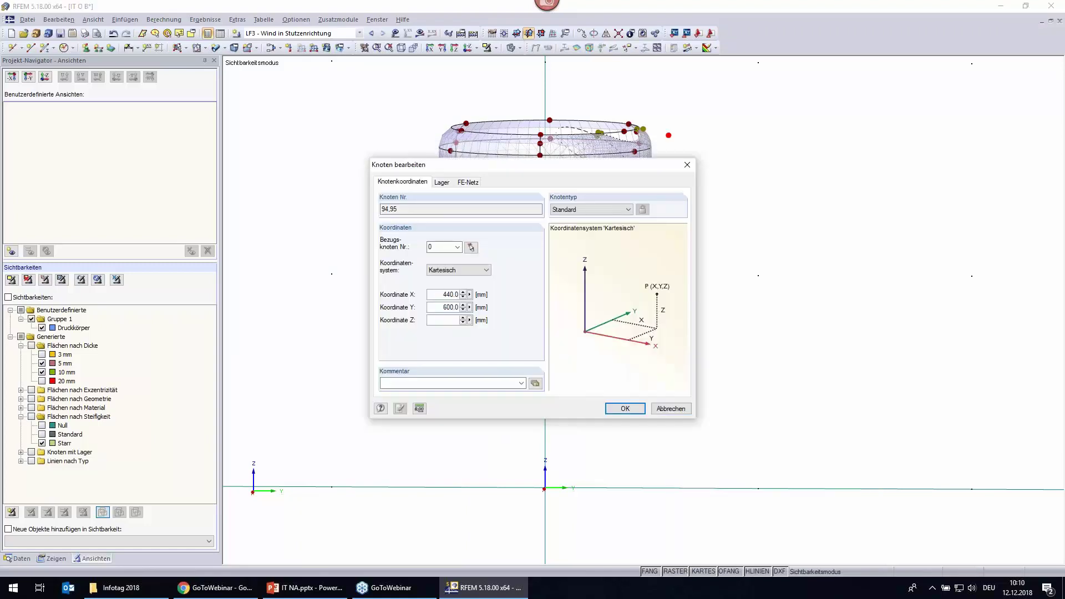
{"action": "type", "text": "0"}
{"action": "key", "text": "Return"}
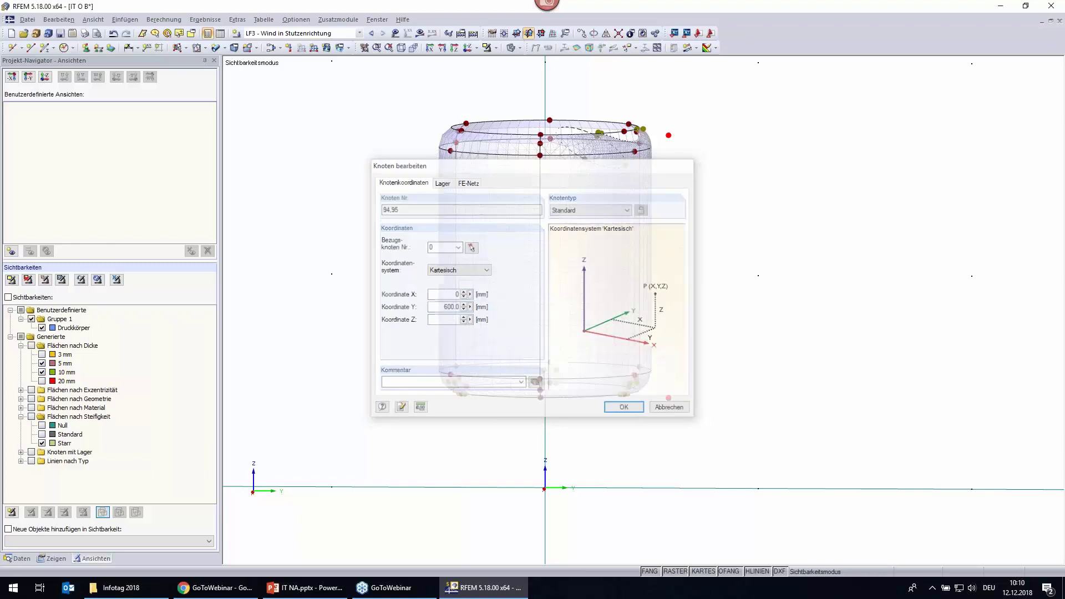
Mirror-copy the selected nodes and show the list of new free load types.
{"action": "left_click", "coordinate": [606, 33]}
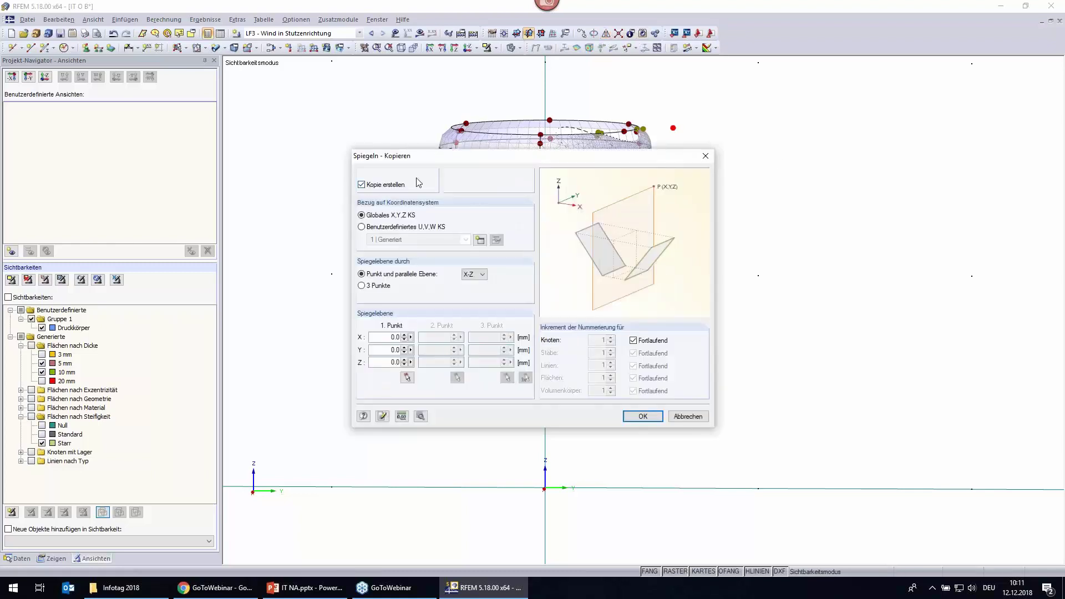
{"action": "left_click_drag", "start_coordinate": [439, 176], "coordinate": [697, 177]}
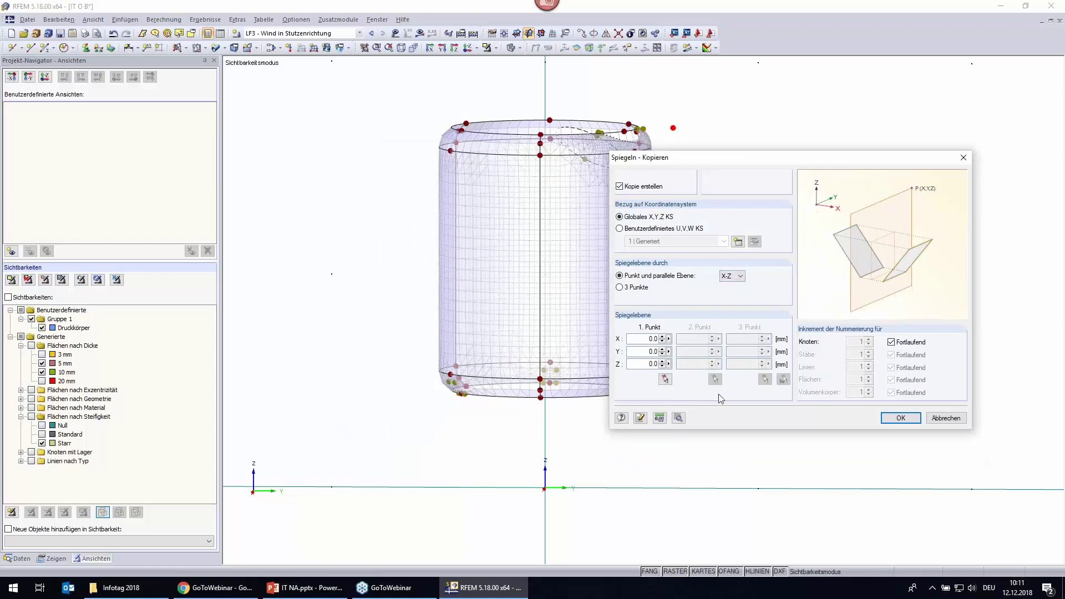
{"action": "left_click", "coordinate": [897, 418]}
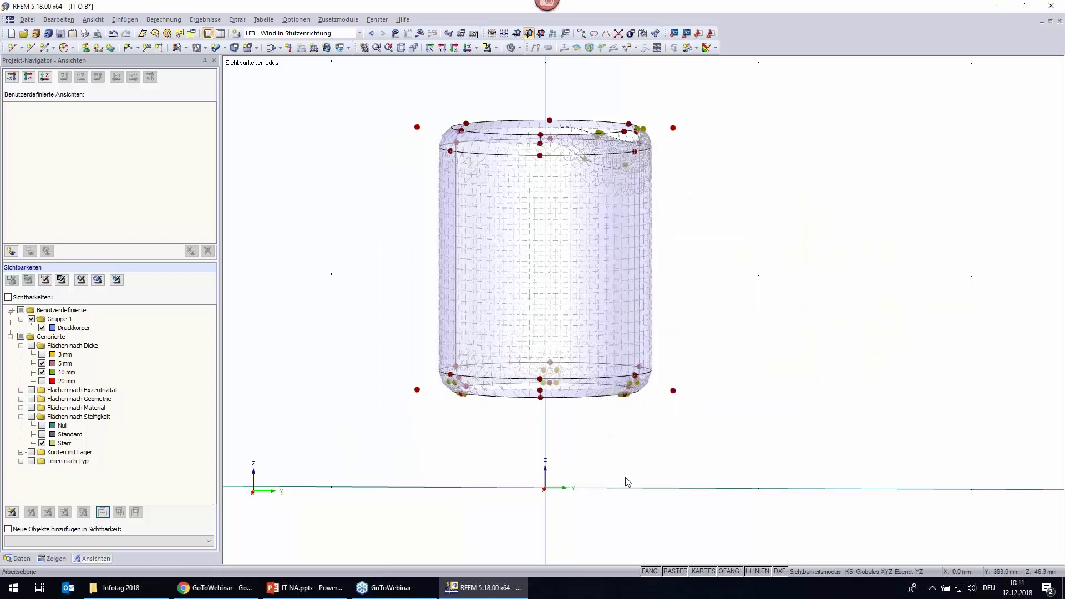
{"action": "scroll", "coordinate": [627, 482], "scroll_direction": "up", "scroll_amount": 2}
{"action": "middle_click_drag", "start_coordinate": [627, 483], "coordinate": [634, 464]}
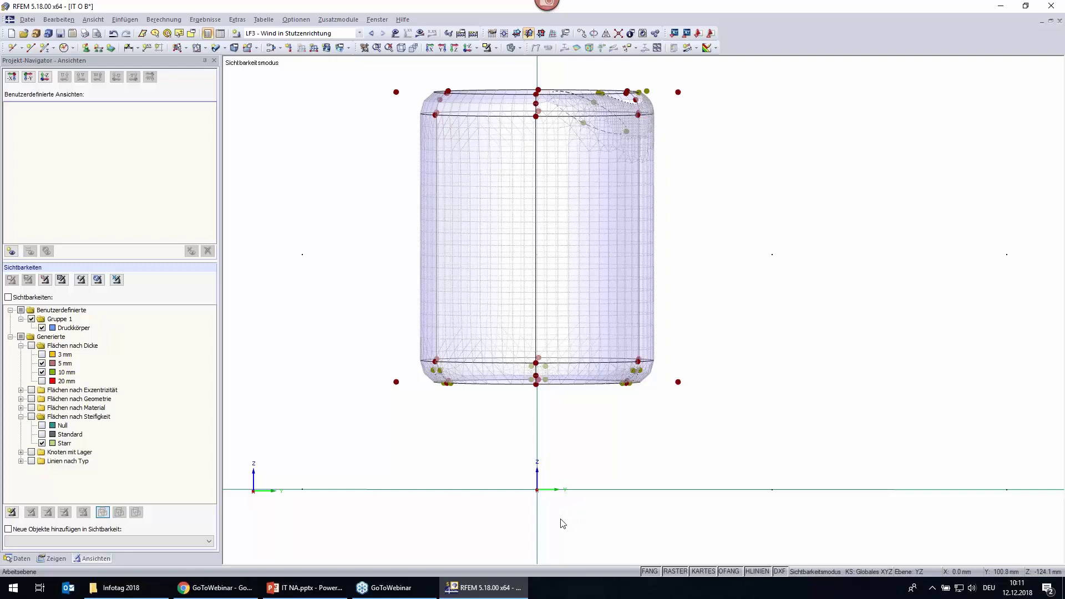
{"action": "left_click", "coordinate": [349, 49]}
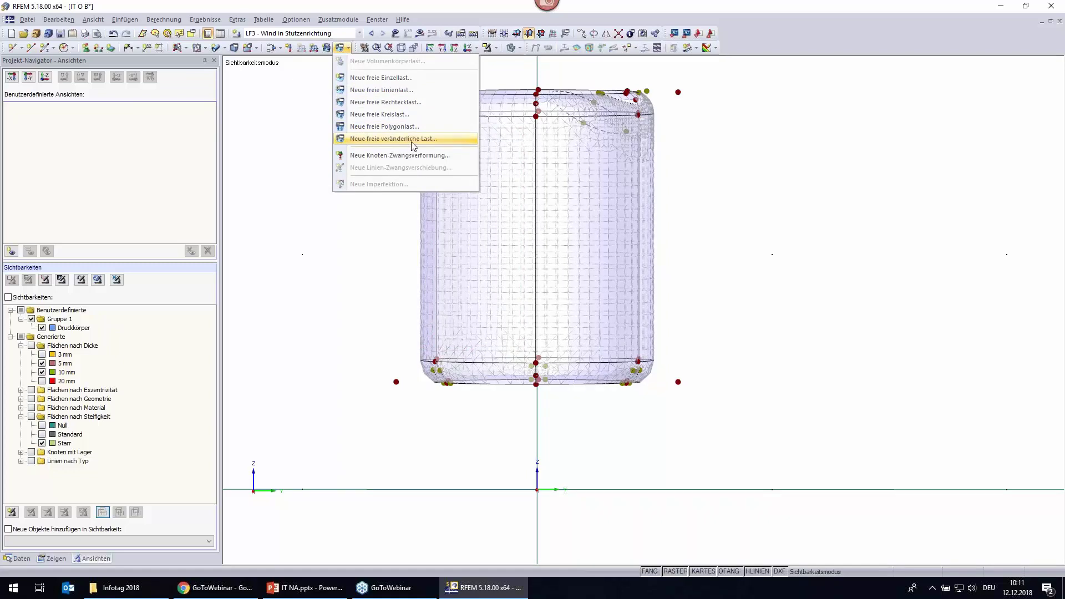
Start a new free variable load on all tank surfaces.
{"action": "left_click", "coordinate": [413, 146]}
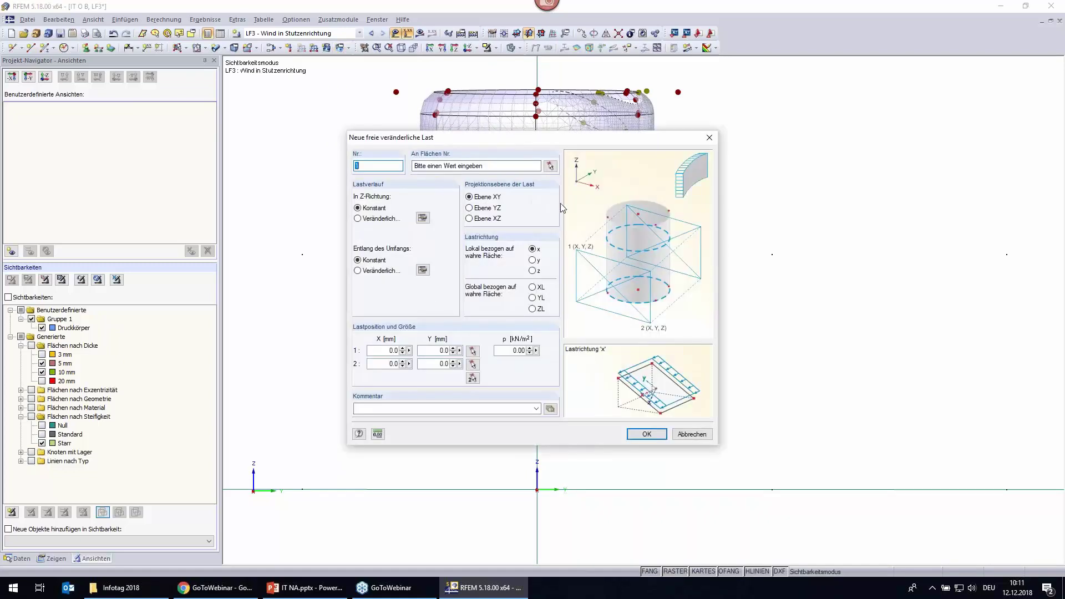
{"action": "left_click", "coordinate": [550, 166]}
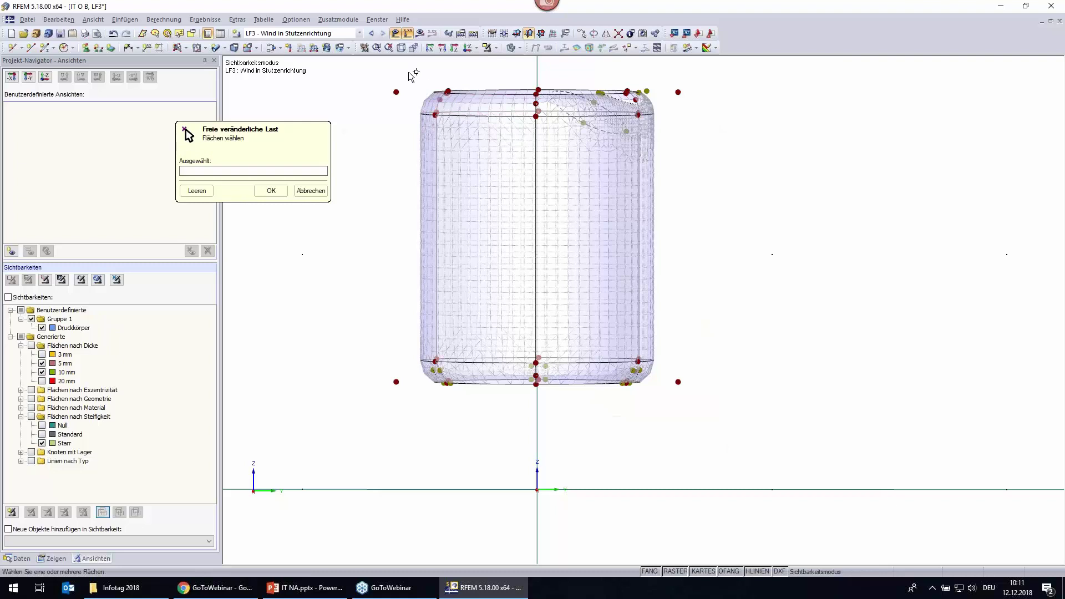
{"action": "left_click_drag", "start_coordinate": [408, 70], "coordinate": [659, 393]}
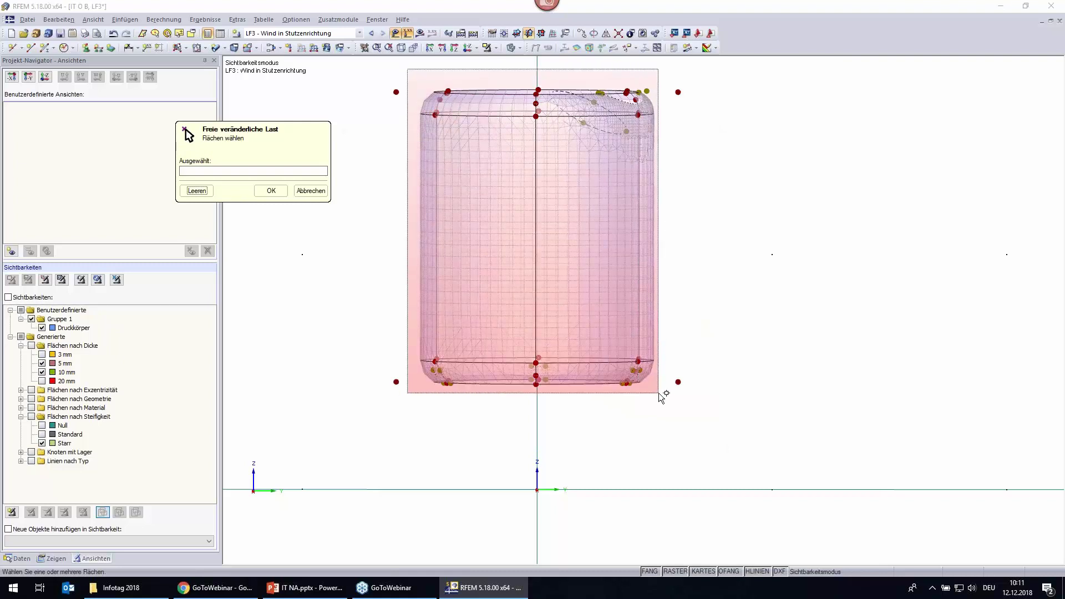
{"action": "left_click", "coordinate": [271, 190]}
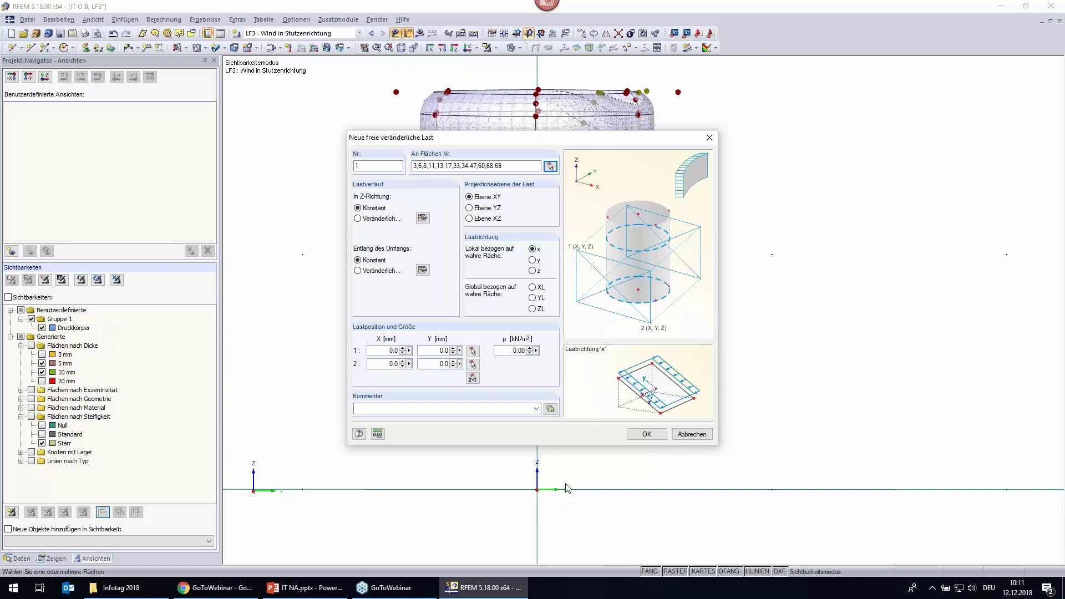
Project the load in plane YZ along local z over a top-left to bottom-right node rectangle.
{"action": "left_click", "coordinate": [478, 210]}
{"action": "left_click", "coordinate": [533, 271]}
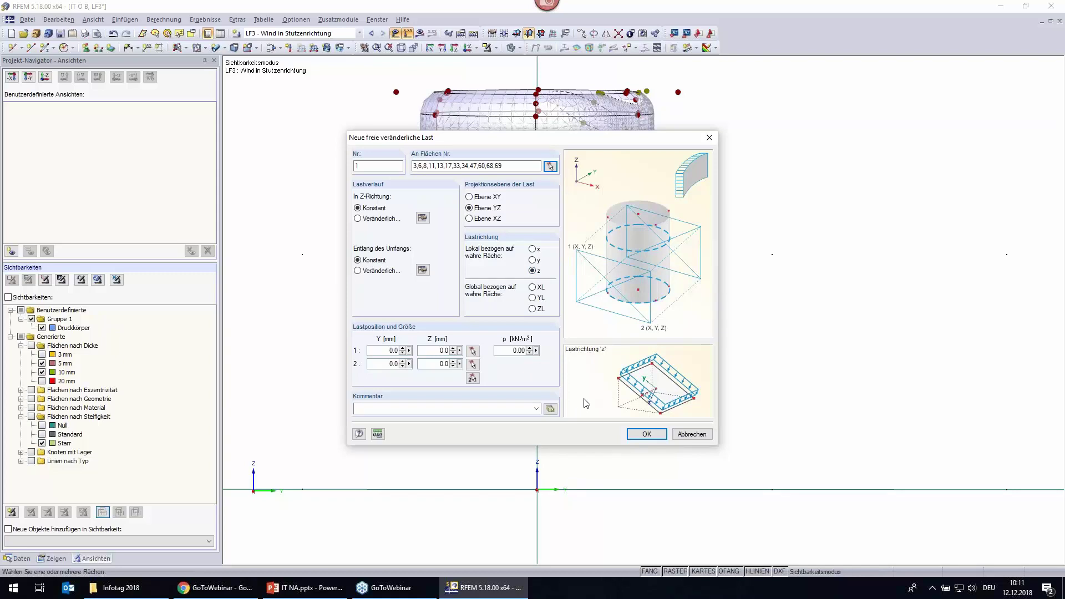
{"action": "left_click", "coordinate": [472, 378]}
{"action": "left_click", "coordinate": [396, 91]}
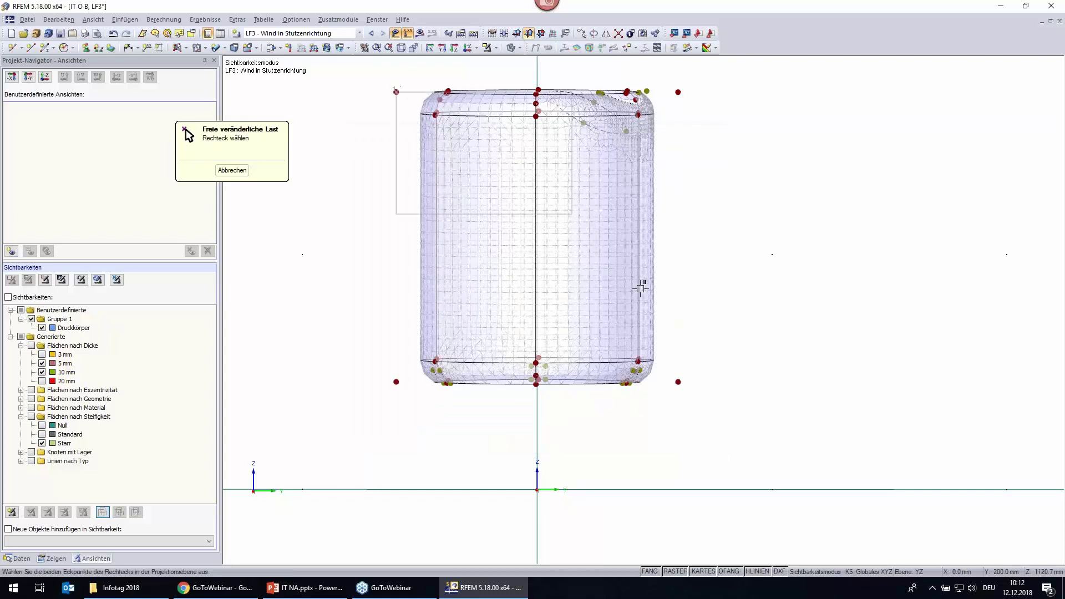
{"action": "left_click", "coordinate": [677, 381]}
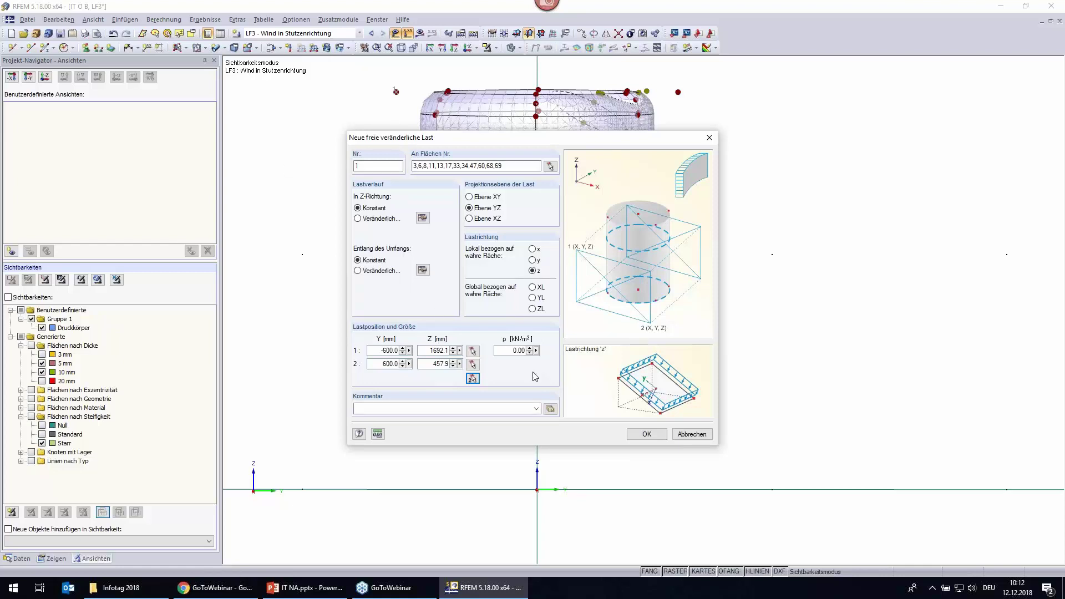
{"action": "left_click", "coordinate": [512, 351]}
Open '20180302_Berechnung des Windgeschwindigkeitsdrucks nach EC.xls' from the Infotag 2018 folder.
{"action": "left_click", "coordinate": [132, 592]}
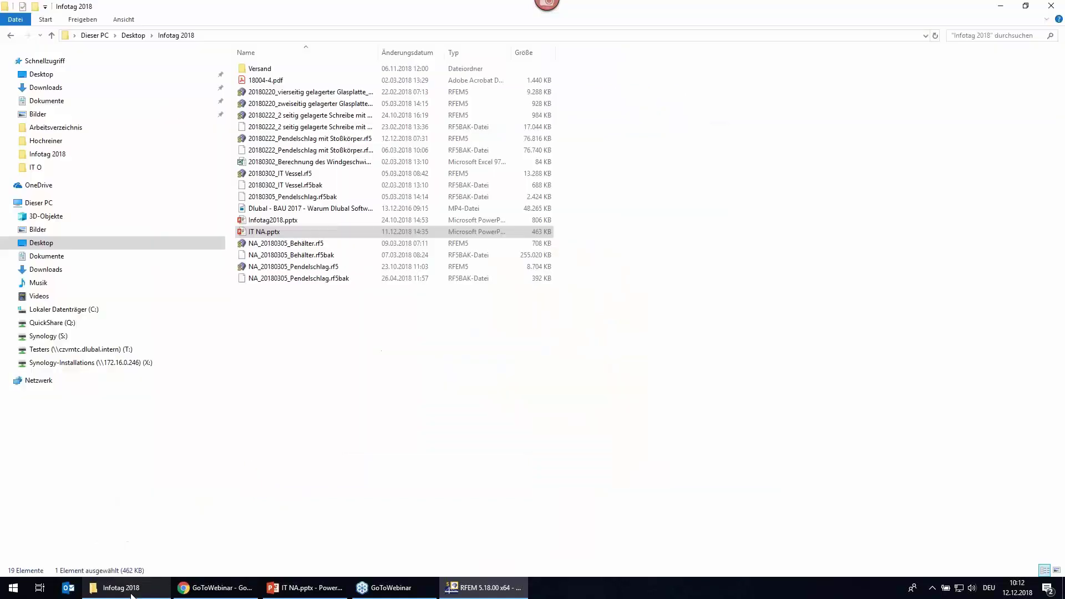
{"action": "left_click", "coordinate": [274, 164]}
{"action": "double_click", "coordinate": [274, 165]}
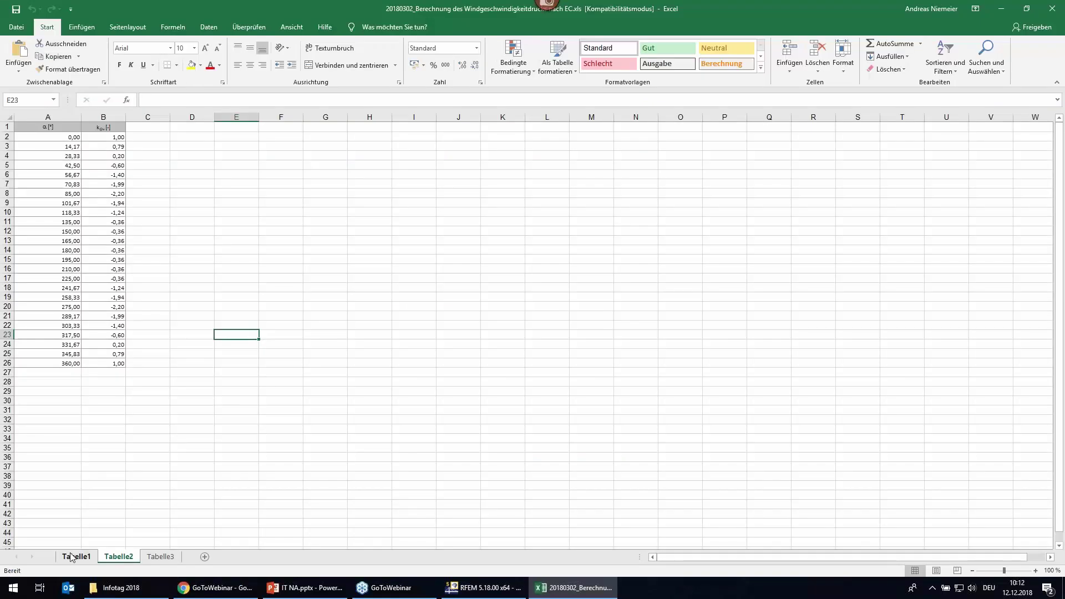
Switch to sheet Tabelle1, zoom in slightly and scroll up to the top of the sheet.
{"action": "left_click", "coordinate": [76, 556]}
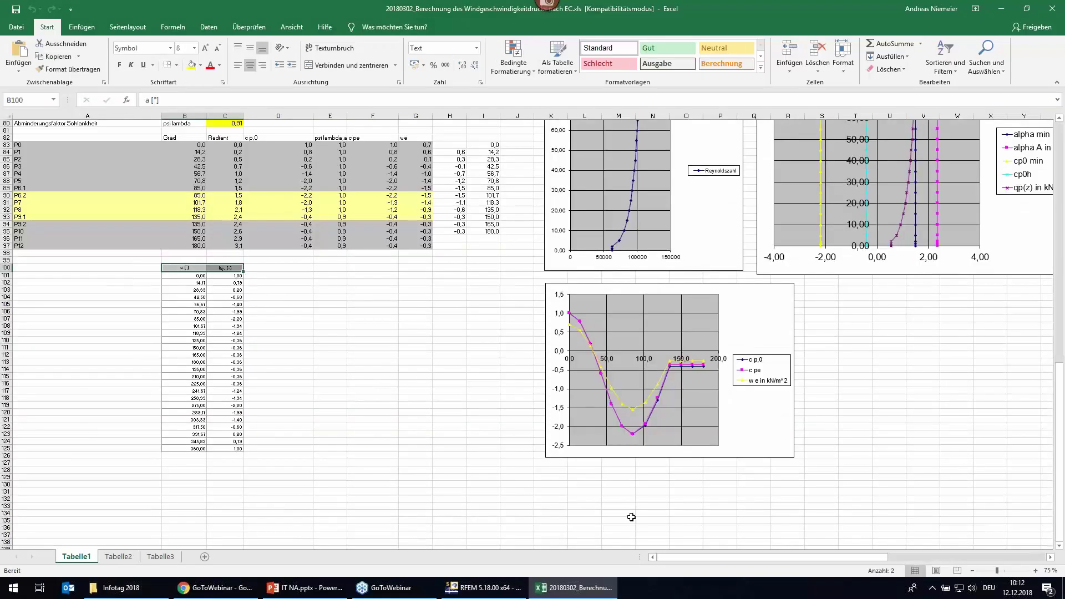
{"action": "scroll", "coordinate": [629, 515], "scroll_direction": "up", "scroll_amount": 1}
{"action": "scroll", "coordinate": [611, 513], "scroll_direction": "up", "scroll_amount": 10}
{"action": "scroll", "coordinate": [776, 527], "scroll_direction": "down", "scroll_amount": 10}
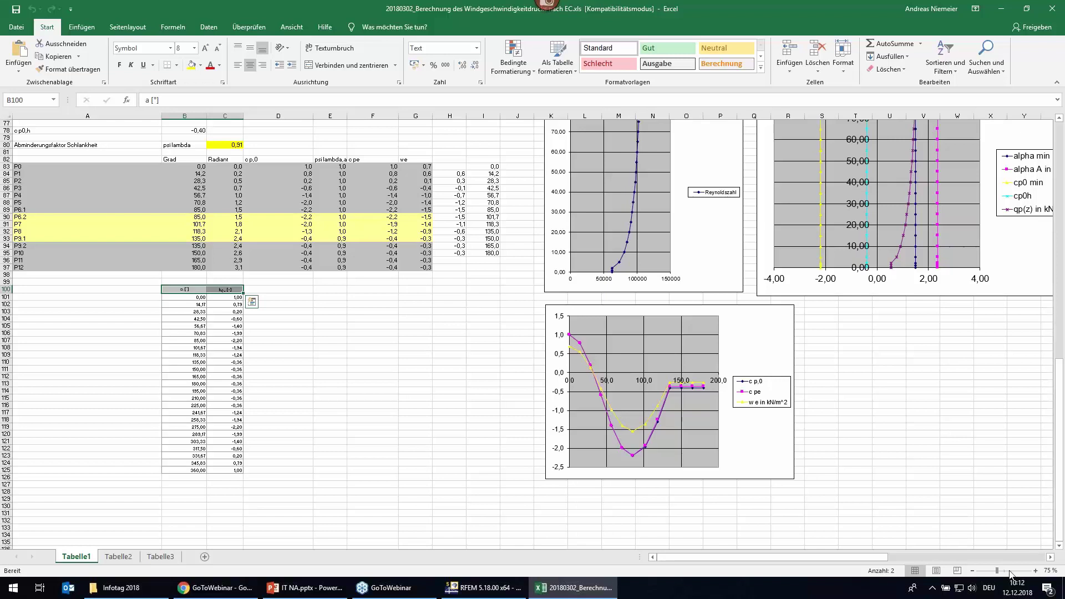
{"action": "left_click_drag", "start_coordinate": [996, 570], "coordinate": [998, 571]}
{"action": "scroll", "coordinate": [435, 399], "scroll_direction": "up", "scroll_amount": 1, "text": "ctrl"}
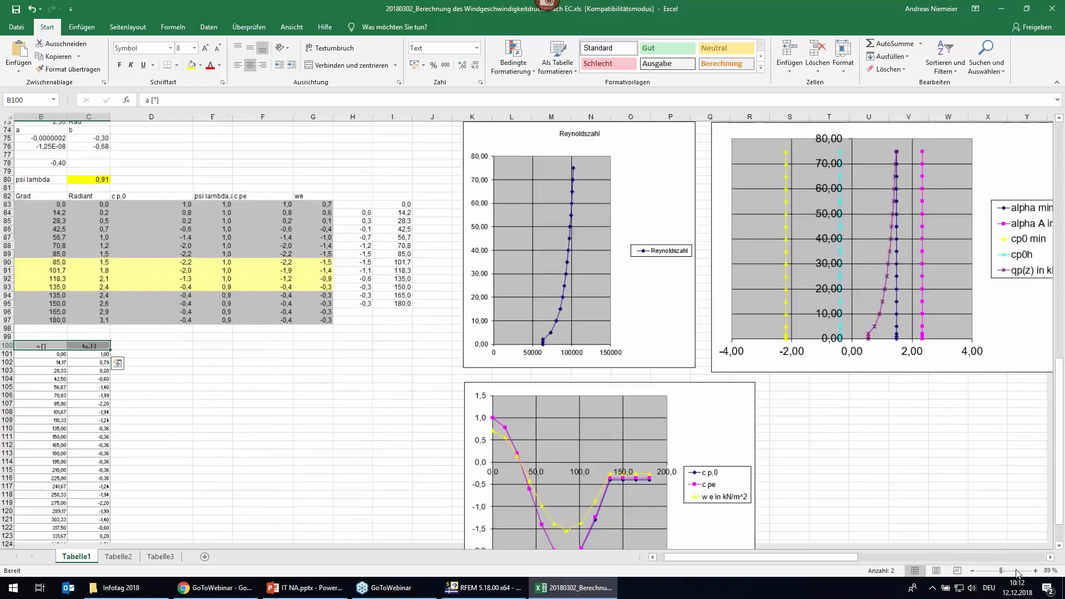
{"action": "scroll", "coordinate": [435, 398], "scroll_direction": "up", "scroll_amount": 1, "text": "ctrl"}
{"action": "scroll", "coordinate": [435, 398], "scroll_direction": "up", "scroll_amount": 1, "text": "ctrl"}
{"action": "scroll", "coordinate": [435, 398], "scroll_direction": "up", "scroll_amount": 1, "text": "ctrl"}
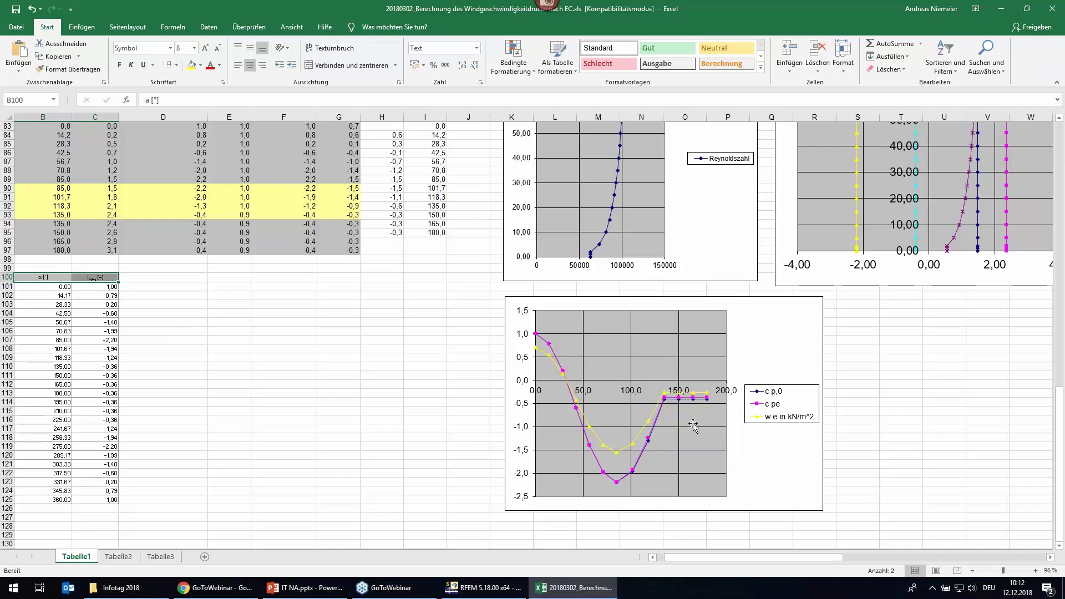
{"action": "scroll", "coordinate": [397, 407], "scroll_direction": "up", "scroll_amount": 2}
{"action": "scroll", "coordinate": [383, 401], "scroll_direction": "up", "scroll_amount": 7}
{"action": "scroll", "coordinate": [383, 400], "scroll_direction": "up", "scroll_amount": 9}
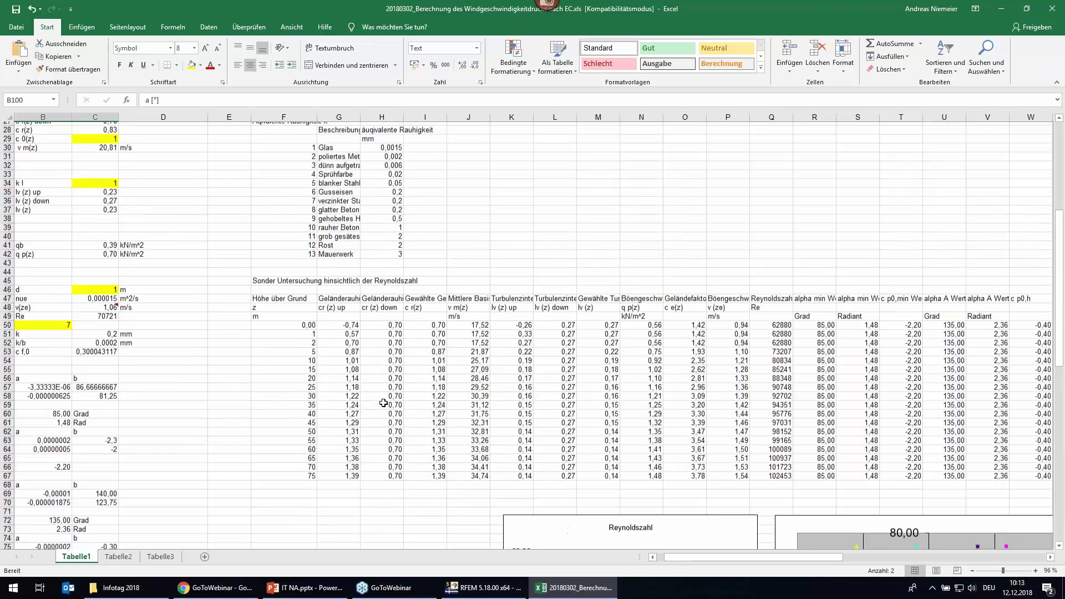
{"action": "scroll", "coordinate": [383, 403], "scroll_direction": "up", "scroll_amount": 3}
{"action": "scroll", "coordinate": [383, 403], "scroll_direction": "up", "scroll_amount": 6}
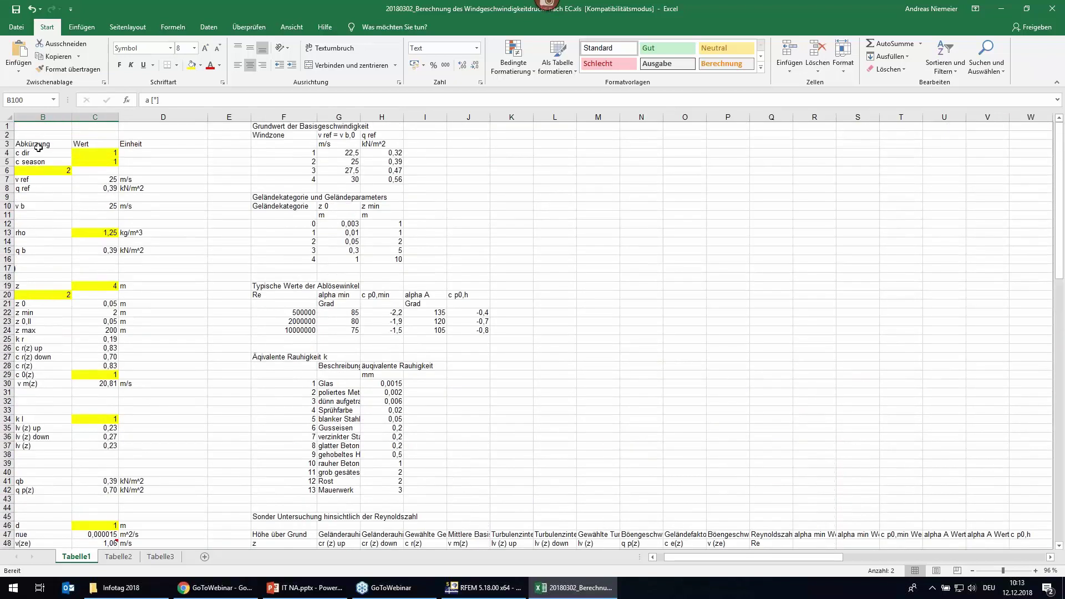
Enter 4 in B6, height 10 m in C19 and 0 in B20, then check C42's q p(z) formula.
{"action": "left_click", "coordinate": [36, 168]}
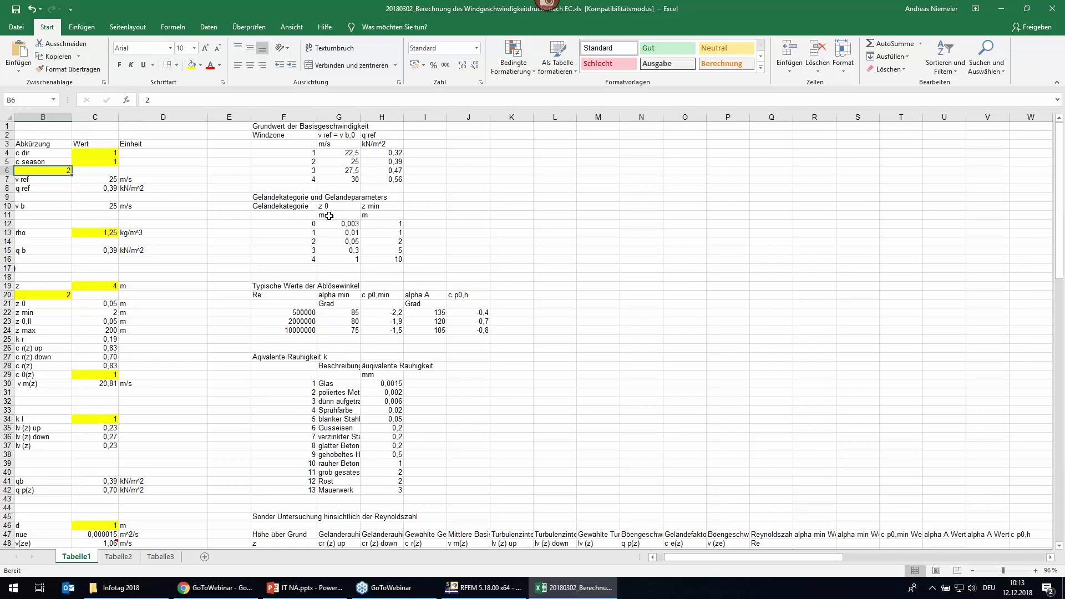
{"action": "key", "text": "BackSpace"}
{"action": "type", "text": "4"}
{"action": "left_click", "coordinate": [202, 189]}
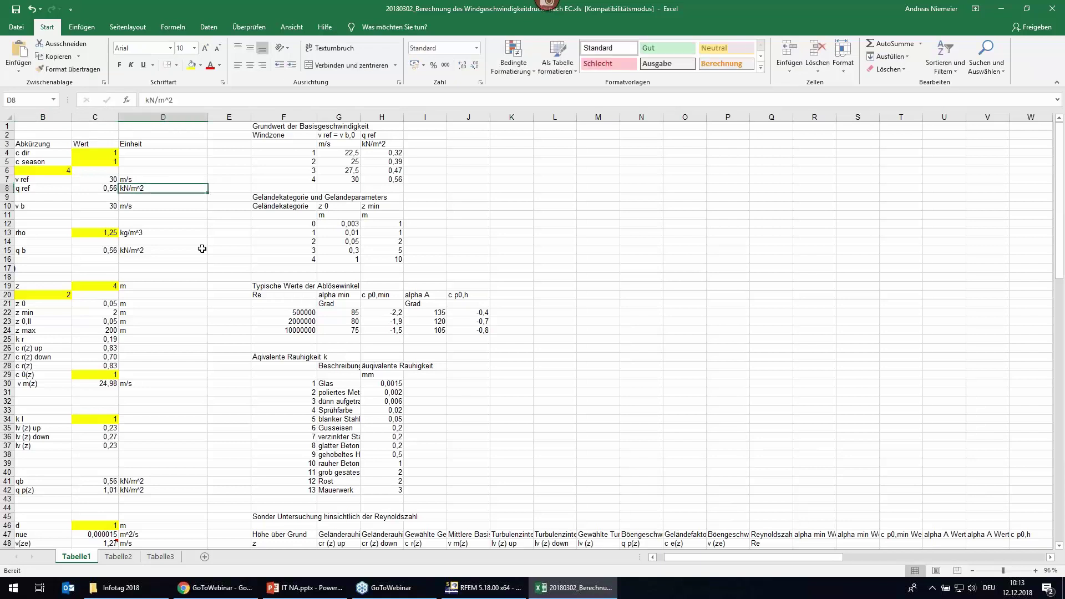
{"action": "left_click", "coordinate": [100, 288]}
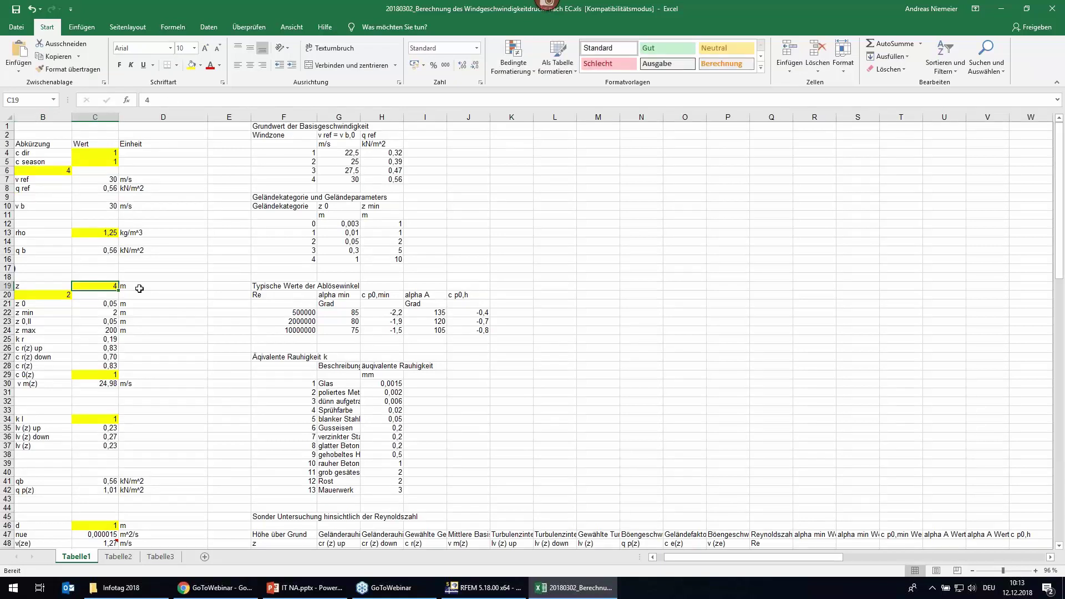
{"action": "type", "text": "10"}
{"action": "left_click", "coordinate": [223, 277]}
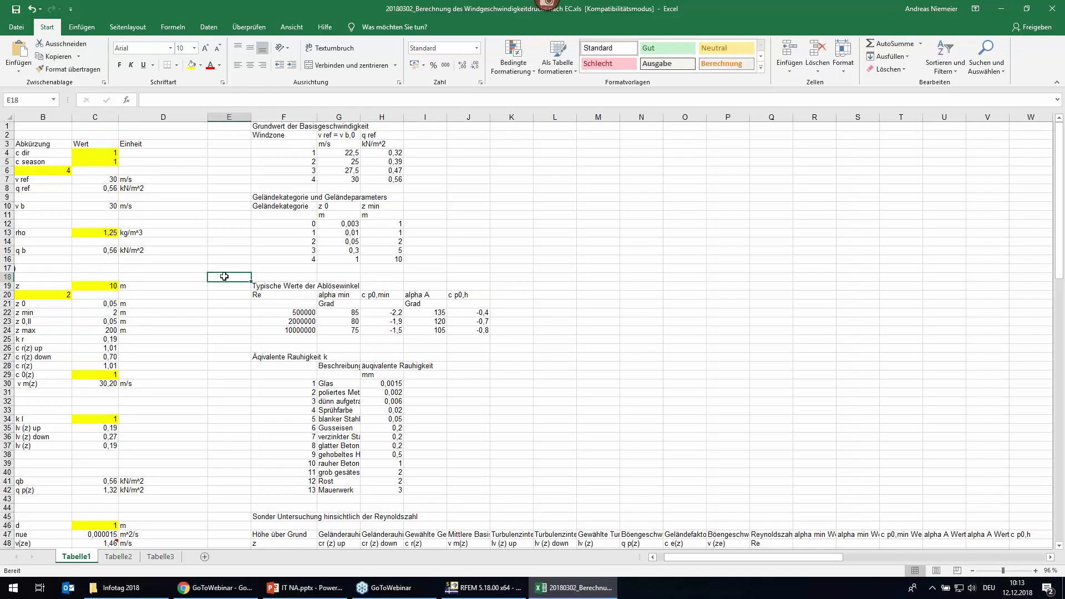
{"action": "left_click", "coordinate": [58, 294]}
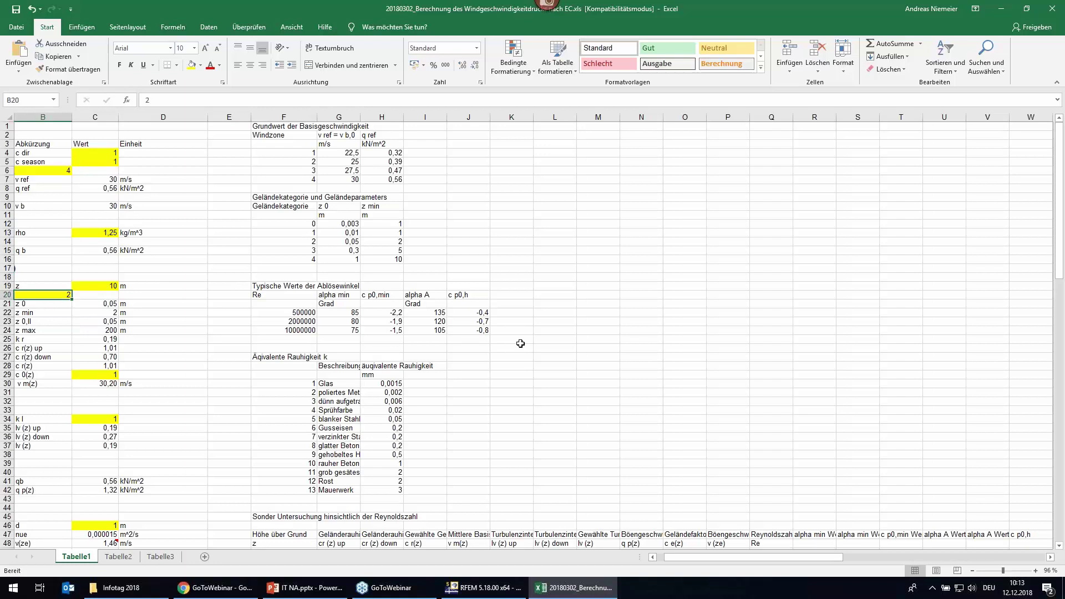
{"action": "type", "text": "0"}
{"action": "left_click", "coordinate": [212, 333]}
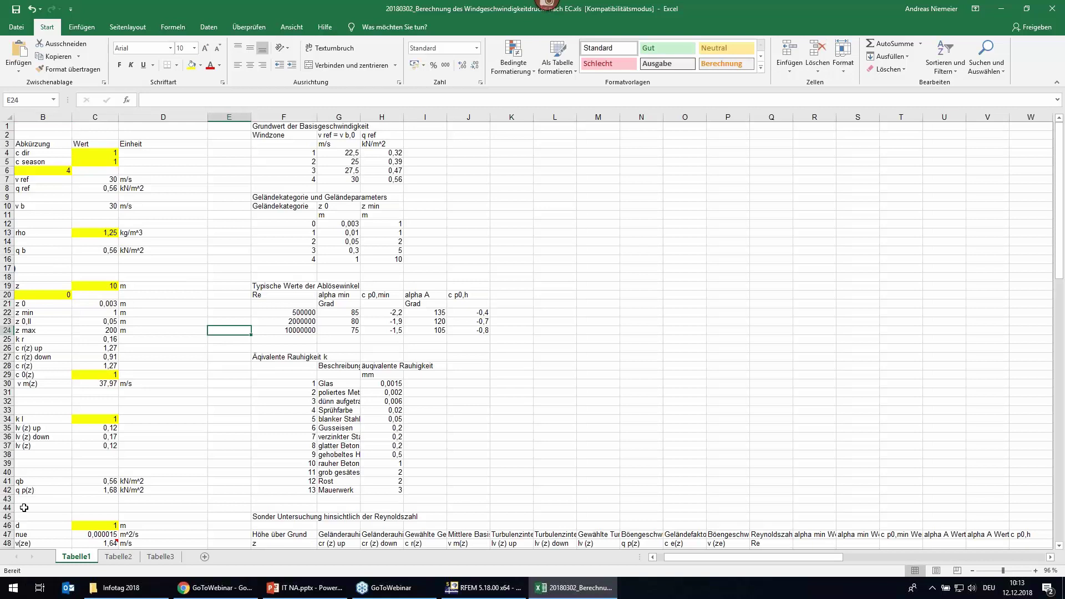
{"action": "left_click", "coordinate": [102, 491]}
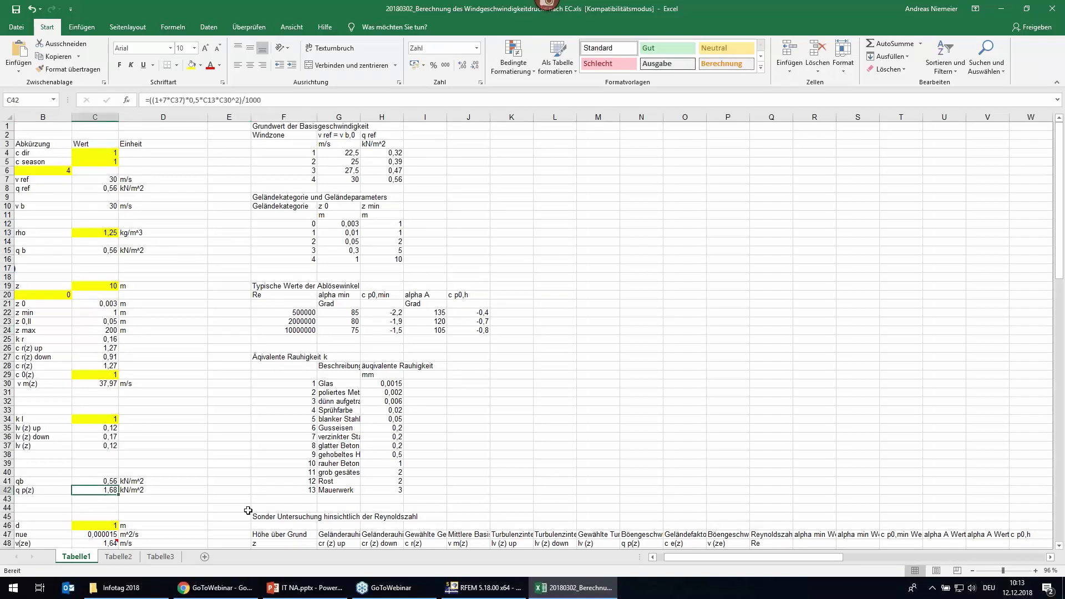
{"action": "scroll", "coordinate": [248, 510], "scroll_direction": "down", "scroll_amount": 3}
{"action": "scroll", "coordinate": [248, 510], "scroll_direction": "down", "scroll_amount": 2}
{"action": "scroll", "coordinate": [248, 510], "scroll_direction": "down", "scroll_amount": 3}
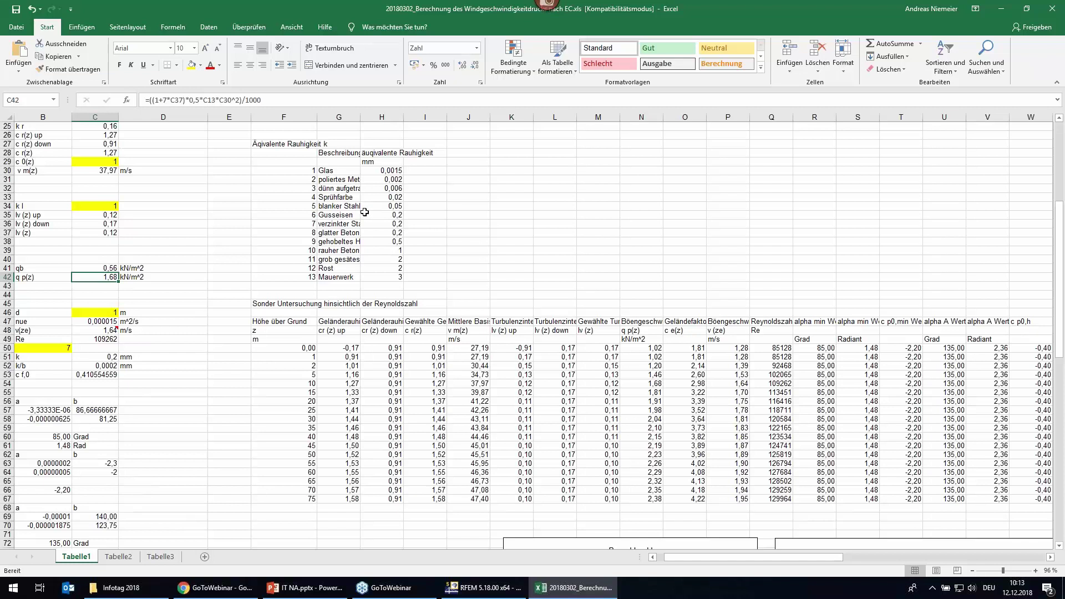
Scroll through the updated pressure-coefficient charts, then switch back to RFEM's load dialog.
{"action": "scroll", "coordinate": [364, 212], "scroll_direction": "down", "scroll_amount": 3}
{"action": "scroll", "coordinate": [365, 213], "scroll_direction": "down", "scroll_amount": 9}
{"action": "scroll", "coordinate": [364, 213], "scroll_direction": "down", "scroll_amount": 3}
{"action": "scroll", "coordinate": [364, 213], "scroll_direction": "down", "scroll_amount": 2}
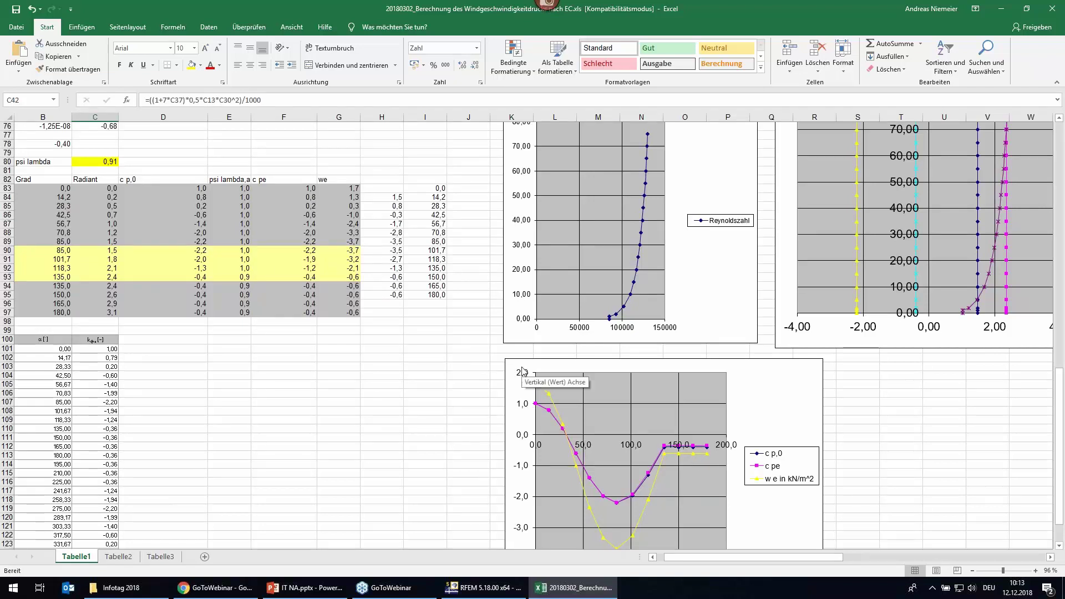
{"action": "scroll", "coordinate": [451, 413], "scroll_direction": "up", "scroll_amount": 3}
{"action": "scroll", "coordinate": [451, 413], "scroll_direction": "down", "scroll_amount": 3}
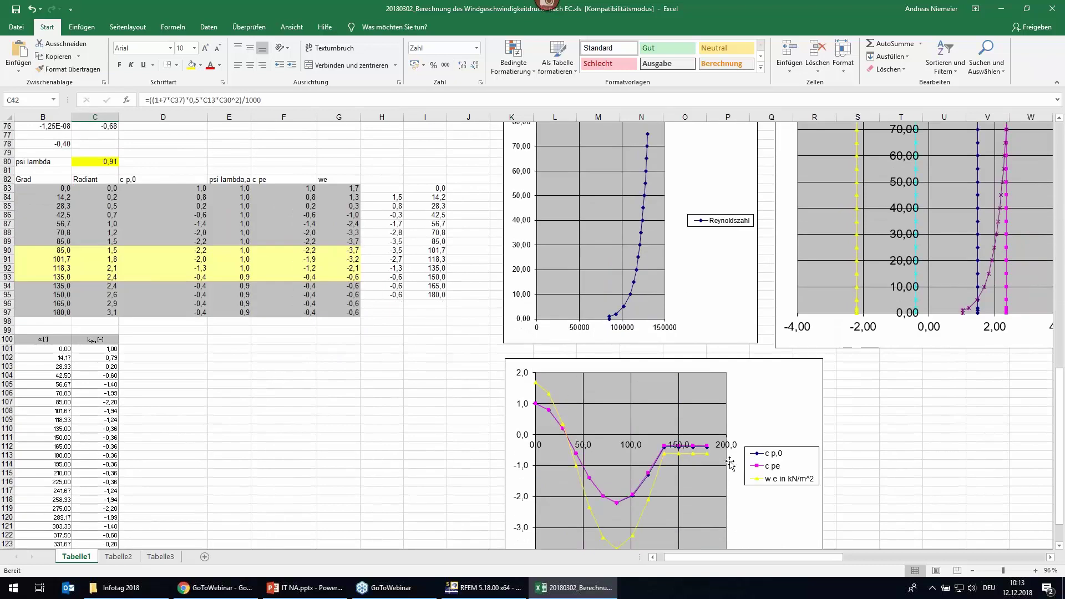
{"action": "scroll", "coordinate": [610, 432], "scroll_direction": "up", "scroll_amount": 2}
{"action": "scroll", "coordinate": [526, 400], "scroll_direction": "up", "scroll_amount": 1}
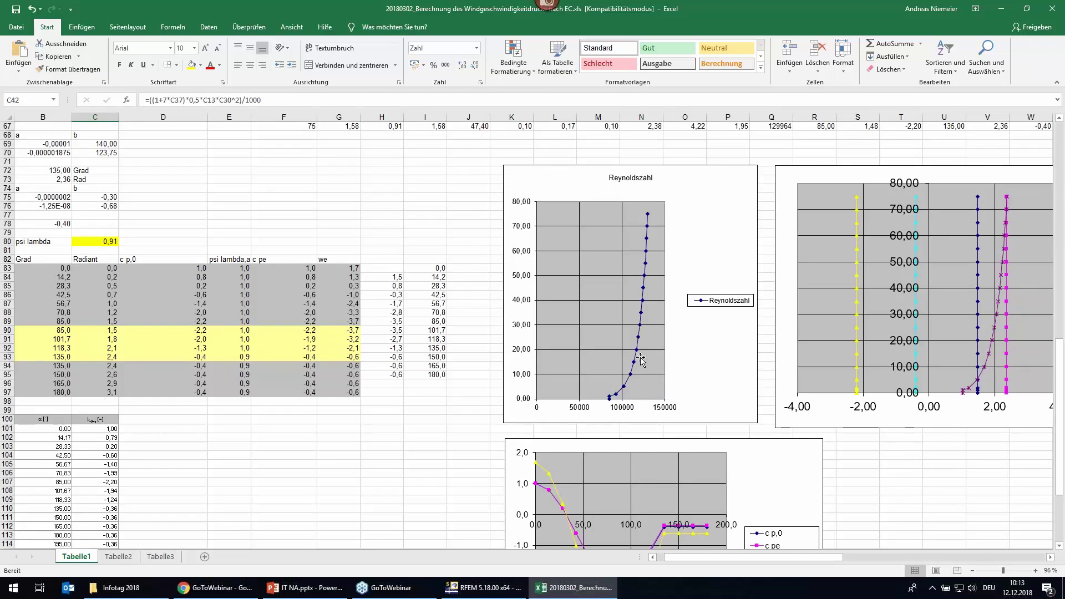
{"action": "scroll", "coordinate": [640, 360], "scroll_direction": "down", "scroll_amount": 4}
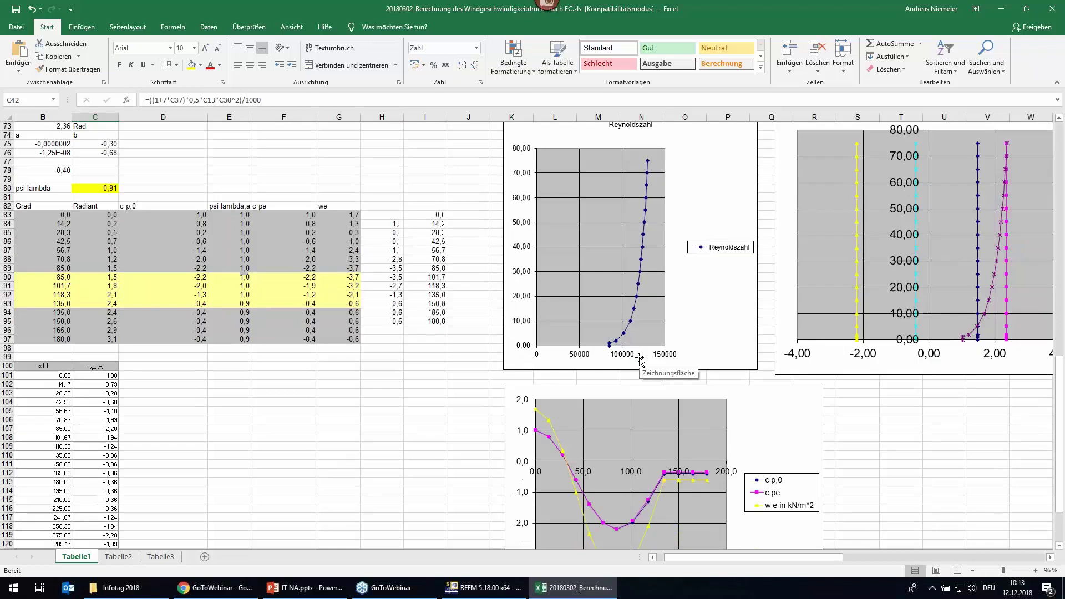
{"action": "left_click", "coordinate": [472, 588]}
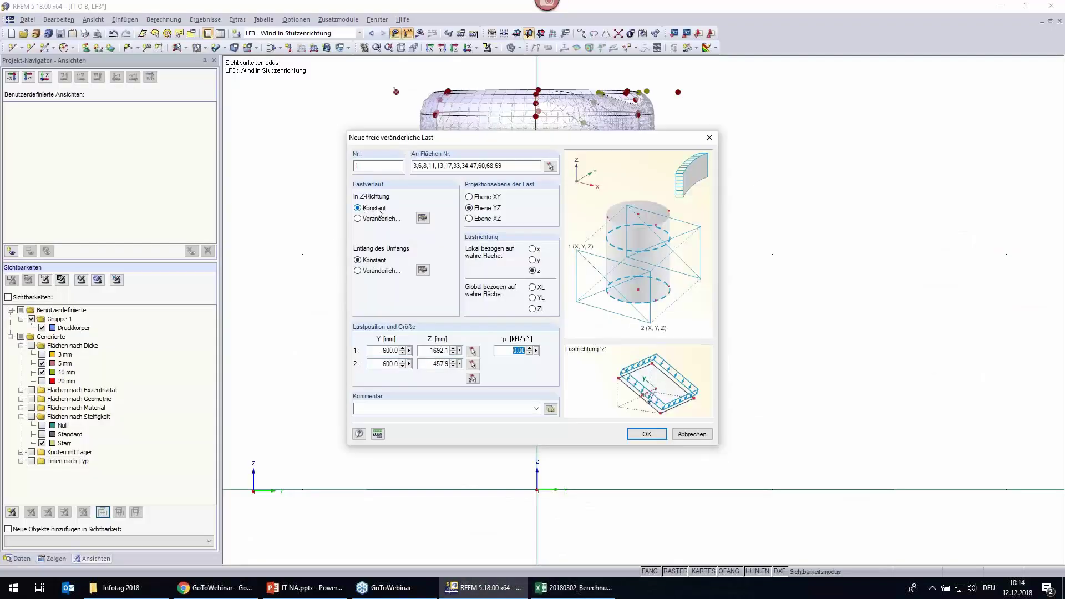
Set the perimeter distribution to Veränderlich with p = -1.68 kN/m² and open its variation editor.
{"action": "left_click", "coordinate": [360, 273]}
{"action": "double_click", "coordinate": [501, 350]}
{"action": "type", "text": "1,68"}
{"action": "left_click", "coordinate": [423, 270]}
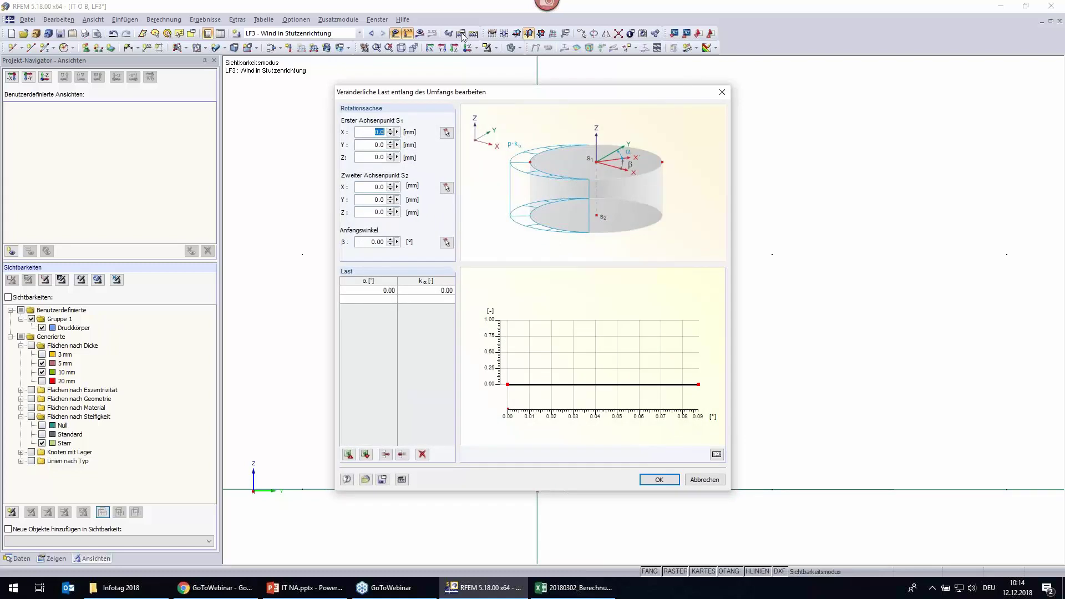
Move the variation dialog aside, give axis point S2 Z = 10 mm, and switch to Excel.
{"action": "left_click_drag", "start_coordinate": [501, 96], "coordinate": [774, 75]}
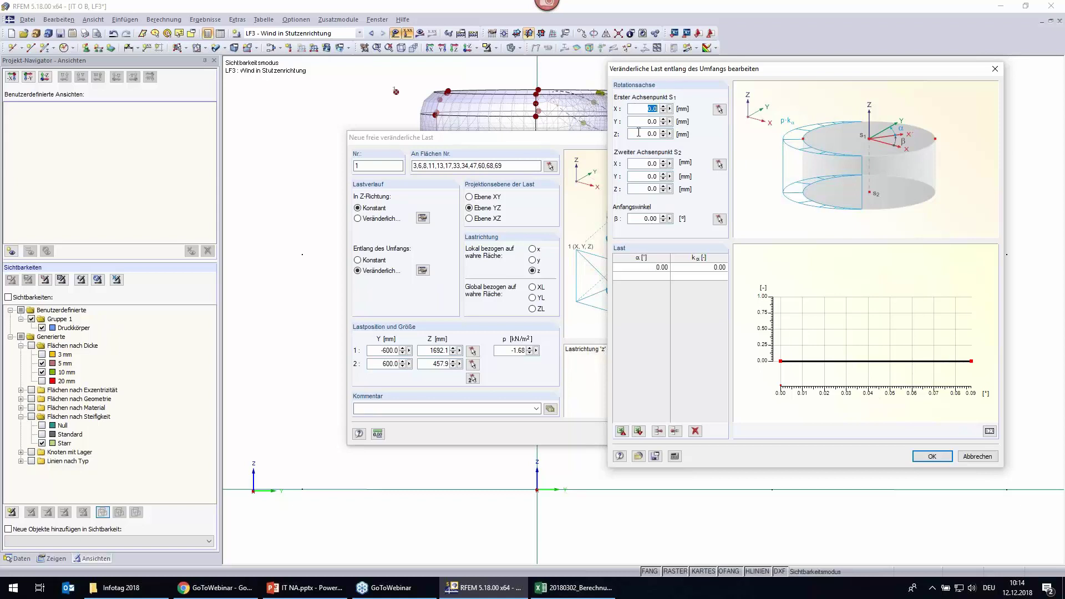
{"action": "double_click", "coordinate": [659, 190]}
{"action": "type", "text": "10"}
{"action": "left_click", "coordinate": [650, 275]}
{"action": "left_click", "coordinate": [657, 278]}
{"action": "left_click", "coordinate": [596, 589]}
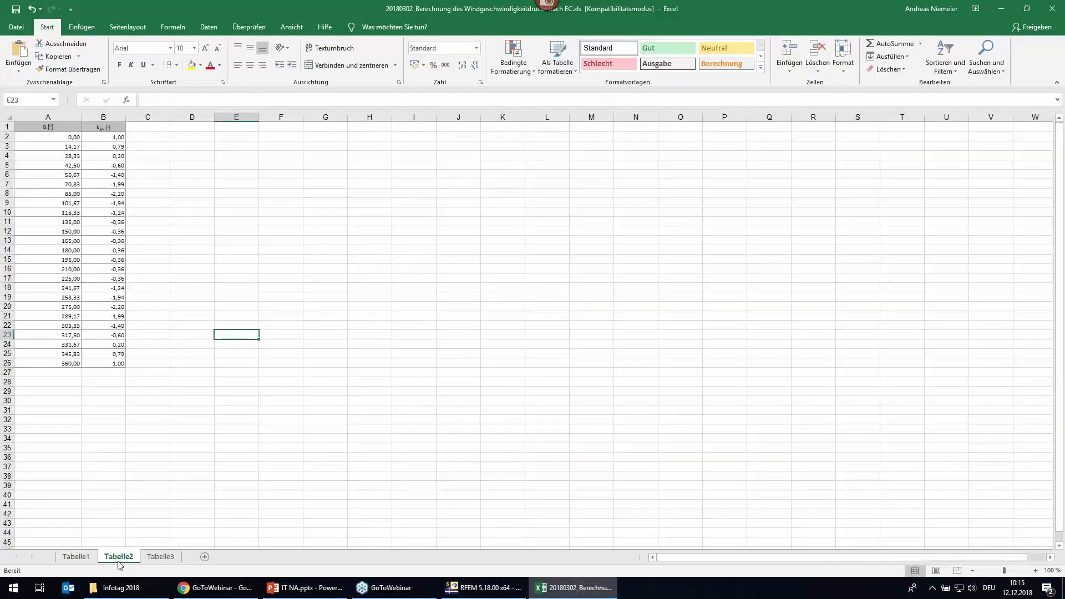
On sheet Tabelle2, select the α/kα values starting at A2, then switch back to RFEM.
{"action": "left_click", "coordinate": [118, 556]}
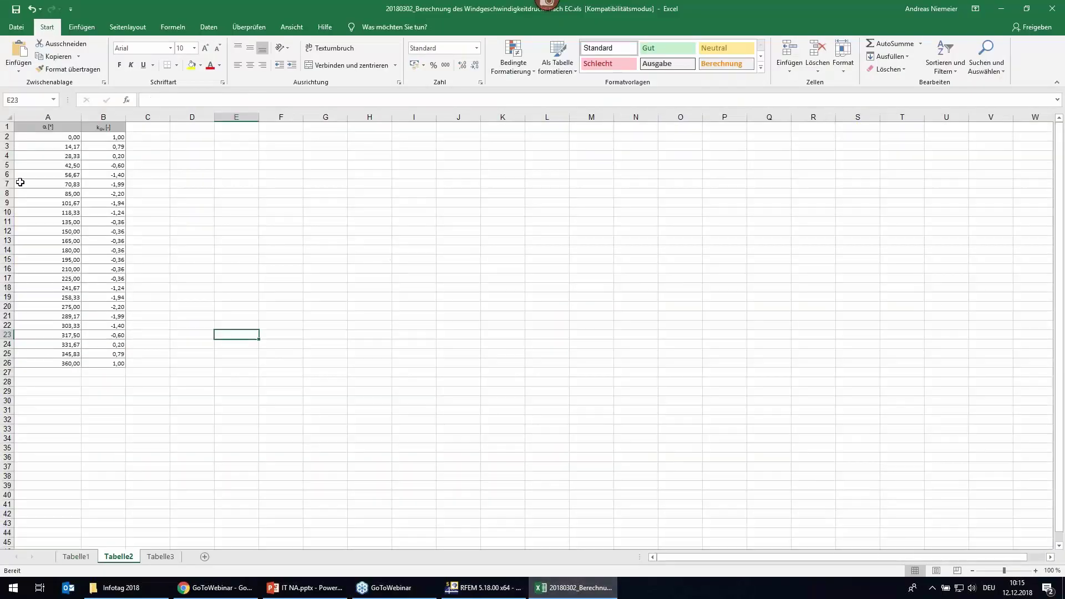
{"action": "left_click", "coordinate": [52, 136]}
{"action": "left_click", "coordinate": [52, 146]}
{"action": "left_click", "coordinate": [52, 155]}
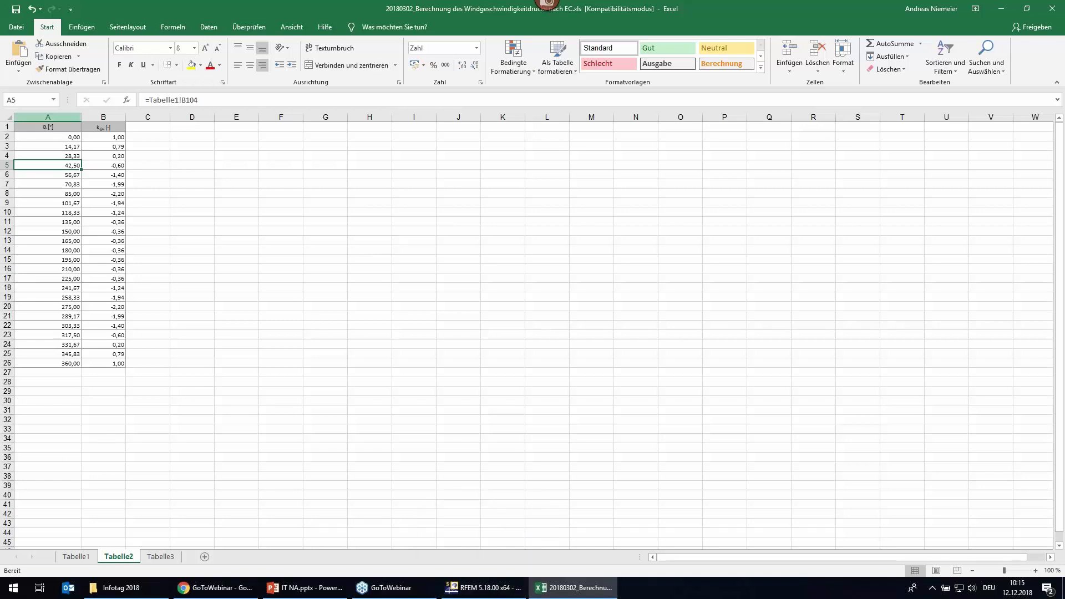
{"action": "left_click", "coordinate": [41, 138]}
{"action": "left_click", "coordinate": [484, 587]}
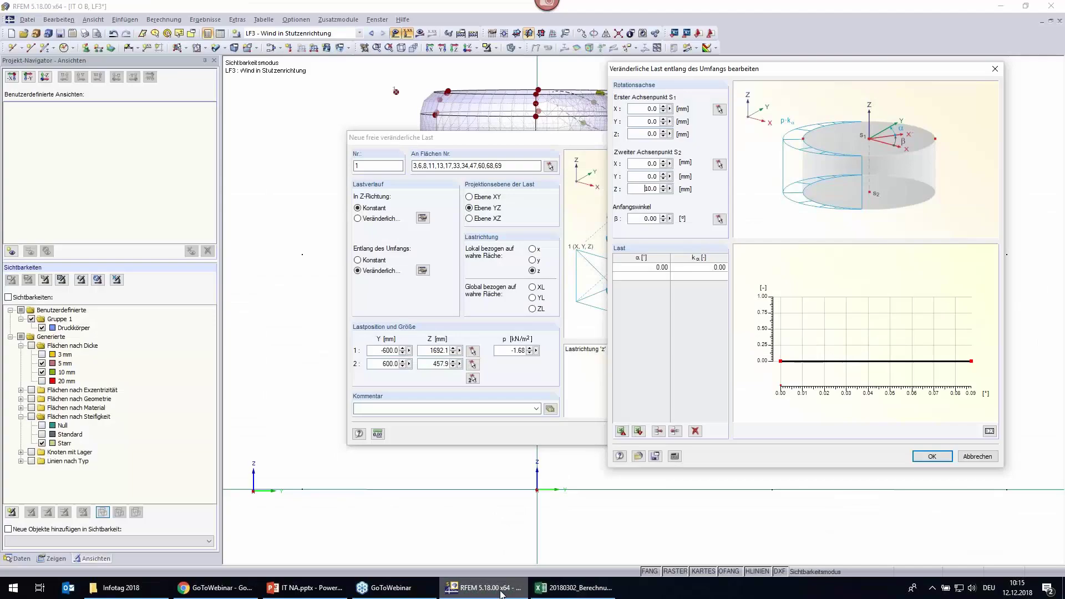
Import the α/kα values from Excel into the circumferential load and create the free variable load.
{"action": "left_click", "coordinate": [638, 431]}
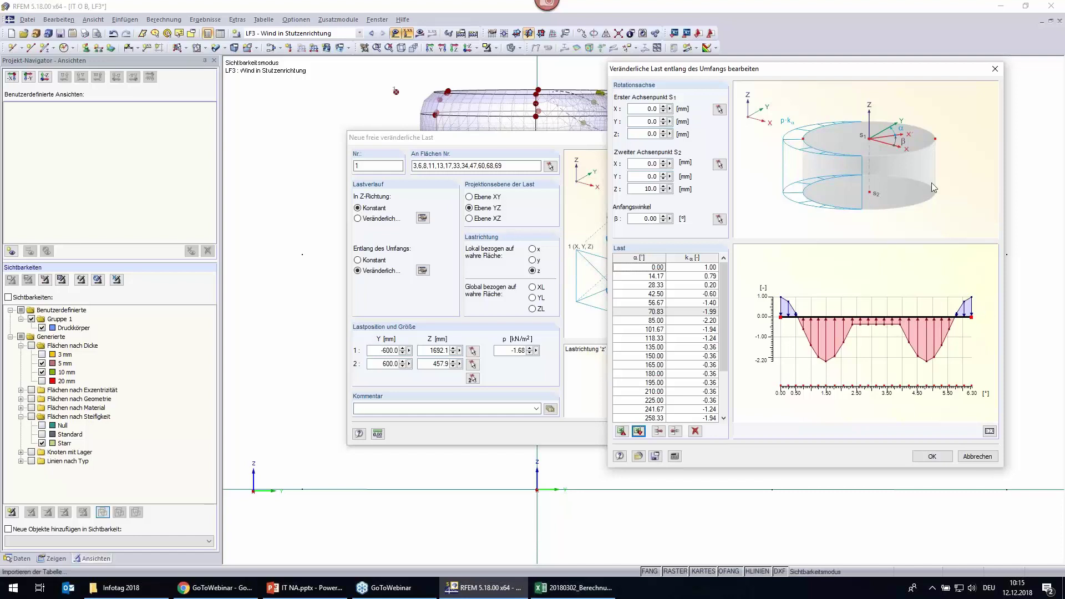
{"action": "left_click_drag", "start_coordinate": [822, 69], "coordinate": [640, 71]}
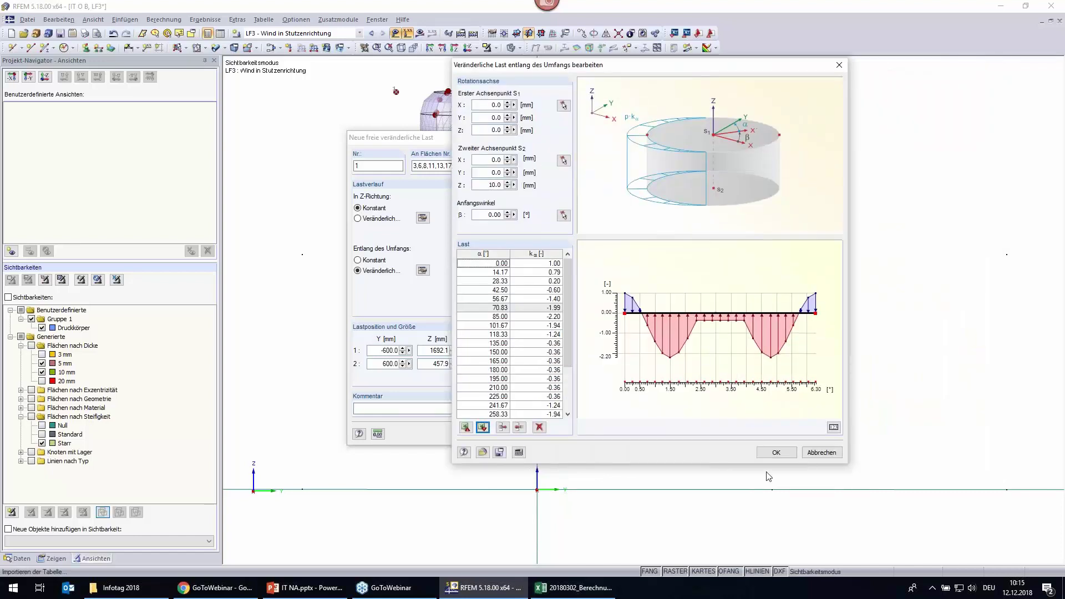
{"action": "left_click", "coordinate": [775, 452]}
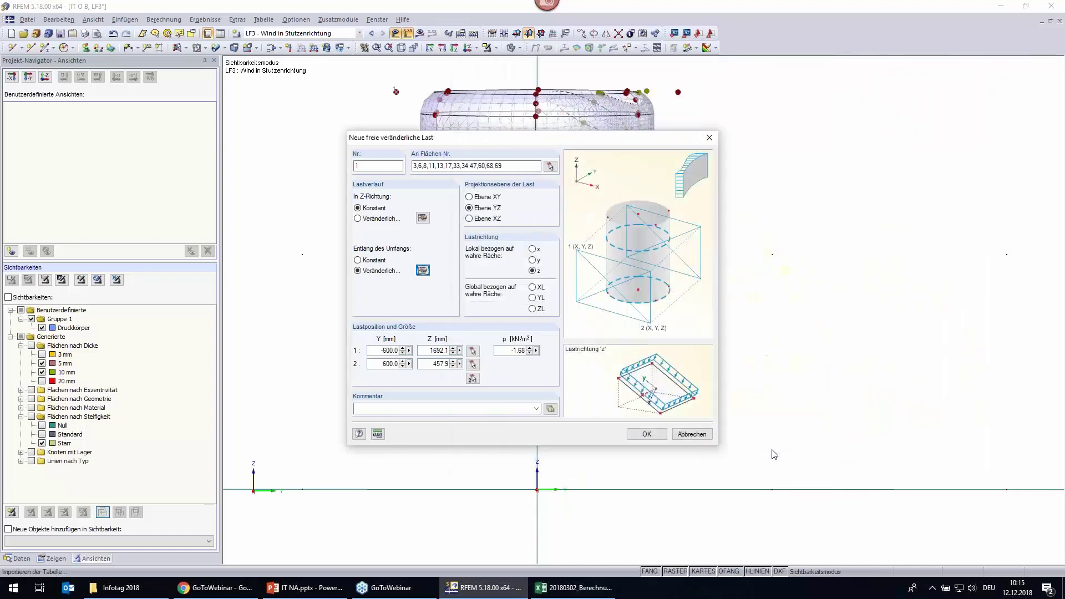
{"action": "left_click", "coordinate": [646, 435]}
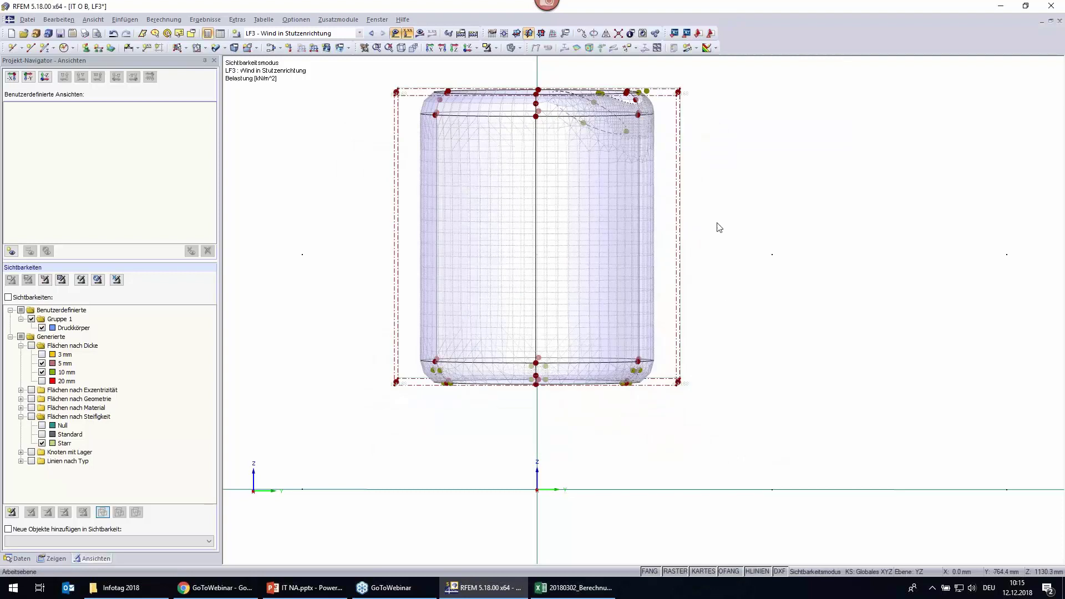
Orbit the tank into an isometric view and request the LF3 results.
{"action": "middle_click_drag", "start_coordinate": [719, 227], "coordinate": [346, 398], "text": "ctrl"}
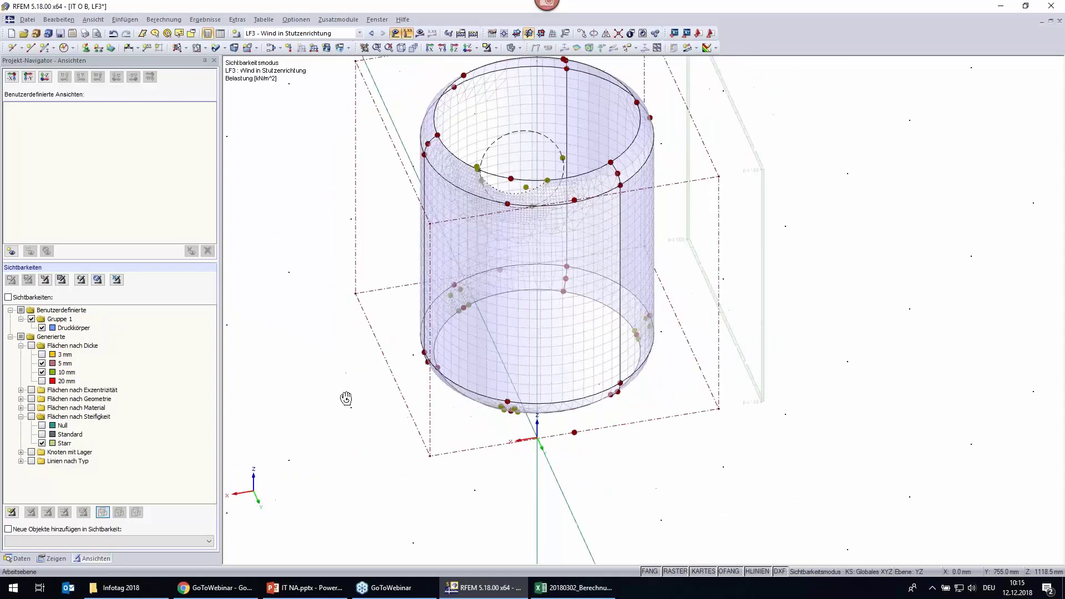
{"action": "scroll", "coordinate": [346, 398], "scroll_direction": "down", "scroll_amount": 1}
{"action": "scroll", "coordinate": [346, 398], "scroll_direction": "down", "scroll_amount": 2}
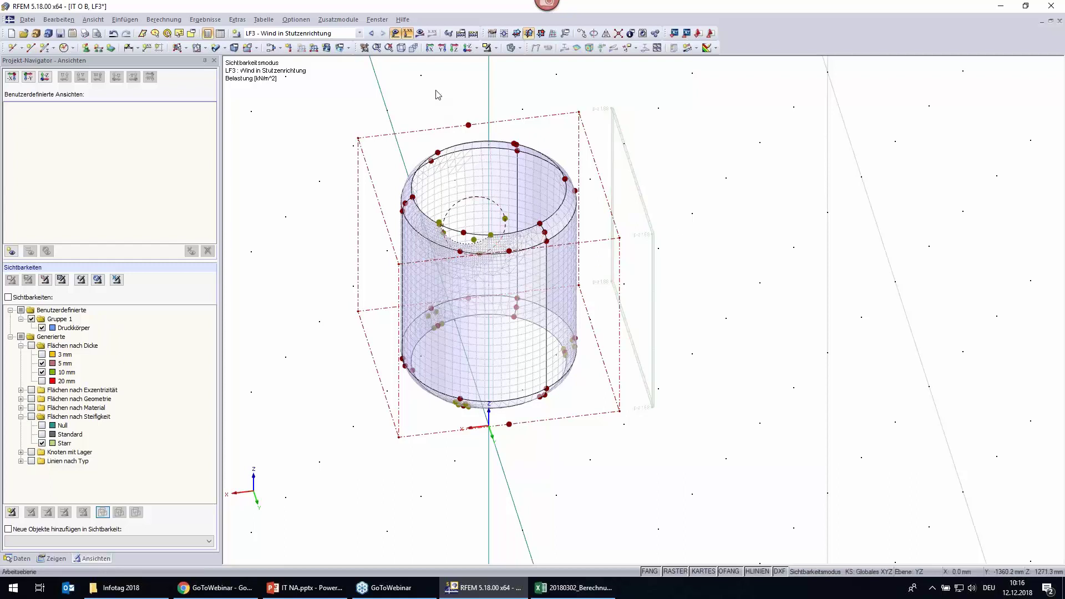
{"action": "left_click", "coordinate": [420, 33]}
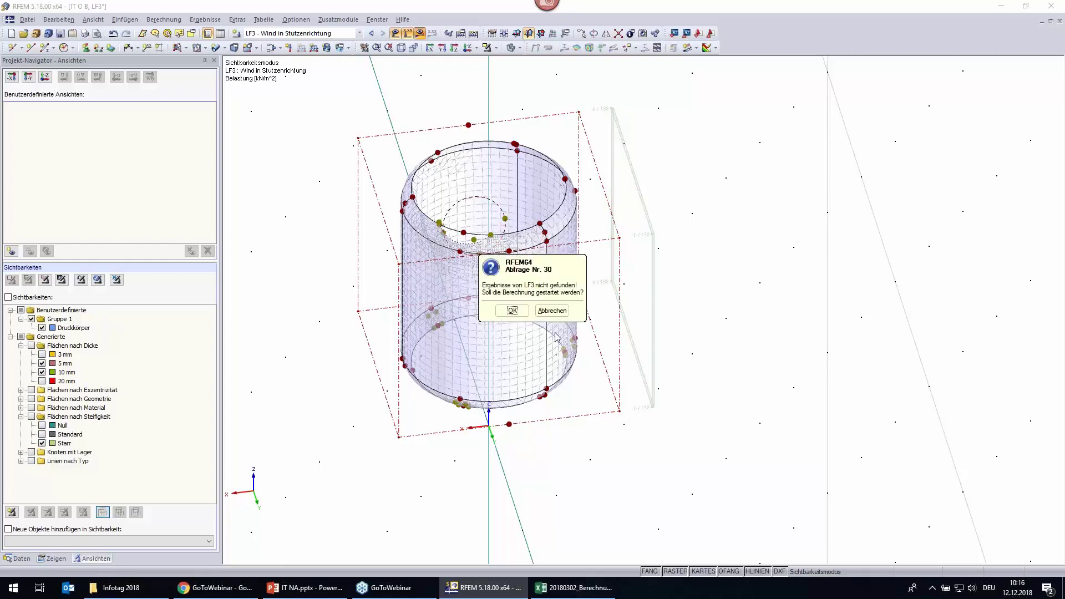
Calculate LF3 and show global deformations u on the tank shell, ranging 0.3–0.4 mm.
{"action": "left_click", "coordinate": [511, 311]}
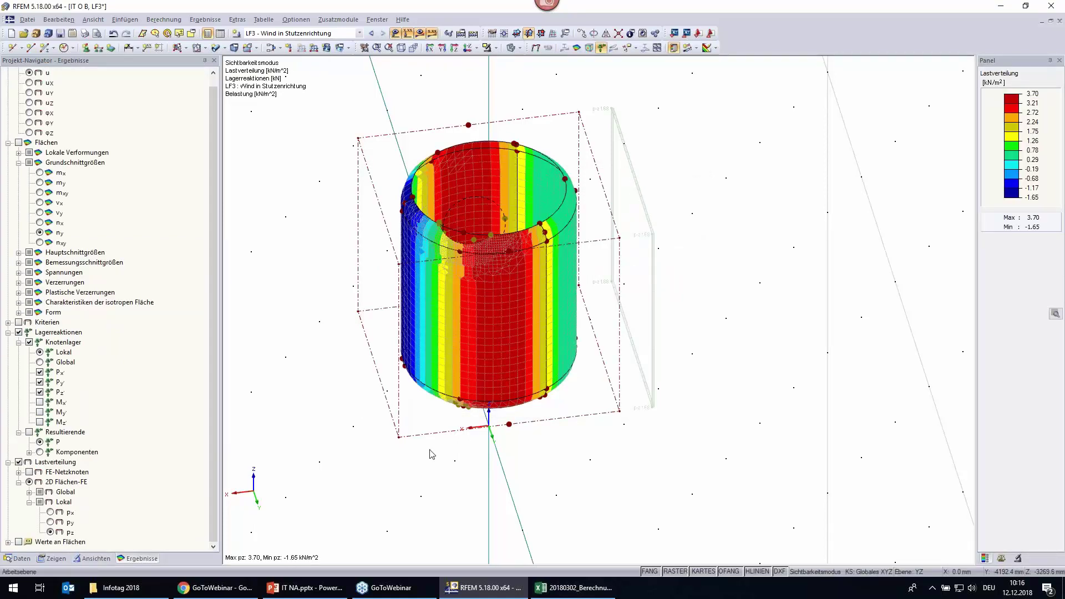
{"action": "mouse_move", "coordinate": [782, 328]}
{"action": "middle_mouse_down", "text": "ctrl"}
{"action": "mouse_move", "coordinate": [765, 304]}
{"action": "mouse_move", "coordinate": [713, 294]}
{"action": "mouse_move", "coordinate": [694, 261]}
{"action": "middle_mouse_up", "text": "ctrl"}
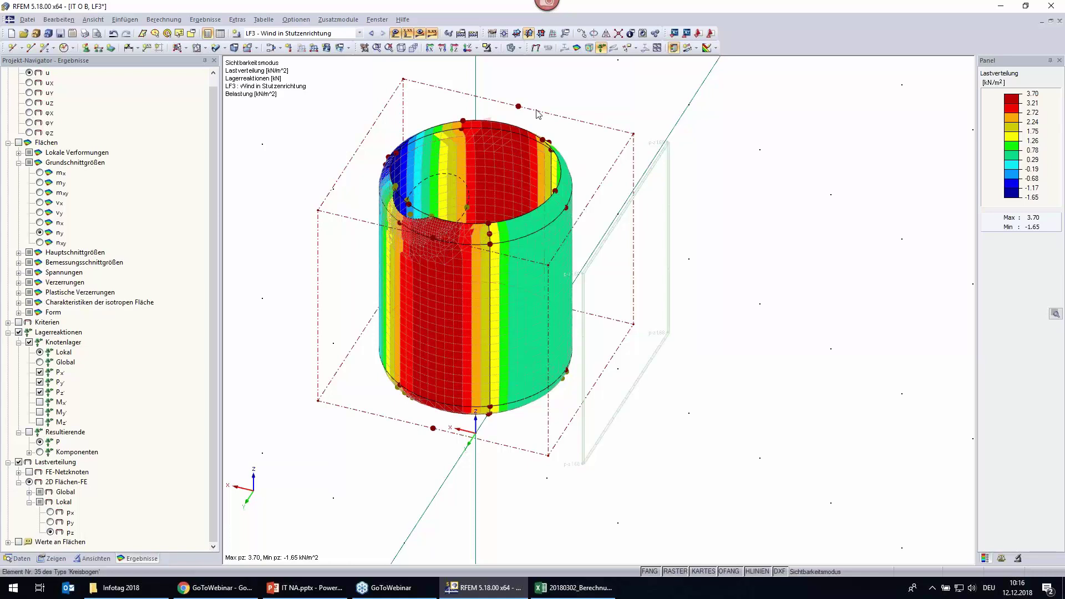
{"action": "left_click", "coordinate": [535, 47]}
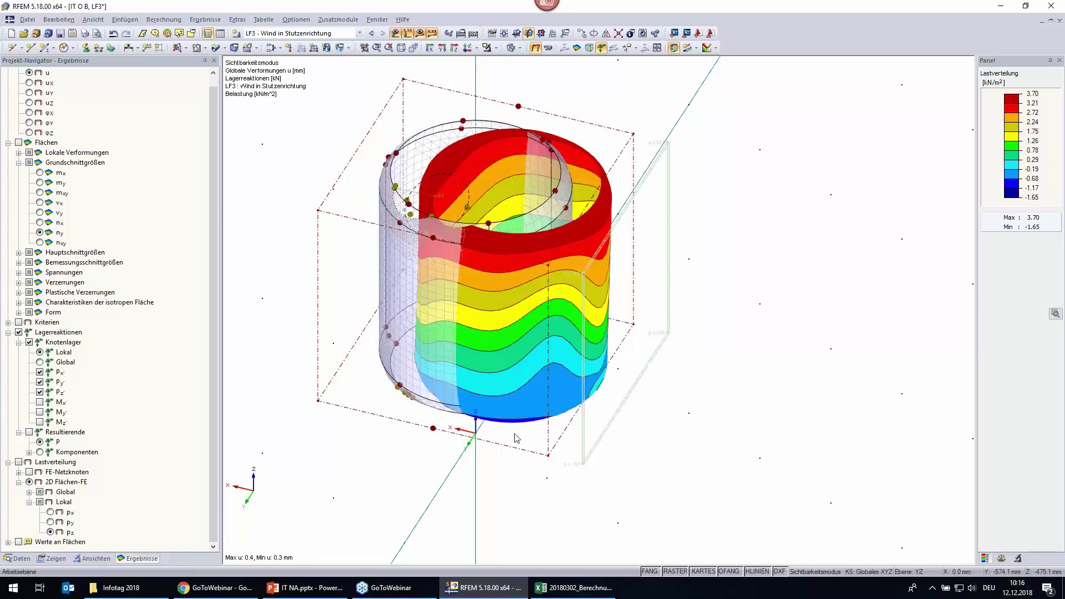
Exit visibility mode to show the legs and support reactions, then view the tank from above.
{"action": "scroll", "coordinate": [516, 438], "scroll_direction": "down", "scroll_amount": 5}
{"action": "left_click", "coordinate": [495, 47]}
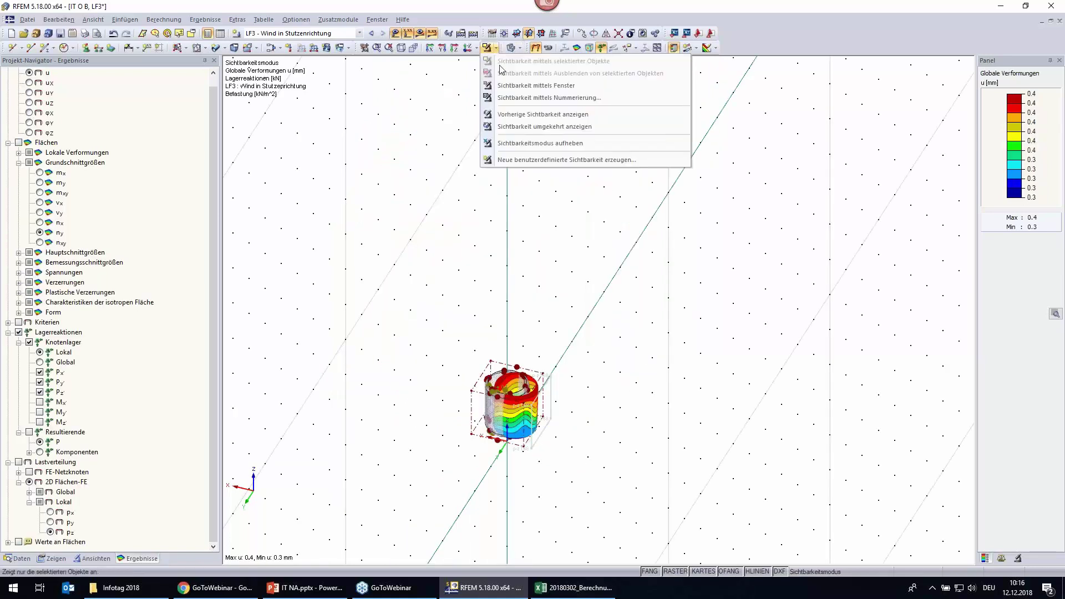
{"action": "left_click", "coordinate": [507, 145]}
{"action": "scroll", "coordinate": [511, 464], "scroll_direction": "up", "scroll_amount": 1}
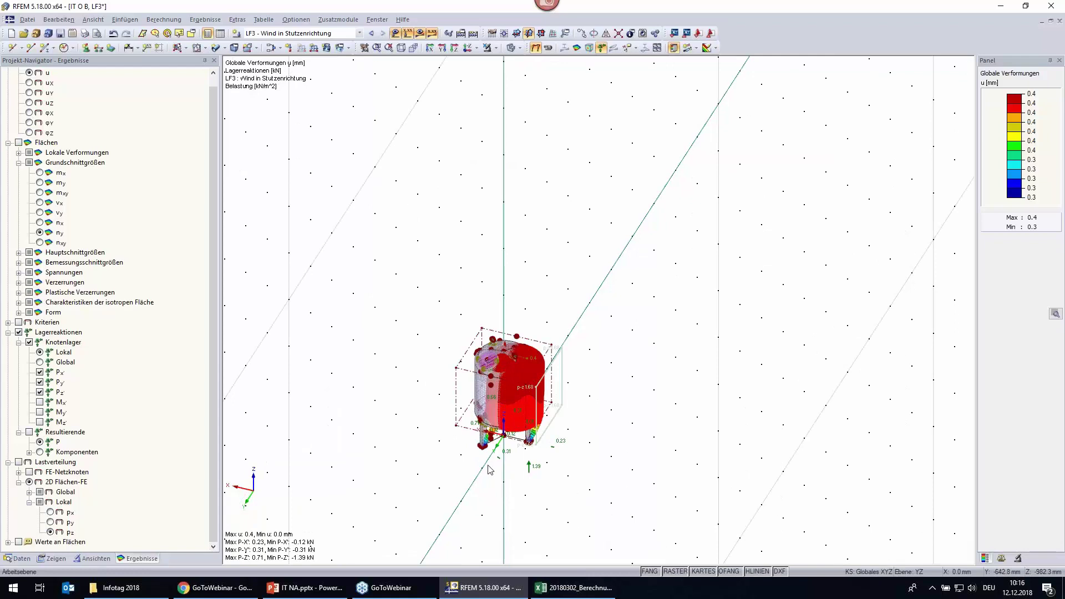
{"action": "scroll", "coordinate": [489, 470], "scroll_direction": "up", "scroll_amount": 3}
{"action": "scroll", "coordinate": [499, 493], "scroll_direction": "down", "scroll_amount": 1}
{"action": "scroll", "coordinate": [499, 494], "scroll_direction": "up", "scroll_amount": 1}
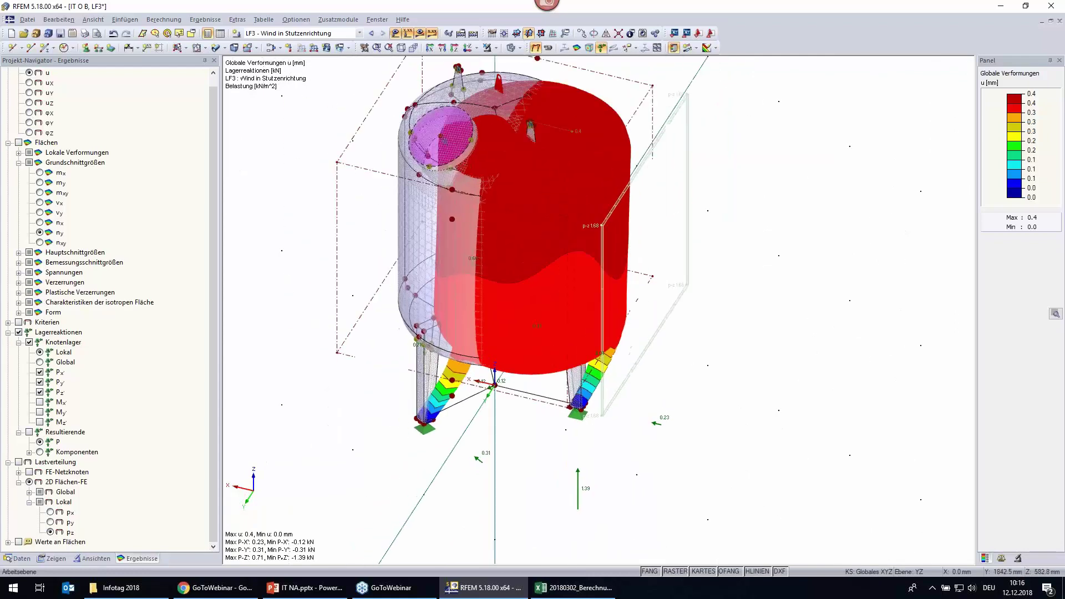
{"action": "mouse_move", "coordinate": [499, 494]}
{"action": "middle_mouse_down", "text": "ctrl"}
{"action": "mouse_move", "coordinate": [462, 558]}
{"action": "mouse_move", "coordinate": [466, 549]}
{"action": "middle_mouse_up", "text": "ctrl"}
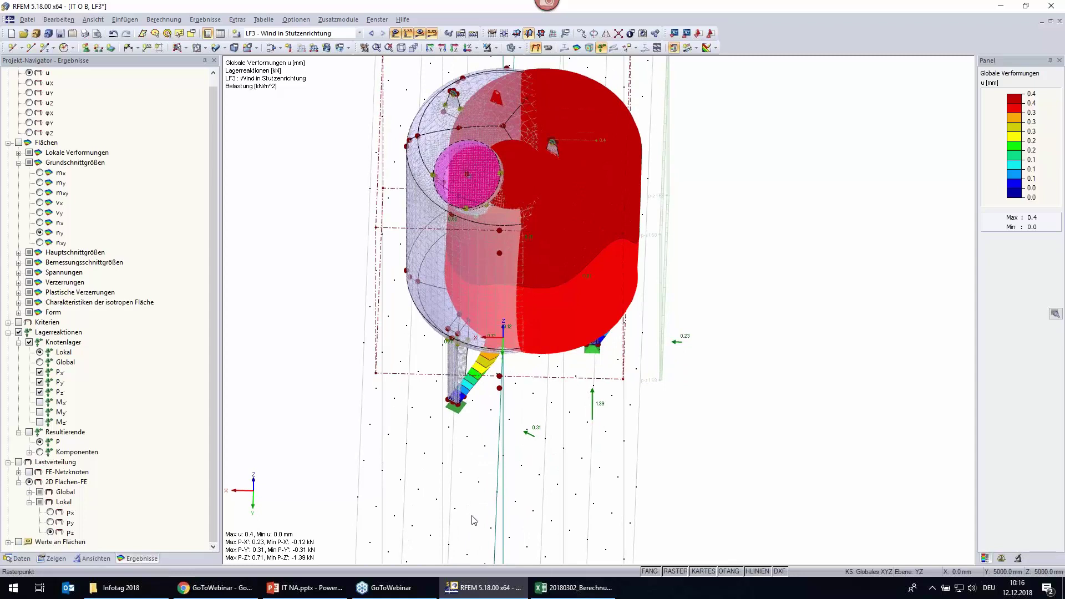
{"action": "mouse_move", "coordinate": [330, 266]}
{"action": "middle_mouse_down", "text": "ctrl"}
{"action": "mouse_move", "coordinate": [311, 259]}
{"action": "mouse_move", "coordinate": [320, 398]}
{"action": "middle_mouse_up", "text": "ctrl"}
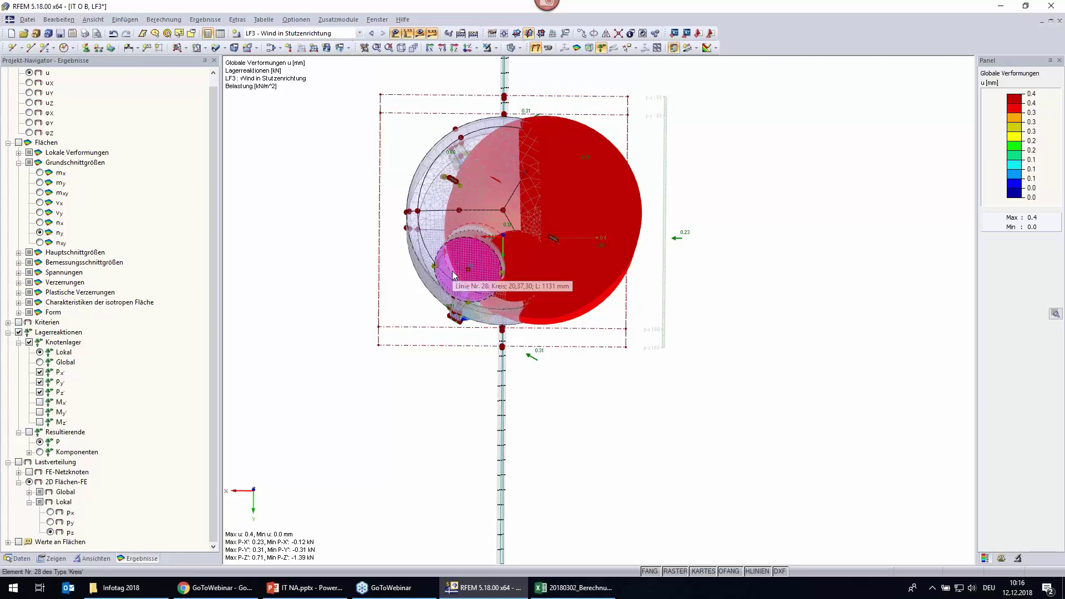
Change the free variable load's perimeter start angle β to -12° and recalculate LF3.
{"action": "double_click", "coordinate": [665, 302]}
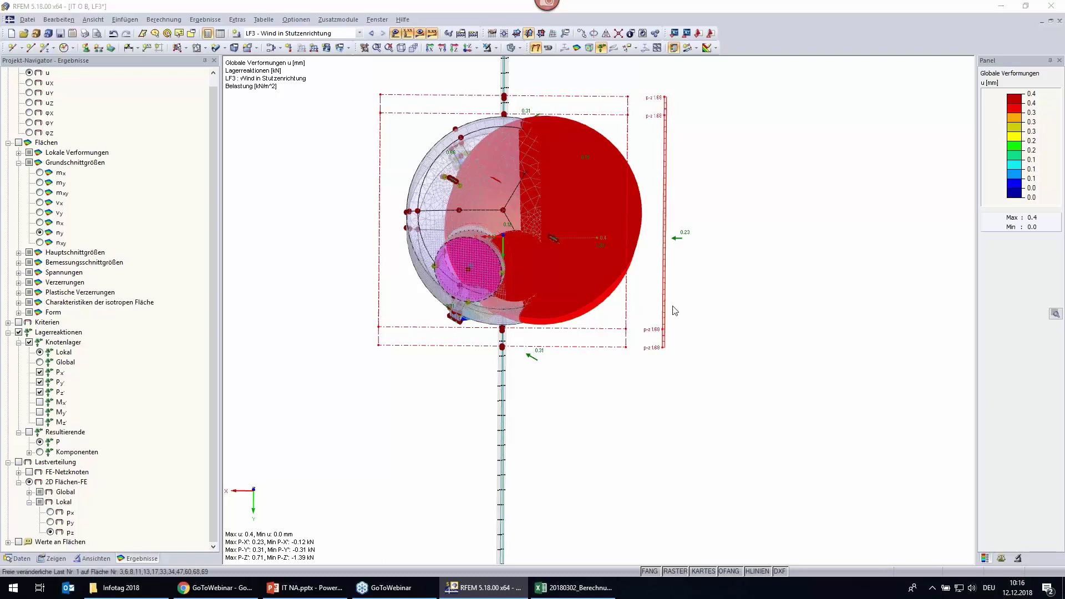
{"action": "left_click", "coordinate": [423, 270]}
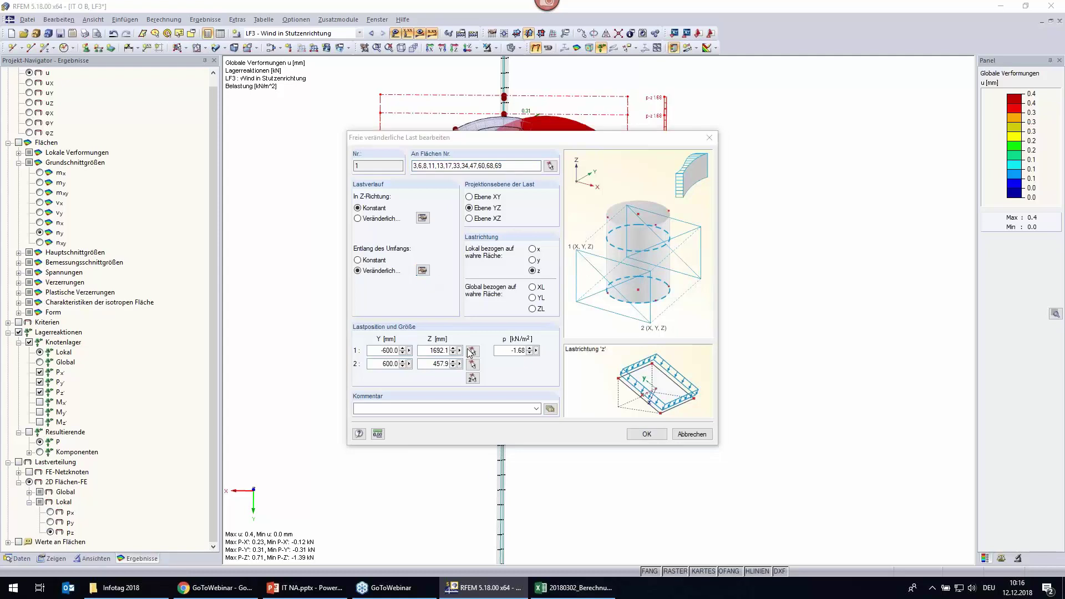
{"action": "double_click", "coordinate": [377, 242]}
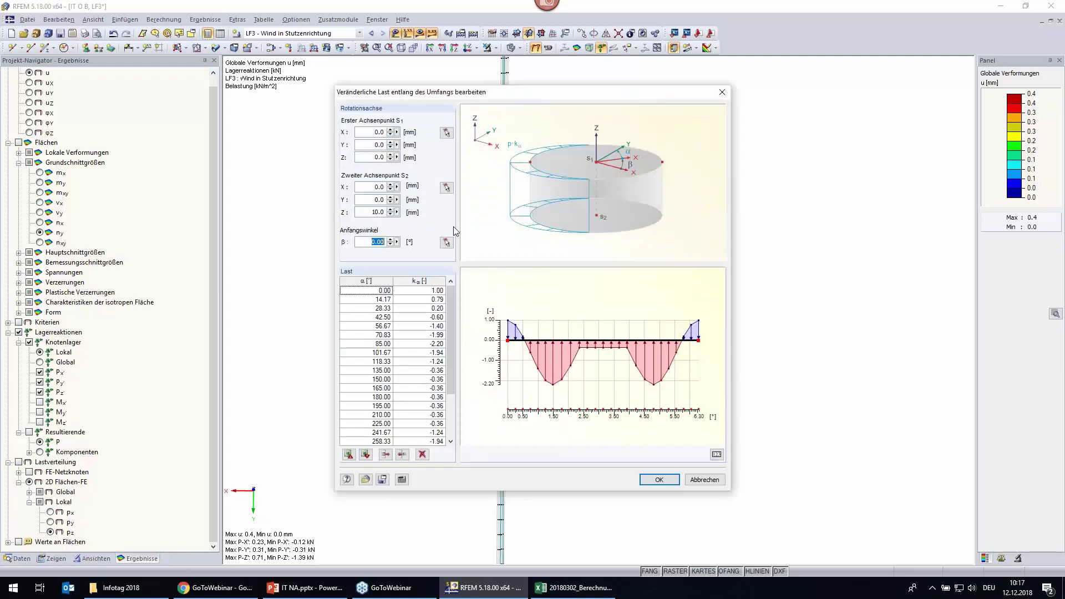
{"action": "type", "text": "-12"}
{"action": "left_click", "coordinate": [670, 484]}
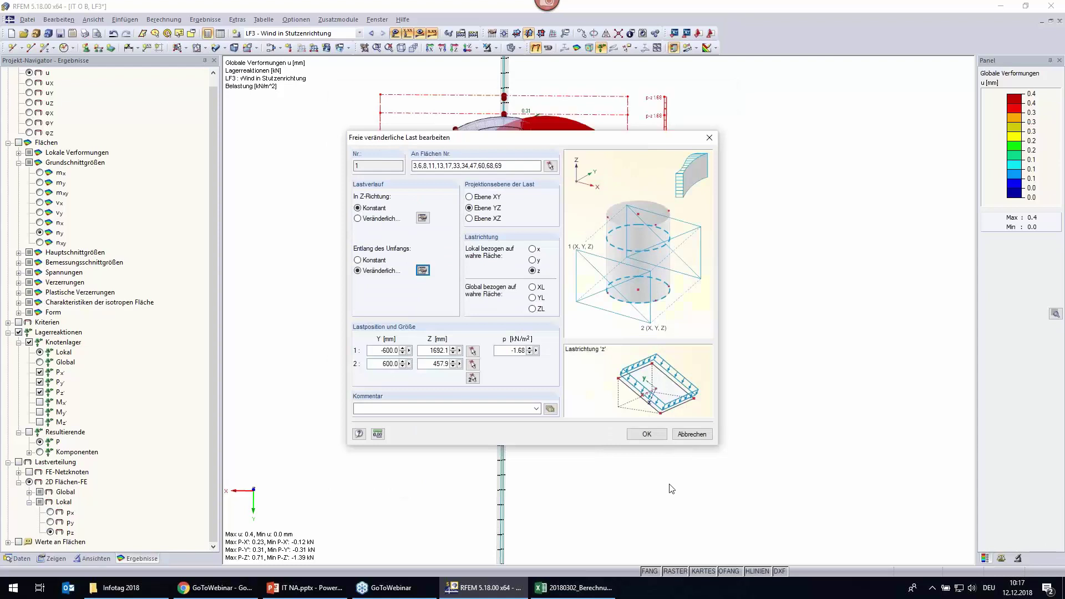
{"action": "left_click", "coordinate": [652, 436]}
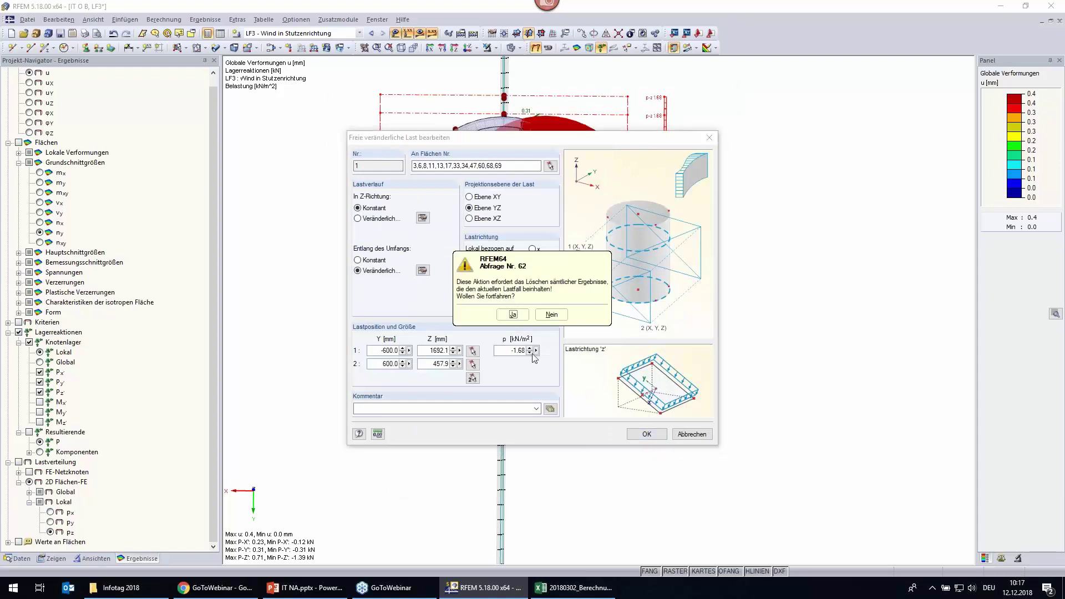
{"action": "left_click", "coordinate": [522, 317]}
{"action": "left_click", "coordinate": [420, 33]}
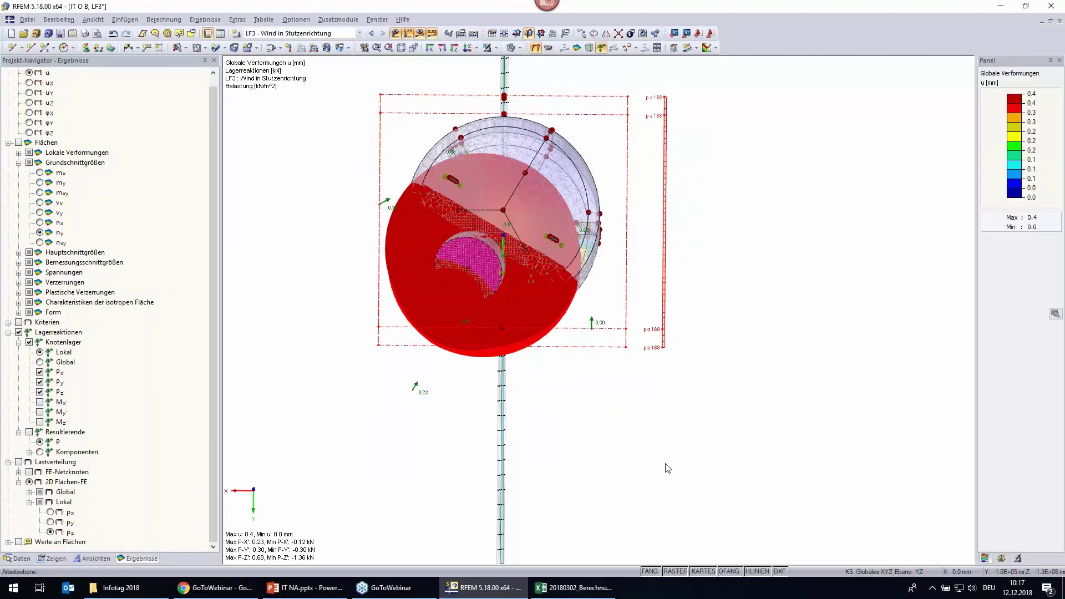
Show LF3 n-y membrane forces on the shell and legs, spanning -116.12 to 92.69 kN/m.
{"action": "middle_click_drag", "start_coordinate": [671, 430], "coordinate": [490, 456], "text": "ctrl"}
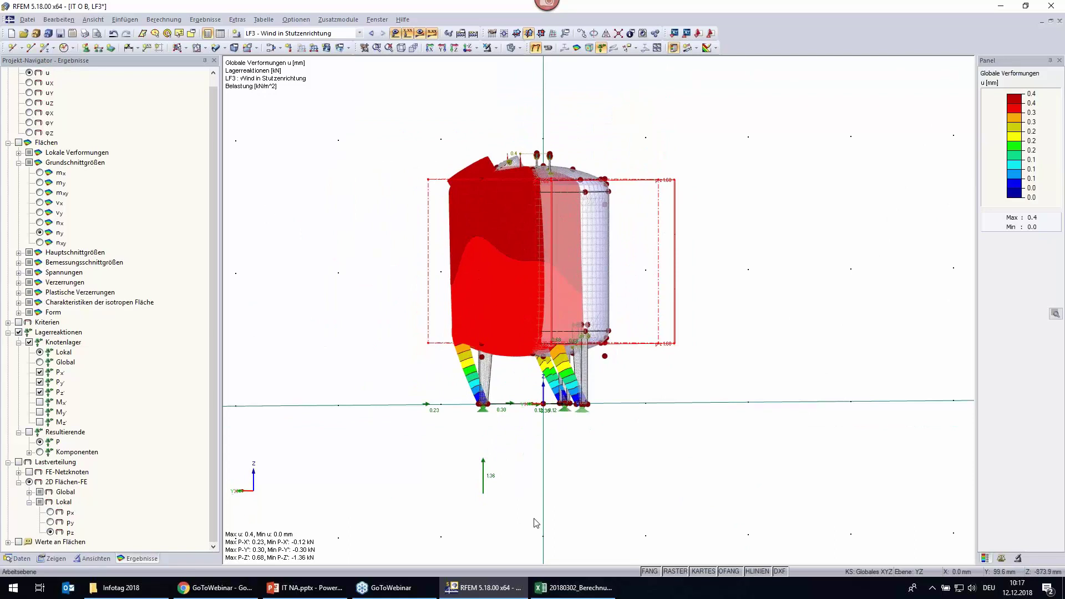
{"action": "middle_click_drag", "start_coordinate": [305, 219], "coordinate": [344, 255], "text": "ctrl"}
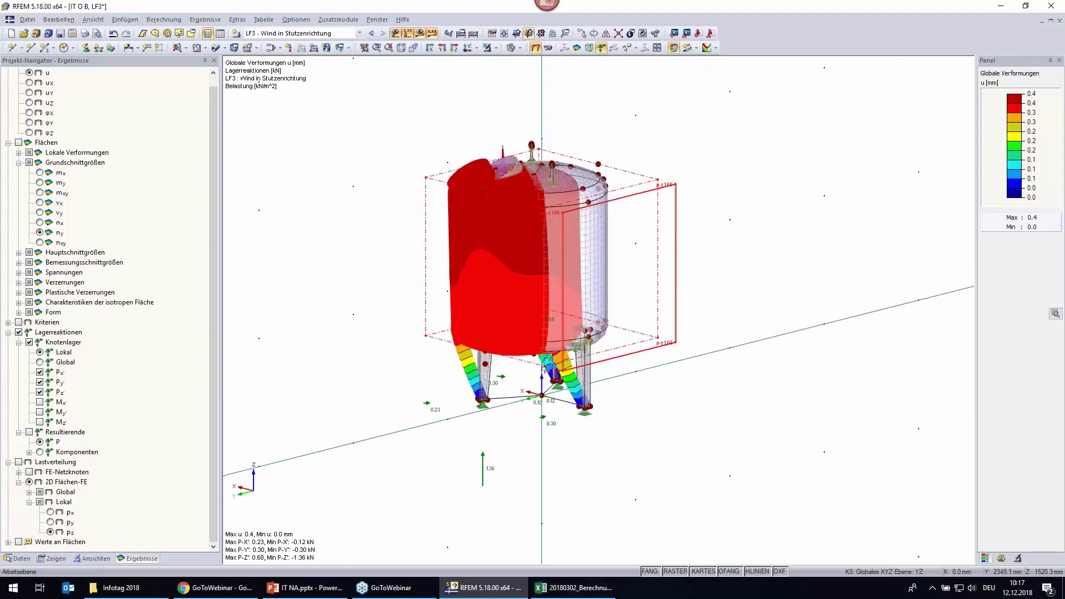
{"action": "left_click", "coordinate": [40, 222]}
{"action": "left_click", "coordinate": [40, 232]}
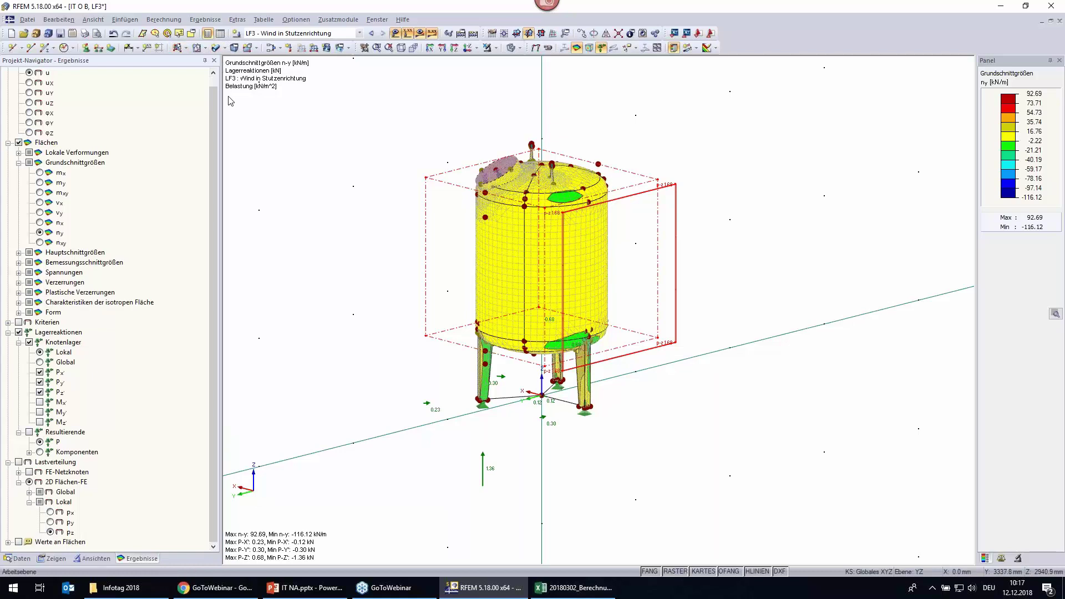
{"action": "left_click", "coordinate": [271, 48]}
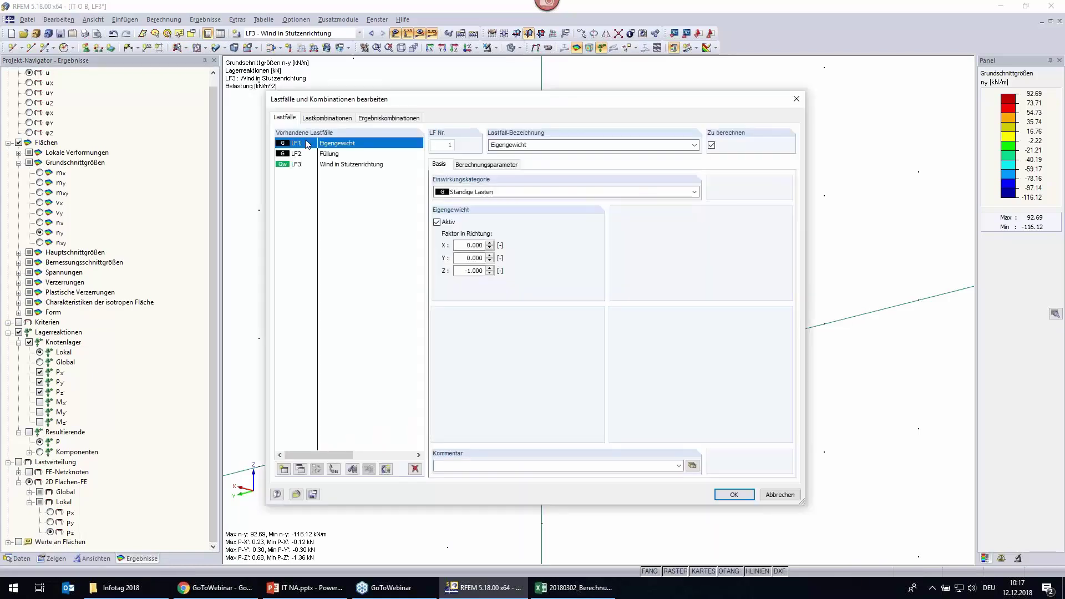
Add combination LK1 'Linear' with LF1, LF2, LF3, calculated by first-order (I. Order) analysis.
{"action": "left_click", "coordinate": [327, 118]}
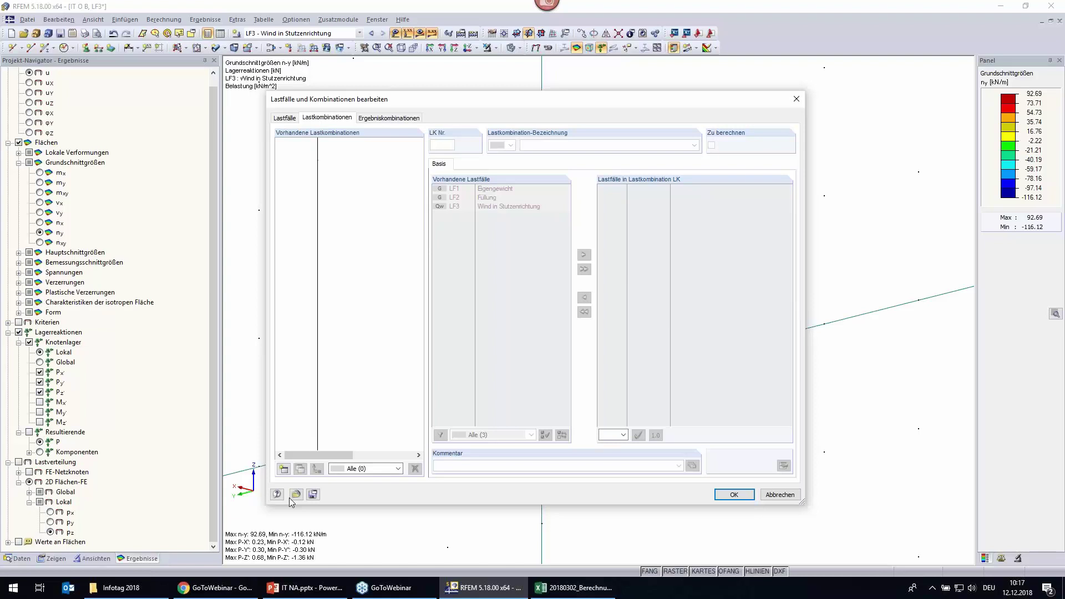
{"action": "left_click", "coordinate": [283, 468]}
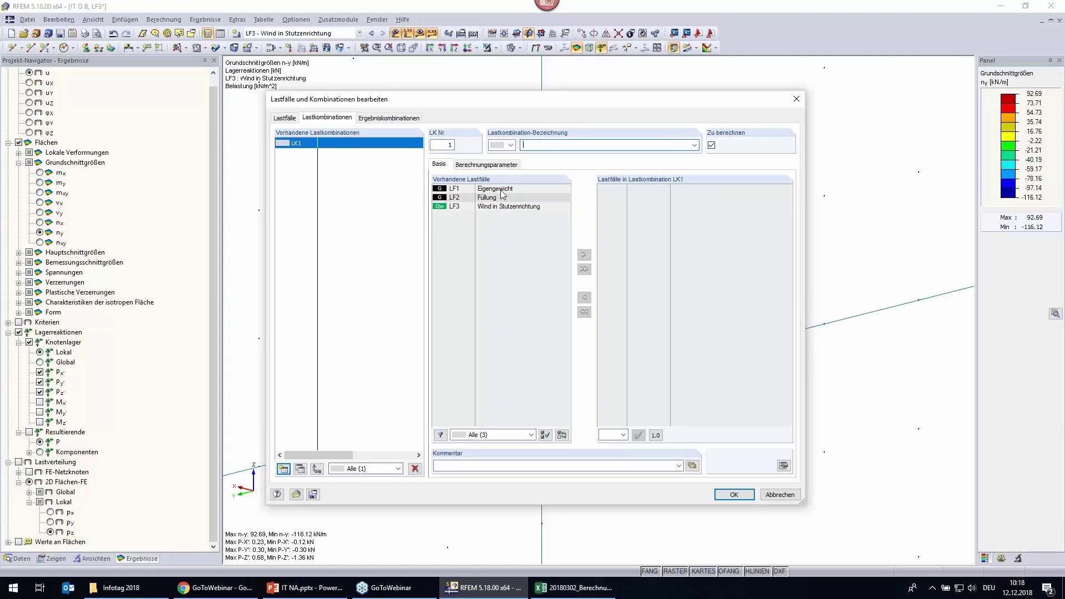
{"action": "double_click", "coordinate": [492, 189]}
{"action": "double_click", "coordinate": [492, 207]}
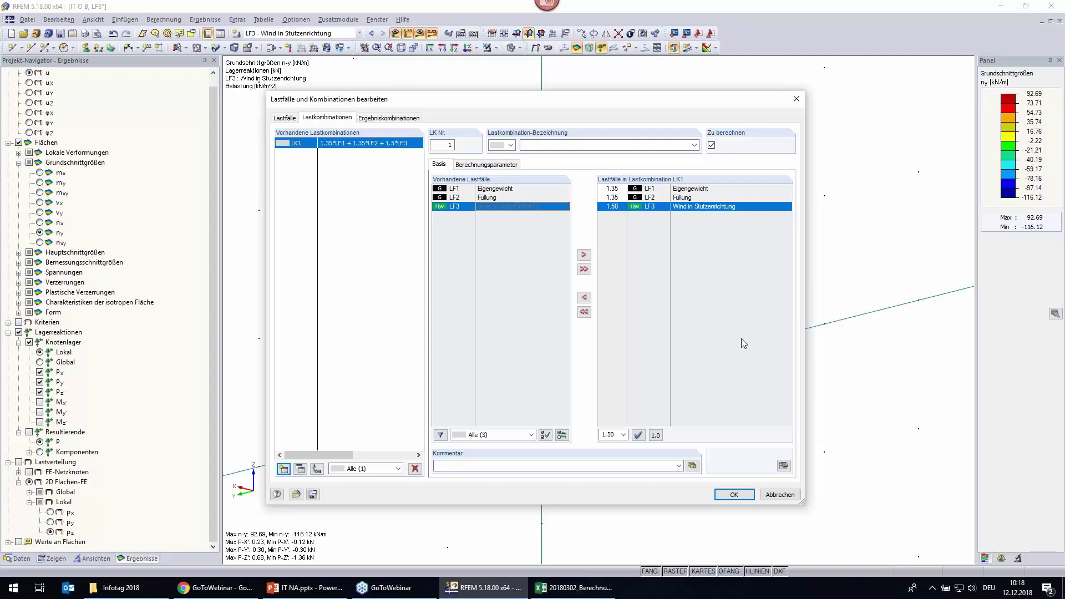
{"action": "left_click", "coordinate": [535, 145]}
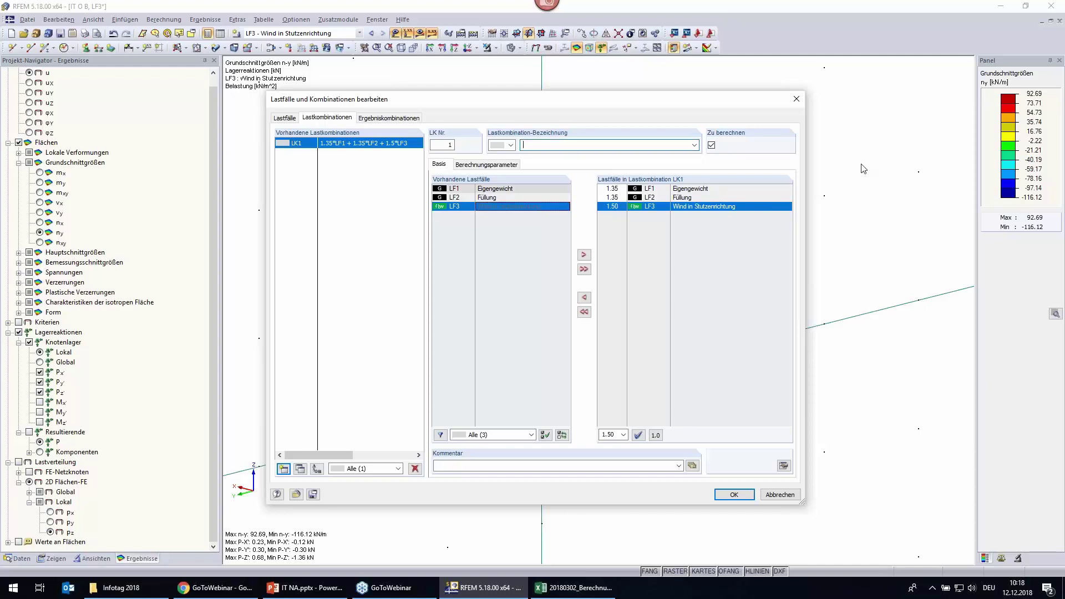
{"action": "type", "text": "Linear"}
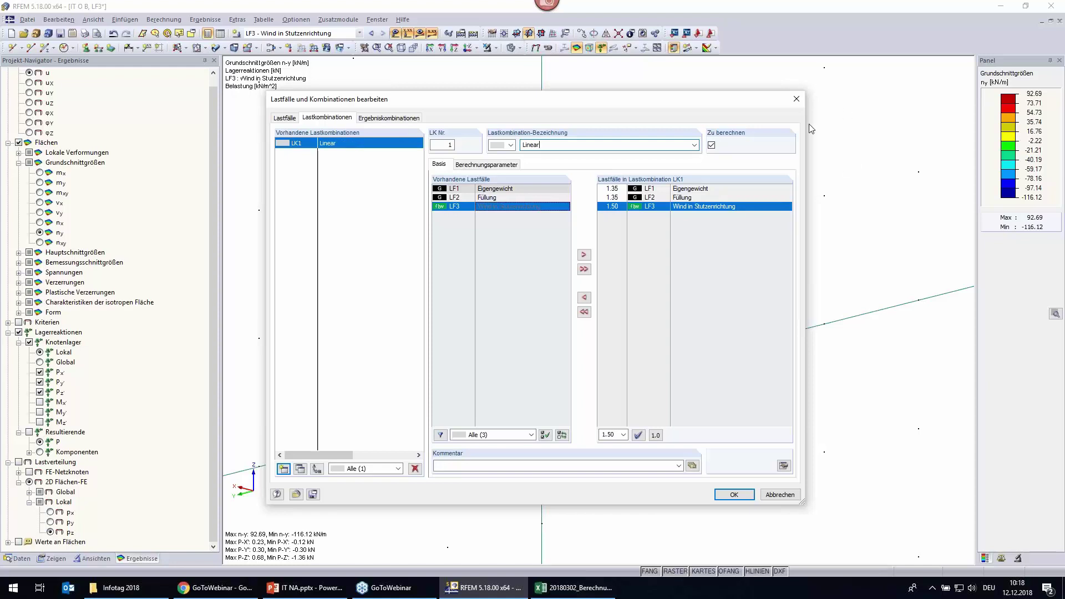
{"action": "left_click", "coordinate": [499, 164]}
{"action": "left_click", "coordinate": [450, 192]}
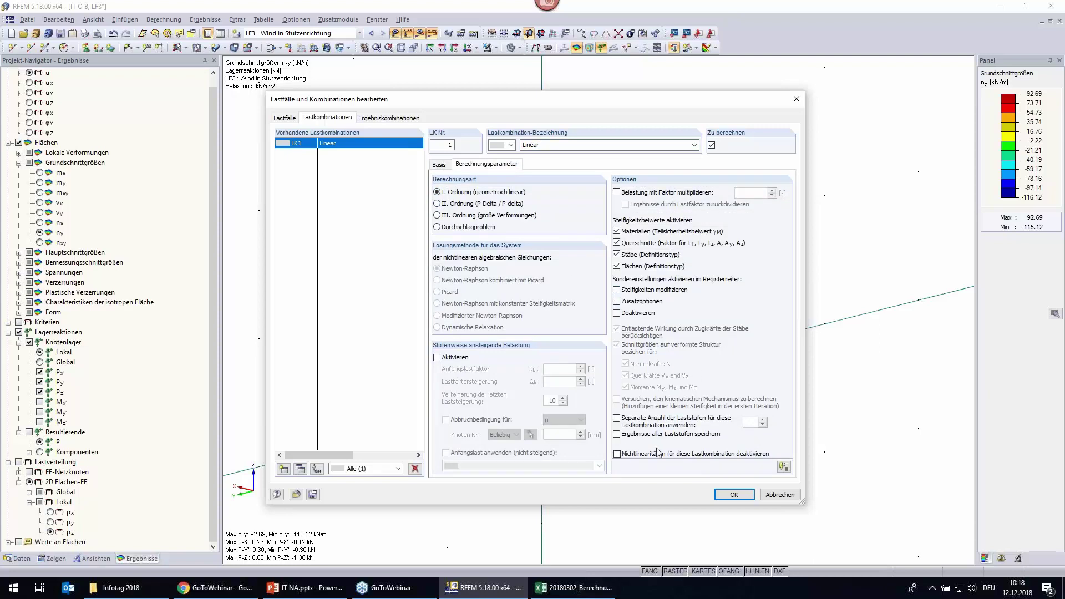
{"action": "left_click", "coordinate": [732, 495]}
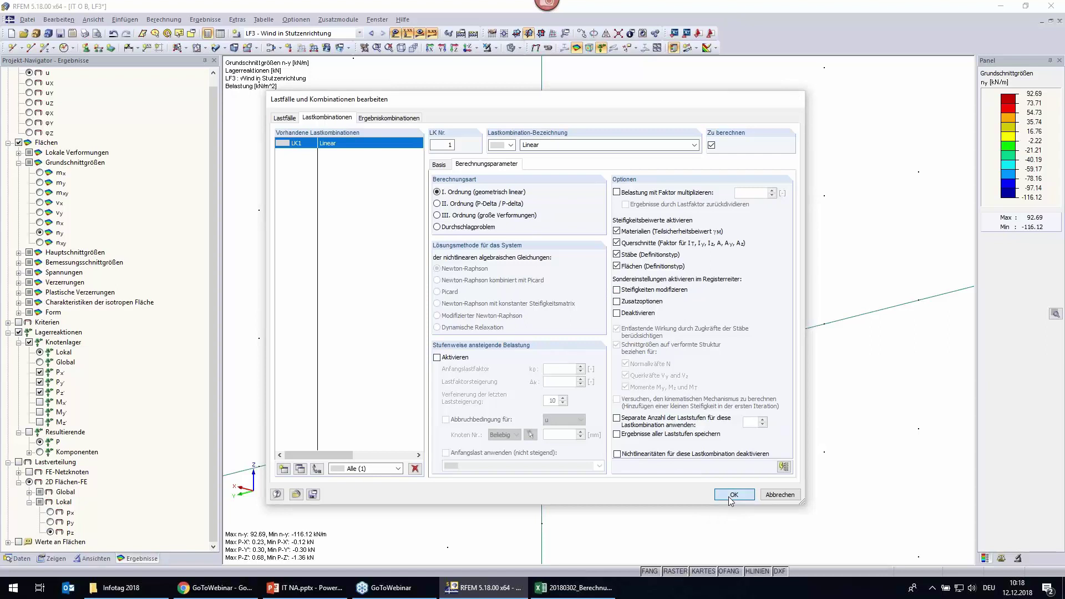
Calculate LK1, hide the load graphics, and expand the stress results in the navigator.
{"action": "left_click", "coordinate": [420, 34]}
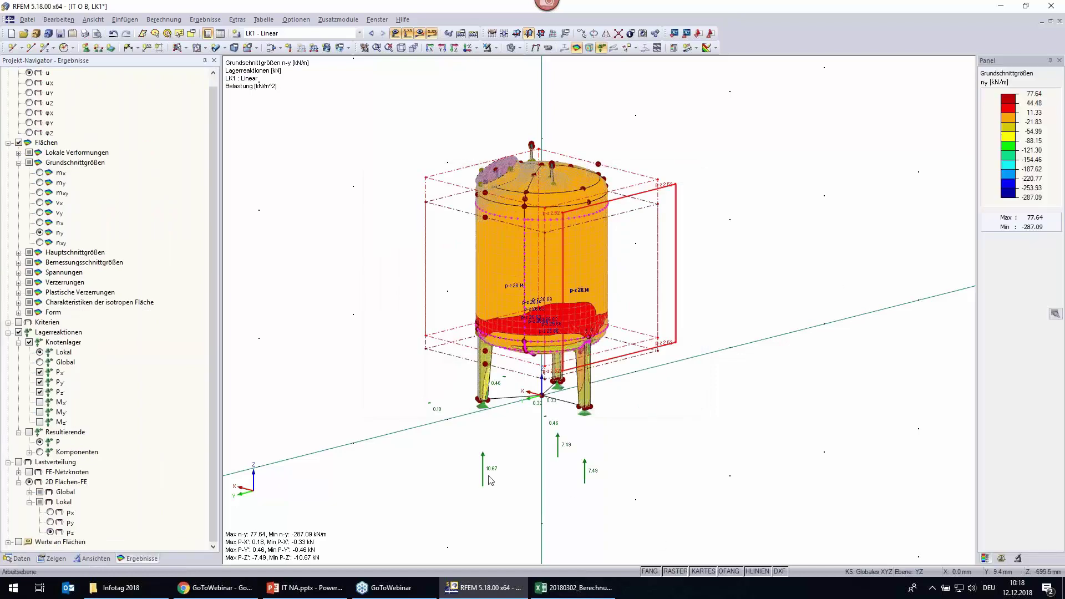
{"action": "left_click", "coordinate": [408, 33]}
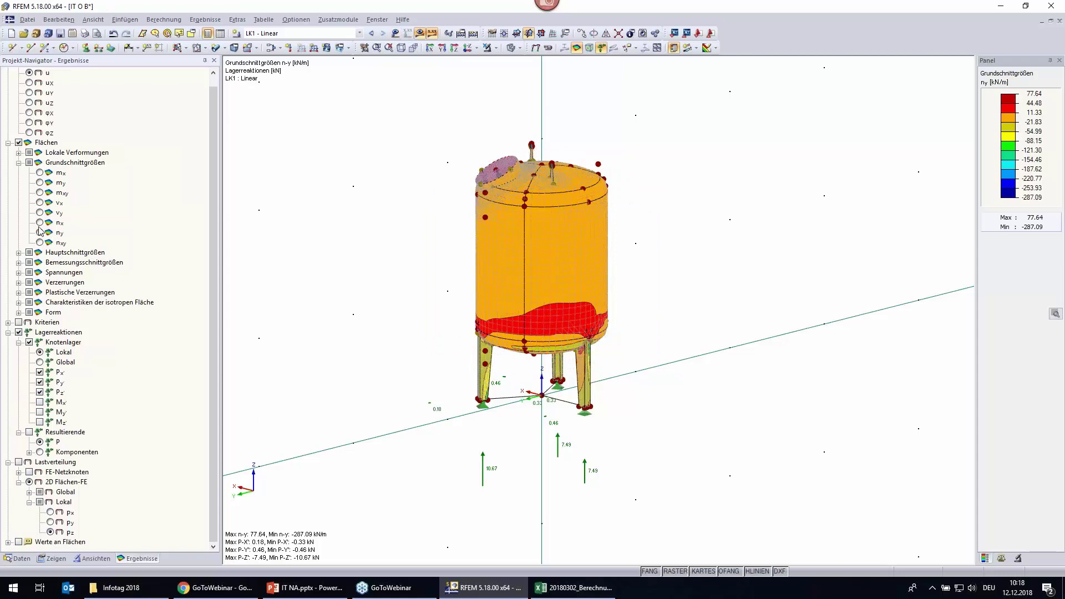
{"action": "left_click", "coordinate": [18, 272]}
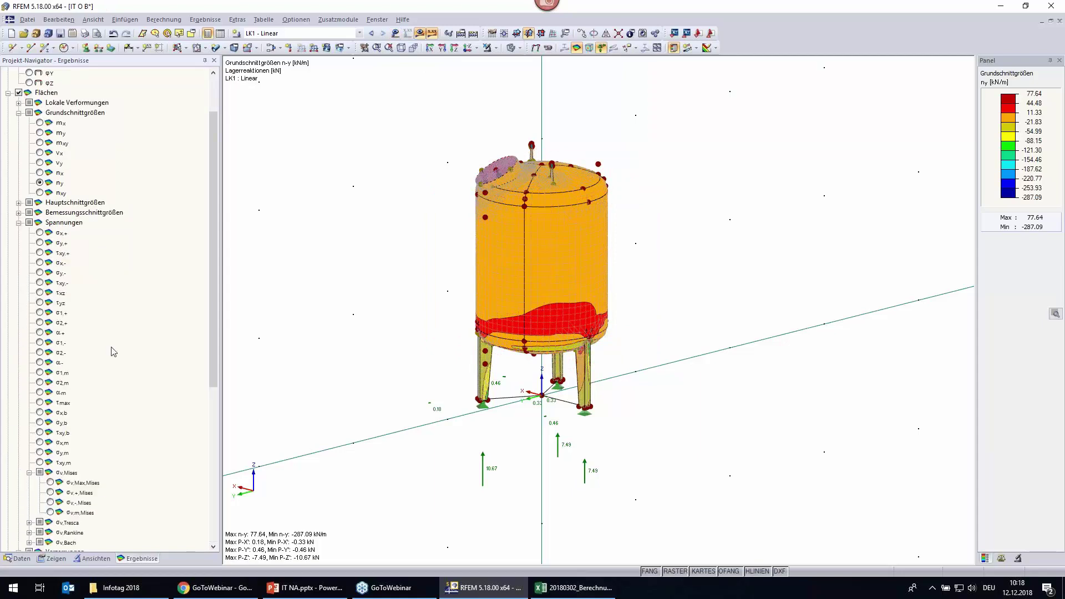
{"action": "scroll", "coordinate": [111, 350], "scroll_direction": "down", "scroll_amount": 1}
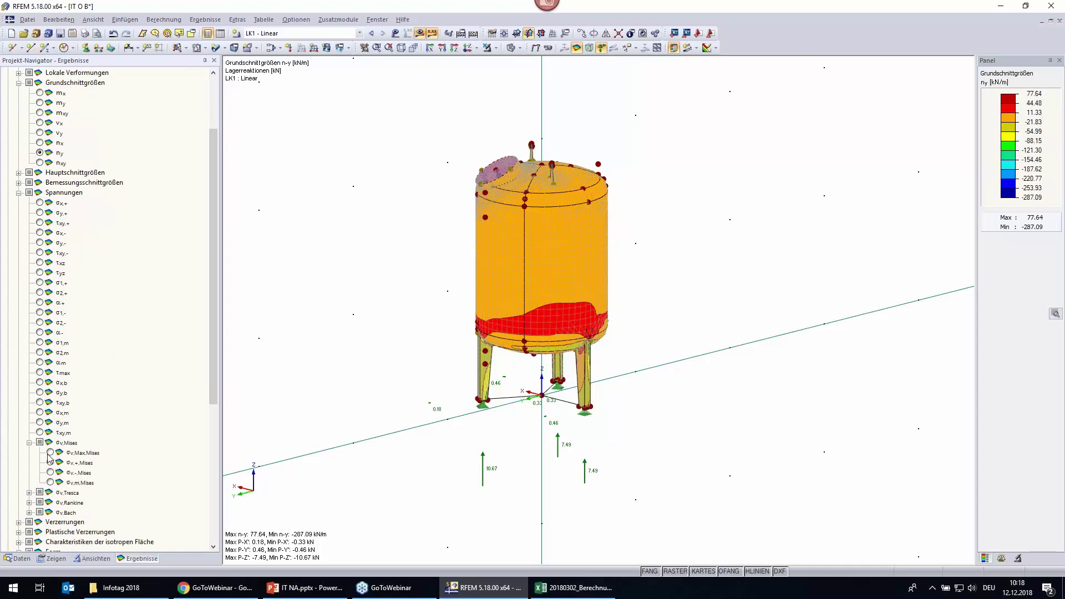
Show LK1's σv,Max,Mises stress at the leg junction with support reactions hidden.
{"action": "left_click", "coordinate": [50, 452]}
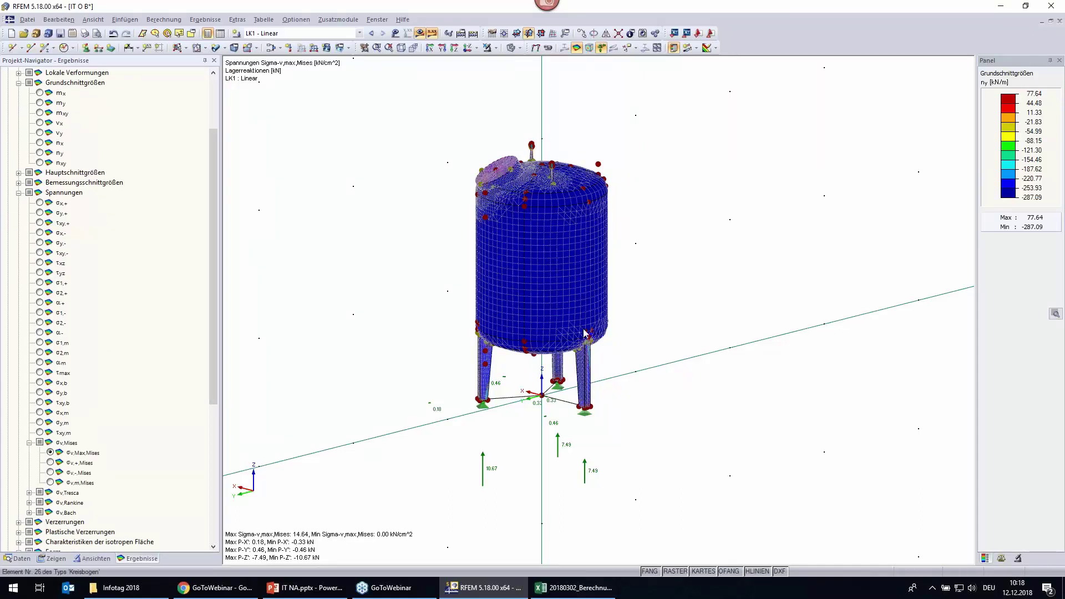
{"action": "scroll", "coordinate": [611, 354], "scroll_direction": "up", "scroll_amount": 1}
{"action": "scroll", "coordinate": [499, 359], "scroll_direction": "up", "scroll_amount": 2}
{"action": "scroll", "coordinate": [490, 310], "scroll_direction": "up", "scroll_amount": 1}
{"action": "scroll", "coordinate": [444, 327], "scroll_direction": "up", "scroll_amount": 1}
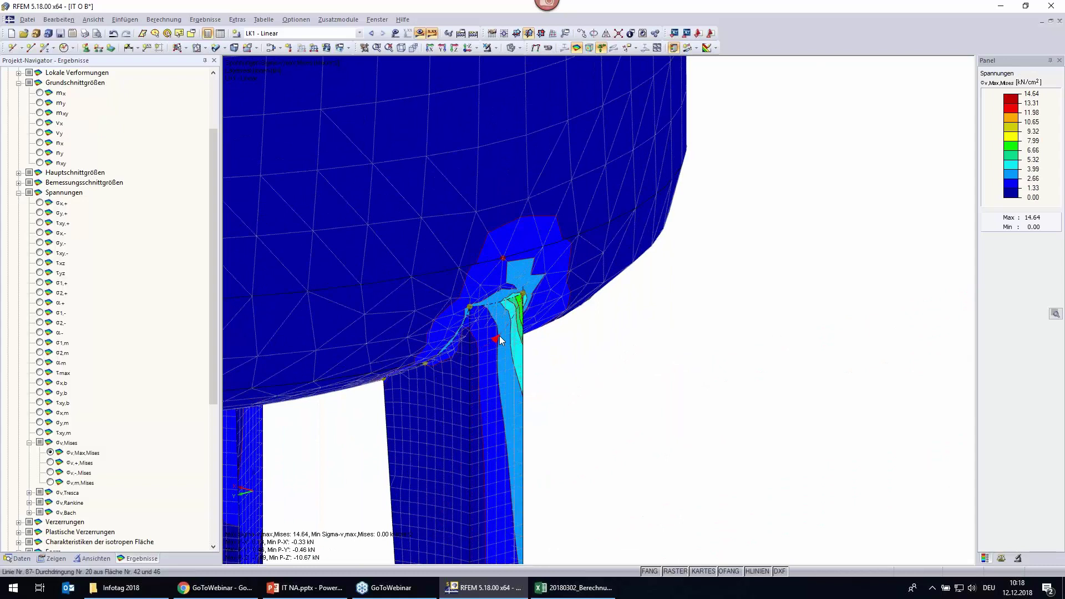
{"action": "scroll", "coordinate": [507, 336], "scroll_direction": "down", "scroll_amount": 5}
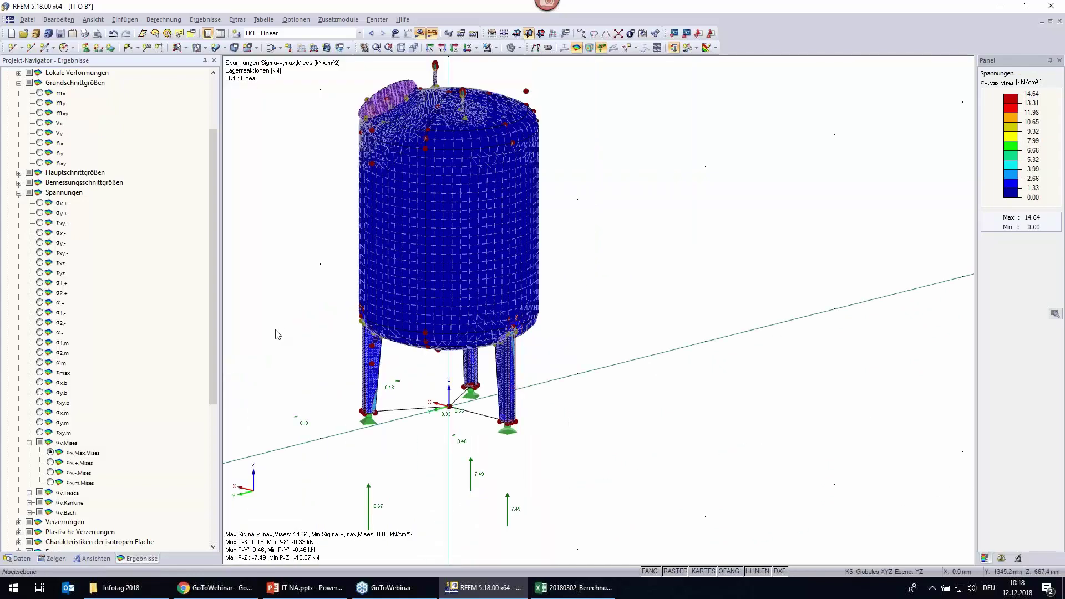
{"action": "mouse_move", "coordinate": [280, 330]}
{"action": "middle_mouse_down", "text": "ctrl"}
{"action": "mouse_move", "coordinate": [710, 318]}
{"action": "mouse_move", "coordinate": [476, 311]}
{"action": "middle_mouse_up", "text": "ctrl"}
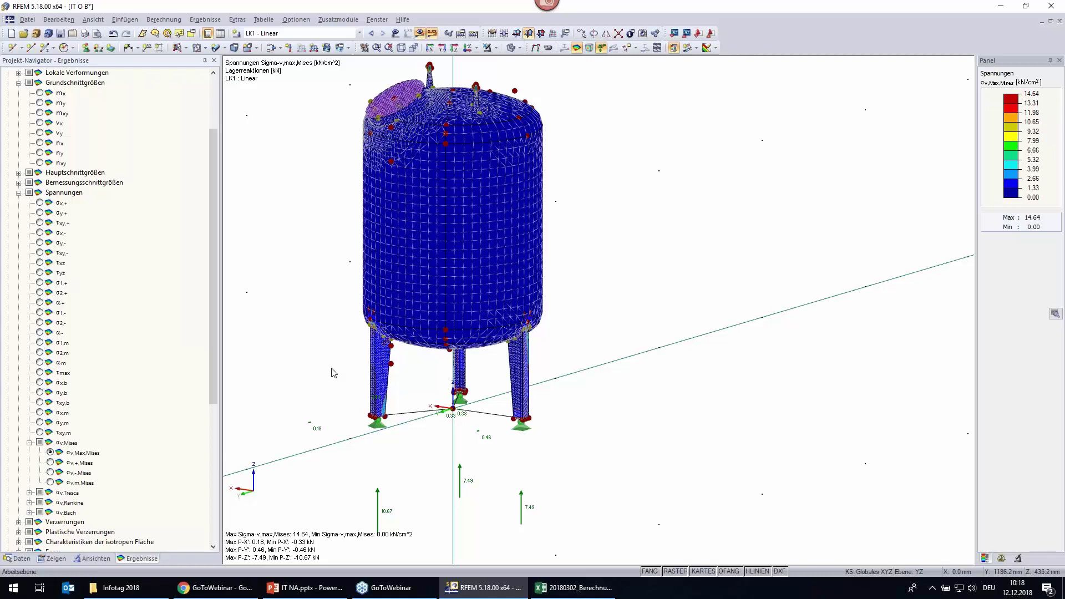
{"action": "scroll", "coordinate": [492, 339], "scroll_direction": "up", "scroll_amount": 1}
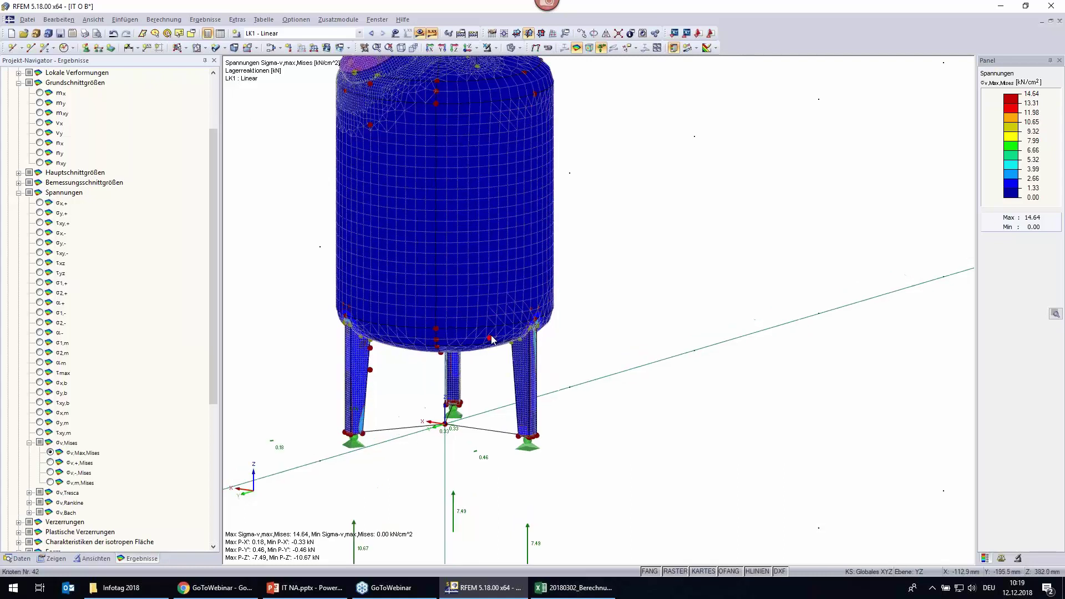
{"action": "left_click", "coordinate": [601, 48]}
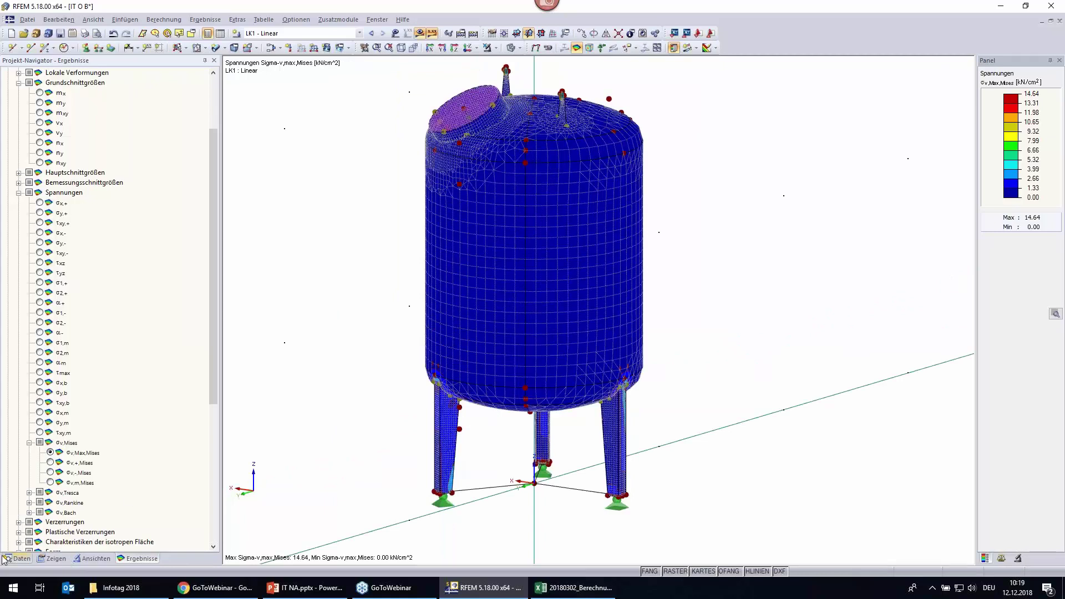
Switch to the Daten tree, collapse the surfaces list, and scroll to Zusatzmodule.
{"action": "left_click", "coordinate": [19, 558]}
{"action": "scroll", "coordinate": [118, 161], "scroll_direction": "down", "scroll_amount": 2}
{"action": "scroll", "coordinate": [25, 139], "scroll_direction": "up", "scroll_amount": 2}
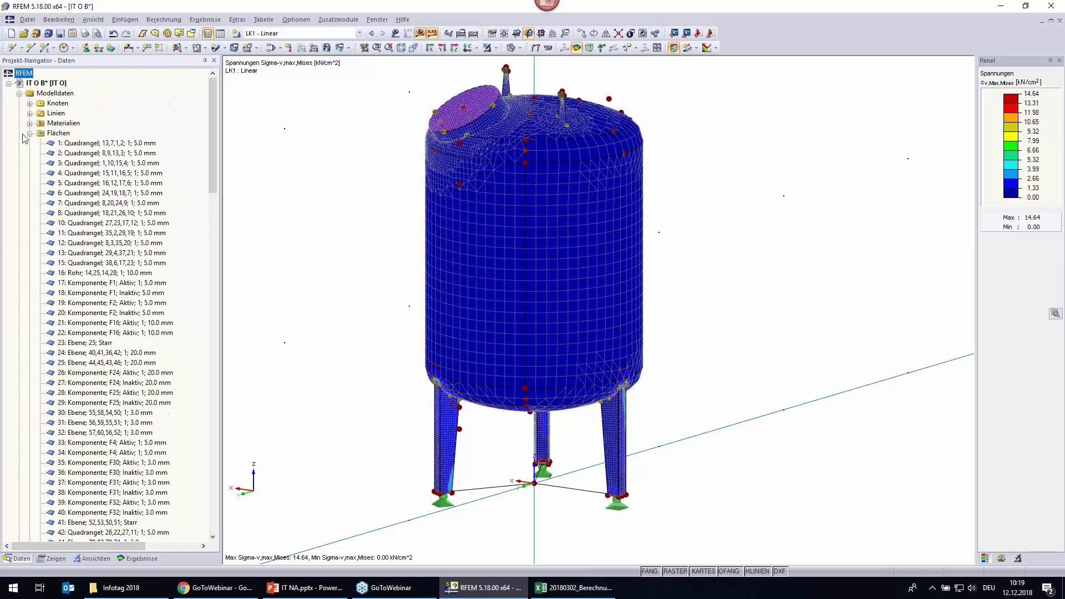
{"action": "left_click", "coordinate": [31, 134]}
{"action": "scroll", "coordinate": [86, 360], "scroll_direction": "down", "scroll_amount": 4}
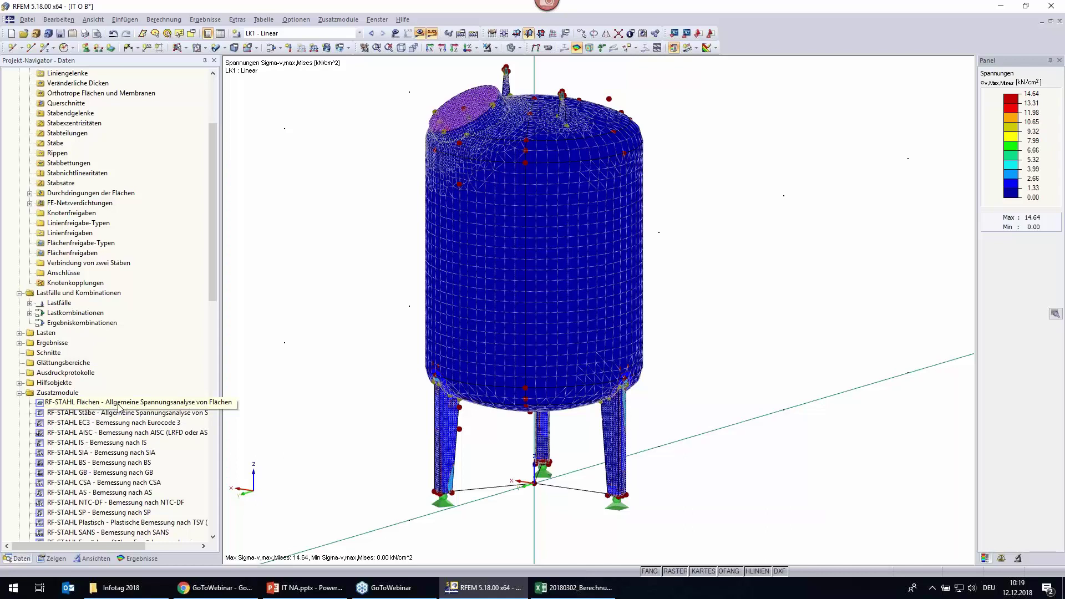
Open RF-STAHL Flächen and add LK1 Linear and LF1 Eigengewicht to the cases to design.
{"action": "double_click", "coordinate": [119, 403]}
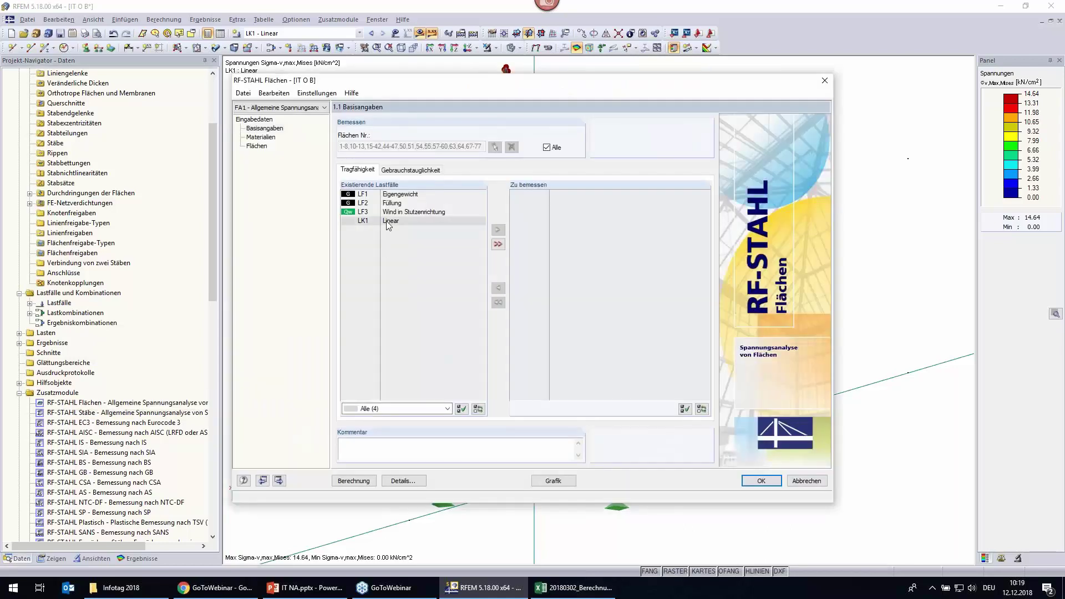
{"action": "double_click", "coordinate": [388, 221]}
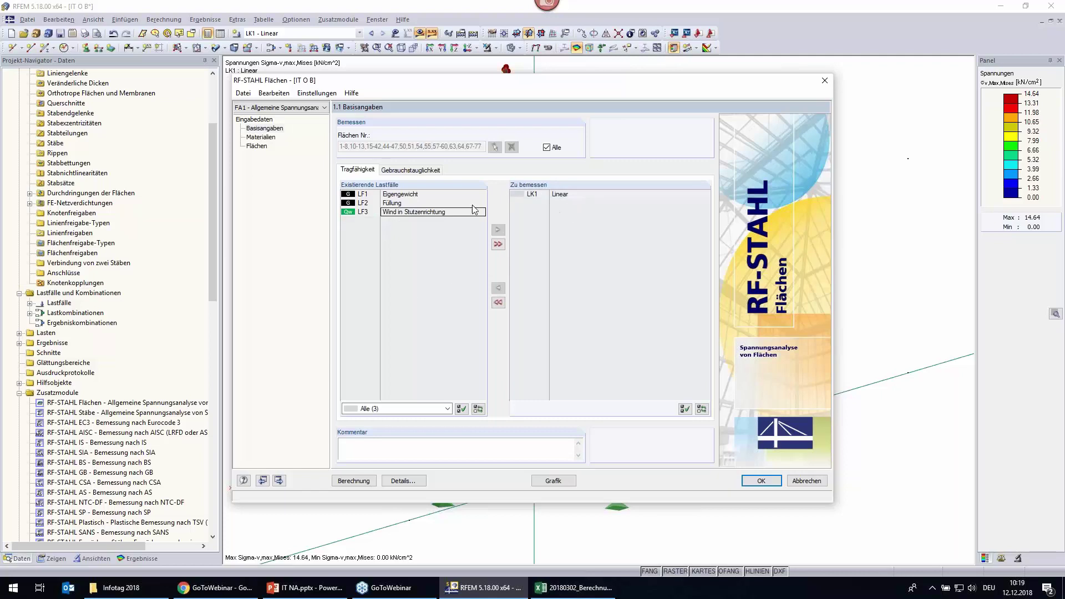
{"action": "double_click", "coordinate": [394, 195]}
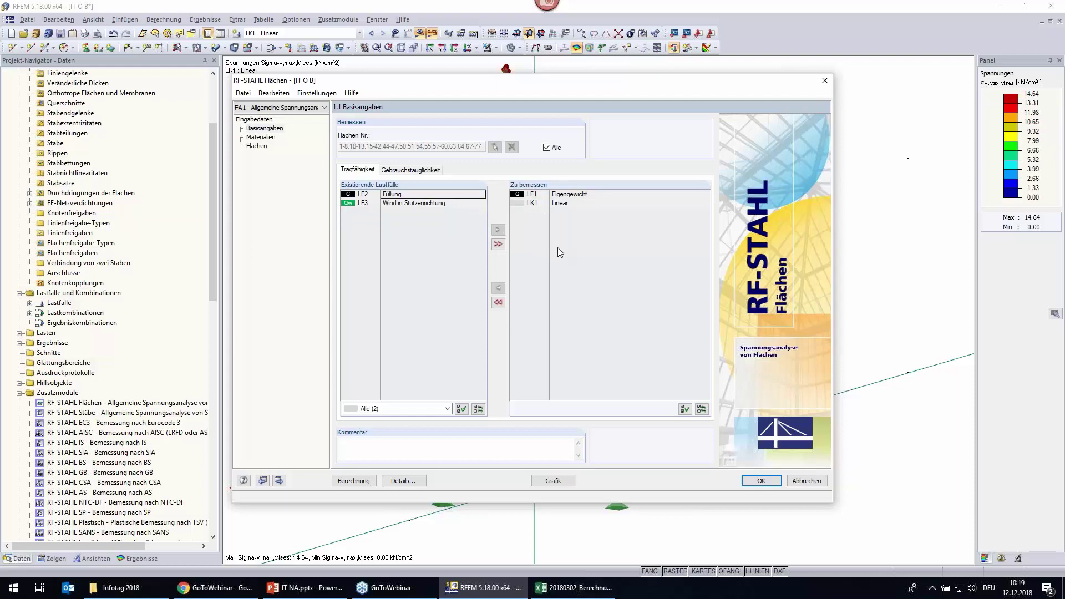
Restrict the check to leg surfaces 35, 37 and 39 picked in the model, then view materials.
{"action": "left_click", "coordinate": [546, 148]}
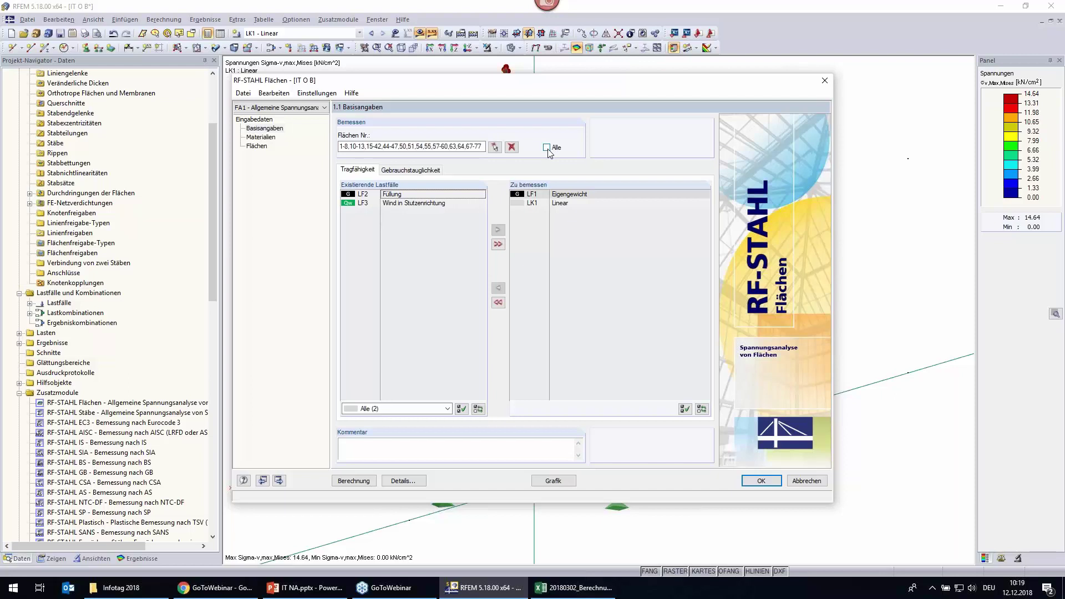
{"action": "left_click", "coordinate": [511, 146]}
{"action": "left_click", "coordinate": [495, 147]}
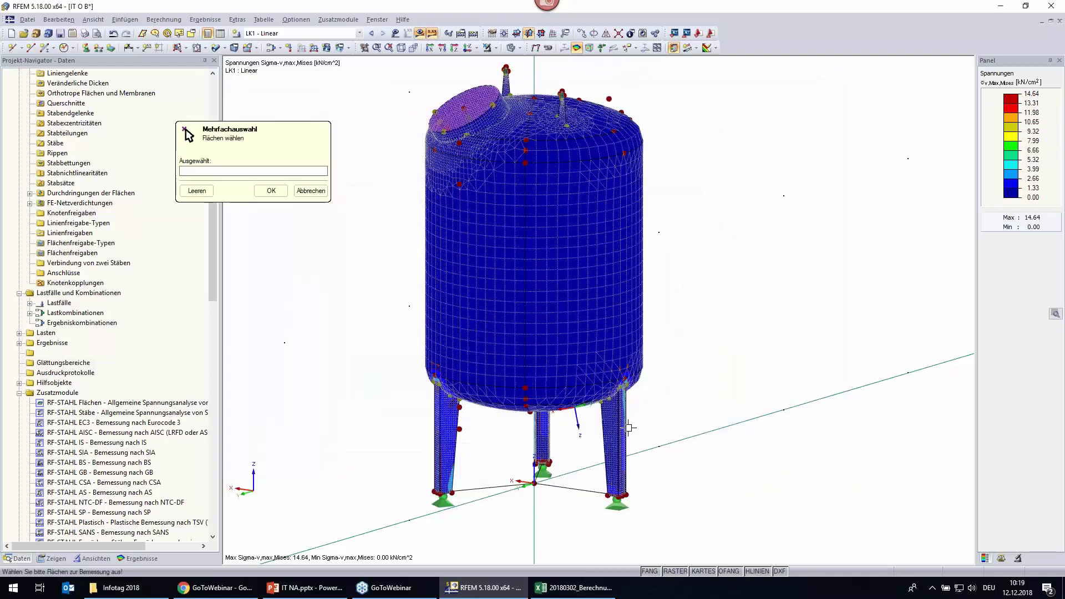
{"action": "scroll", "coordinate": [628, 427], "scroll_direction": "down", "scroll_amount": 3}
{"action": "scroll", "coordinate": [528, 455], "scroll_direction": "up", "scroll_amount": 2}
{"action": "scroll", "coordinate": [645, 427], "scroll_direction": "up", "scroll_amount": 2}
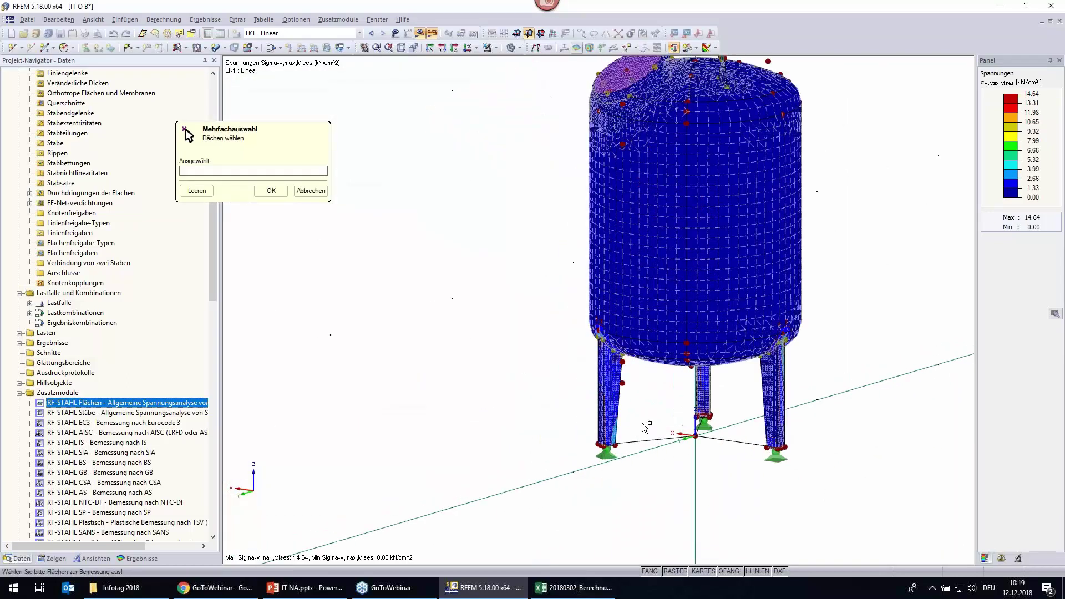
{"action": "left_click_drag", "start_coordinate": [643, 427], "coordinate": [560, 371]}
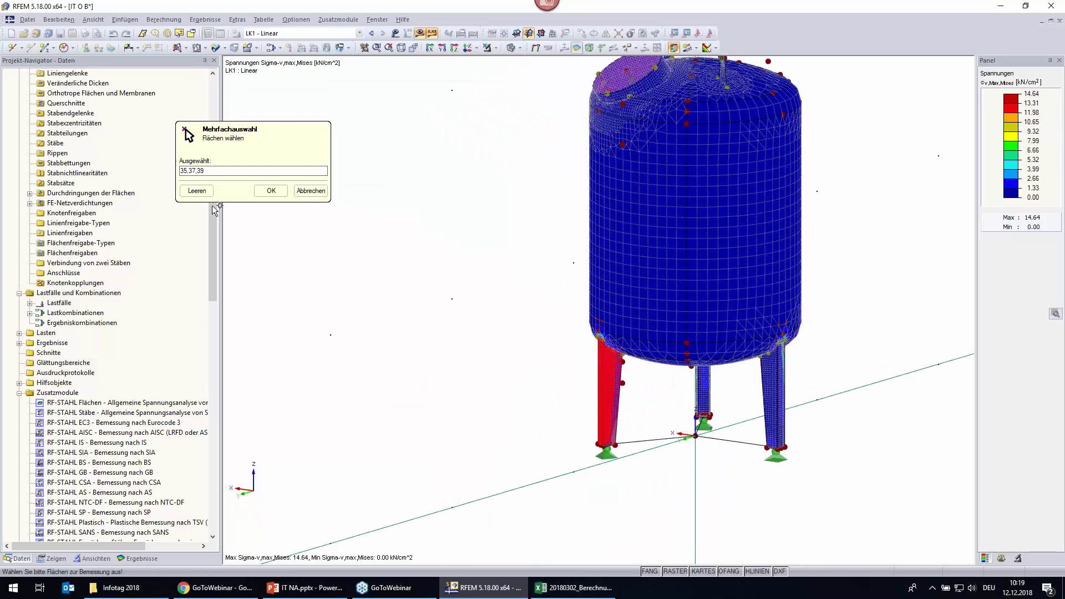
{"action": "left_click", "coordinate": [272, 190]}
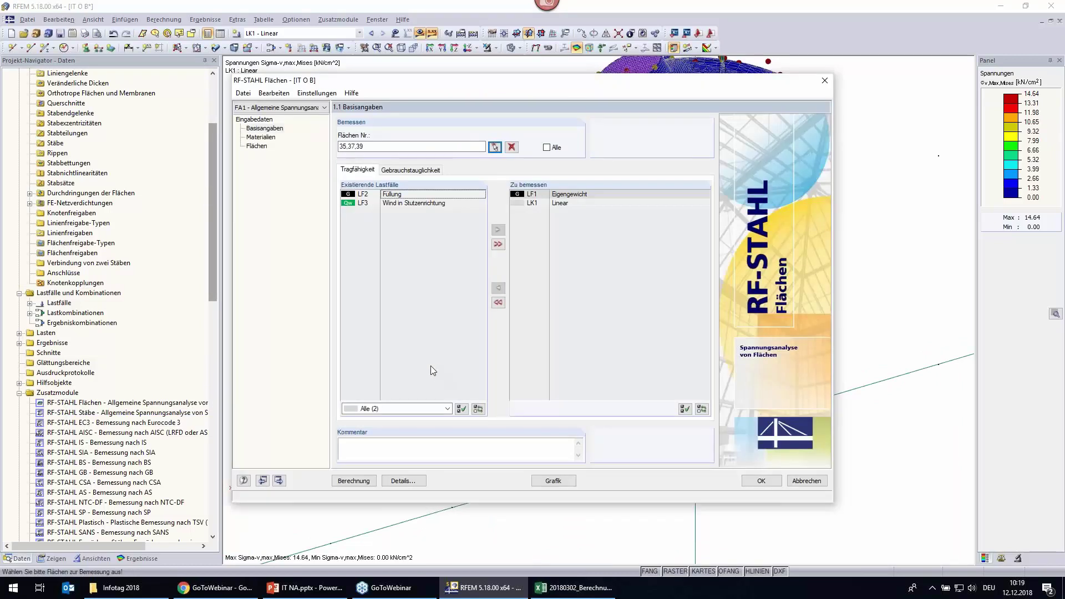
{"action": "left_click", "coordinate": [262, 138]}
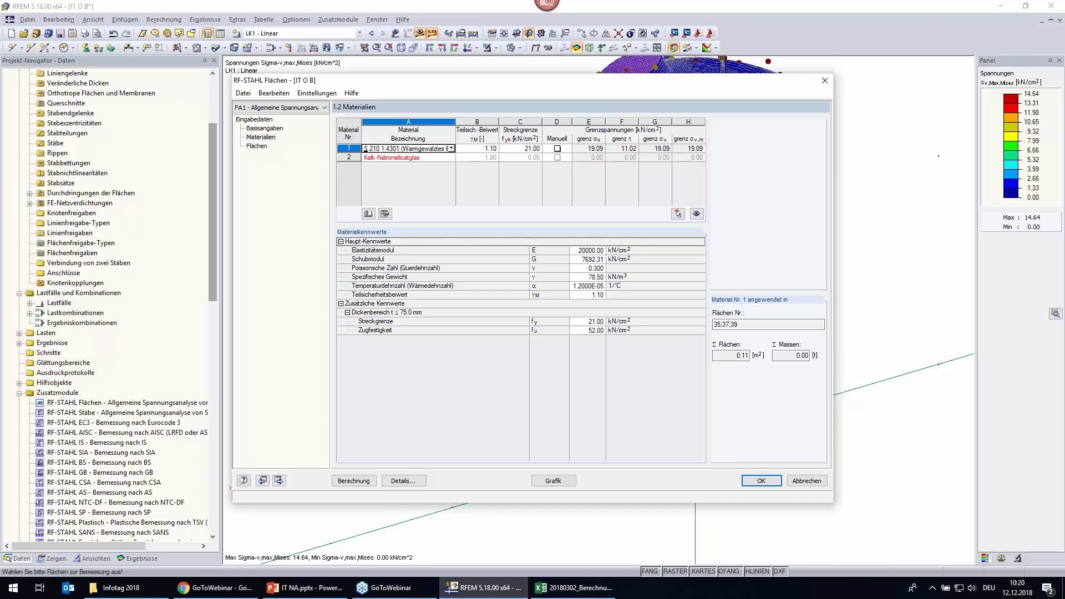
Show the surfaces table and confirm the Details options with 2.6 Spannungsschwingbreiten enabled.
{"action": "left_click", "coordinate": [558, 150]}
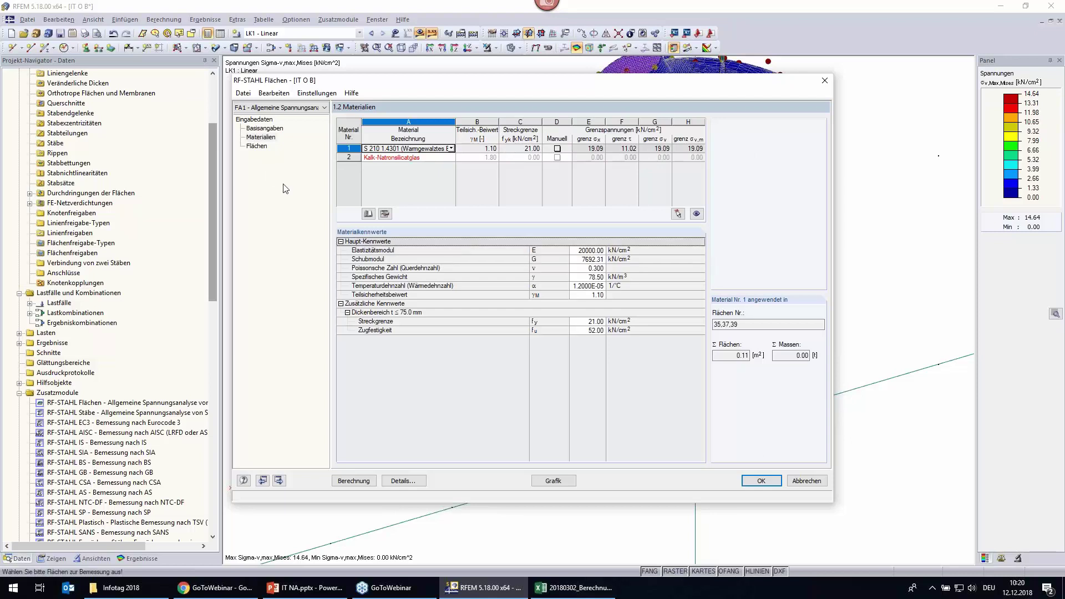
{"action": "left_click", "coordinate": [258, 146]}
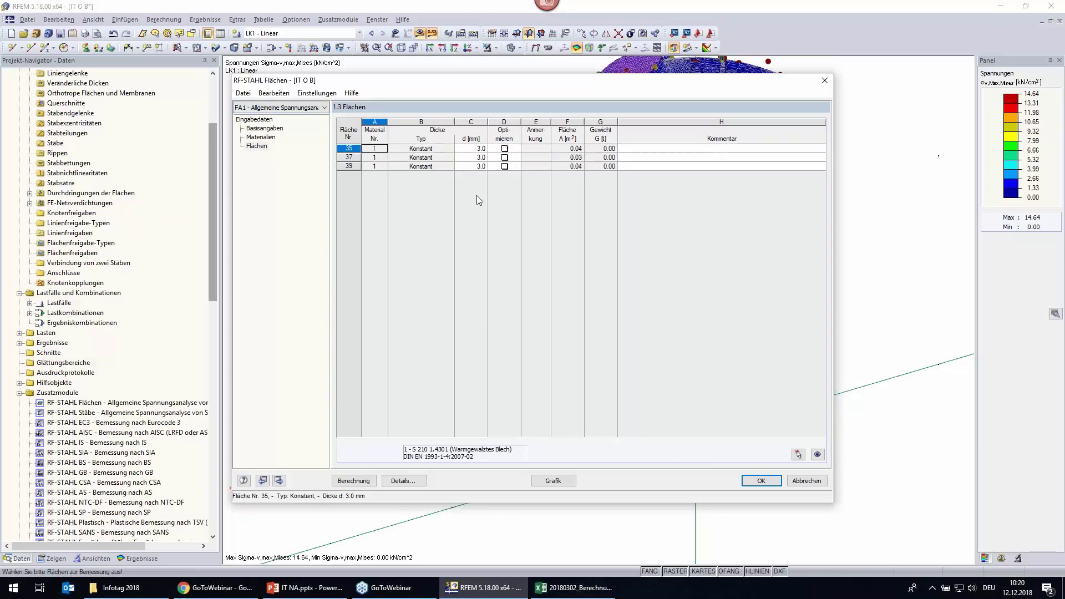
{"action": "left_click", "coordinate": [417, 485]}
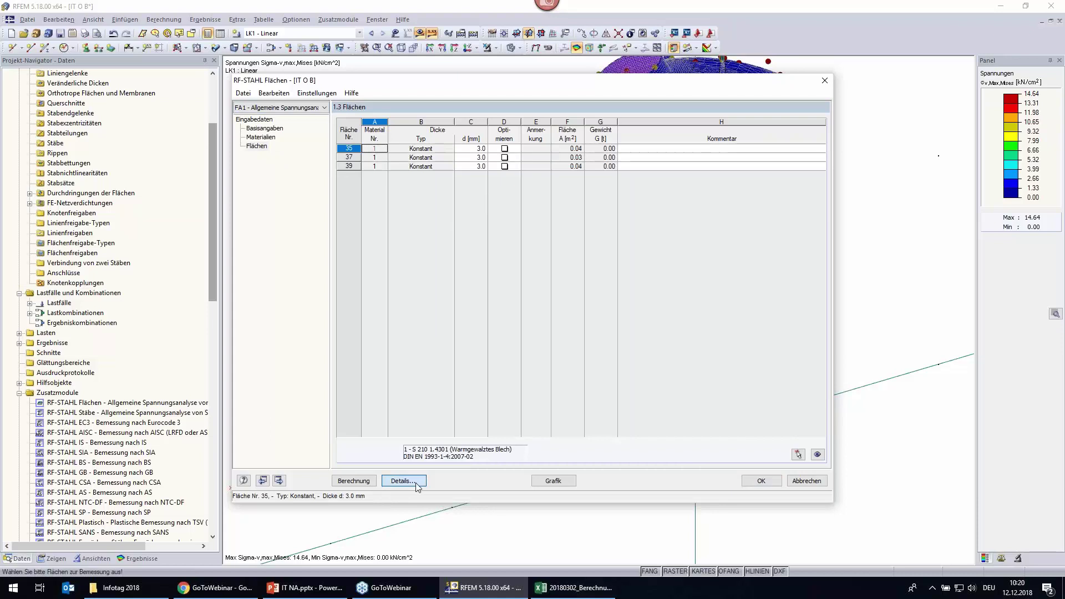
{"action": "left_click", "coordinate": [460, 144]}
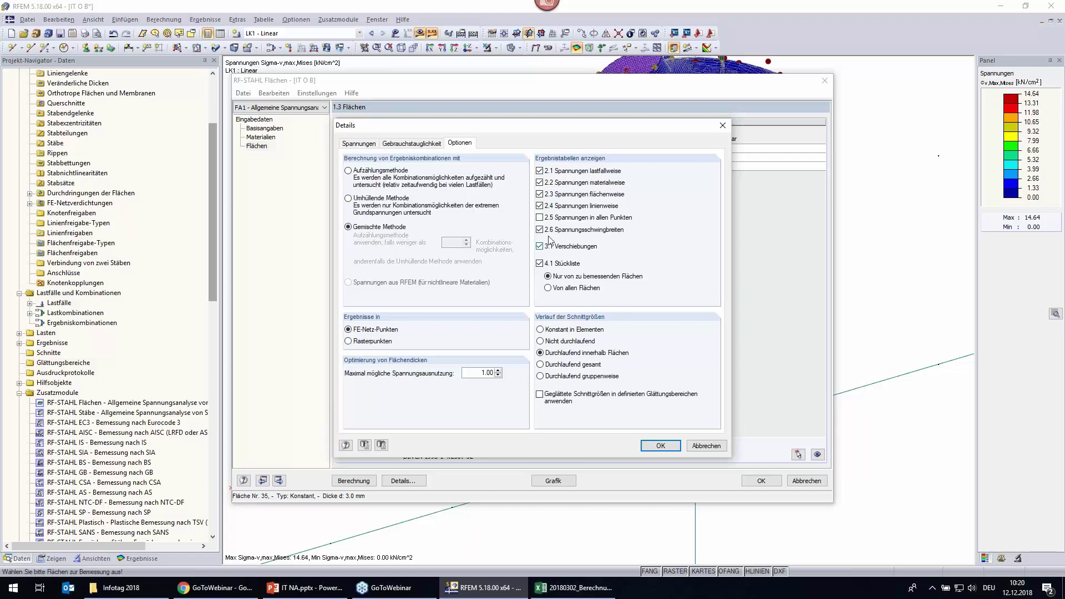
{"action": "left_click", "coordinate": [646, 450]}
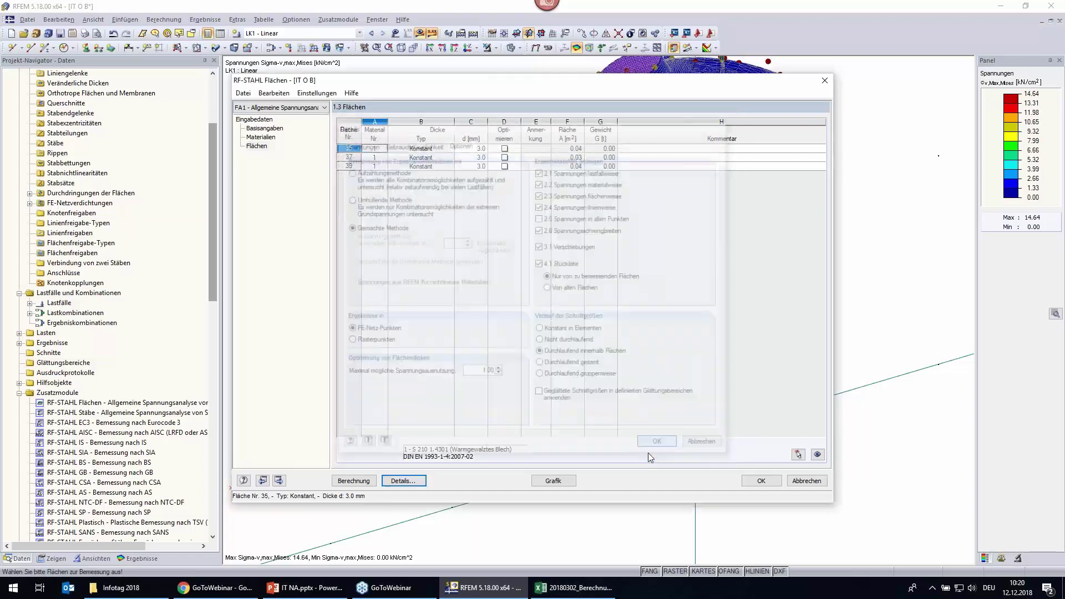
Run the RF-STAHL Flächen stress design: stress range peaks at 5.12 kN/cm², utilization 0.87.
{"action": "left_click", "coordinate": [353, 481]}
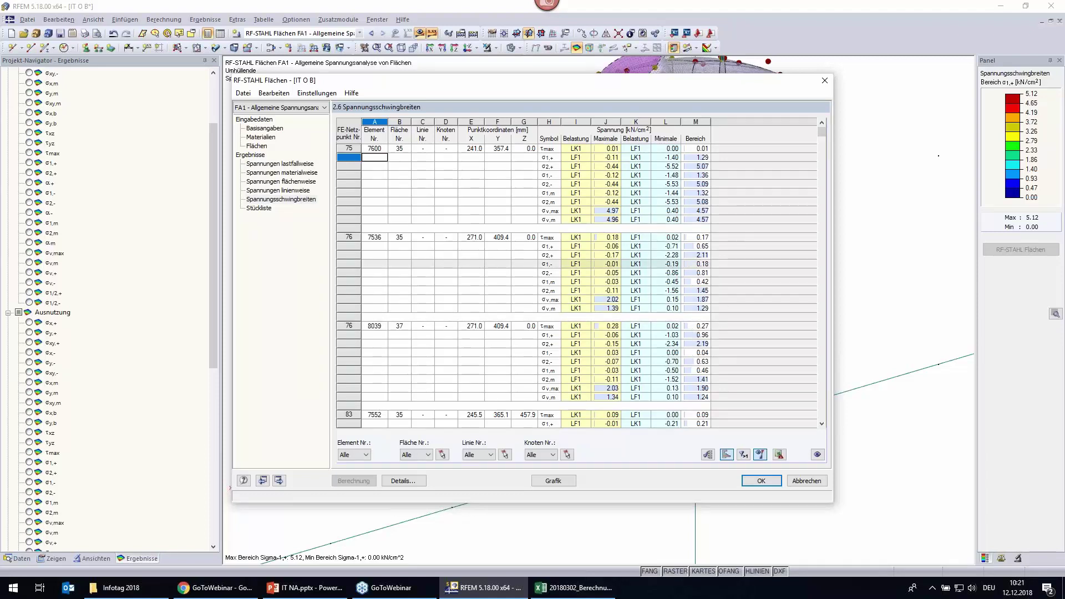
Show the RF-STAHL Flächen results on the model, viewing the tank from the front.
{"action": "left_click", "coordinate": [543, 482]}
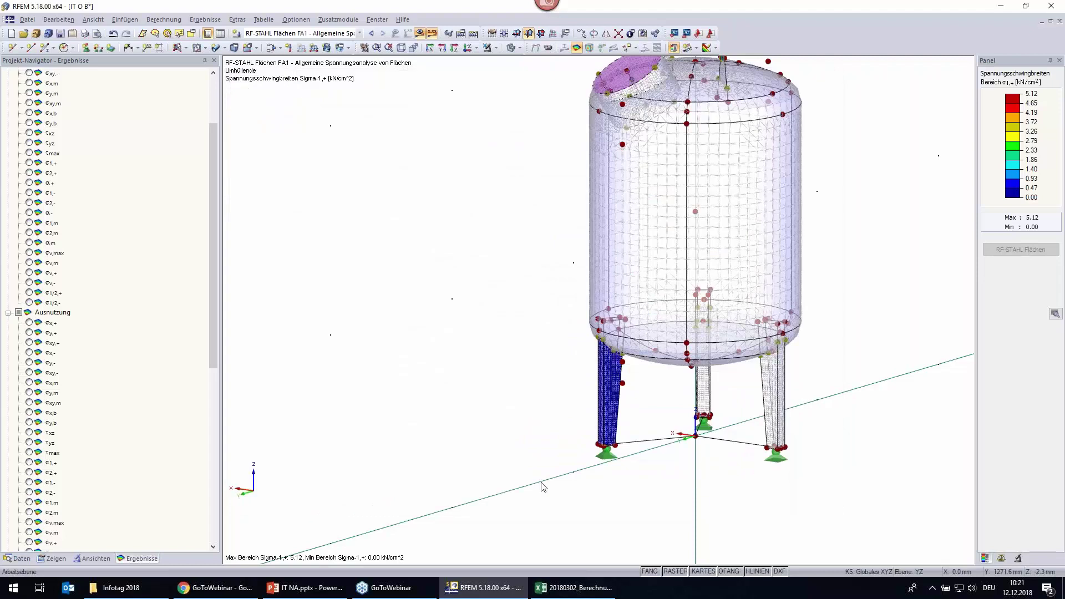
{"action": "scroll", "coordinate": [487, 328], "scroll_direction": "up", "scroll_amount": 3}
{"action": "mouse_move", "coordinate": [309, 290]}
{"action": "middle_mouse_down", "text": "ctrl"}
{"action": "mouse_move", "coordinate": [514, 305]}
{"action": "mouse_move", "coordinate": [841, 285]}
{"action": "mouse_move", "coordinate": [722, 325]}
{"action": "middle_mouse_up", "text": "ctrl"}
{"action": "scroll", "coordinate": [87, 252], "scroll_direction": "up", "scroll_amount": 3}
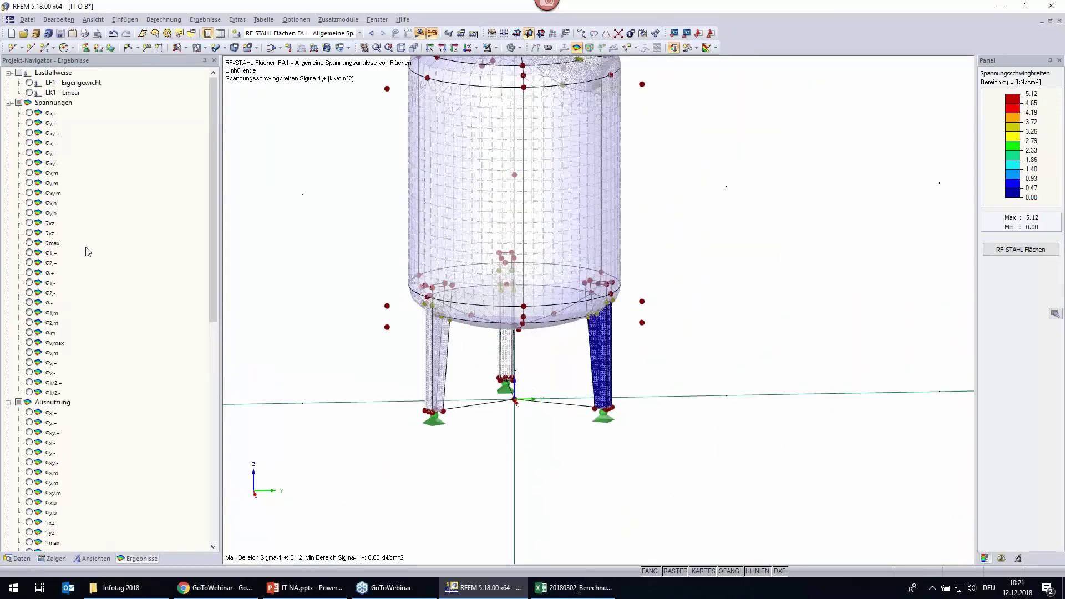
{"action": "left_click", "coordinate": [9, 402]}
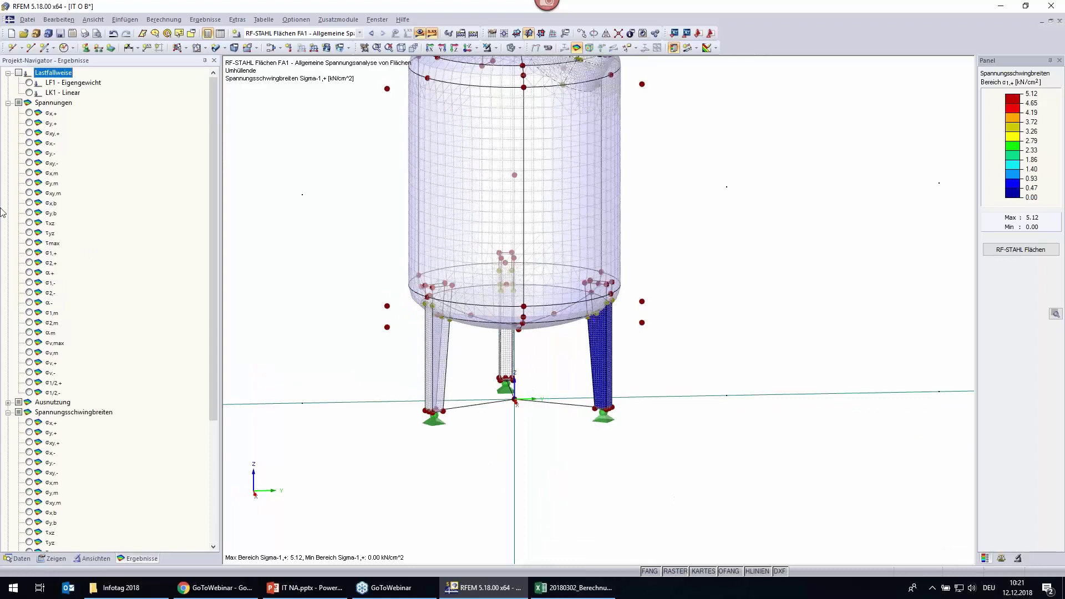
{"action": "left_click", "coordinate": [8, 103]}
{"action": "left_click", "coordinate": [8, 123]}
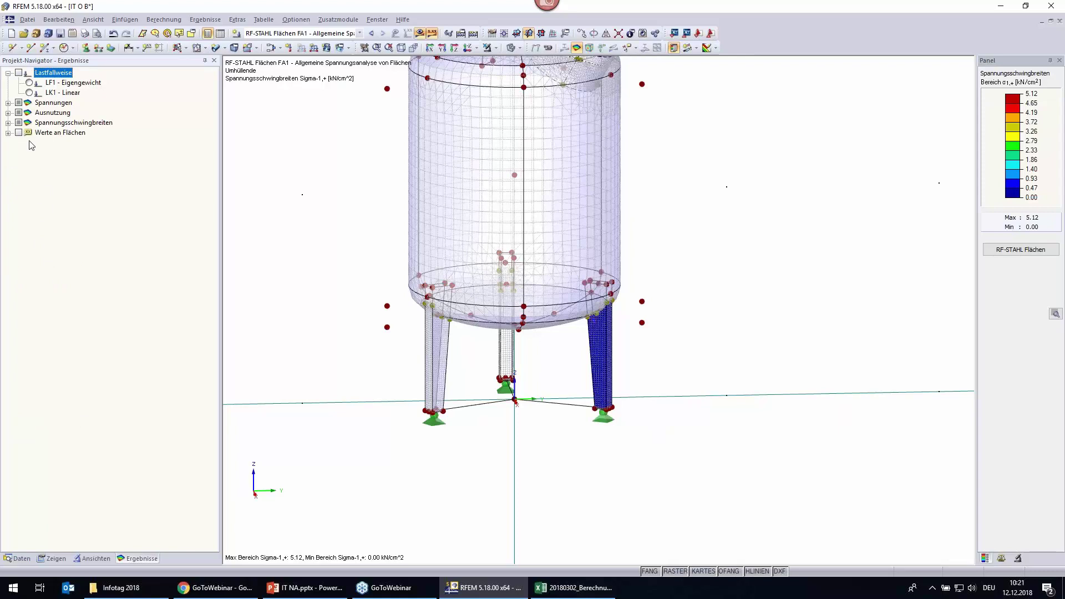
Display von Mises utilization σv,max for LF1 Eigengewicht, zoomed onto the tank leg.
{"action": "left_click", "coordinate": [29, 83]}
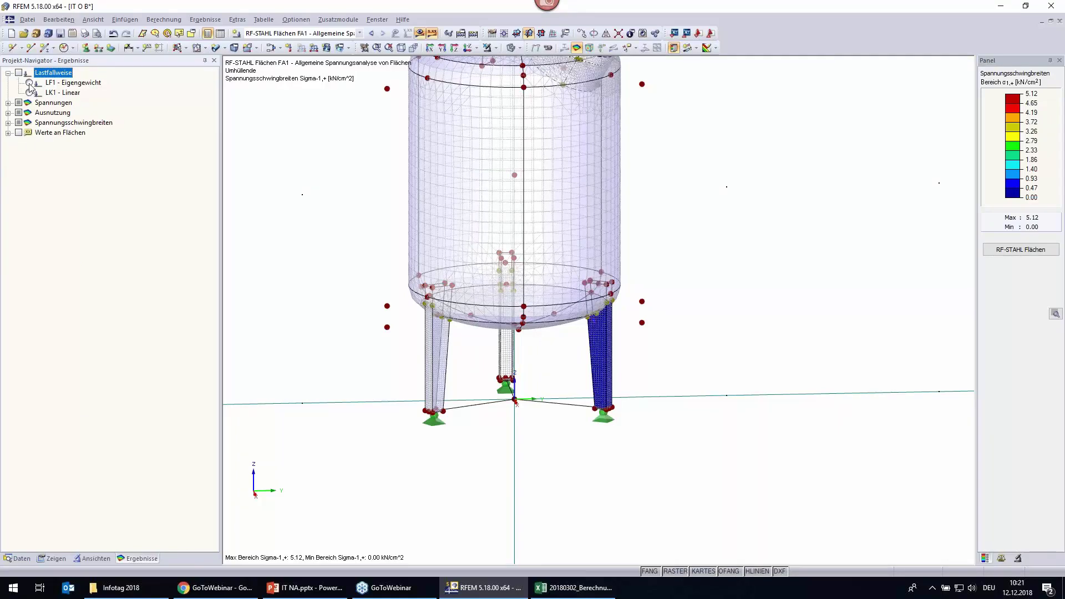
{"action": "left_click", "coordinate": [8, 112]}
{"action": "left_click", "coordinate": [9, 113]}
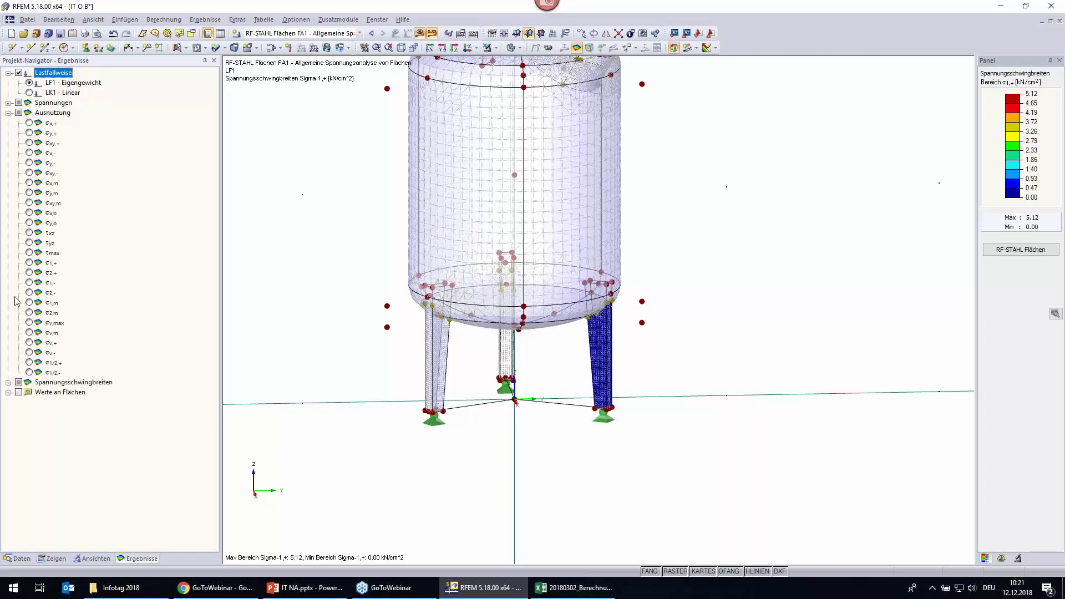
{"action": "left_click", "coordinate": [30, 323]}
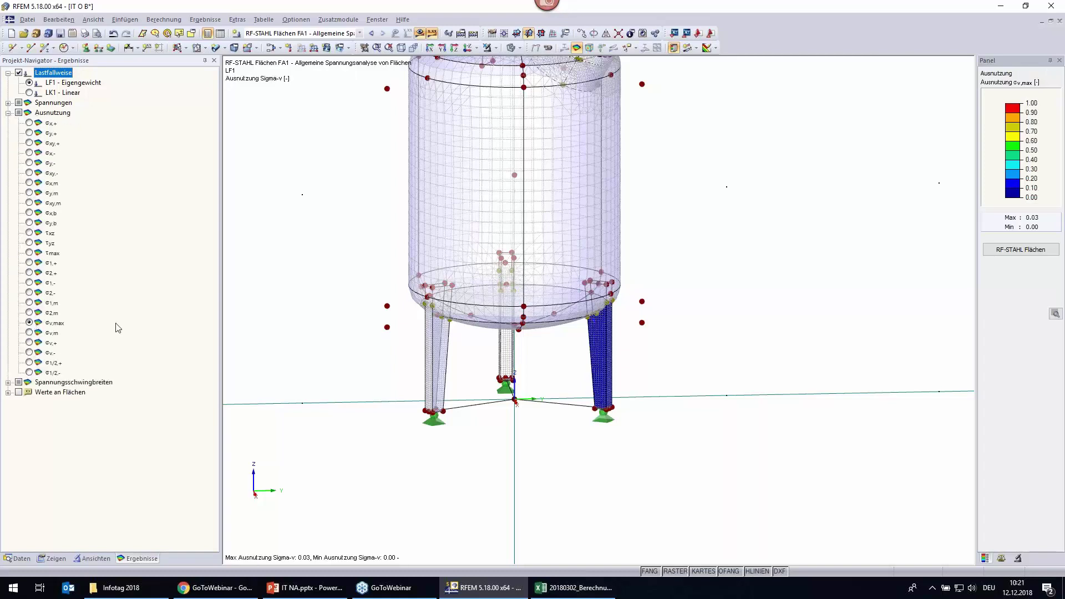
{"action": "scroll", "coordinate": [644, 374], "scroll_direction": "up", "scroll_amount": 3}
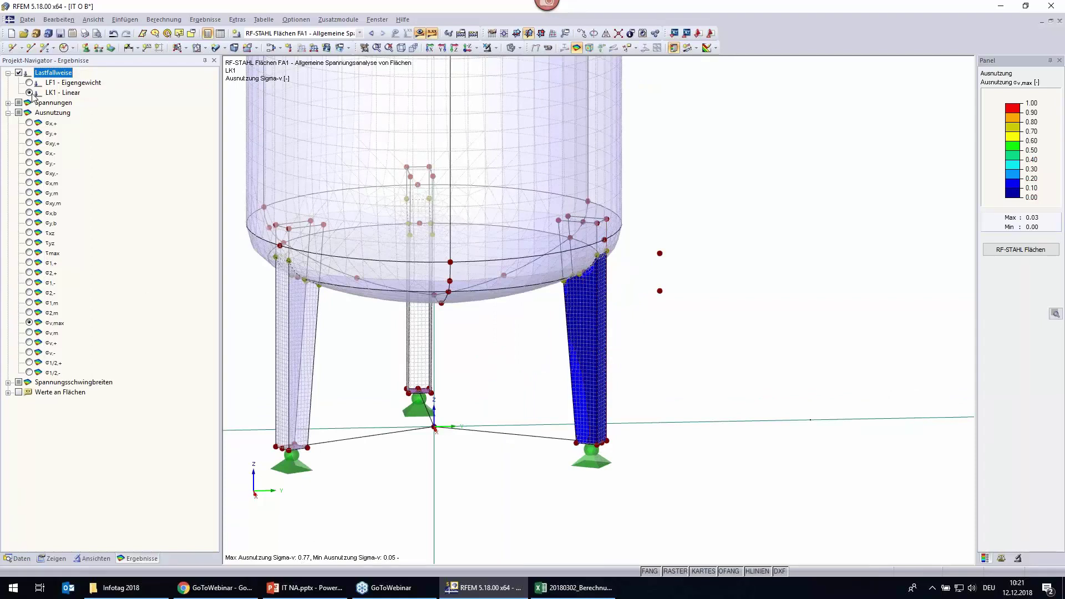
{"action": "scroll", "coordinate": [591, 444], "scroll_direction": "up", "scroll_amount": 2}
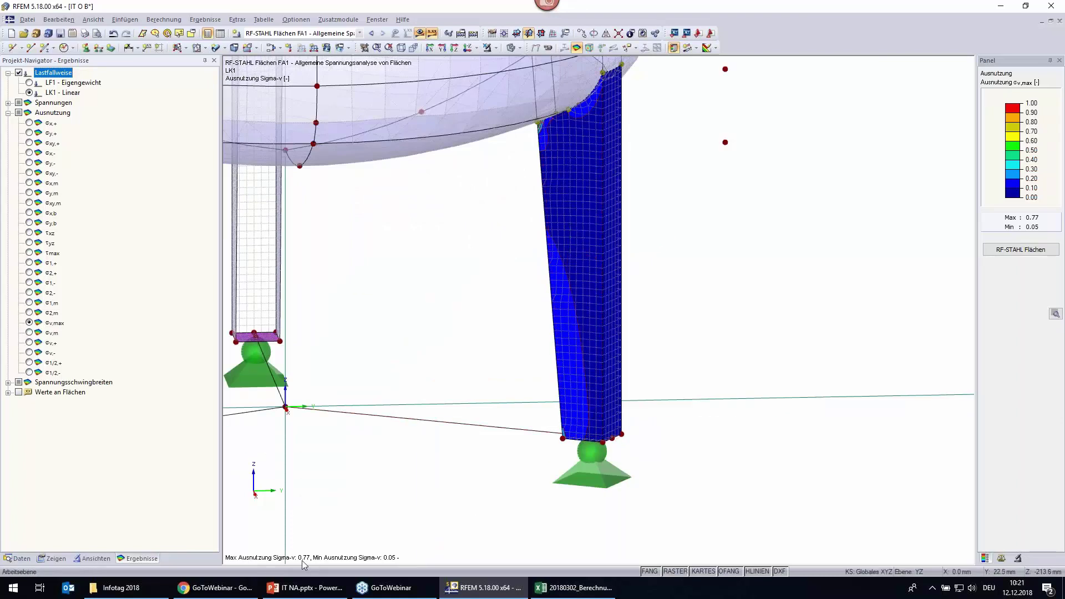
{"action": "scroll", "coordinate": [577, 103], "scroll_direction": "up", "scroll_amount": 1}
{"action": "scroll", "coordinate": [577, 104], "scroll_direction": "up", "scroll_amount": 1}
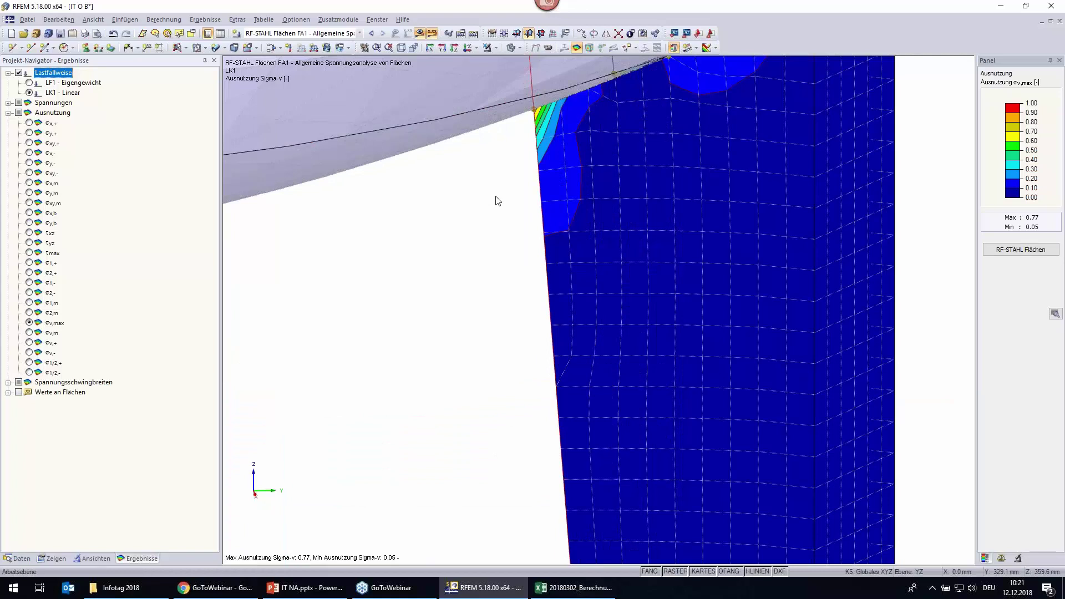
{"action": "scroll", "coordinate": [497, 204], "scroll_direction": "down", "scroll_amount": 1}
{"action": "scroll", "coordinate": [496, 204], "scroll_direction": "down", "scroll_amount": 2}
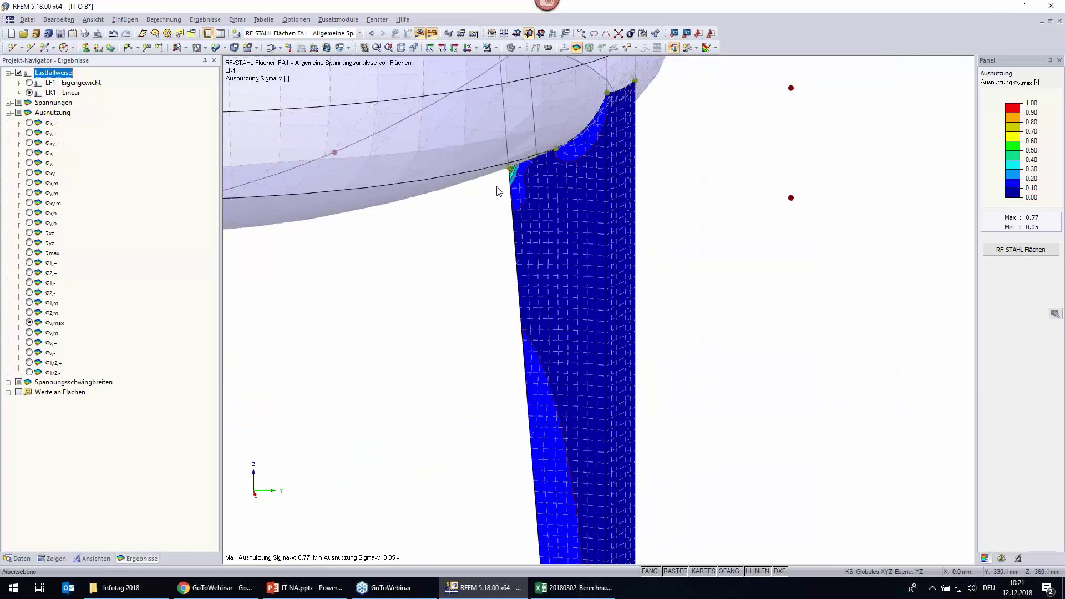
Manually place a stress range value label at mid-leg.
{"action": "left_click", "coordinate": [8, 113]}
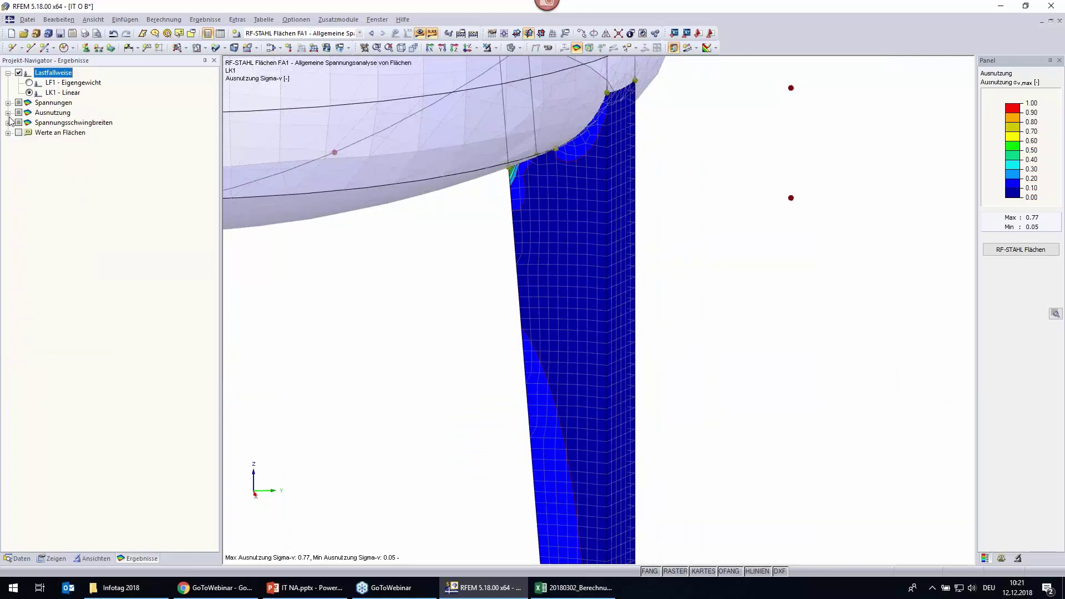
{"action": "left_click", "coordinate": [9, 123]}
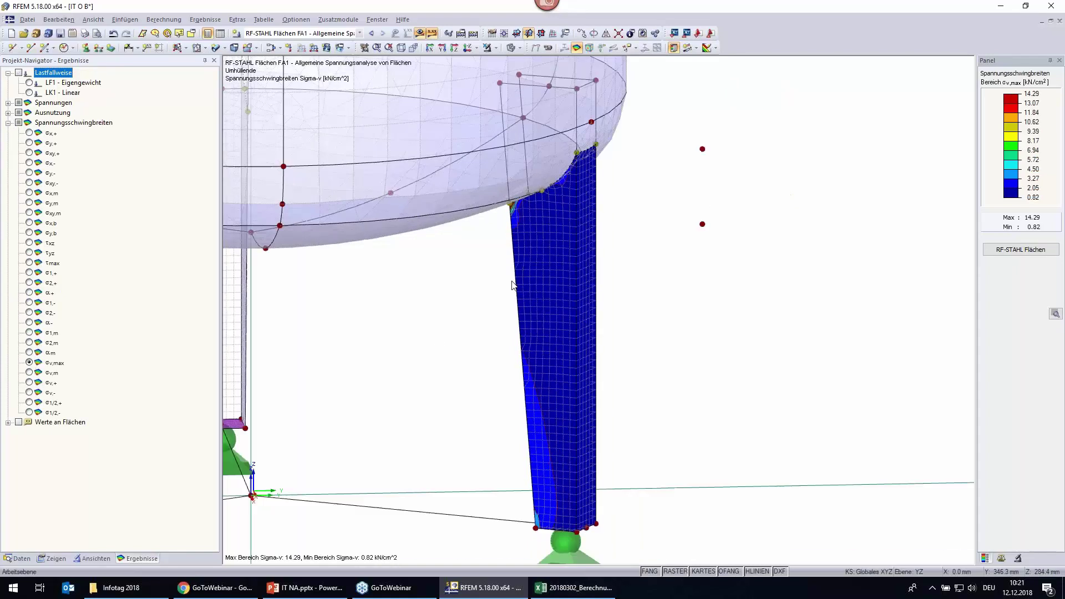
{"action": "scroll", "coordinate": [509, 289], "scroll_direction": "down", "scroll_amount": 3}
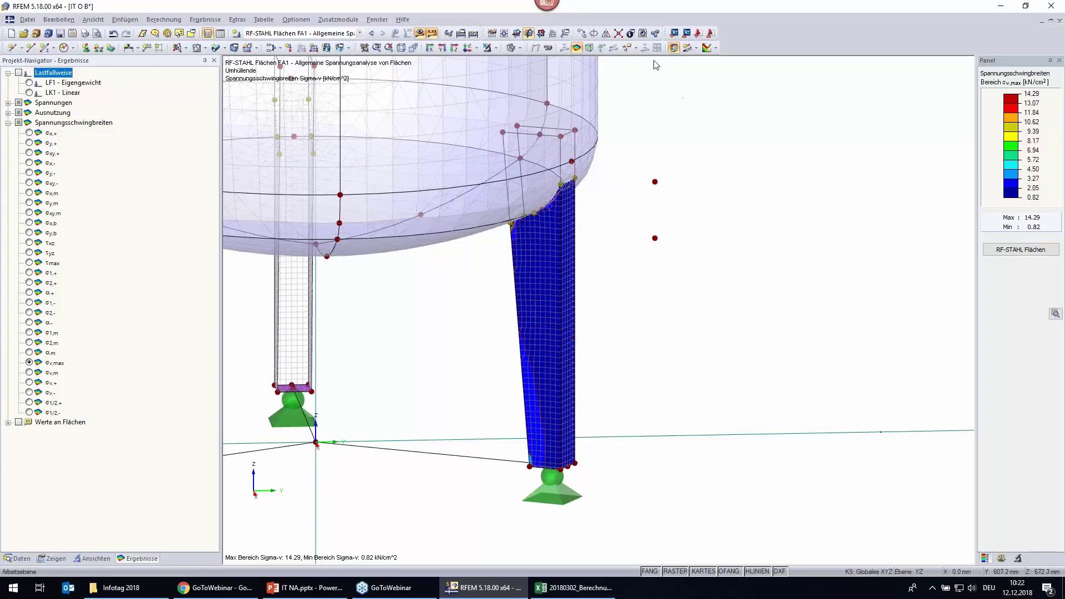
{"action": "left_click", "coordinate": [635, 48]}
{"action": "left_click", "coordinate": [645, 77]}
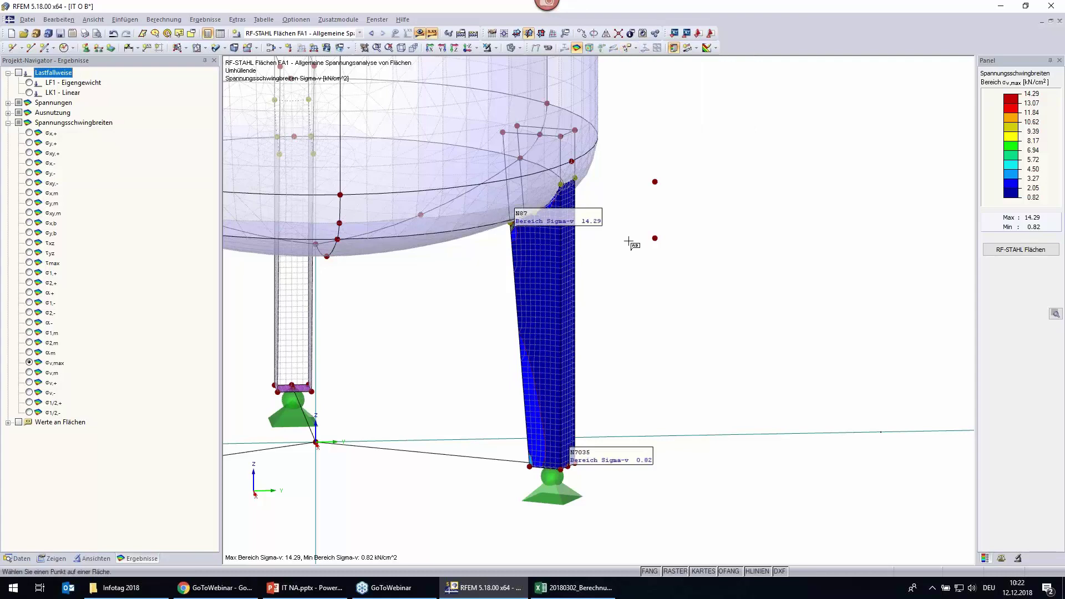
{"action": "left_click", "coordinate": [542, 374]}
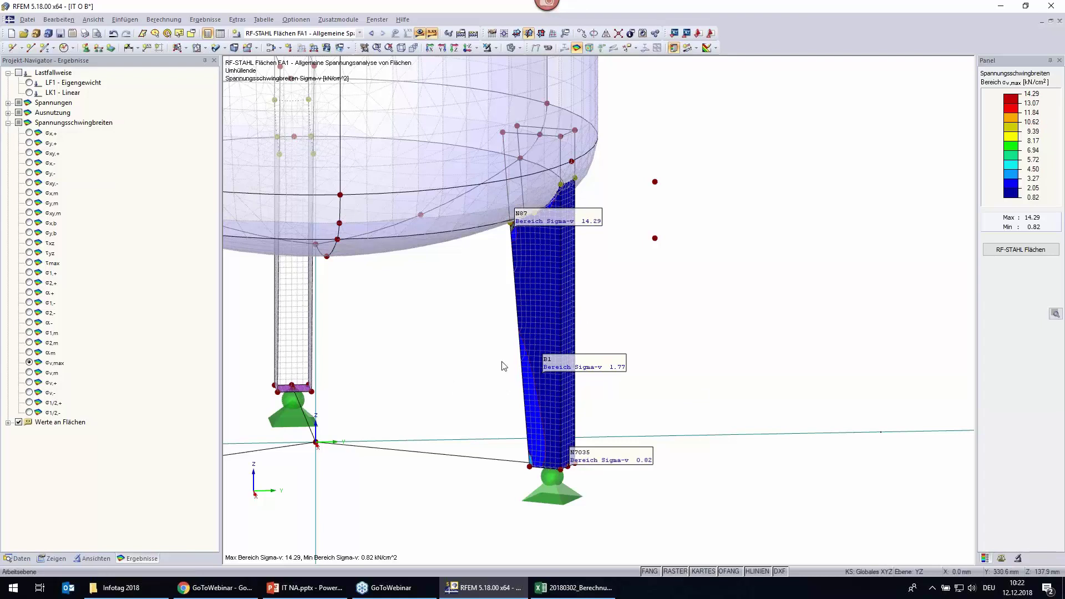
Show σv,max utilization for LK1 Linear (max 0.77), compared against LF1 (0.03).
{"action": "left_click", "coordinate": [9, 112]}
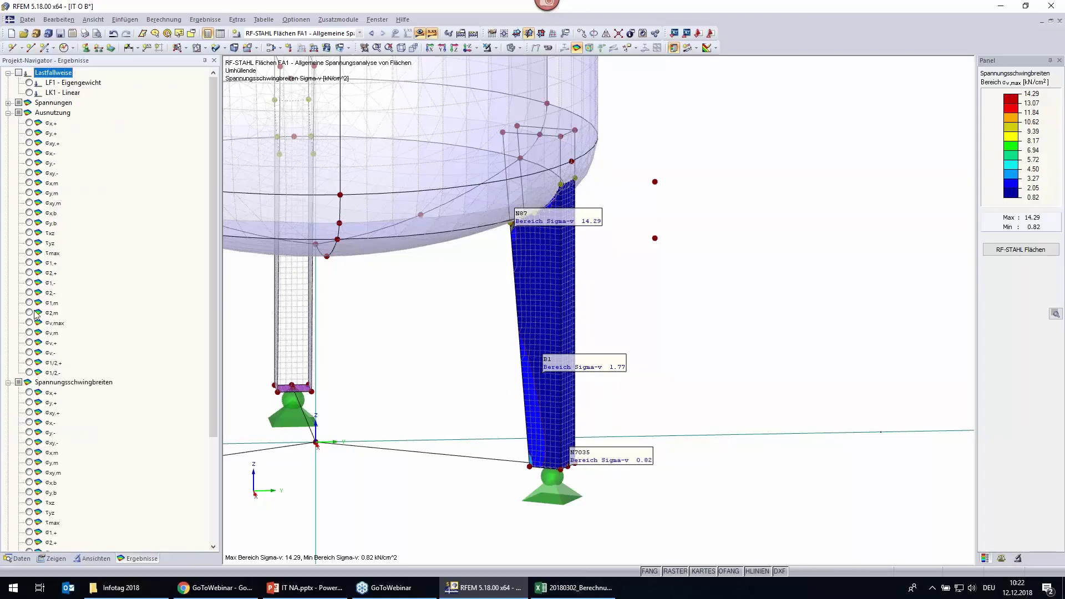
{"action": "left_click", "coordinate": [30, 322]}
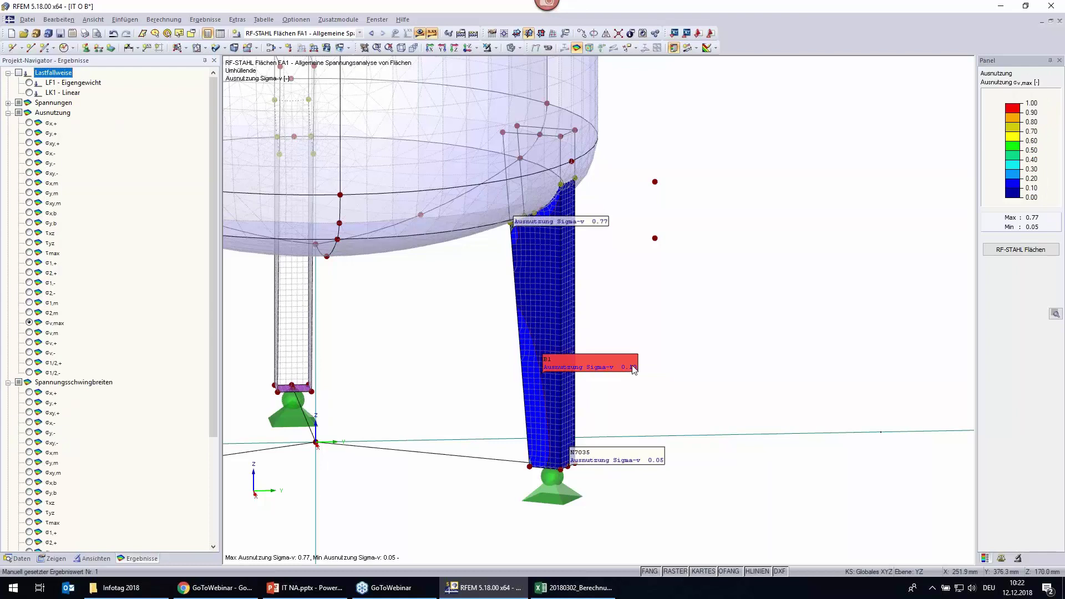
{"action": "left_click", "coordinate": [29, 92]}
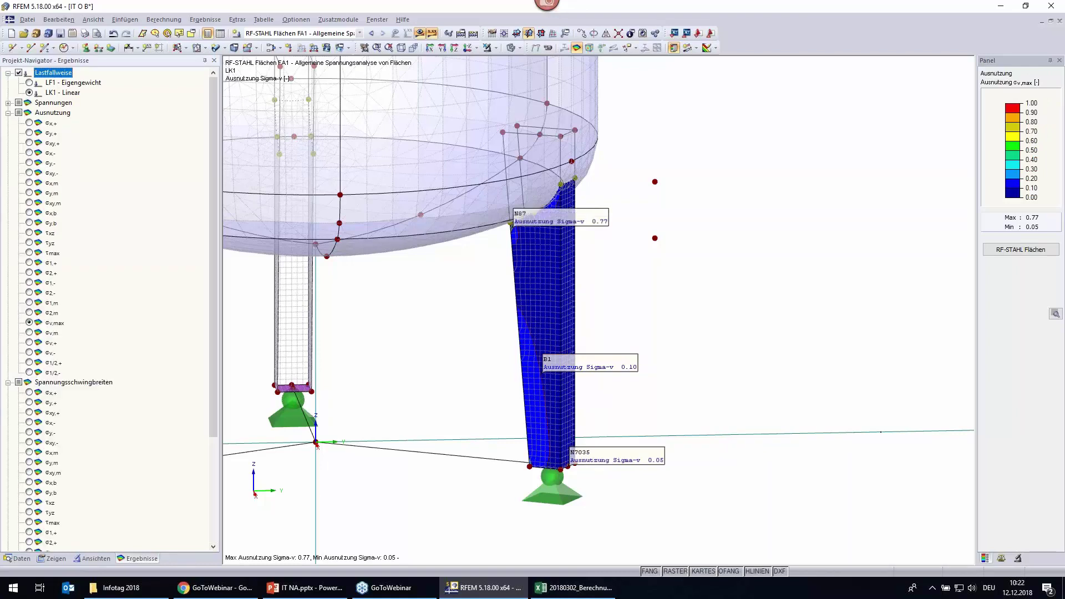
{"action": "left_click", "coordinate": [30, 83]}
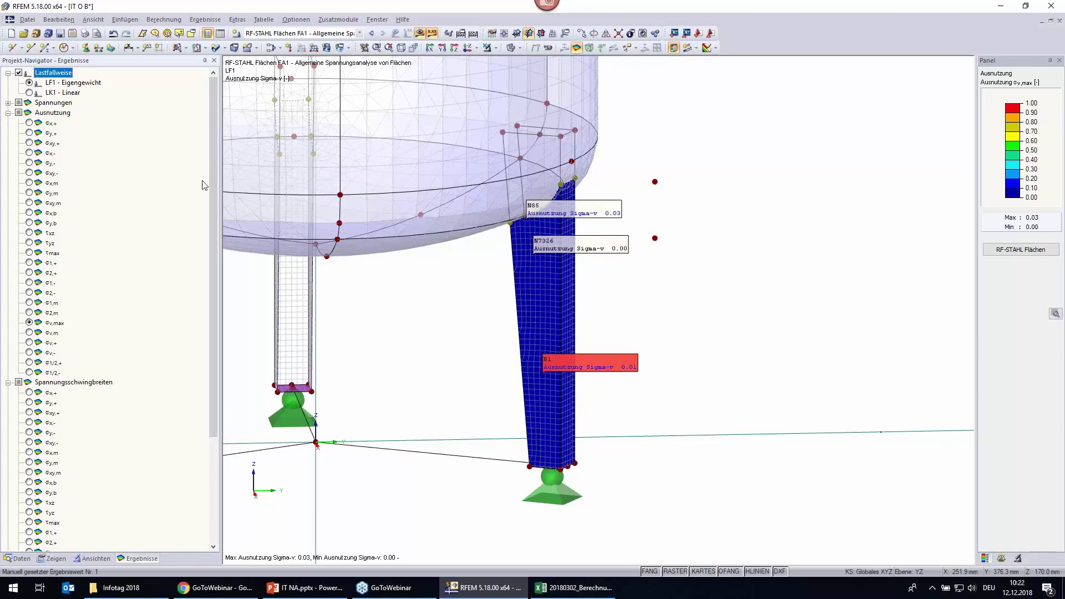
{"action": "left_click", "coordinate": [29, 93]}
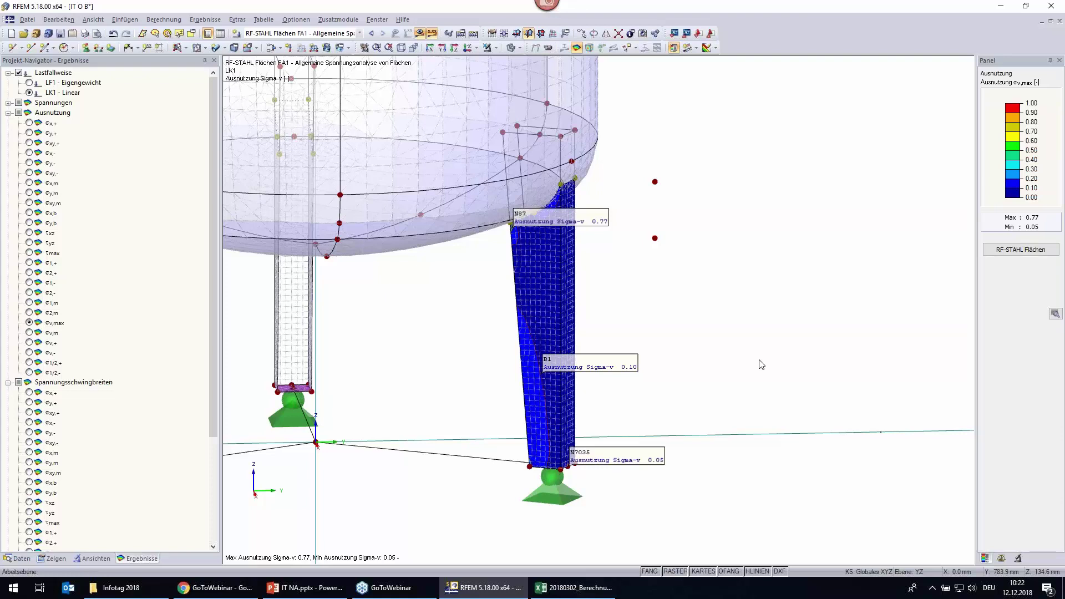
In the Daten tree, scroll the add-on modules down and select RF-STABIL.
{"action": "left_click", "coordinate": [19, 558]}
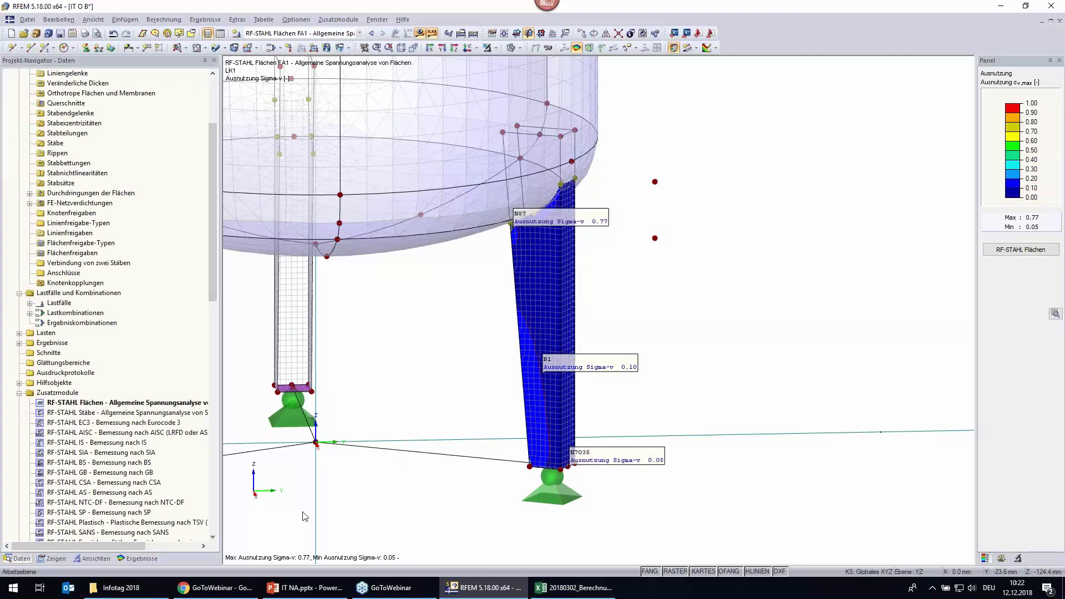
{"action": "scroll", "coordinate": [377, 442], "scroll_direction": "down", "scroll_amount": 6}
{"action": "scroll", "coordinate": [467, 397], "scroll_direction": "up", "scroll_amount": 1}
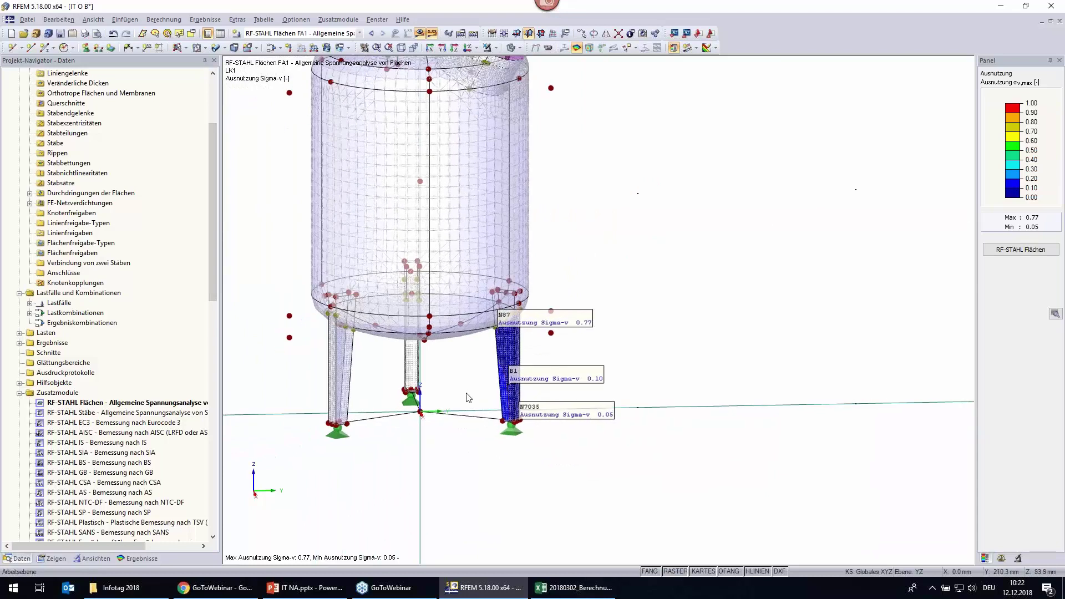
{"action": "scroll", "coordinate": [141, 396], "scroll_direction": "down", "scroll_amount": 3}
{"action": "scroll", "coordinate": [142, 396], "scroll_direction": "down", "scroll_amount": 3}
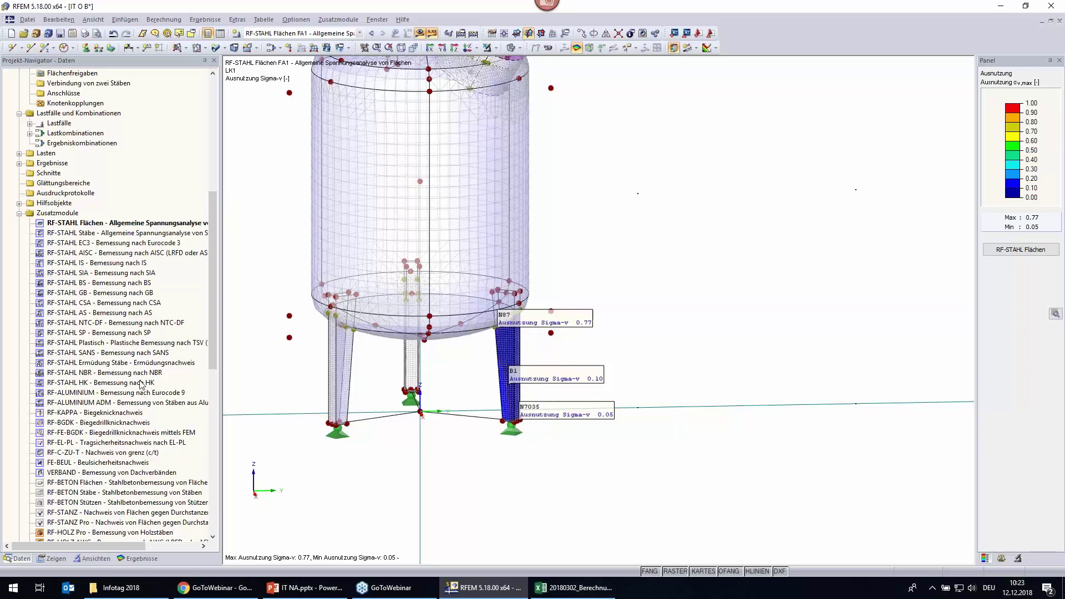
{"action": "scroll", "coordinate": [99, 395], "scroll_direction": "down", "scroll_amount": 2}
{"action": "scroll", "coordinate": [100, 395], "scroll_direction": "down", "scroll_amount": 3}
{"action": "scroll", "coordinate": [99, 393], "scroll_direction": "down", "scroll_amount": 1}
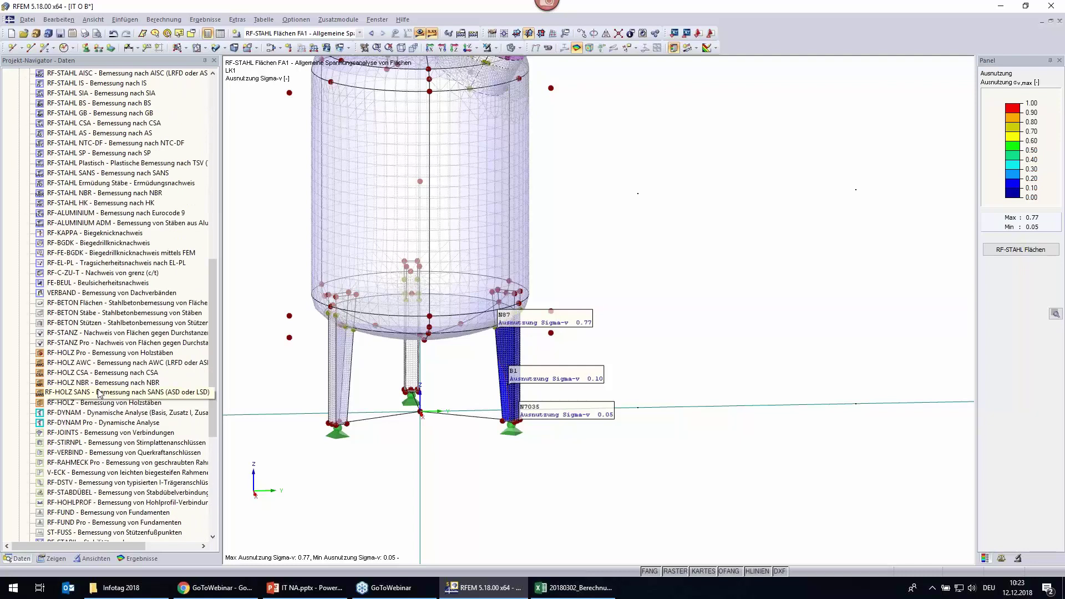
{"action": "scroll", "coordinate": [100, 394], "scroll_direction": "down", "scroll_amount": 3}
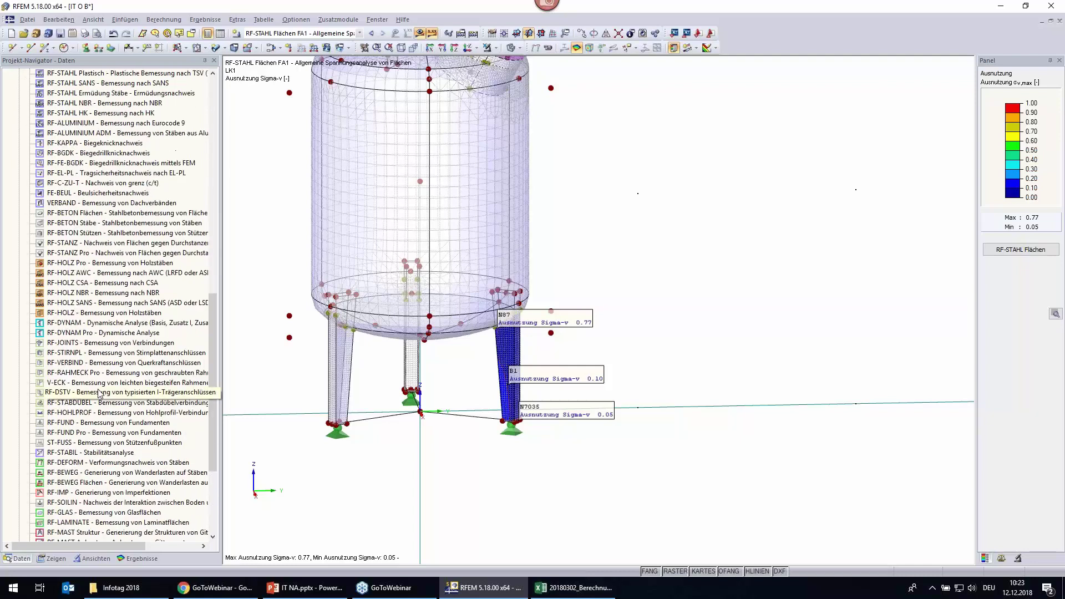
{"action": "left_click", "coordinate": [90, 453]}
Run RF-STABIL on LK1 Linear without member mesh division, giving critical factors 12.222–14.007.
{"action": "double_click", "coordinate": [90, 453]}
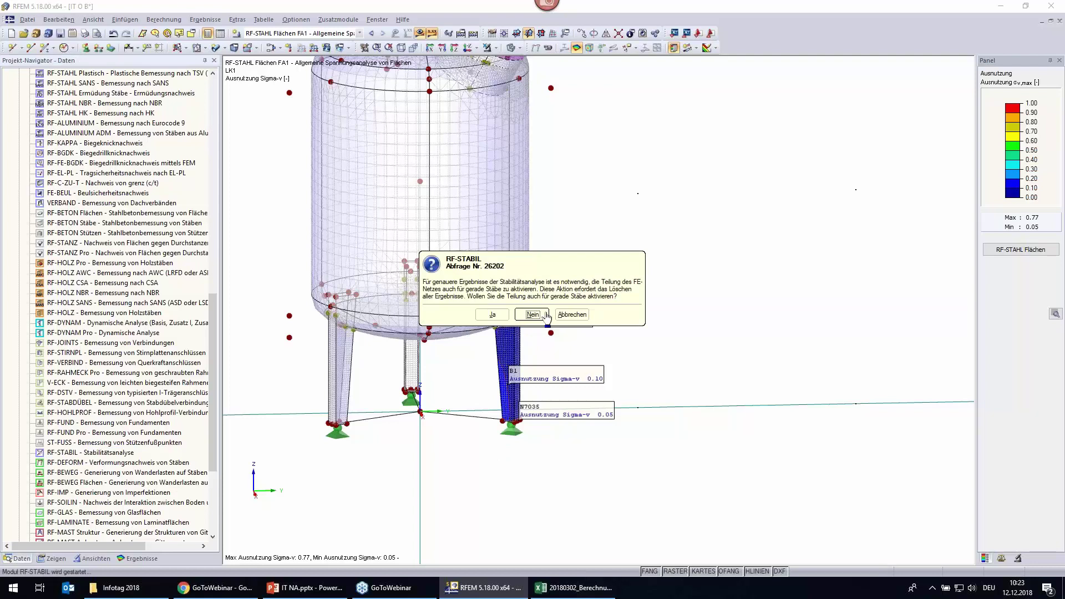
{"action": "left_click", "coordinate": [532, 314]}
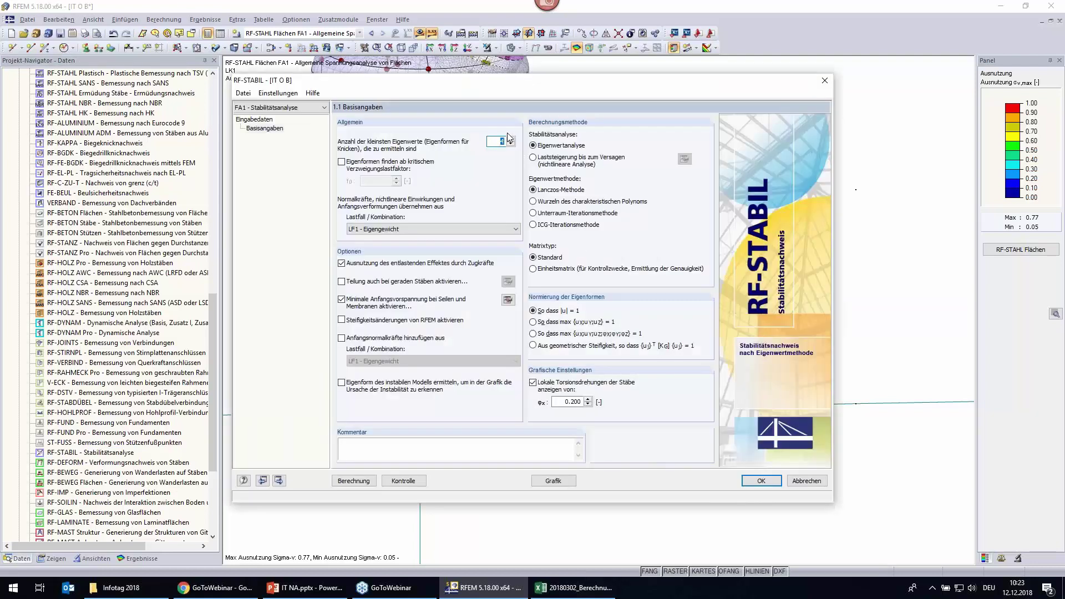
{"action": "left_click", "coordinate": [454, 226]}
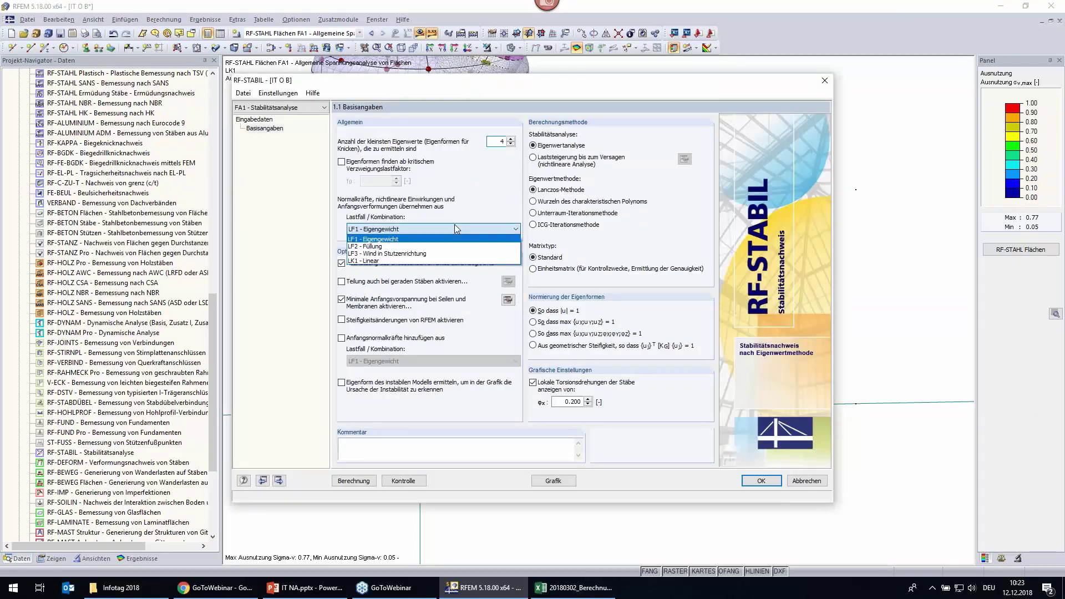
{"action": "left_click", "coordinate": [458, 261]}
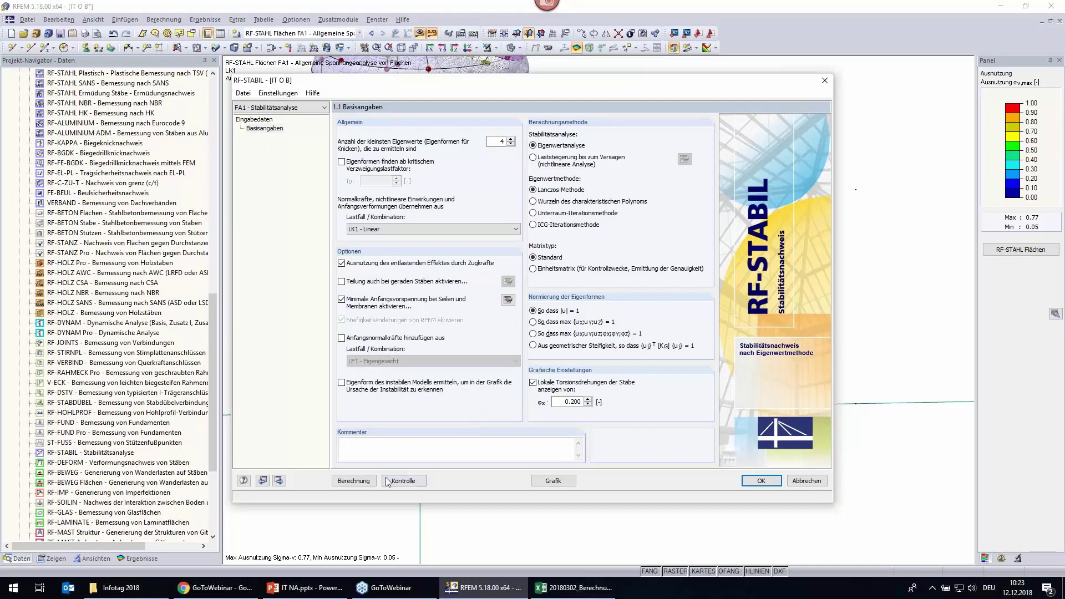
{"action": "left_click", "coordinate": [358, 483]}
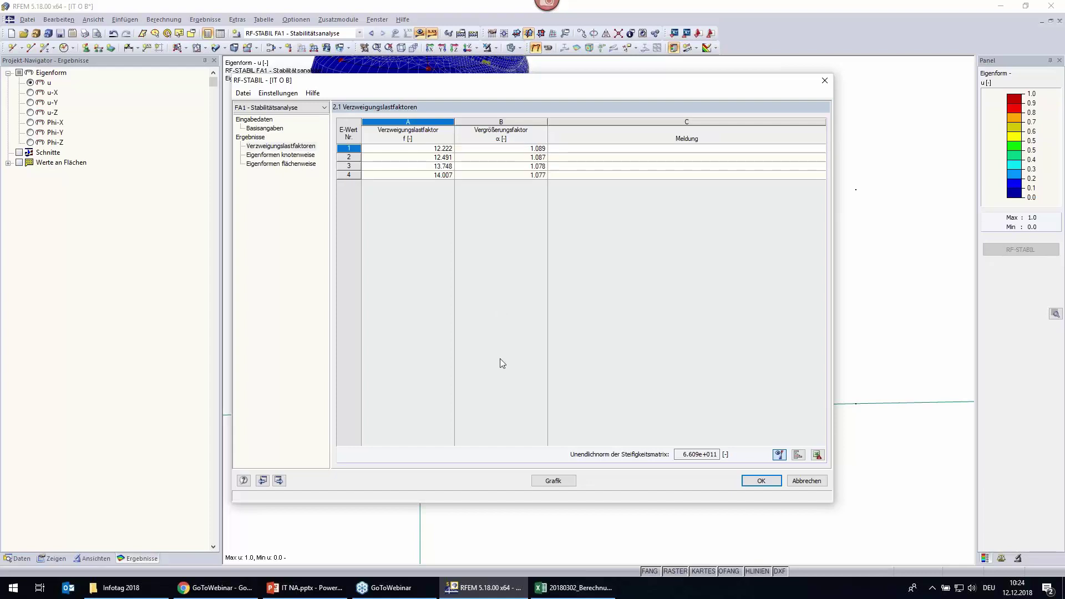
Display the RF-STABIL mode shapes on the tank legs at scaling factor 0.125.
{"action": "left_click", "coordinate": [553, 481]}
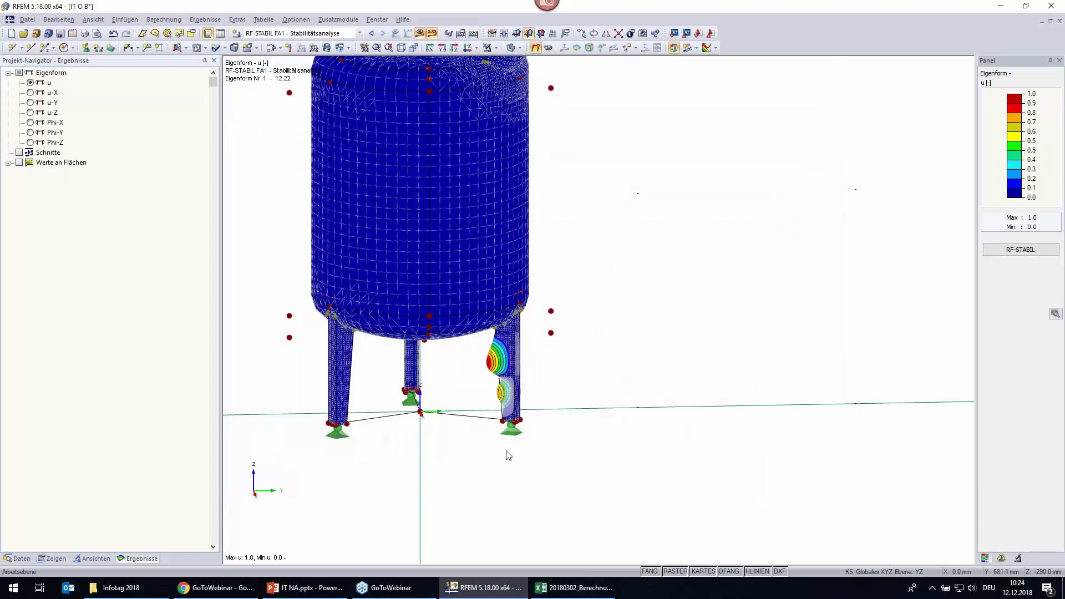
{"action": "mouse_move", "coordinate": [256, 330]}
{"action": "middle_mouse_down", "text": "ctrl"}
{"action": "mouse_move", "coordinate": [617, 340]}
{"action": "mouse_move", "coordinate": [359, 339]}
{"action": "middle_mouse_up", "text": "ctrl"}
{"action": "scroll", "coordinate": [358, 340], "scroll_direction": "up", "scroll_amount": 3}
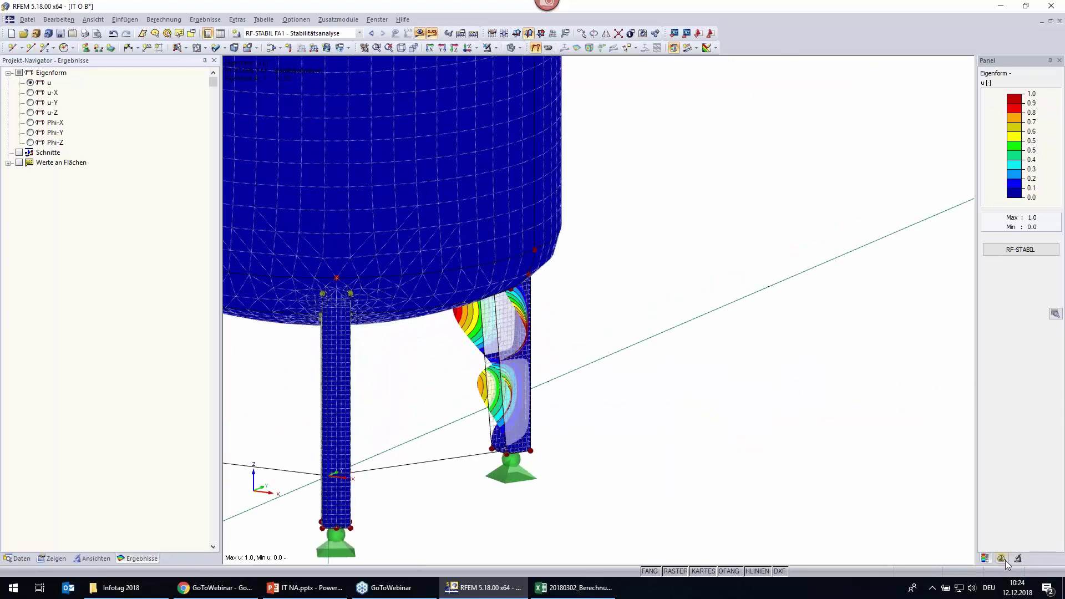
{"action": "left_click", "coordinate": [1001, 558]}
{"action": "left_click", "coordinate": [1015, 130]}
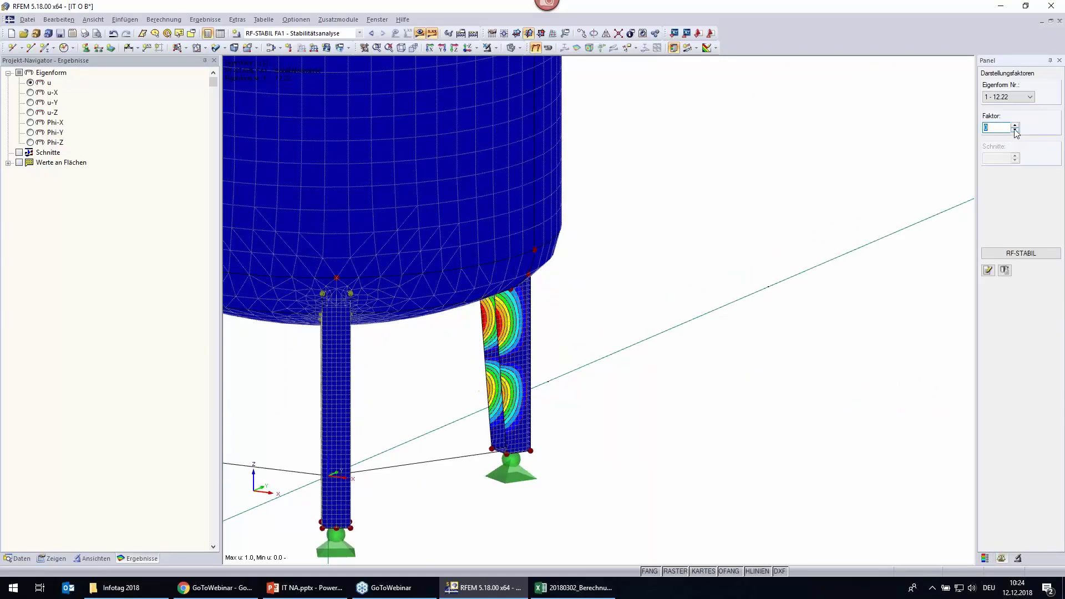
{"action": "left_click", "coordinate": [1015, 127]}
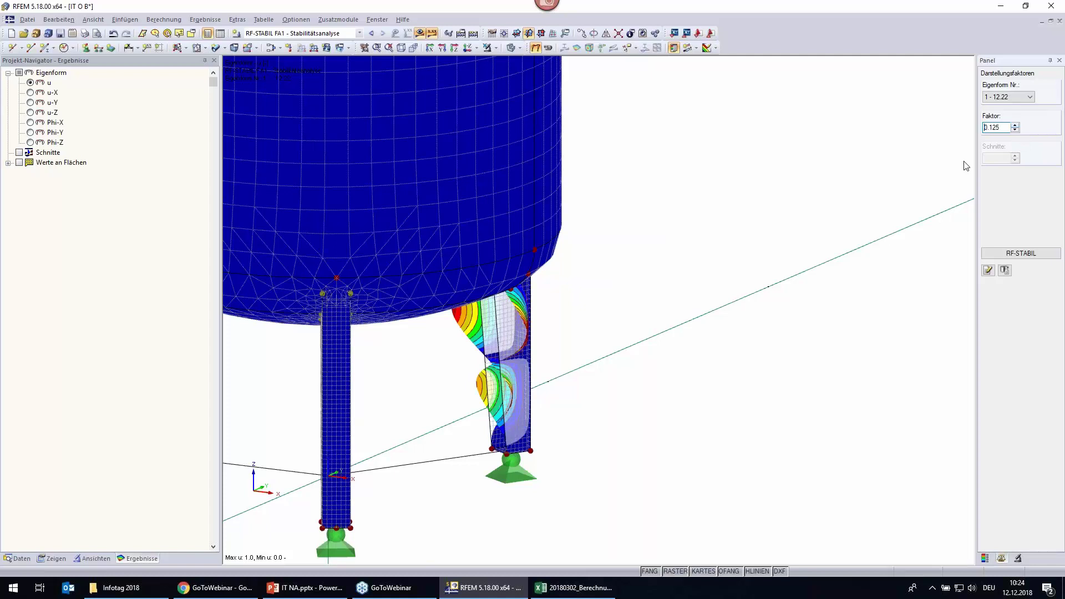
Compare mode shapes 2 and 3 on the tank leg.
{"action": "left_click", "coordinate": [1005, 97]}
{"action": "left_click", "coordinate": [1007, 114]}
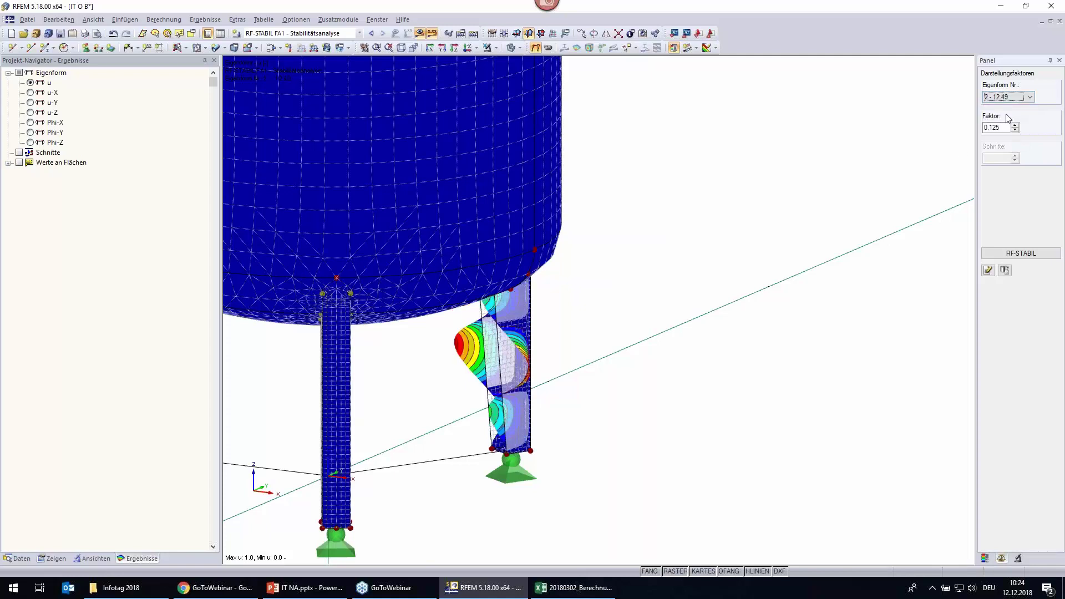
{"action": "left_click", "coordinate": [1009, 97]}
{"action": "left_click", "coordinate": [1009, 121]}
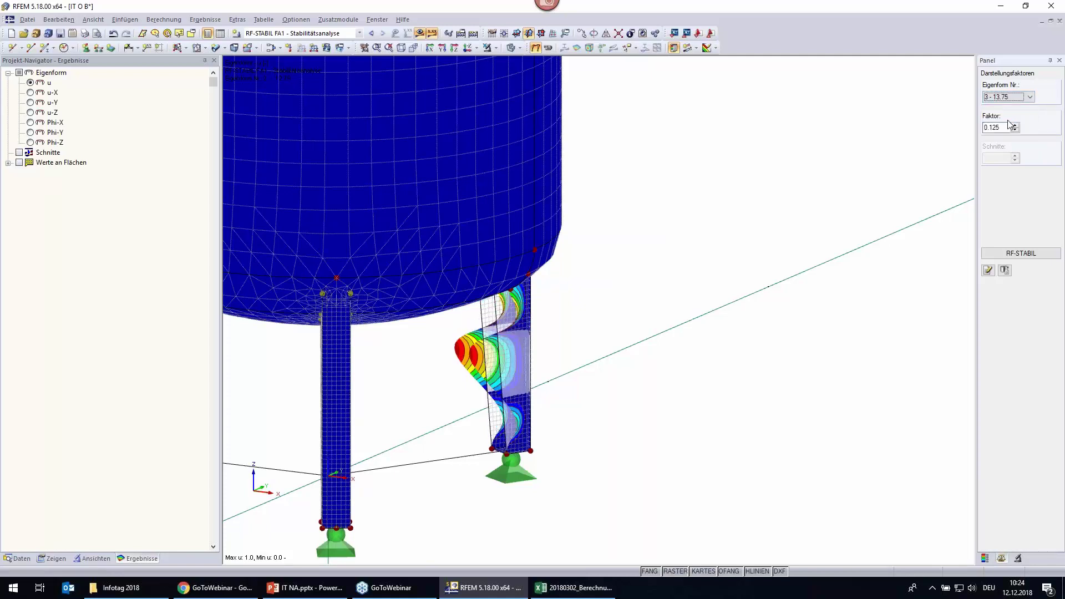
Return to mode shape 1 (factor 12.22) and select the buckled leg line.
{"action": "left_click", "coordinate": [1006, 98]}
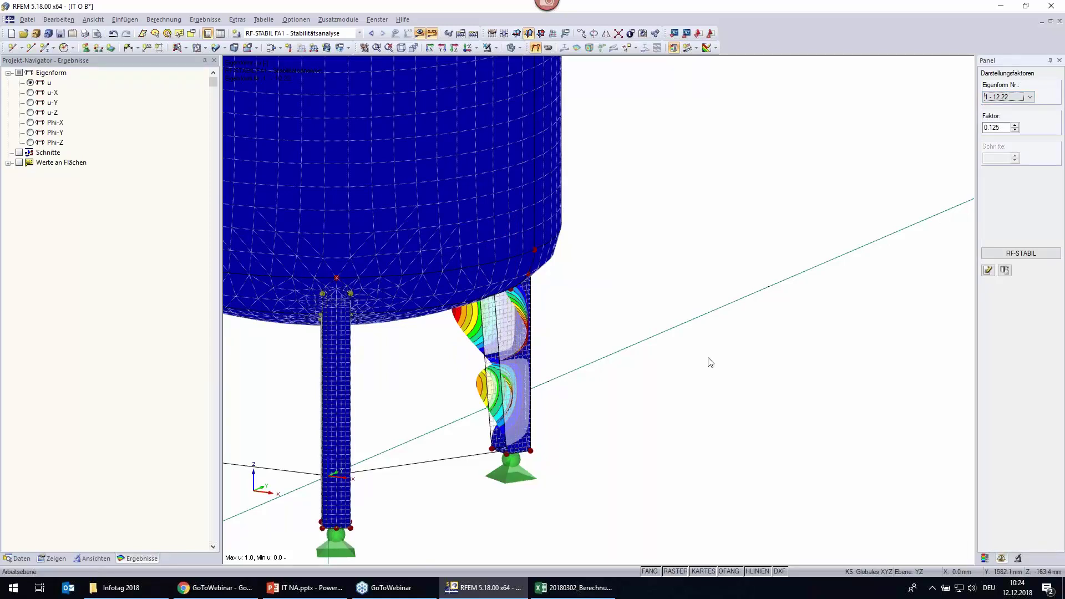
{"action": "scroll", "coordinate": [665, 345], "scroll_direction": "down", "scroll_amount": 2}
{"action": "scroll", "coordinate": [666, 345], "scroll_direction": "up", "scroll_amount": 1}
{"action": "mouse_move", "coordinate": [608, 380]}
{"action": "middle_mouse_down", "text": "ctrl"}
{"action": "mouse_move", "coordinate": [606, 404]}
{"action": "mouse_move", "coordinate": [767, 387]}
{"action": "mouse_move", "coordinate": [930, 216]}
{"action": "middle_mouse_up", "text": "ctrl"}
{"action": "left_click", "coordinate": [1007, 97]}
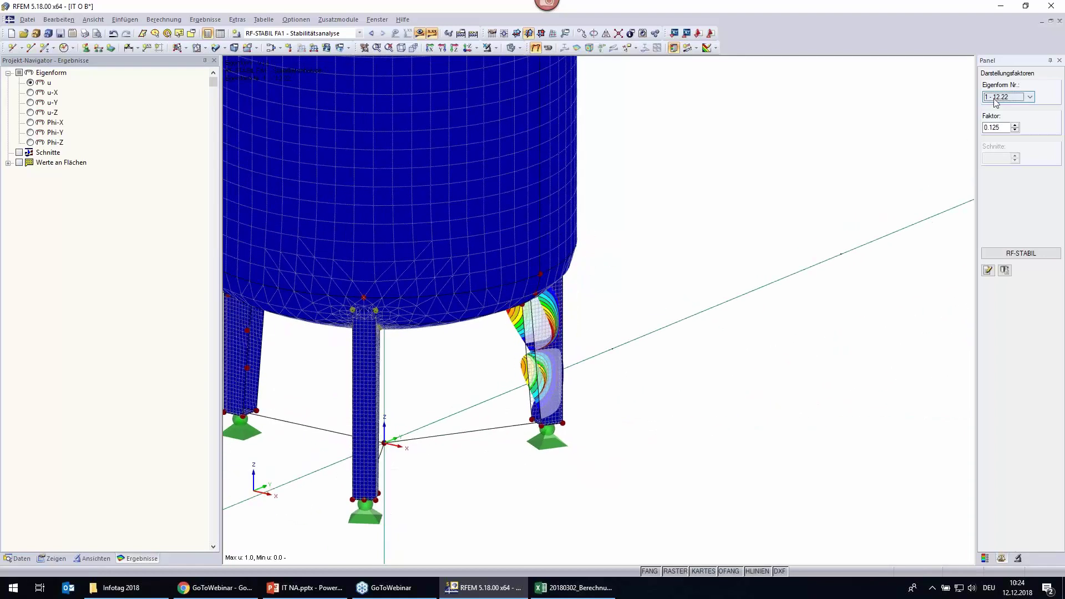
{"action": "left_click", "coordinate": [1004, 106]}
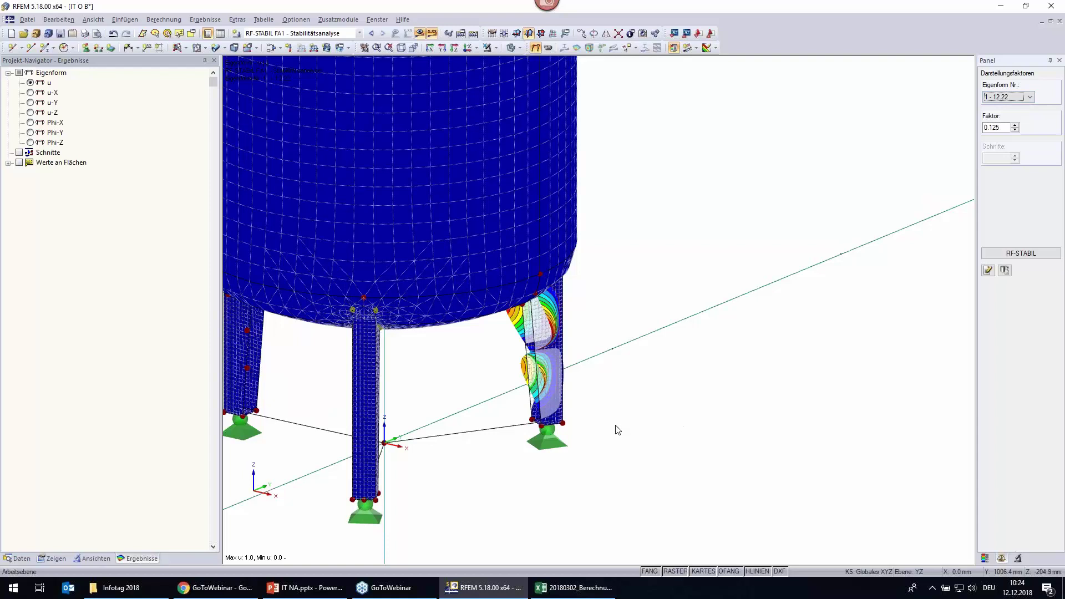
{"action": "middle_click_drag", "start_coordinate": [617, 431], "coordinate": [603, 434], "text": "ctrl"}
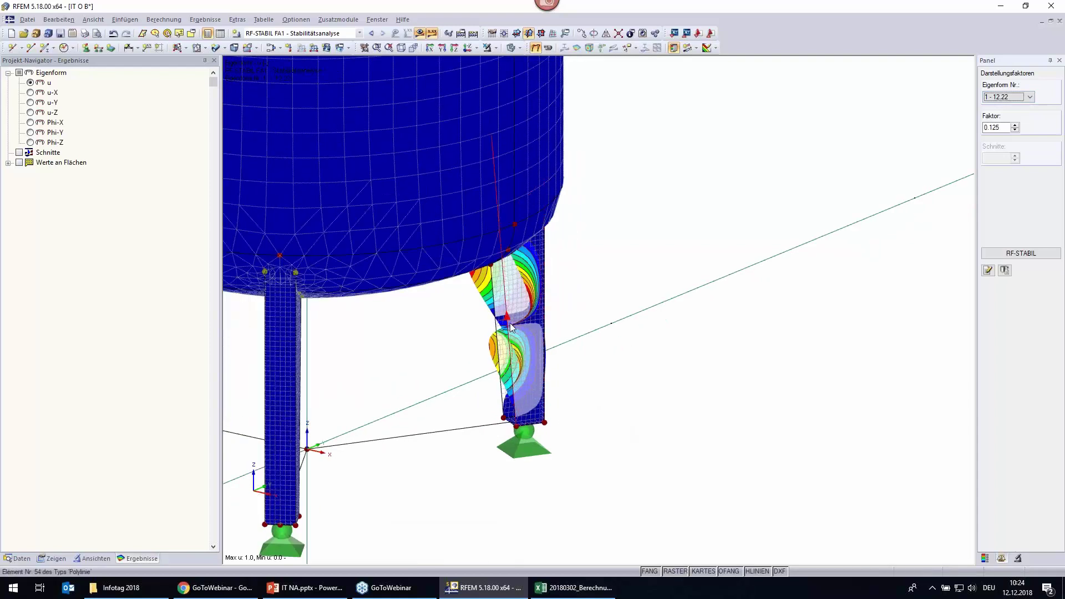
{"action": "left_click", "coordinate": [507, 318]}
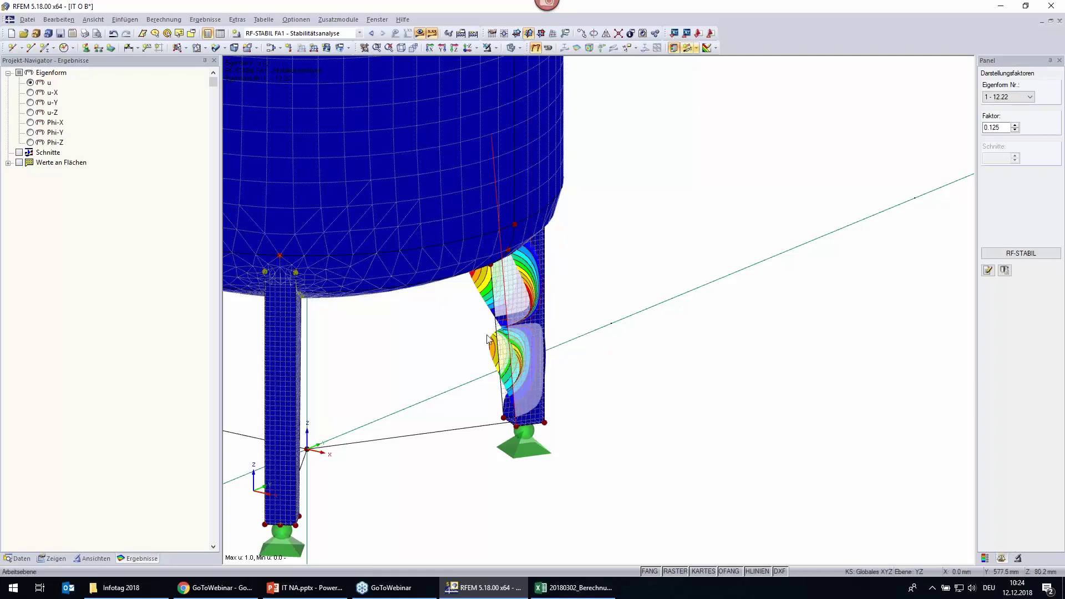
{"action": "right_click", "coordinate": [507, 310]}
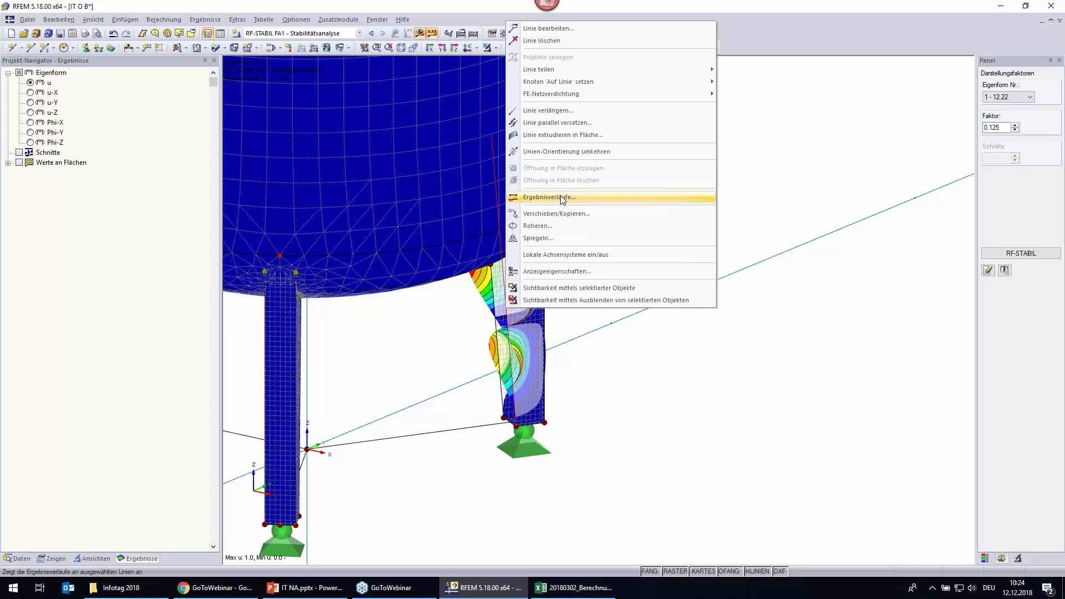
{"action": "left_click", "coordinate": [803, 338]}
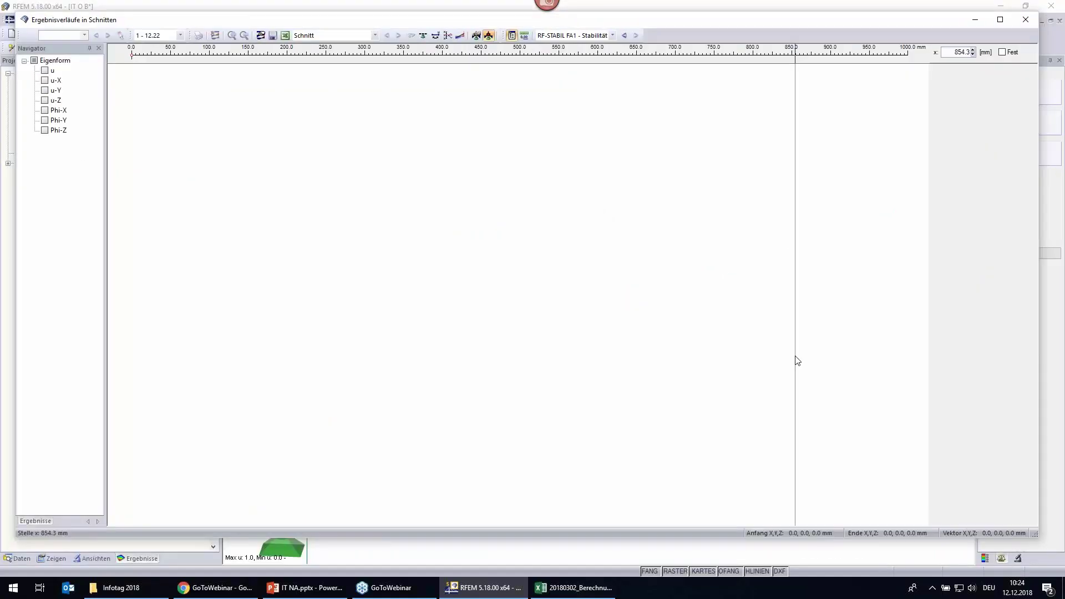
{"action": "left_click", "coordinate": [53, 60]}
{"action": "left_click", "coordinate": [45, 80]}
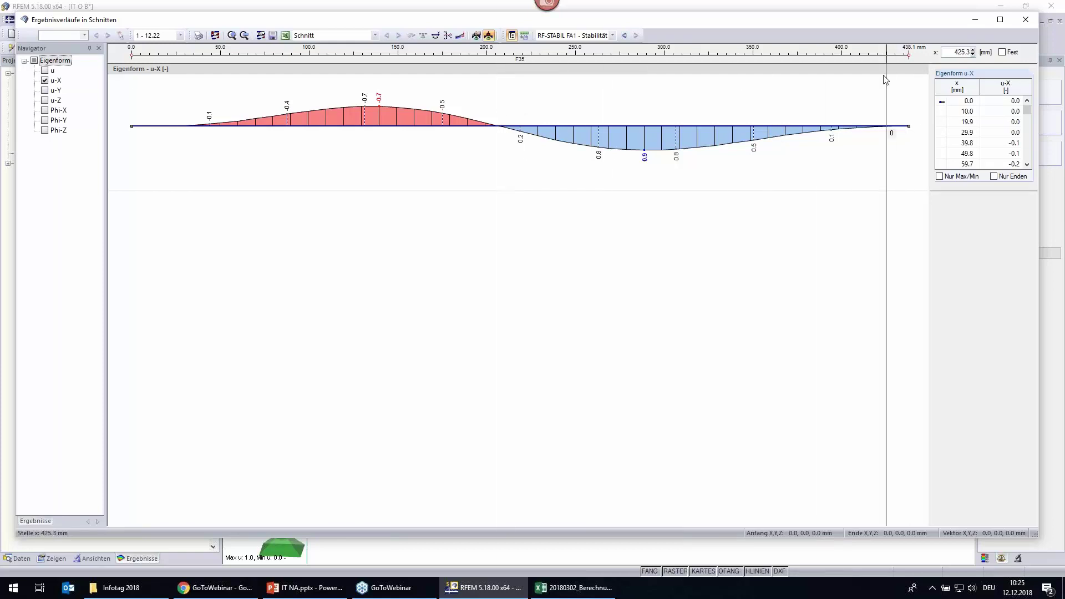
{"action": "left_click", "coordinate": [435, 35]}
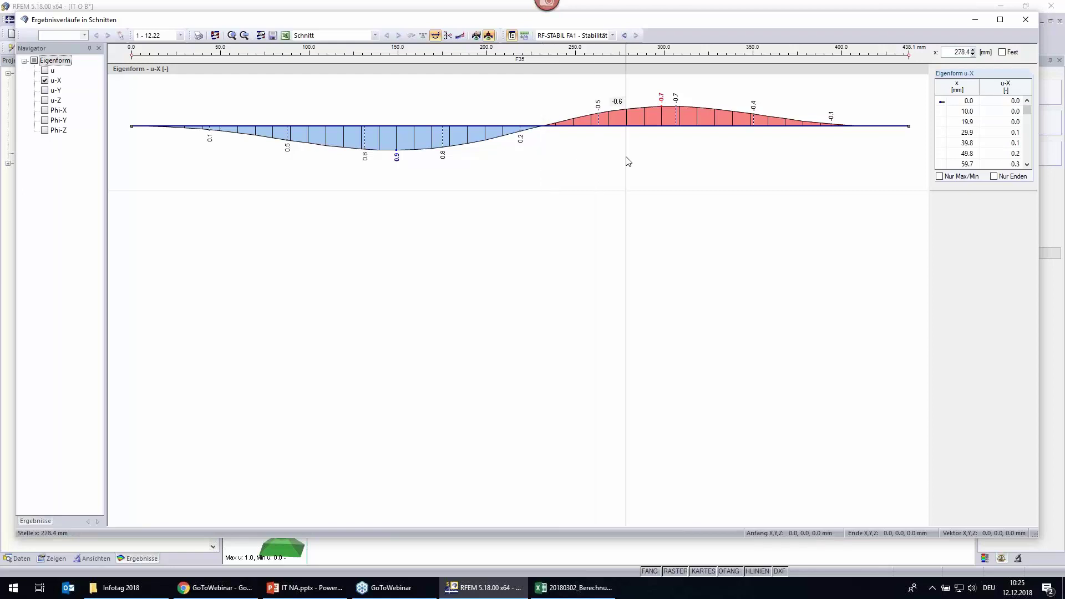
{"action": "left_click", "coordinate": [1025, 19]}
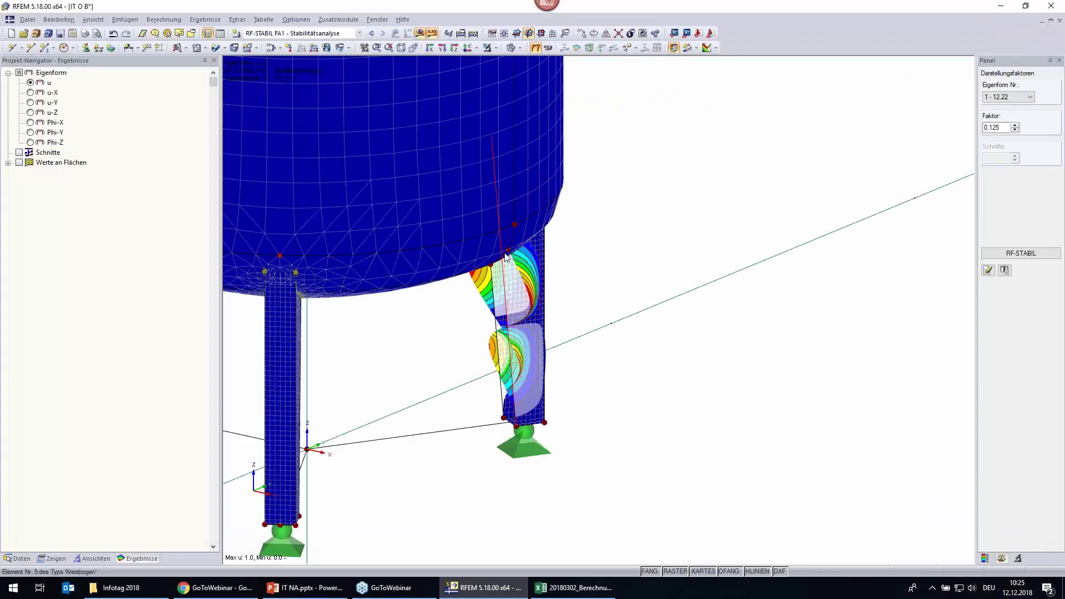
Generate RF-IMP imperfection FA1 from the RF-STABIL mode shape with 1 mm maximum ordinate and display it.
{"action": "scroll", "coordinate": [660, 516], "scroll_direction": "down", "scroll_amount": 1}
{"action": "left_click", "coordinate": [18, 559]}
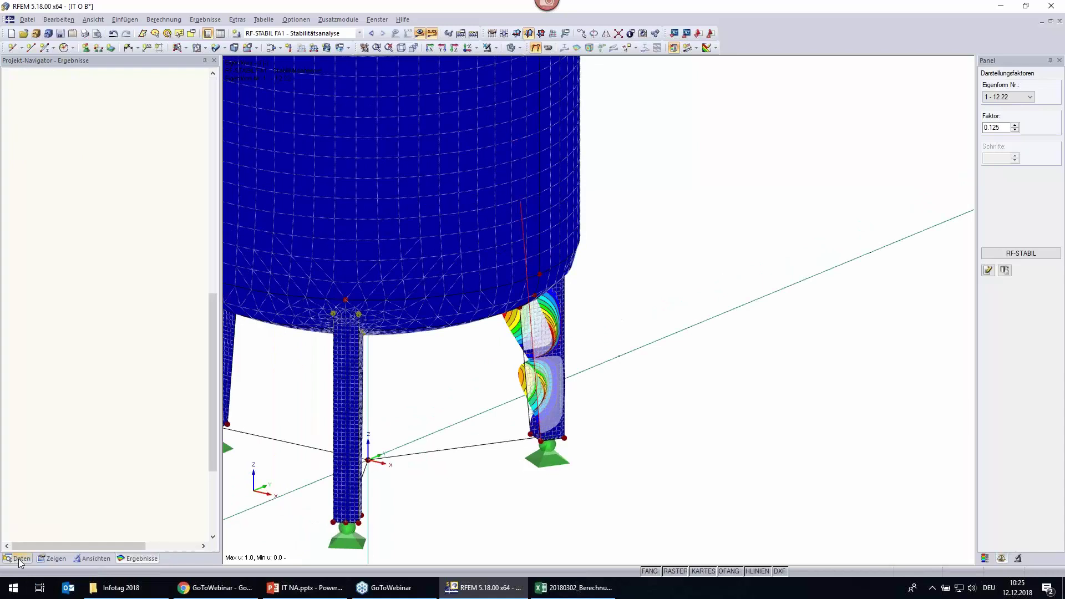
{"action": "double_click", "coordinate": [66, 492]}
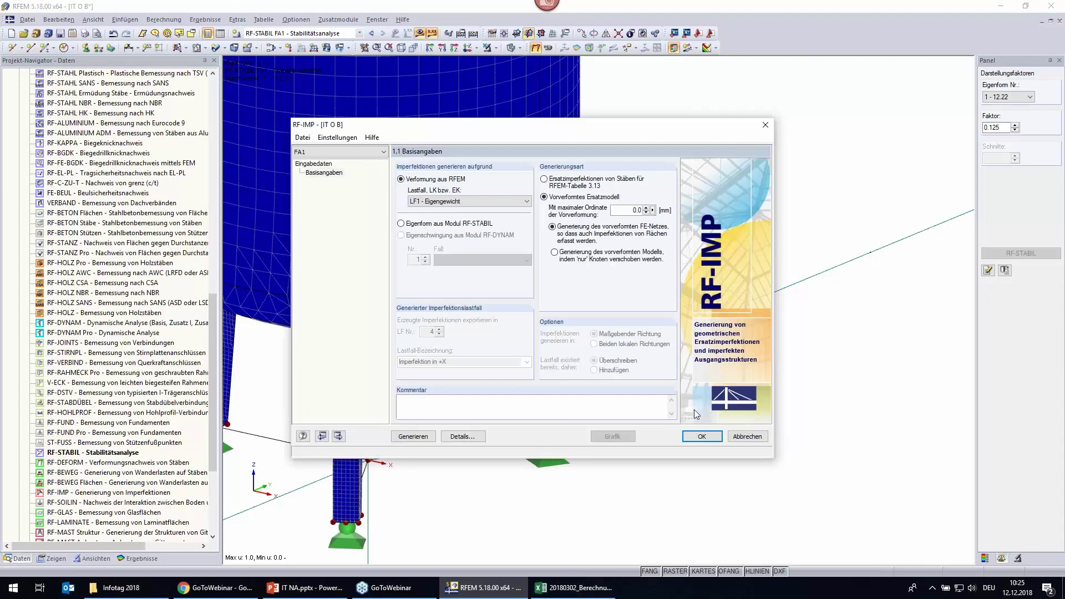
{"action": "left_click", "coordinate": [402, 224]}
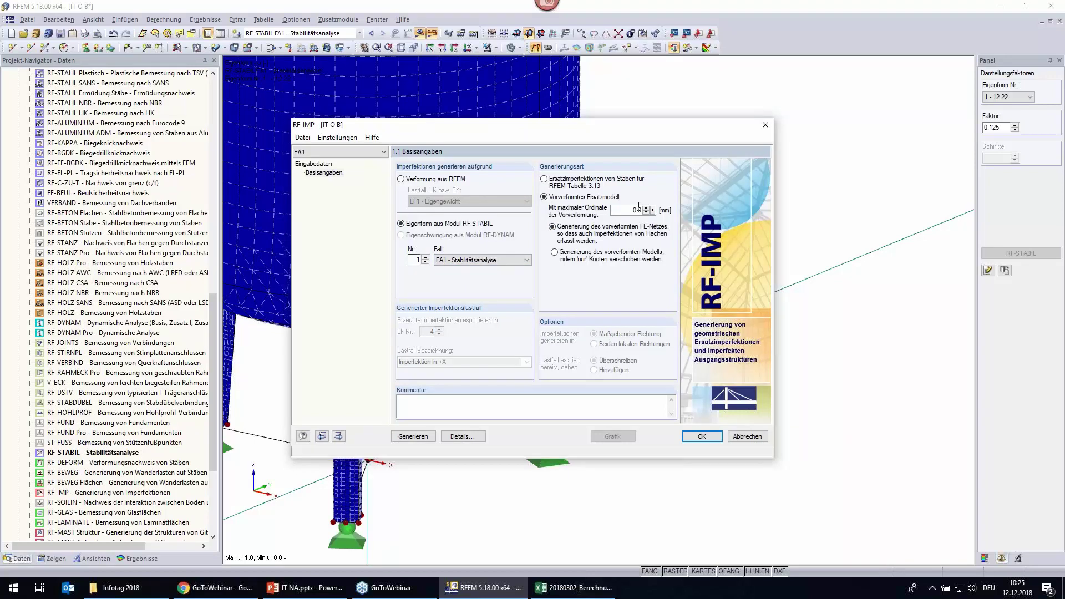
{"action": "type", "text": "1,2"}
{"action": "left_click", "coordinate": [413, 436]}
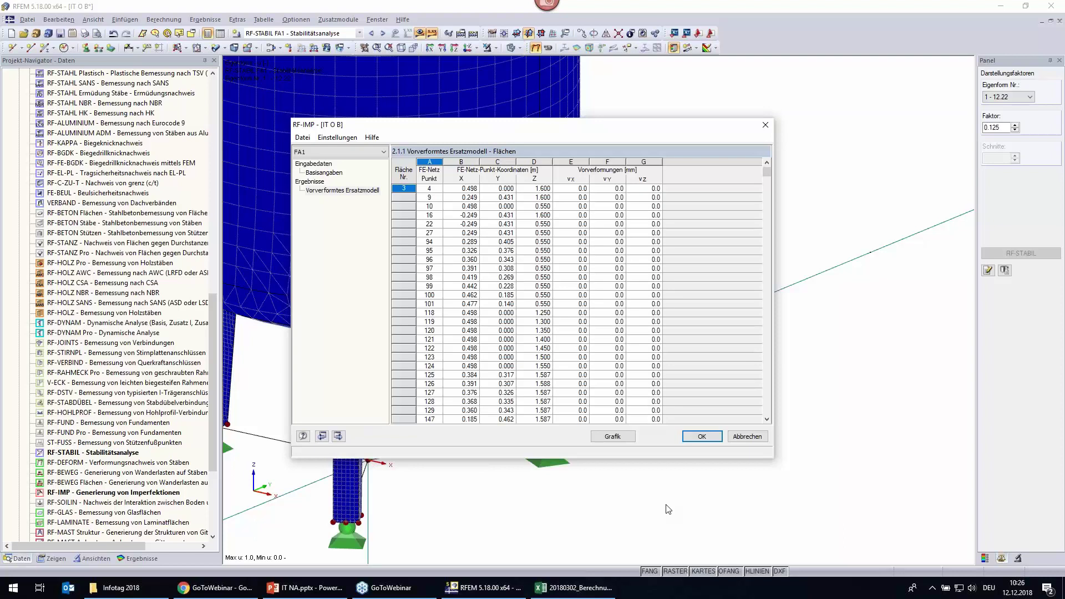
{"action": "left_click", "coordinate": [612, 436]}
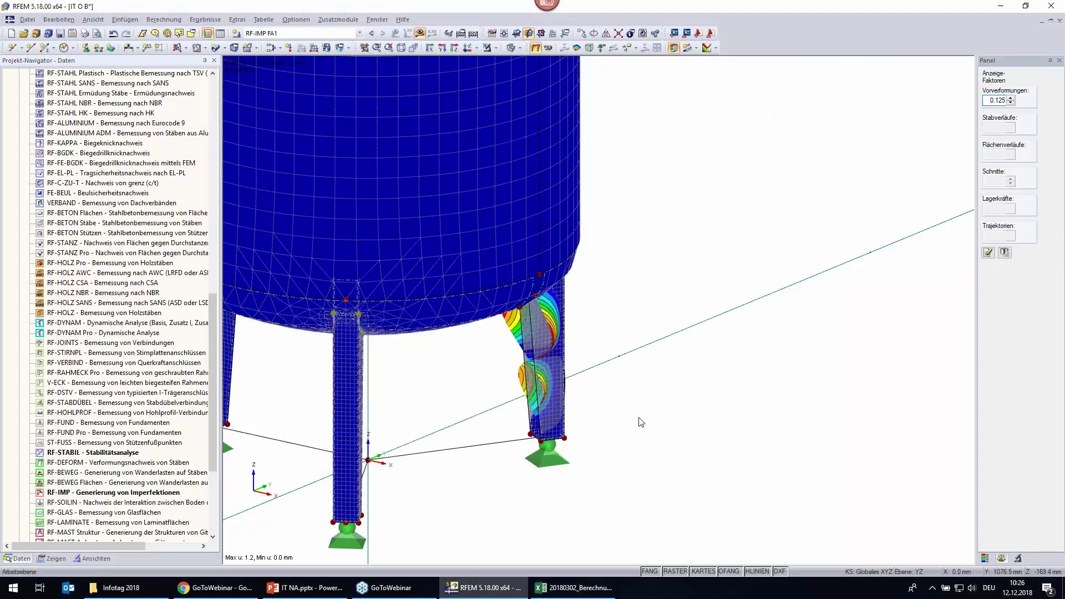
Orbit to the tank top and open the load cases and combinations editor at LF1 Eigengewicht.
{"action": "scroll", "coordinate": [554, 438], "scroll_direction": "down", "scroll_amount": 1}
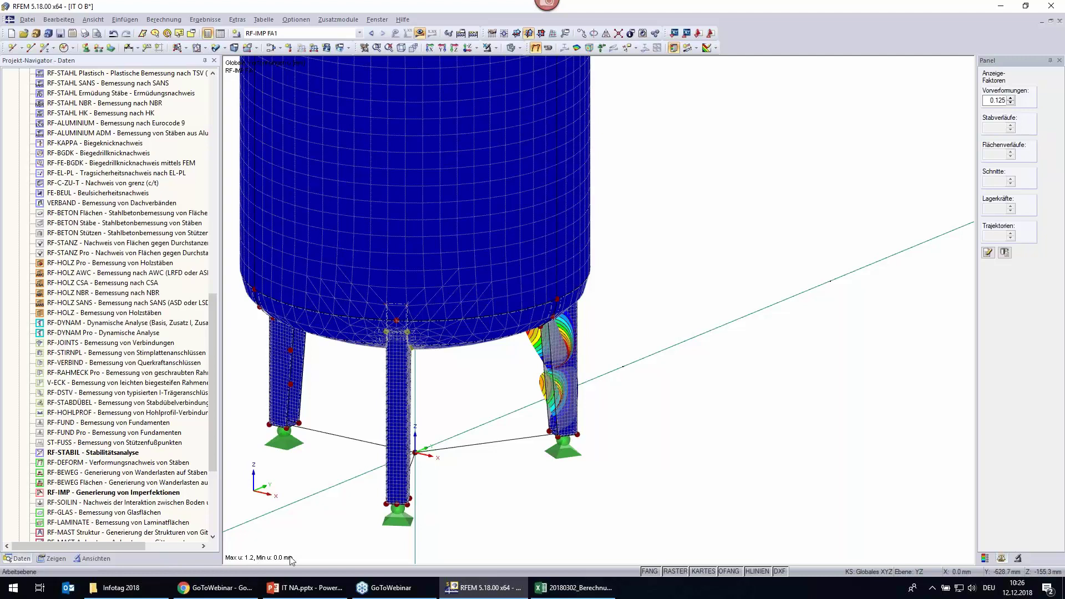
{"action": "scroll", "coordinate": [499, 305], "scroll_direction": "down", "scroll_amount": 2}
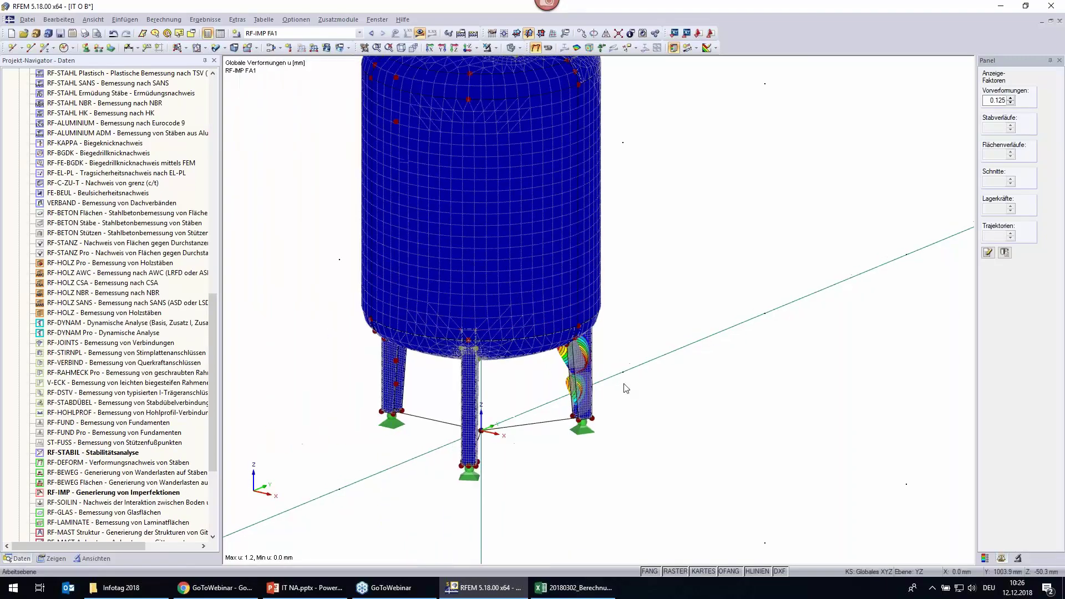
{"action": "mouse_move", "coordinate": [610, 233]}
{"action": "middle_mouse_down", "text": "ctrl"}
{"action": "mouse_move", "coordinate": [610, 242]}
{"action": "mouse_move", "coordinate": [476, 246]}
{"action": "mouse_move", "coordinate": [524, 311]}
{"action": "middle_mouse_up", "text": "ctrl"}
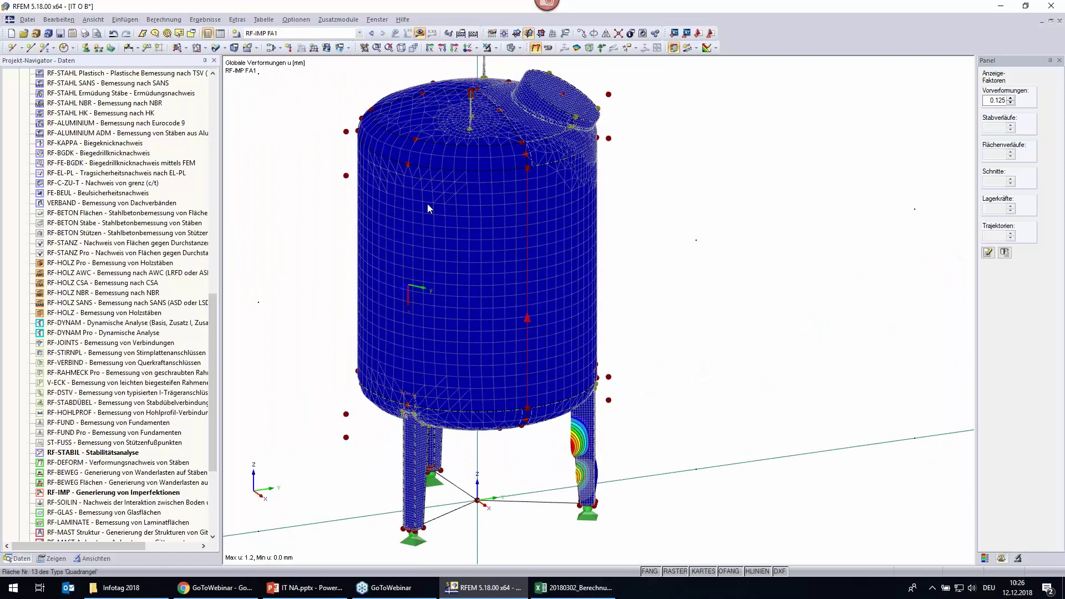
{"action": "left_click", "coordinate": [272, 48]}
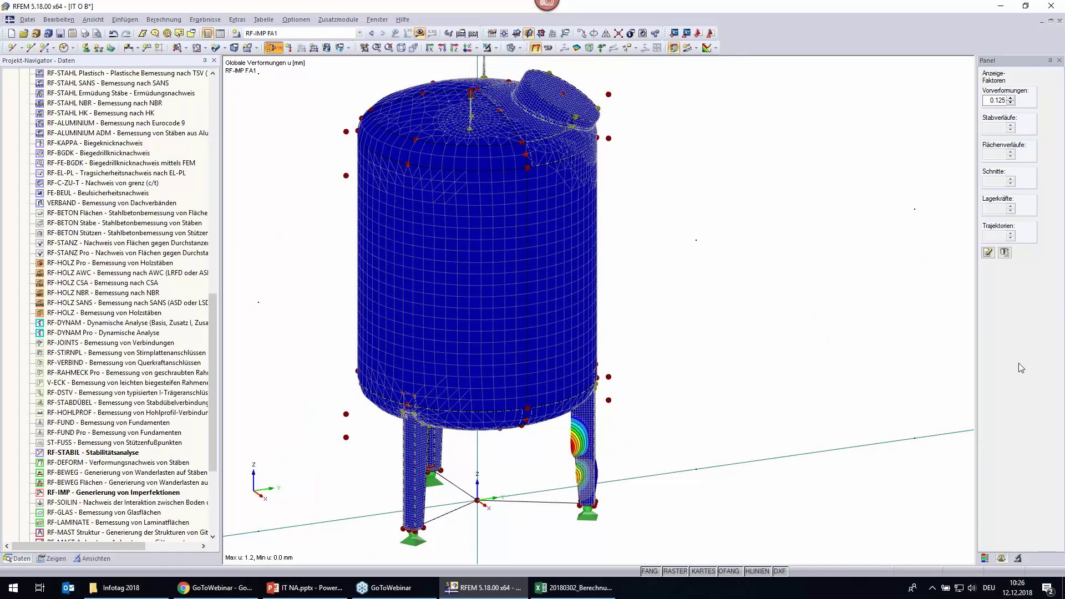
{"action": "double_click", "coordinate": [417, 233]}
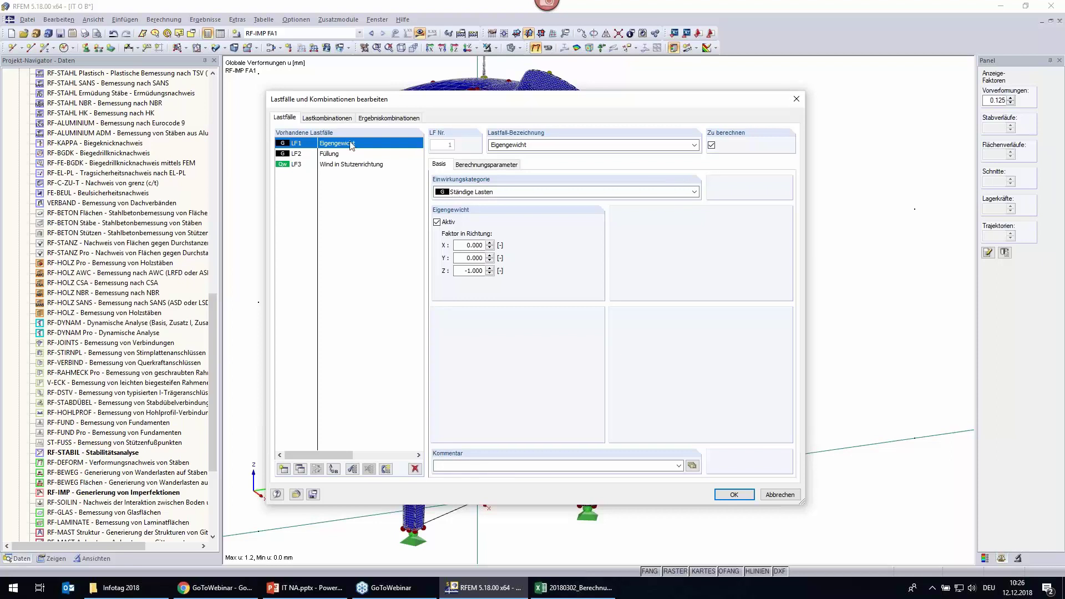
Copy LK1 into a new combination LK2 named 'Geometrisch nichtlinear'.
{"action": "left_click", "coordinate": [336, 119]}
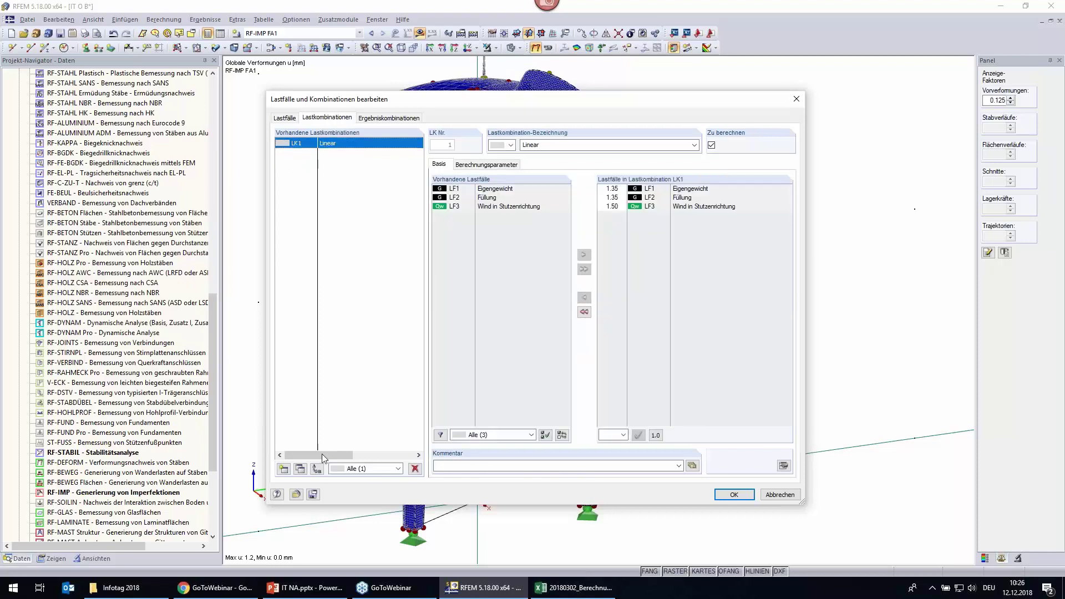
{"action": "left_click", "coordinate": [300, 469]}
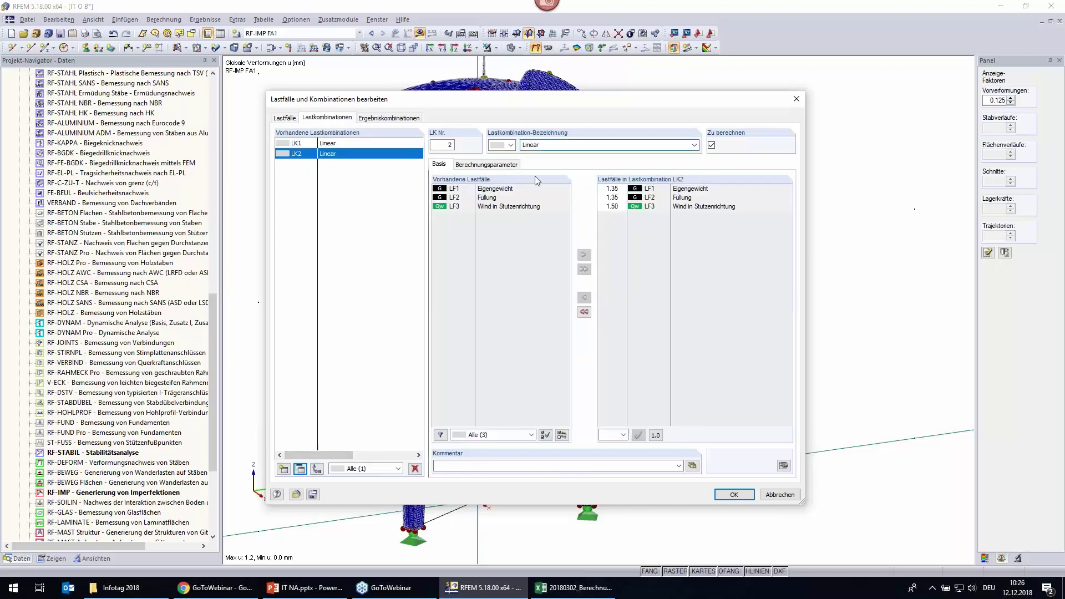
{"action": "left_click_drag", "start_coordinate": [538, 146], "coordinate": [525, 142]}
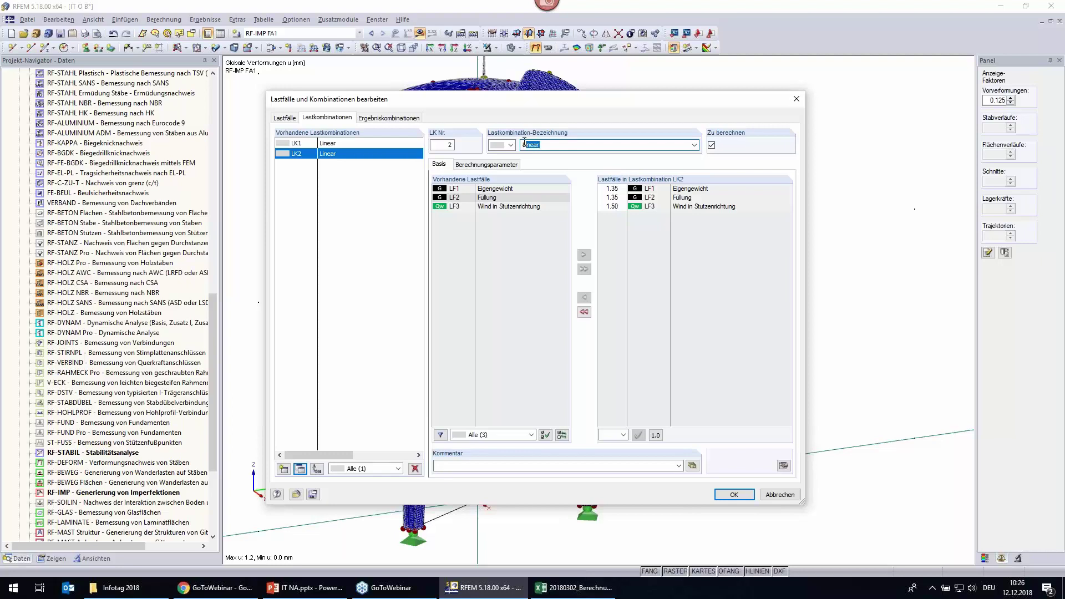
{"action": "type", "text": "Geo"}
{"action": "type", "text": "metrisch Nichtl"}
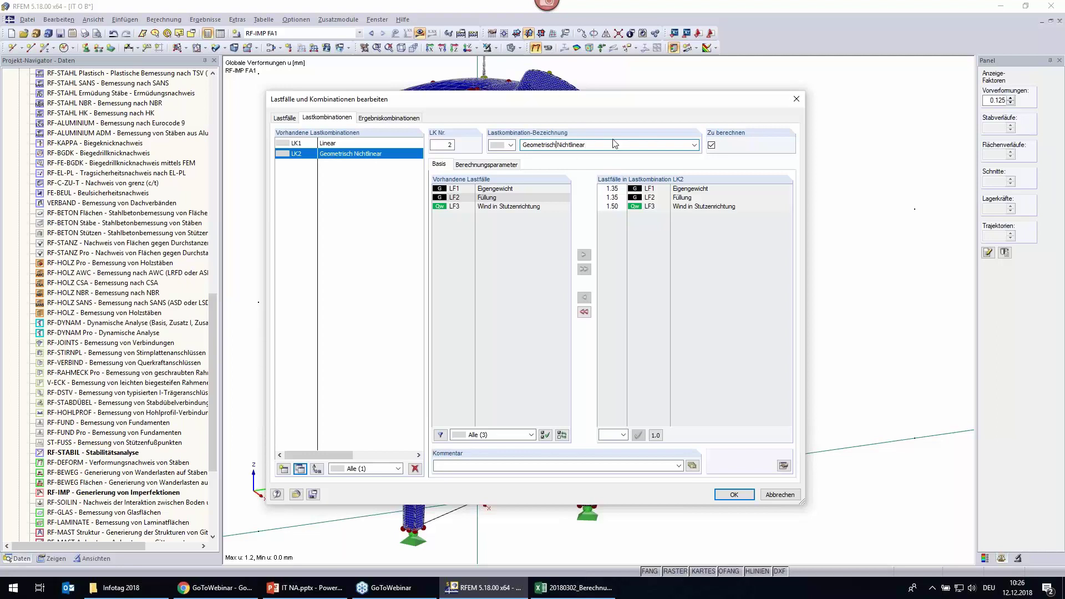
{"action": "key", "text": "Delete"}
{"action": "type", "text": "n"}
Set LK2 to second-order P-Delta analysis using RF-IMP imperfections from FA1.
{"action": "left_click", "coordinate": [499, 165]}
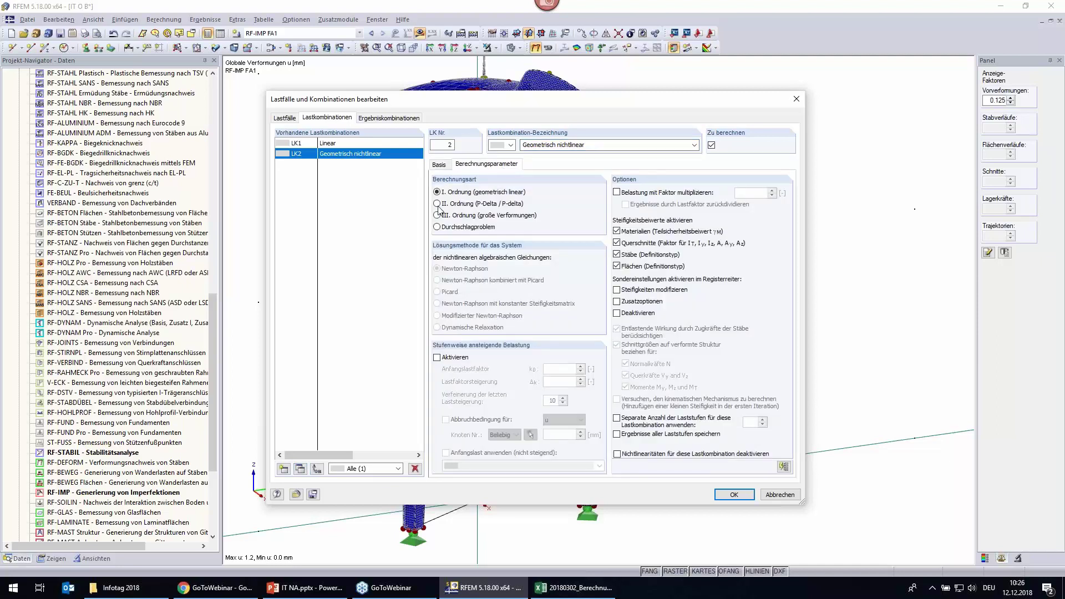
{"action": "left_click", "coordinate": [437, 204]}
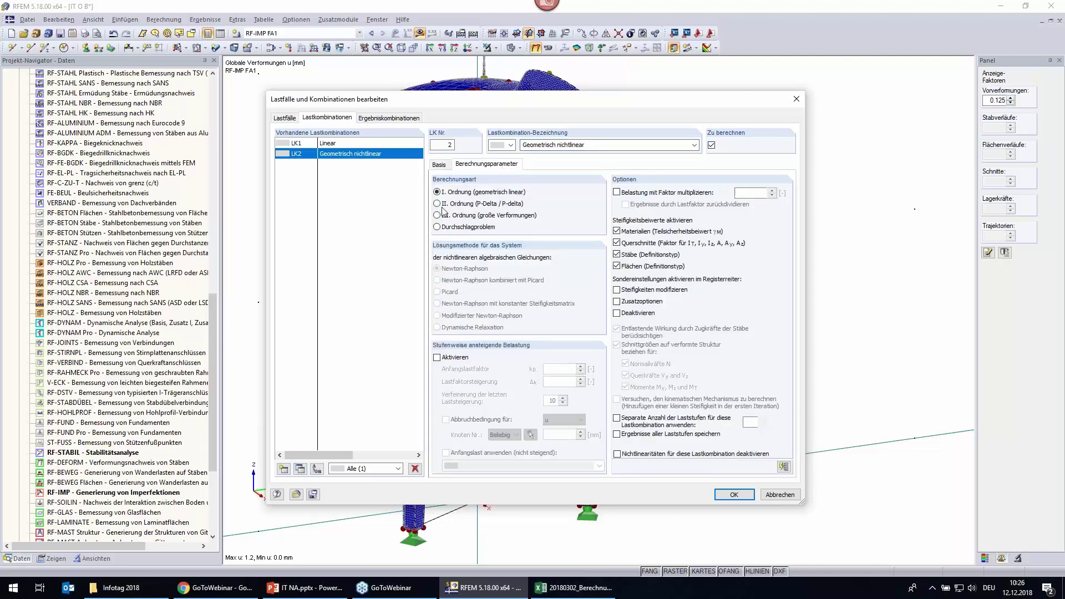
{"action": "left_click", "coordinate": [617, 302]}
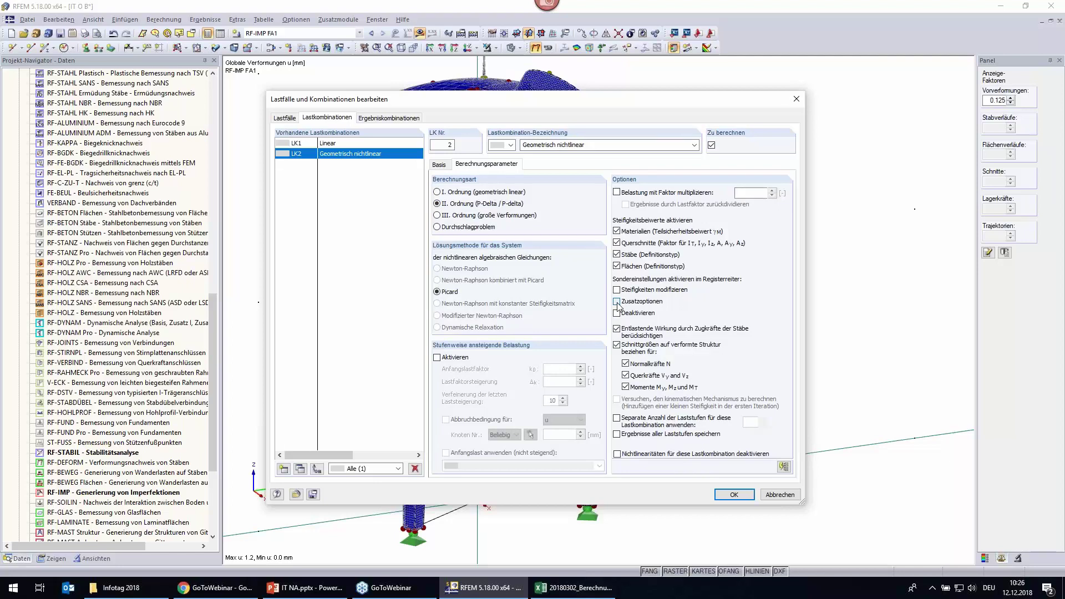
{"action": "left_click", "coordinate": [562, 166]}
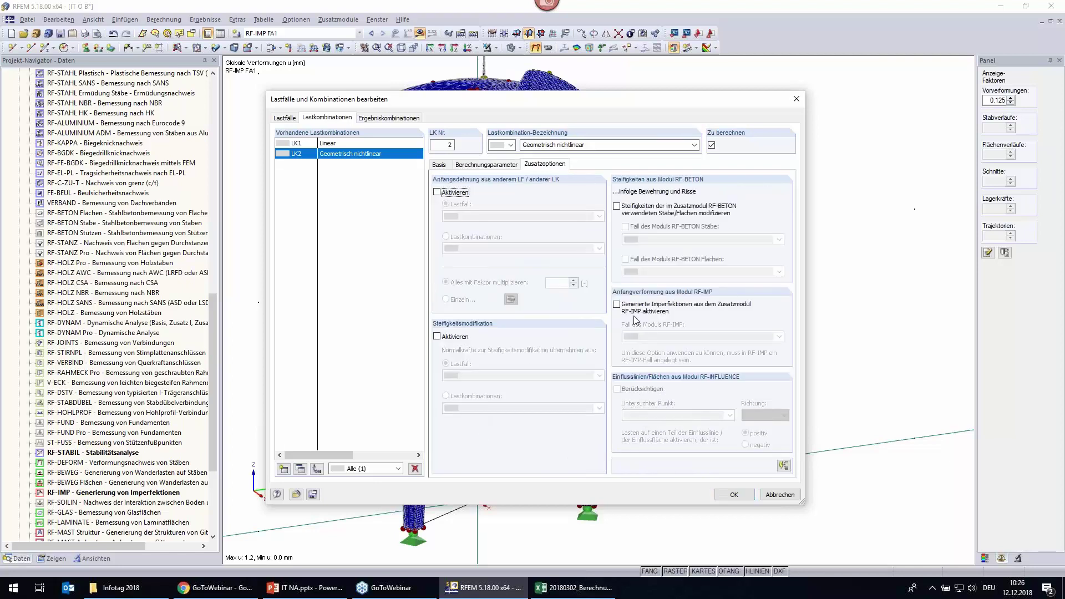
{"action": "left_click", "coordinate": [622, 309]}
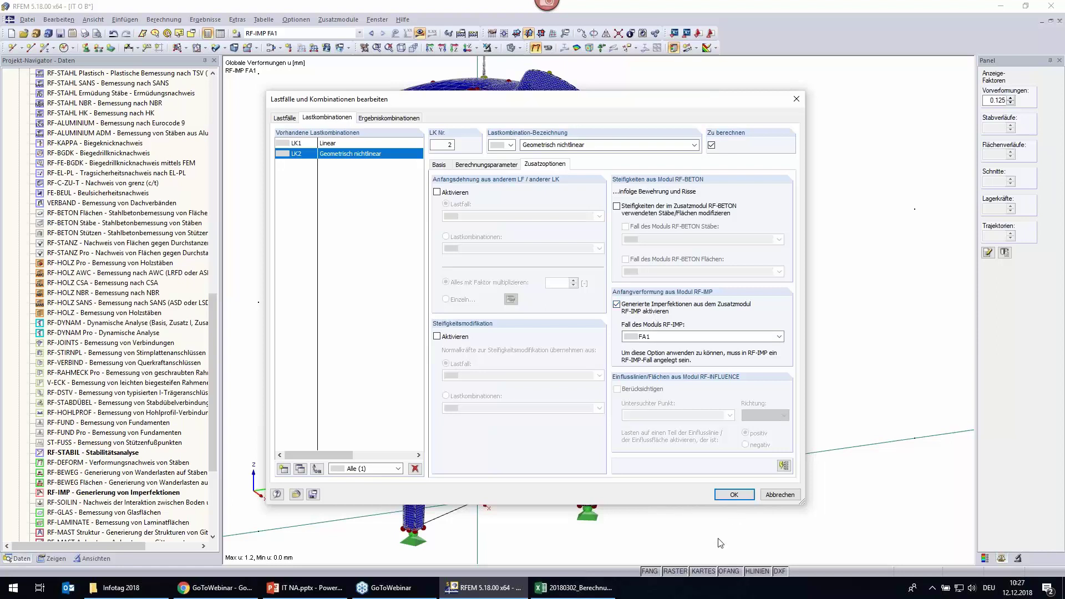
{"action": "left_click", "coordinate": [729, 501]}
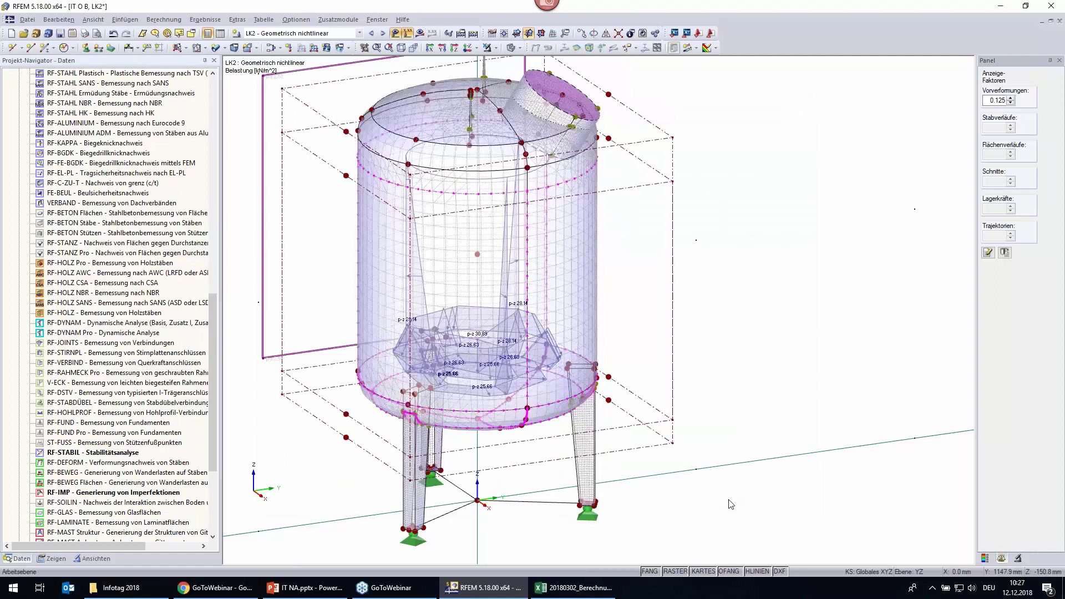
Calculate LK2 and view its von Mises stresses, peaking at 15.13 kN/cm².
{"action": "left_click", "coordinate": [420, 33]}
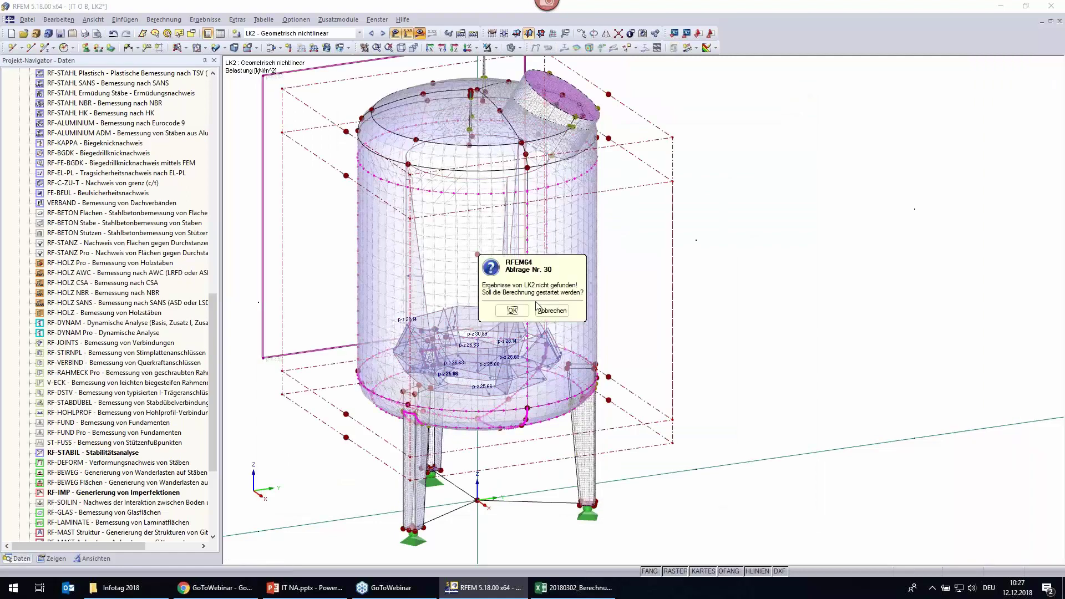
{"action": "key", "text": "Return"}
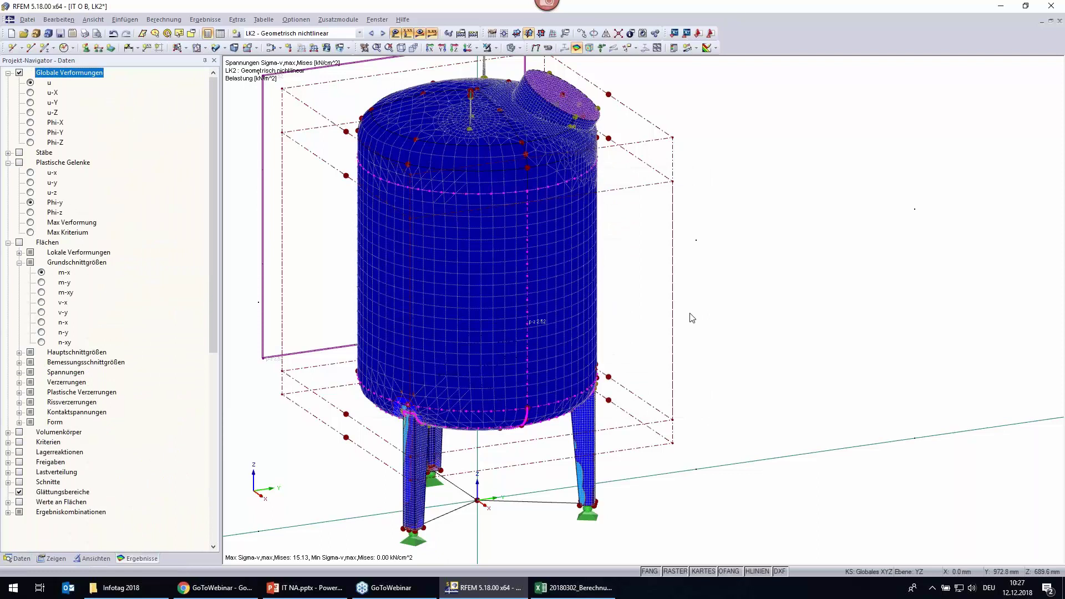
{"action": "left_click", "coordinate": [21, 558]}
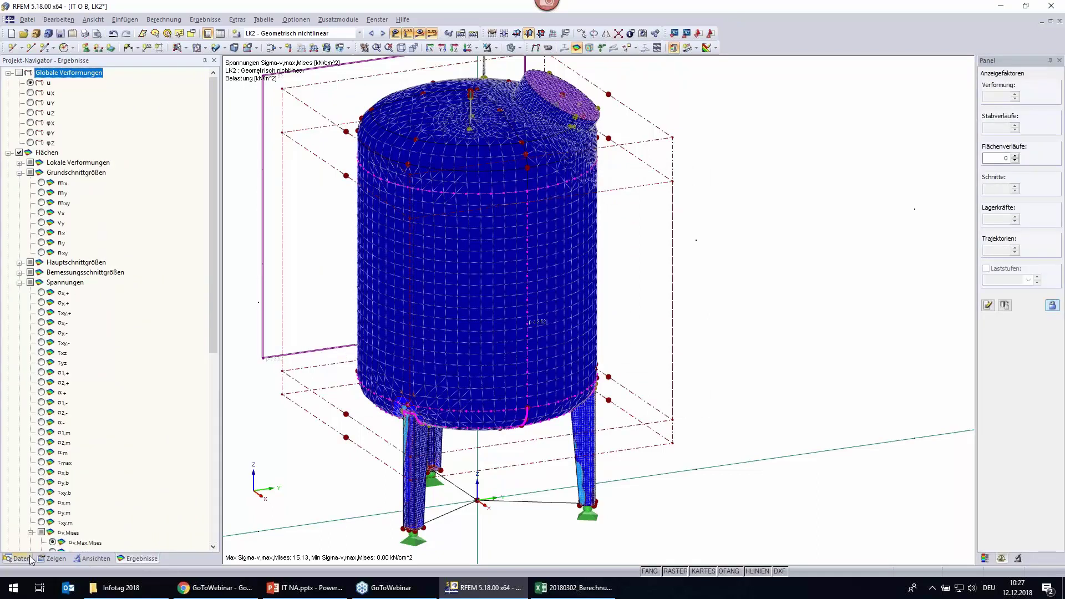
Add LK2 to the RF-STAHL Flächen design, rerun it, and show results (max utilization 0.90).
{"action": "scroll", "coordinate": [100, 361], "scroll_direction": "up", "scroll_amount": 9}
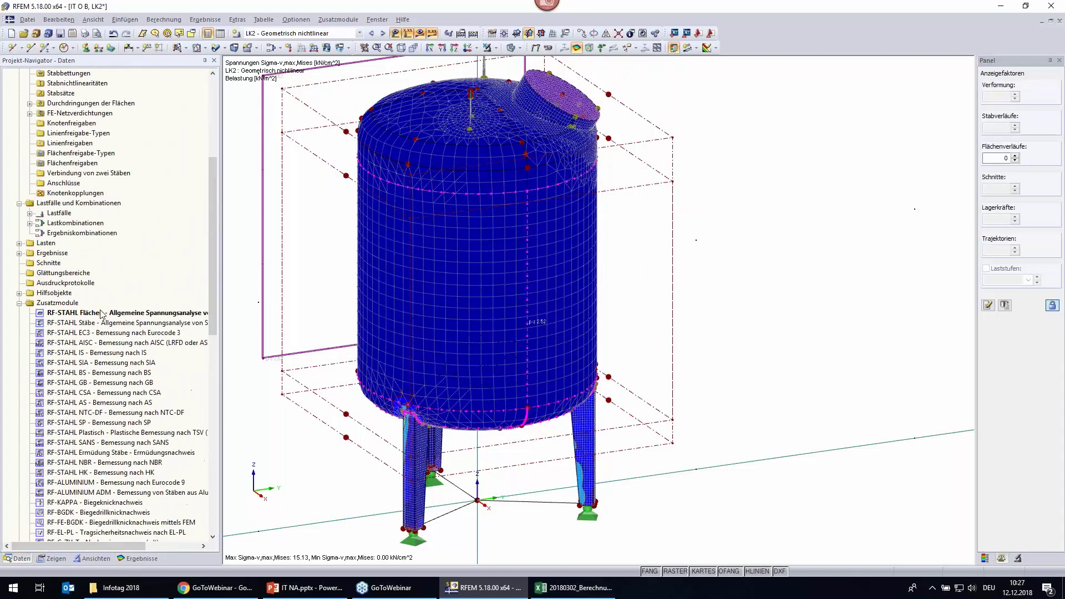
{"action": "double_click", "coordinate": [100, 312]}
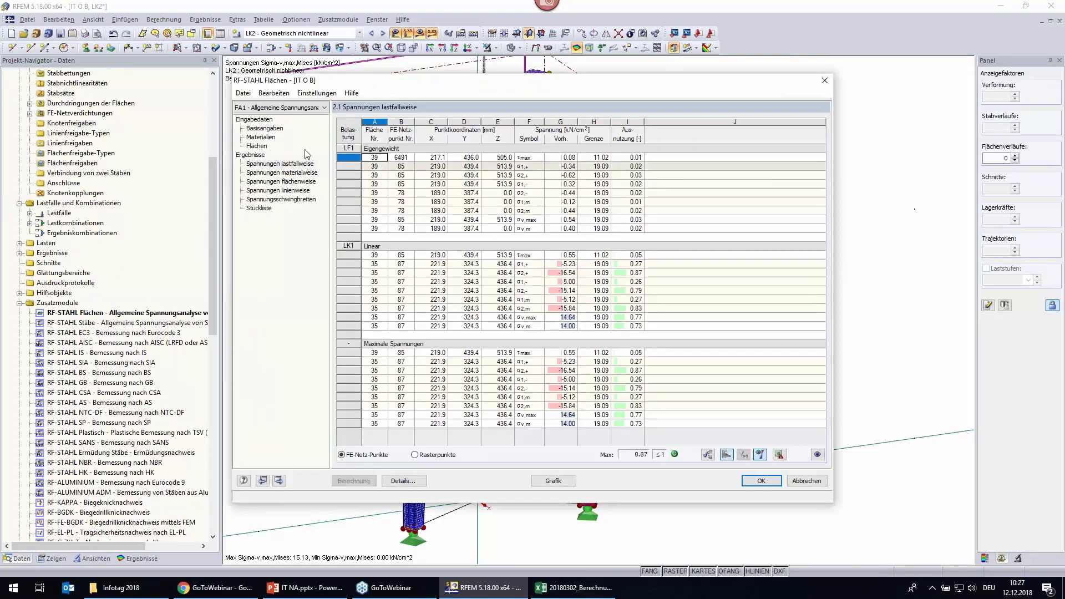
{"action": "left_click", "coordinate": [271, 128]}
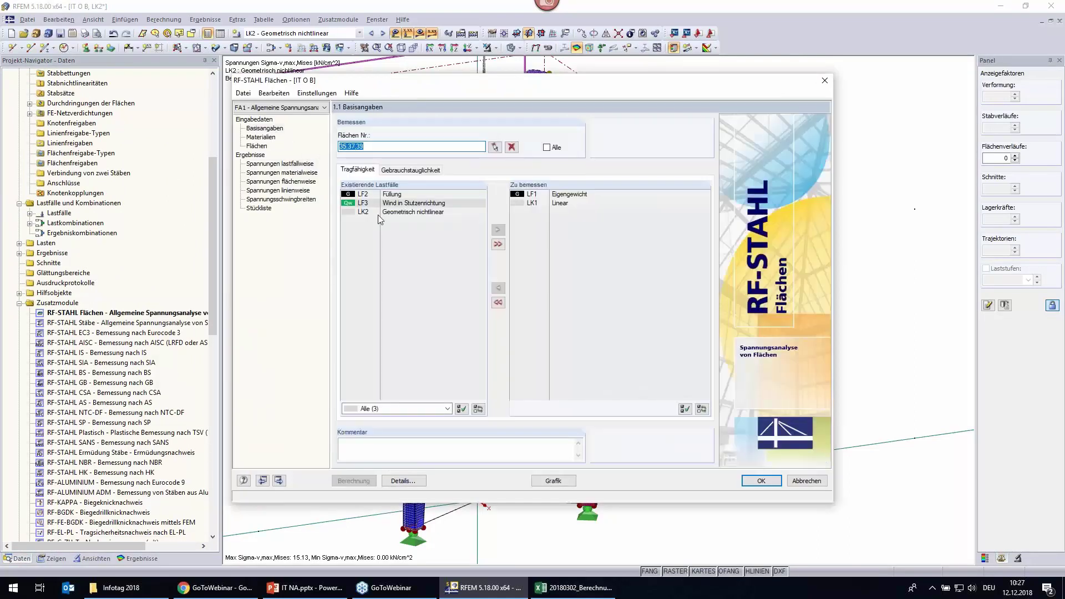
{"action": "left_click_drag", "start_coordinate": [364, 212], "coordinate": [515, 252]}
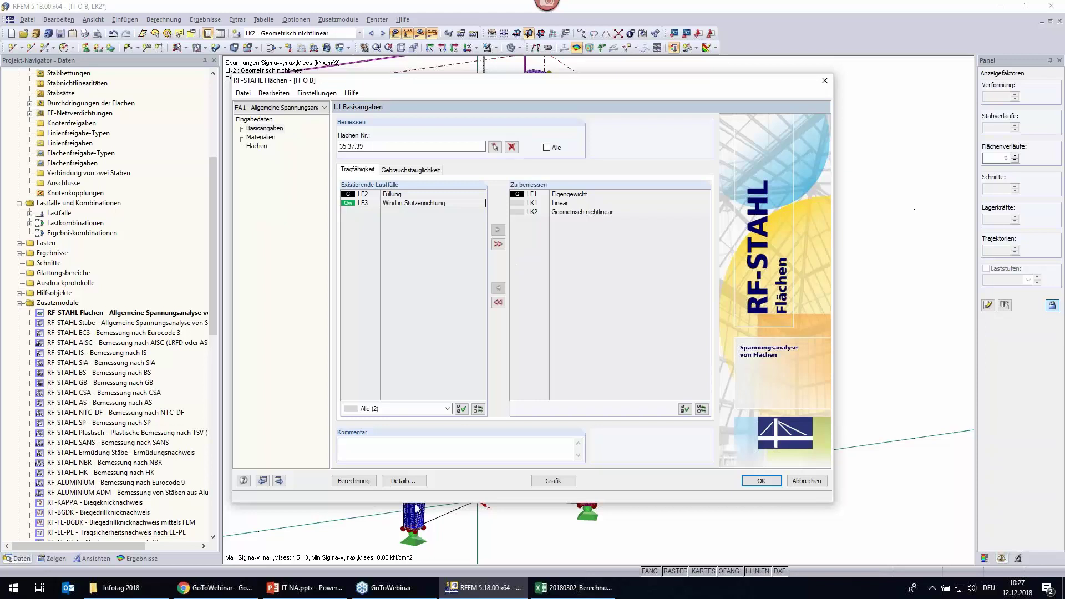
{"action": "left_click", "coordinate": [359, 482]}
{"action": "key", "text": "Return"}
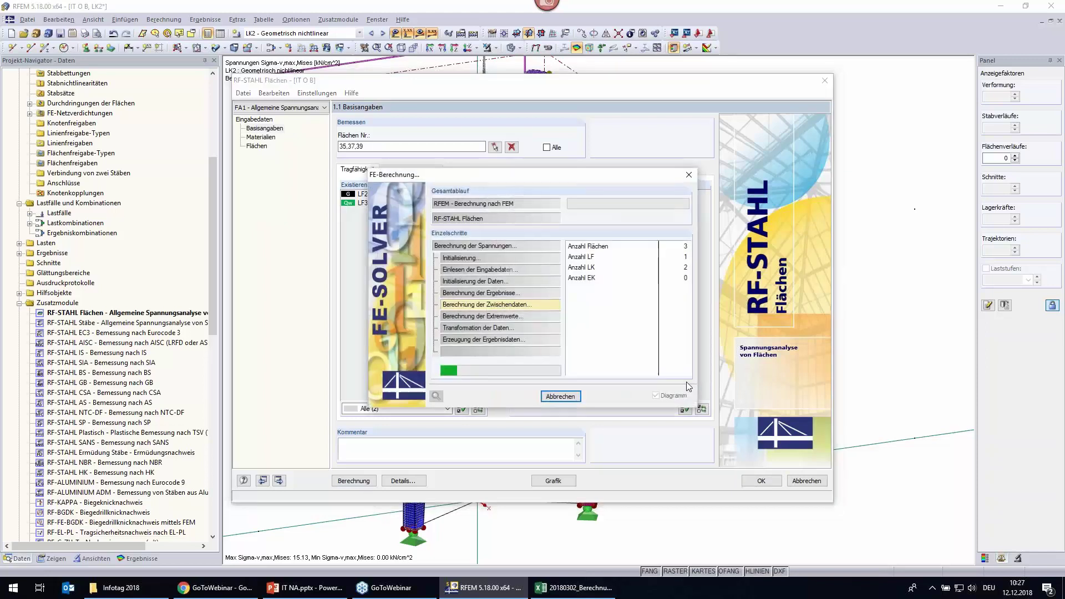
{"action": "left_click", "coordinate": [536, 482]}
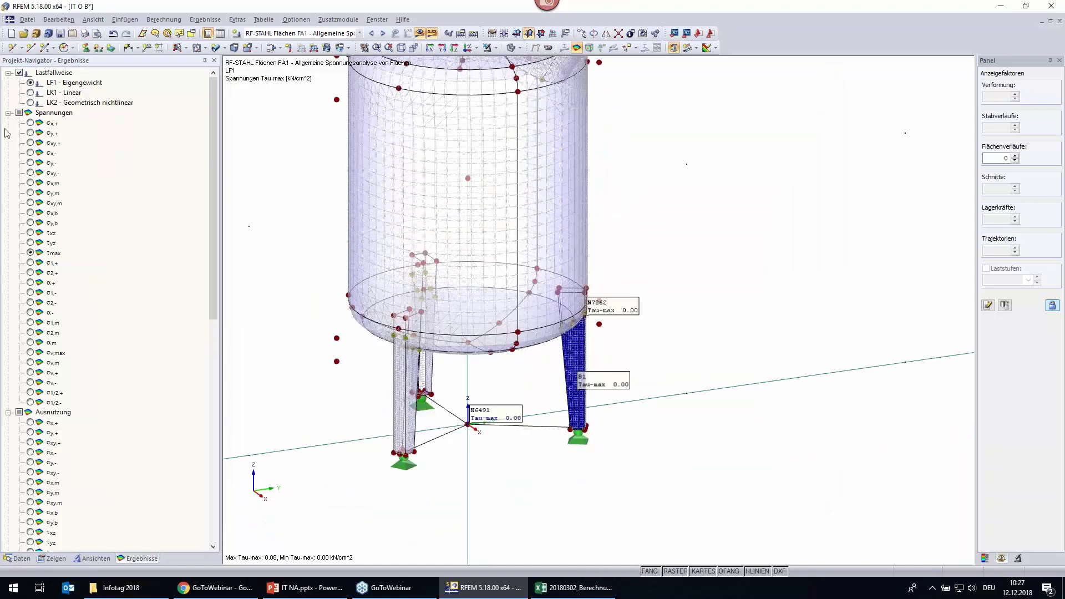
Compare von Mises utilization σv,max for LK1 and LK2 (leg peak 0.79), then open the load combinations editor.
{"action": "left_click", "coordinate": [8, 112]}
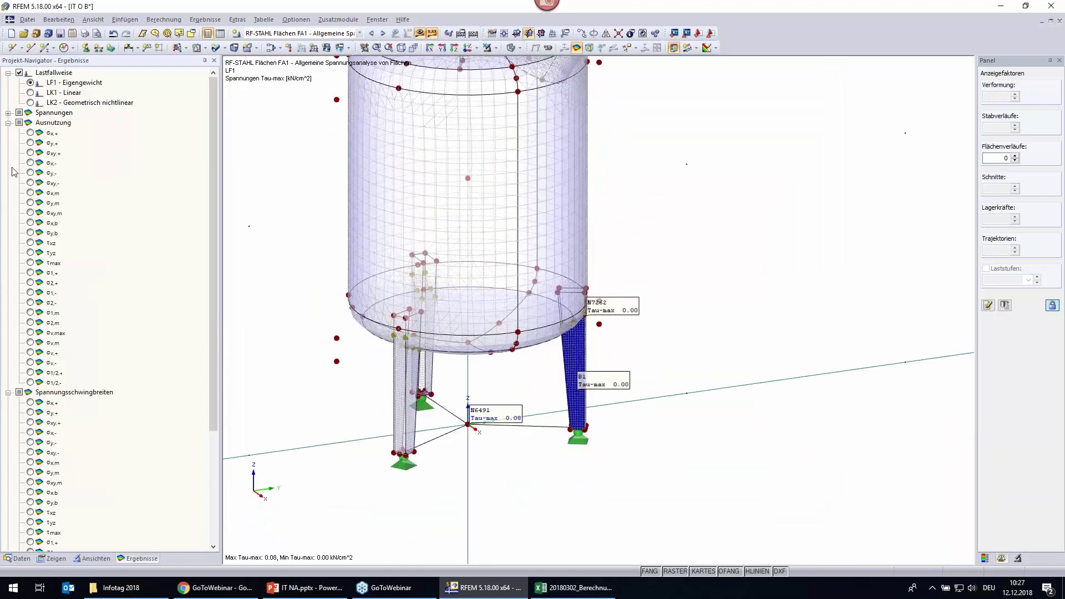
{"action": "left_click", "coordinate": [31, 333]}
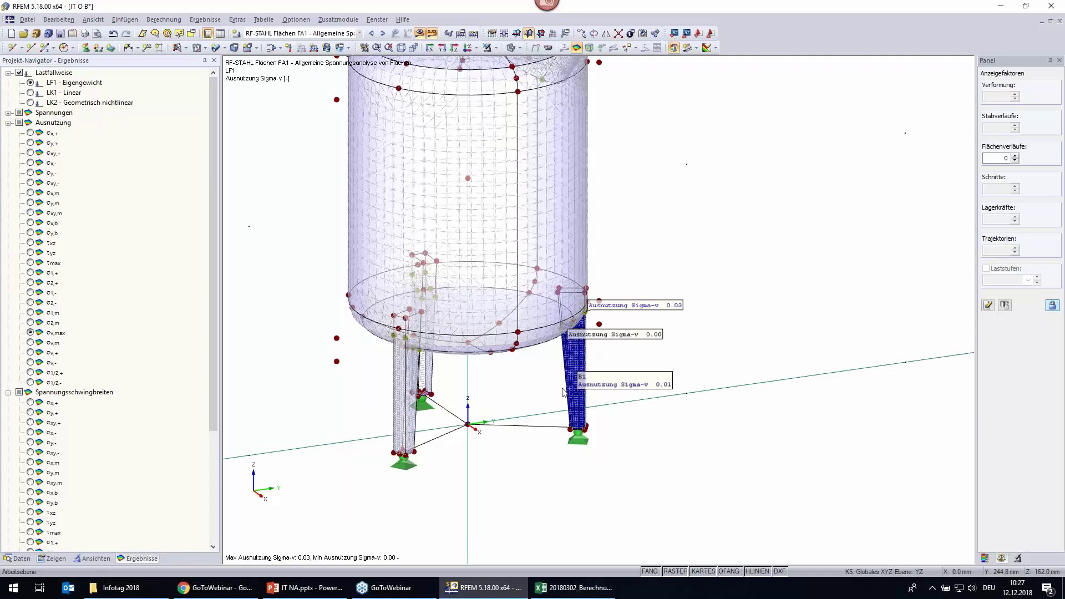
{"action": "scroll", "coordinate": [608, 382], "scroll_direction": "up", "scroll_amount": 1}
{"action": "scroll", "coordinate": [608, 382], "scroll_direction": "up", "scroll_amount": 2}
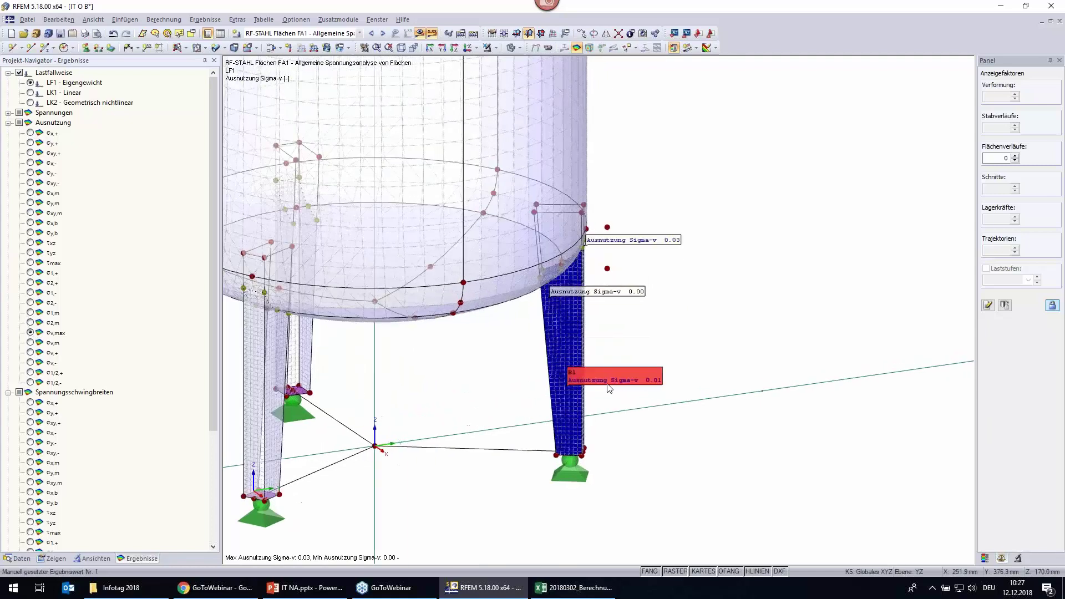
{"action": "left_click", "coordinate": [30, 92]}
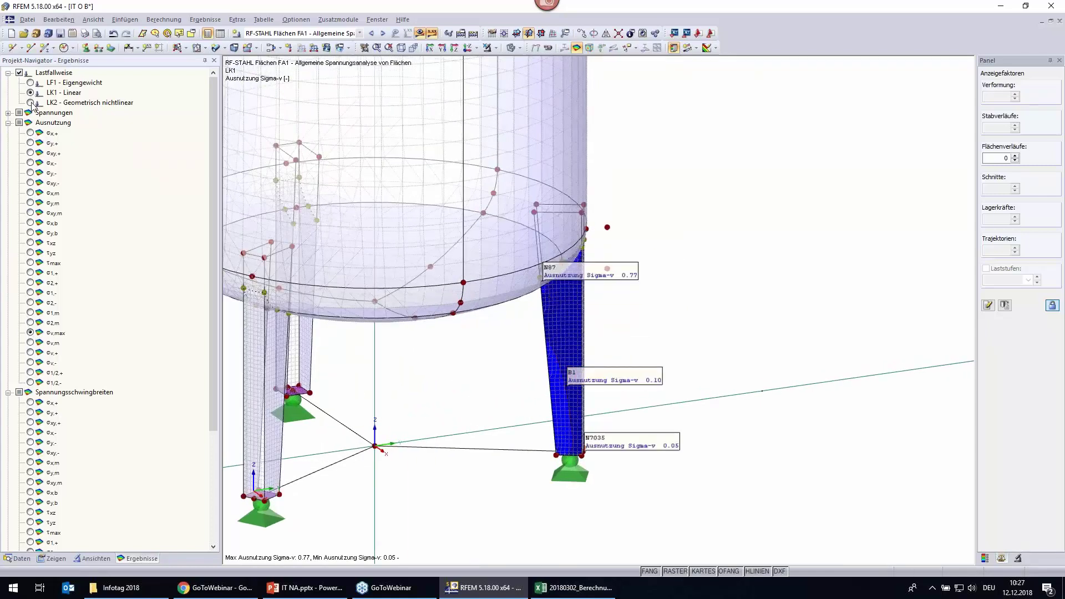
{"action": "left_click", "coordinate": [30, 103]}
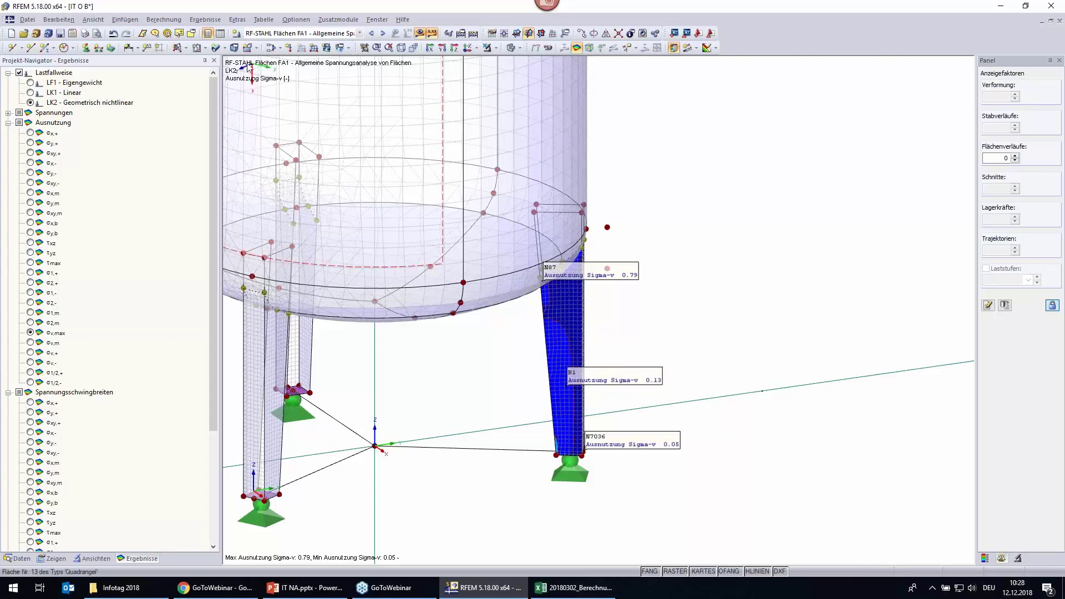
{"action": "left_click", "coordinate": [271, 47]}
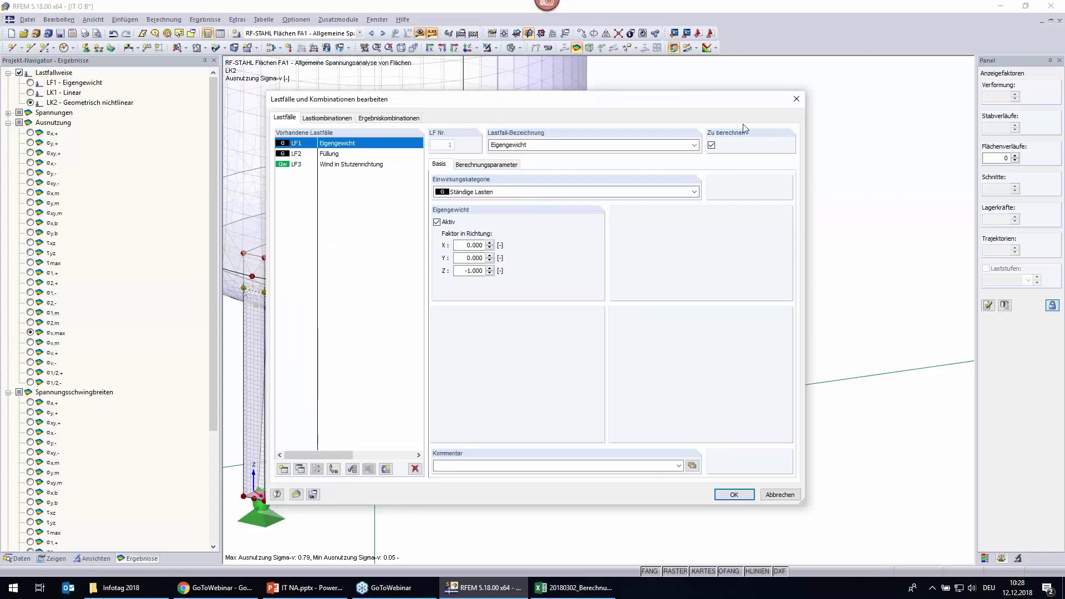
Add new load combination LK3 'Konstant' containing LF1 Eigengewicht at factor 1.35.
{"action": "left_click", "coordinate": [329, 118]}
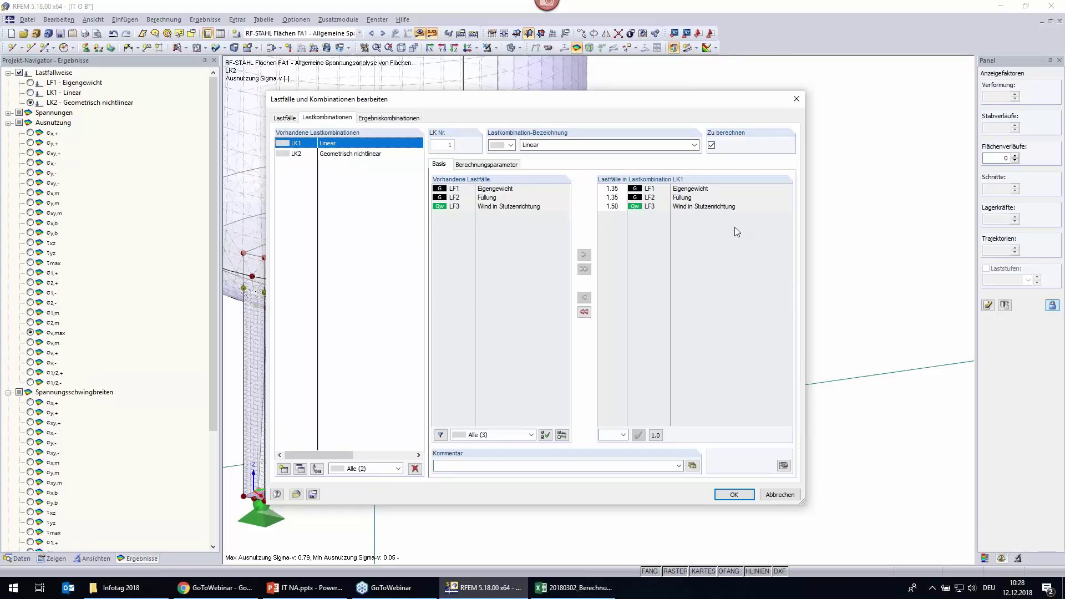
{"action": "left_click", "coordinate": [283, 469]}
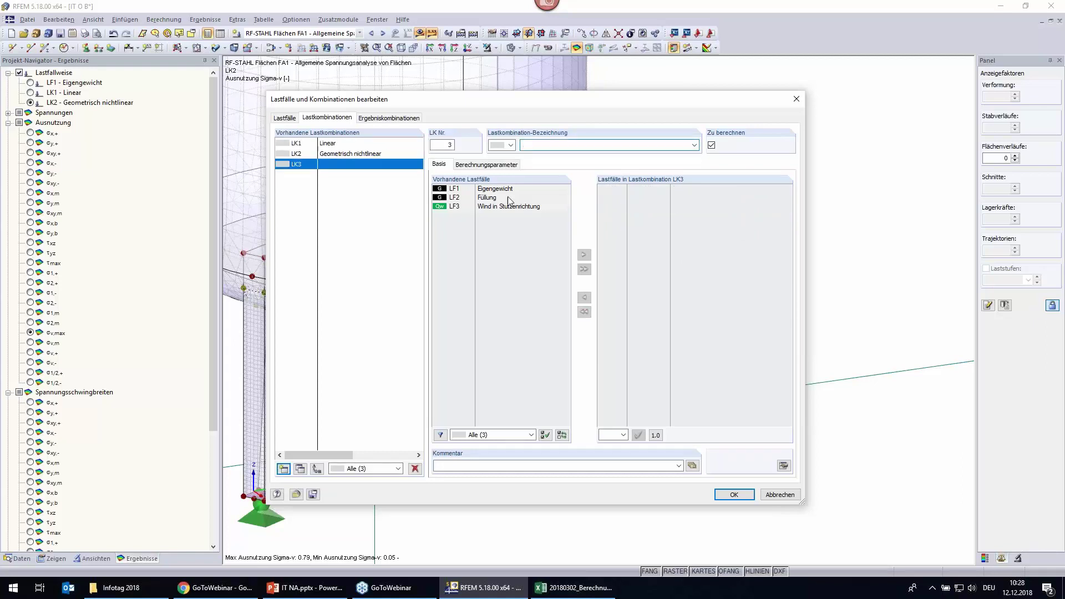
{"action": "type", "text": "Konstant"}
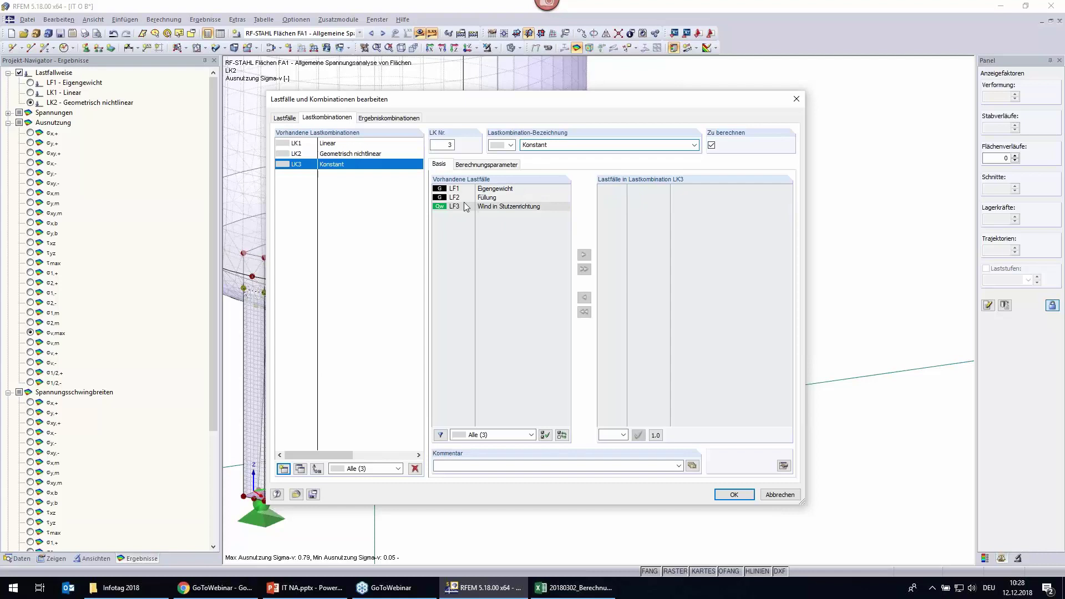
{"action": "double_click", "coordinate": [454, 188]}
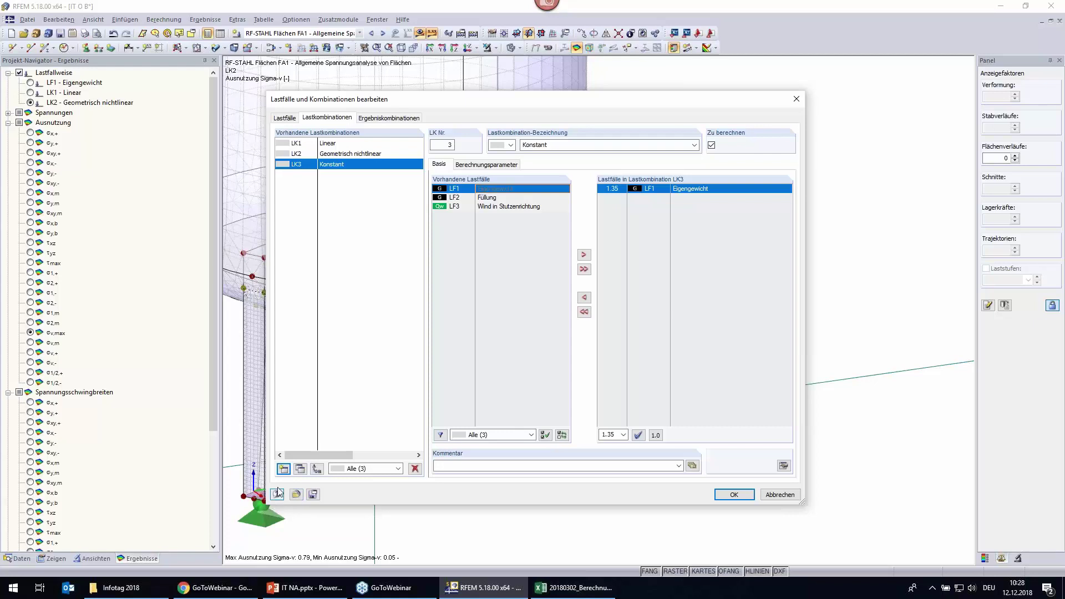
Create load combination LK4 'Veränderlich' containing LF2 and LF3.
{"action": "left_click", "coordinate": [284, 469]}
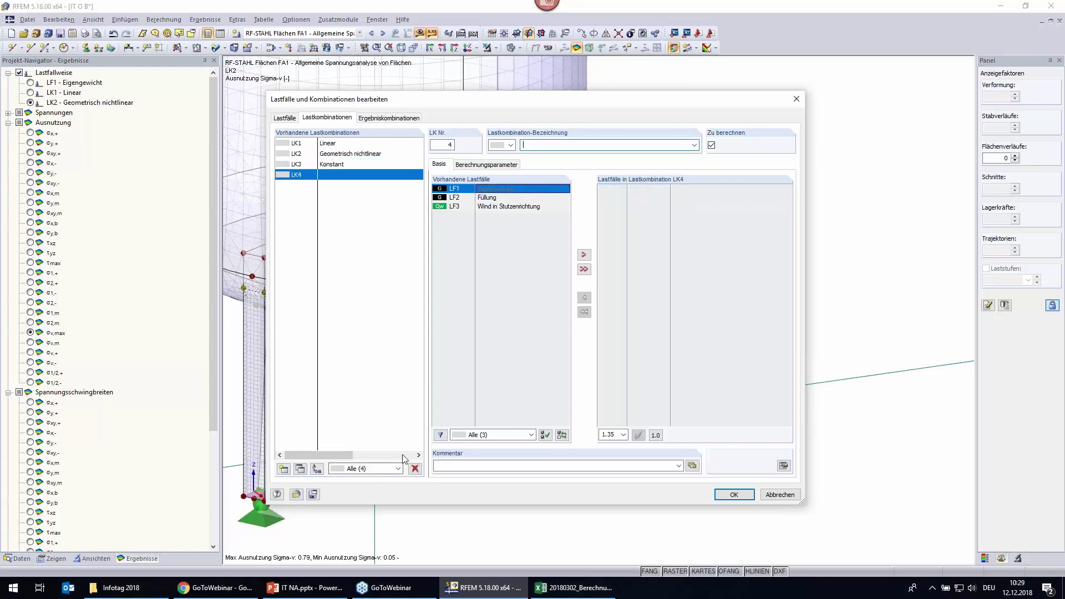
{"action": "double_click", "coordinate": [497, 198]}
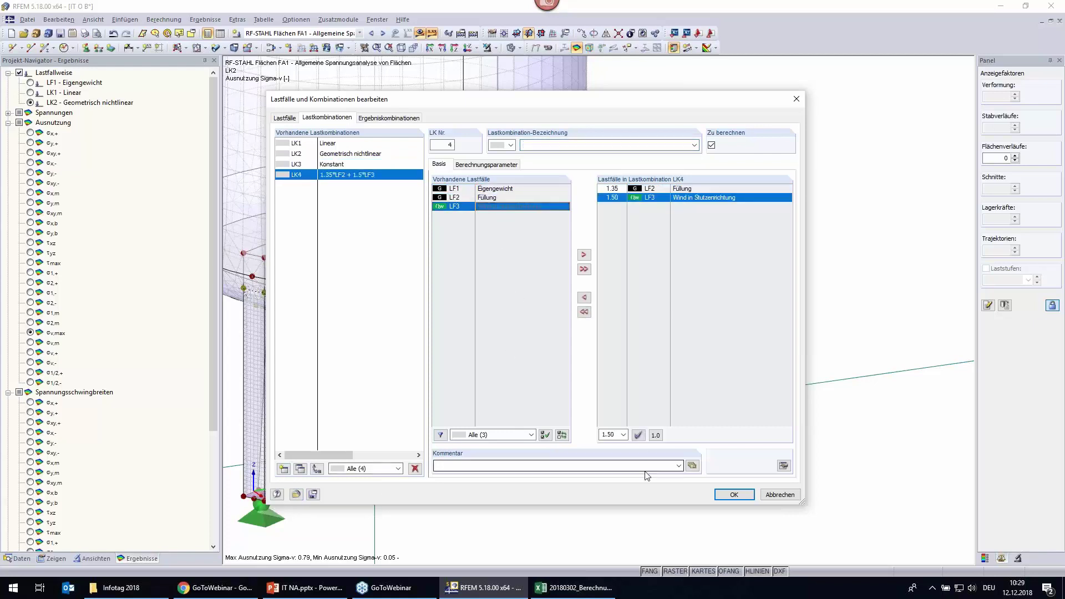
{"action": "left_click", "coordinate": [524, 145]}
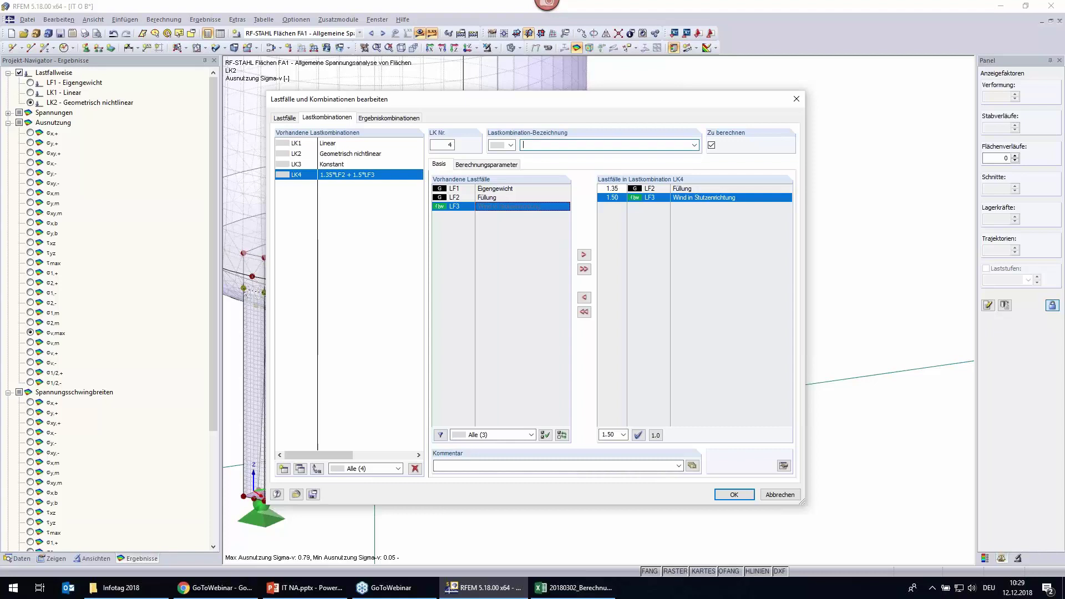
{"action": "type", "text": "Veränderlich"}
Show LK4's calculation parameters and enable its additional options.
{"action": "left_click", "coordinate": [493, 165]}
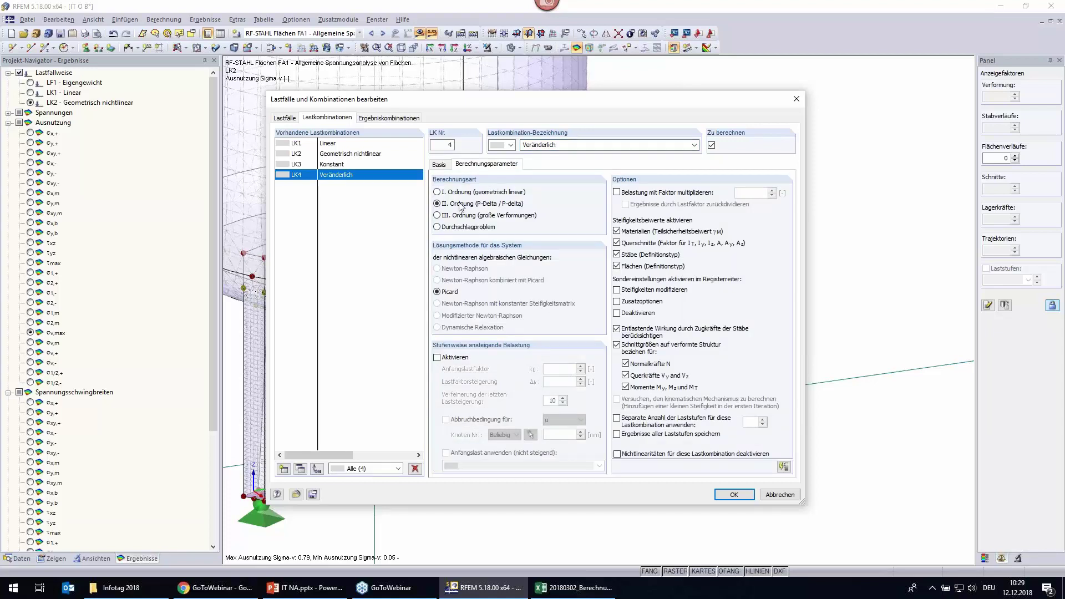
{"action": "left_click", "coordinate": [617, 301]}
{"action": "left_click", "coordinate": [557, 165]}
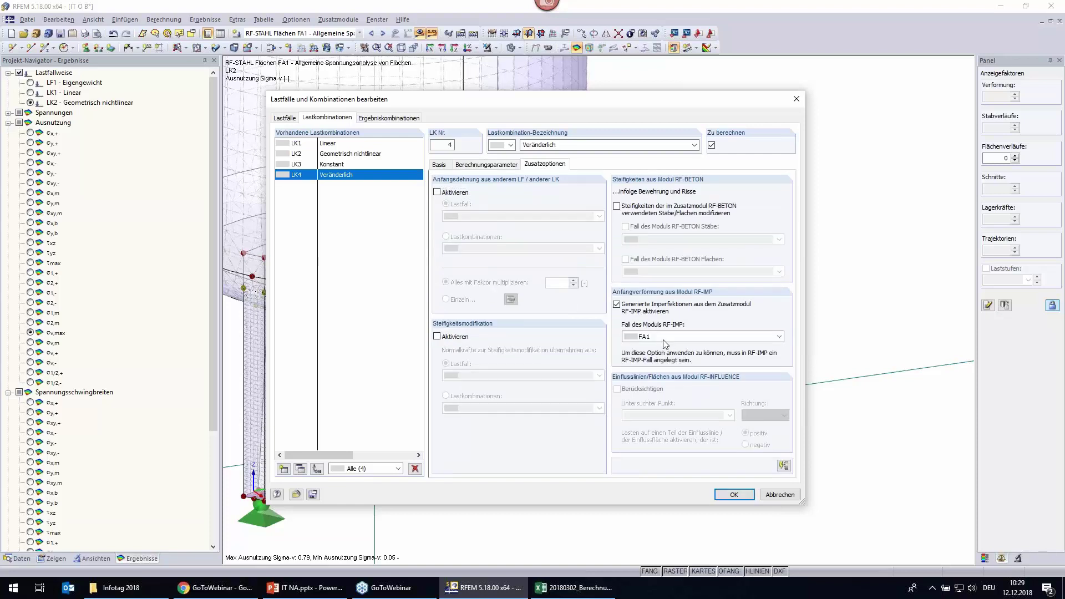
{"action": "left_click", "coordinate": [508, 166]}
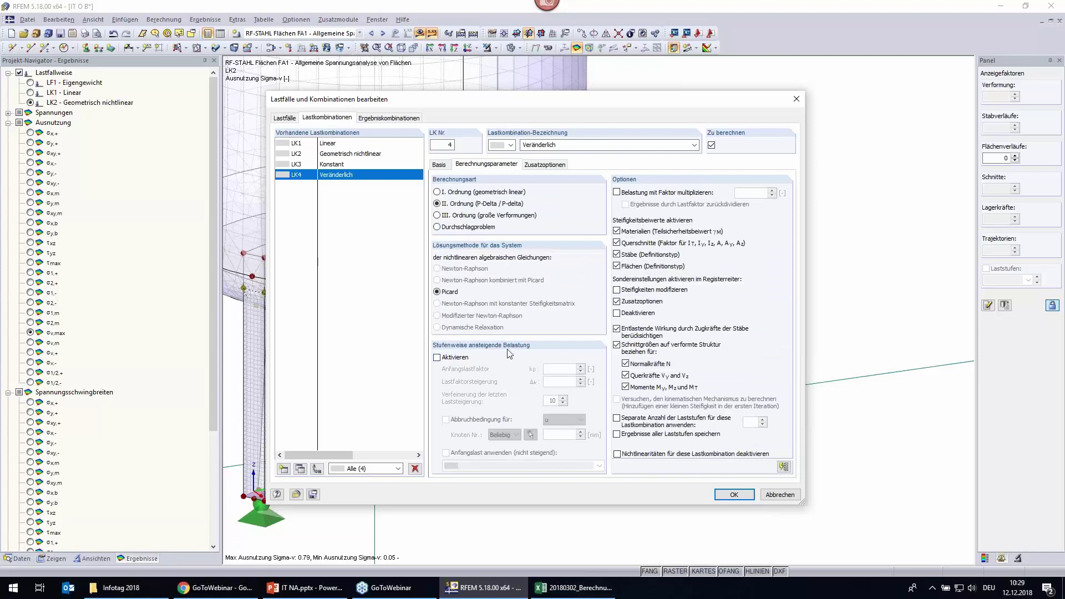
Activate incremental loading for LK4 with factors 1.000/1.000, refinement 1, abort at u = 150 mm.
{"action": "left_click", "coordinate": [437, 357]}
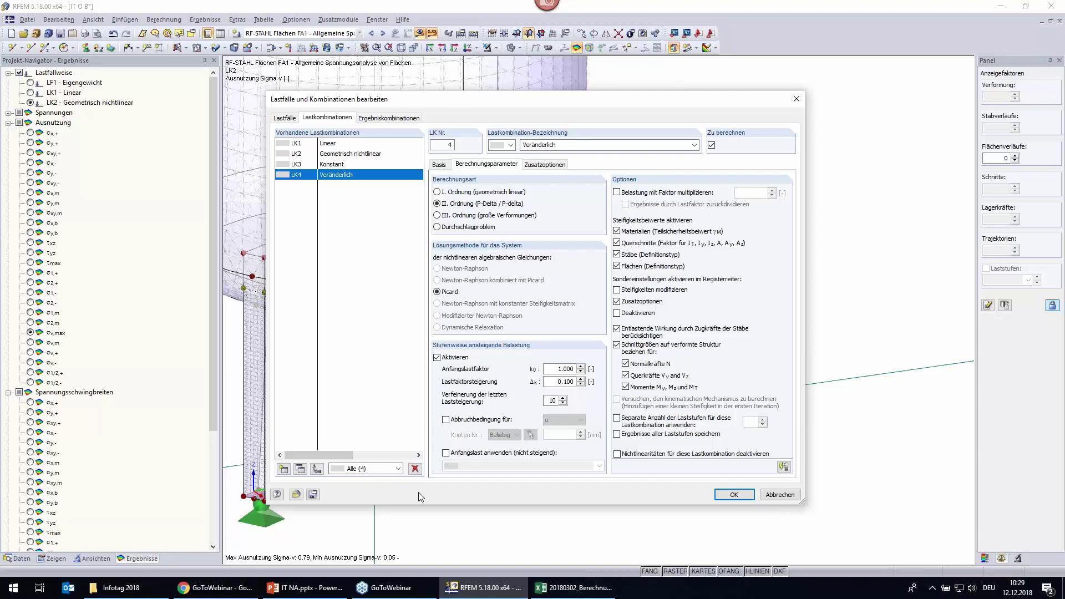
{"action": "double_click", "coordinate": [549, 369]}
{"action": "key", "text": "Tab"}
{"action": "type", "text": "1"}
{"action": "double_click", "coordinate": [550, 400]}
{"action": "type", "text": "1"}
{"action": "left_click", "coordinate": [480, 420]}
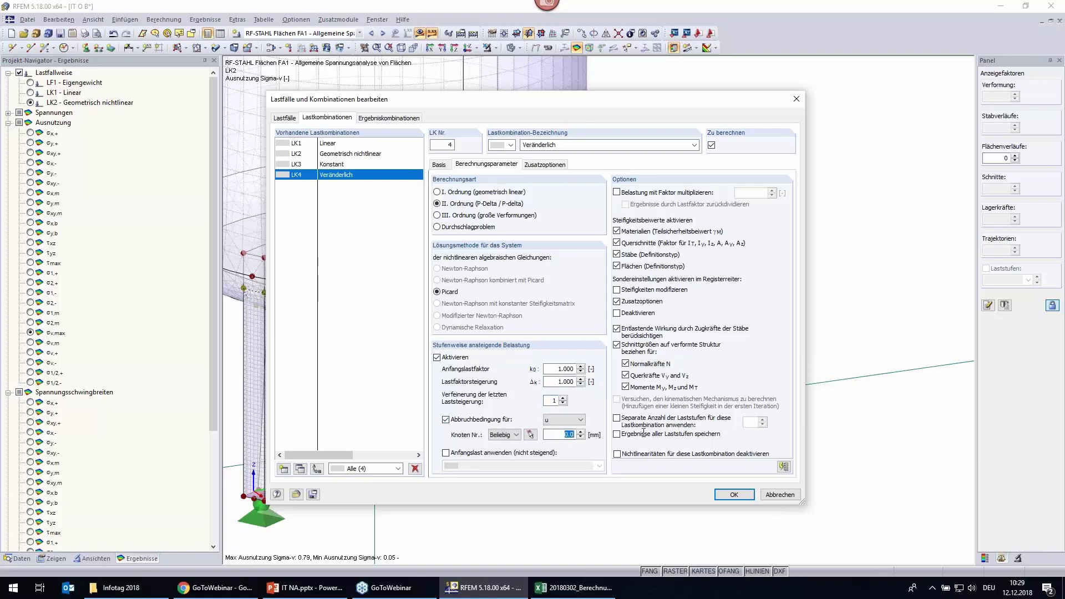
{"action": "type", "text": "150"}
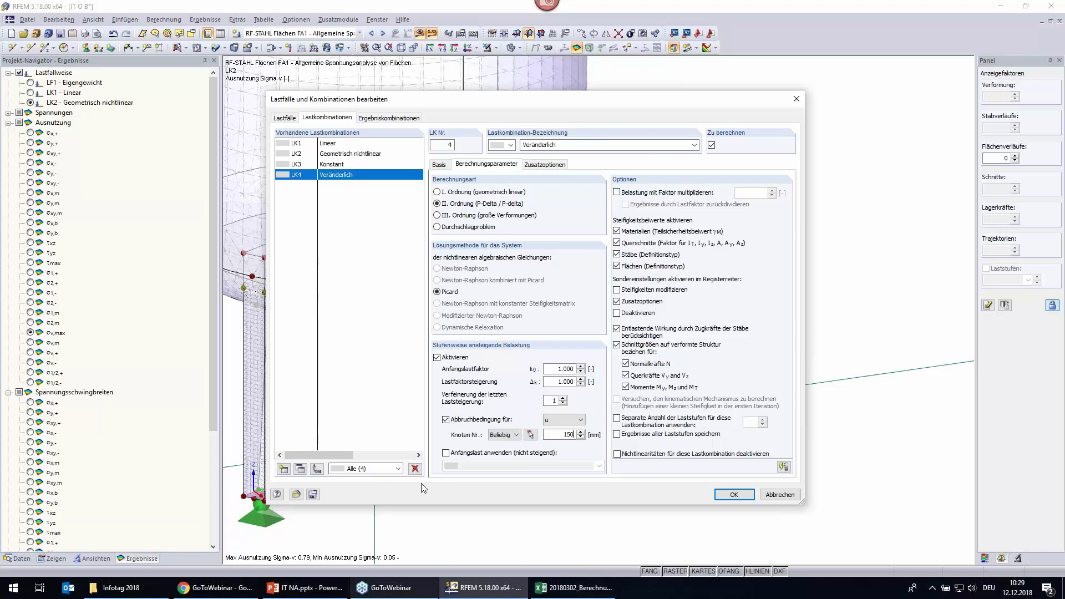
Use LK3 Konstant as LK4's initial load and save results of all load steps.
{"action": "left_click", "coordinate": [445, 452]}
{"action": "left_click", "coordinate": [488, 467]}
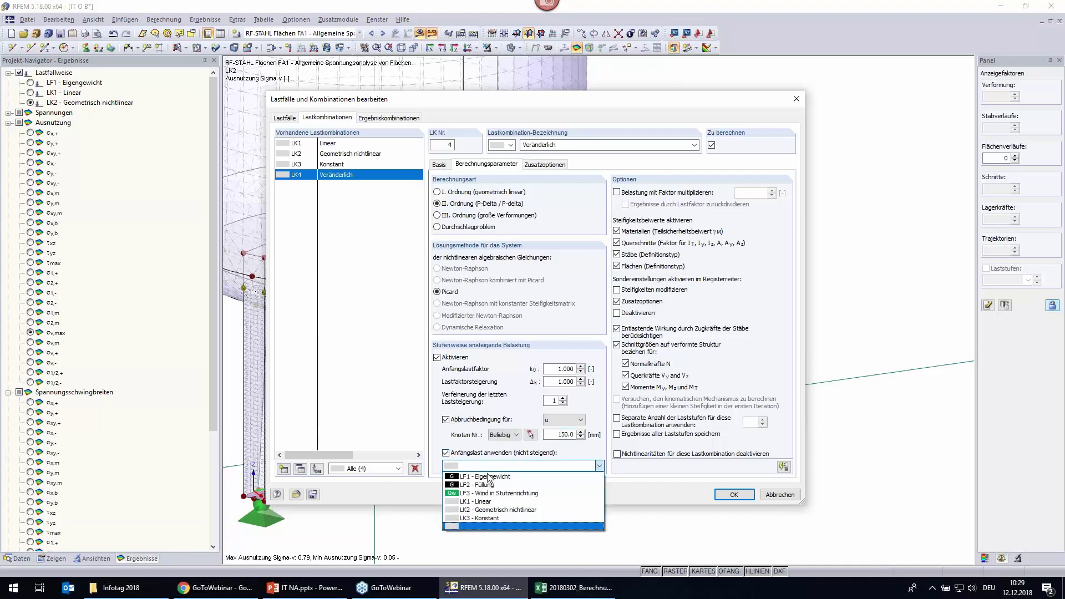
{"action": "left_click", "coordinate": [488, 519]}
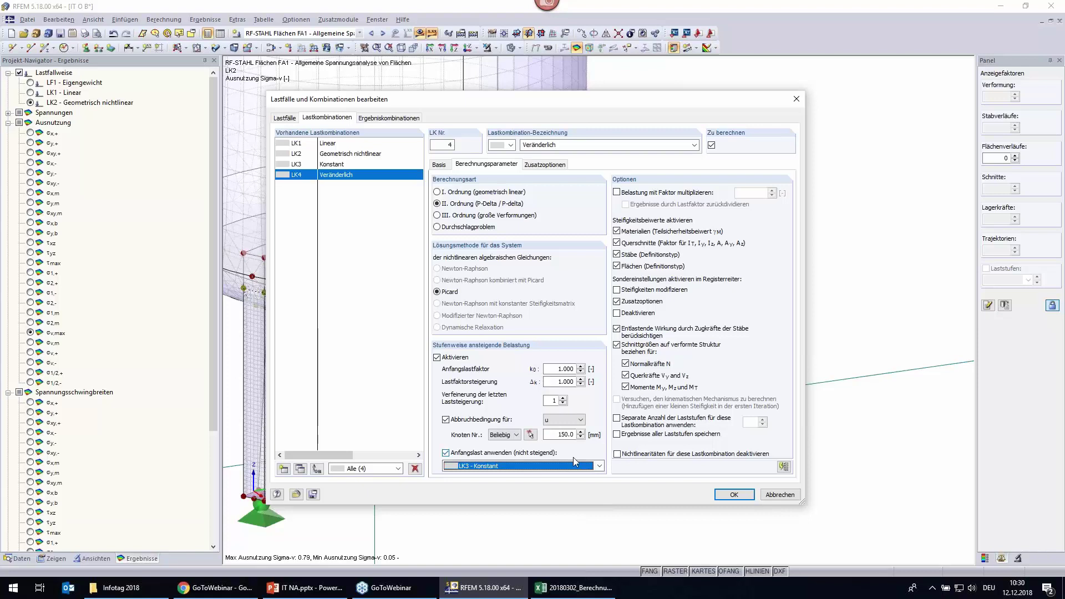
{"action": "left_click", "coordinate": [633, 436]}
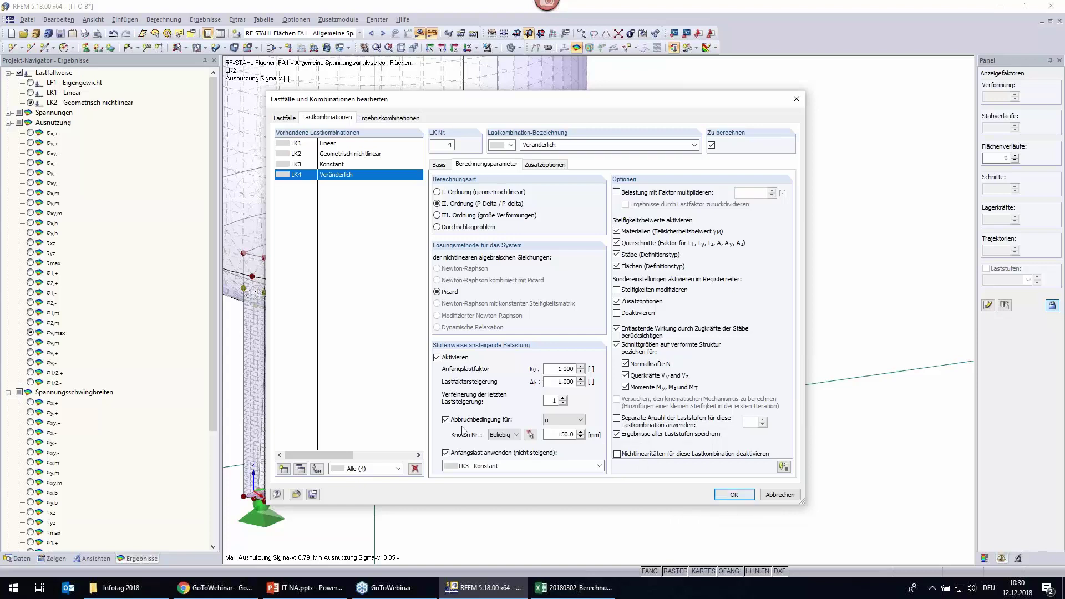
Close the editor and calculate LK4 Veränderlich with results display switched on.
{"action": "left_click", "coordinate": [733, 494]}
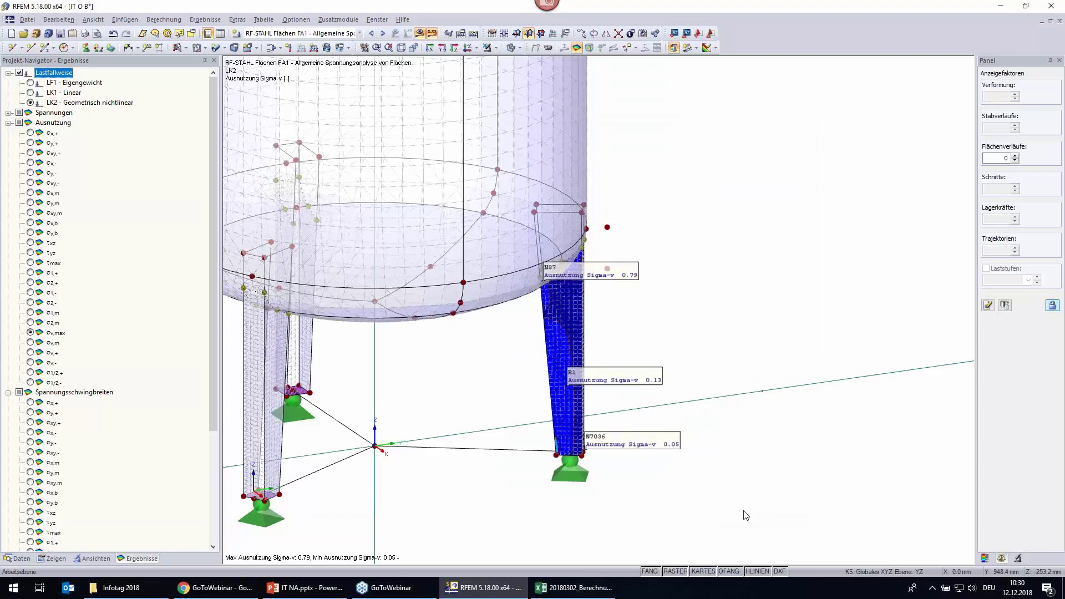
{"action": "left_click", "coordinate": [327, 33]}
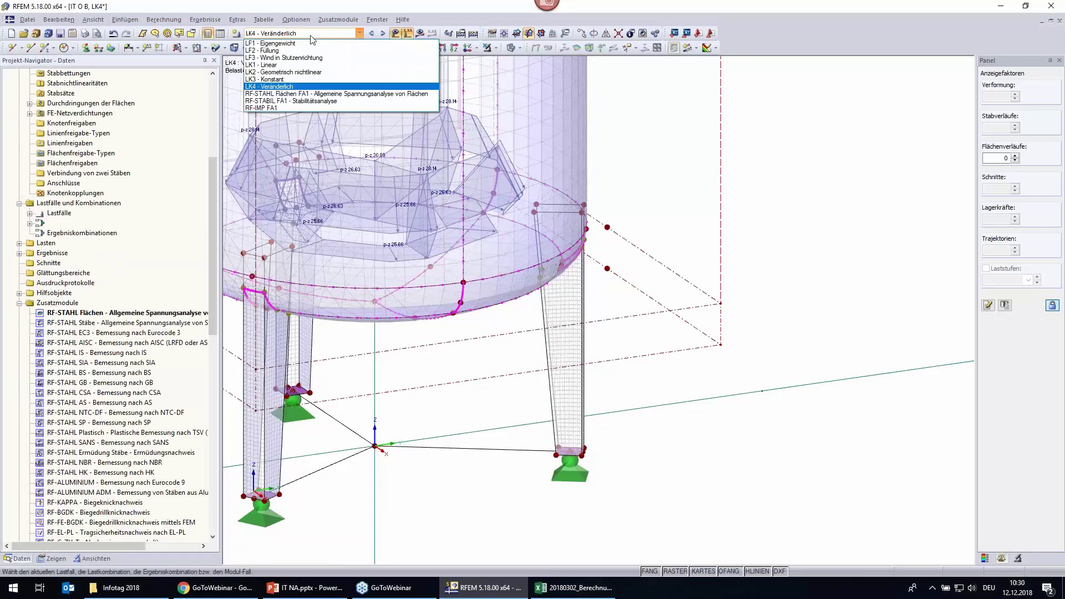
{"action": "left_click", "coordinate": [420, 34]}
{"action": "key", "text": "Return"}
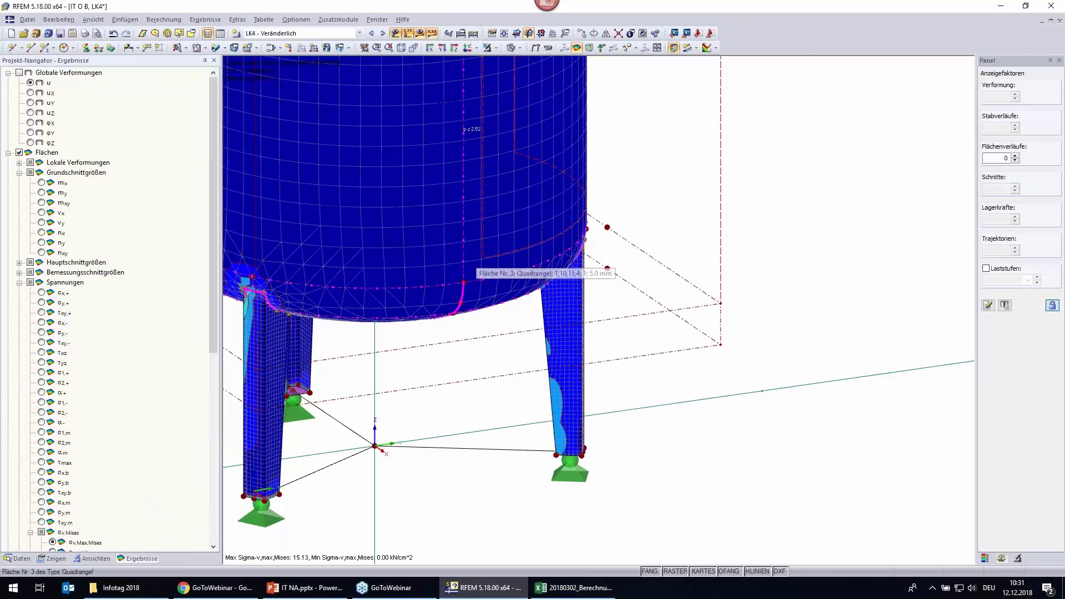
Zoom out to the whole tank and hide the loads.
{"action": "scroll", "coordinate": [428, 123], "scroll_direction": "down", "scroll_amount": 3}
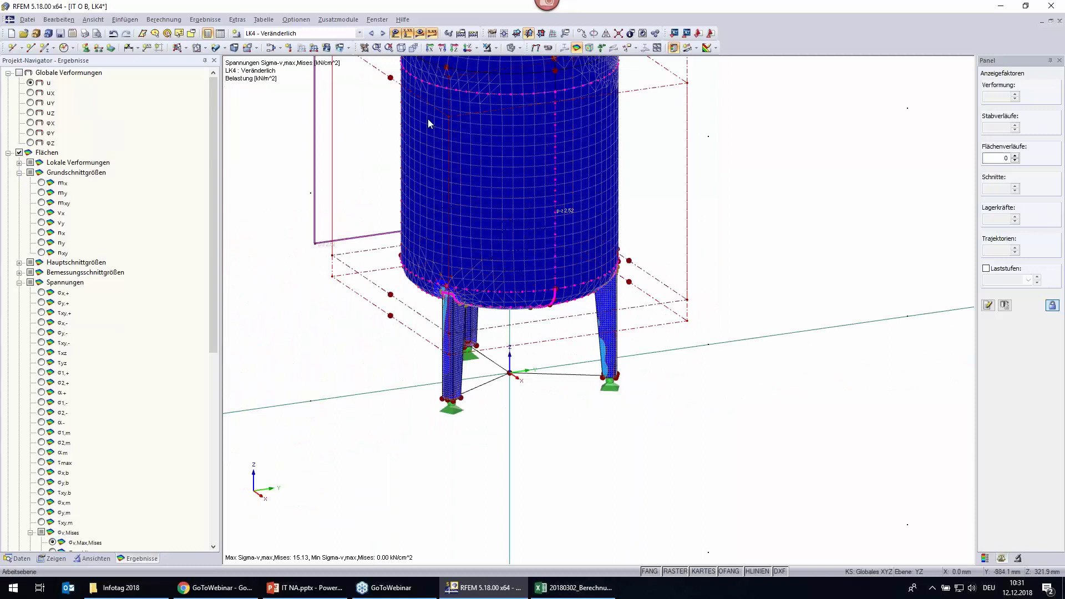
{"action": "middle_click_drag", "start_coordinate": [311, 253], "coordinate": [427, 360]}
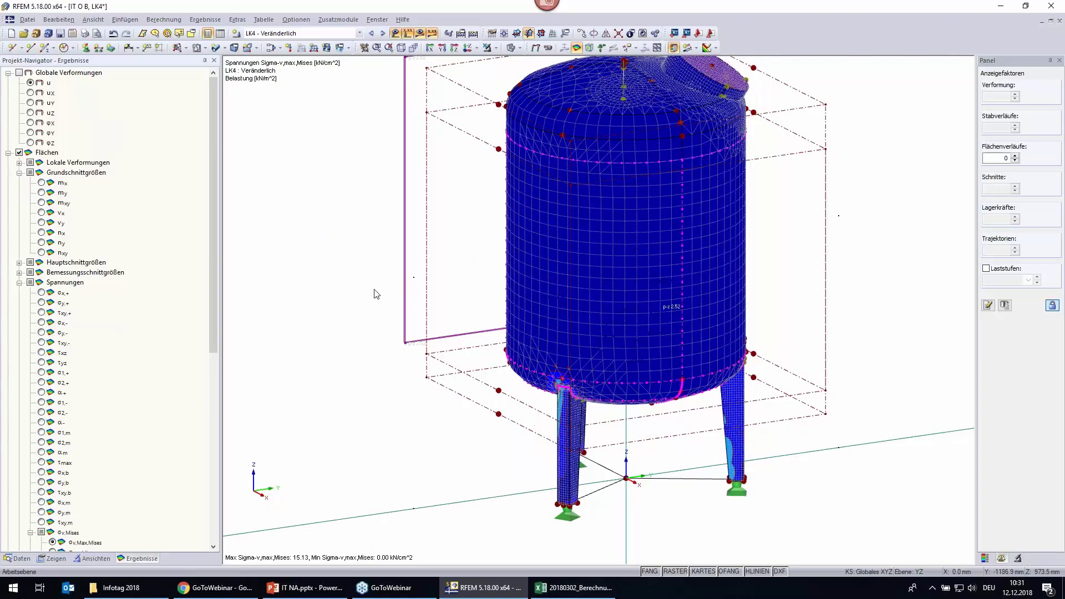
{"action": "scroll", "coordinate": [376, 294], "scroll_direction": "down", "scroll_amount": 1}
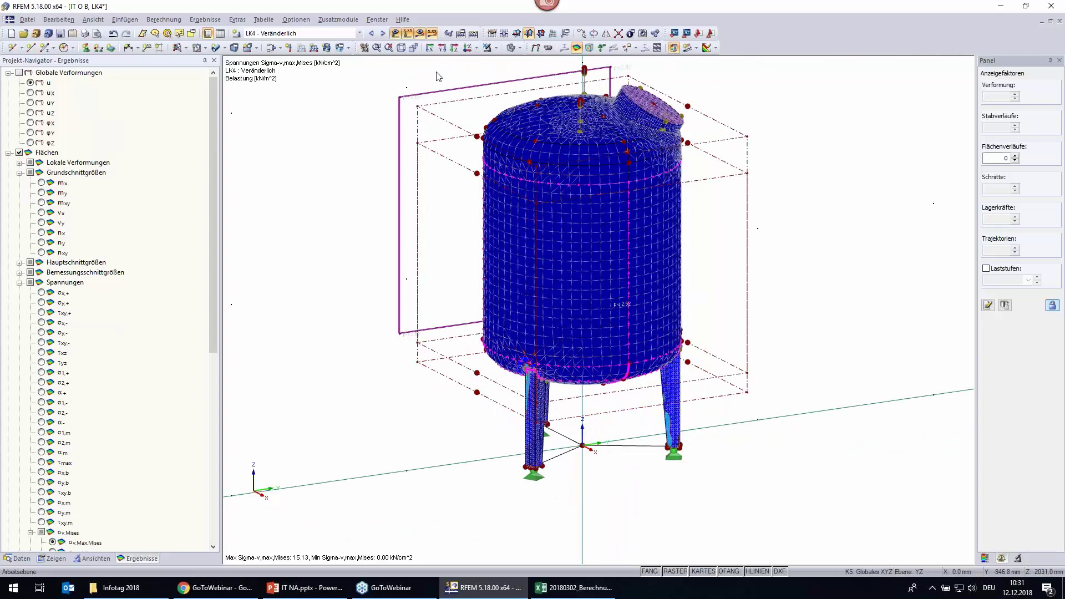
{"action": "left_click", "coordinate": [407, 33]}
Orbit the tank and display LK4 global deformations u (max 0.7 mm).
{"action": "mouse_move", "coordinate": [790, 317]}
{"action": "middle_mouse_down", "text": "ctrl"}
{"action": "mouse_move", "coordinate": [617, 291]}
{"action": "mouse_move", "coordinate": [552, 361]}
{"action": "middle_mouse_up", "text": "ctrl"}
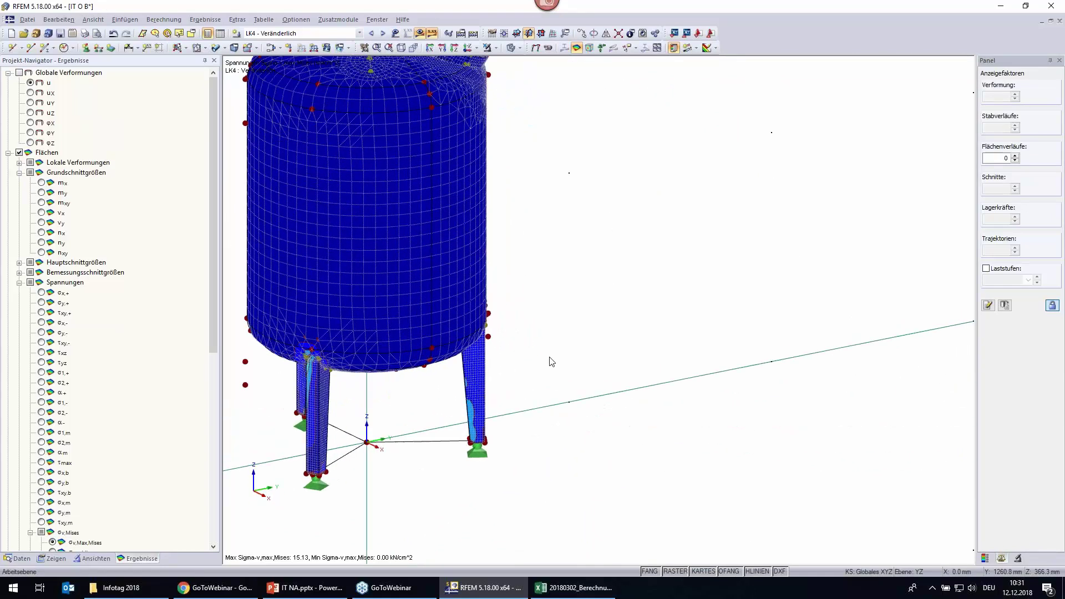
{"action": "scroll", "coordinate": [688, 335], "scroll_direction": "down", "scroll_amount": 1}
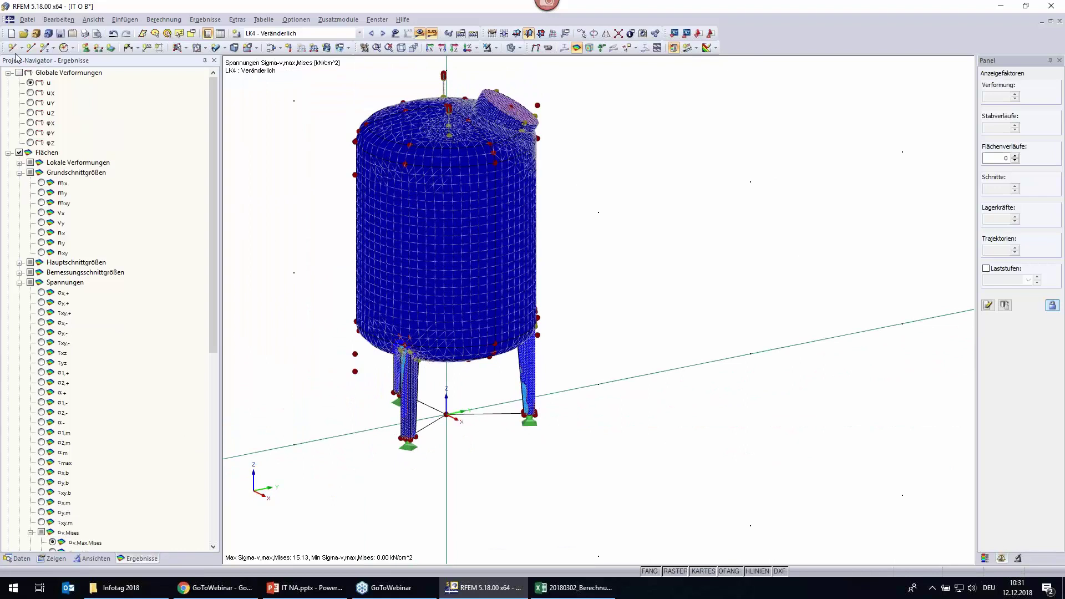
{"action": "left_click", "coordinate": [20, 73]}
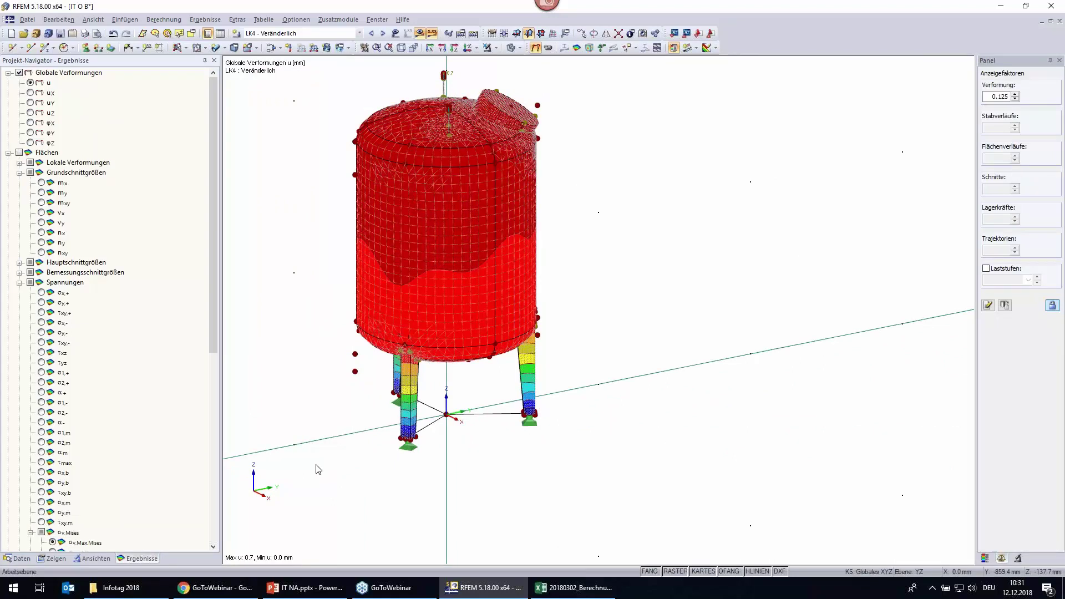
{"action": "left_click", "coordinate": [8, 153]}
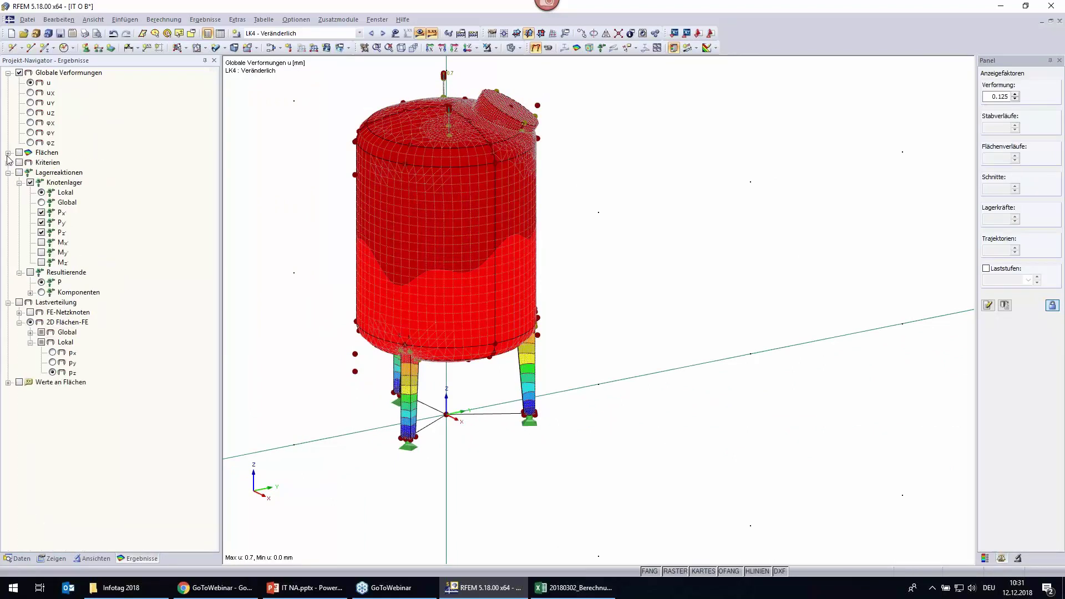
Set the FE mesh display to On Surface Results.
{"action": "left_click", "coordinate": [51, 558]}
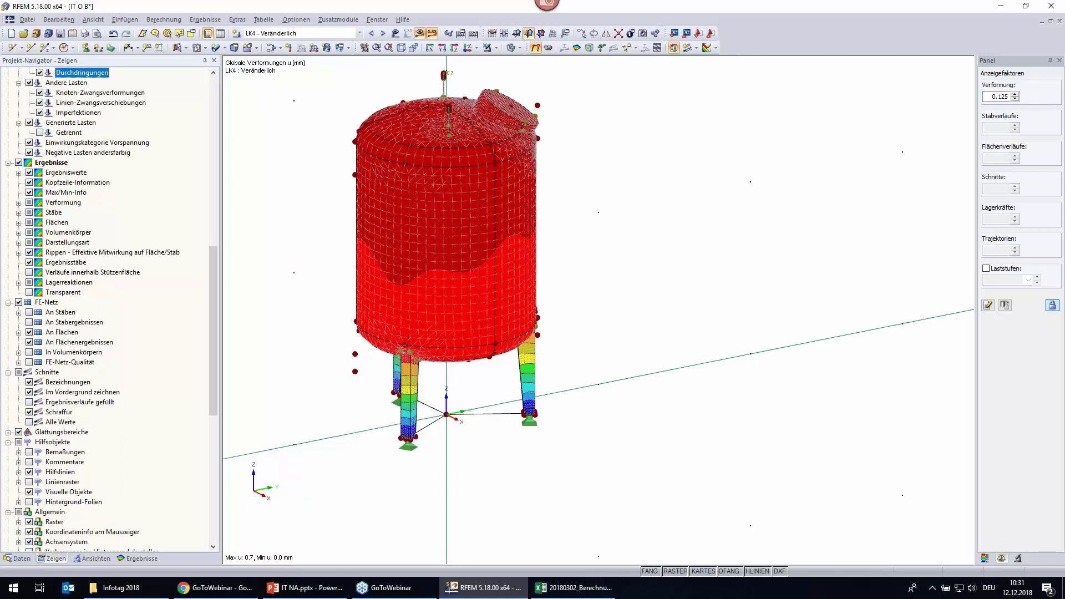
{"action": "left_click", "coordinate": [28, 341]}
{"action": "left_click", "coordinate": [29, 342]}
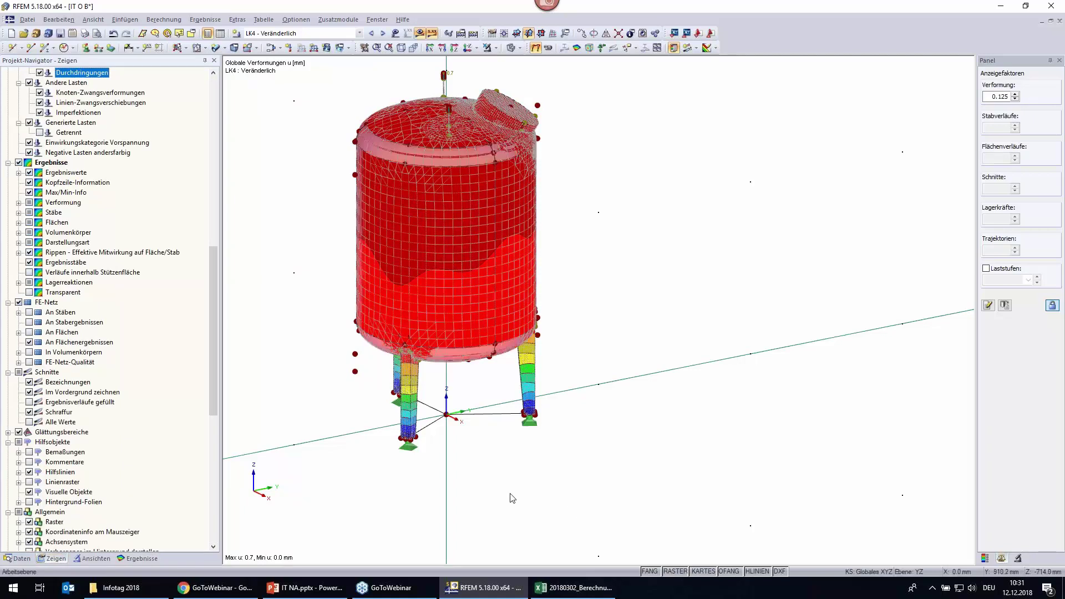
{"action": "scroll", "coordinate": [488, 468], "scroll_direction": "up", "scroll_amount": 2}
{"action": "scroll", "coordinate": [490, 470], "scroll_direction": "up", "scroll_amount": 1}
{"action": "scroll", "coordinate": [489, 469], "scroll_direction": "down", "scroll_amount": 1}
{"action": "scroll", "coordinate": [490, 467], "scroll_direction": "down", "scroll_amount": 1}
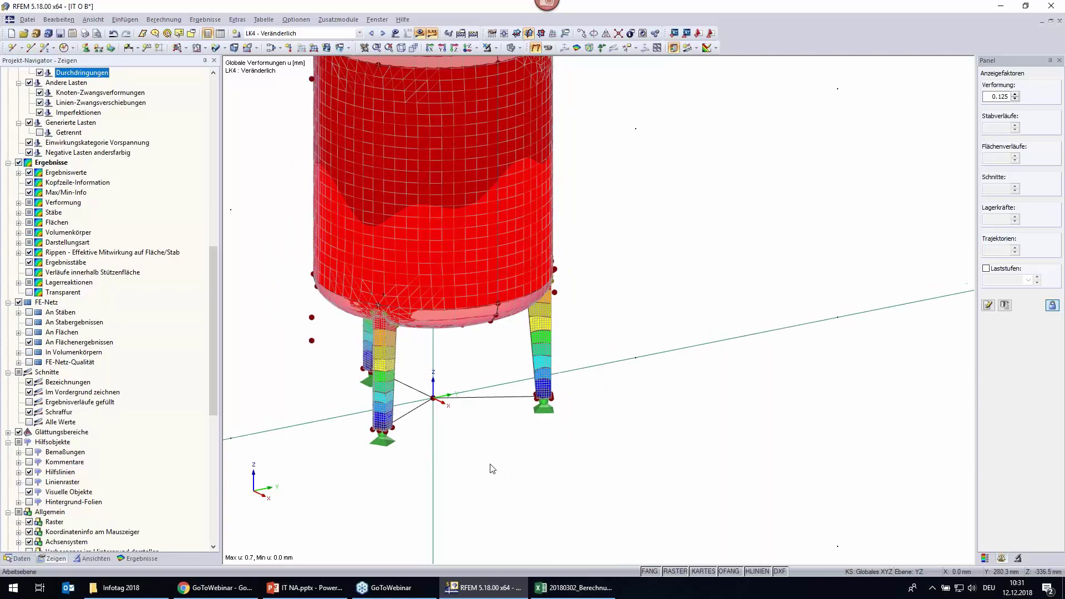
{"action": "scroll", "coordinate": [490, 467], "scroll_direction": "down", "scroll_amount": 1}
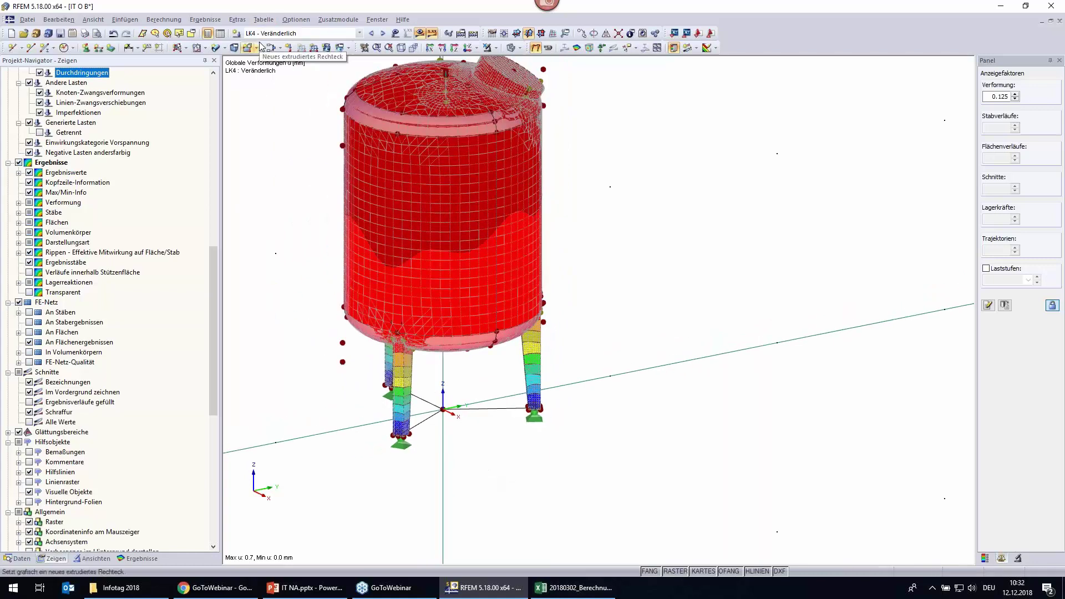
Show LK4 deformations per load step, lower the deformation scale, and pick load step 1.
{"action": "left_click", "coordinate": [986, 269]}
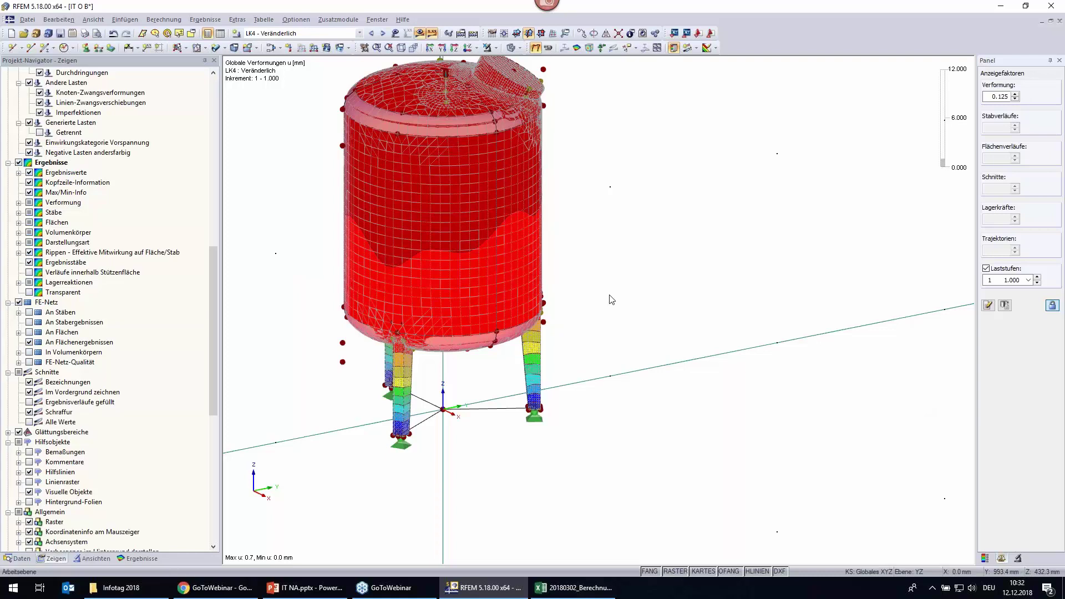
{"action": "middle_click_drag", "start_coordinate": [611, 299], "coordinate": [659, 349]}
{"action": "type", "text": "5"}
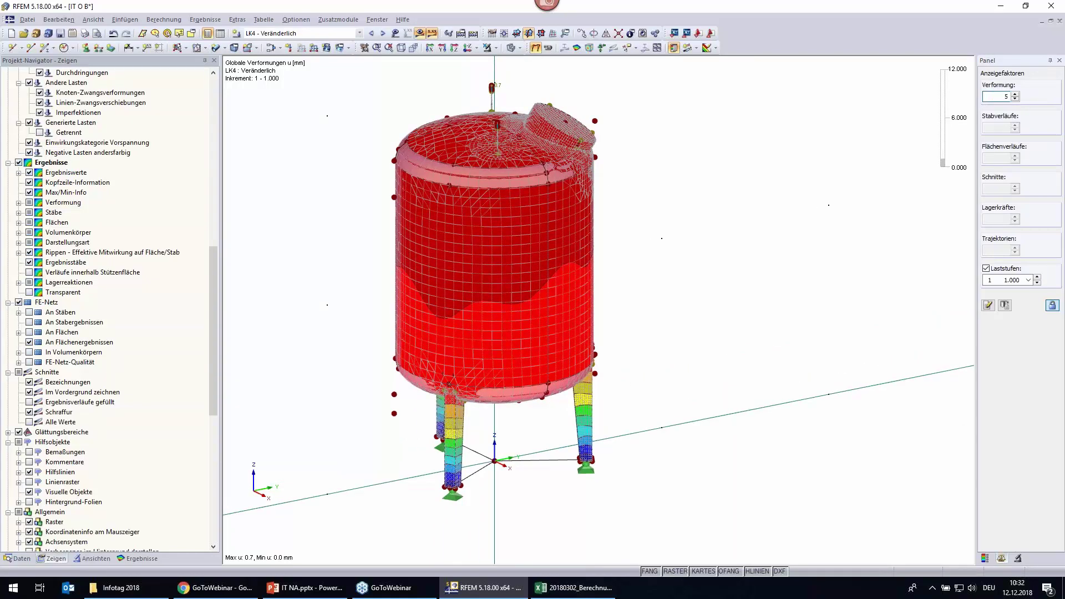
{"action": "left_click", "coordinate": [1015, 99]}
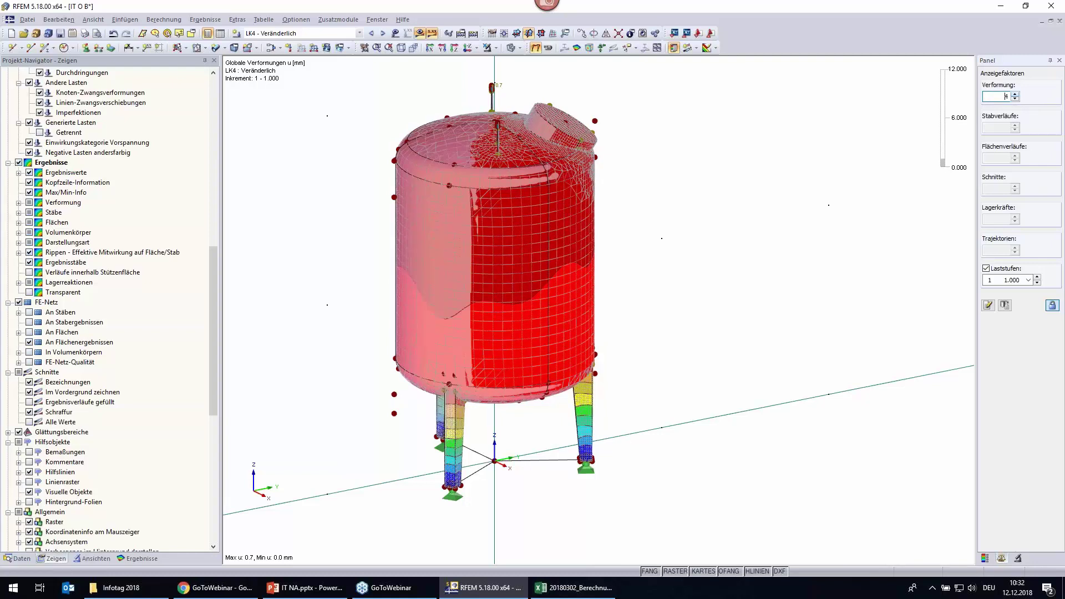
{"action": "key", "text": "Down"}
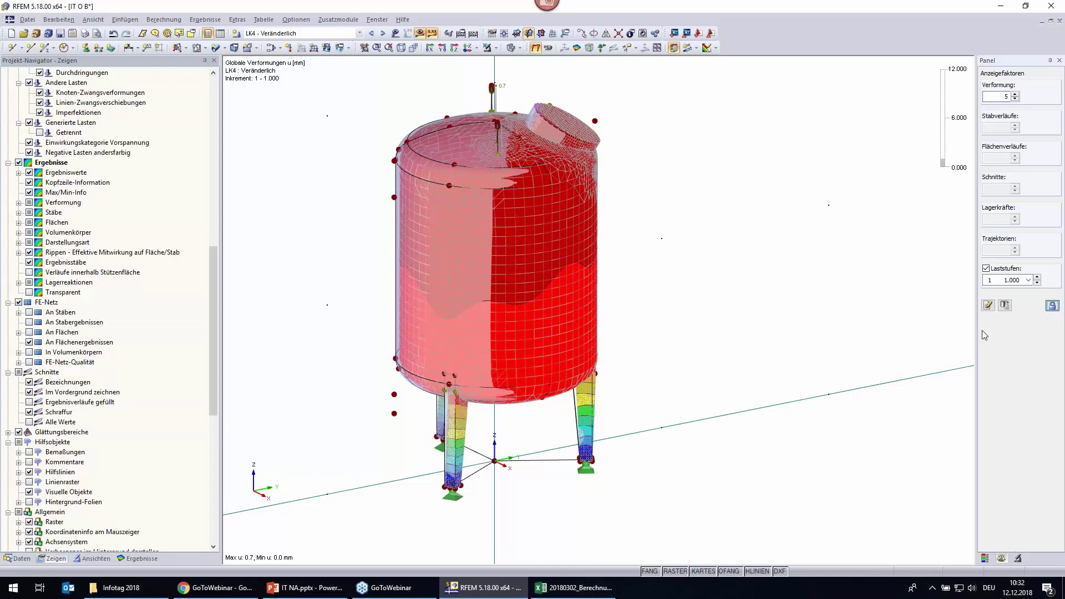
{"action": "left_click", "coordinate": [1028, 280]}
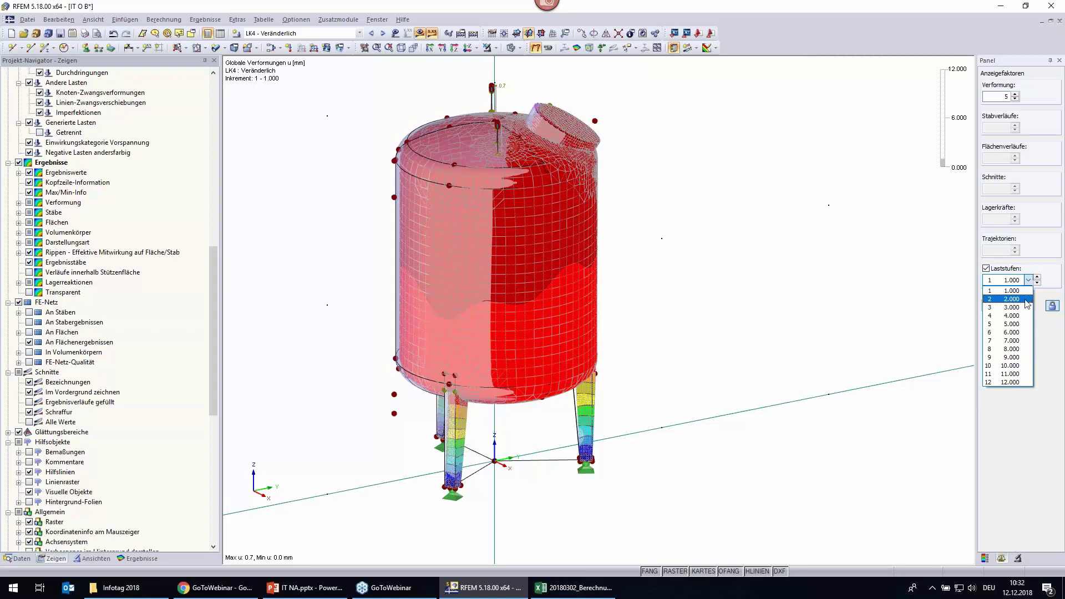
{"action": "left_click", "coordinate": [1024, 291]}
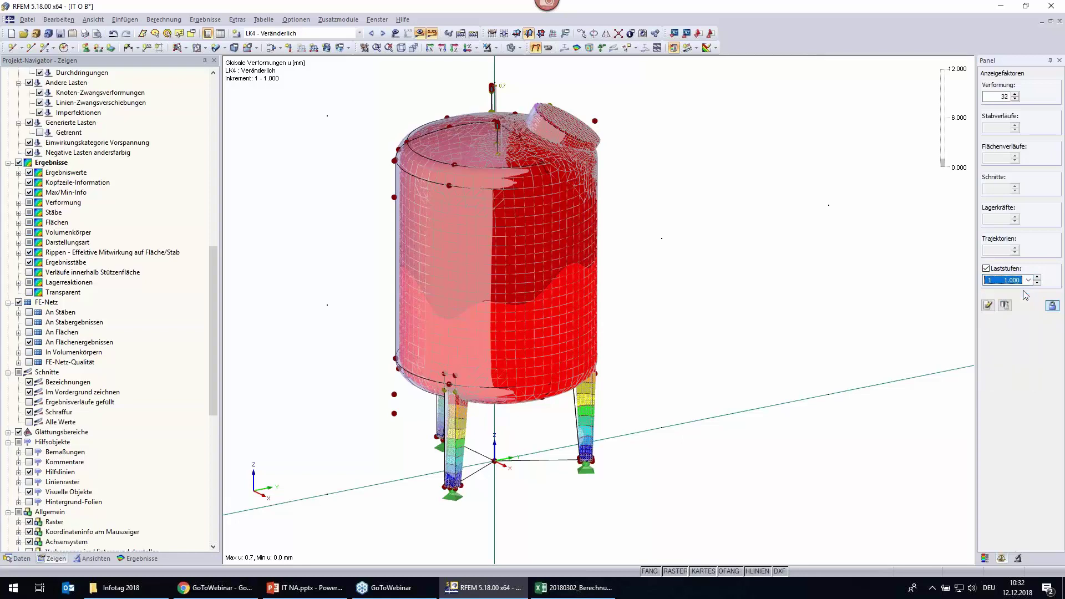
Step the deformations forward through load steps 5, 7 and 9 to final step 12.
{"action": "mouse_move", "coordinate": [592, 492]}
{"action": "middle_mouse_down", "text": "ctrl"}
{"action": "mouse_move", "coordinate": [518, 506]}
{"action": "mouse_move", "coordinate": [653, 492]}
{"action": "mouse_move", "coordinate": [603, 466]}
{"action": "middle_mouse_up", "text": "ctrl"}
{"action": "scroll", "coordinate": [603, 466], "scroll_direction": "up", "scroll_amount": 5}
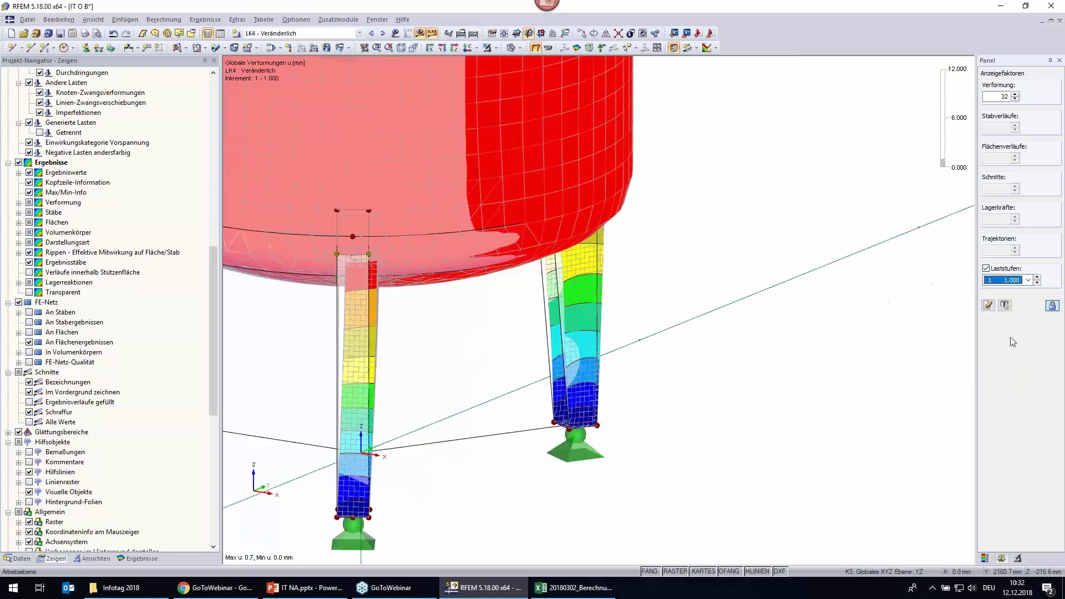
{"action": "left_click", "coordinate": [1037, 277]}
{"action": "left_click", "coordinate": [1037, 277]}
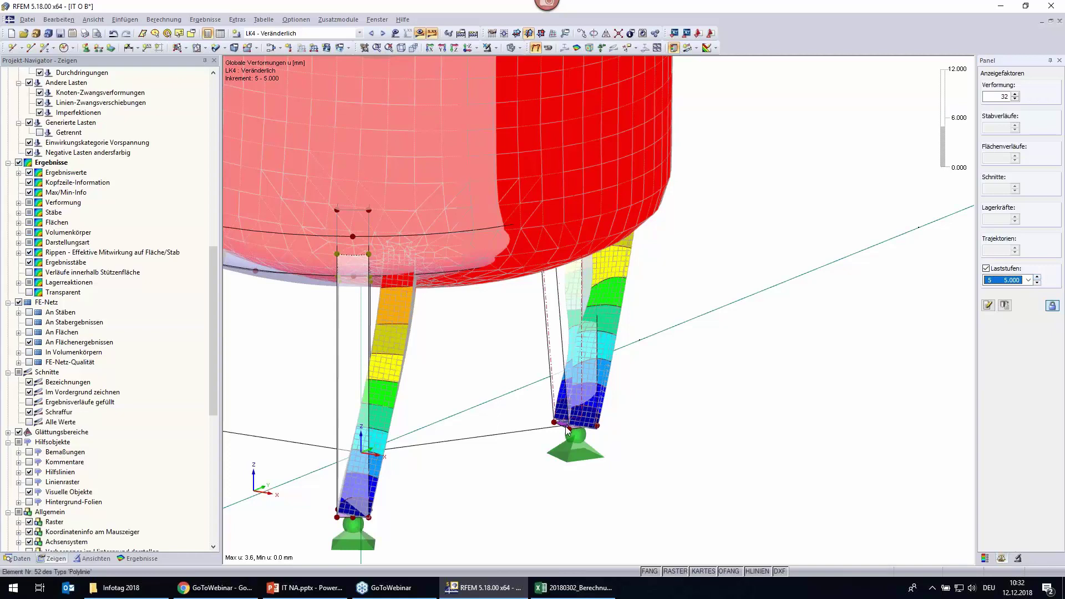
{"action": "left_click", "coordinate": [1037, 276]}
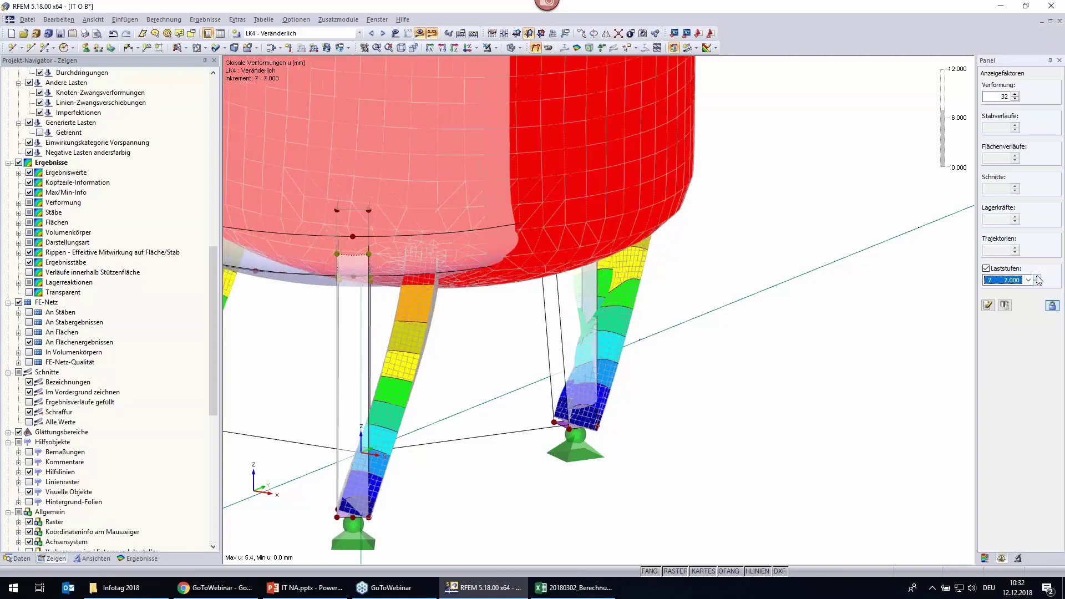
{"action": "left_click", "coordinate": [1037, 276]}
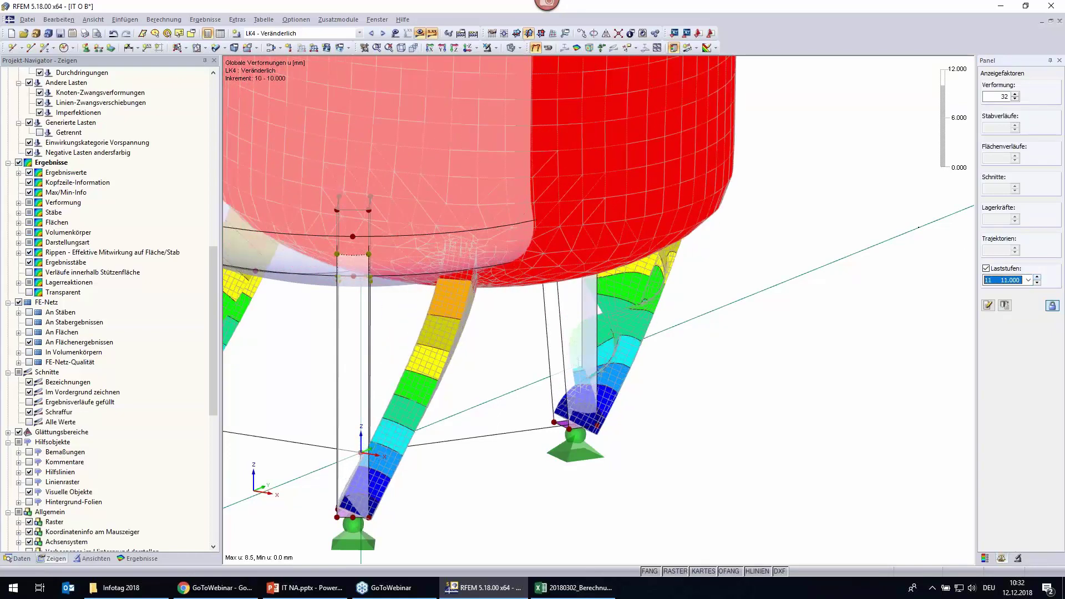
{"action": "left_click", "coordinate": [1037, 277]}
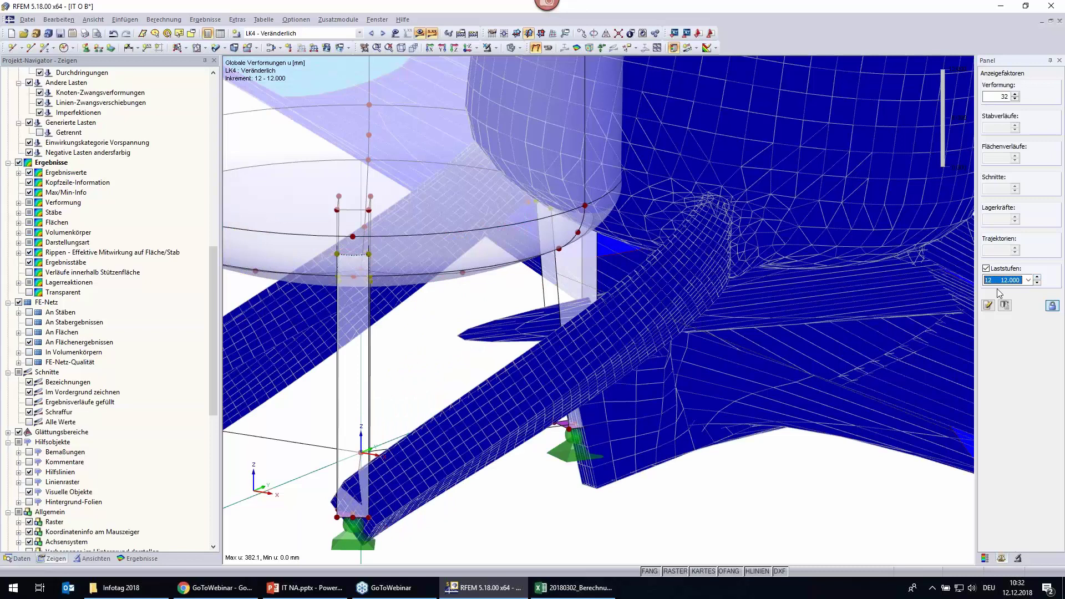
Step back down to load step 2 (1.4 mm) and view the whole tank.
{"action": "left_click", "coordinate": [1037, 282]}
{"action": "left_click", "coordinate": [1037, 282]}
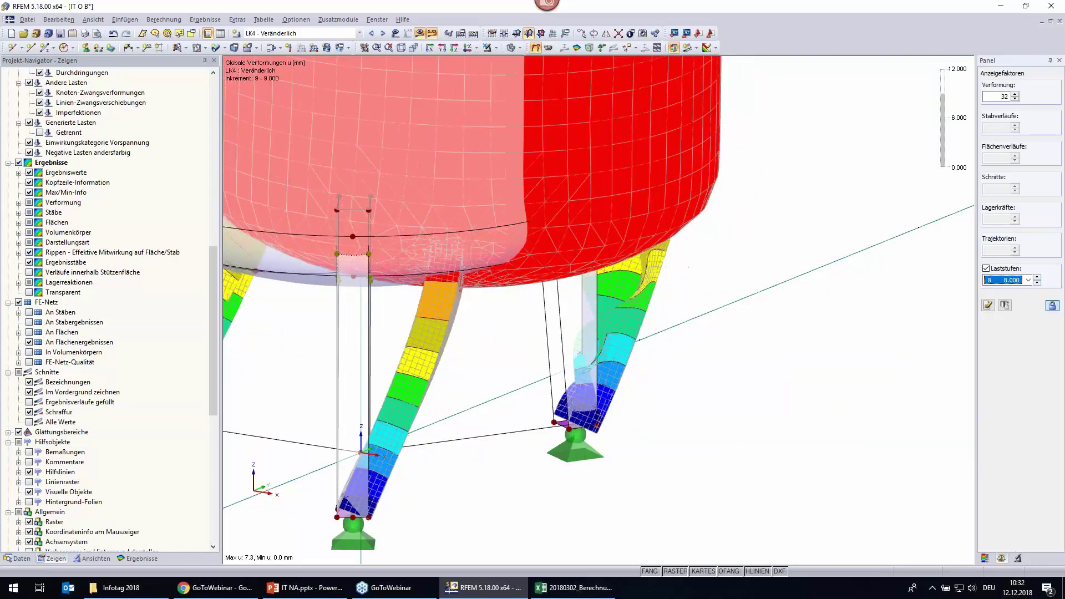
{"action": "left_click", "coordinate": [1037, 282]}
{"action": "left_click", "coordinate": [1037, 282]}
{"action": "left_click", "coordinate": [1038, 282]}
{"action": "left_click", "coordinate": [1037, 281]}
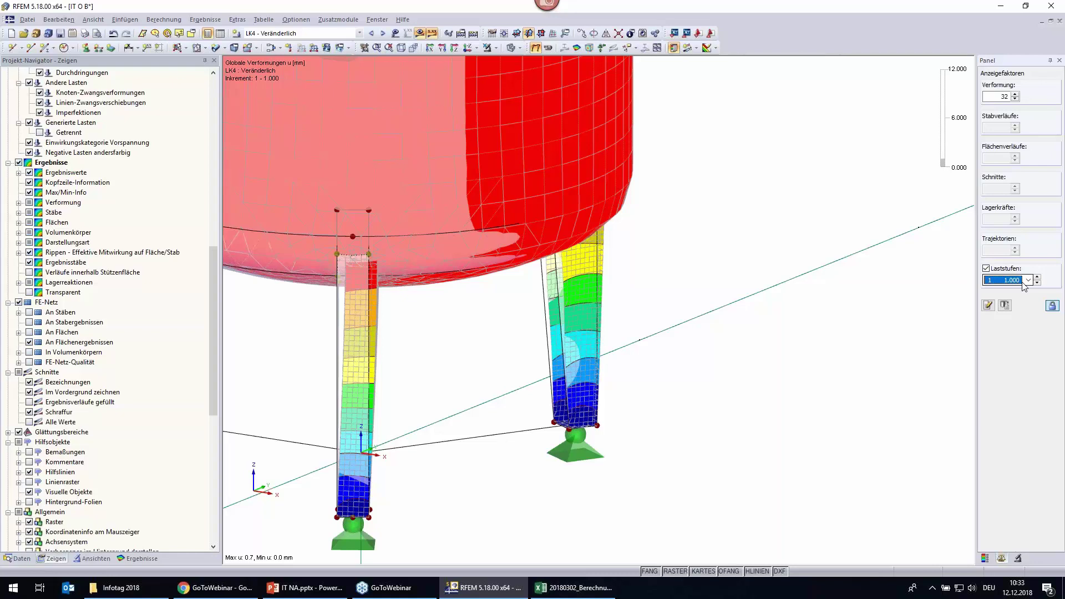
{"action": "key", "text": "Down"}
{"action": "key", "text": "Down"}
{"action": "key", "text": "Down"}
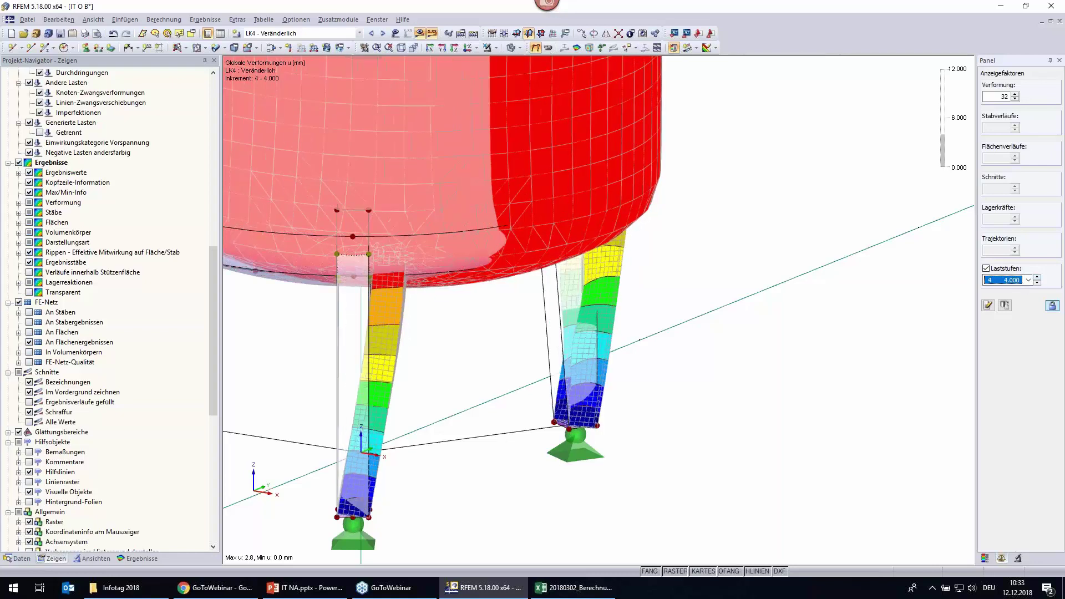
{"action": "key", "text": "Down"}
{"action": "key", "text": "Down"}
{"action": "key", "text": "Down"}
{"action": "key", "text": "Down"}
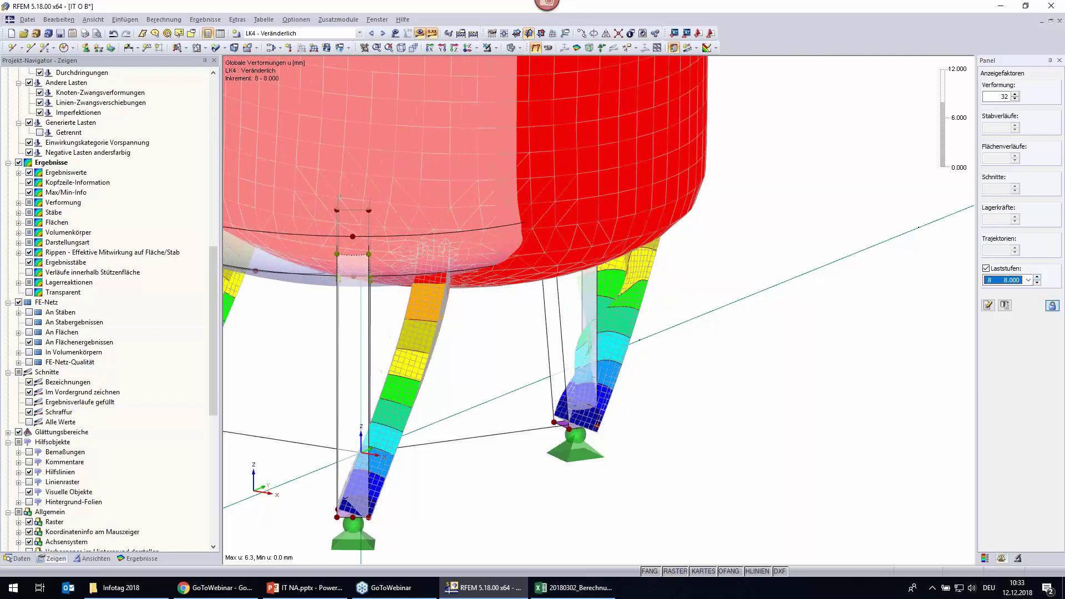
{"action": "key", "text": "Down"}
{"action": "scroll", "coordinate": [905, 358], "scroll_direction": "down", "scroll_amount": 1}
{"action": "scroll", "coordinate": [718, 386], "scroll_direction": "up", "scroll_amount": 1}
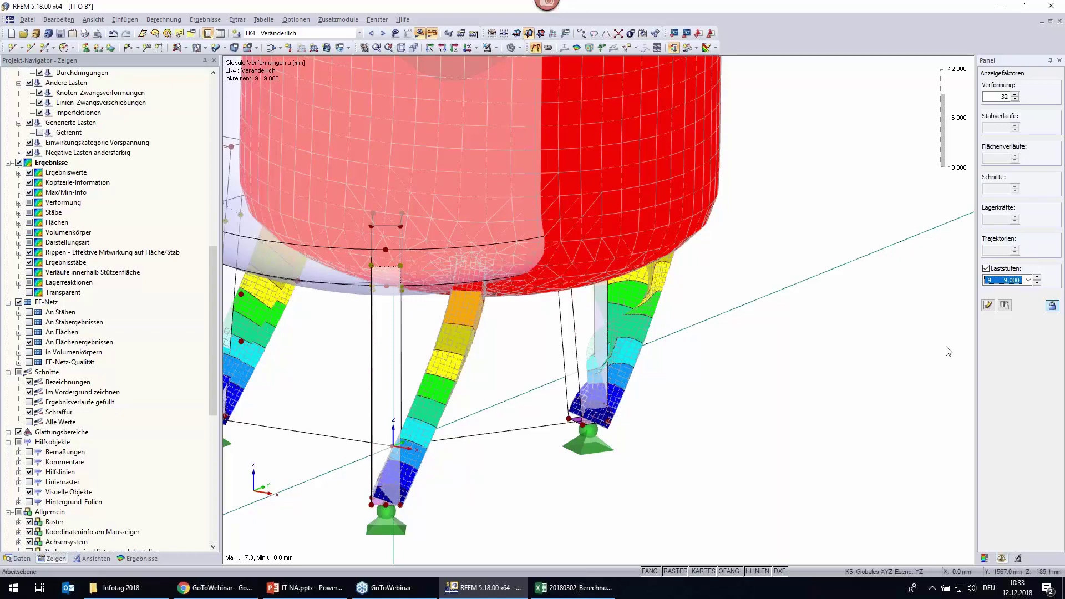
{"action": "left_click", "coordinate": [1037, 284]}
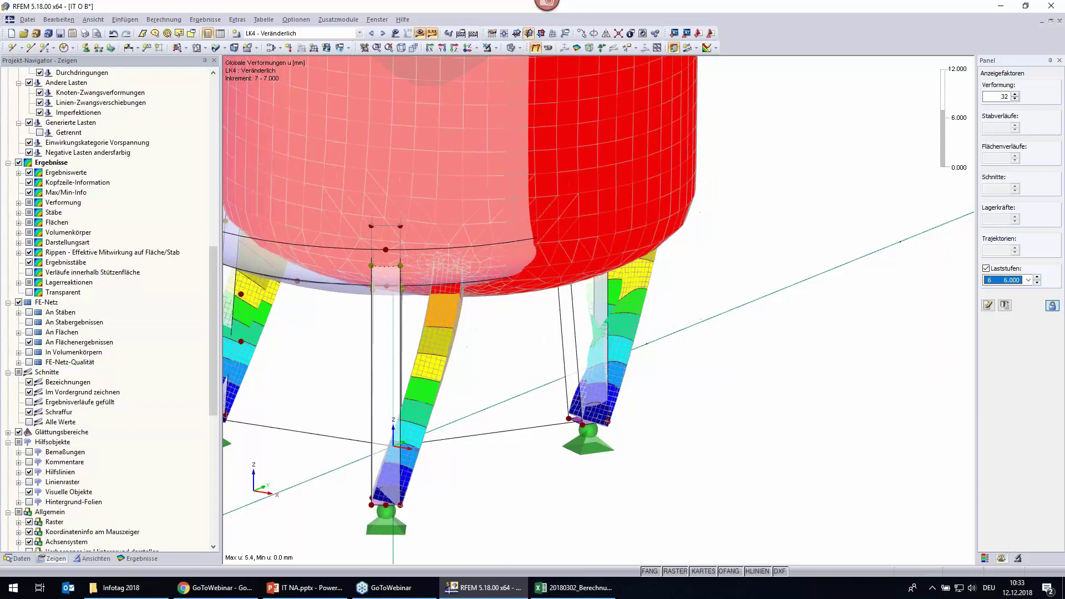
{"action": "left_click", "coordinate": [1037, 284]}
{"action": "scroll", "coordinate": [713, 403], "scroll_direction": "down", "scroll_amount": 2}
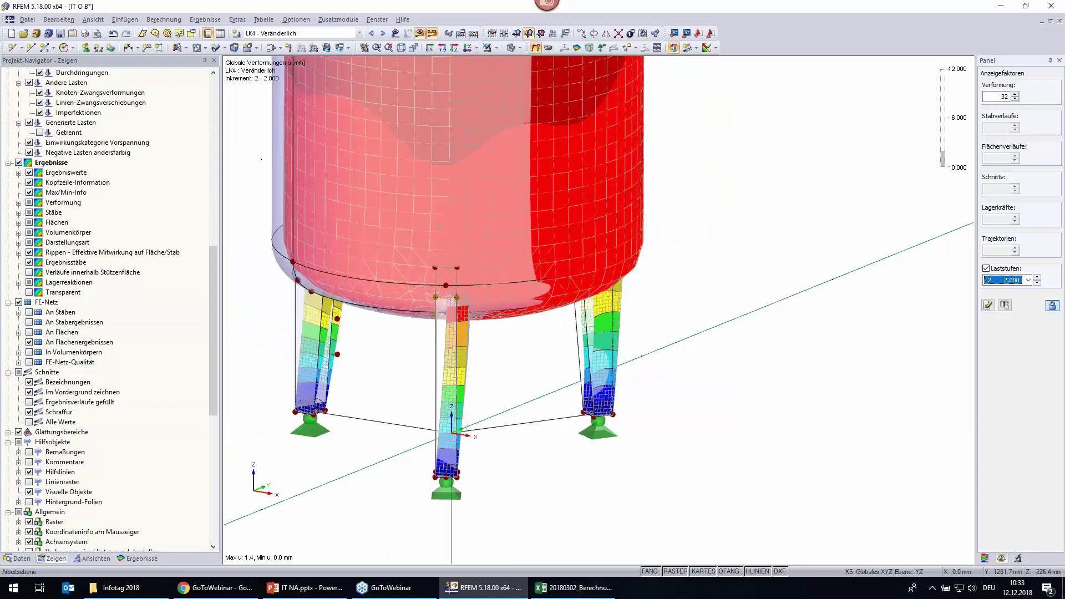
{"action": "mouse_move", "coordinate": [713, 403]}
{"action": "middle_mouse_down"}
{"action": "mouse_move", "coordinate": [733, 388]}
{"action": "mouse_move", "coordinate": [528, 415]}
{"action": "middle_mouse_up"}
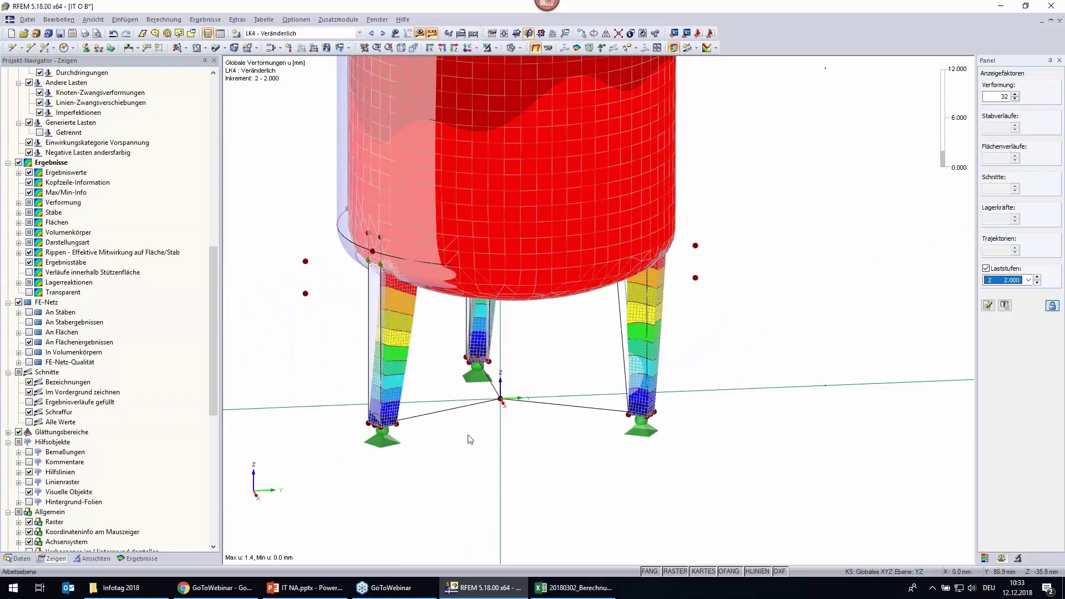
Display maximum von Mises stress σv,Max on the surfaces at load step 2.
{"action": "left_click", "coordinate": [140, 559]}
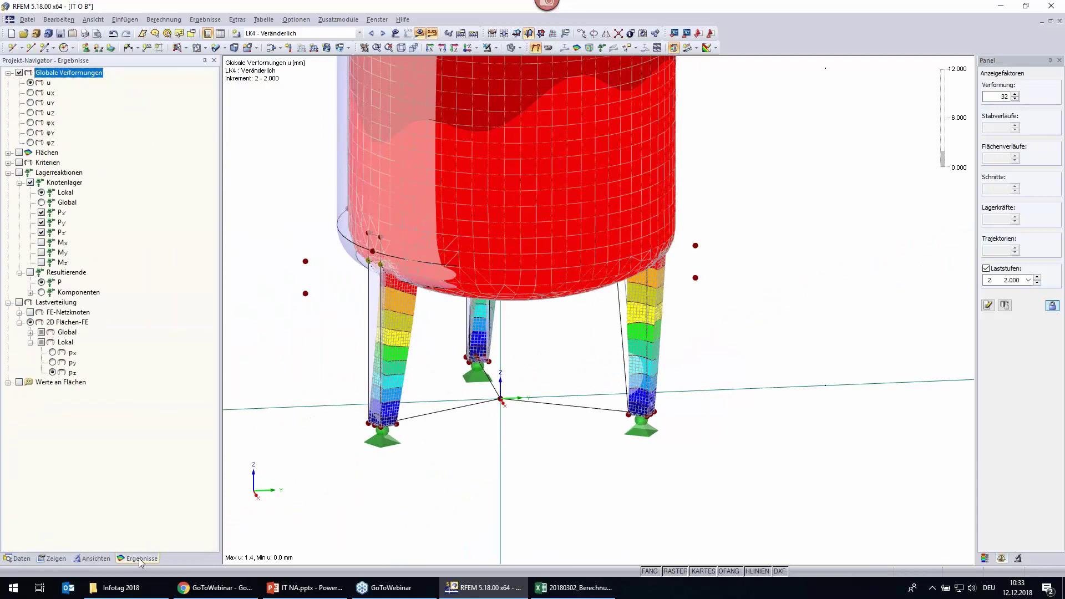
{"action": "left_click", "coordinate": [8, 153]}
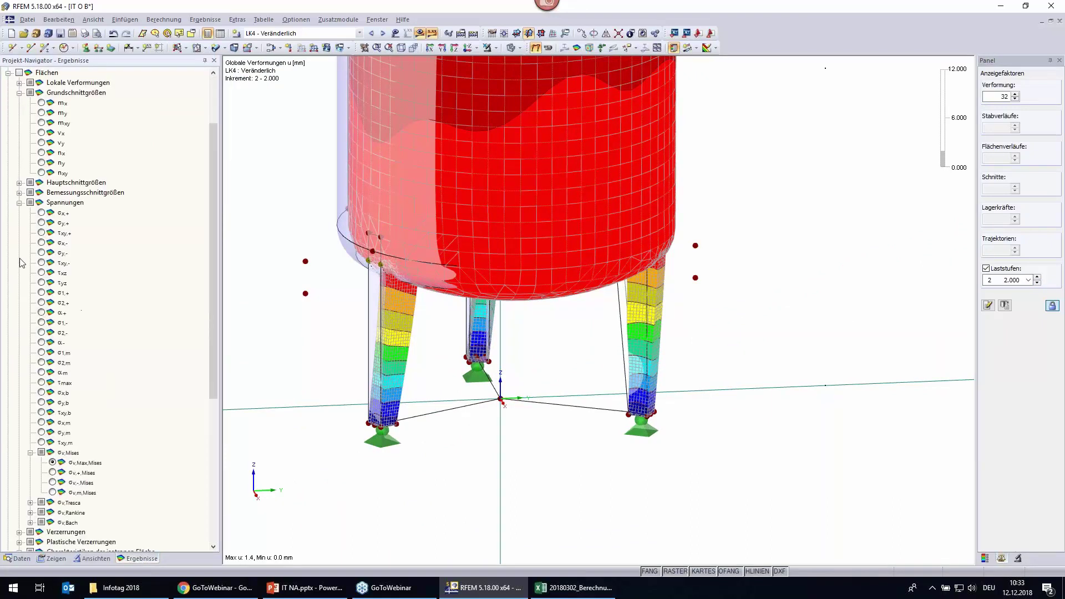
{"action": "scroll", "coordinate": [61, 461], "scroll_direction": "down", "scroll_amount": 1}
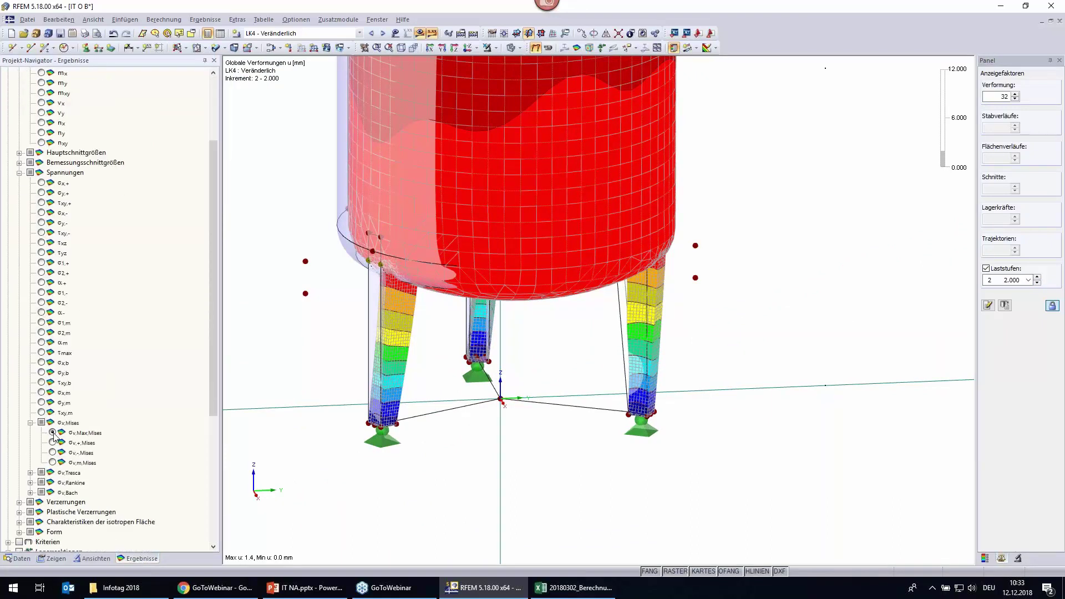
{"action": "left_click", "coordinate": [53, 432]}
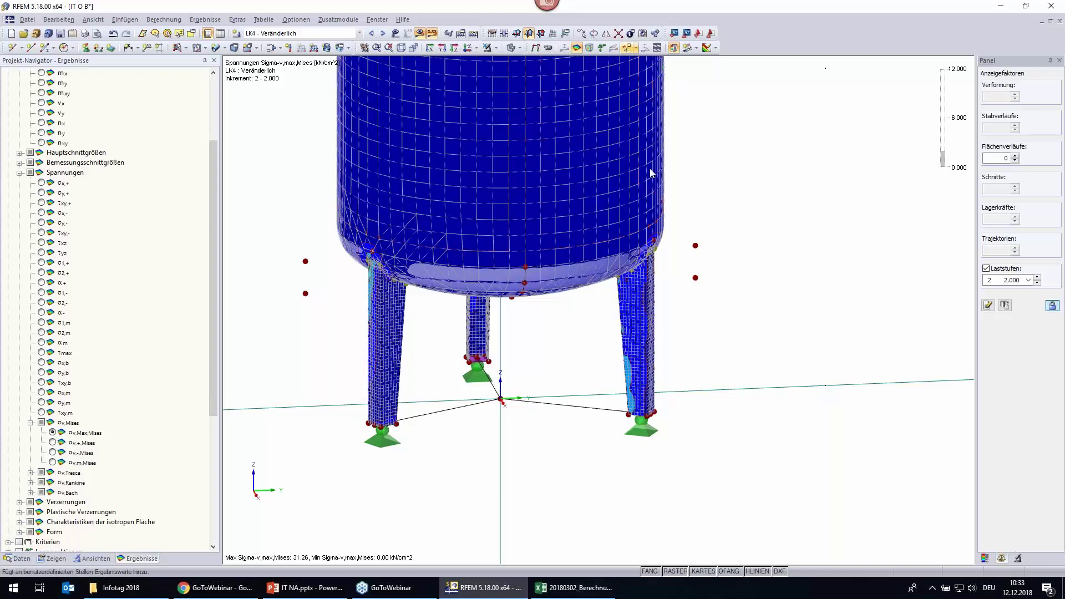
{"action": "scroll", "coordinate": [632, 355], "scroll_direction": "up", "scroll_amount": 2}
{"action": "scroll", "coordinate": [610, 341], "scroll_direction": "up", "scroll_amount": 3}
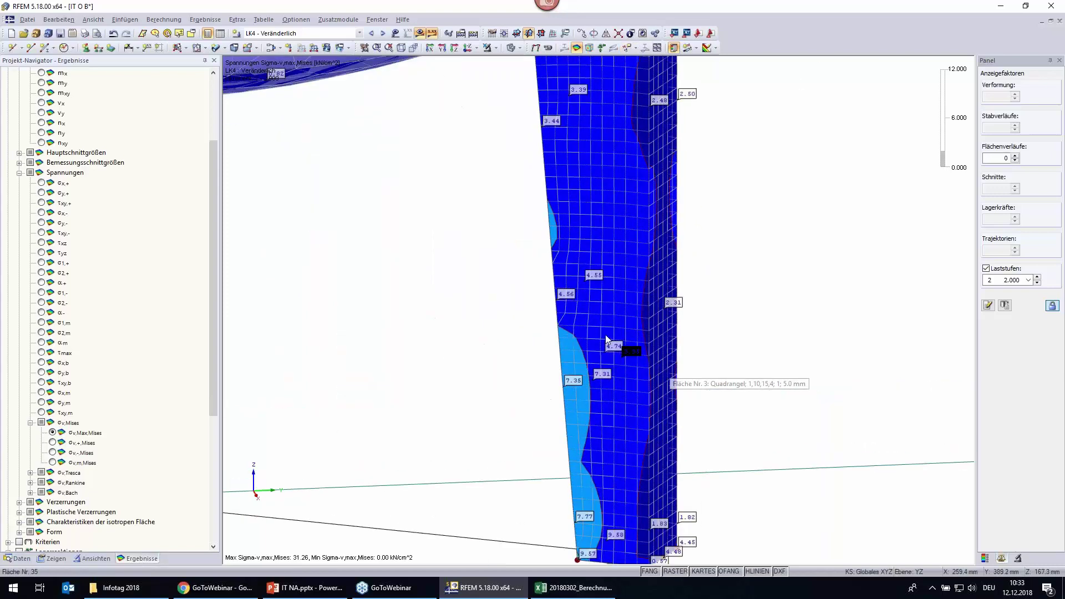
Place stress value labels on the leg, enable values on surfaces, and hide extreme values.
{"action": "left_click", "coordinate": [598, 310]}
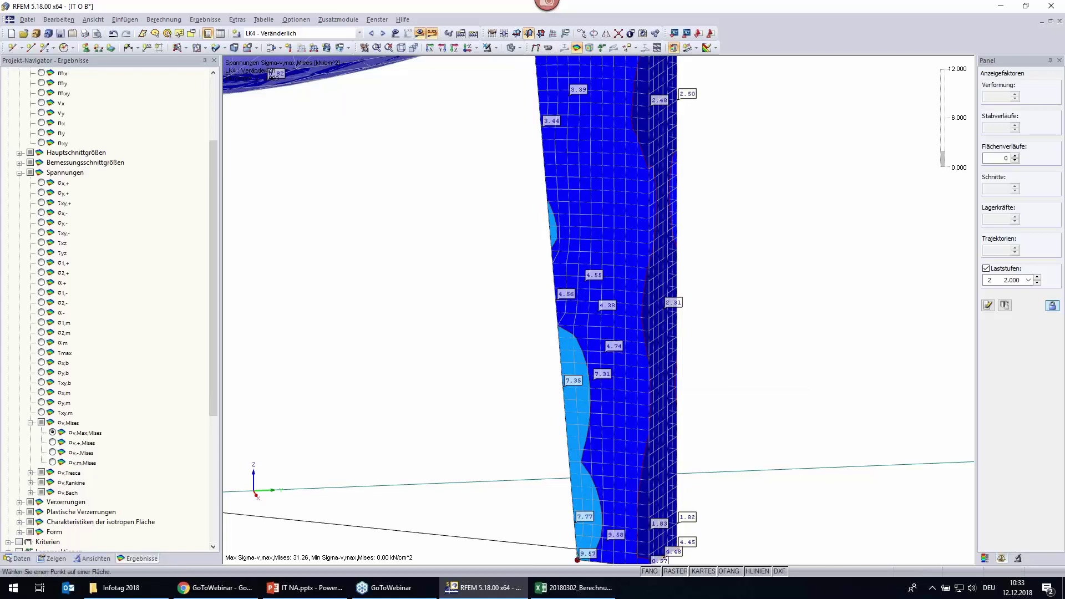
{"action": "scroll", "coordinate": [38, 353], "scroll_direction": "down", "scroll_amount": 3}
{"action": "scroll", "coordinate": [38, 353], "scroll_direction": "down", "scroll_amount": 2}
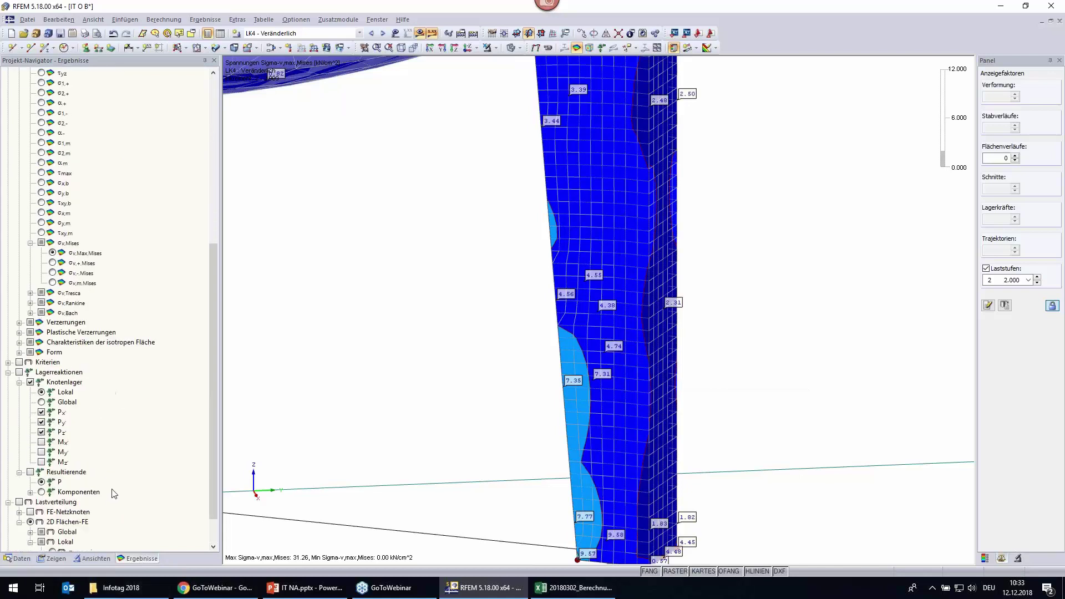
{"action": "scroll", "coordinate": [38, 353], "scroll_direction": "down", "scroll_amount": 2}
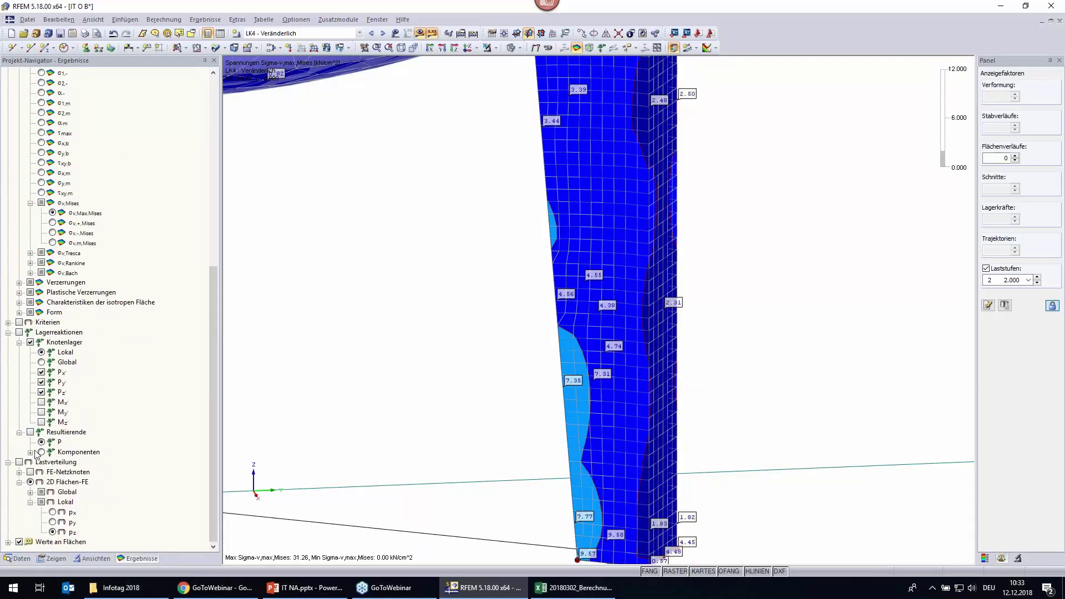
{"action": "left_click", "coordinate": [18, 541]}
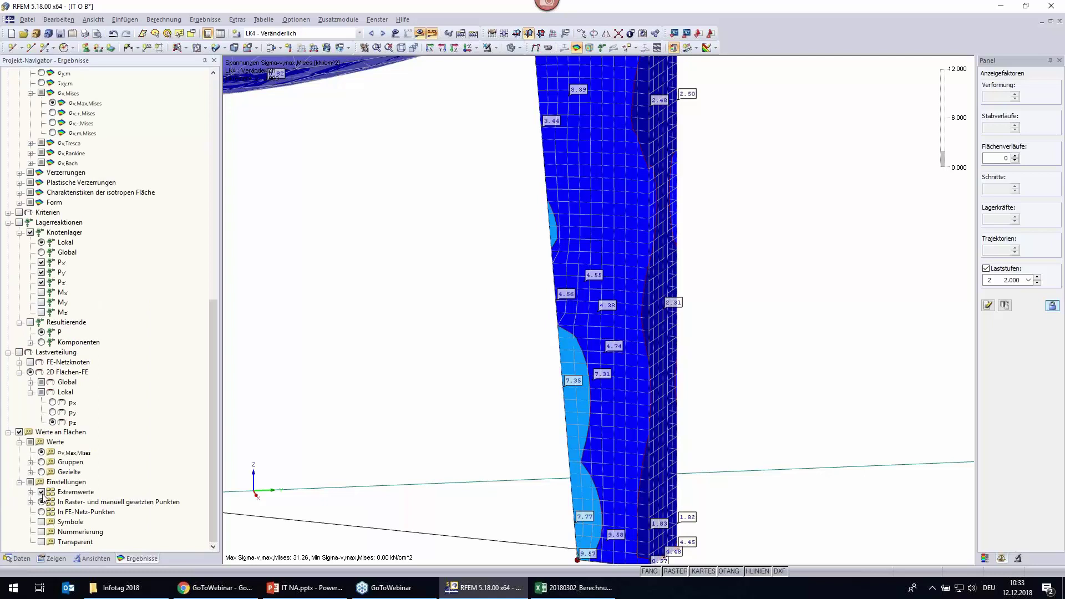
{"action": "left_click", "coordinate": [41, 492]}
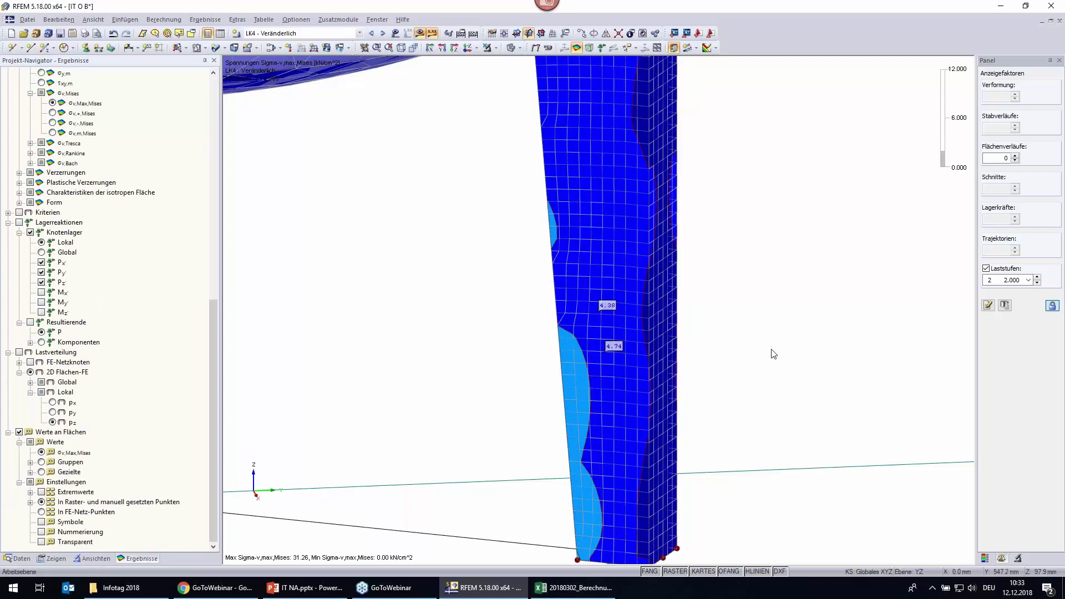
{"action": "scroll", "coordinate": [768, 369], "scroll_direction": "down", "scroll_amount": 1}
{"action": "scroll", "coordinate": [760, 420], "scroll_direction": "up", "scroll_amount": 1}
{"action": "scroll", "coordinate": [791, 361], "scroll_direction": "down", "scroll_amount": 1}
{"action": "scroll", "coordinate": [791, 361], "scroll_direction": "down", "scroll_amount": 1}
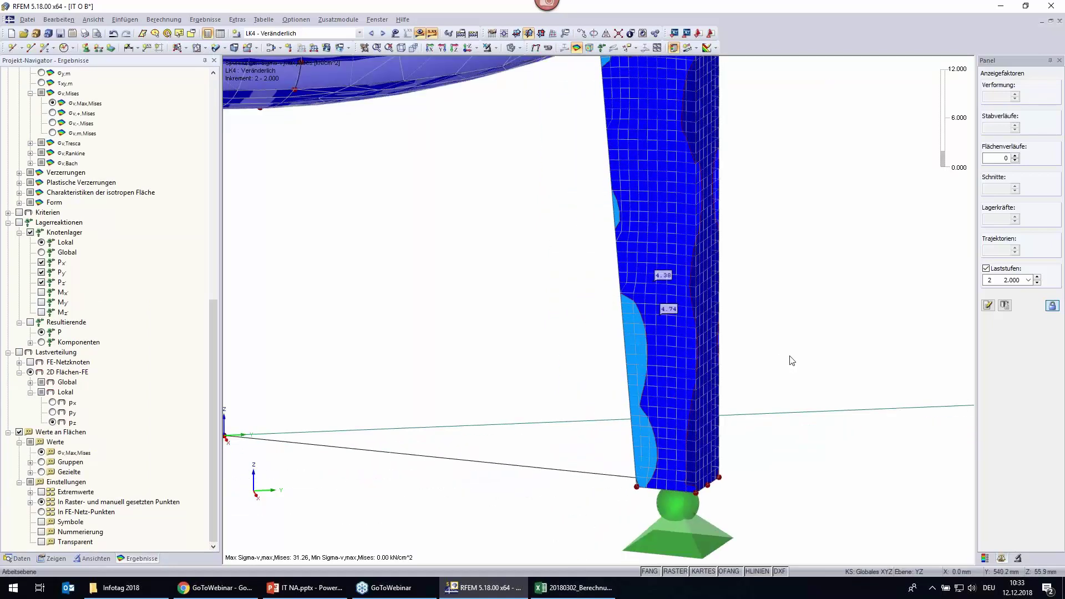
{"action": "scroll", "coordinate": [791, 361], "scroll_direction": "down", "scroll_amount": 2}
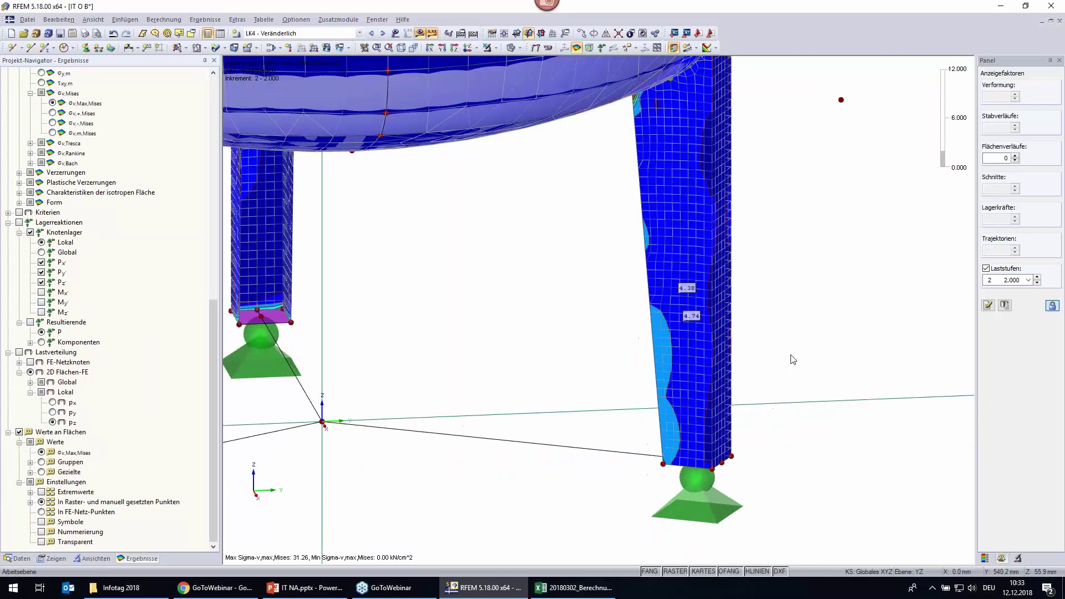
Step von Mises stresses from increment 2 up to 11, then back to 10 (peak 178.55 kN/cm²).
{"action": "left_click", "coordinate": [1037, 277]}
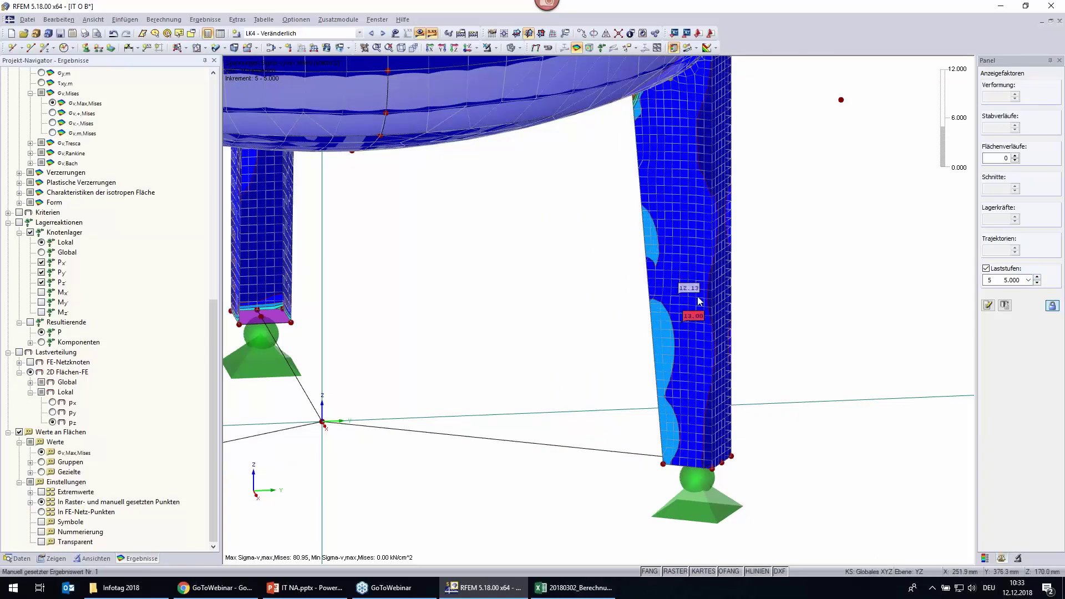
{"action": "left_click", "coordinate": [1038, 277]}
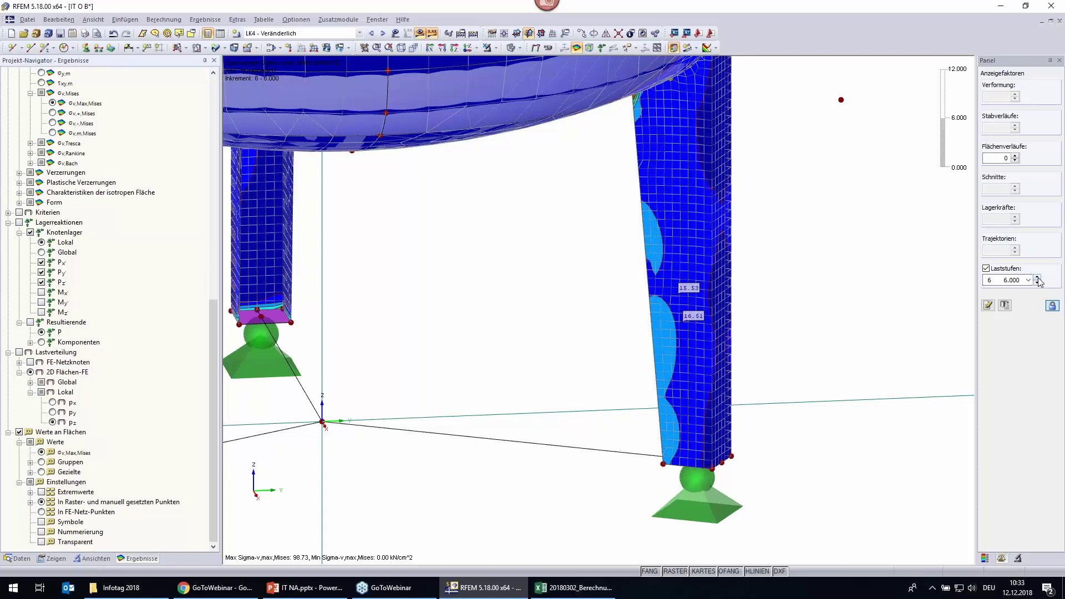
{"action": "left_click", "coordinate": [1037, 277]}
{"action": "left_click", "coordinate": [1037, 277]}
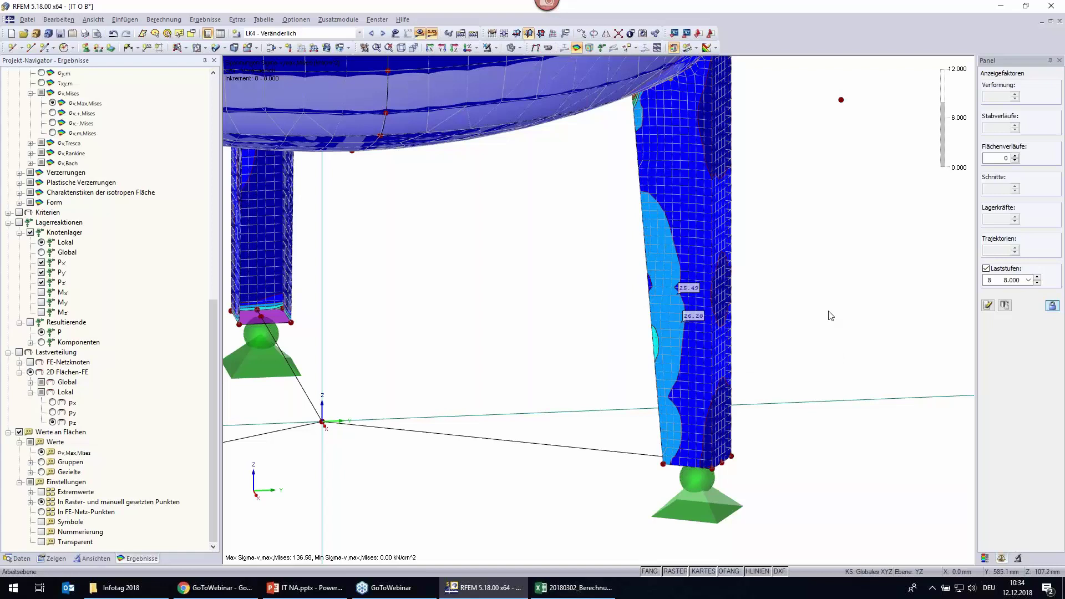
{"action": "left_click", "coordinate": [1036, 277]}
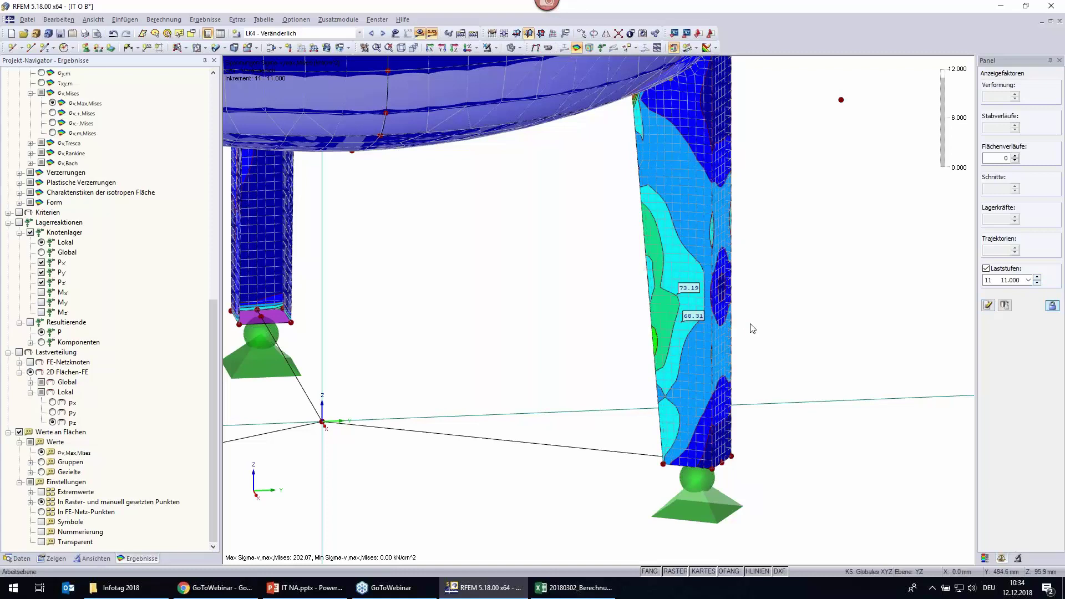
{"action": "left_click", "coordinate": [1036, 282]}
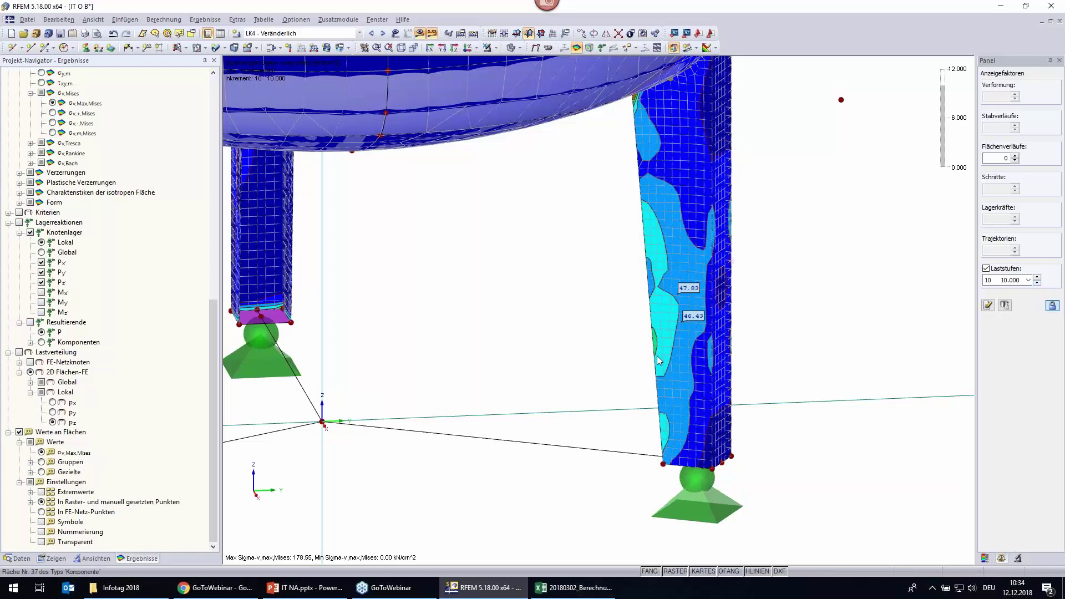